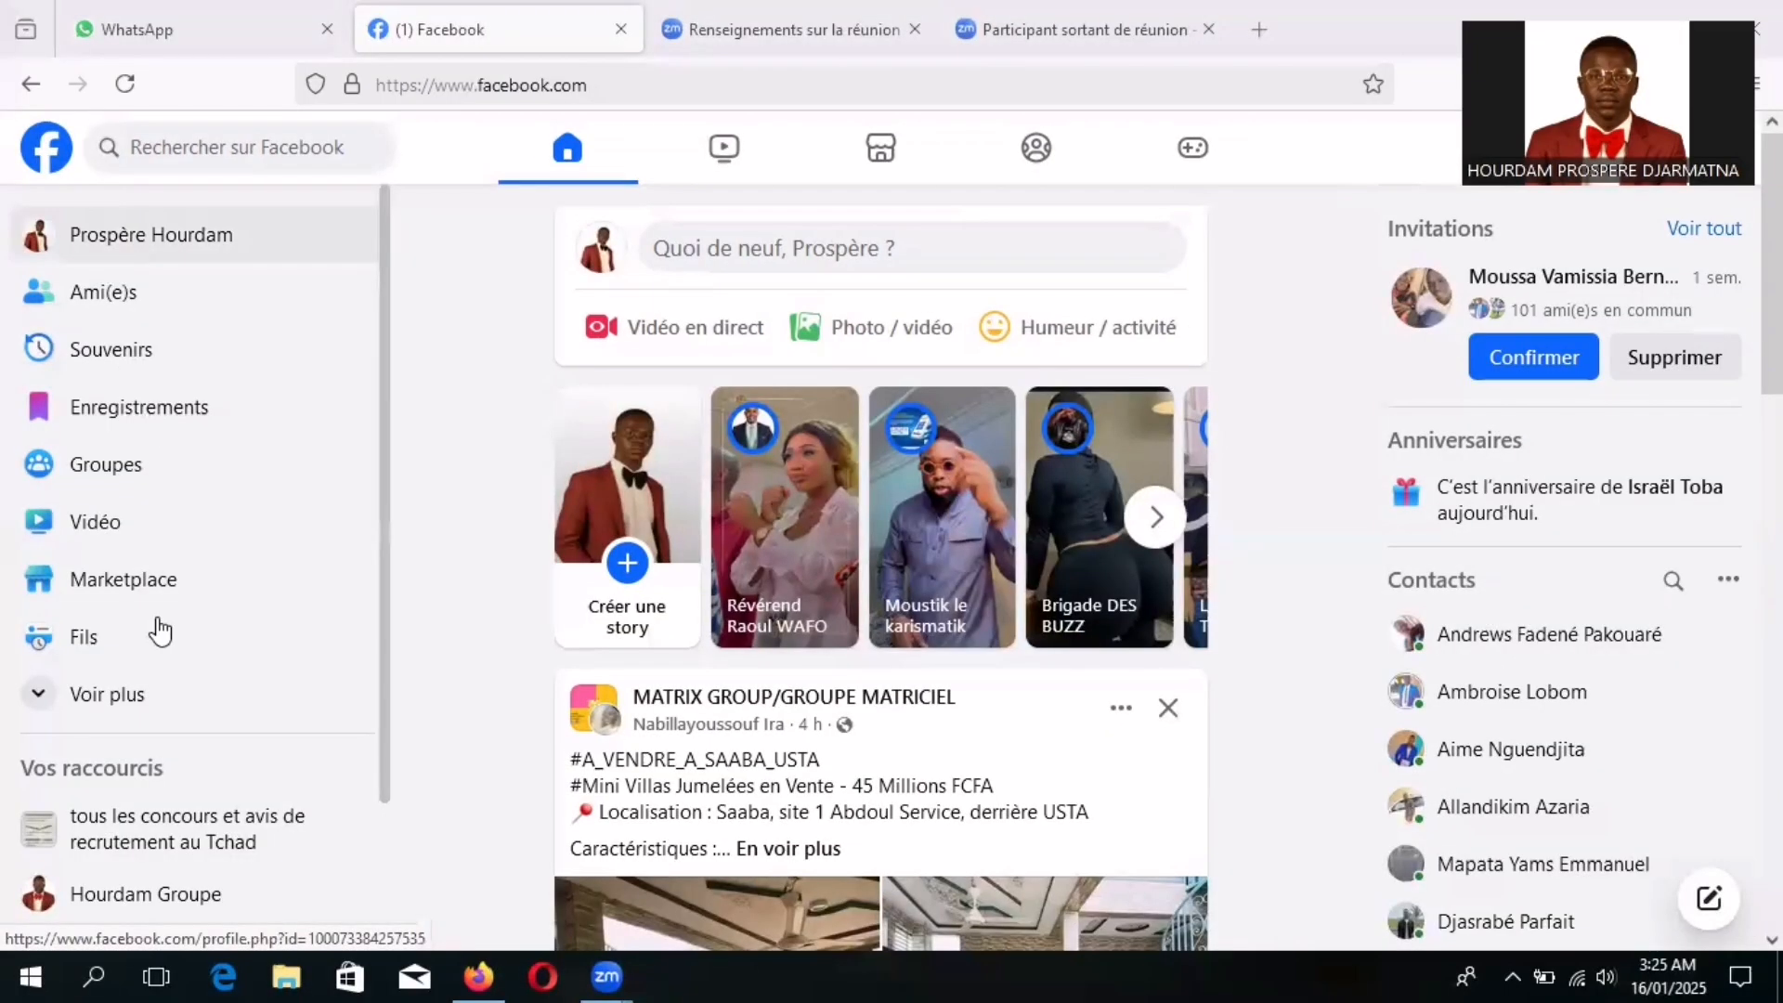
- Expand the home page's full shortcut list and look through it for the Gestionnaire de publicités entry
click(124, 706)
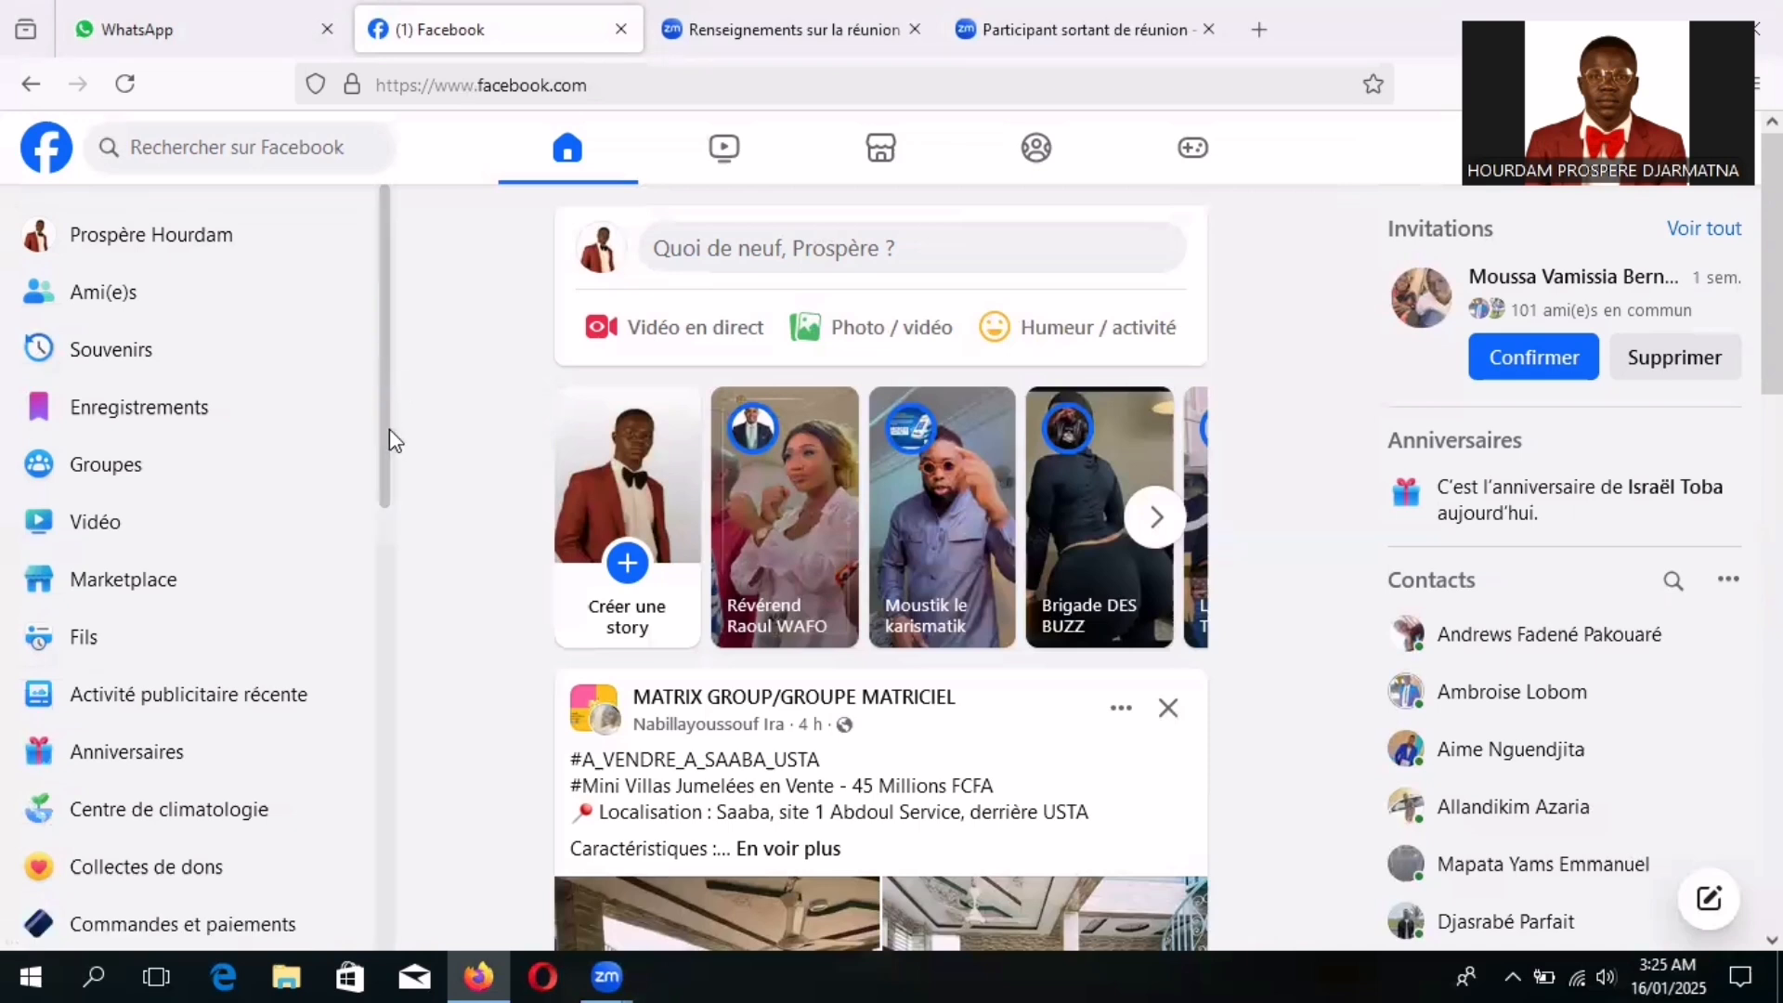
drag(388, 423, 406, 576)
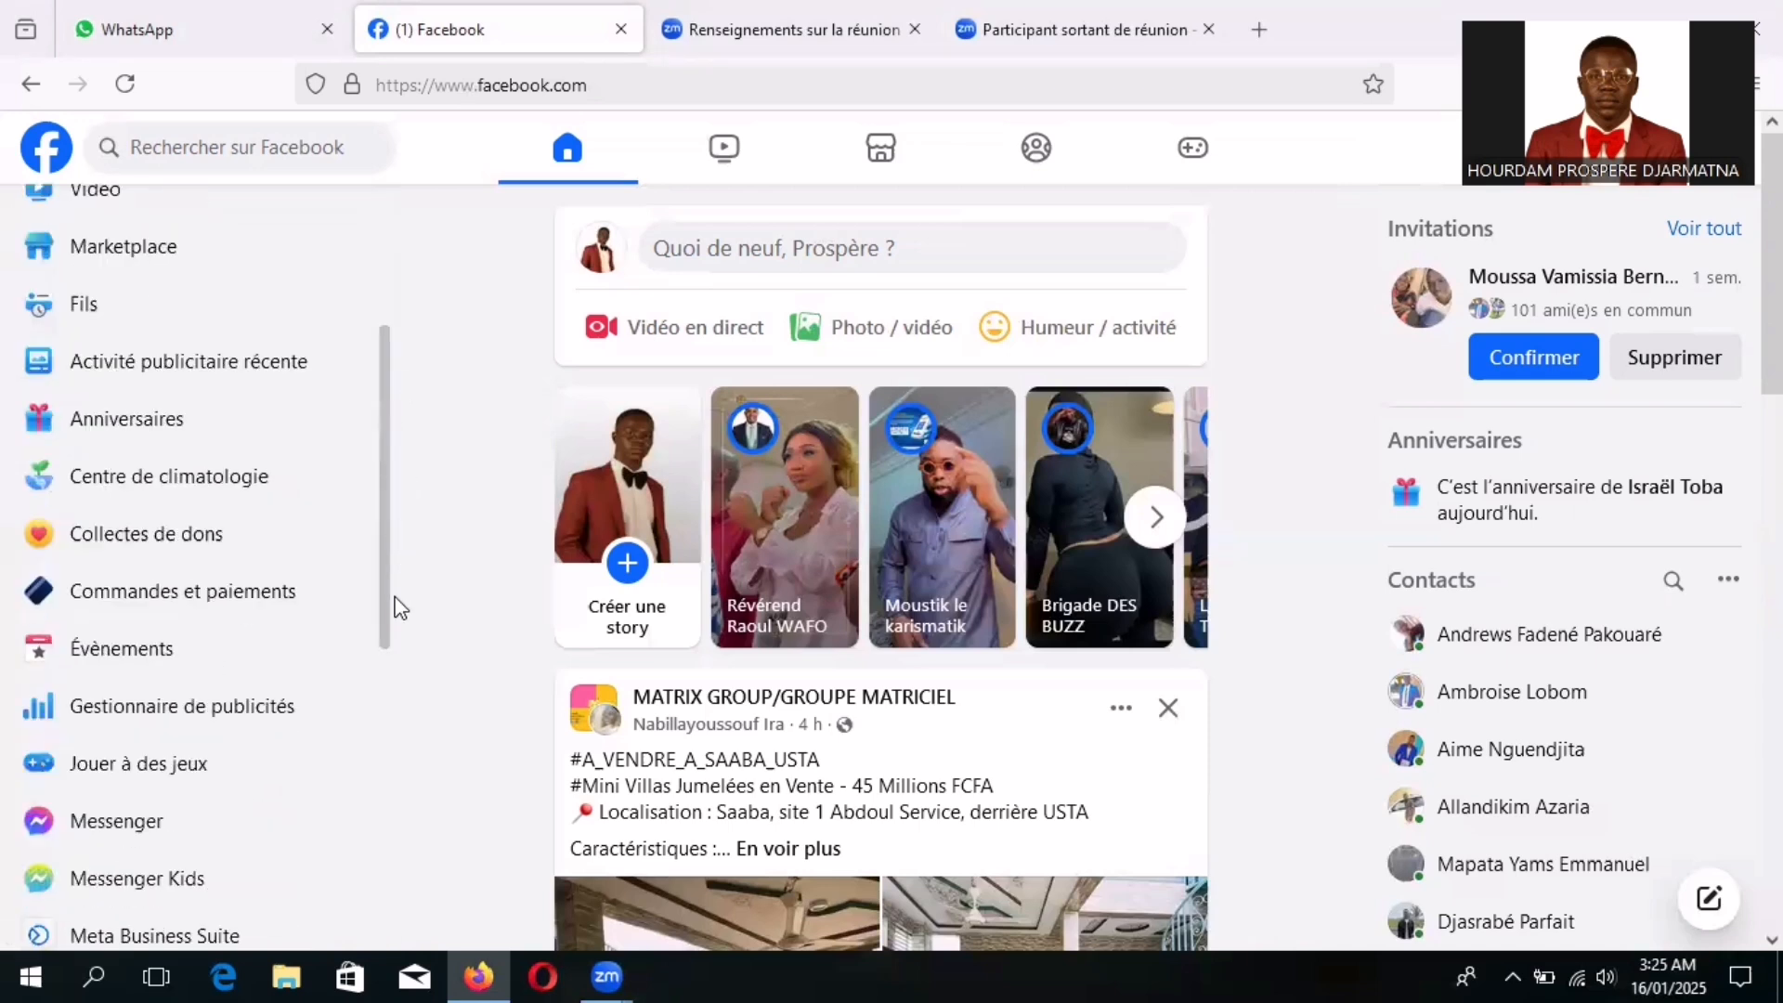
scroll(397, 606, down, 2)
scroll(399, 608, down, 1)
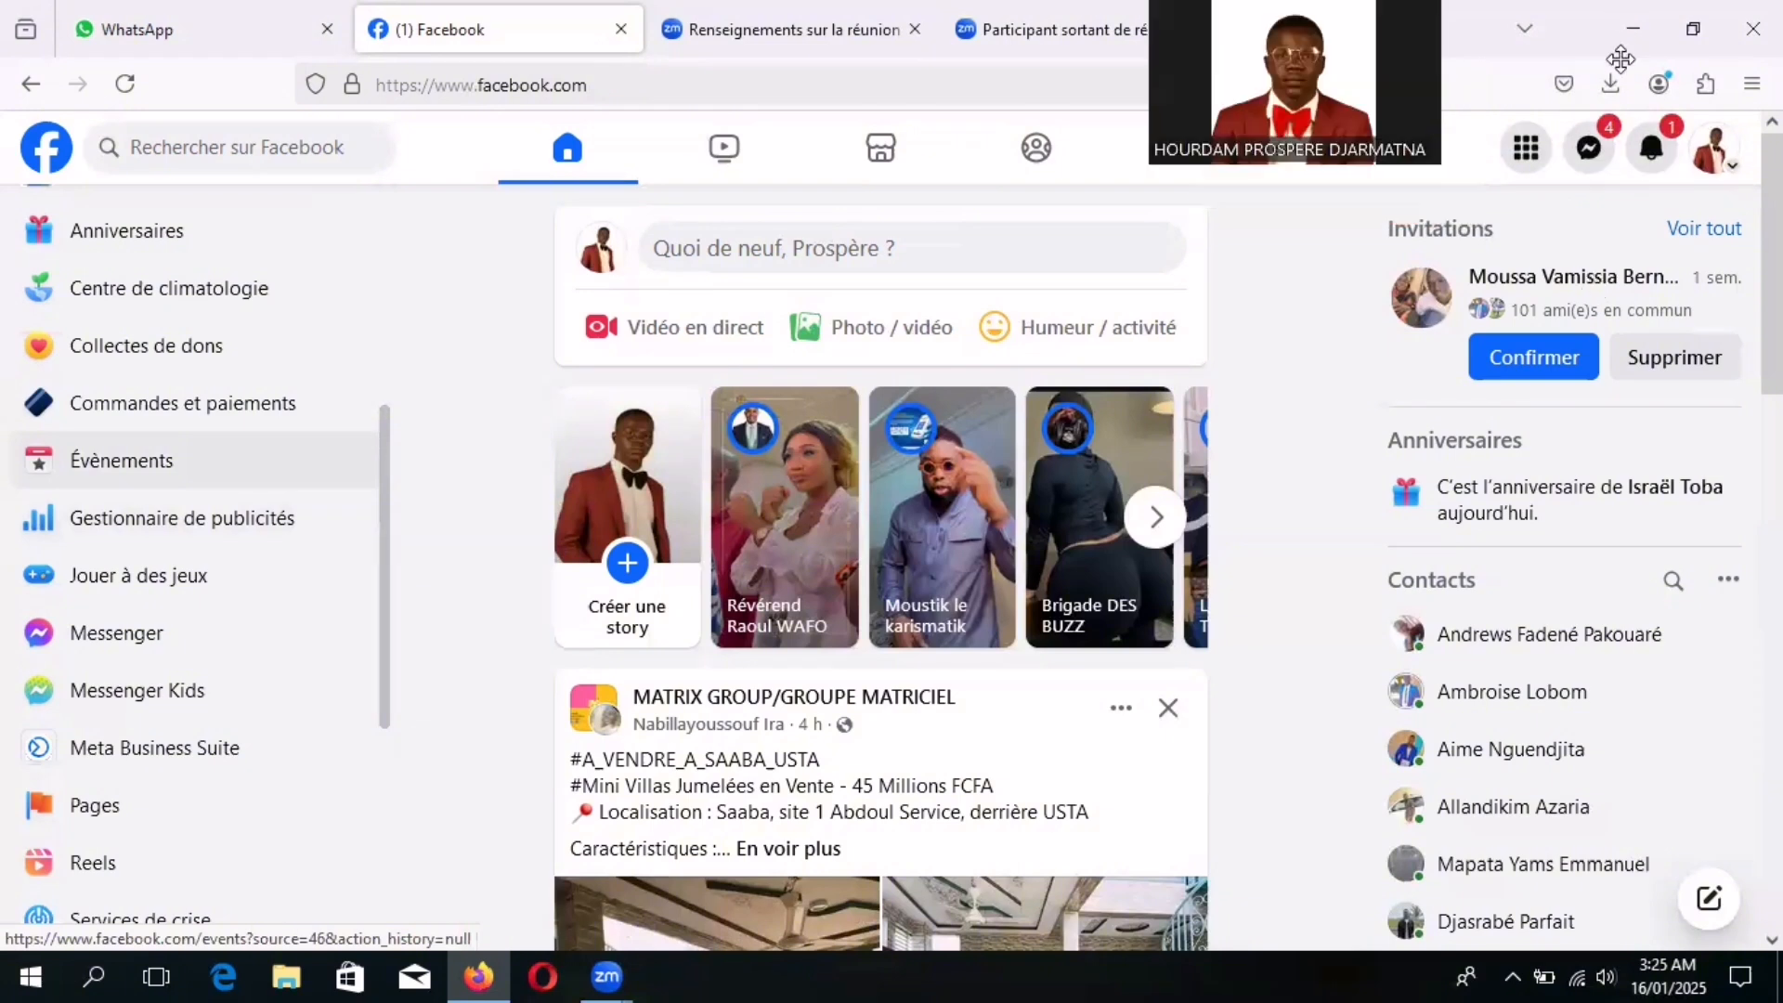
- Open Gestionnaire de publicités from the Professionnel section of Facebook's full list of tools
click(1523, 158)
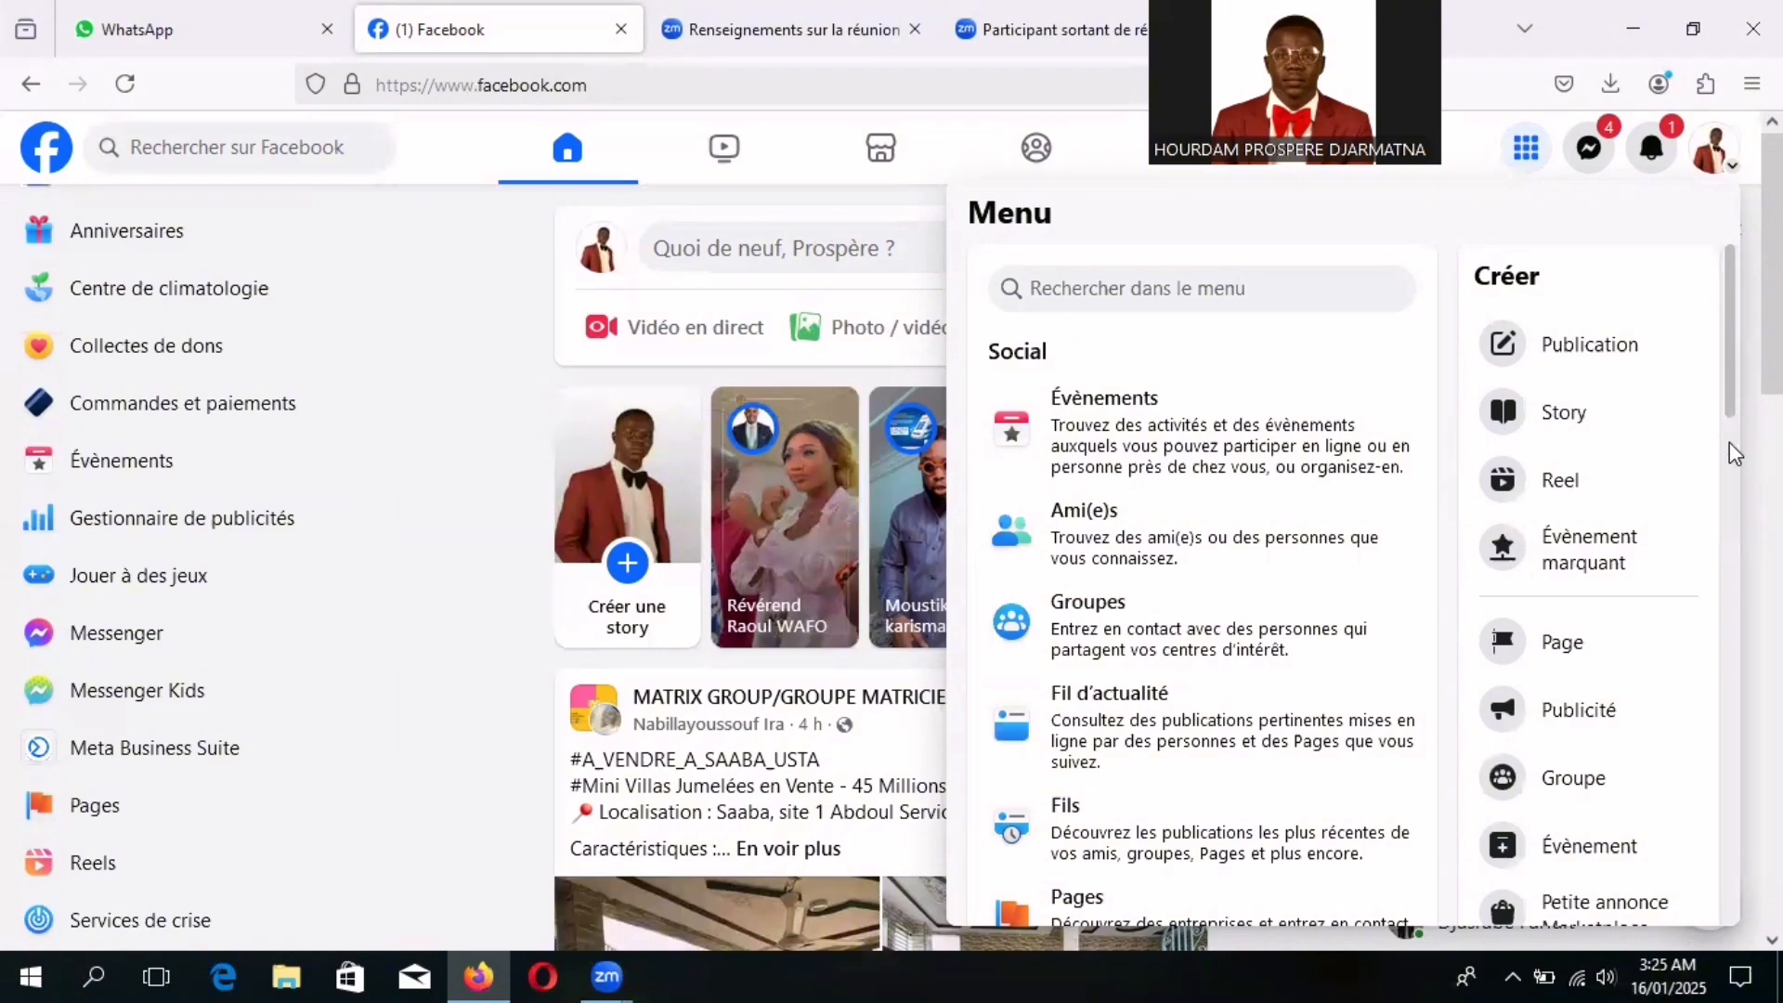
scroll(1729, 442, down, 3)
scroll(1729, 470, down, 2)
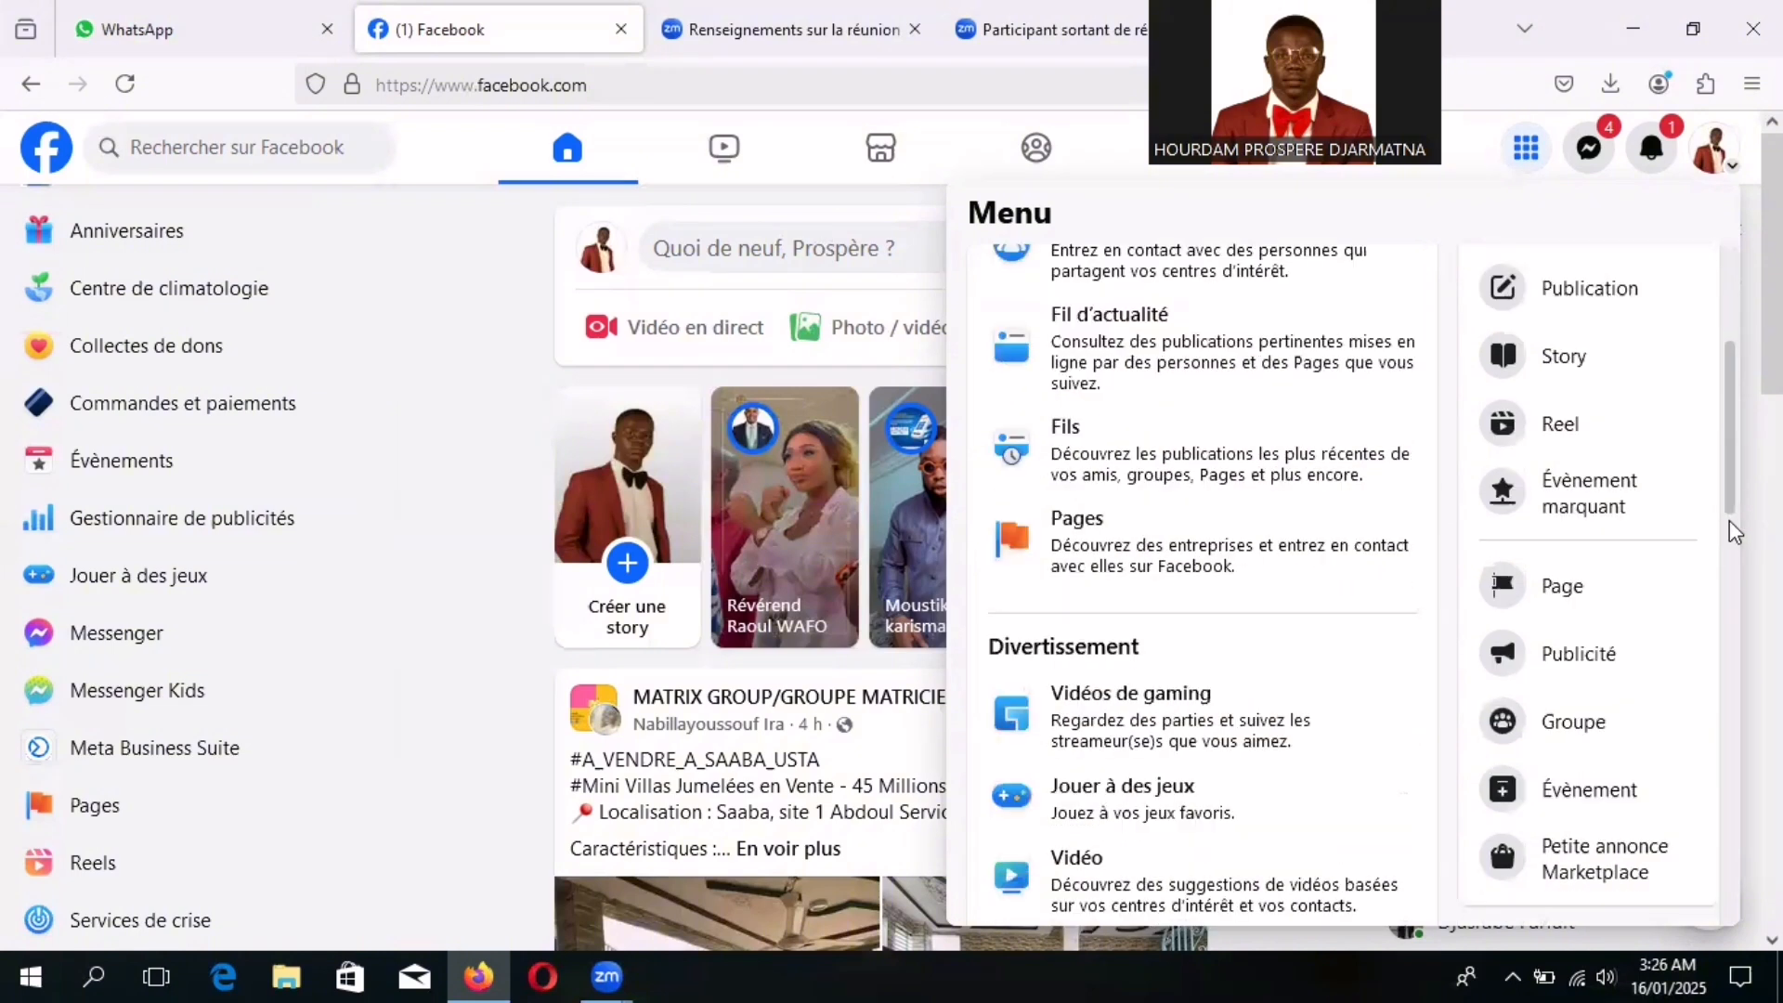
scroll(1729, 529, down, 3)
scroll(1731, 575, down, 1)
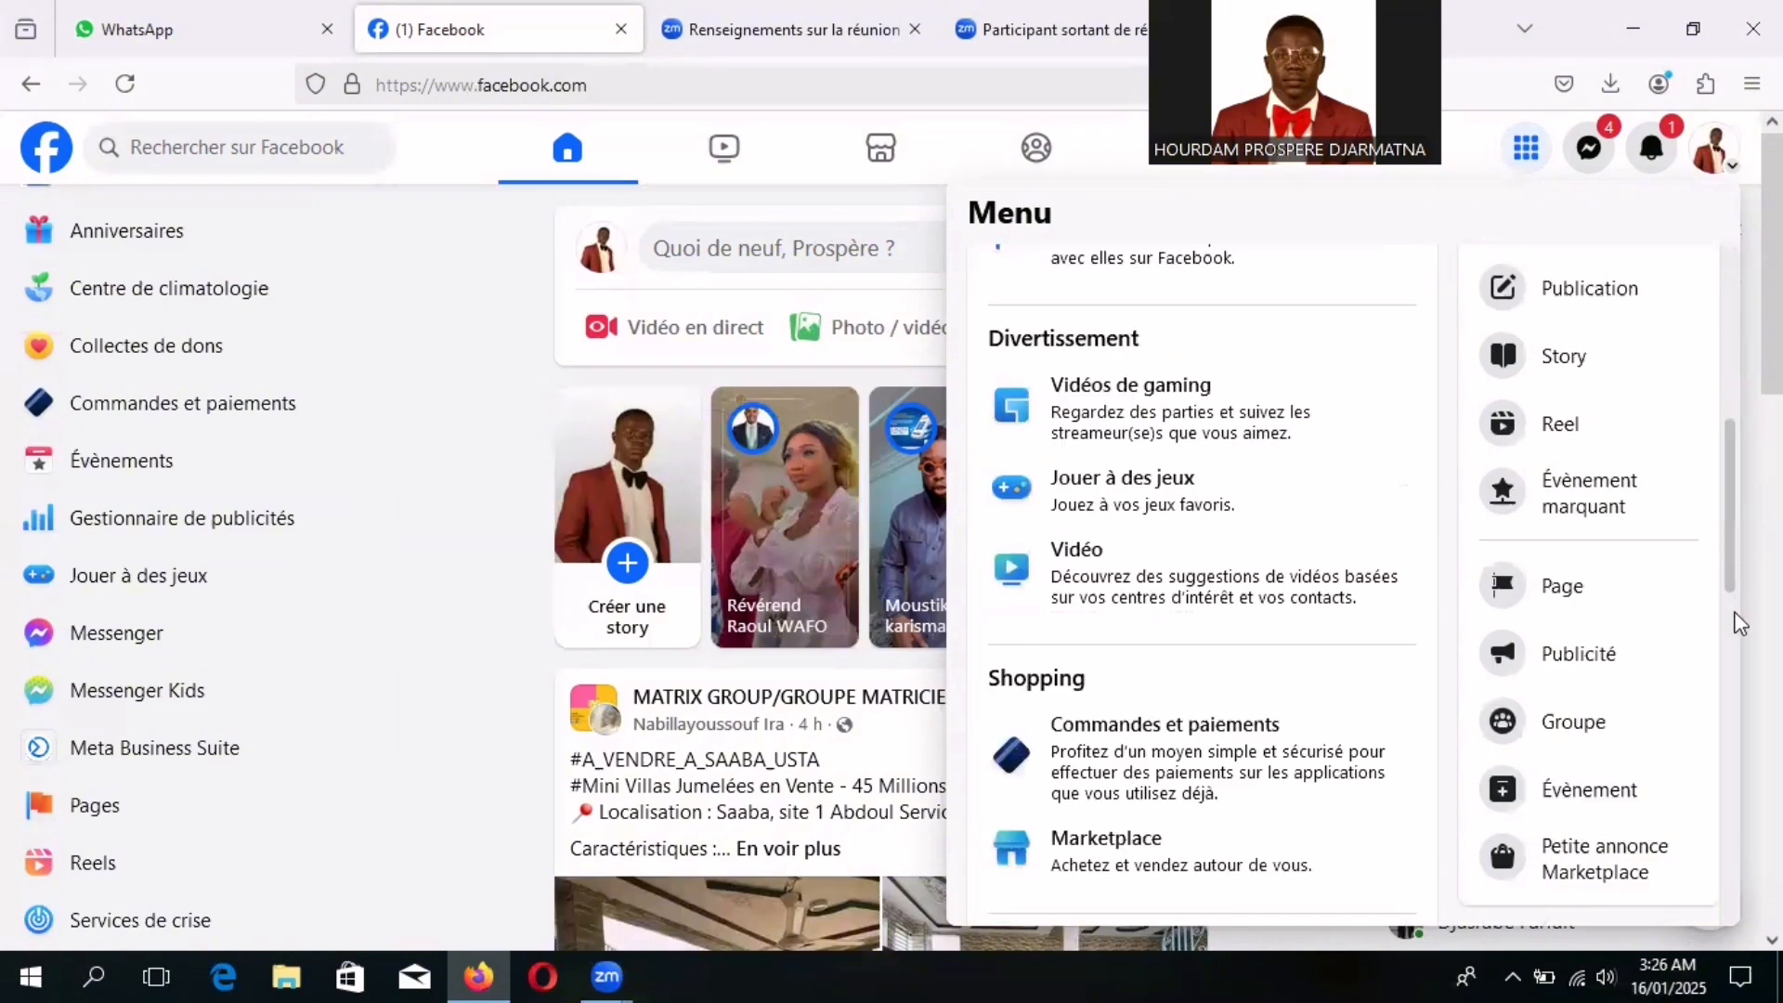
scroll(1737, 627, down, 2)
scroll(1733, 638, down, 2)
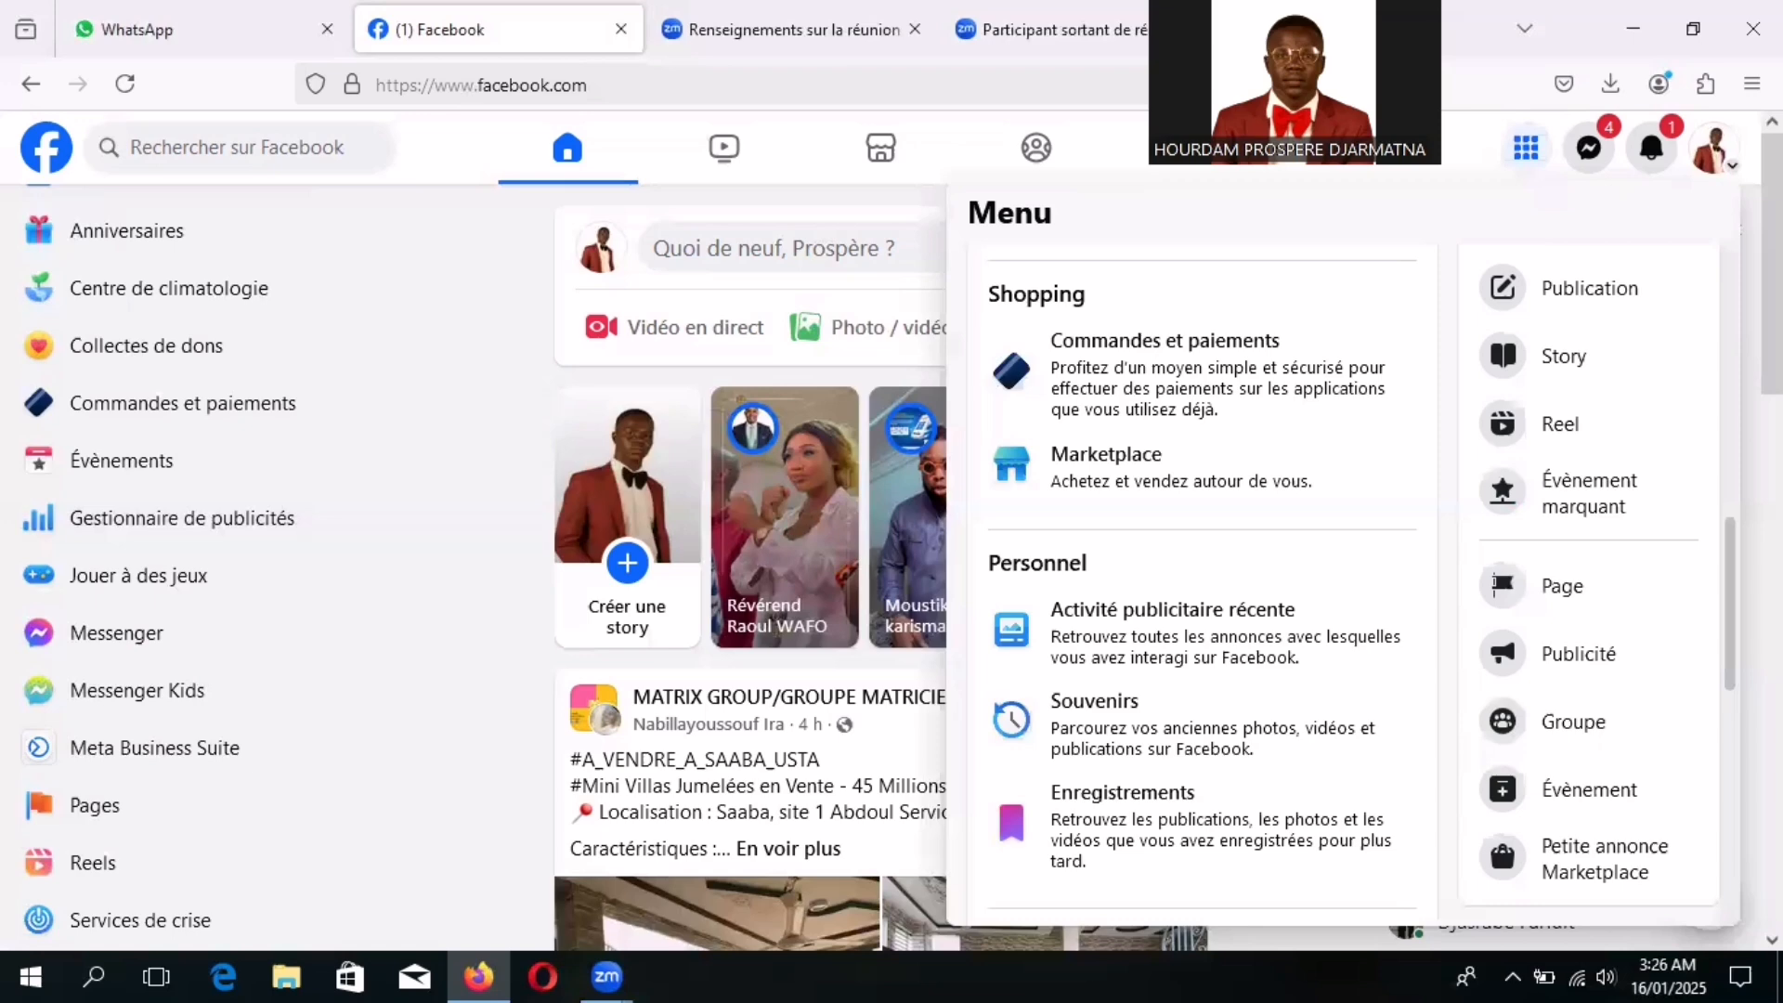
scroll(1198, 576, down, 2)
scroll(1452, 659, down, 1)
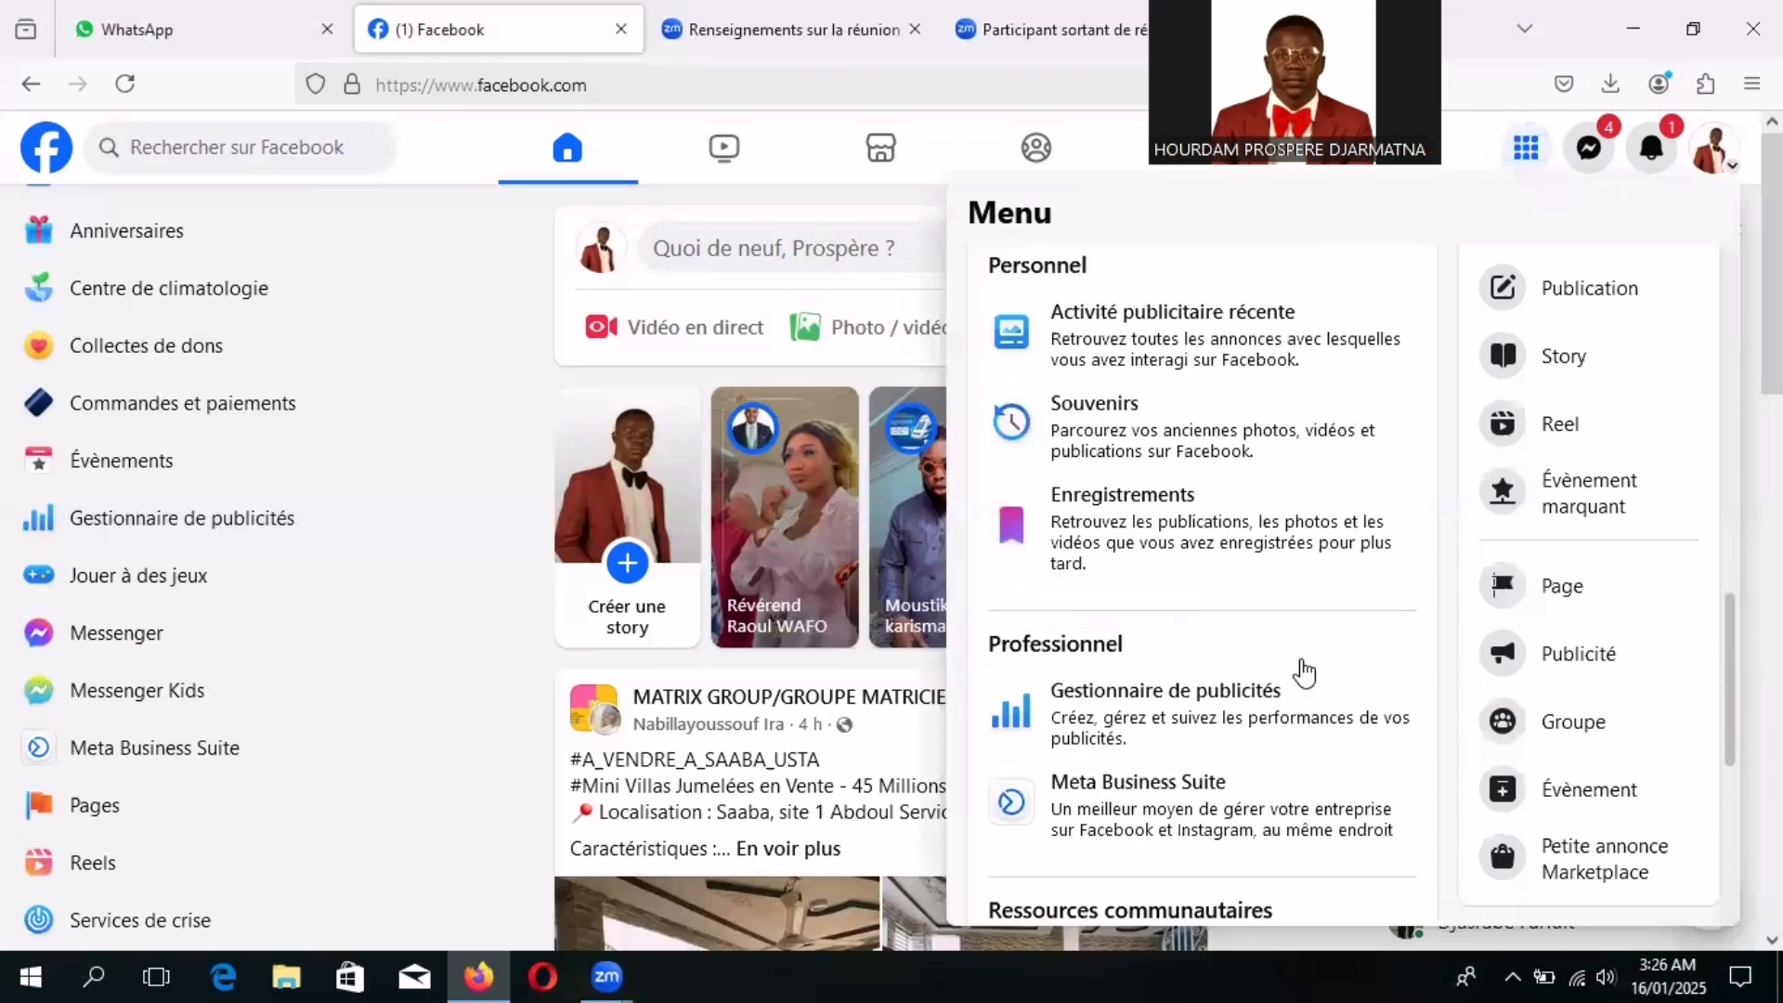
scroll(1300, 676, down, 1)
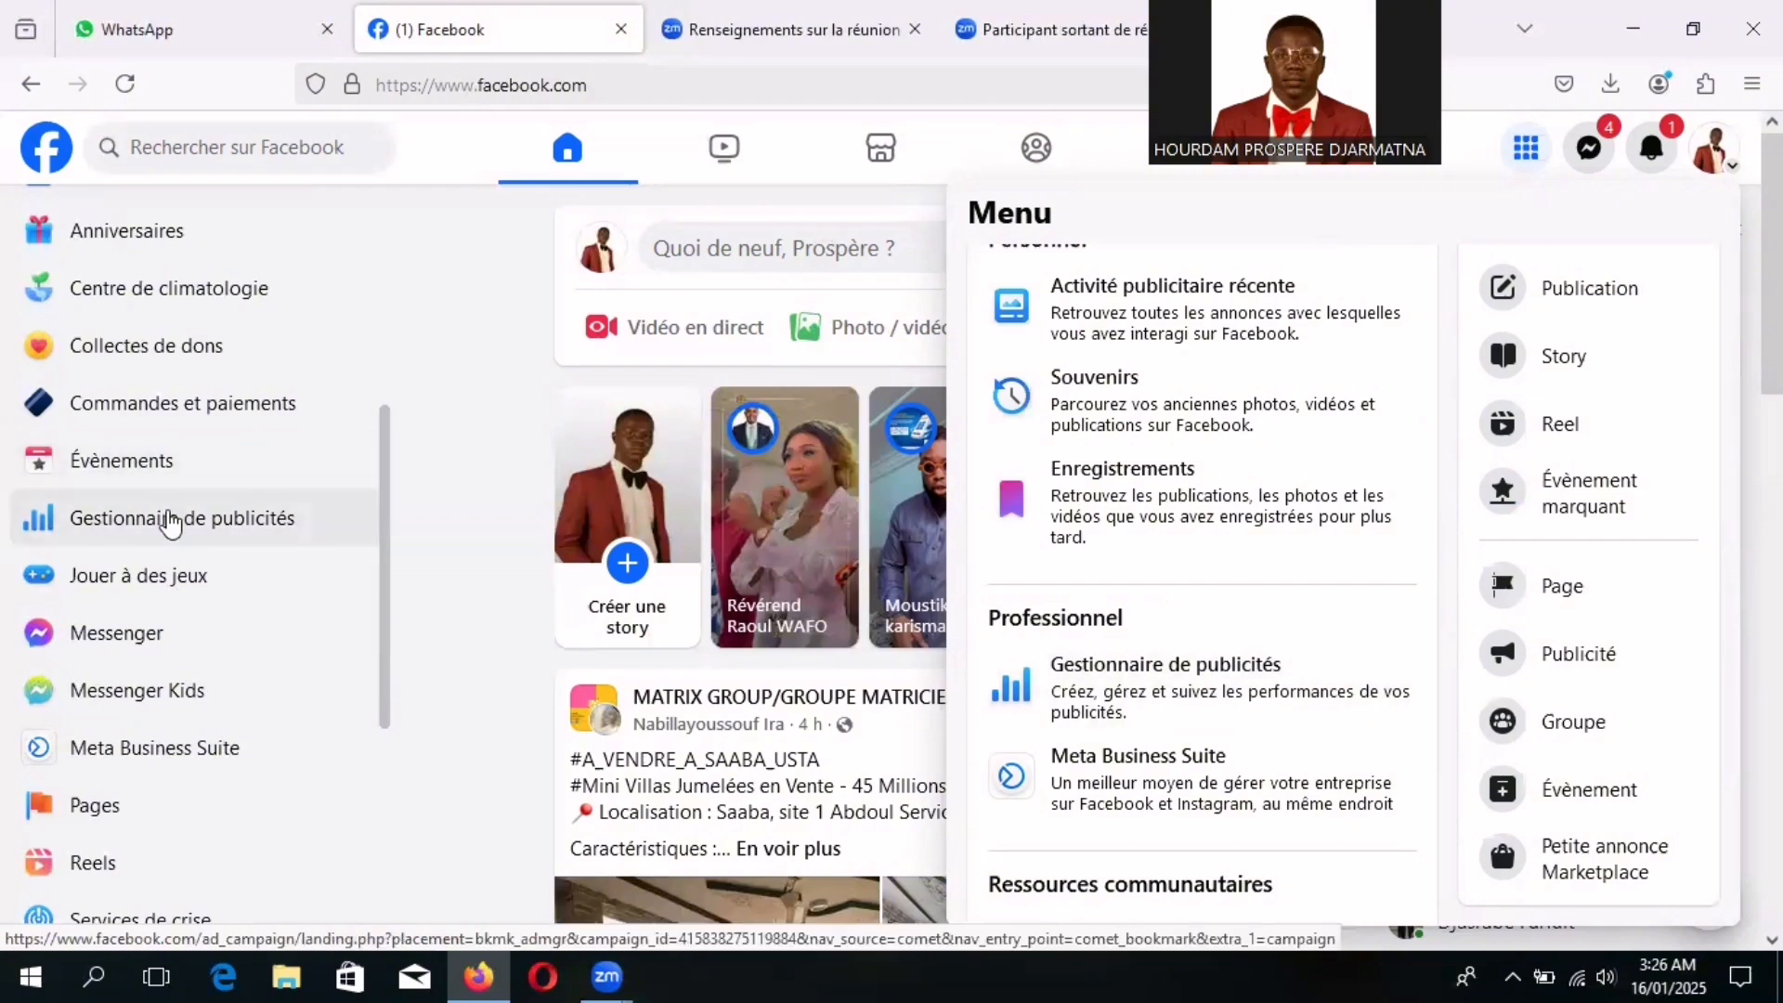
click(1168, 689)
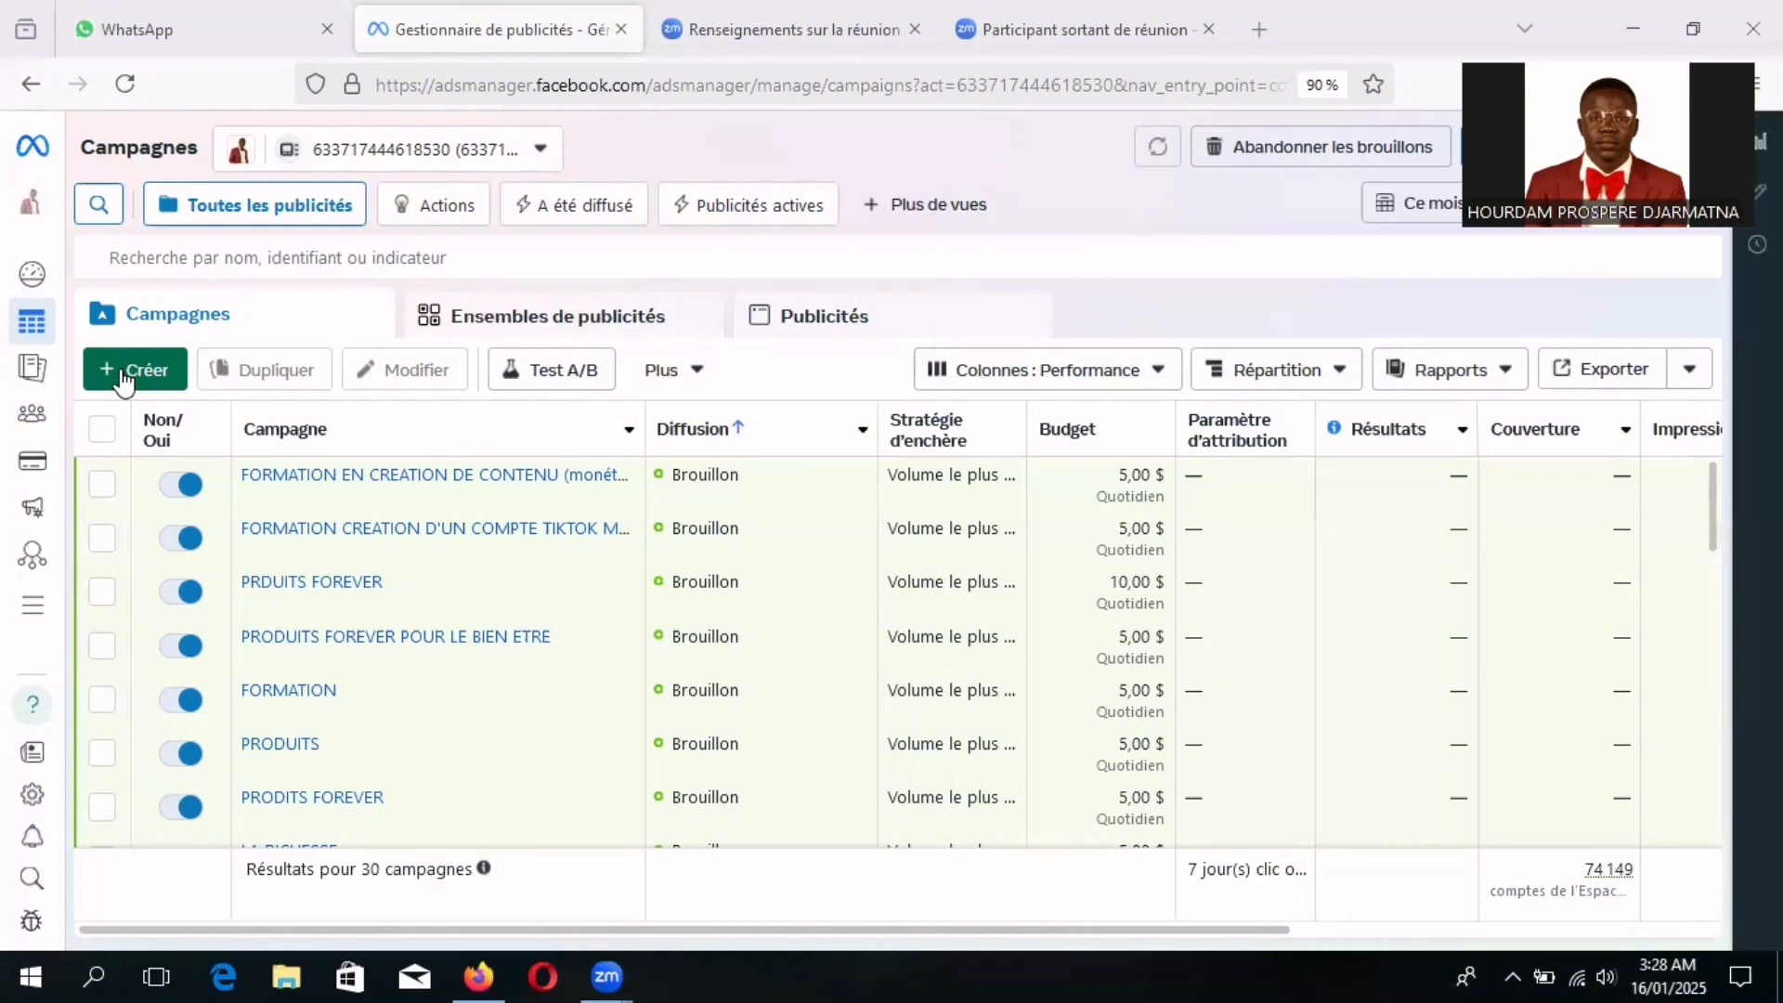
- Start a new ad campaign with Interactions as the campaign objective
click(125, 379)
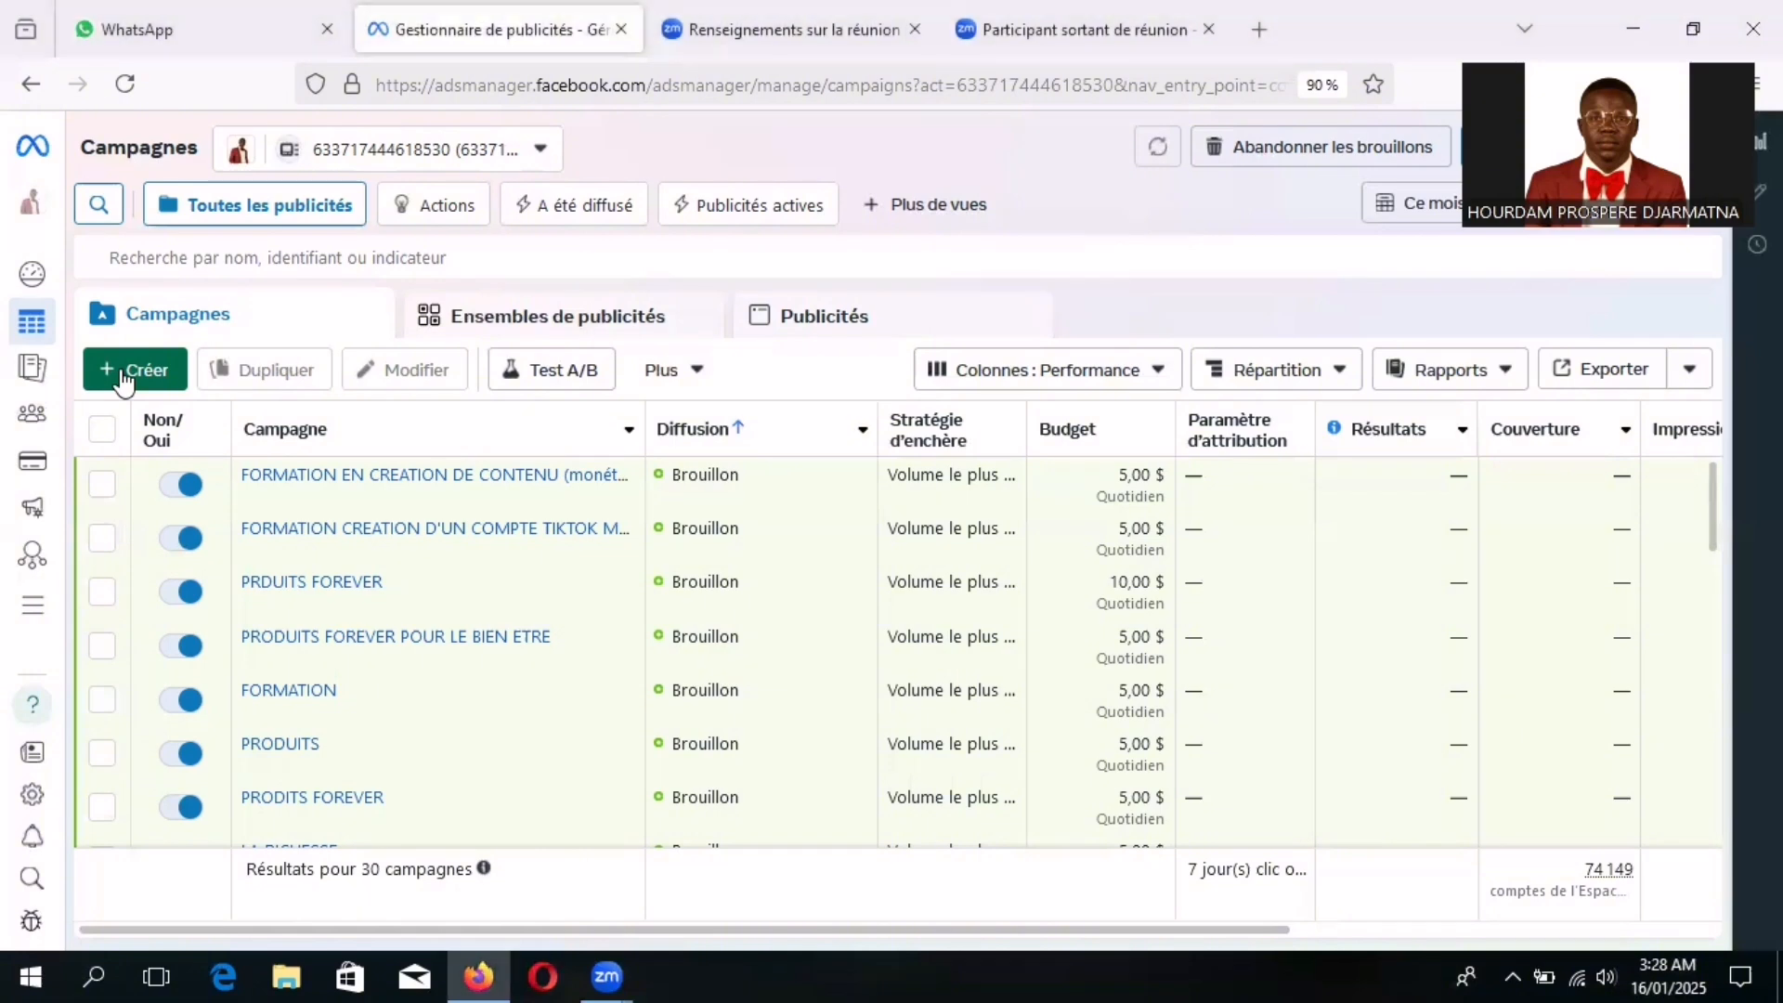
click(122, 372)
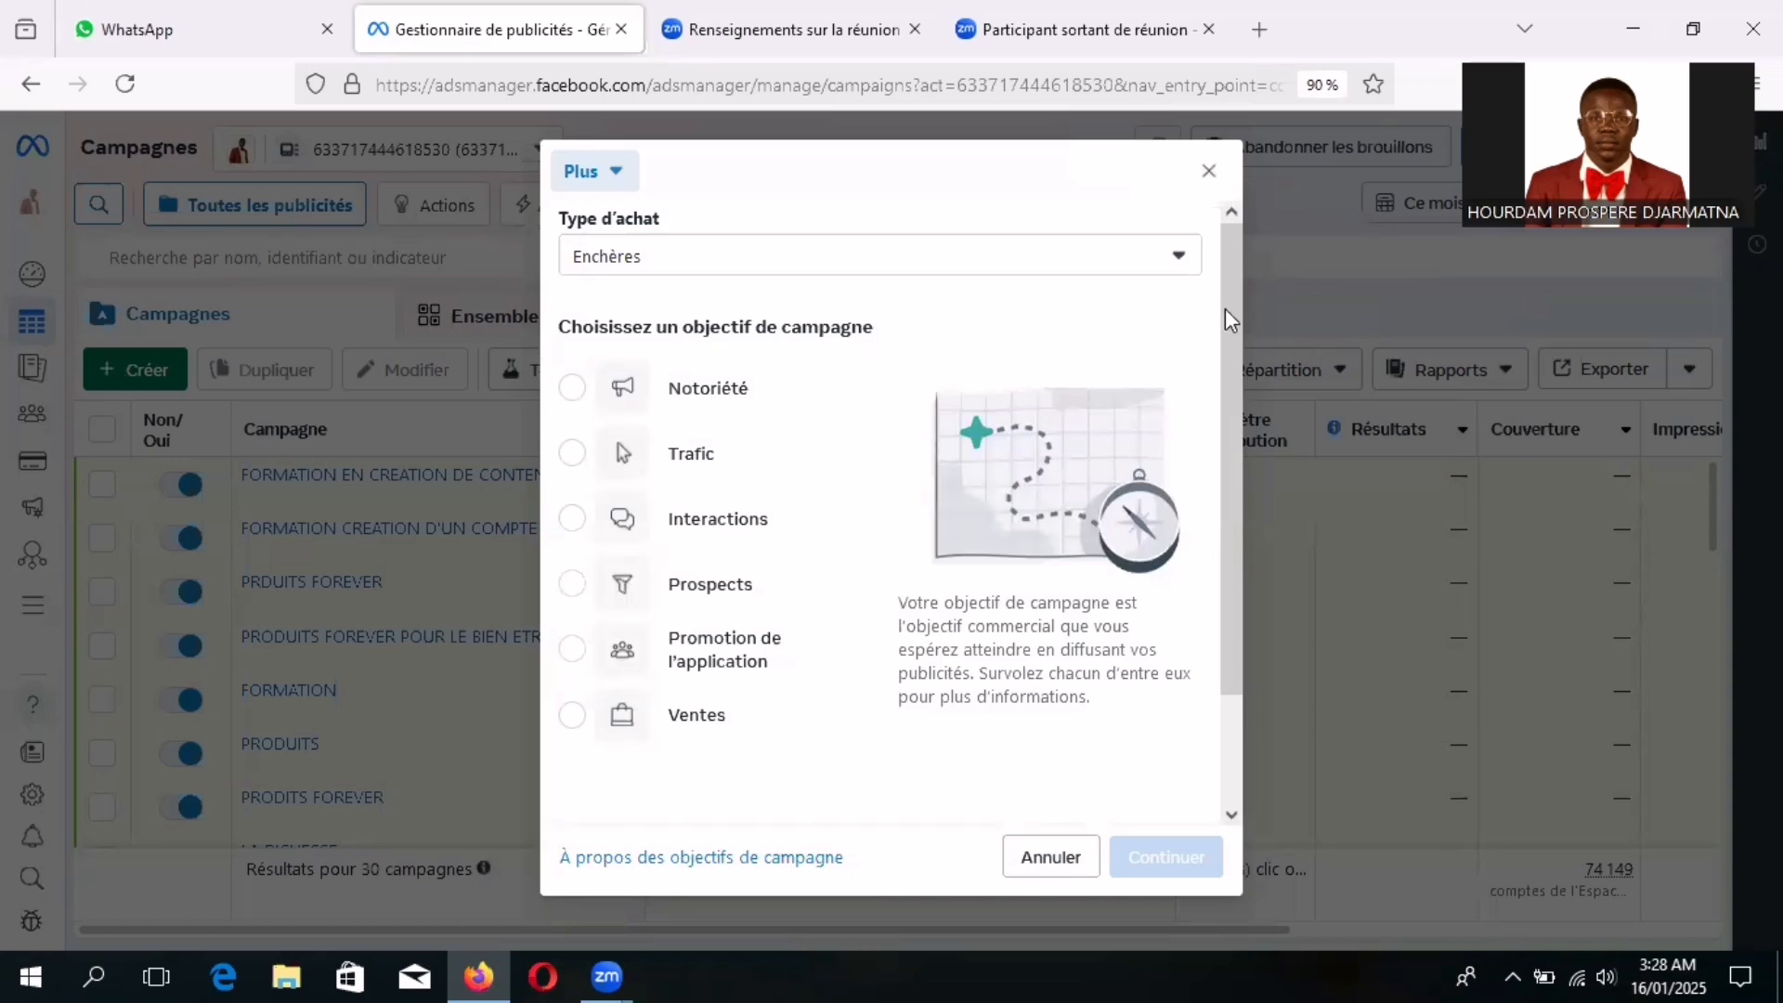
scroll(1226, 335, down, 1)
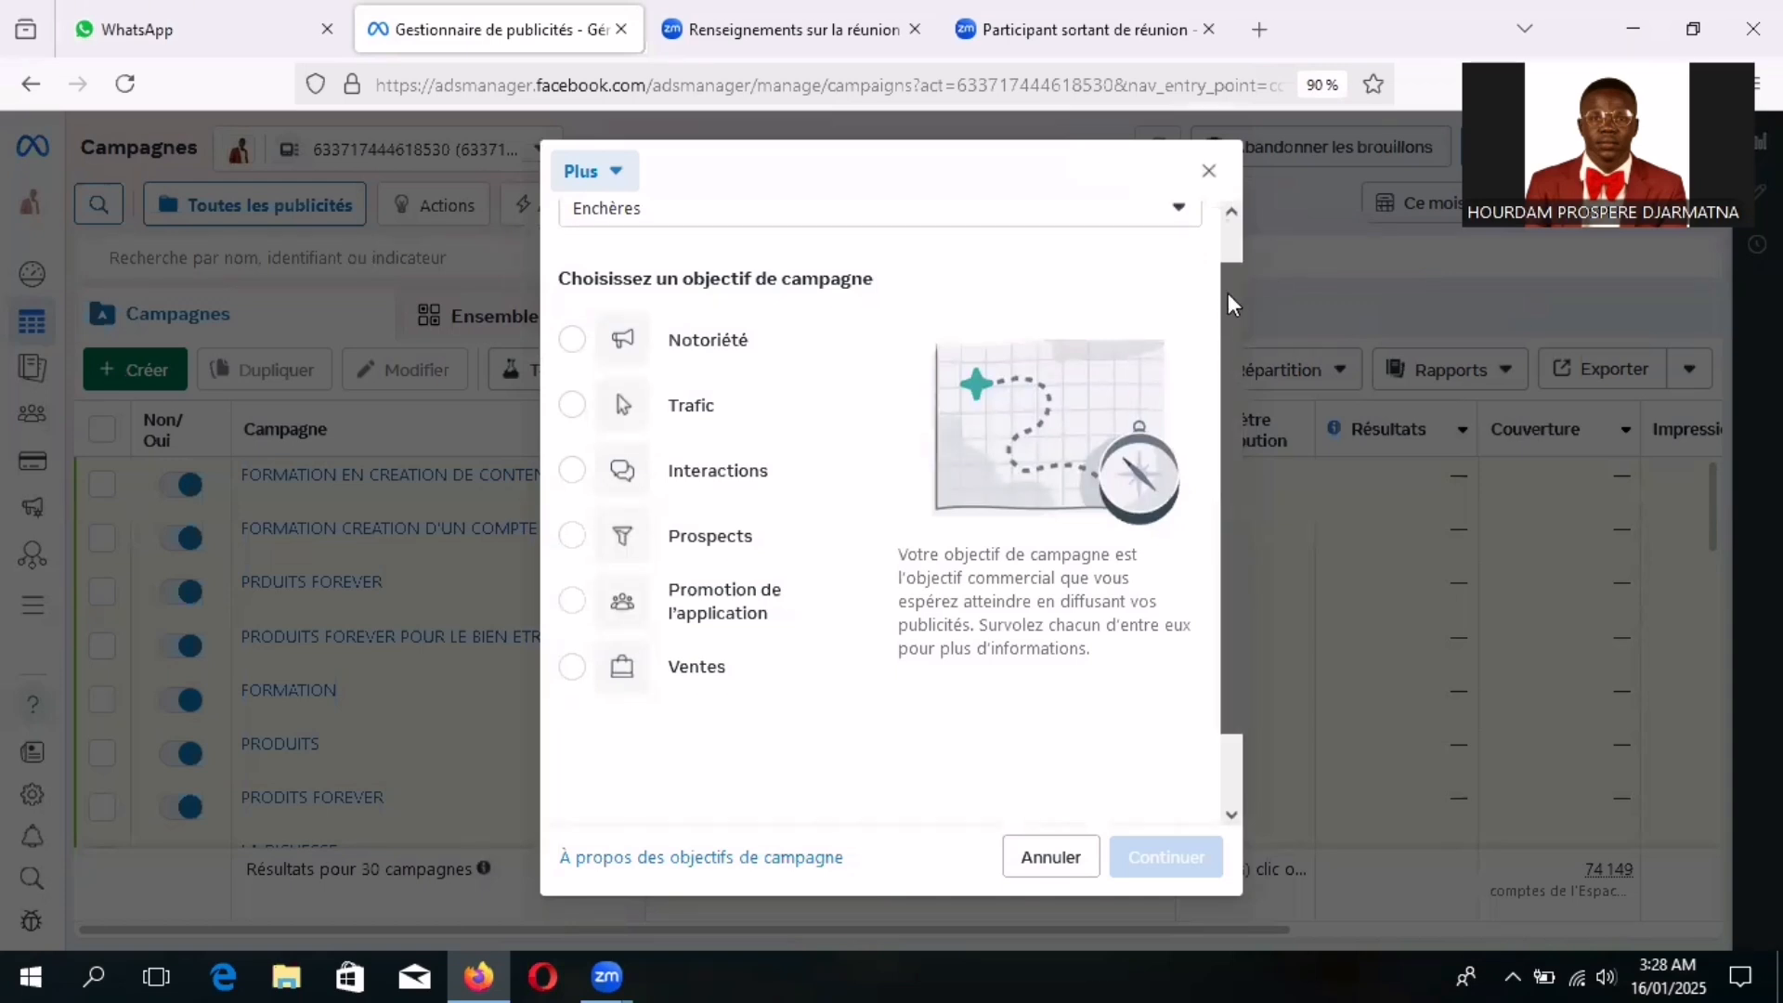
scroll(1228, 290, up, 1)
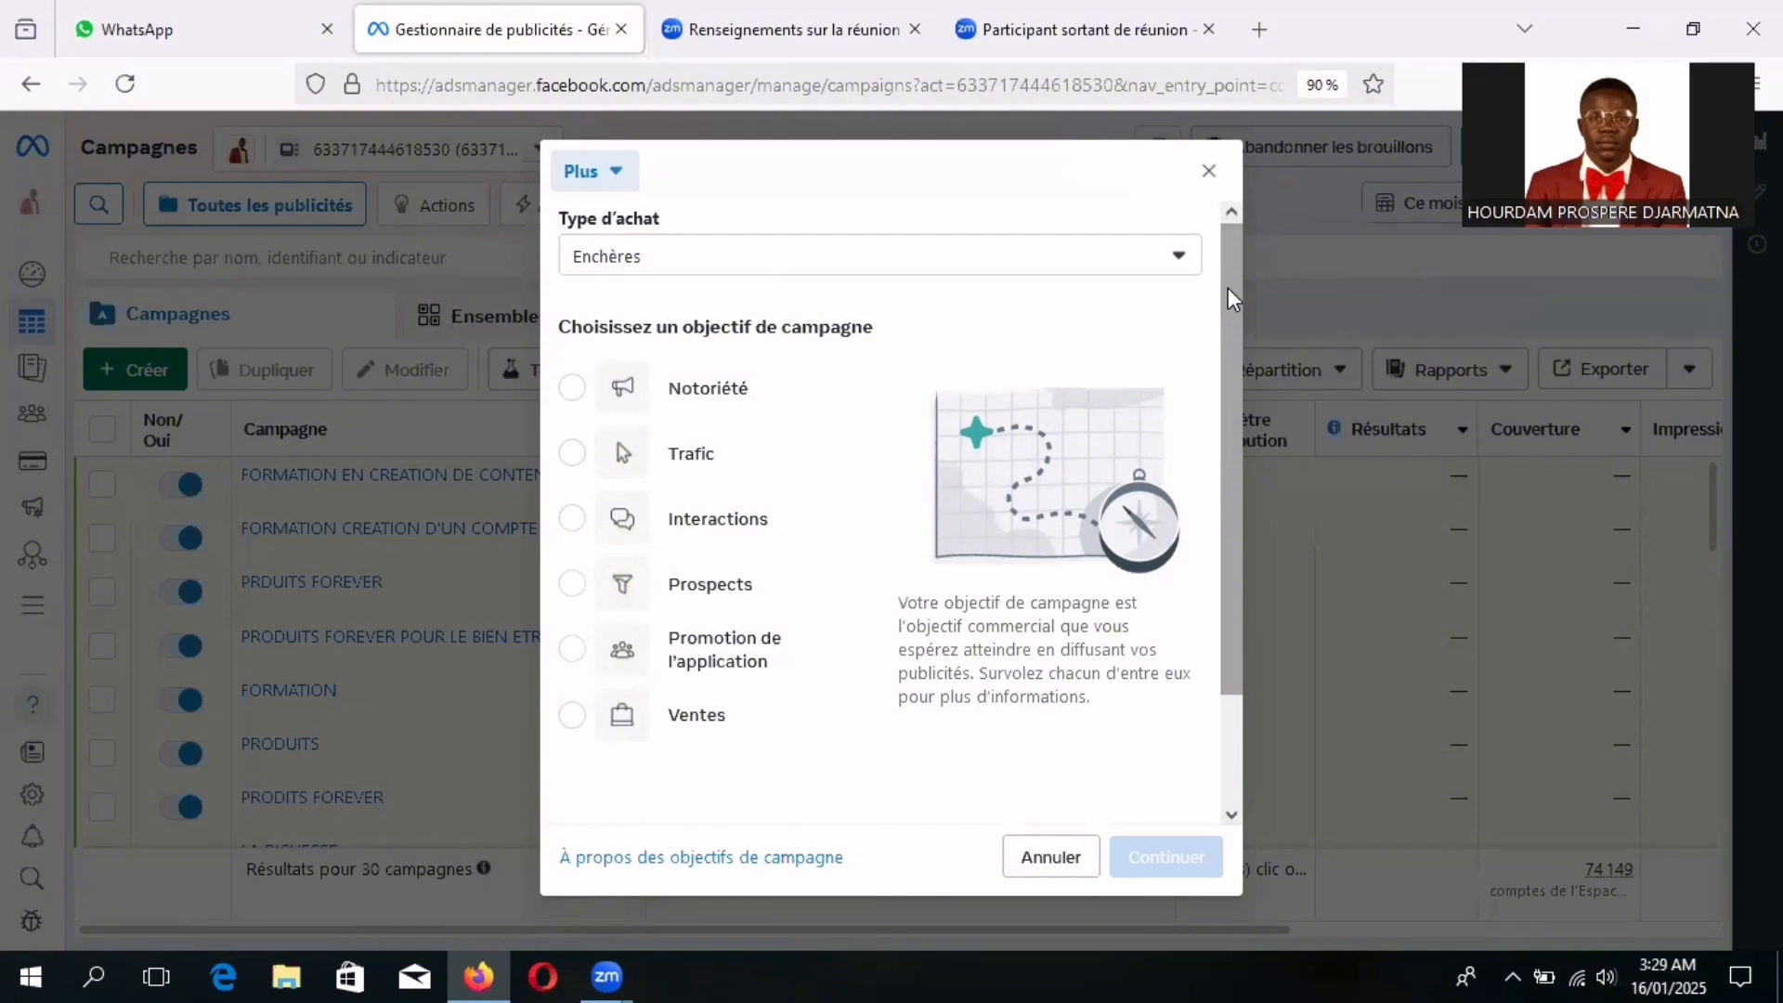
mouse_move(571, 401)
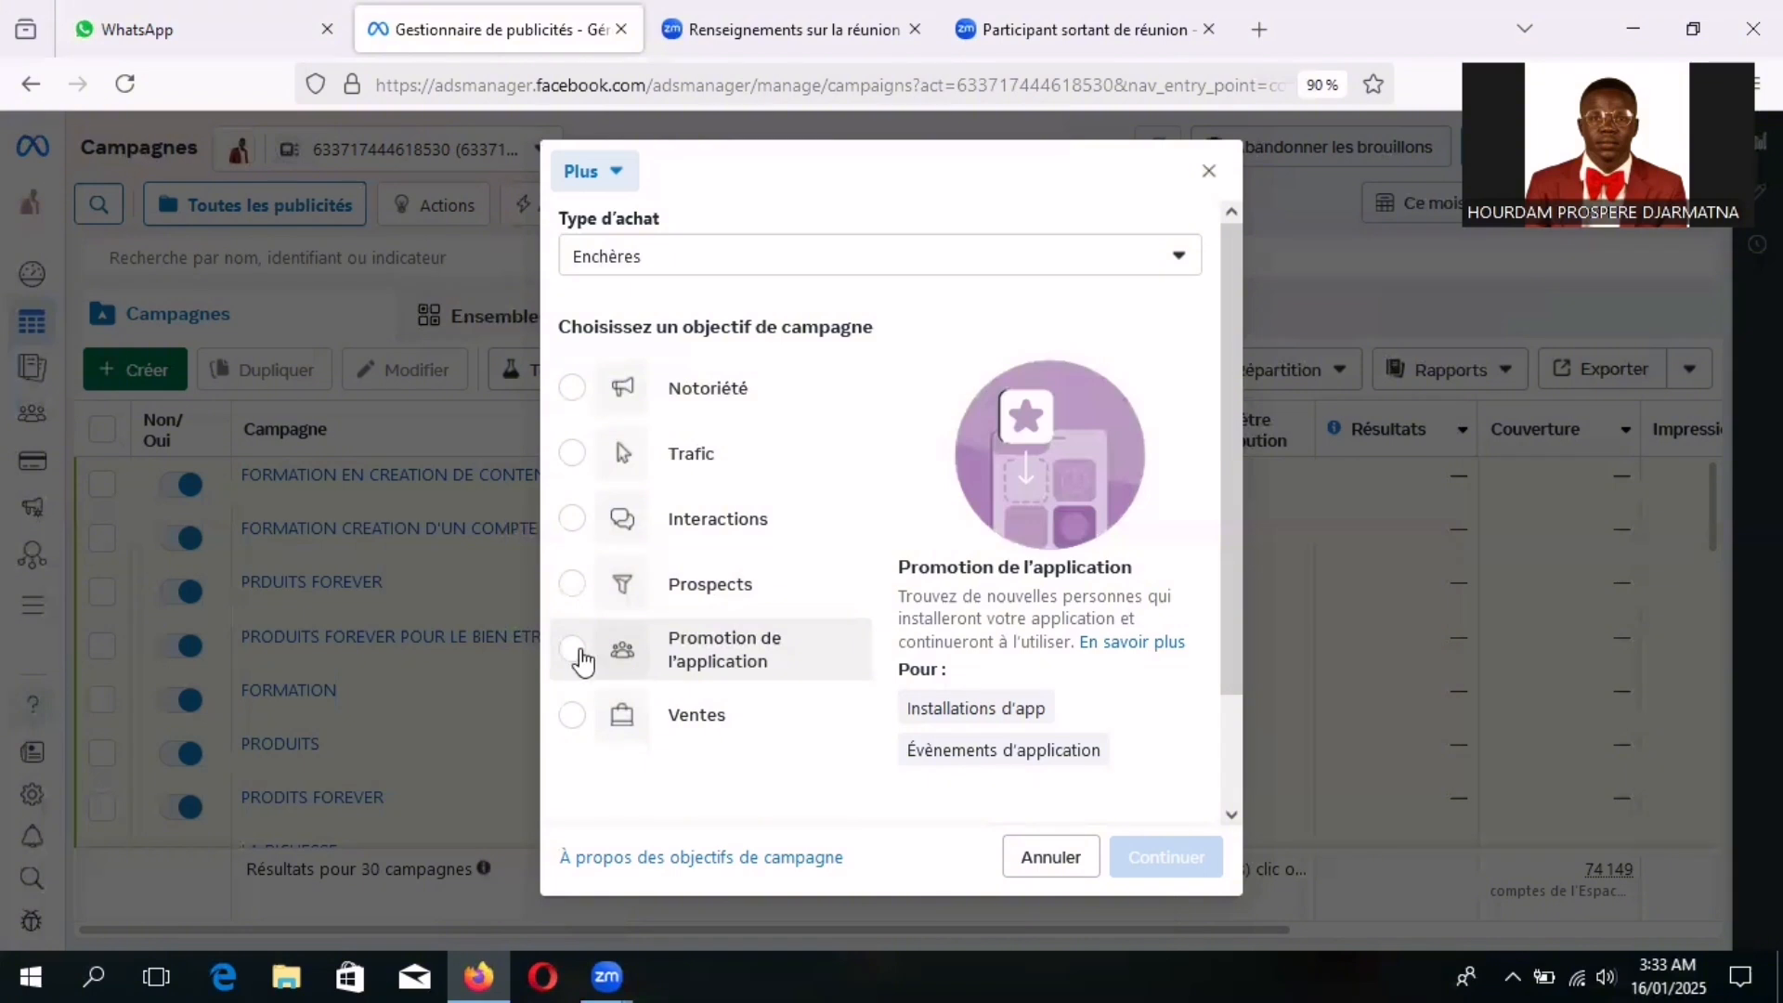
click(574, 520)
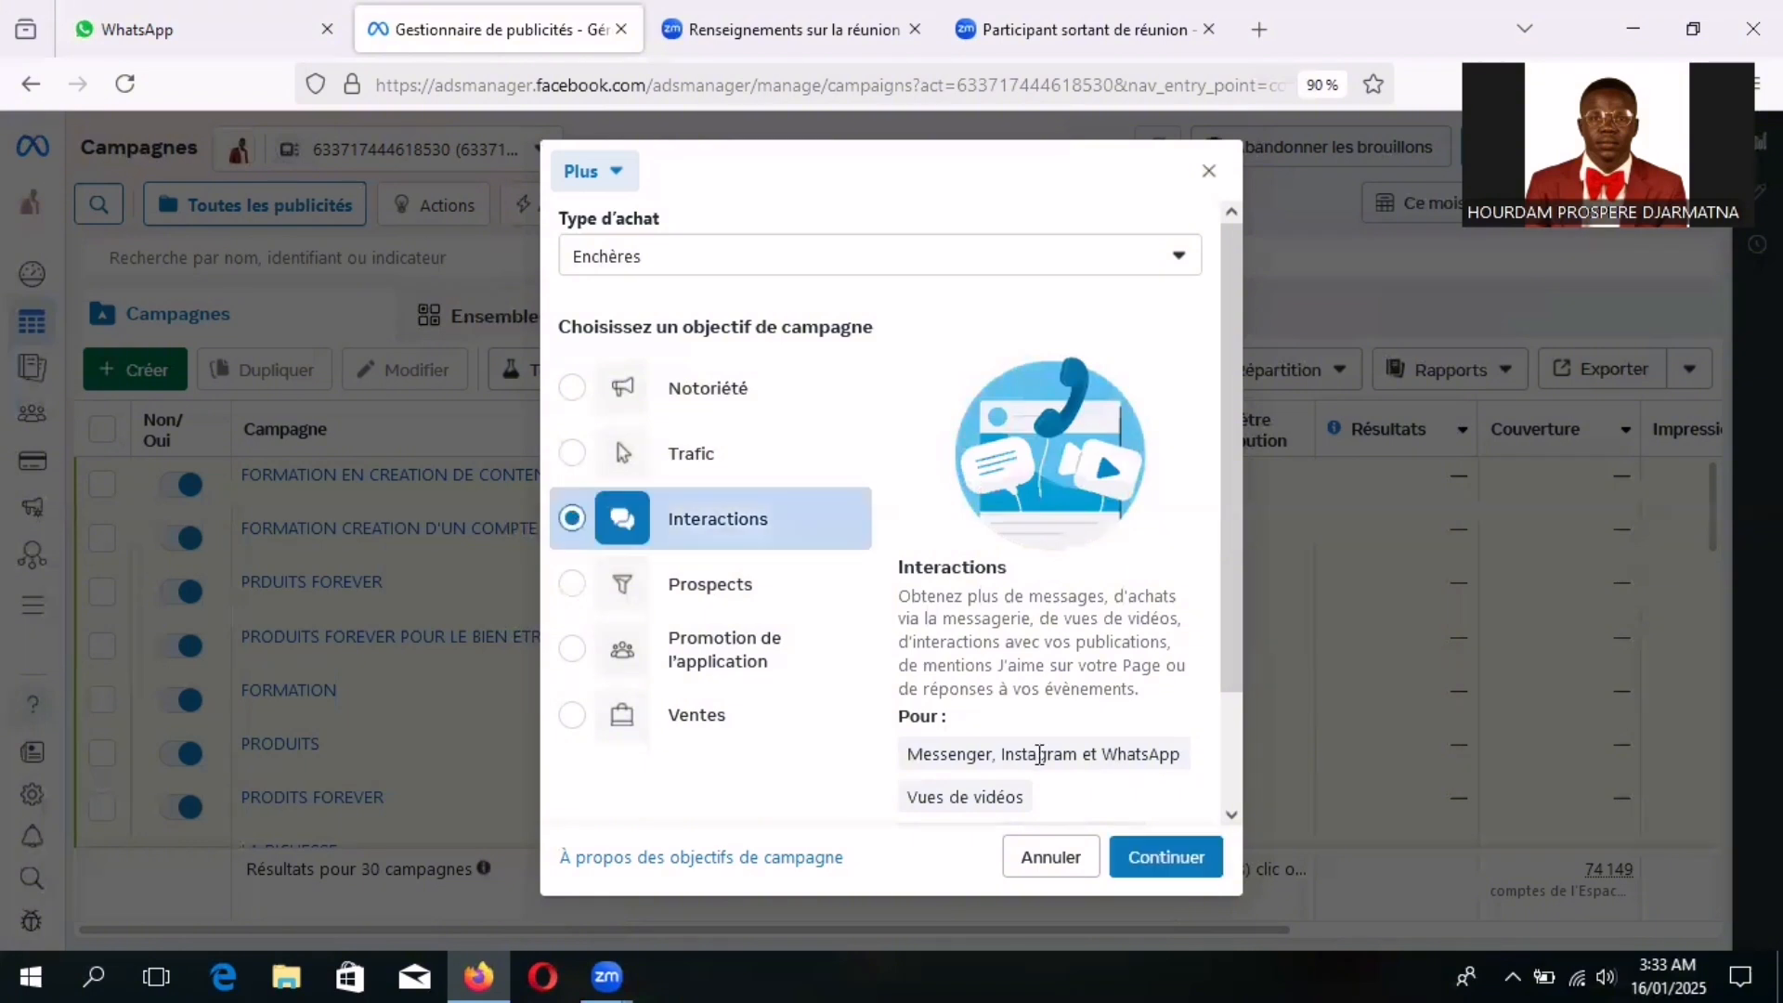
click(1166, 856)
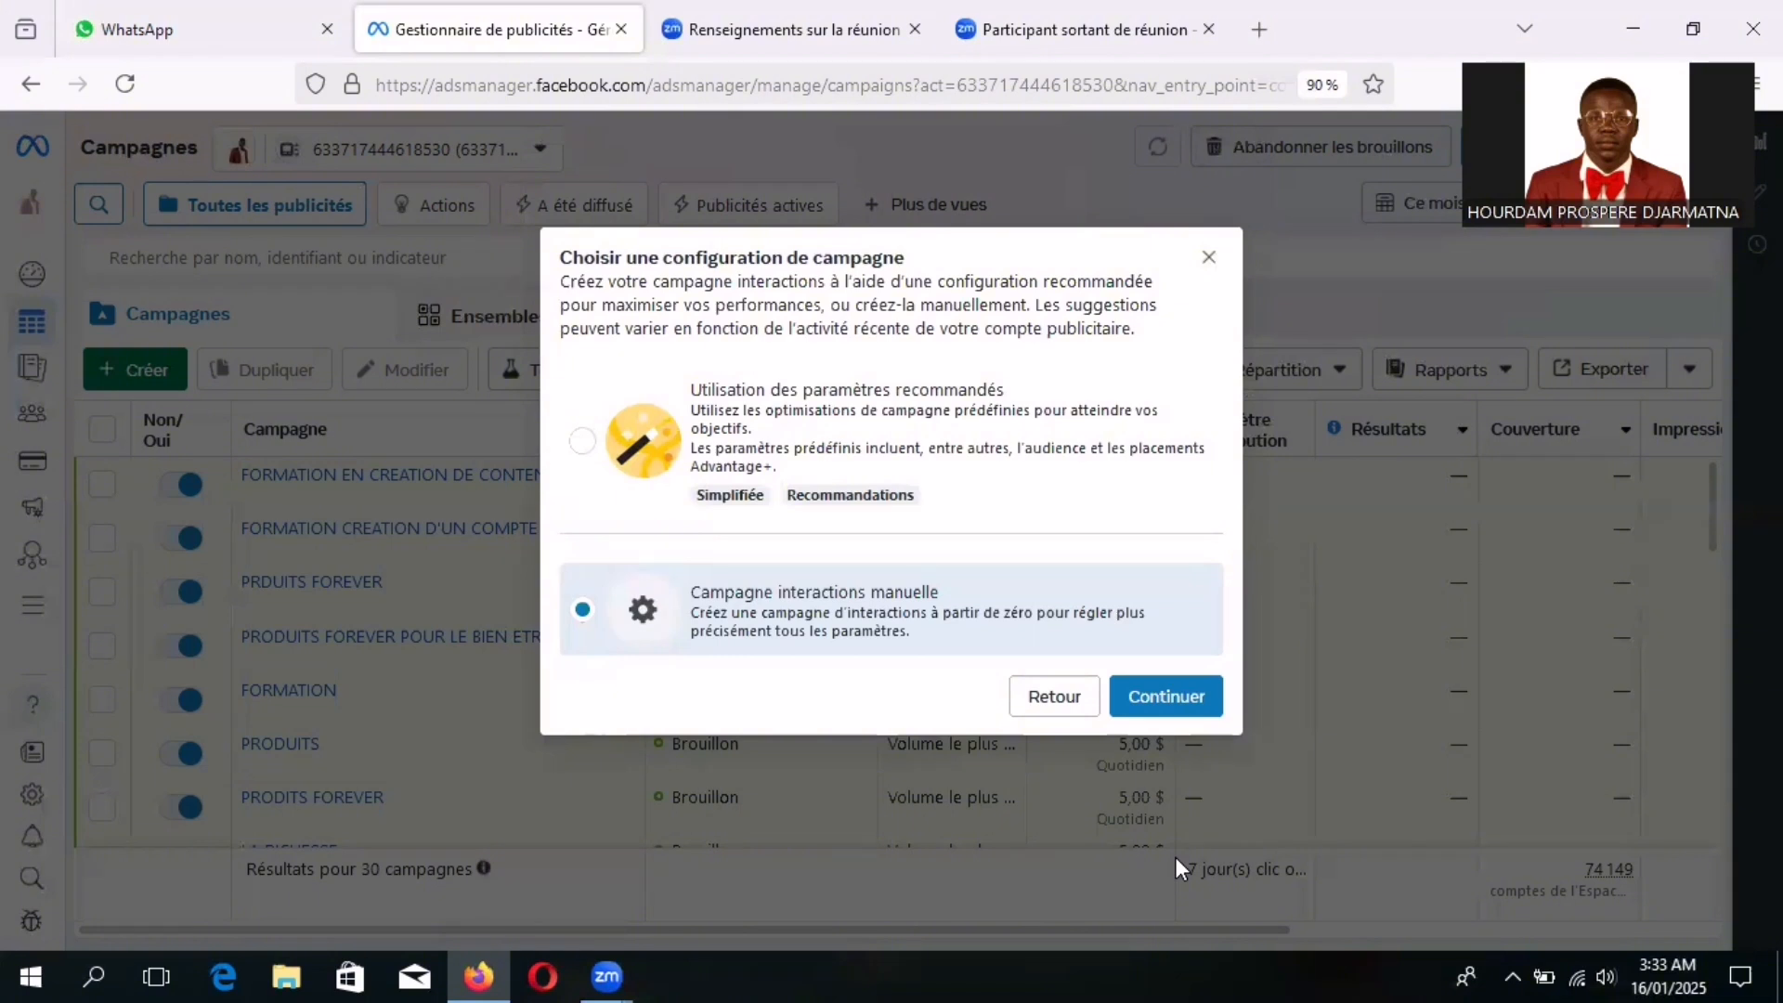
- Choose the manual configuration, Campagne interactions manuelle, and continue to the campaign's settings
click(583, 449)
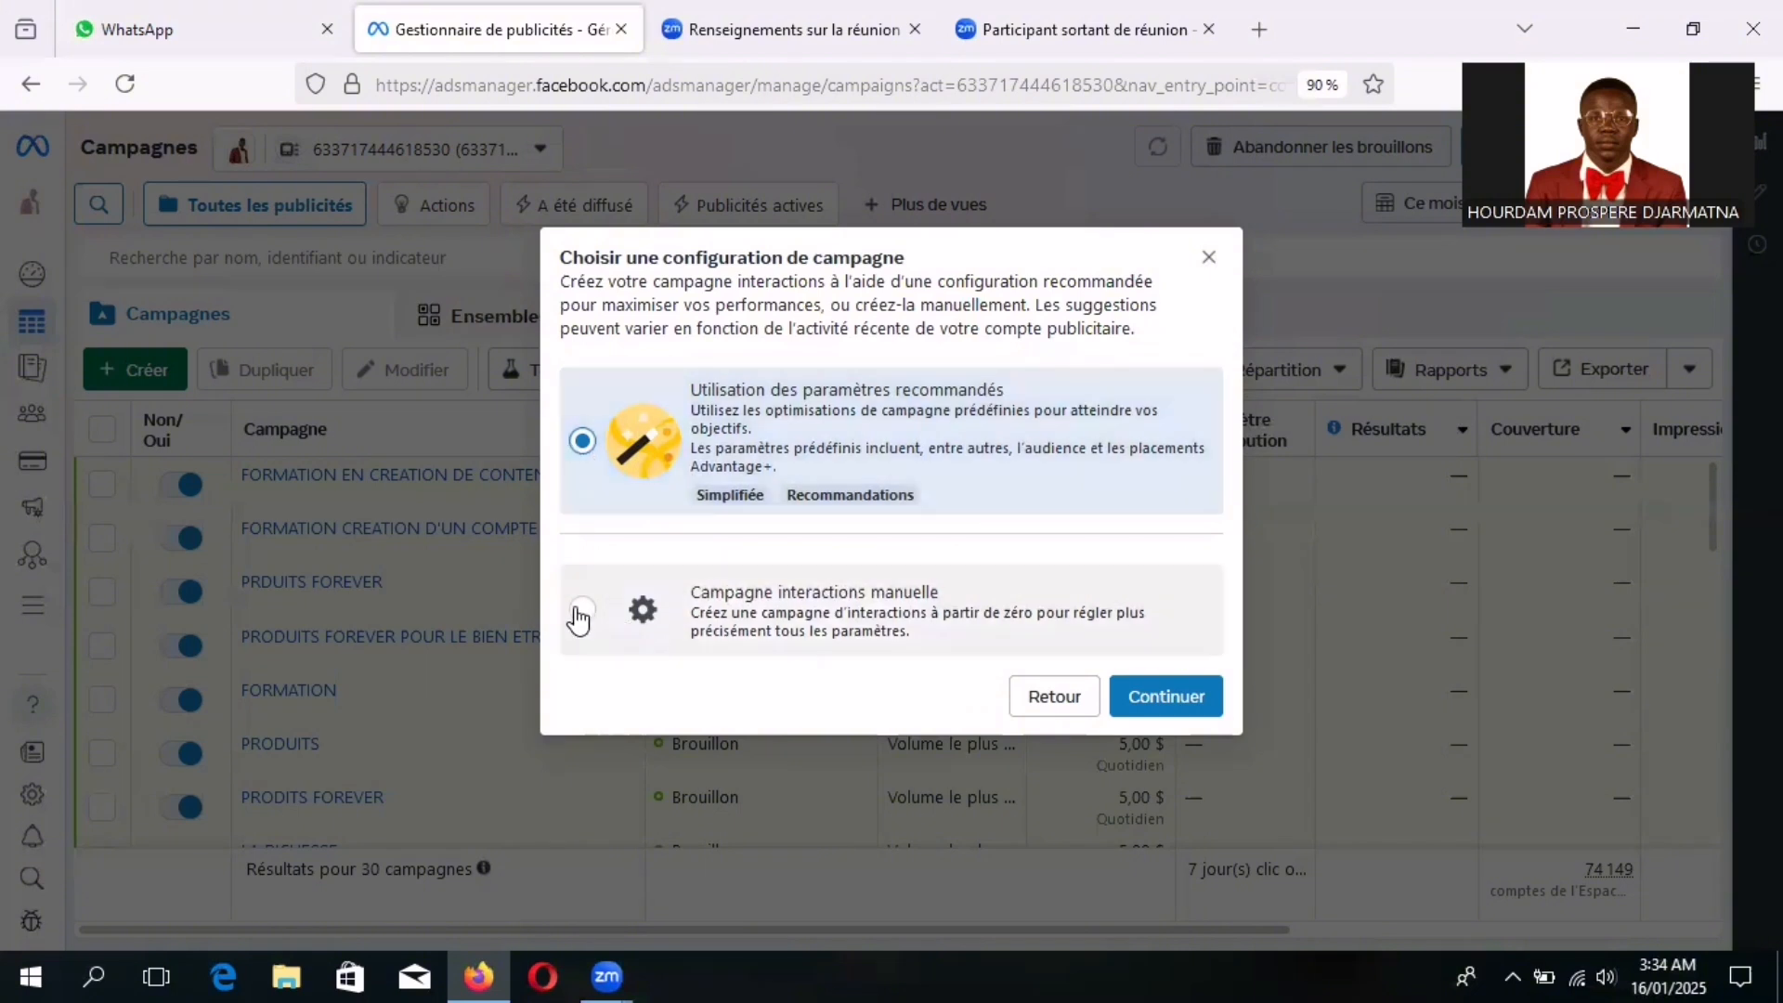
click(581, 612)
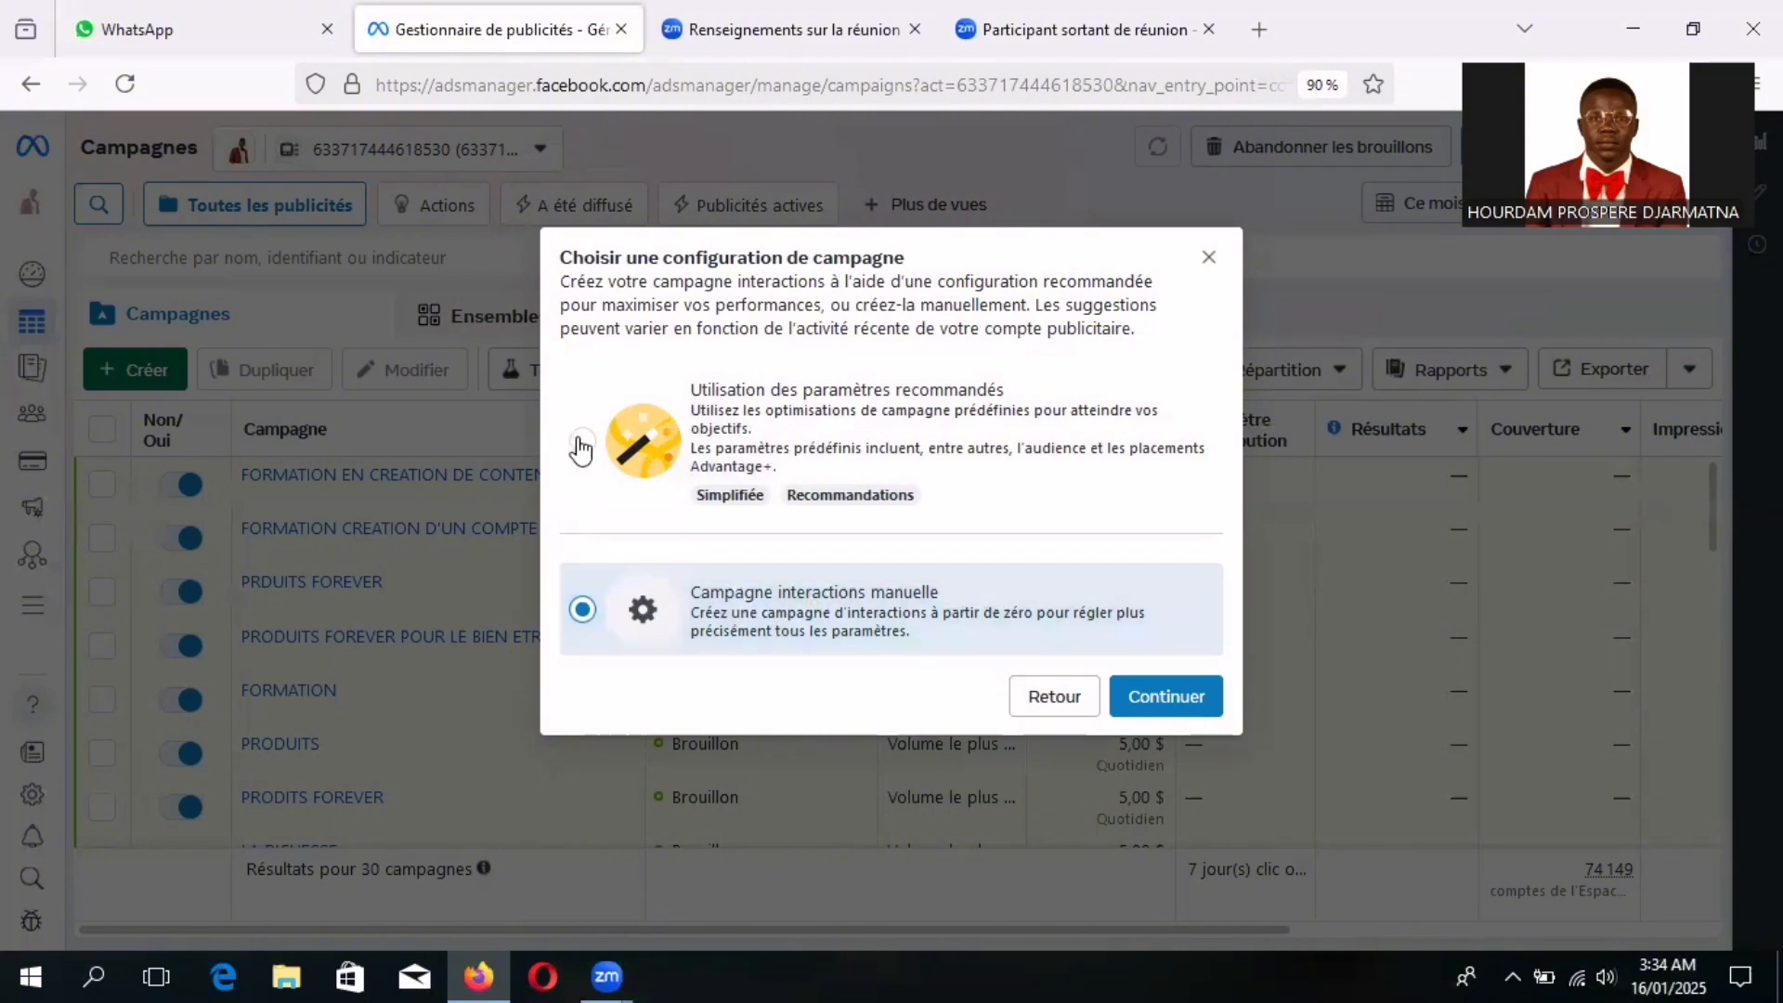
click(582, 443)
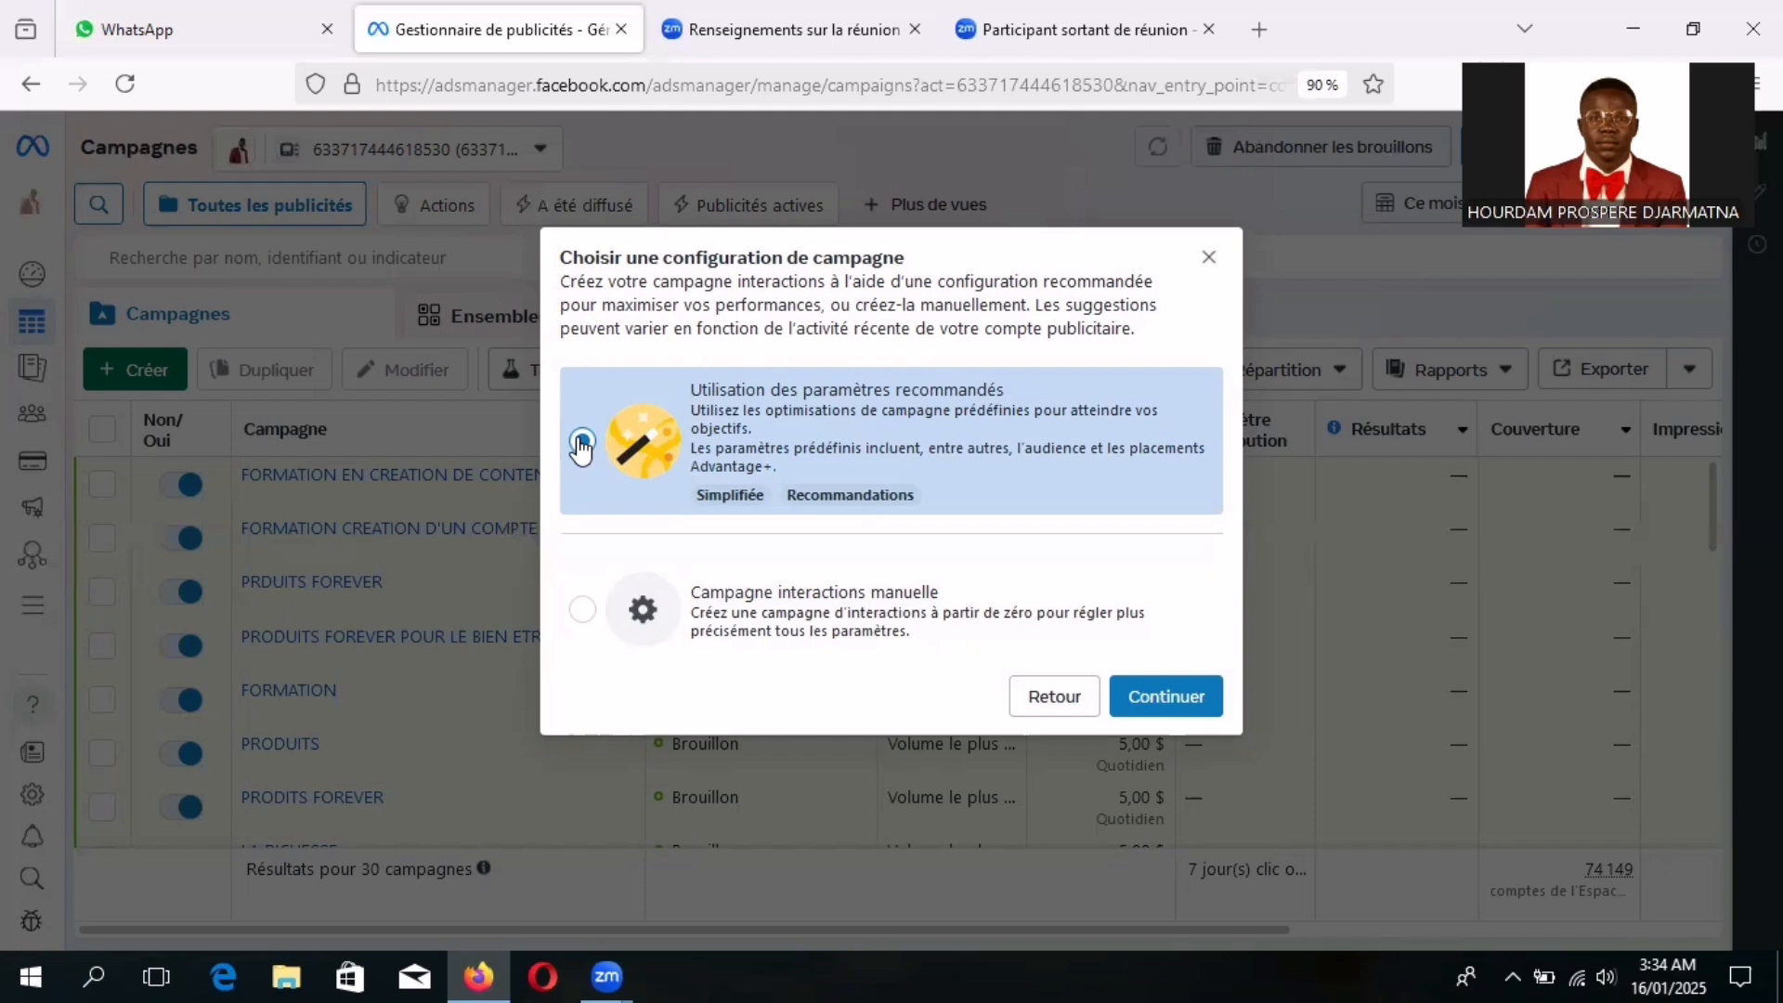
click(581, 618)
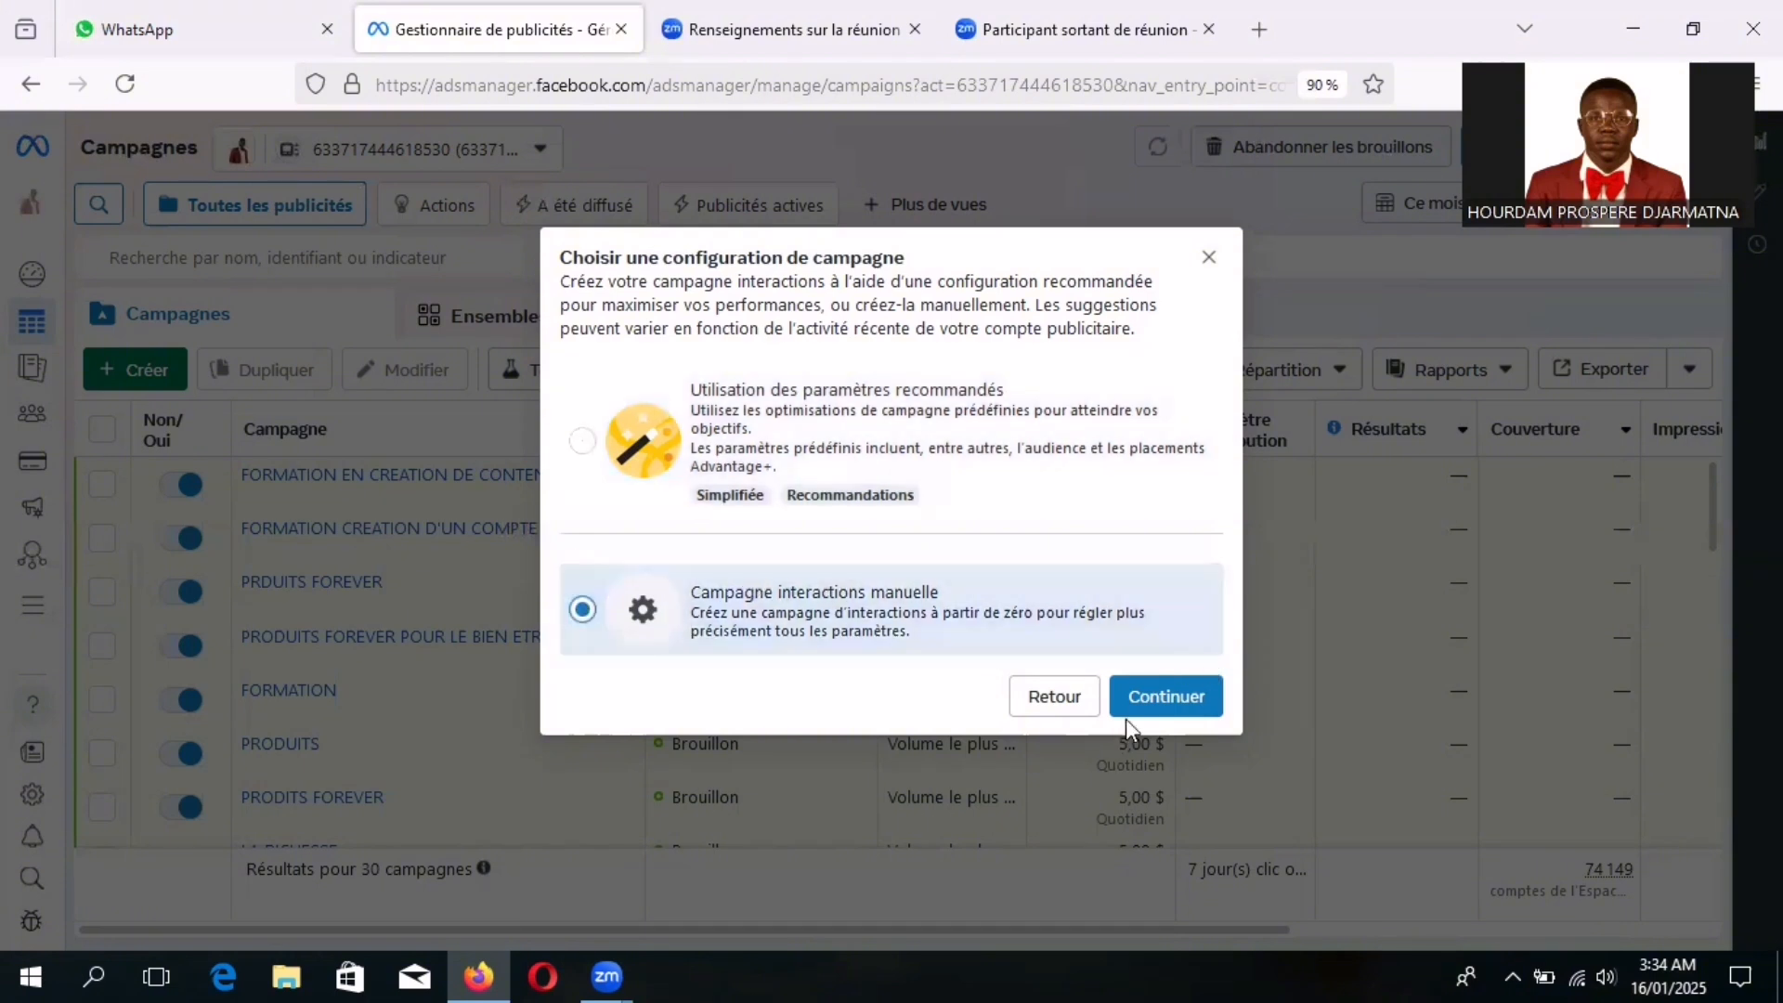
click(1167, 711)
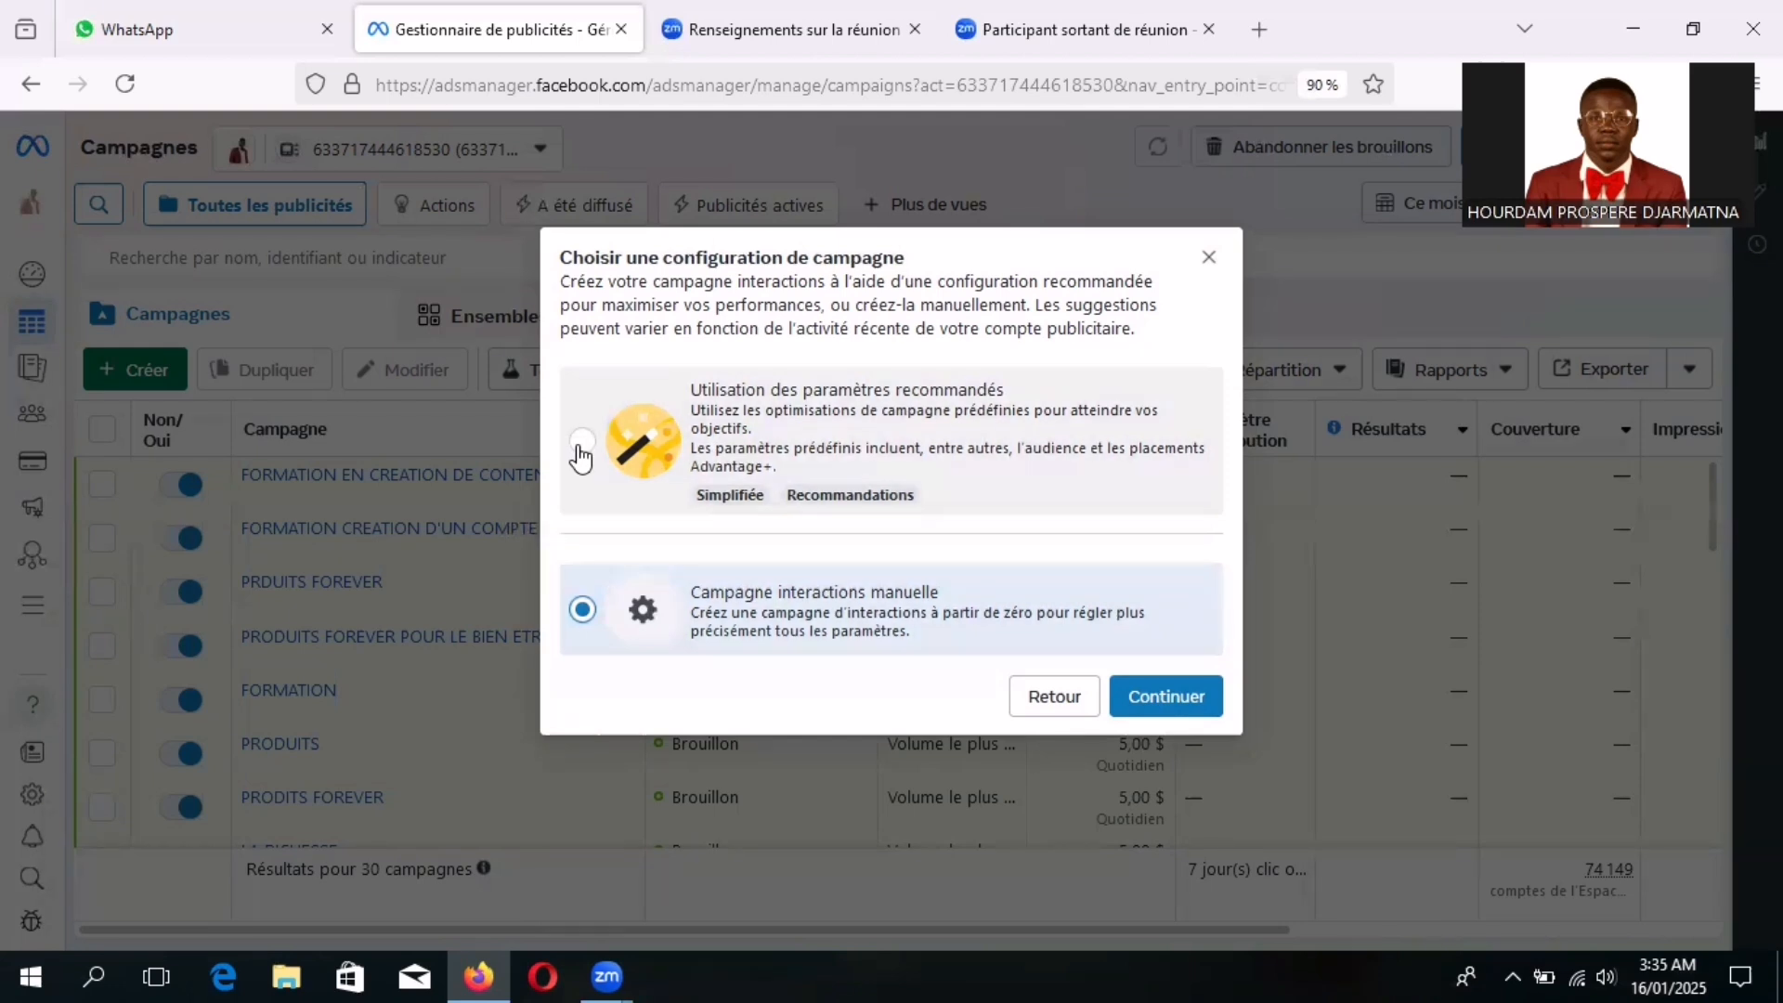
click(583, 608)
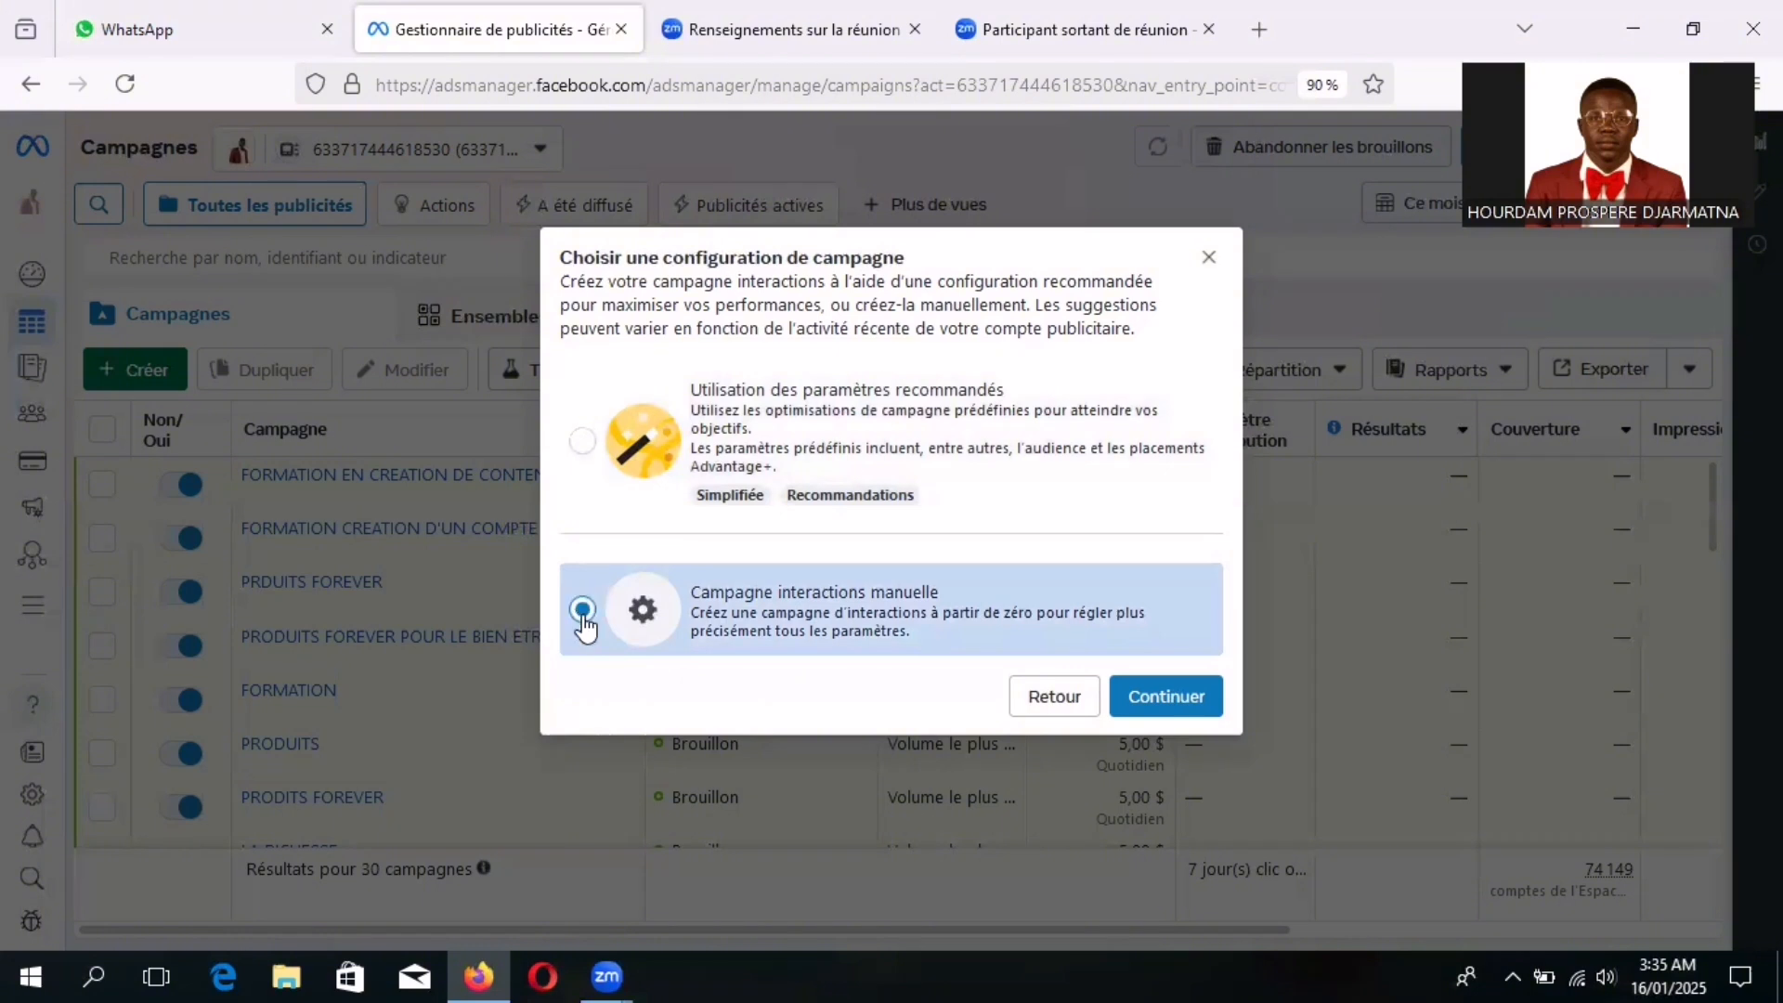
click(1151, 695)
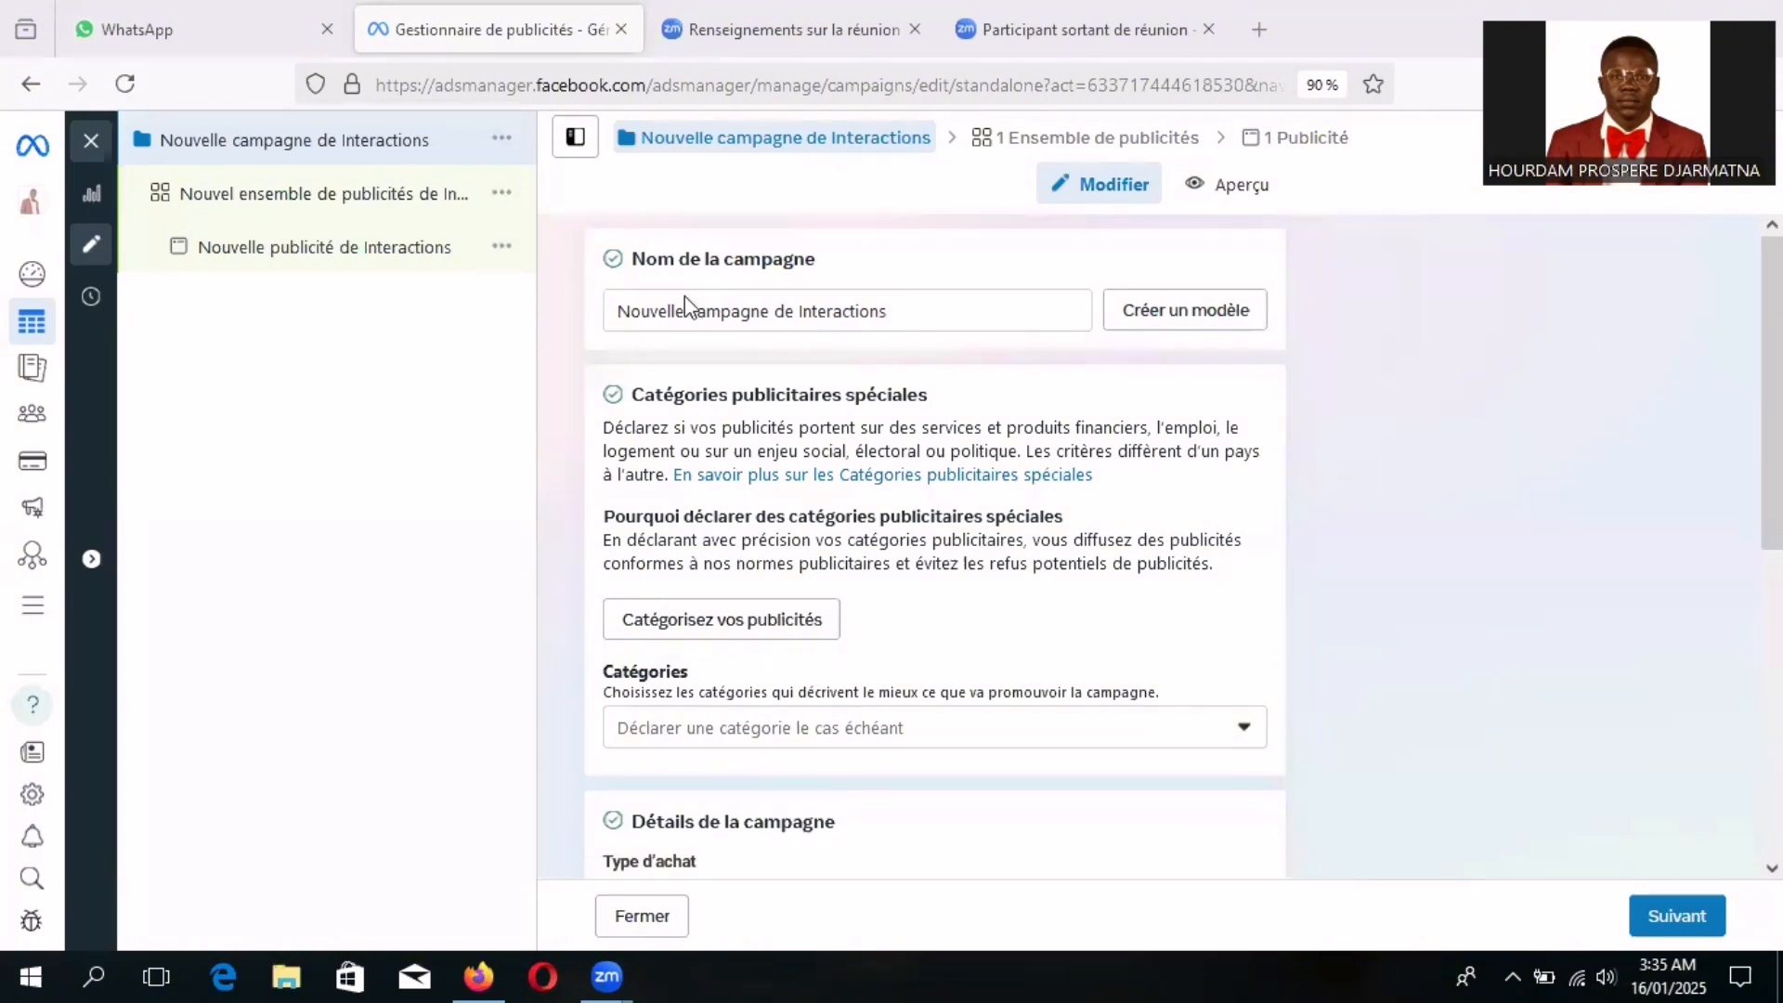
- Replace the default campaign name with FORMATION SUR LA MONETISATION D'UN COMPTE TIKTOK ETANT EN AFRIQUE
click(902, 313)
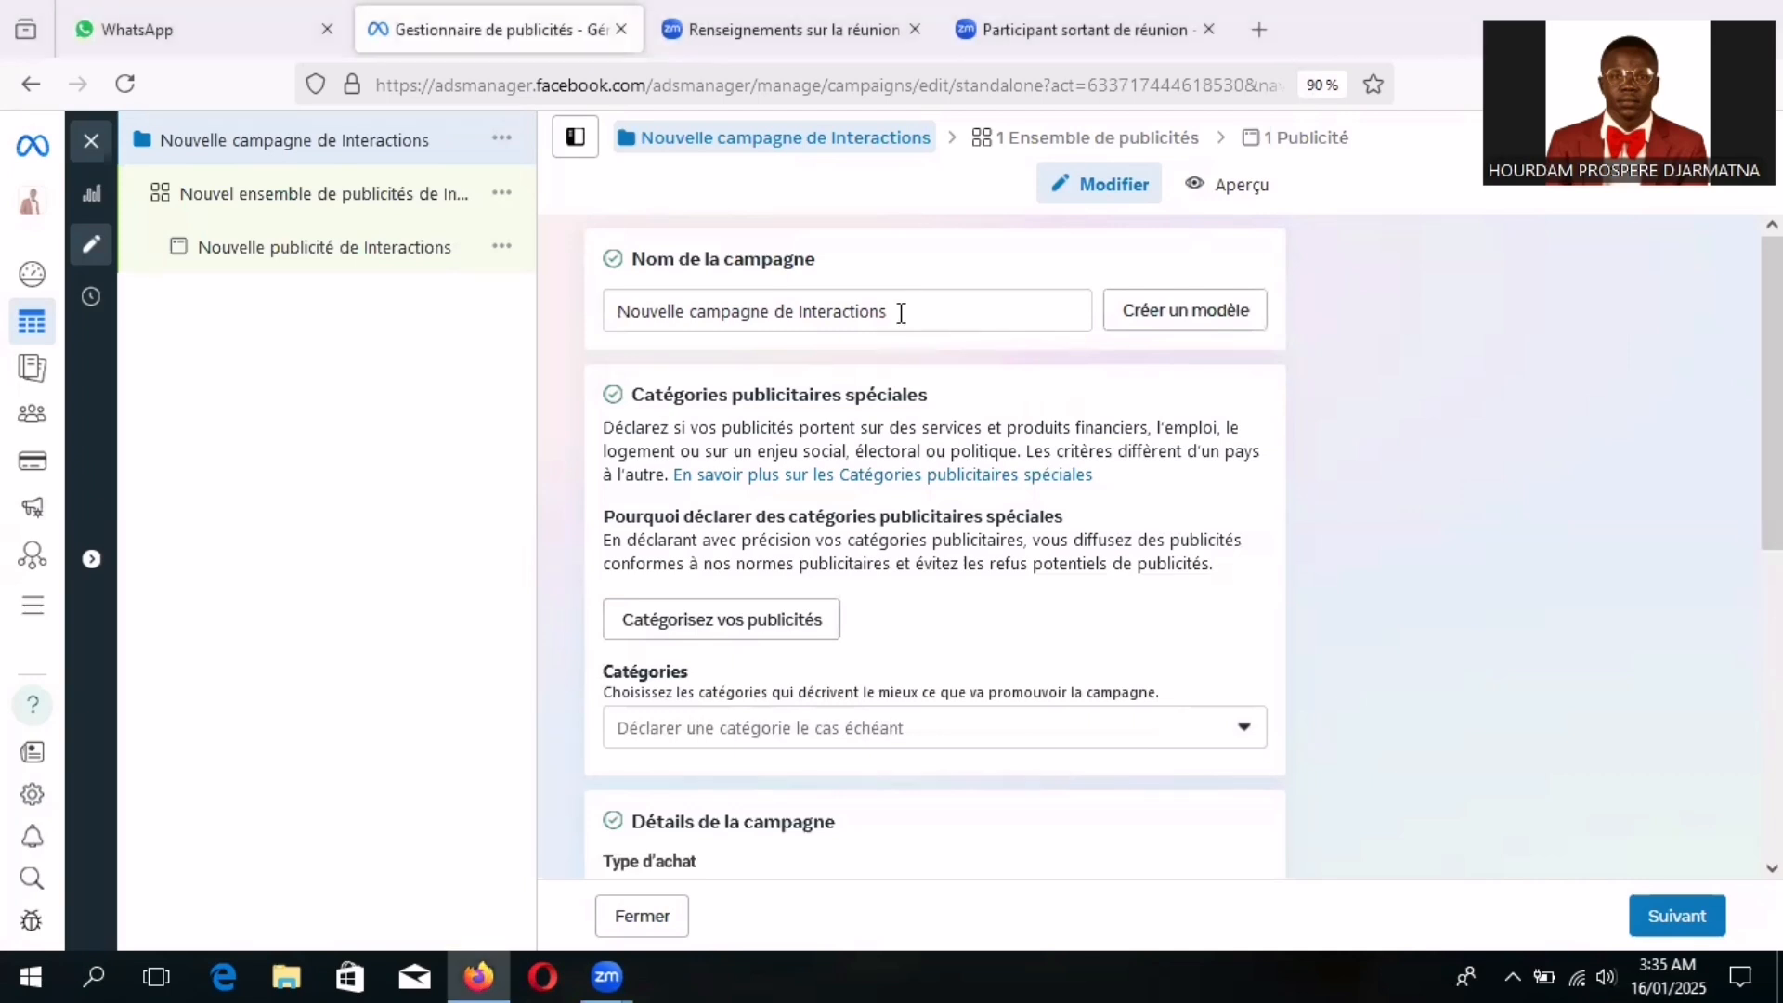
click(902, 313)
key(BackSpace)
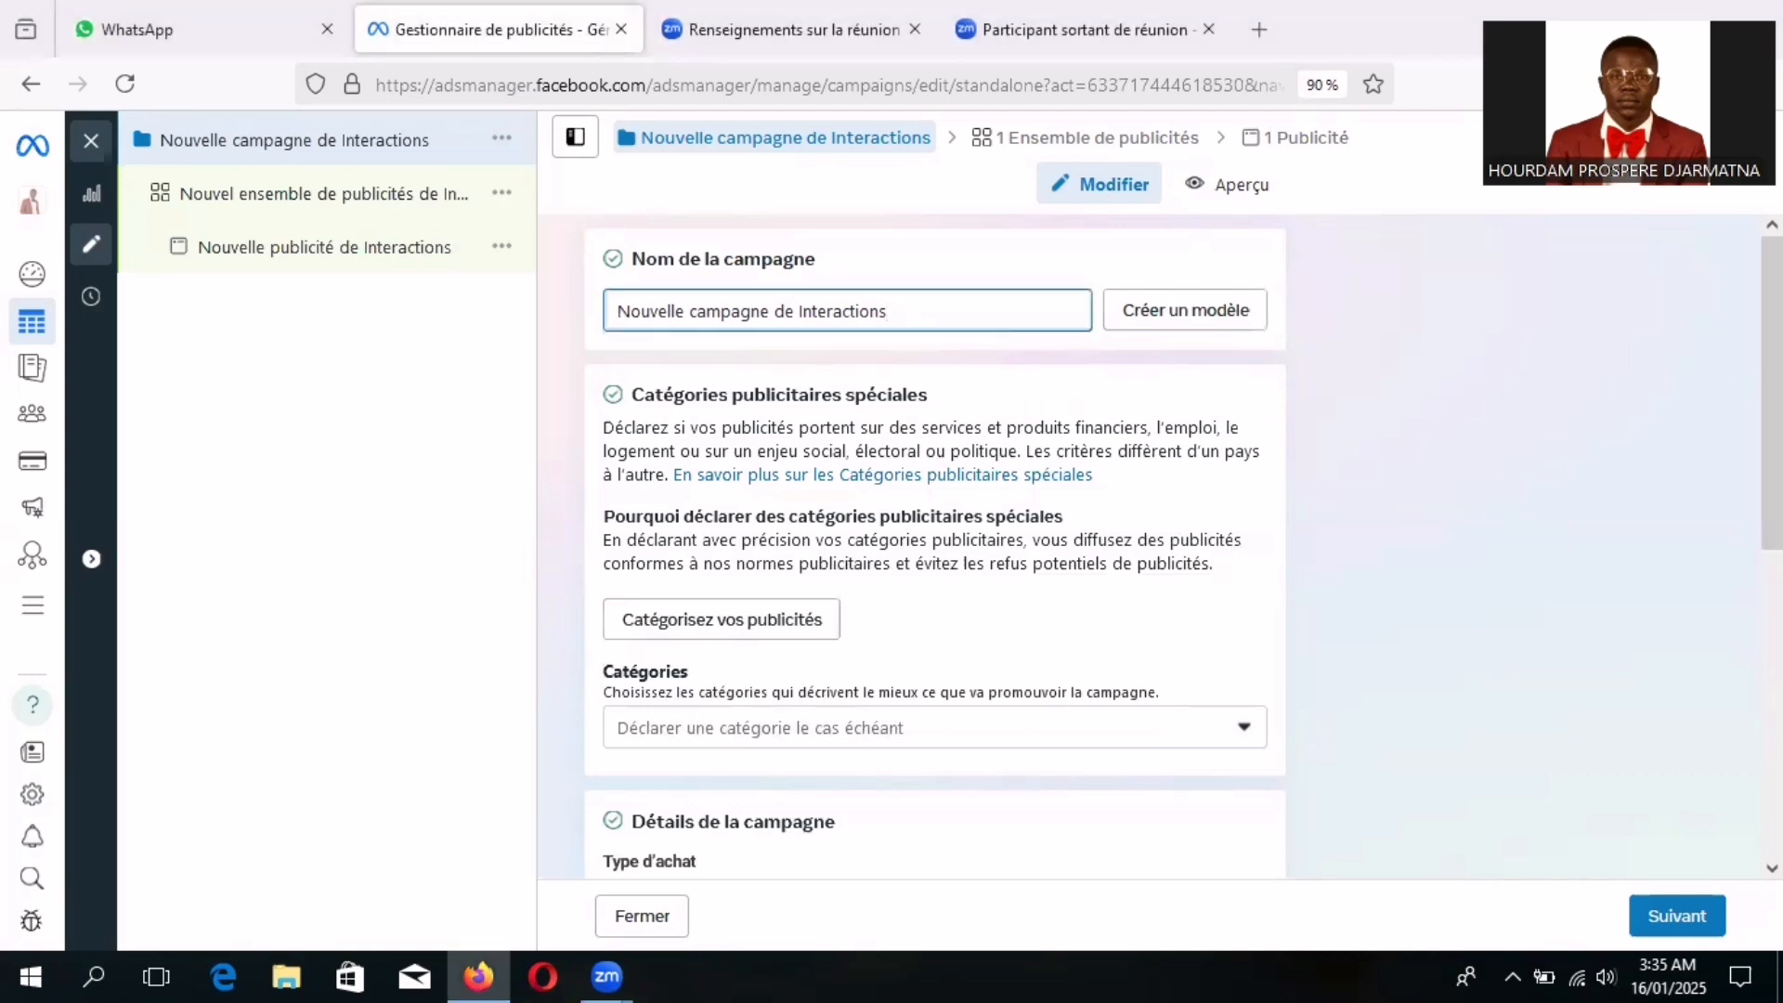
key(BackSpace)
key(BackSpace)
key(BackSpace)
key(BackSpace)
key(BackSpace)
key(BackSpace)
key(BackSpace)
key(BackSpace)
key(BackSpace)
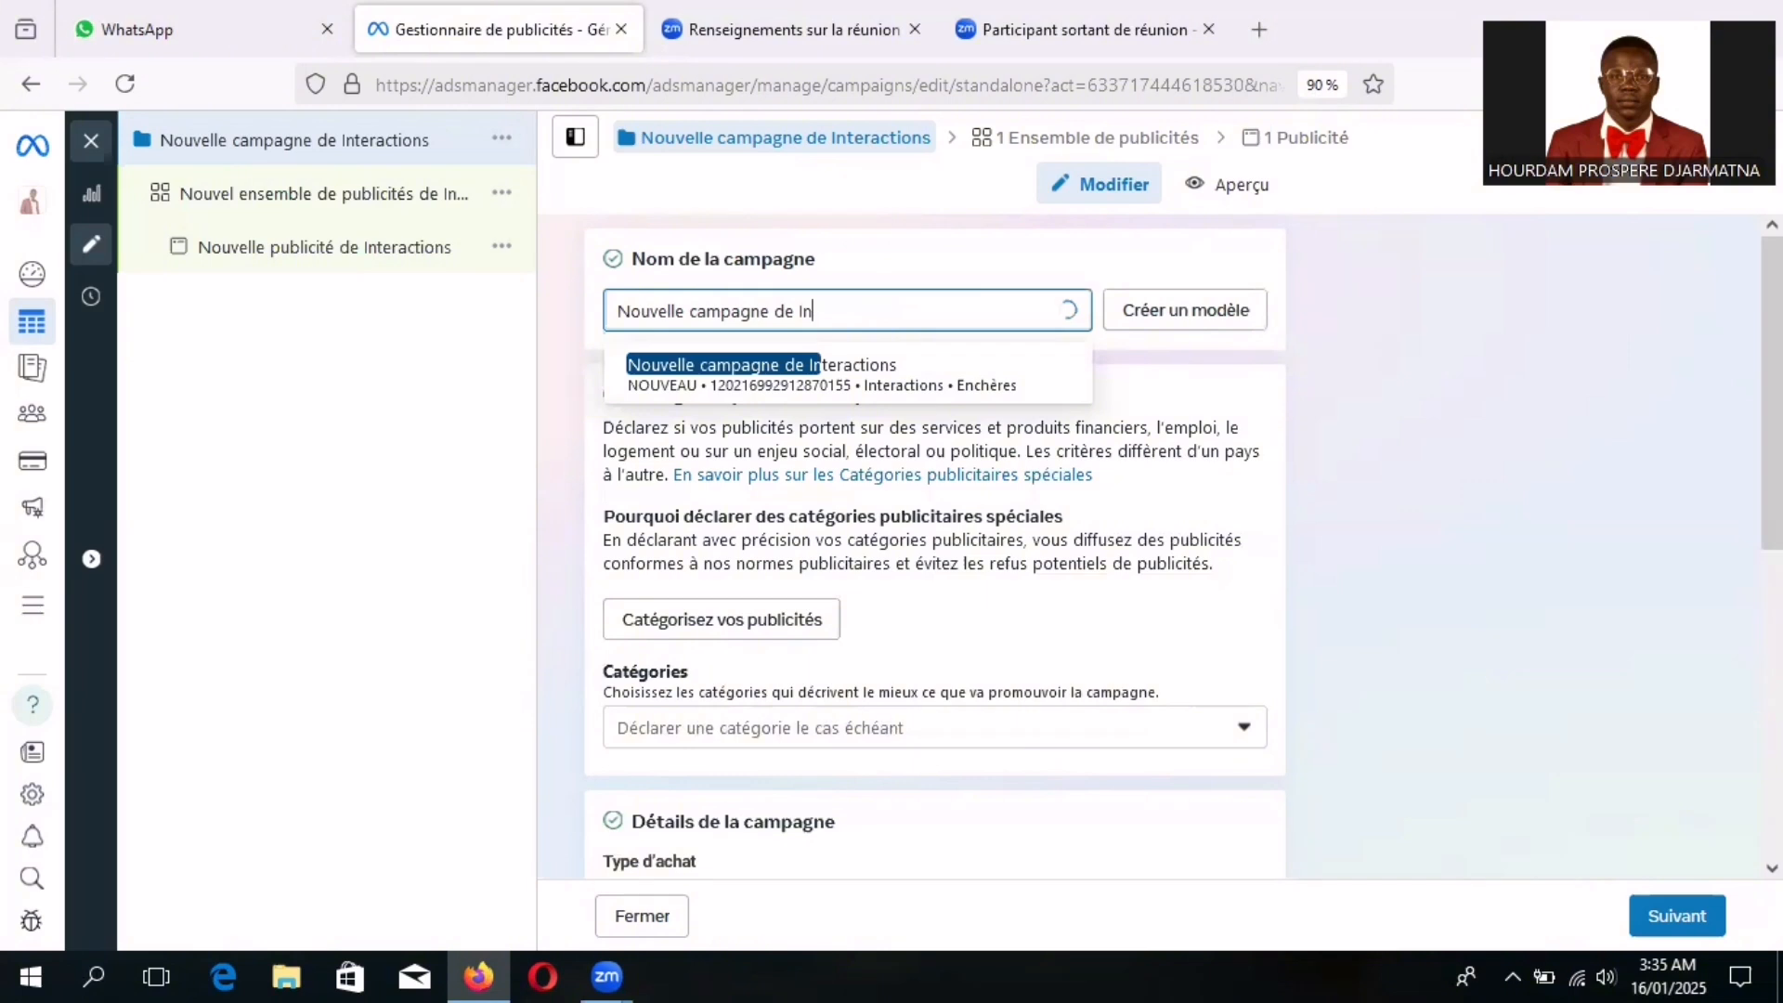
key(BackSpace)
key(BackSpace)
key(BackSpace)
key(BackSpace)
key(BackSpace)
key(BackSpace)
key(BackSpace)
key(BackSpace)
key(BackSpace)
key(BackSpace)
key(BackSpace)
key(BackSpace)
key(BackSpace)
key(BackSpace)
key(BackSpace)
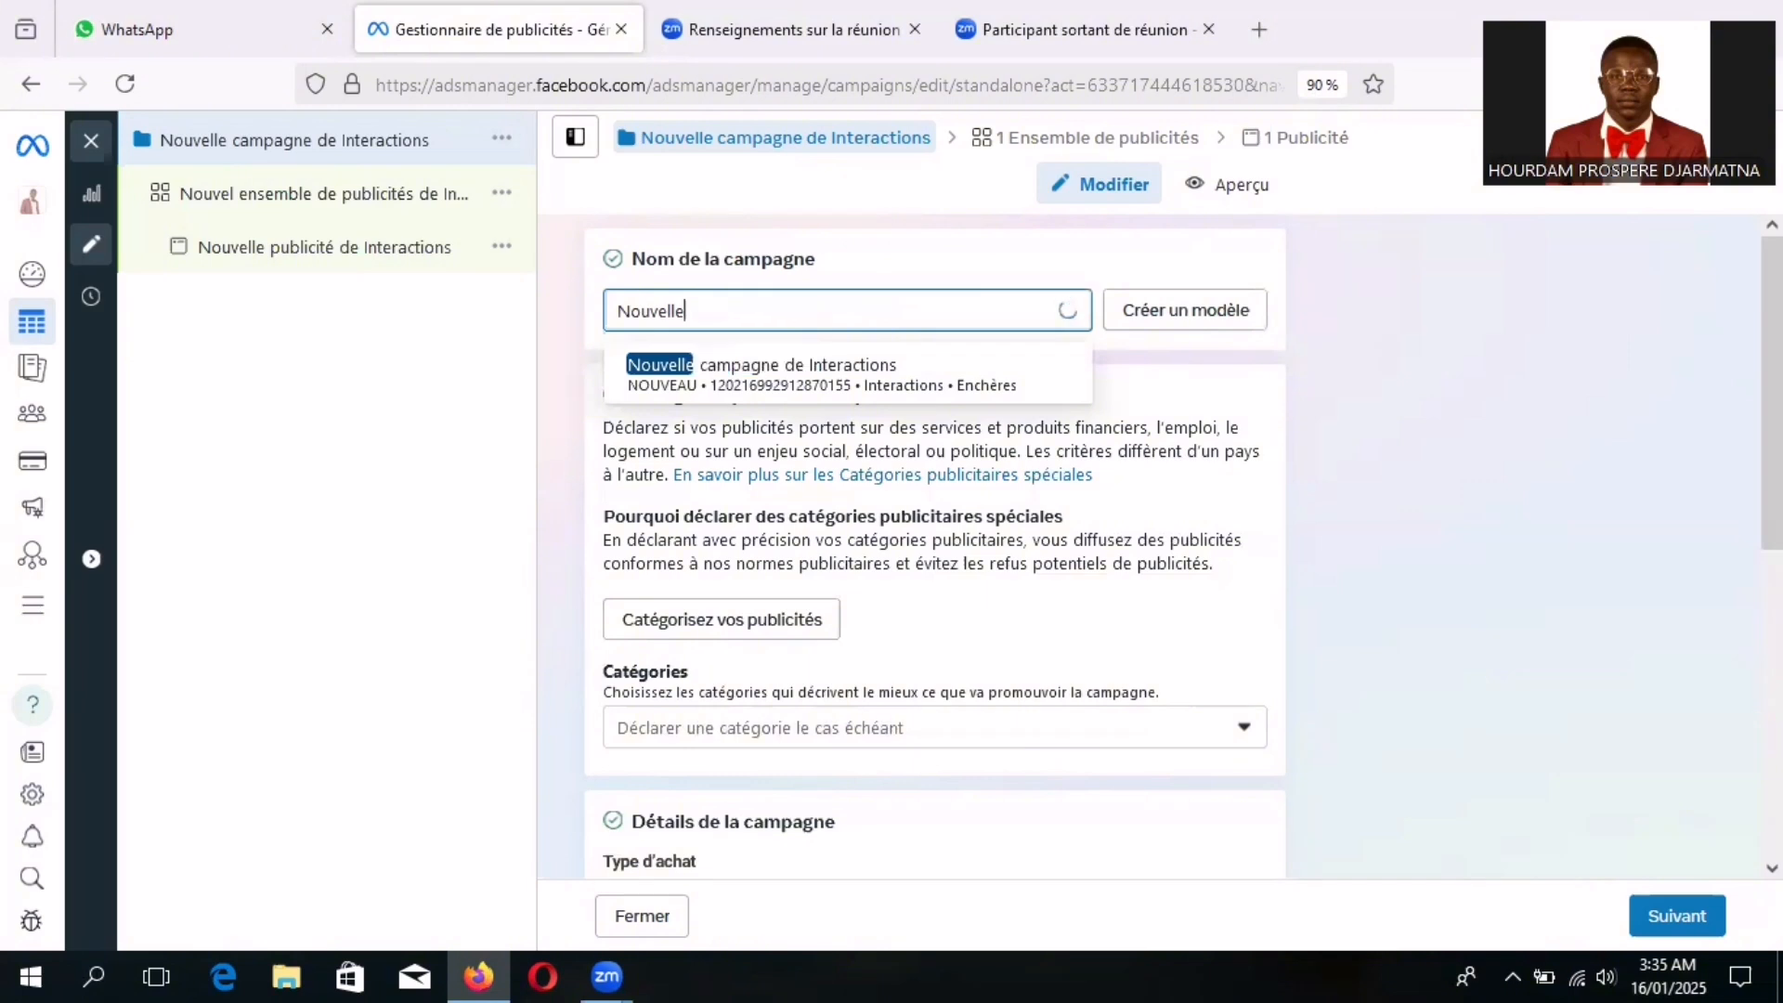
key(BackSpace)
key(BackSpace)
key(BackSpace)
key(BackSpace)
key(BackSpace)
key(BackSpace)
key(BackSpace)
key(BackSpace)
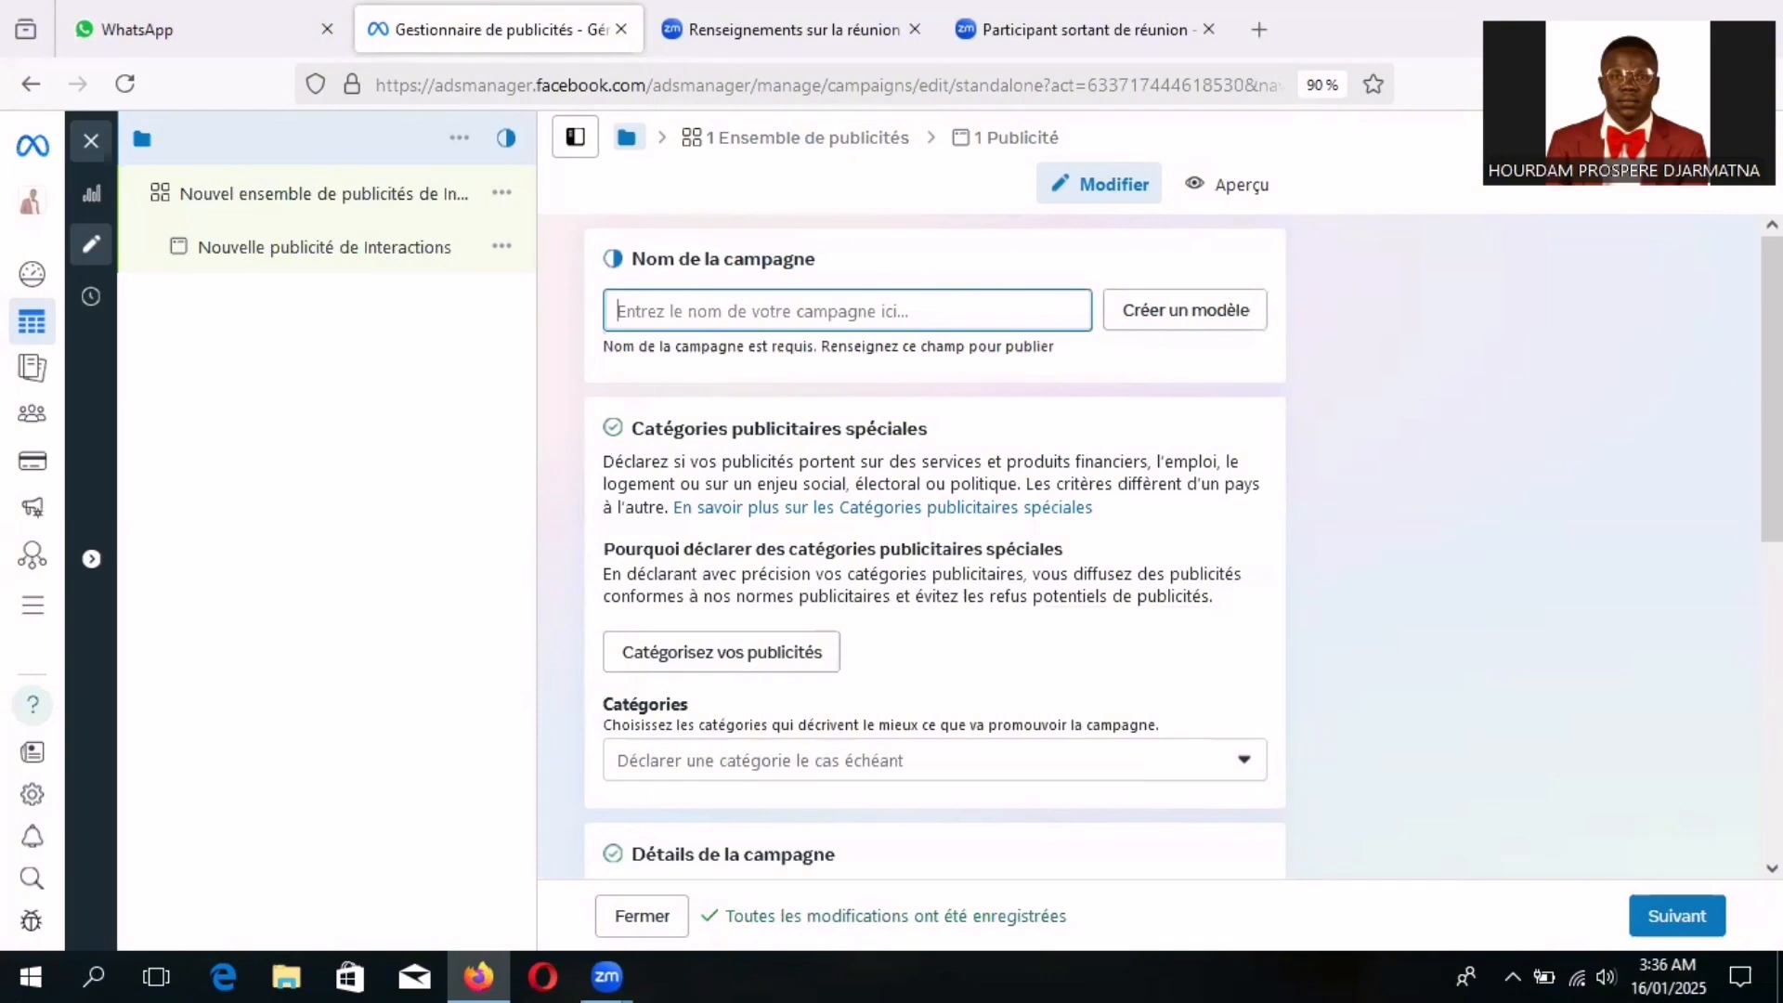
text(FOR)
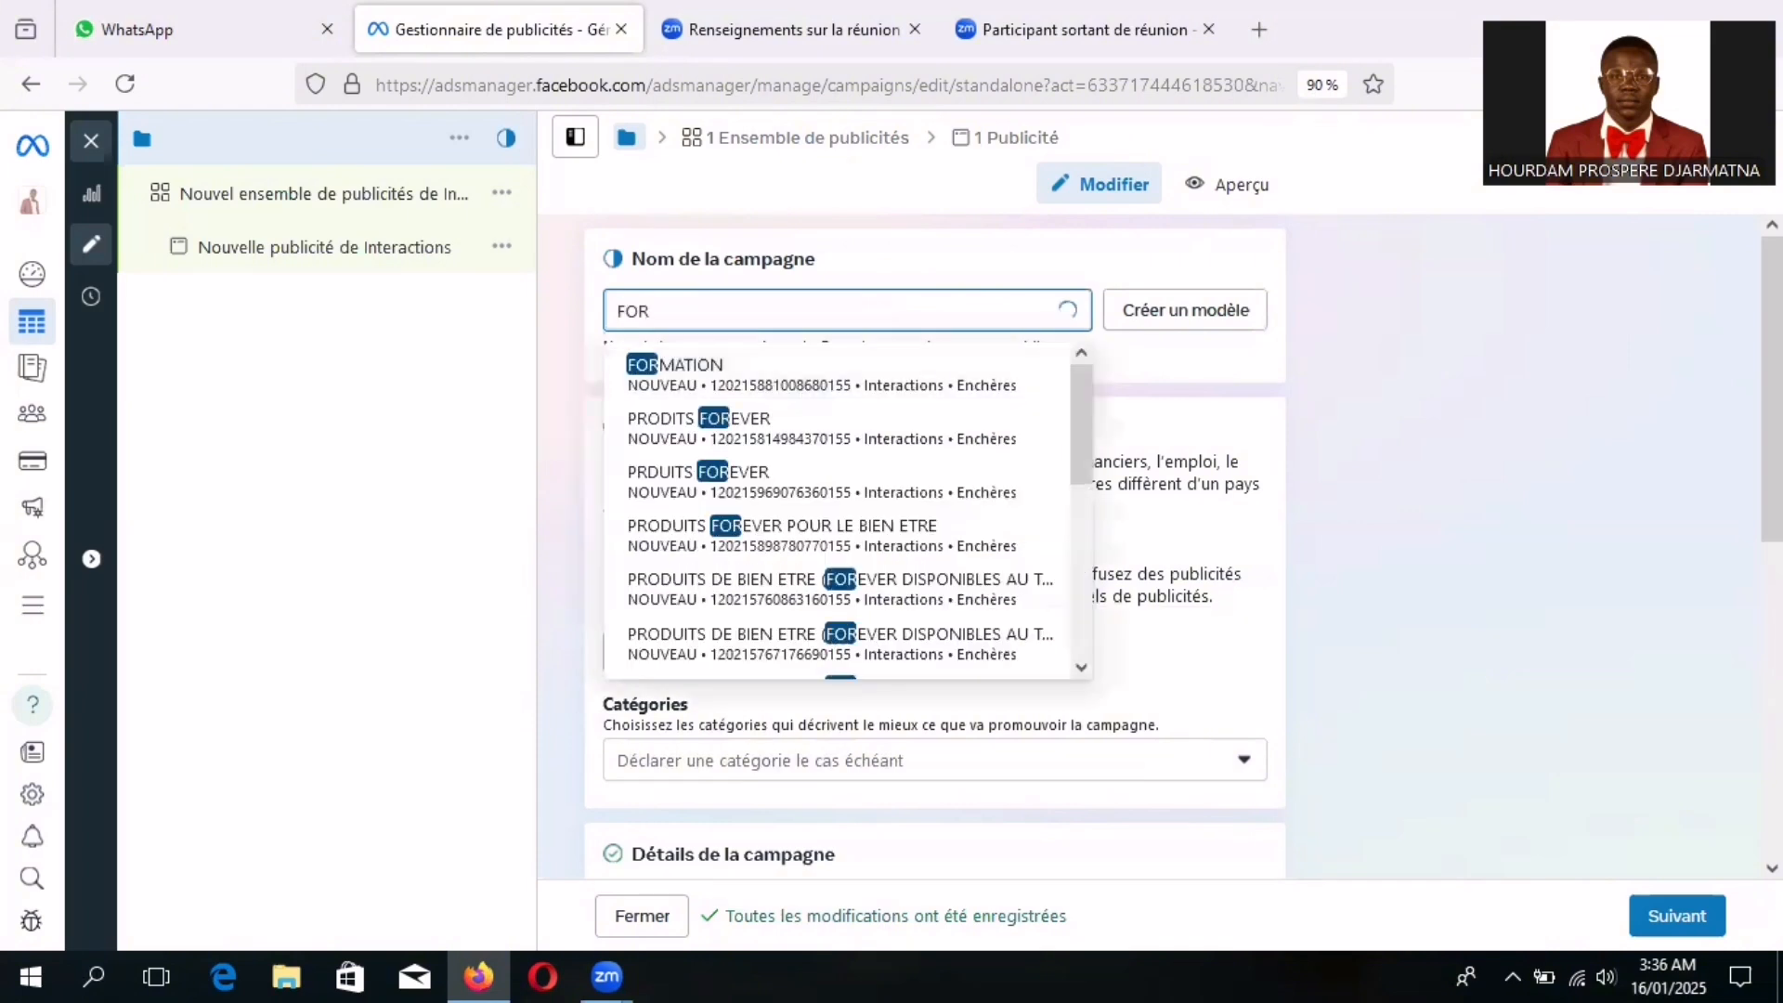
text(MATI)
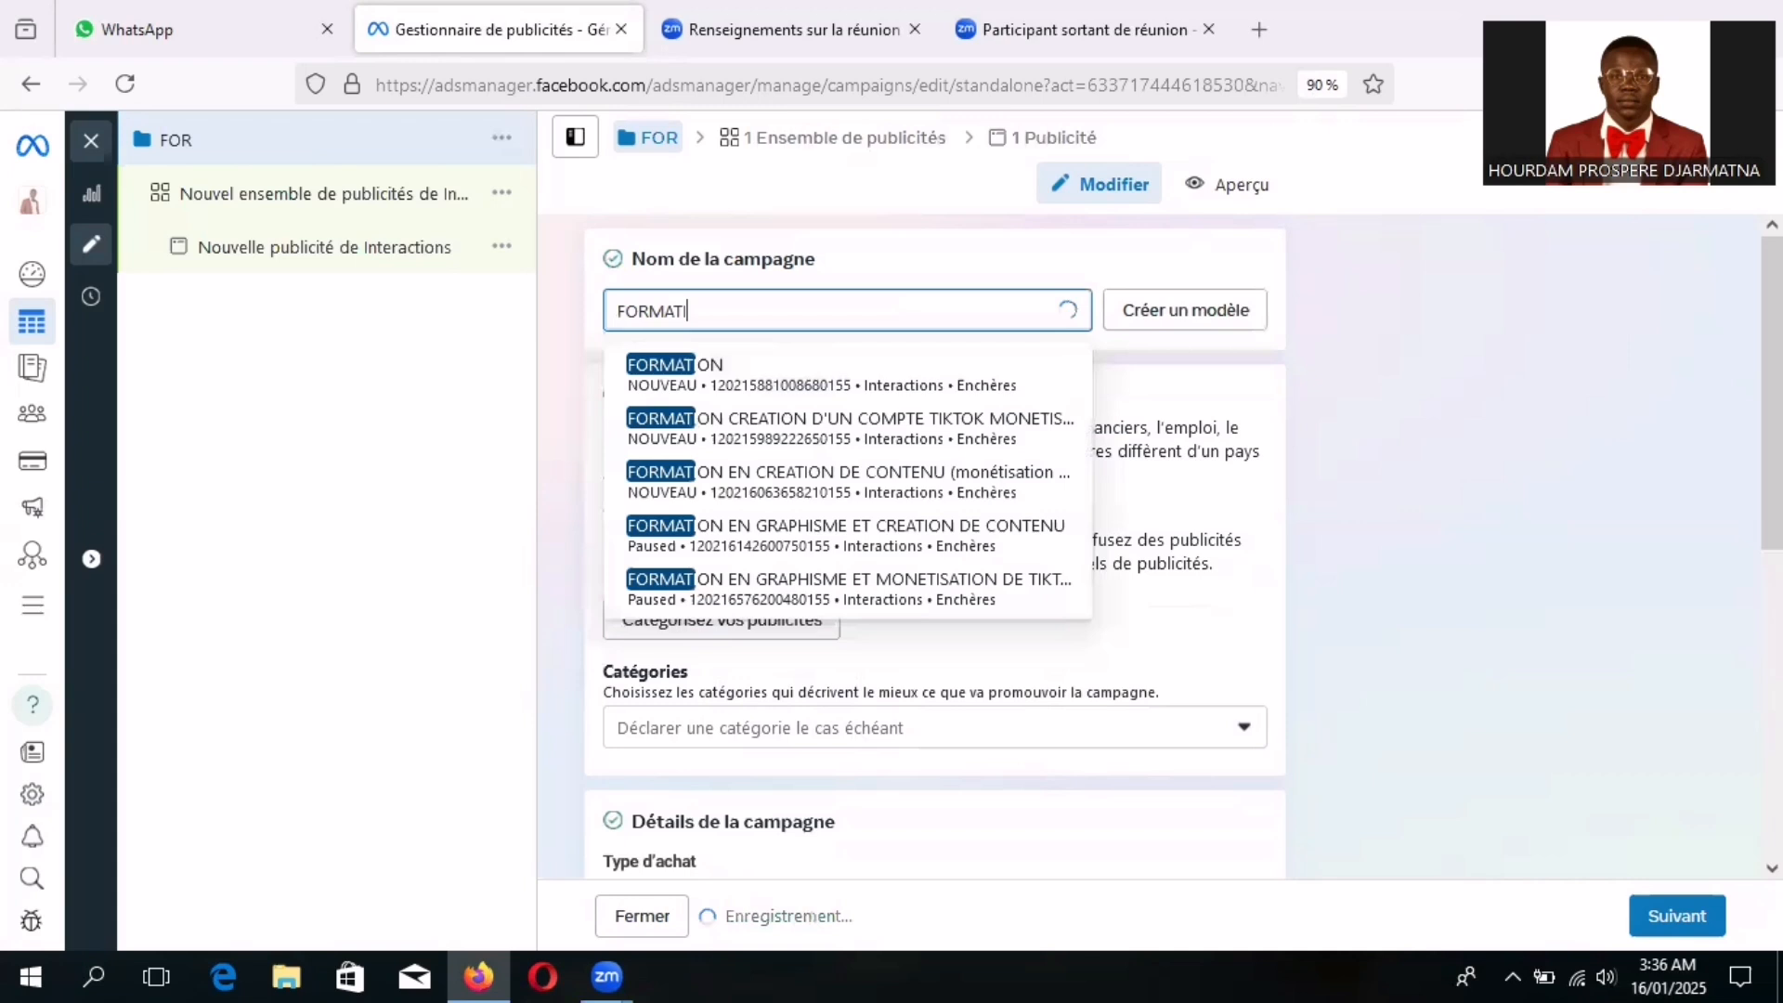
text(ON)
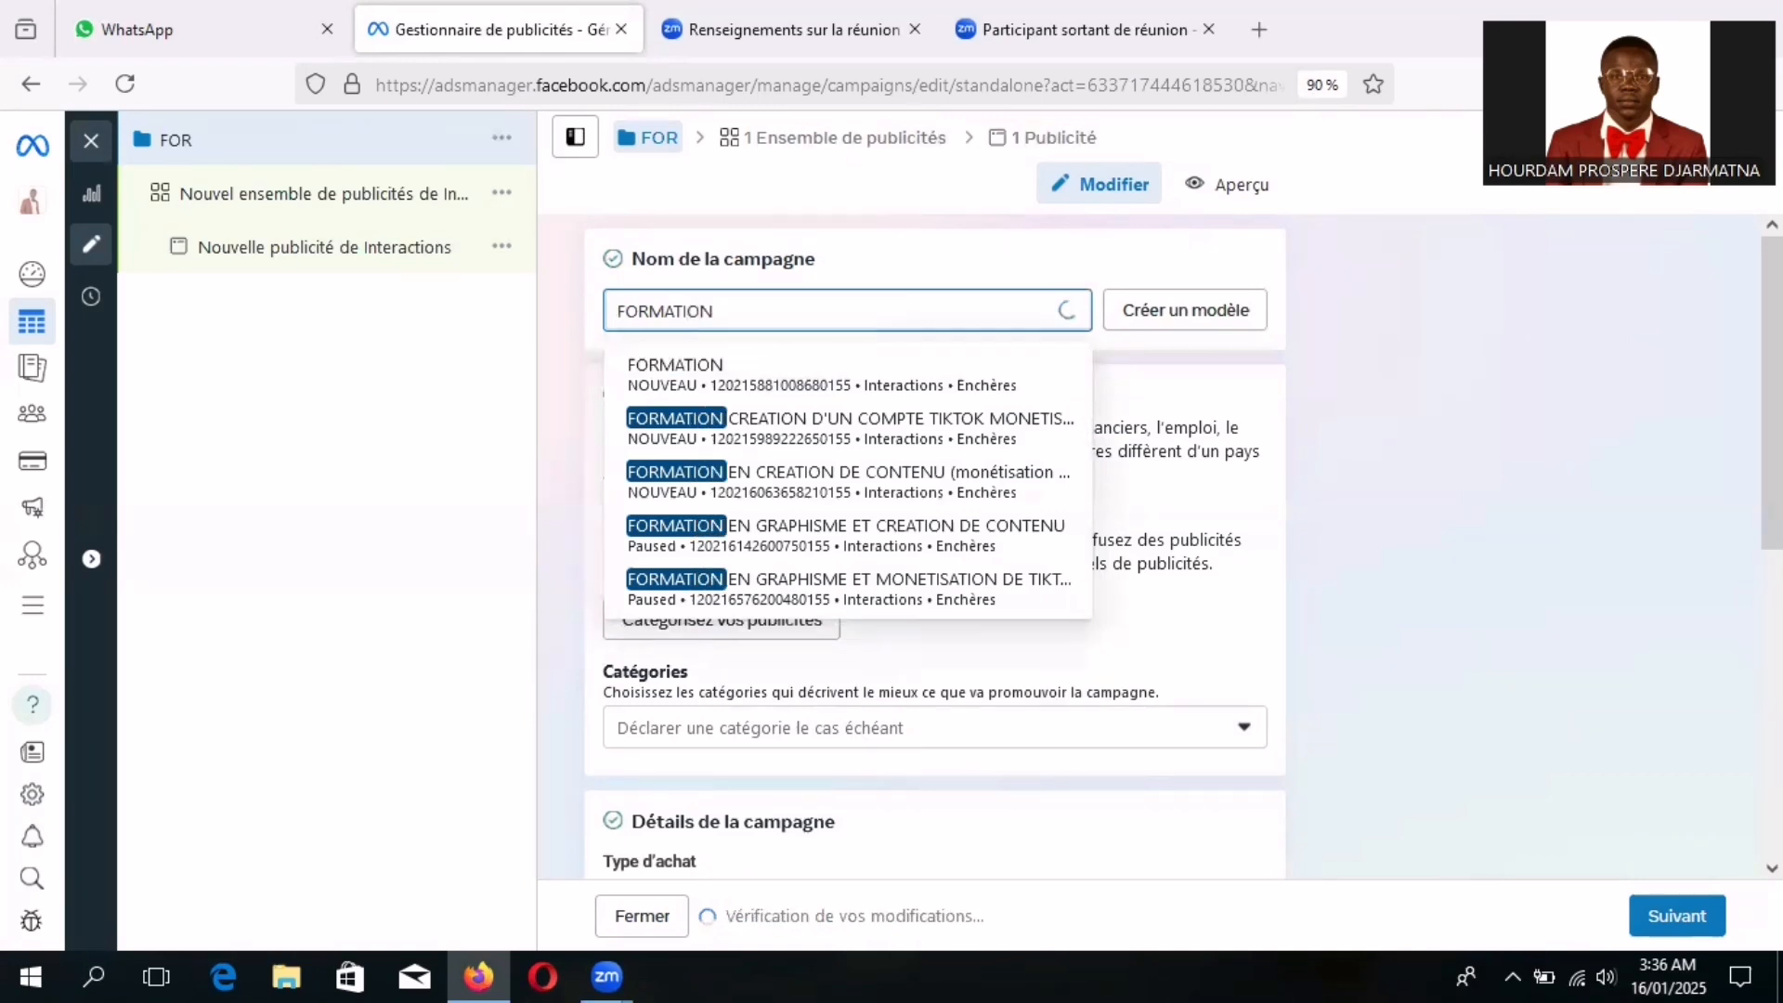
text( E)
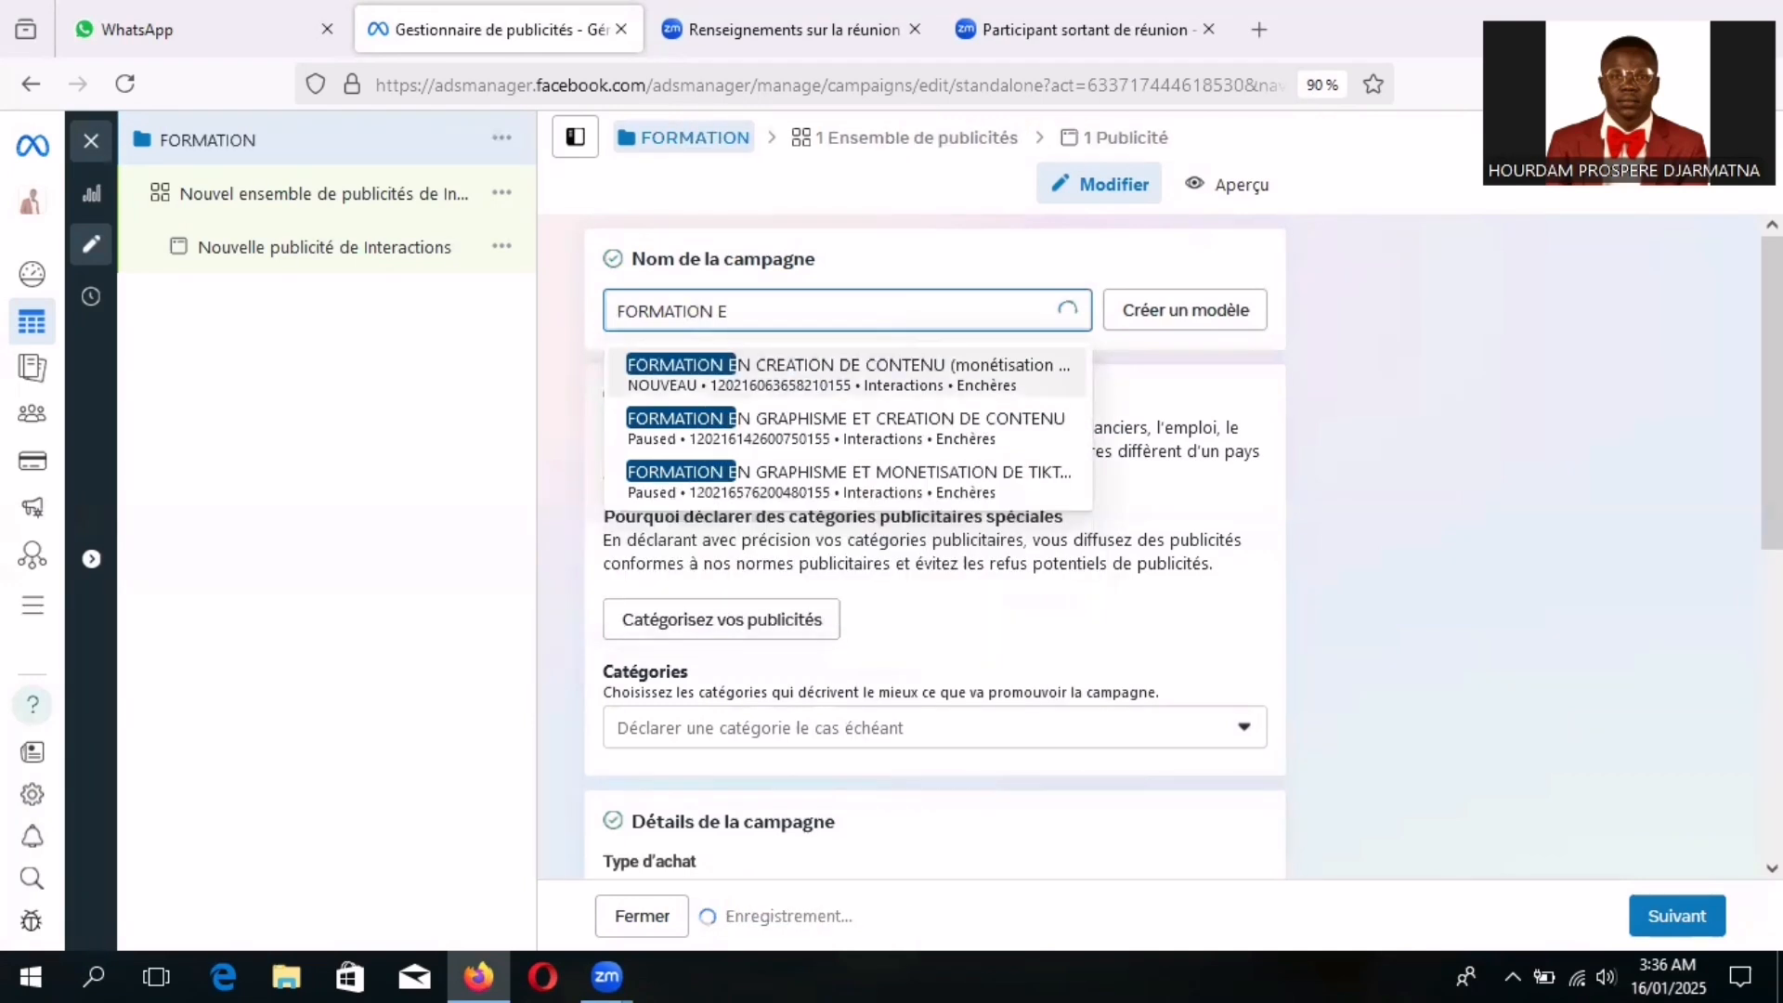
key(BackSpace)
text(SUR)
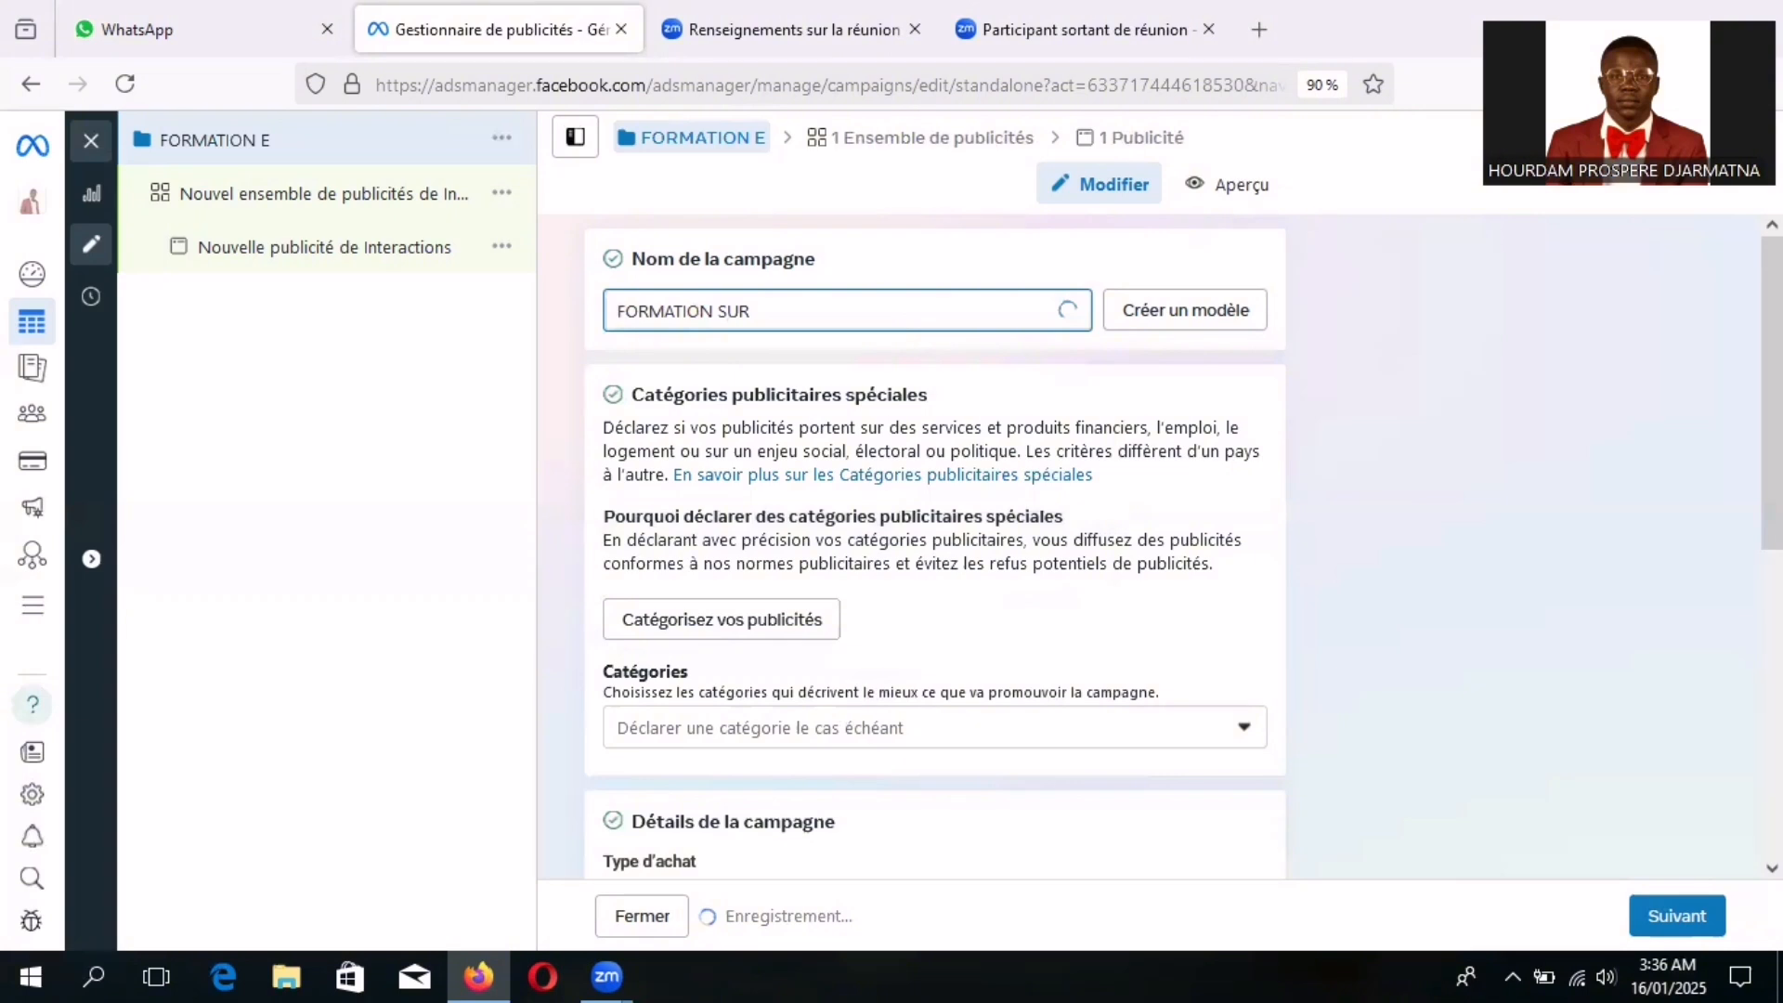
text( LA)
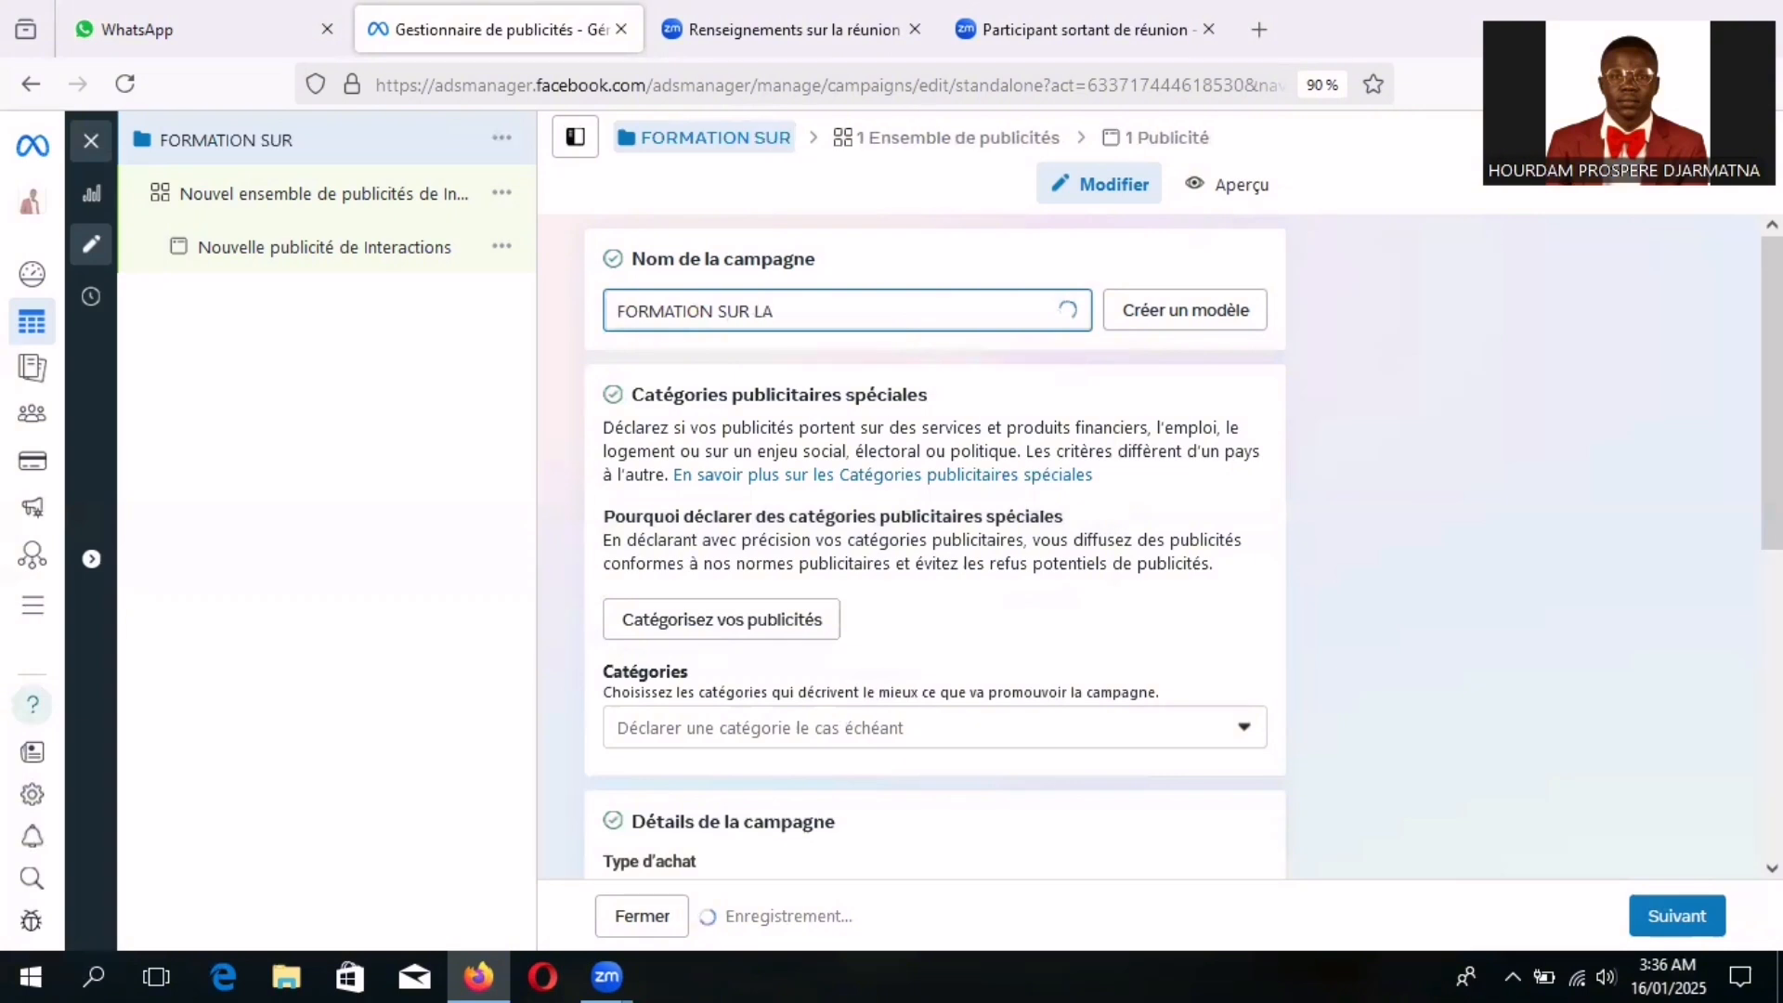
text( MONE)
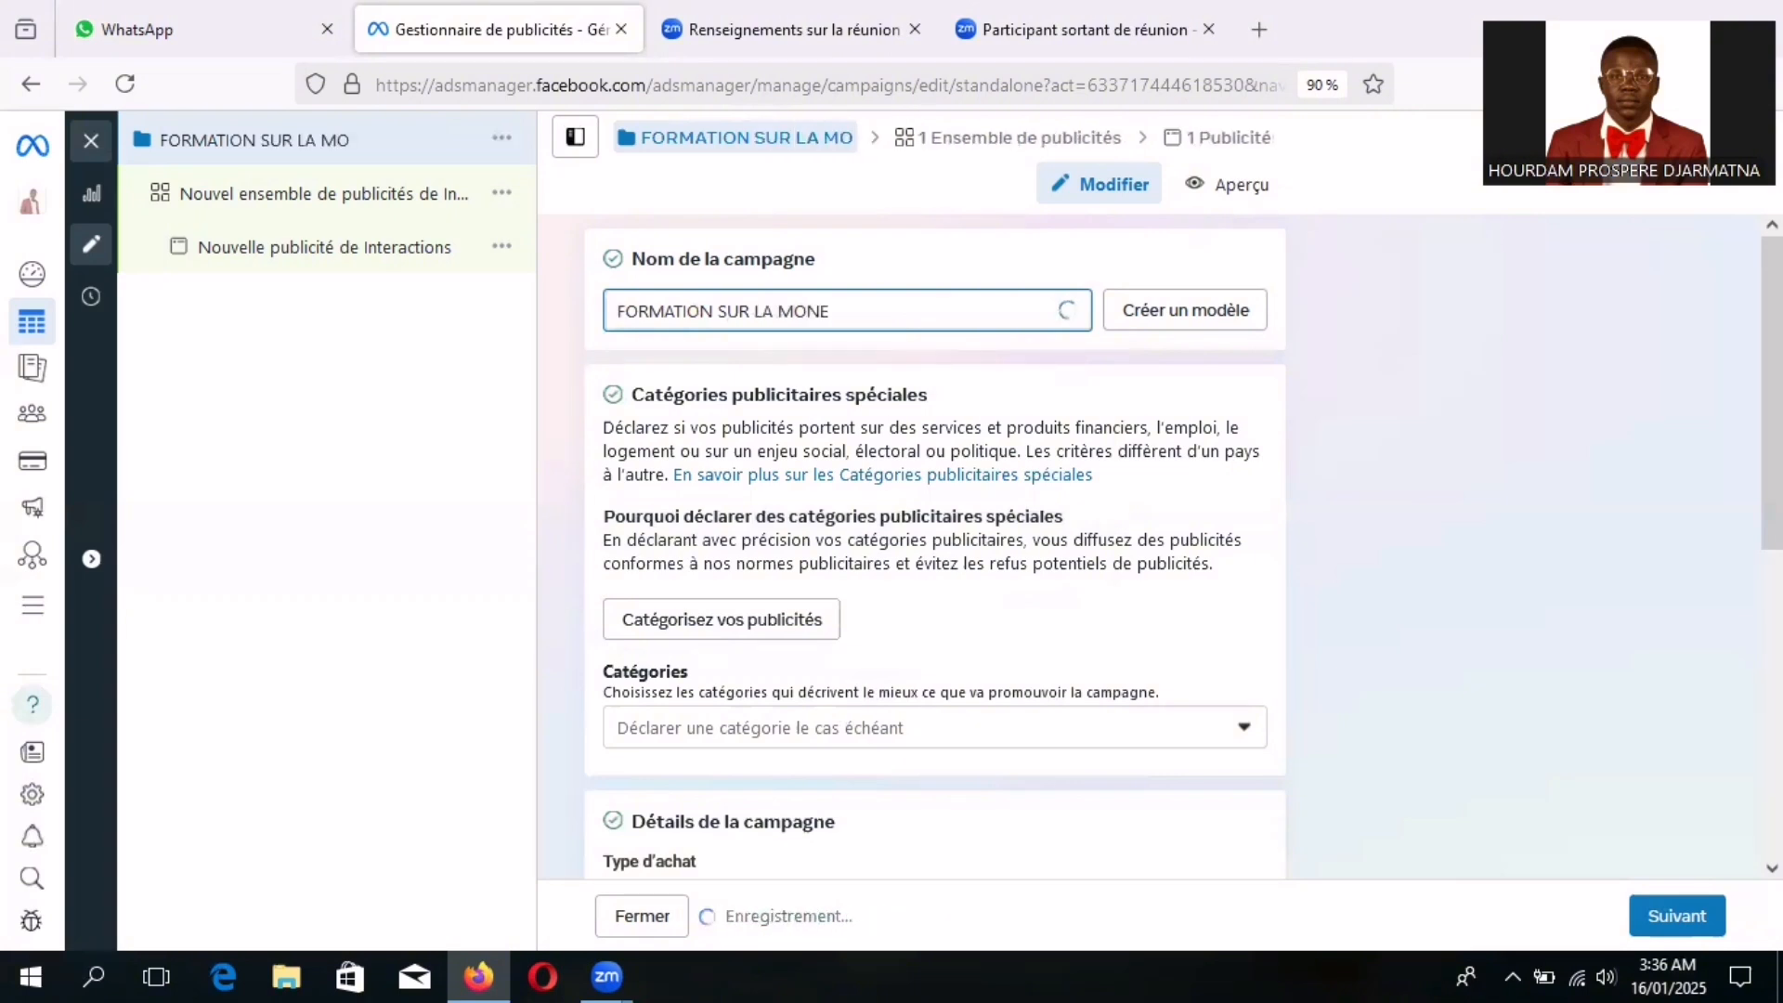
text(TIS)
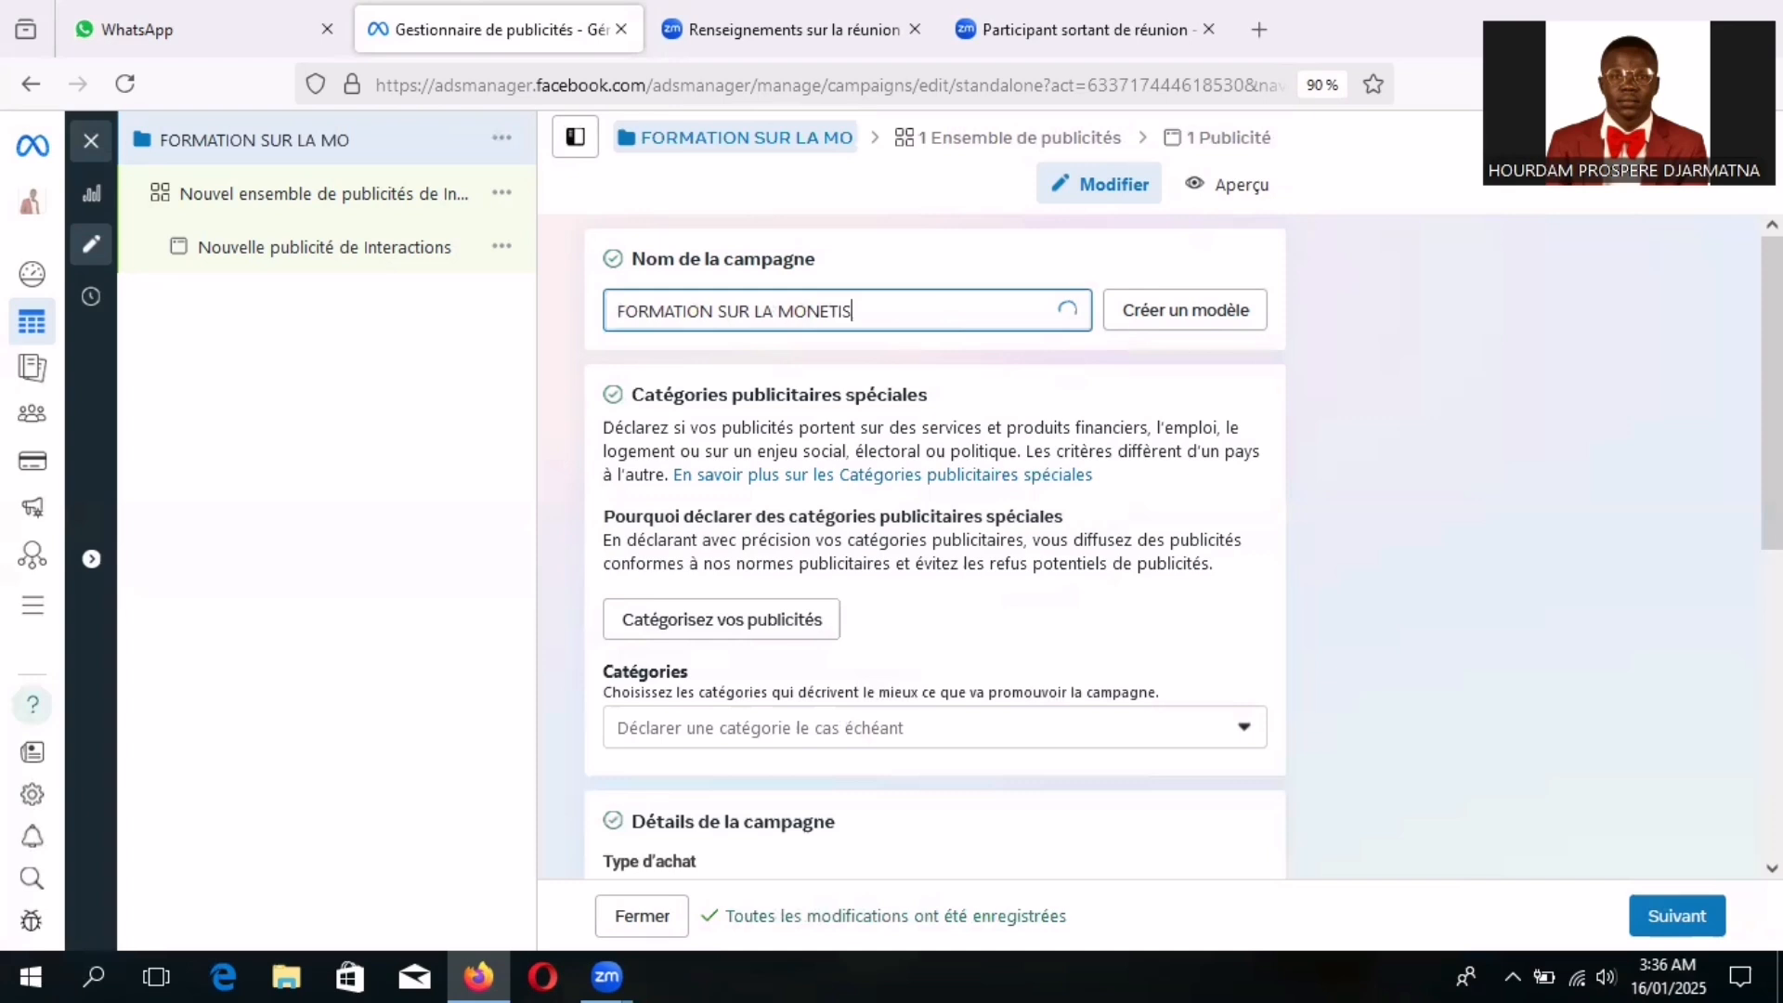
text(ATION )
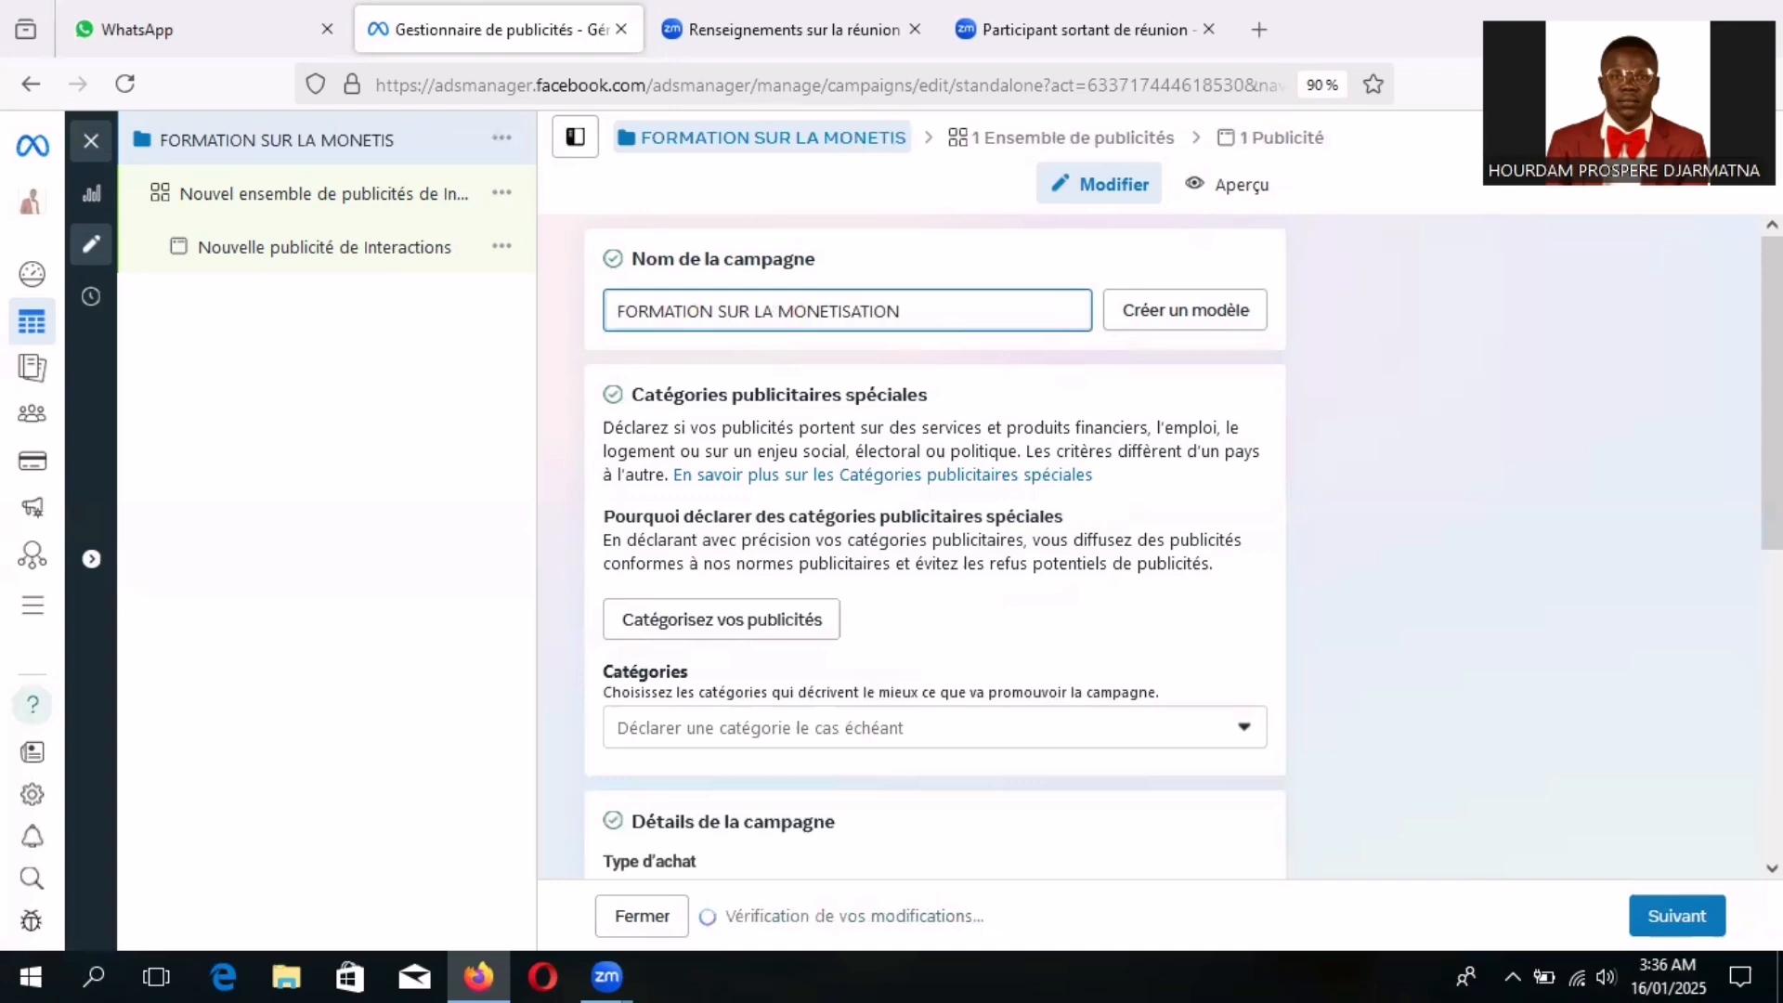
text(D')
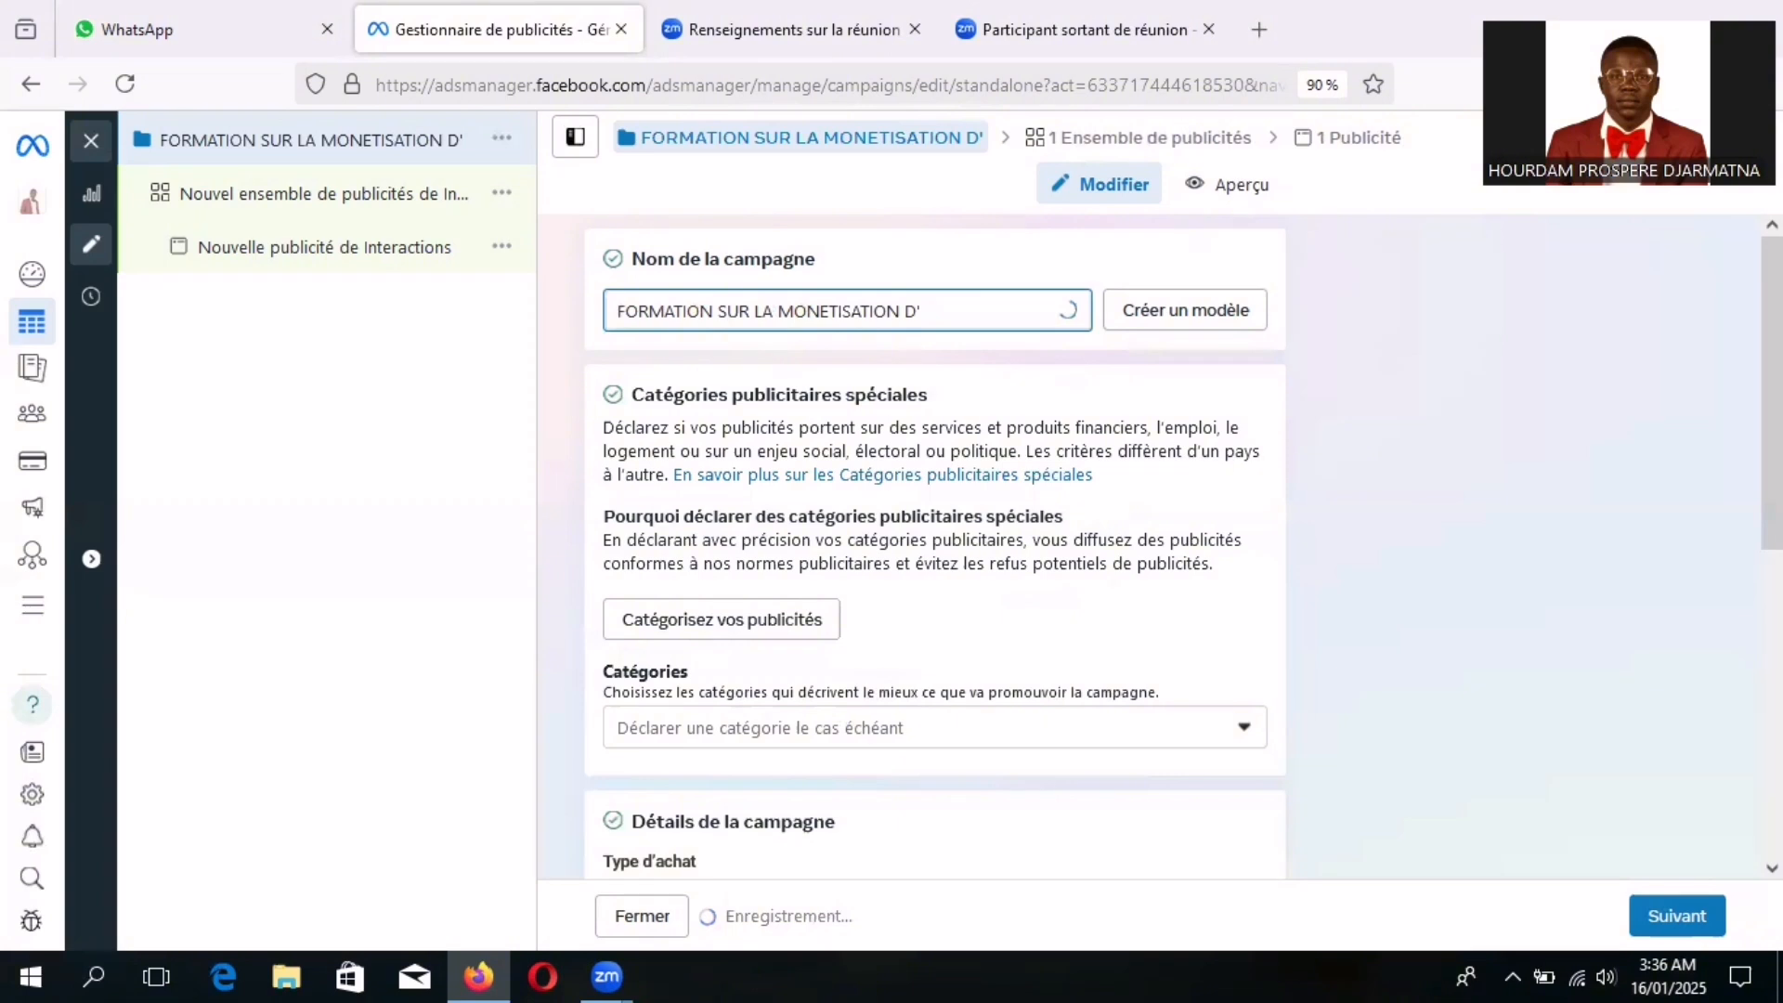
text(UN)
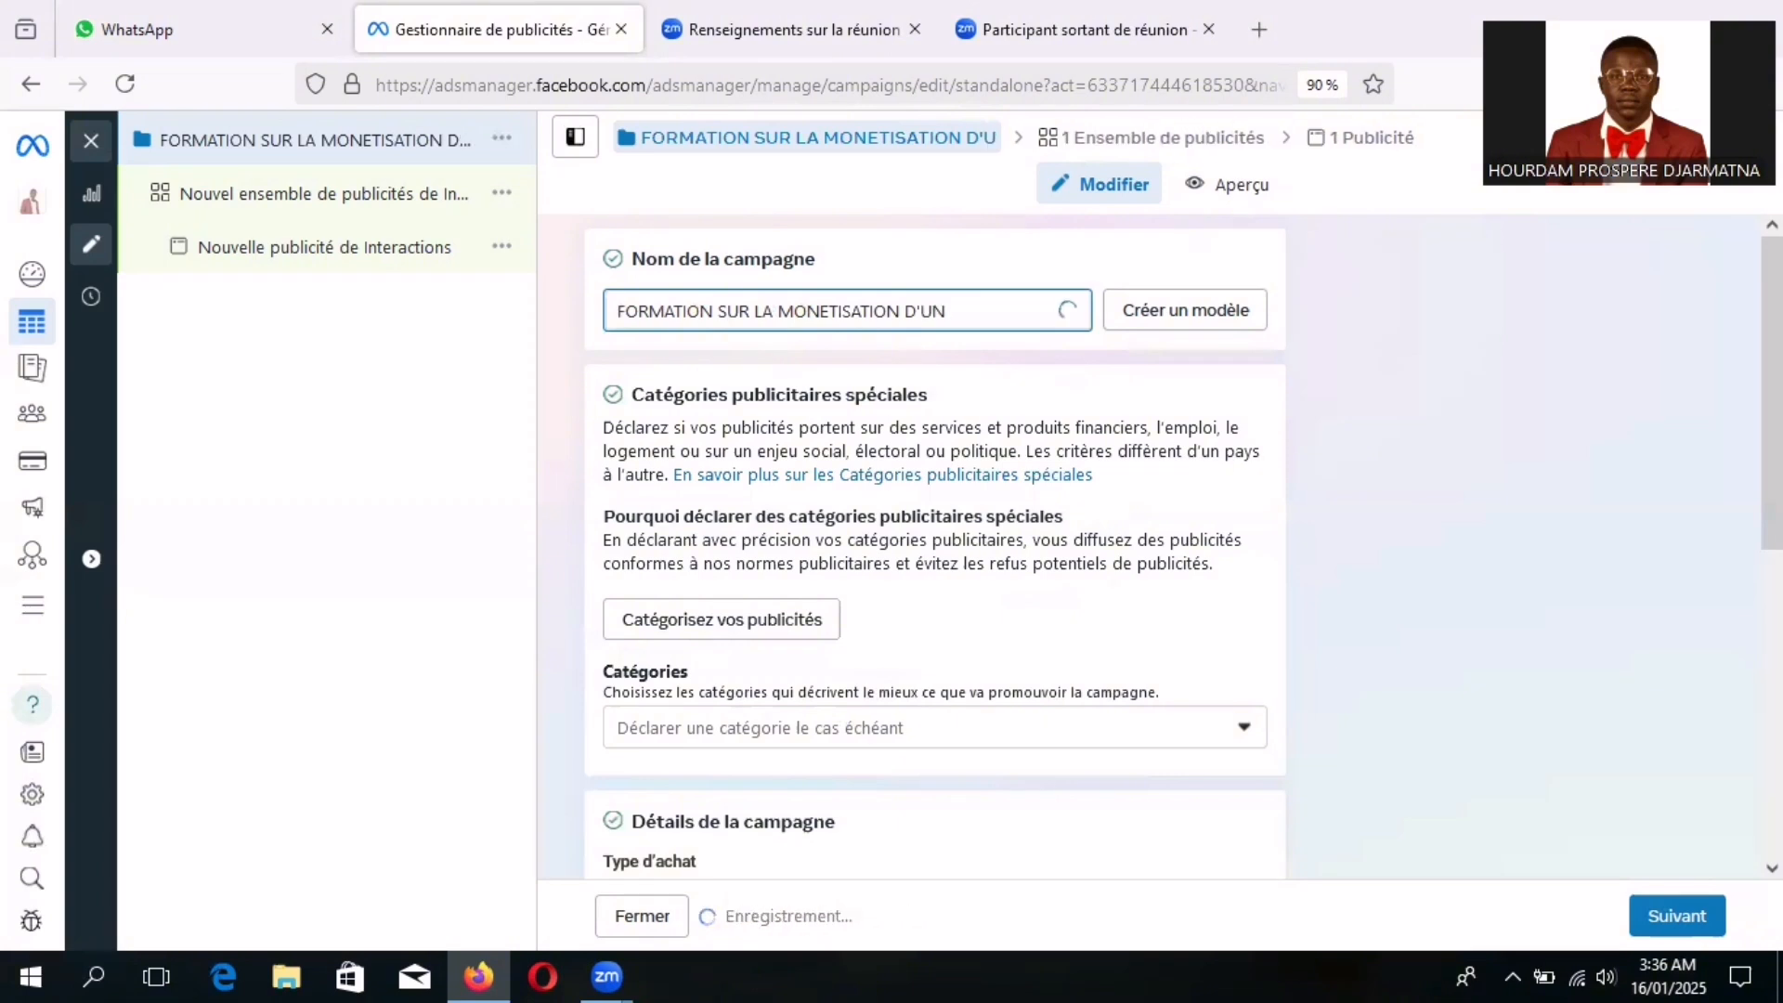
text( S)
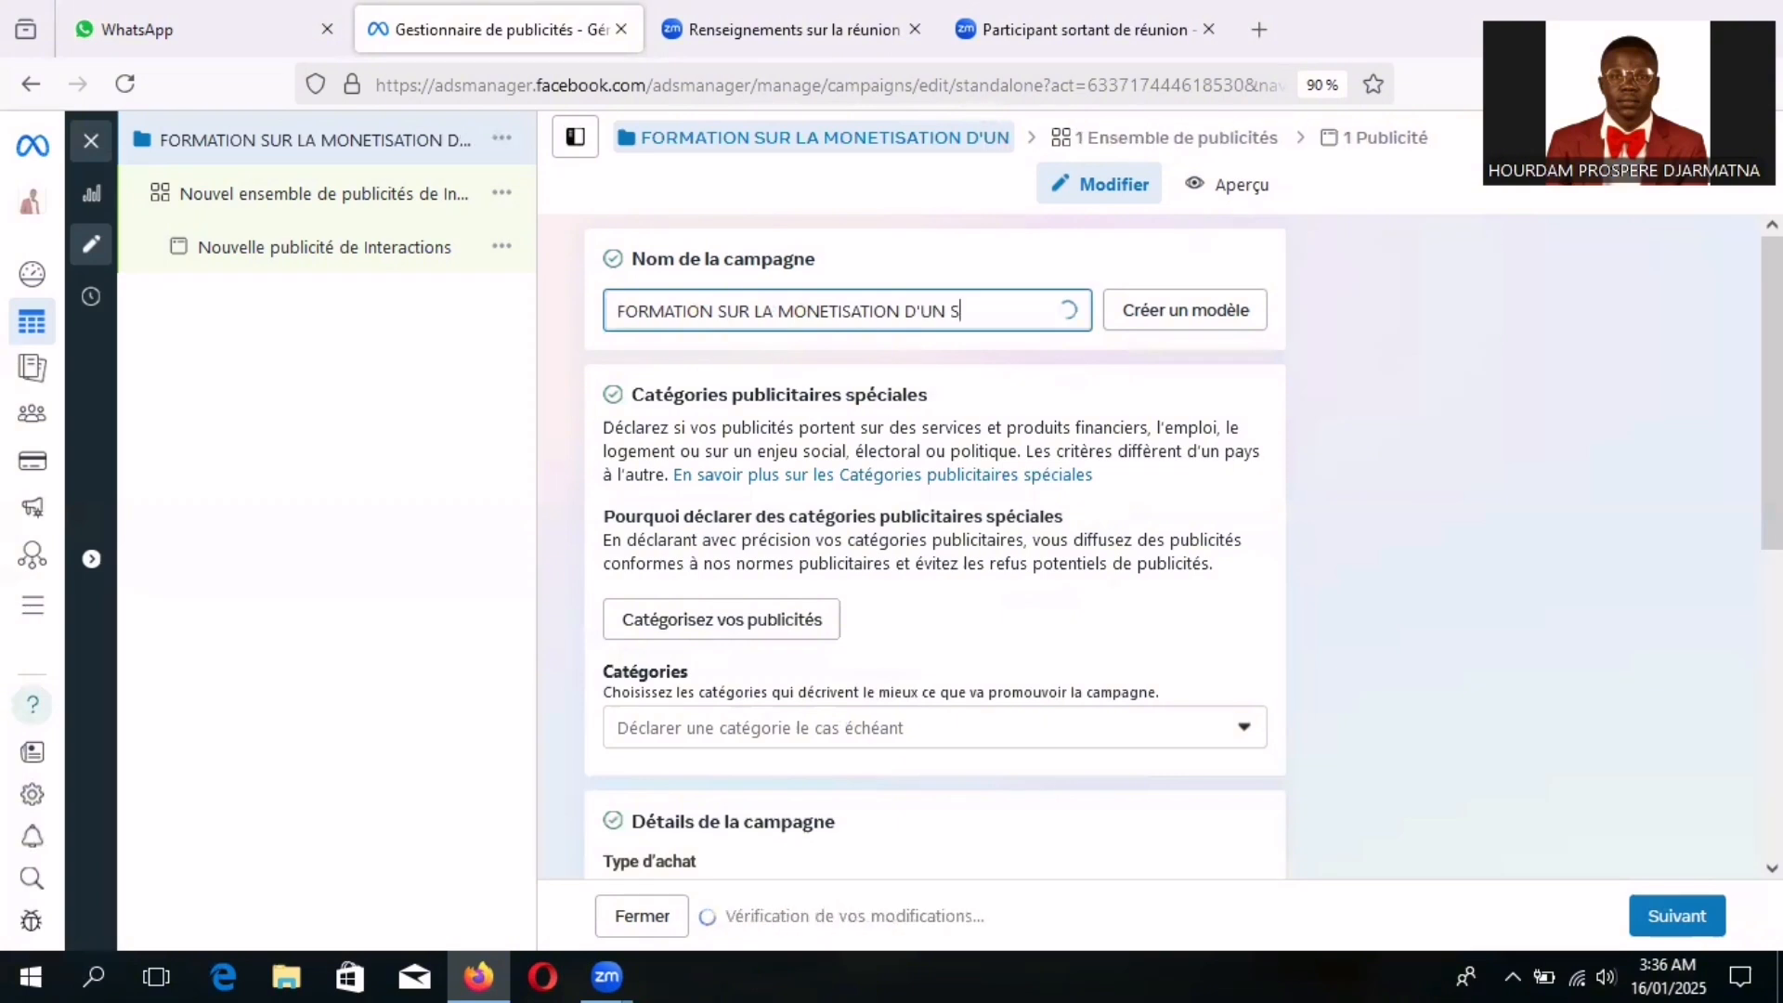
key(BackSpace)
text(COM)
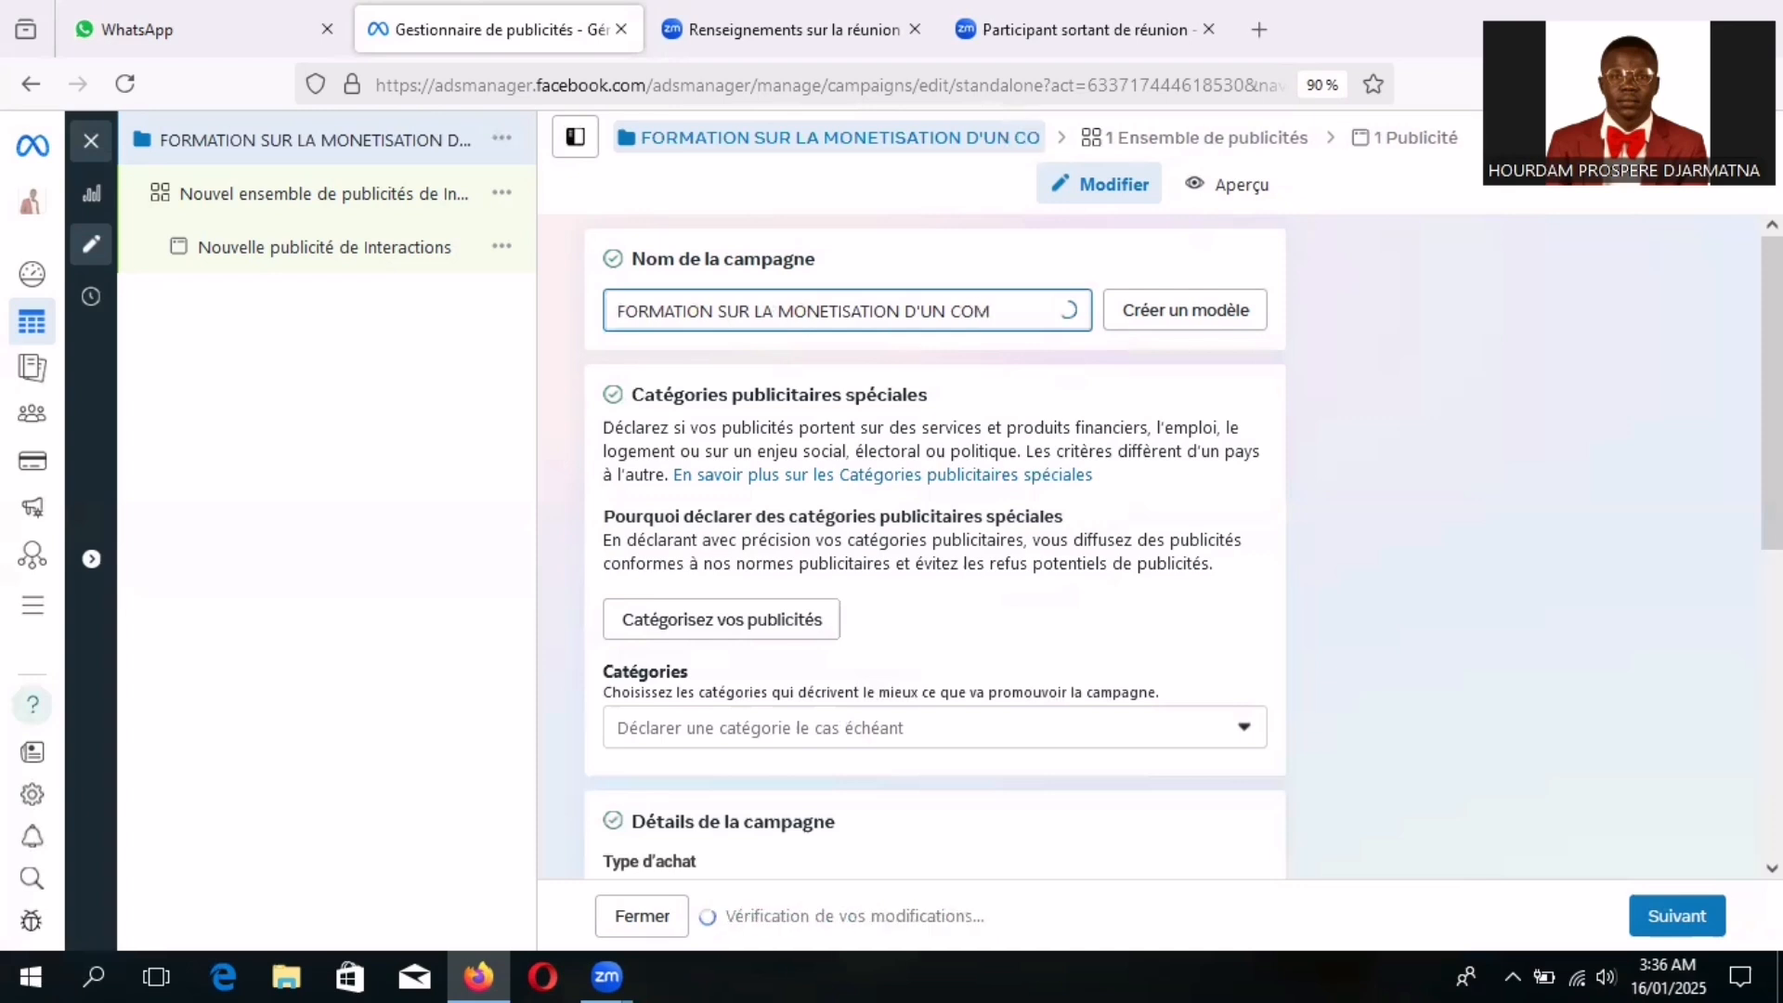
text(PTE TI)
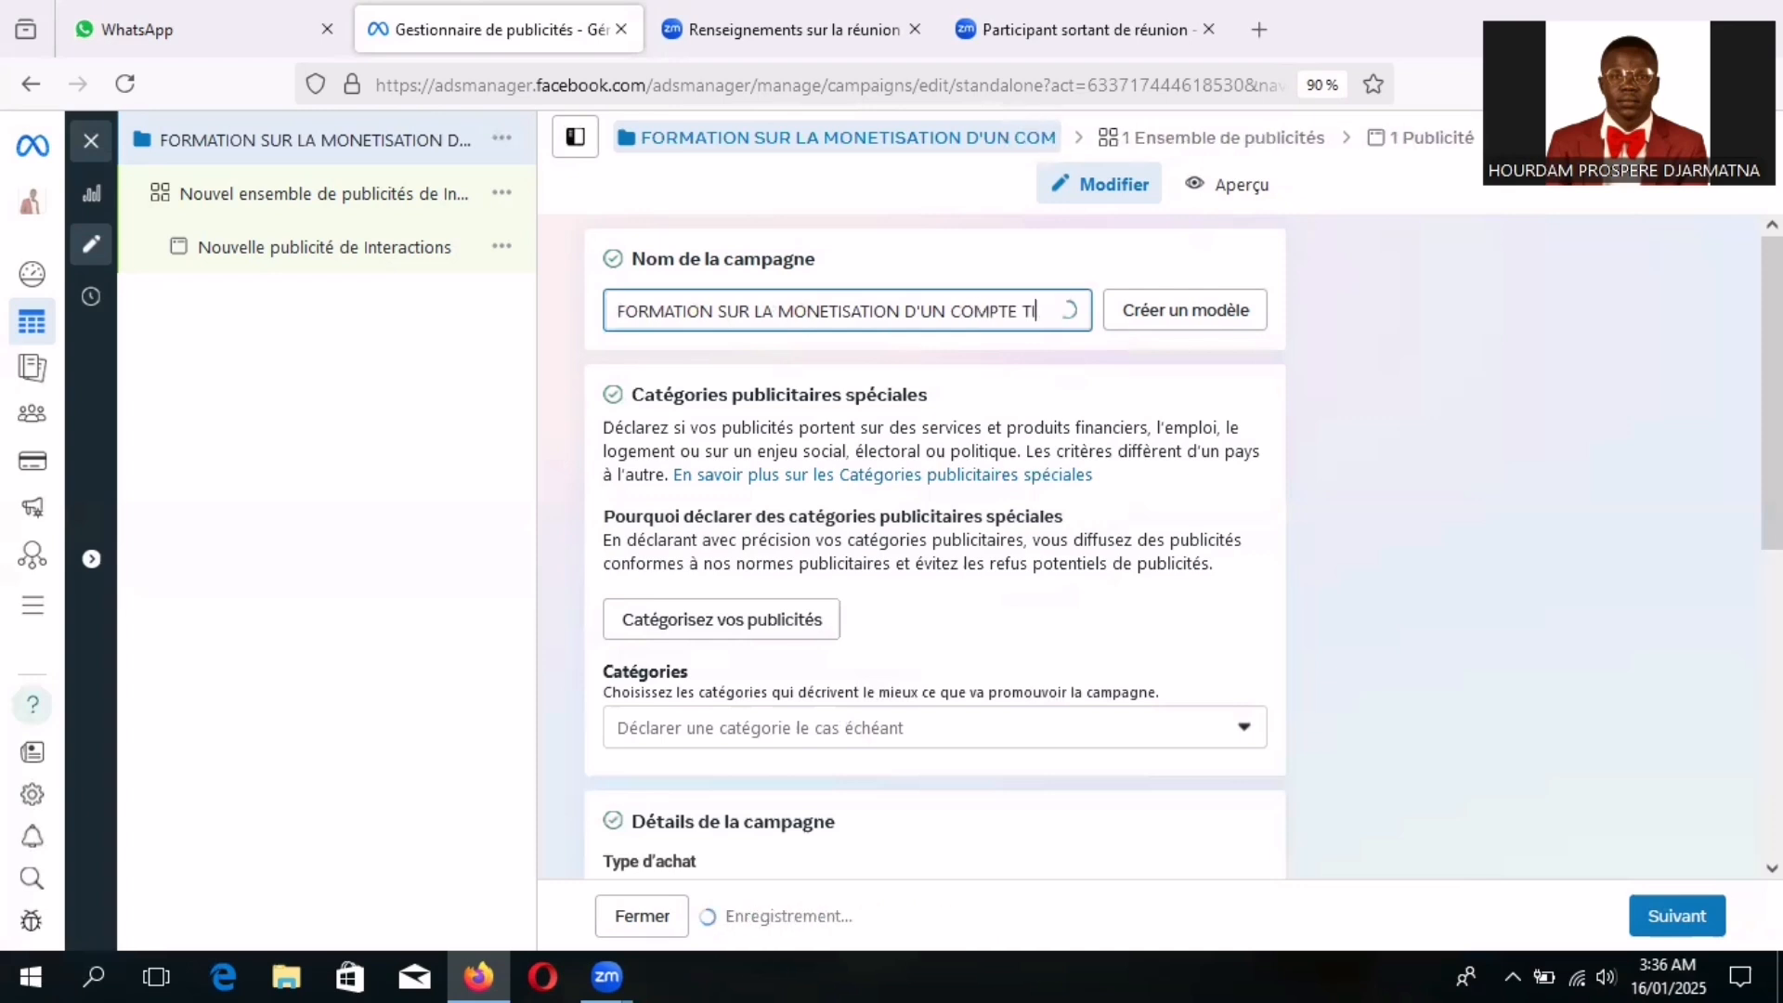
text(KTO)
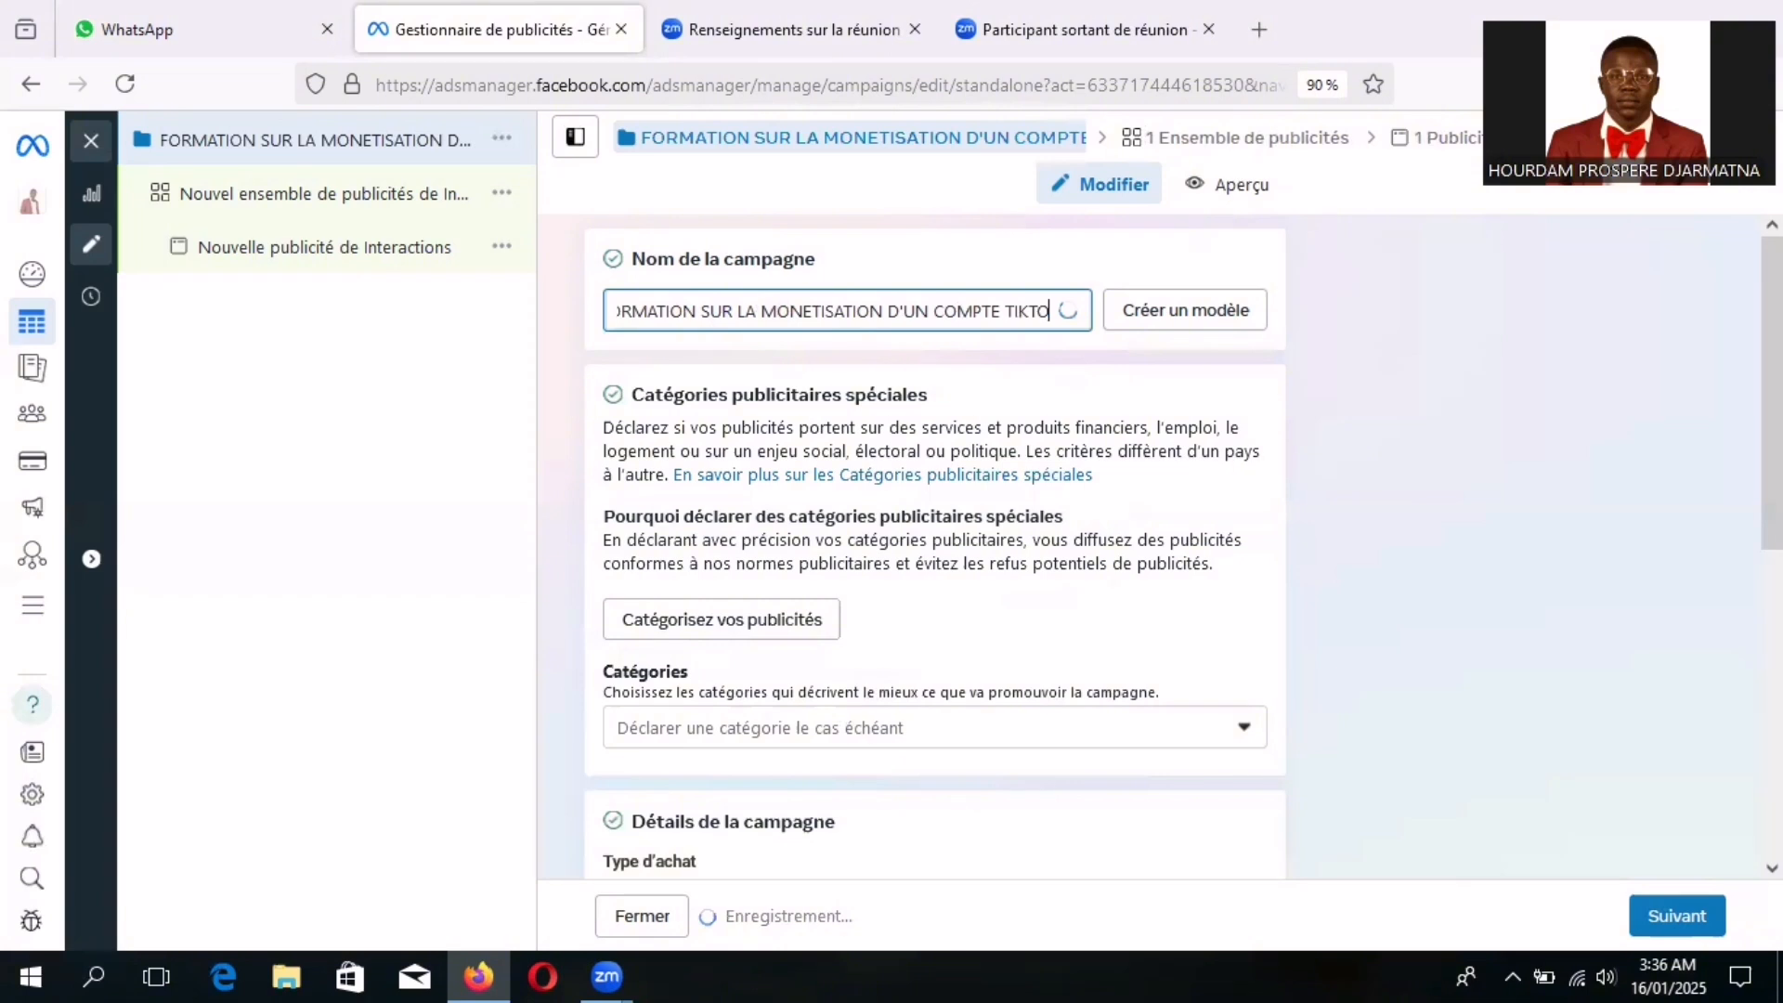
text(K)
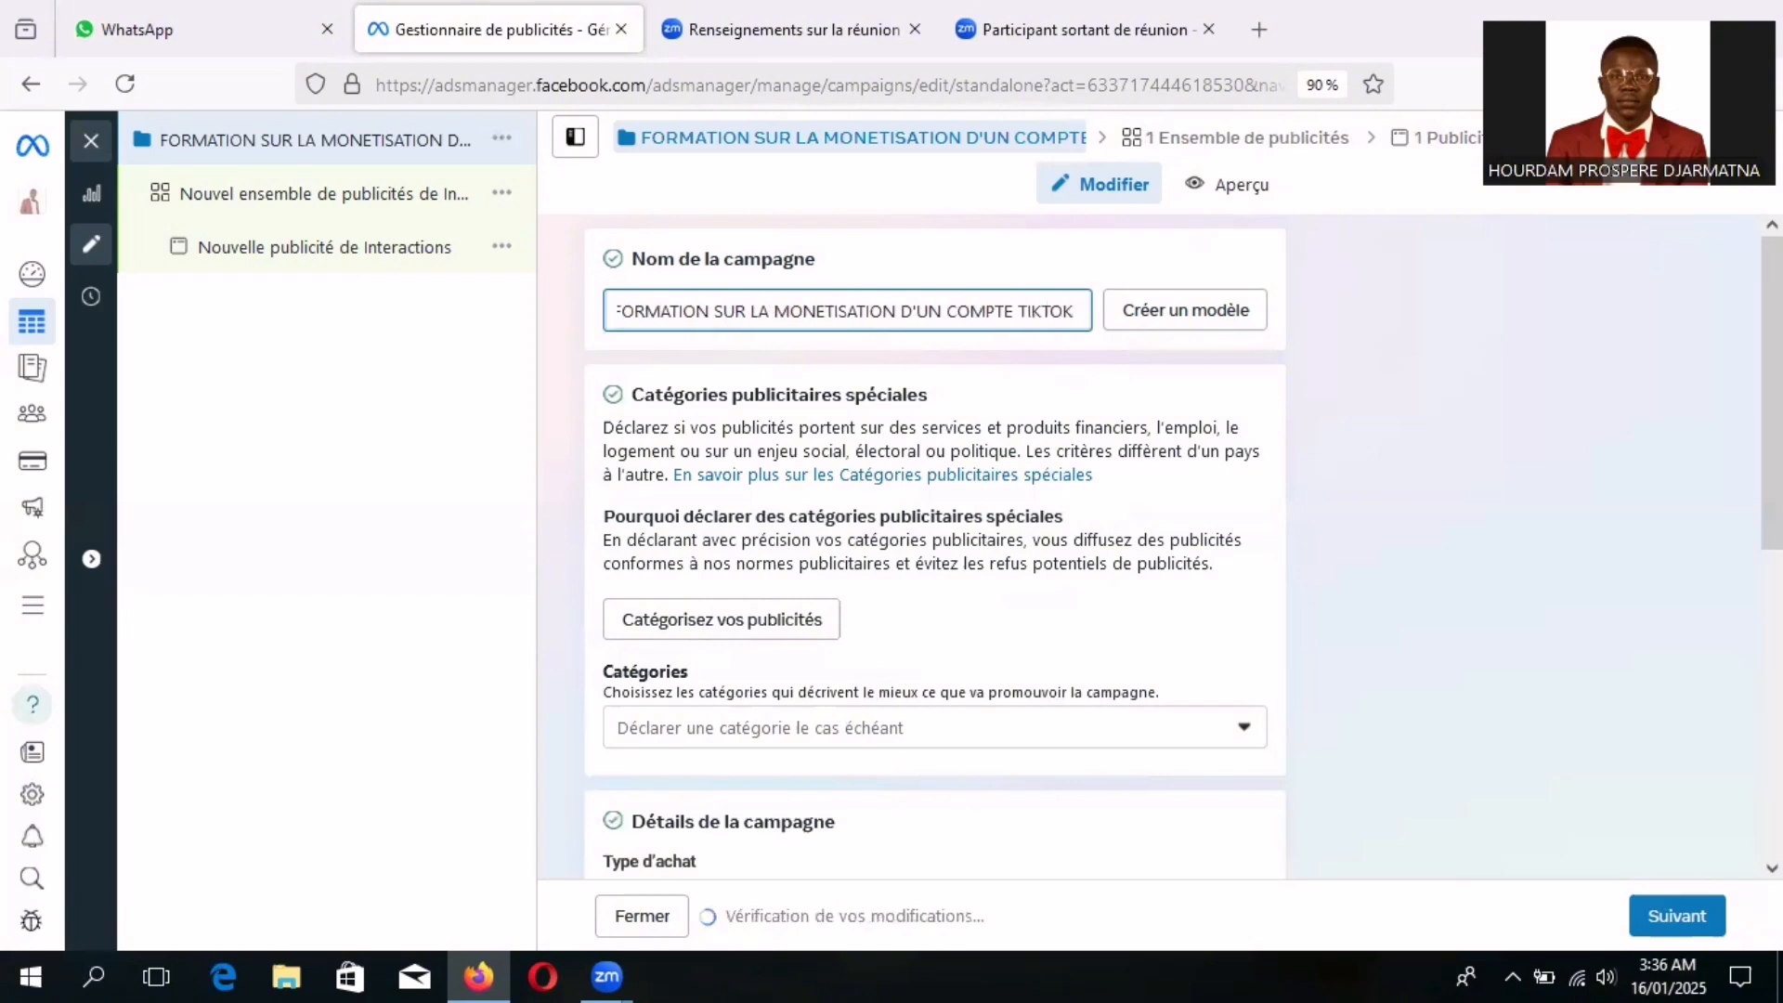
text( ETA)
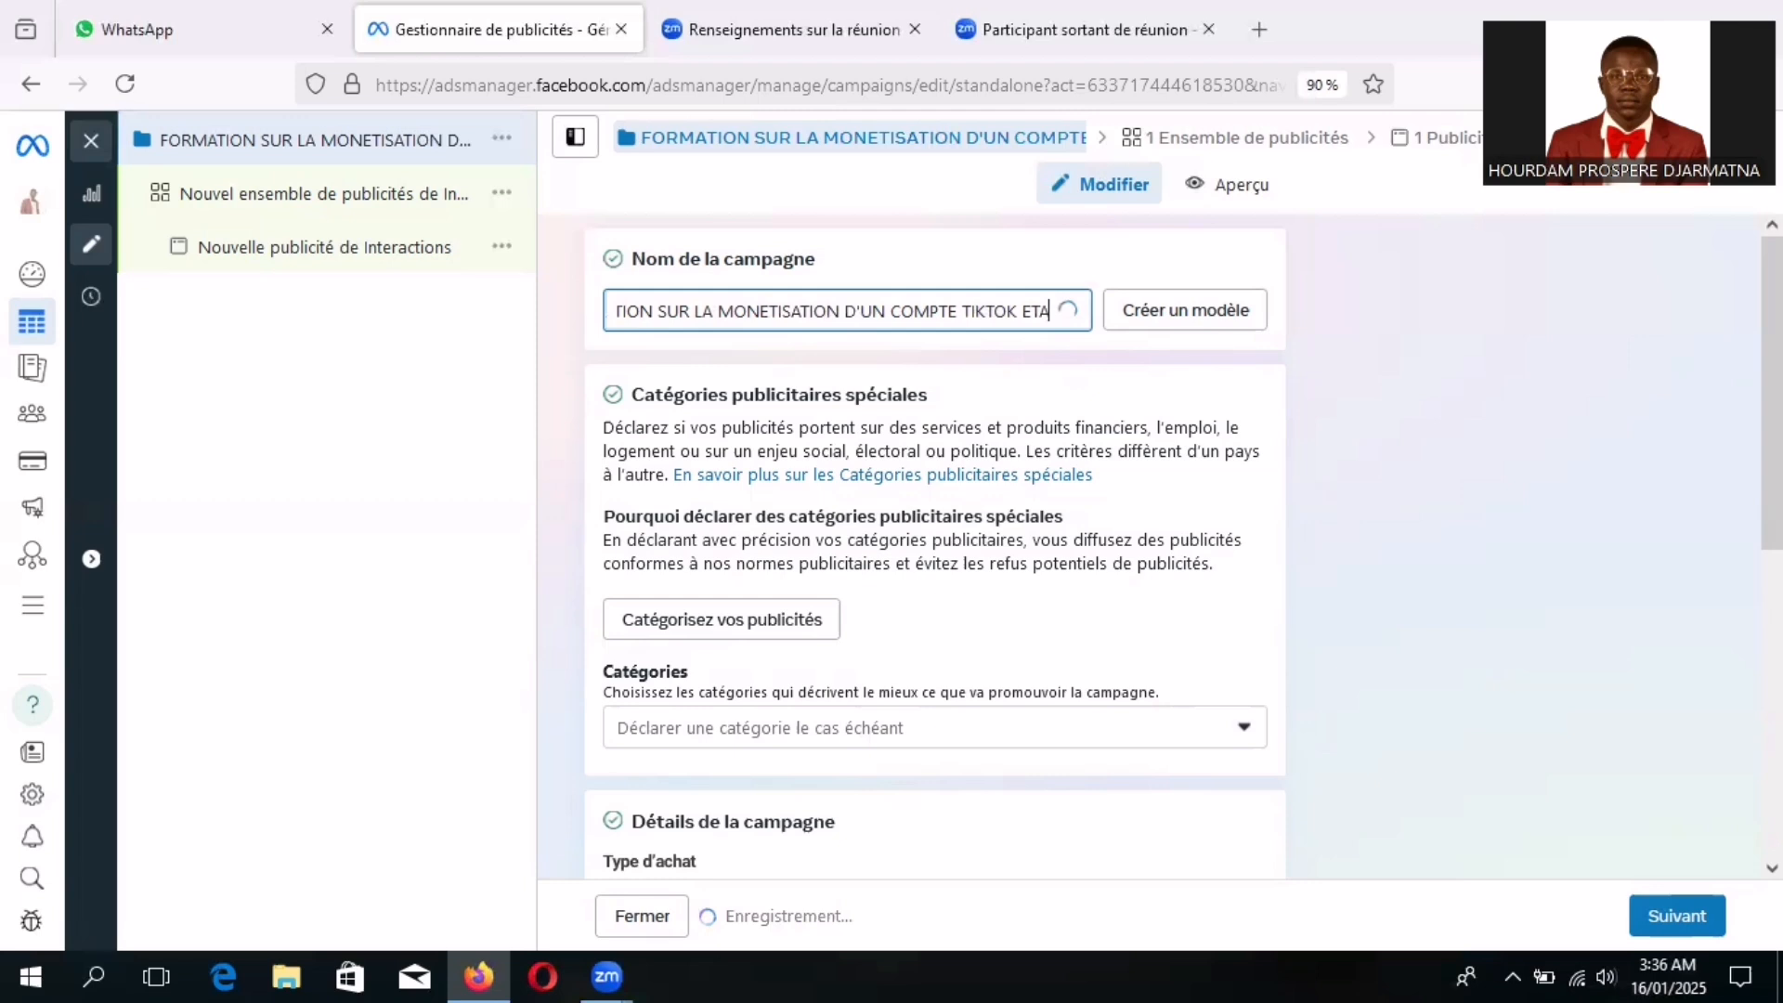
text(NT )
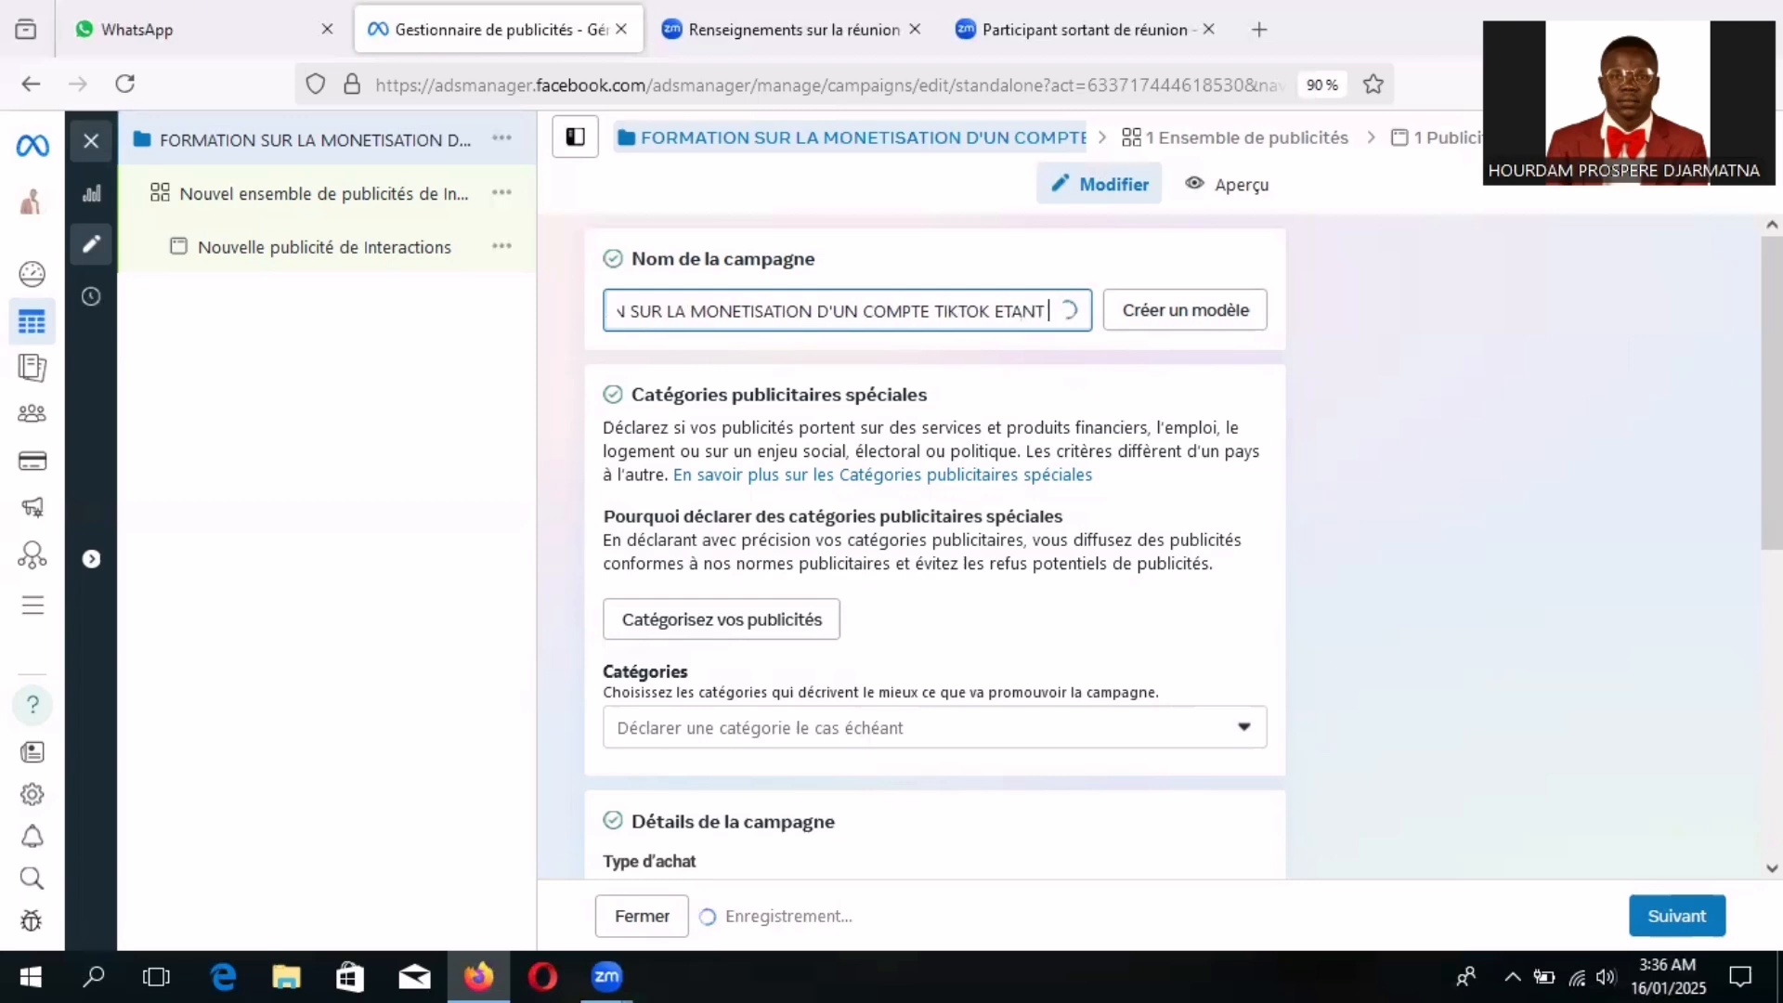
text(EN A)
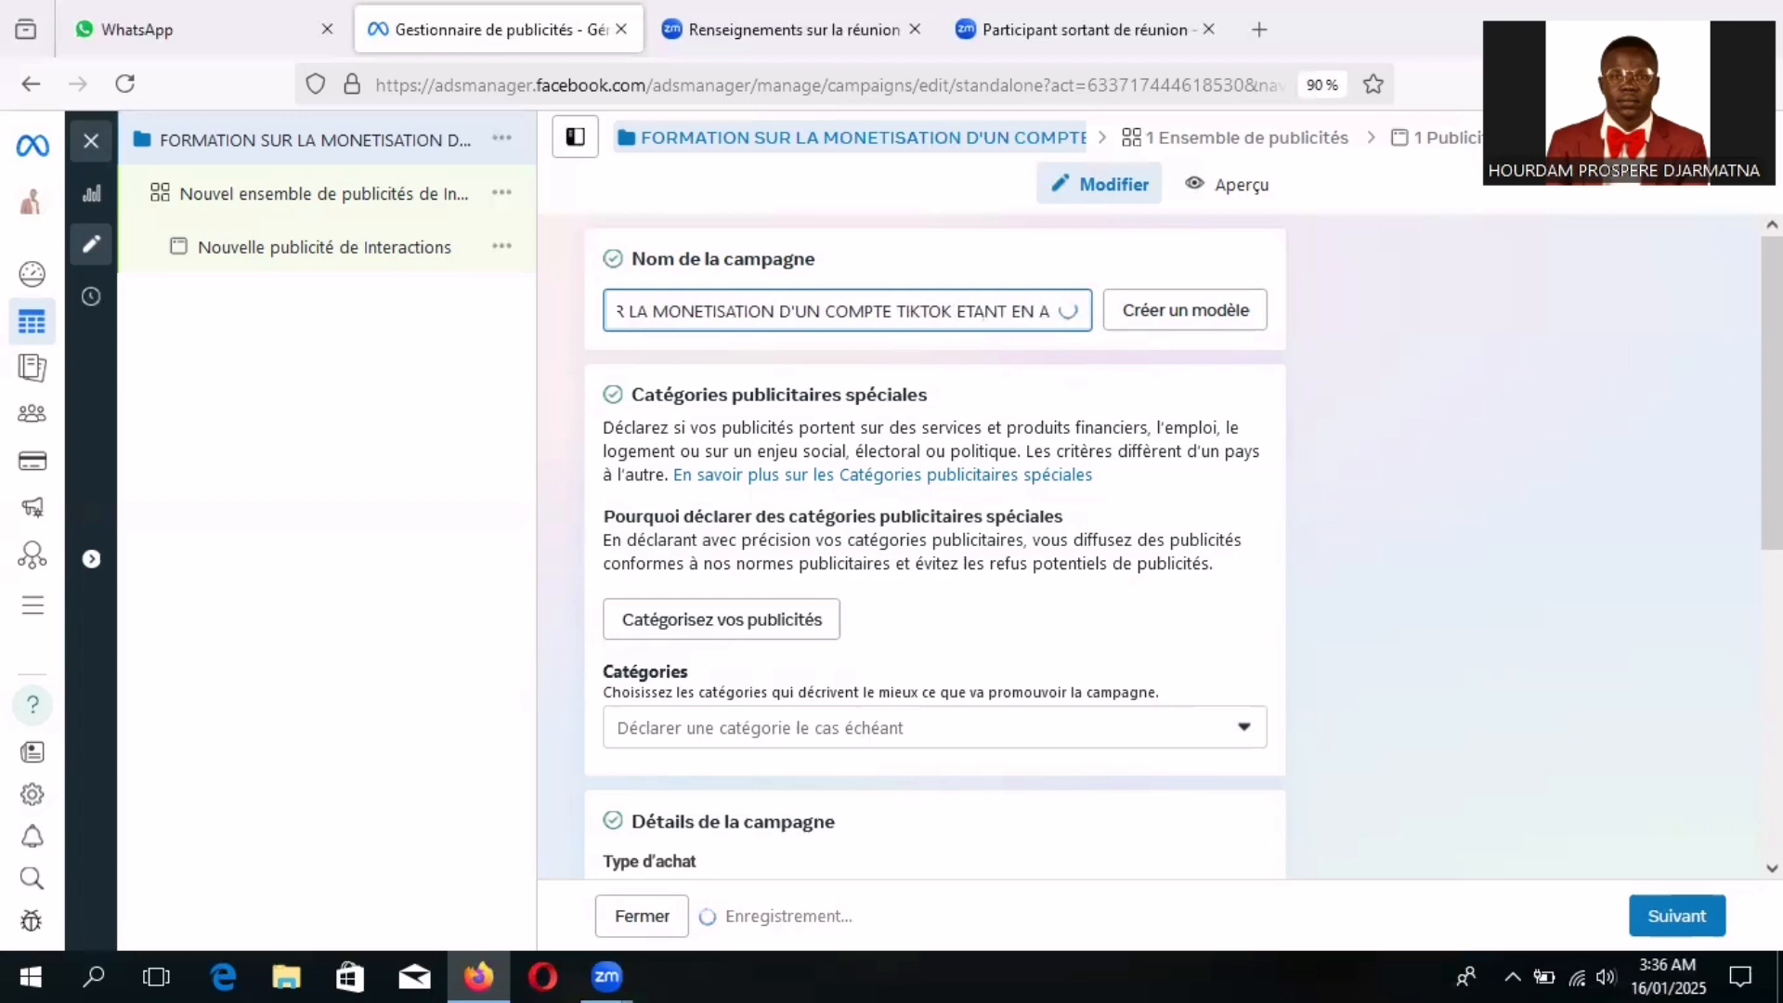
text(FRIQU)
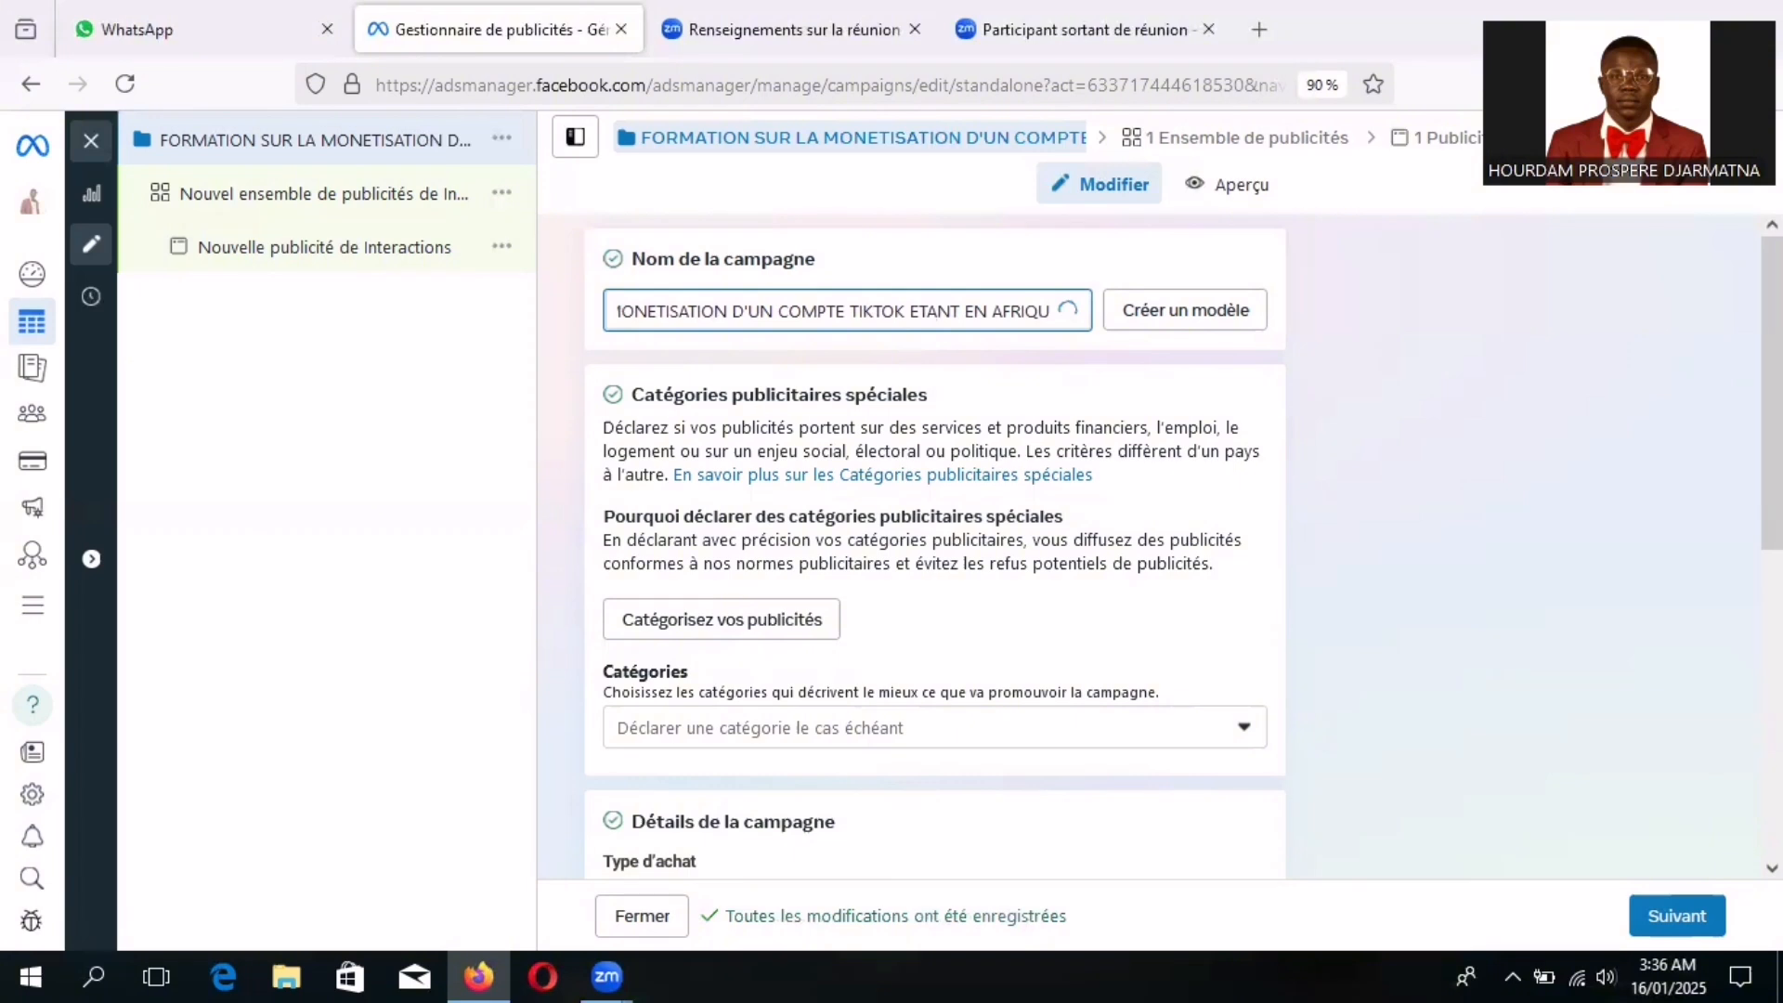
text(E)
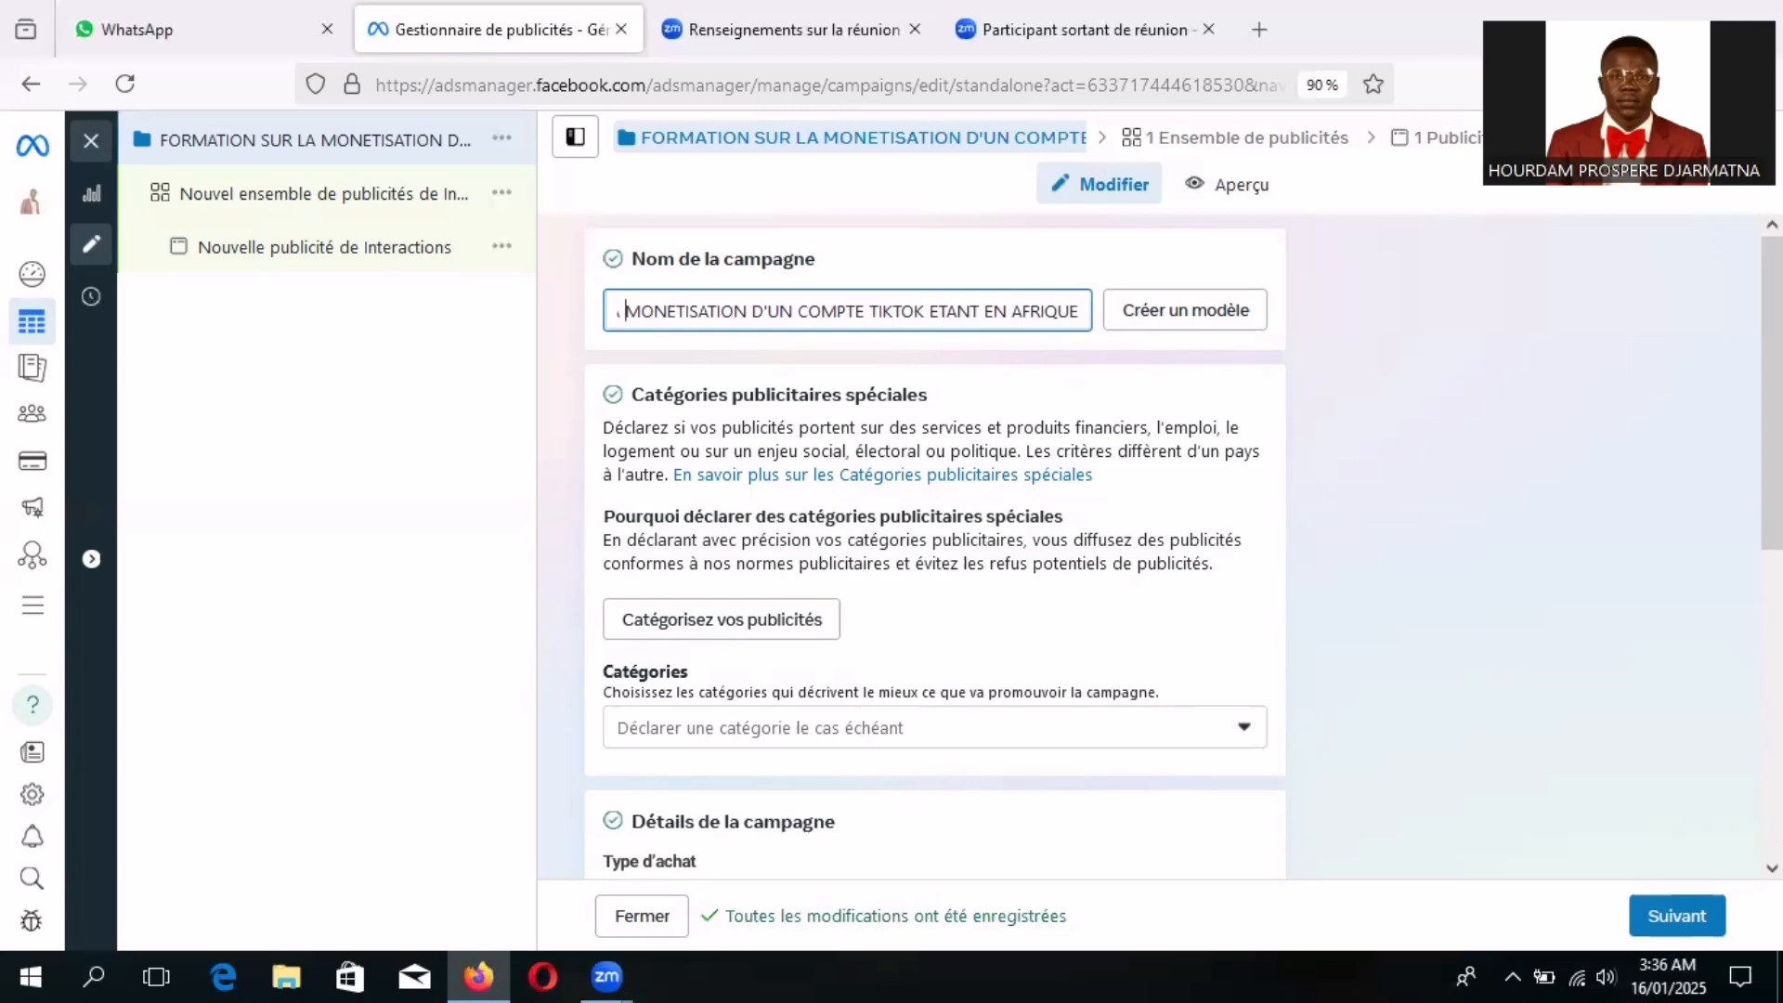
- Read through the full campaign name in its field from beginning to end to check the wording
key(Left)
key(Left)
key(Left)
key(Left)
key(Left)
key(Left)
key(Left)
key(Left)
key(Left)
key(Left)
key(Left)
key(Left)
key(Left)
key(Left)
key(Left)
key(Left)
key(Left)
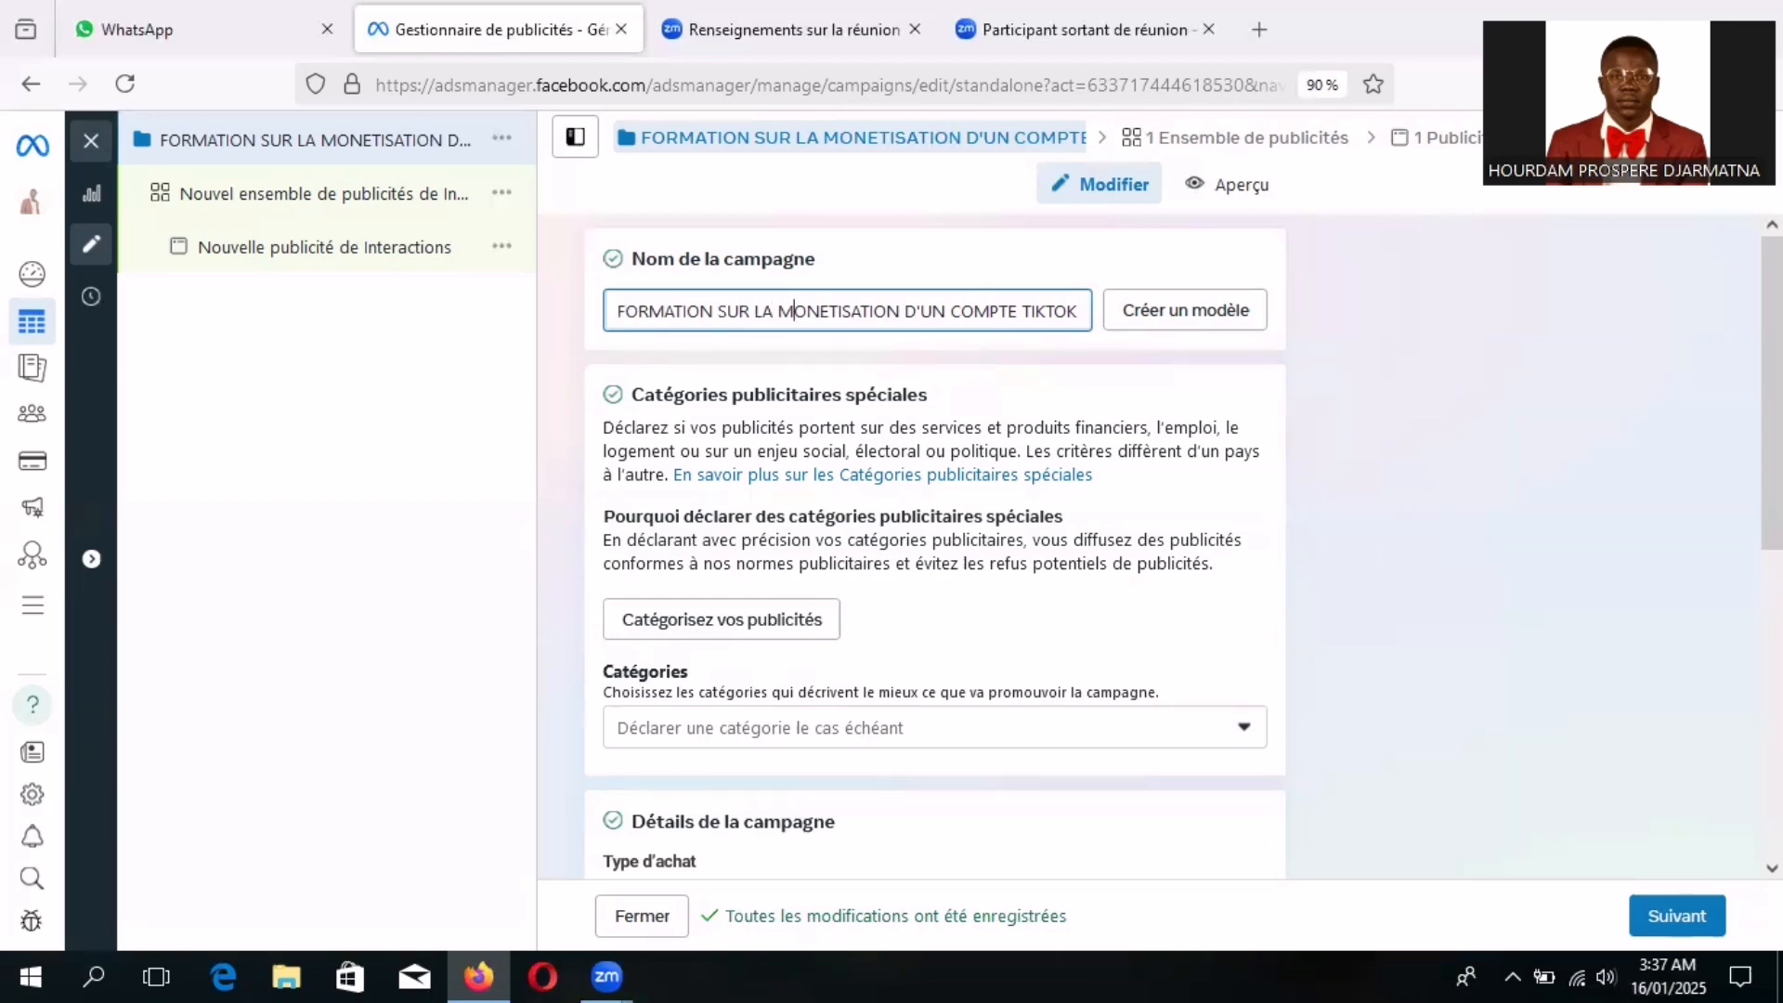
click(860, 311)
click(916, 311)
key(End)
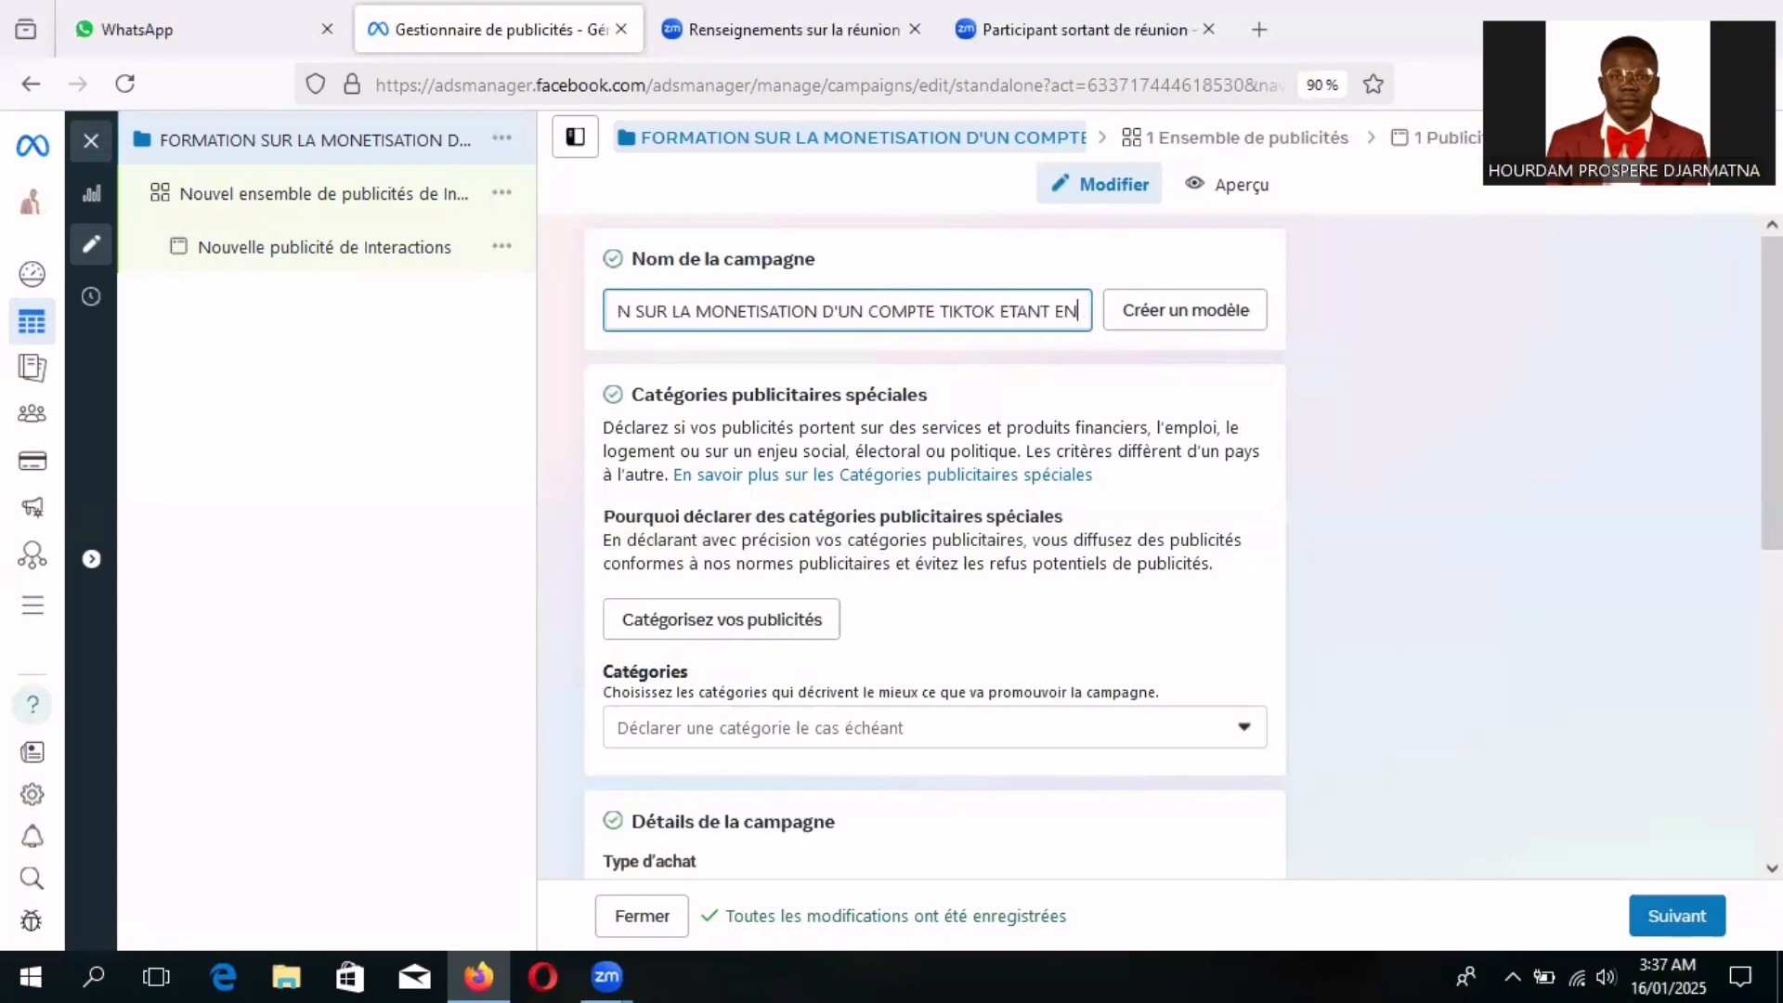
text(AFRIQ)
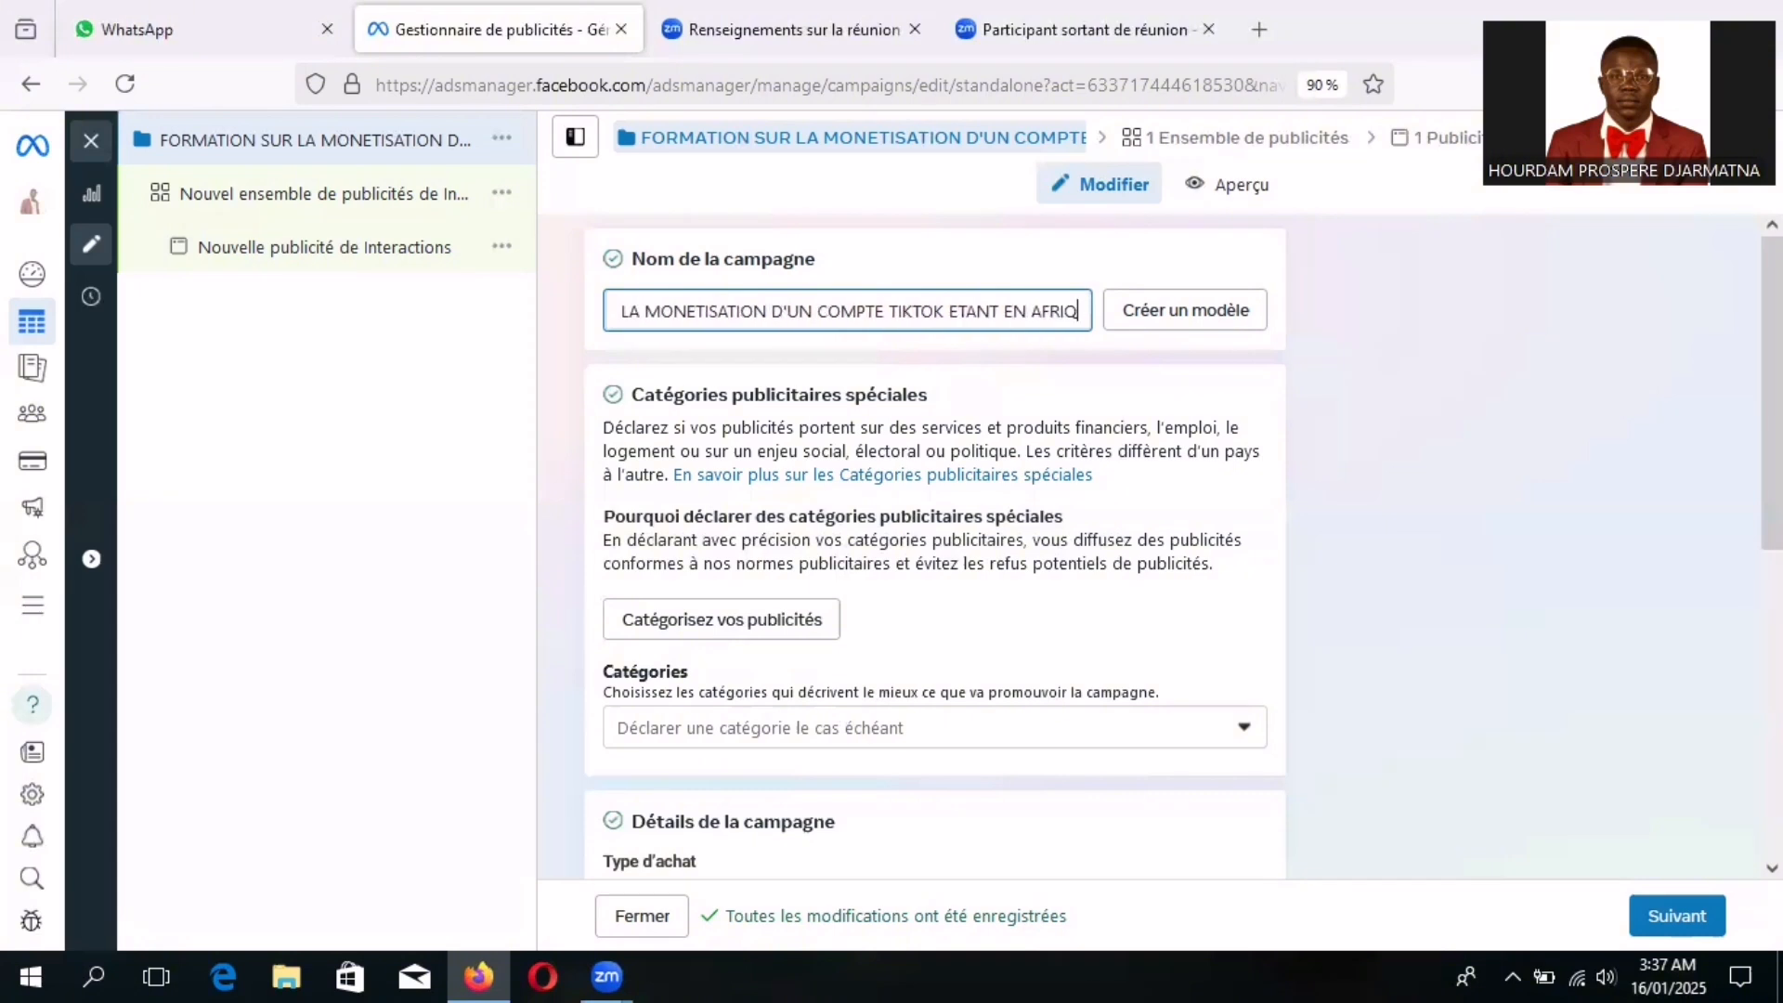
text(UE)
key(Left)
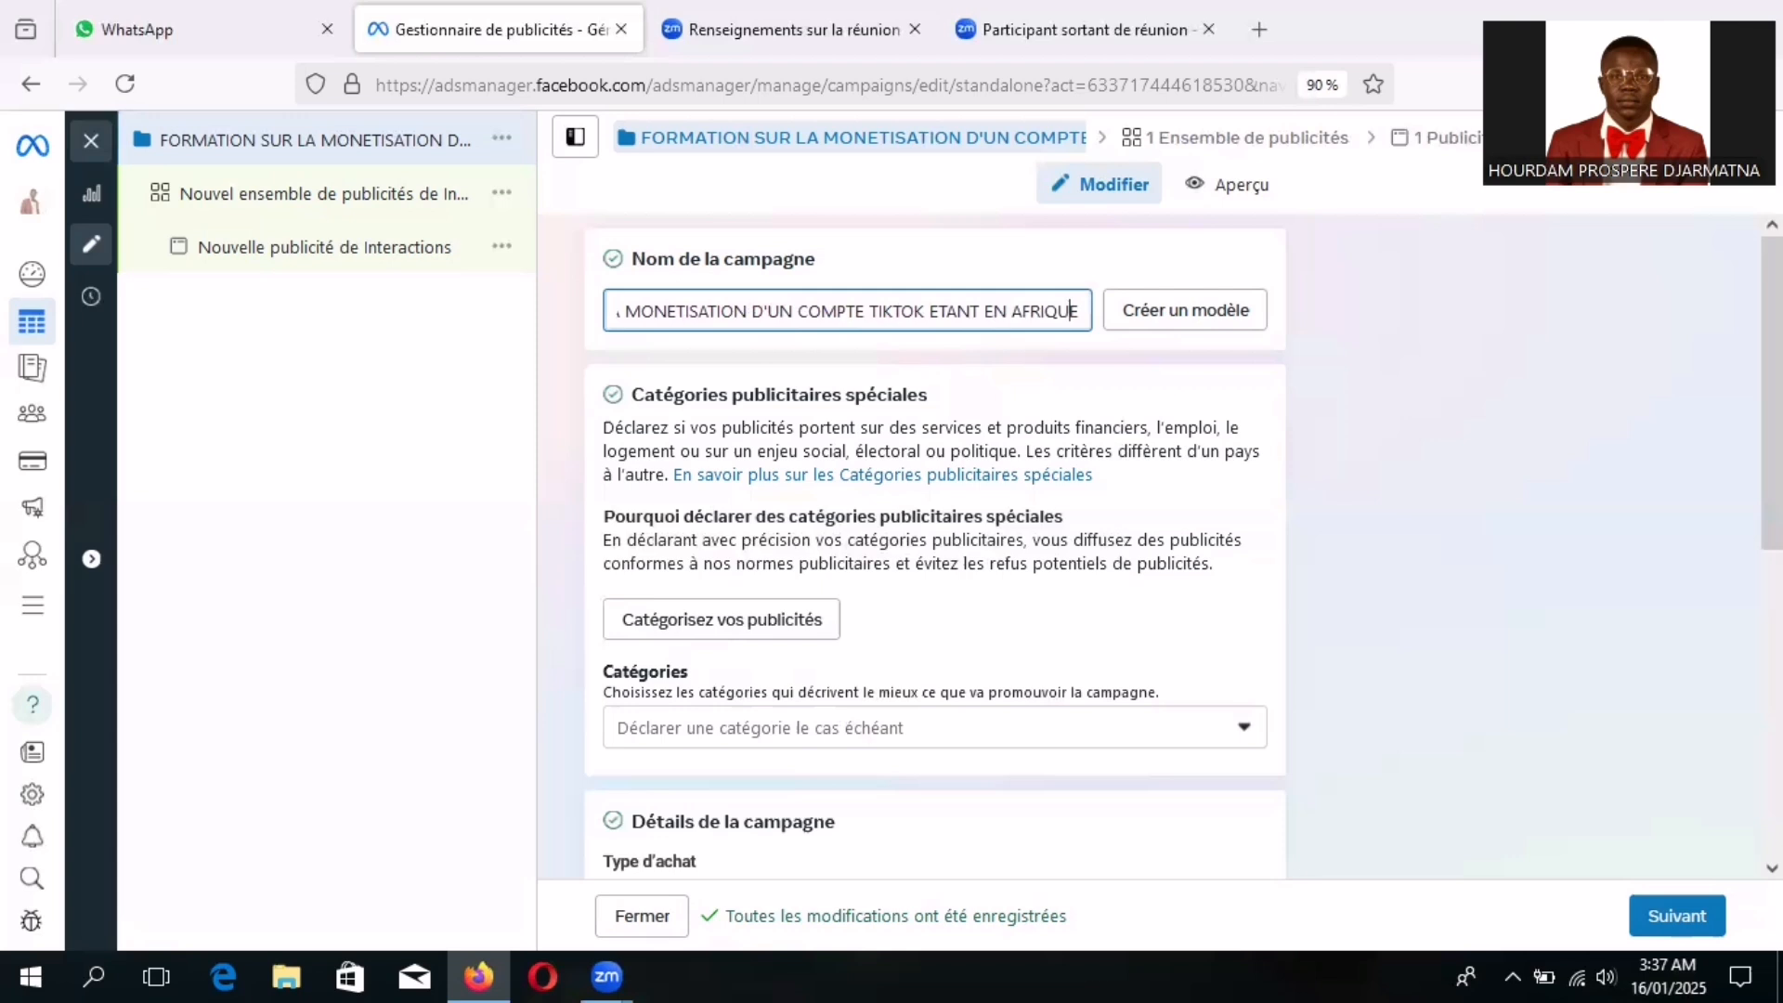
key(Left)
key(Left)
key(Left)
key(Left)
key(Left)
key(Left)
key(Left)
key(Left)
key(Left)
key(Left)
key(Left)
key(Left)
key(Left)
key(Left)
key(Left)
key(Left)
key(Left)
key(Left)
key(Left)
key(Left)
key(Left)
key(Left)
key(Left)
key(Left)
key(Left)
key(Left)
key(Left)
key(Left)
key(Left)
key(Left)
key(Left)
key(Left)
key(Left)
key(Left)
key(Left)
key(Left)
key(Left)
key(Left)
key(Left)
key(Left)
key(Left)
key(Left)
key(Left)
key(Left)
key(Left)
key(Left)
key(Left)
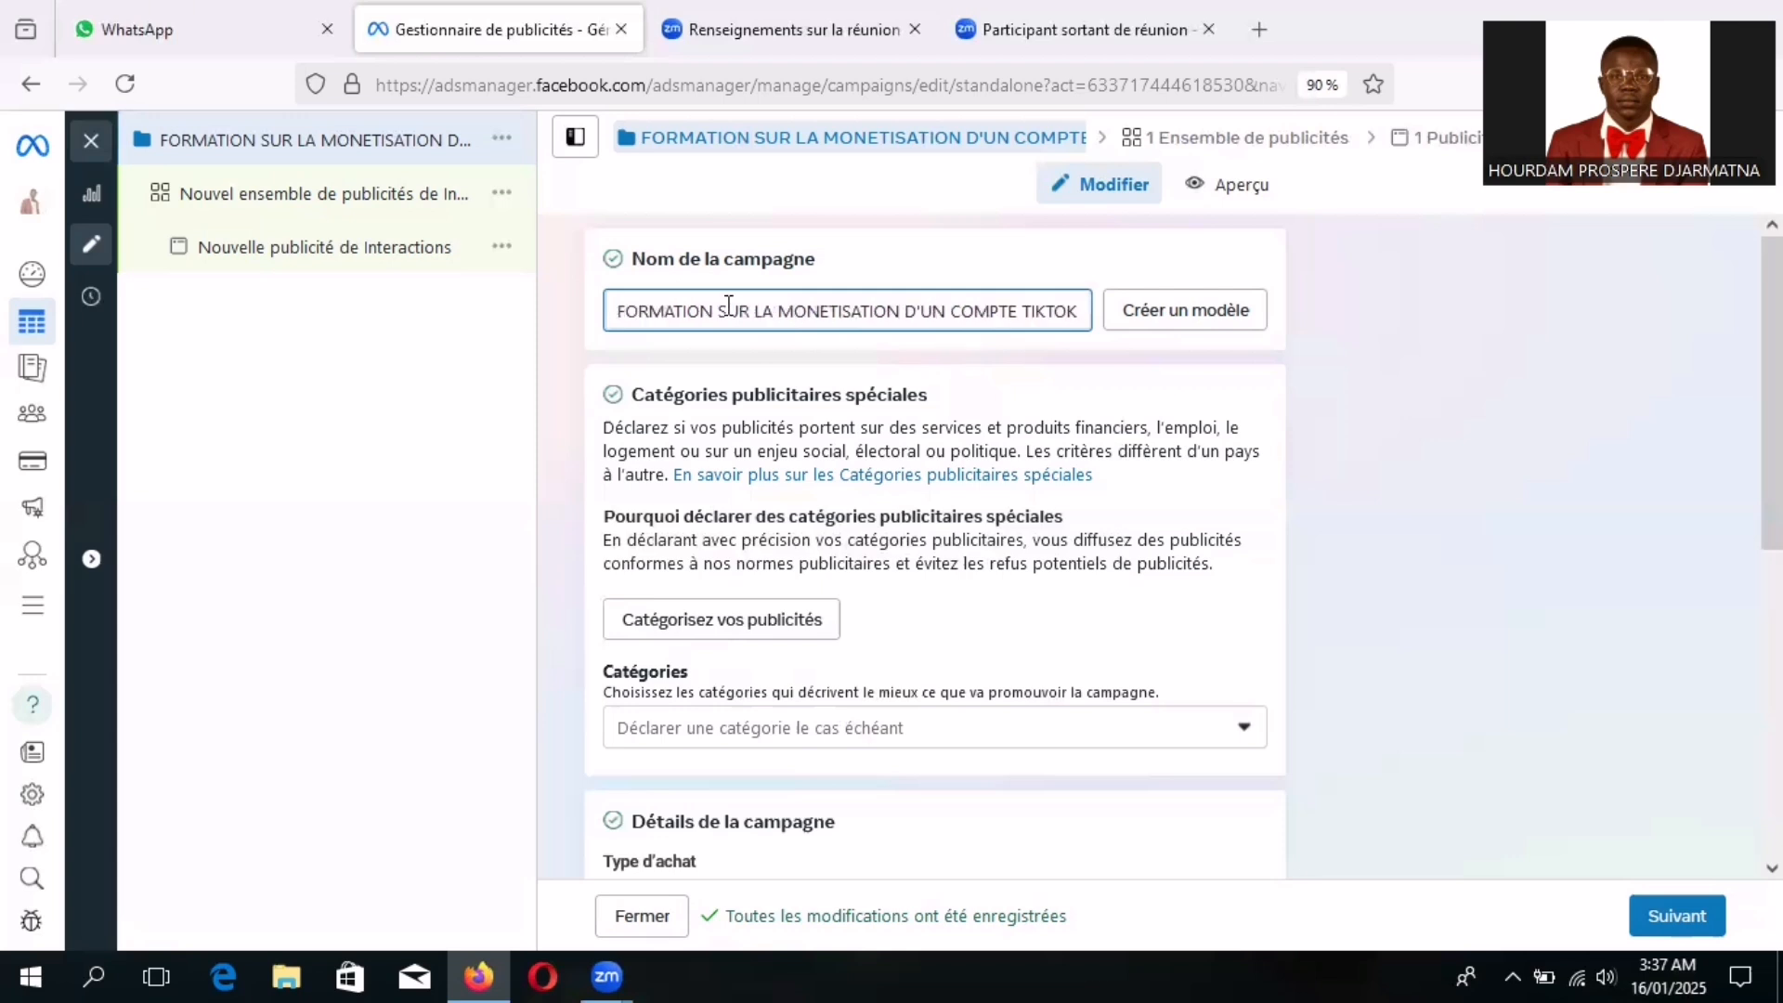
drag(899, 310, 619, 305)
click(618, 309)
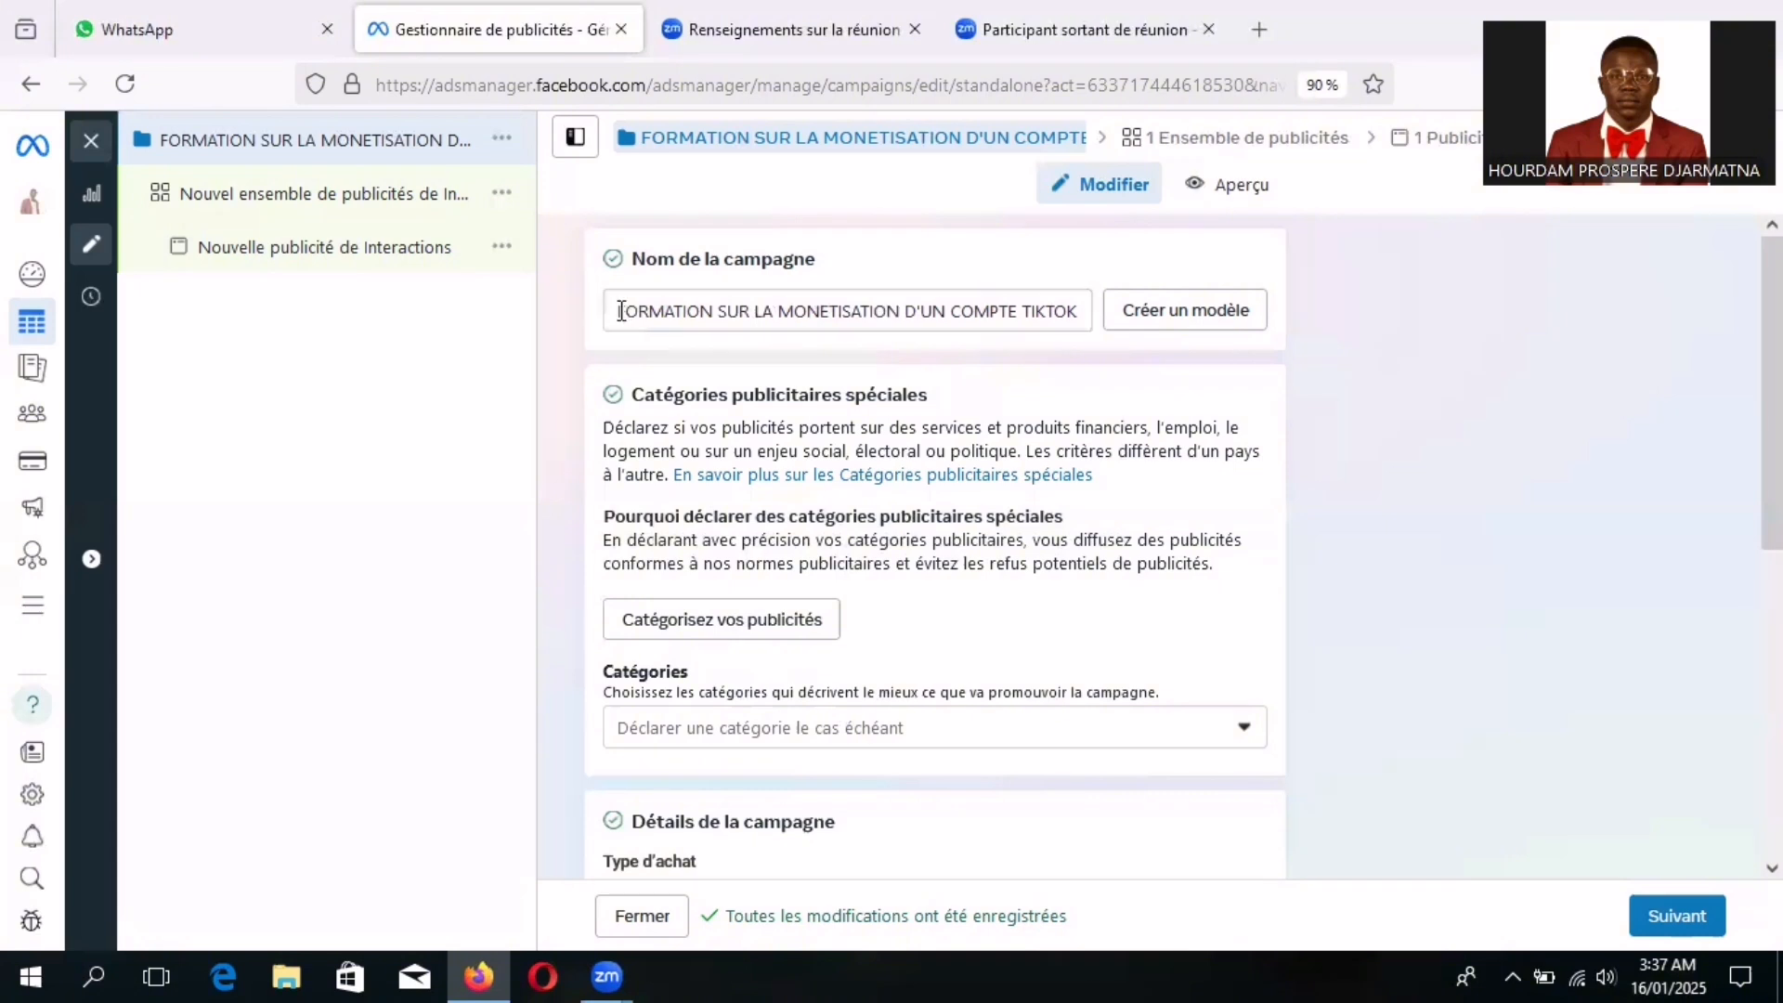
click(622, 309)
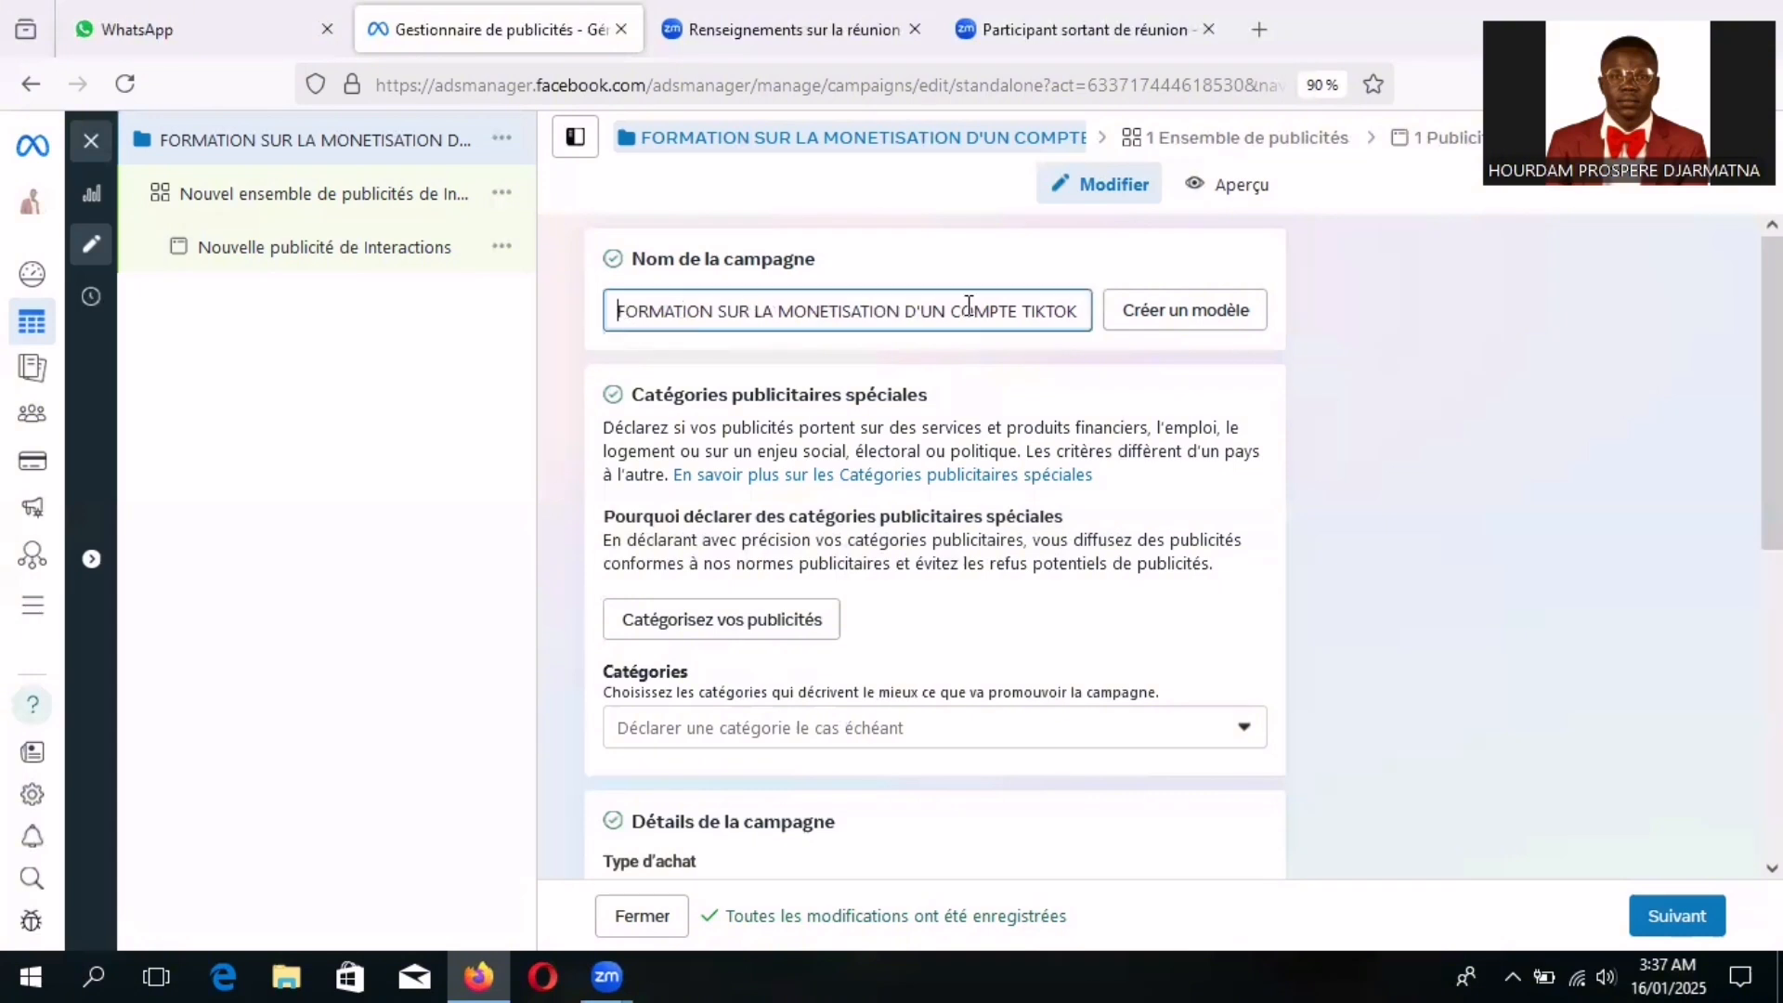
drag(969, 306, 1103, 306)
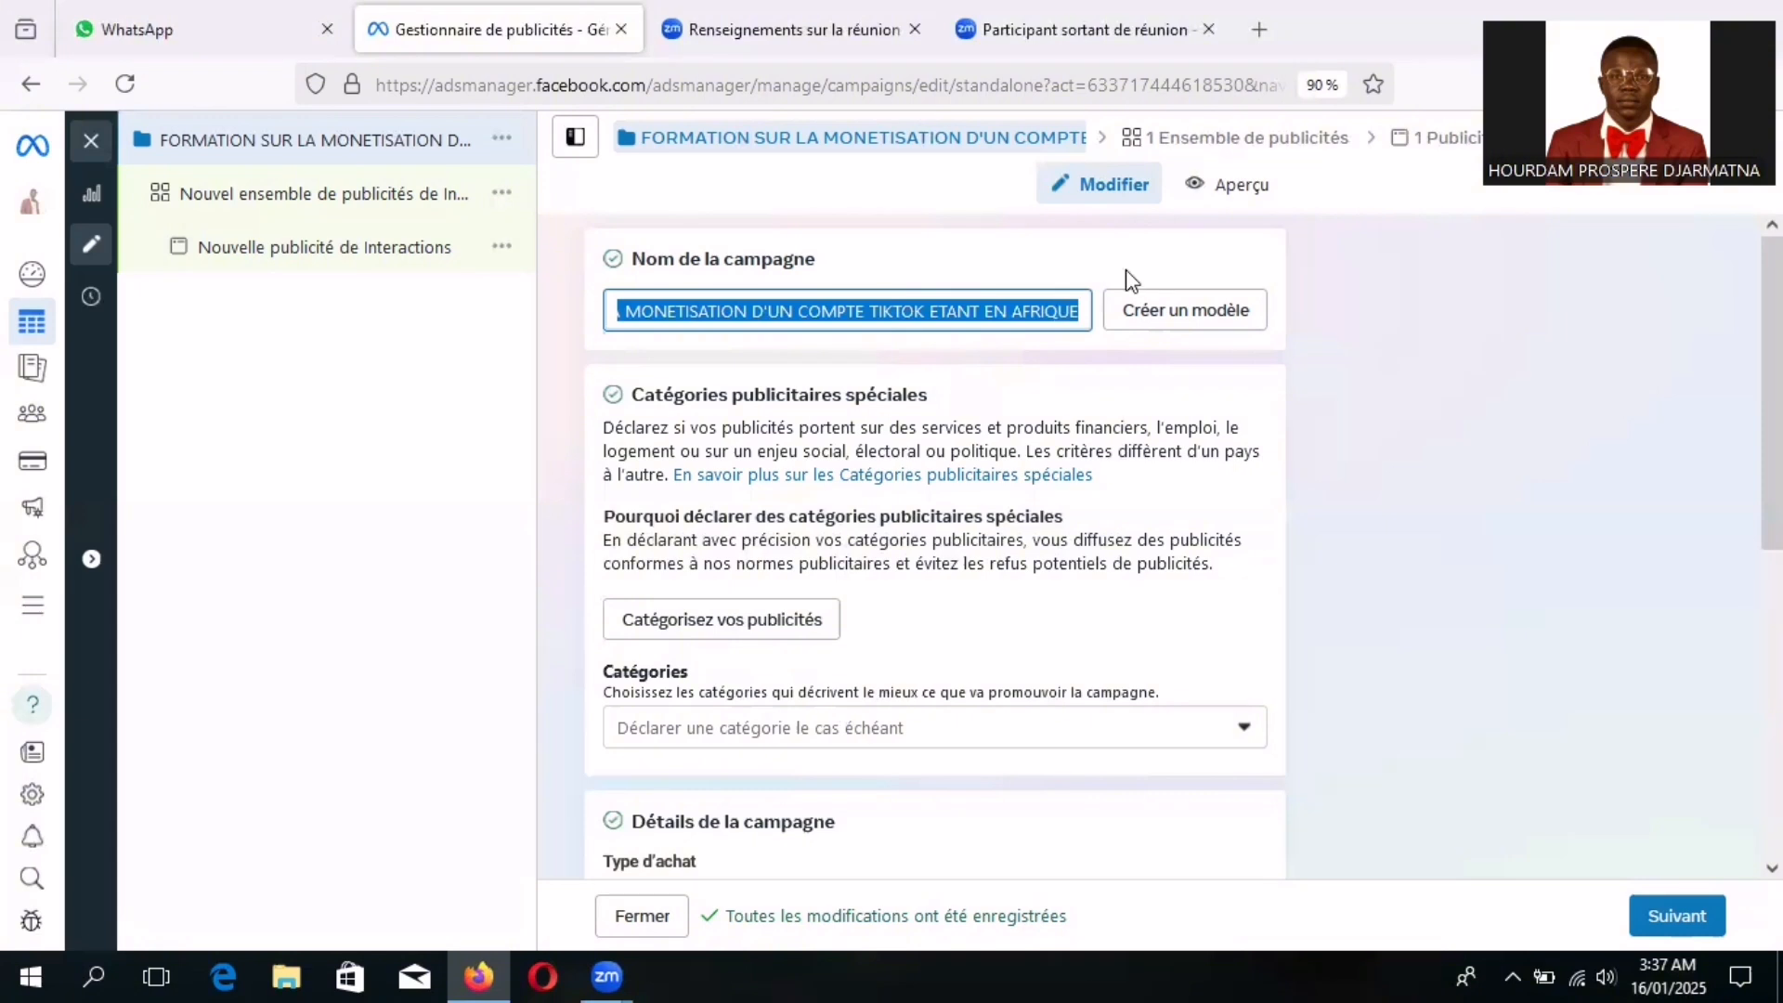
click(1084, 316)
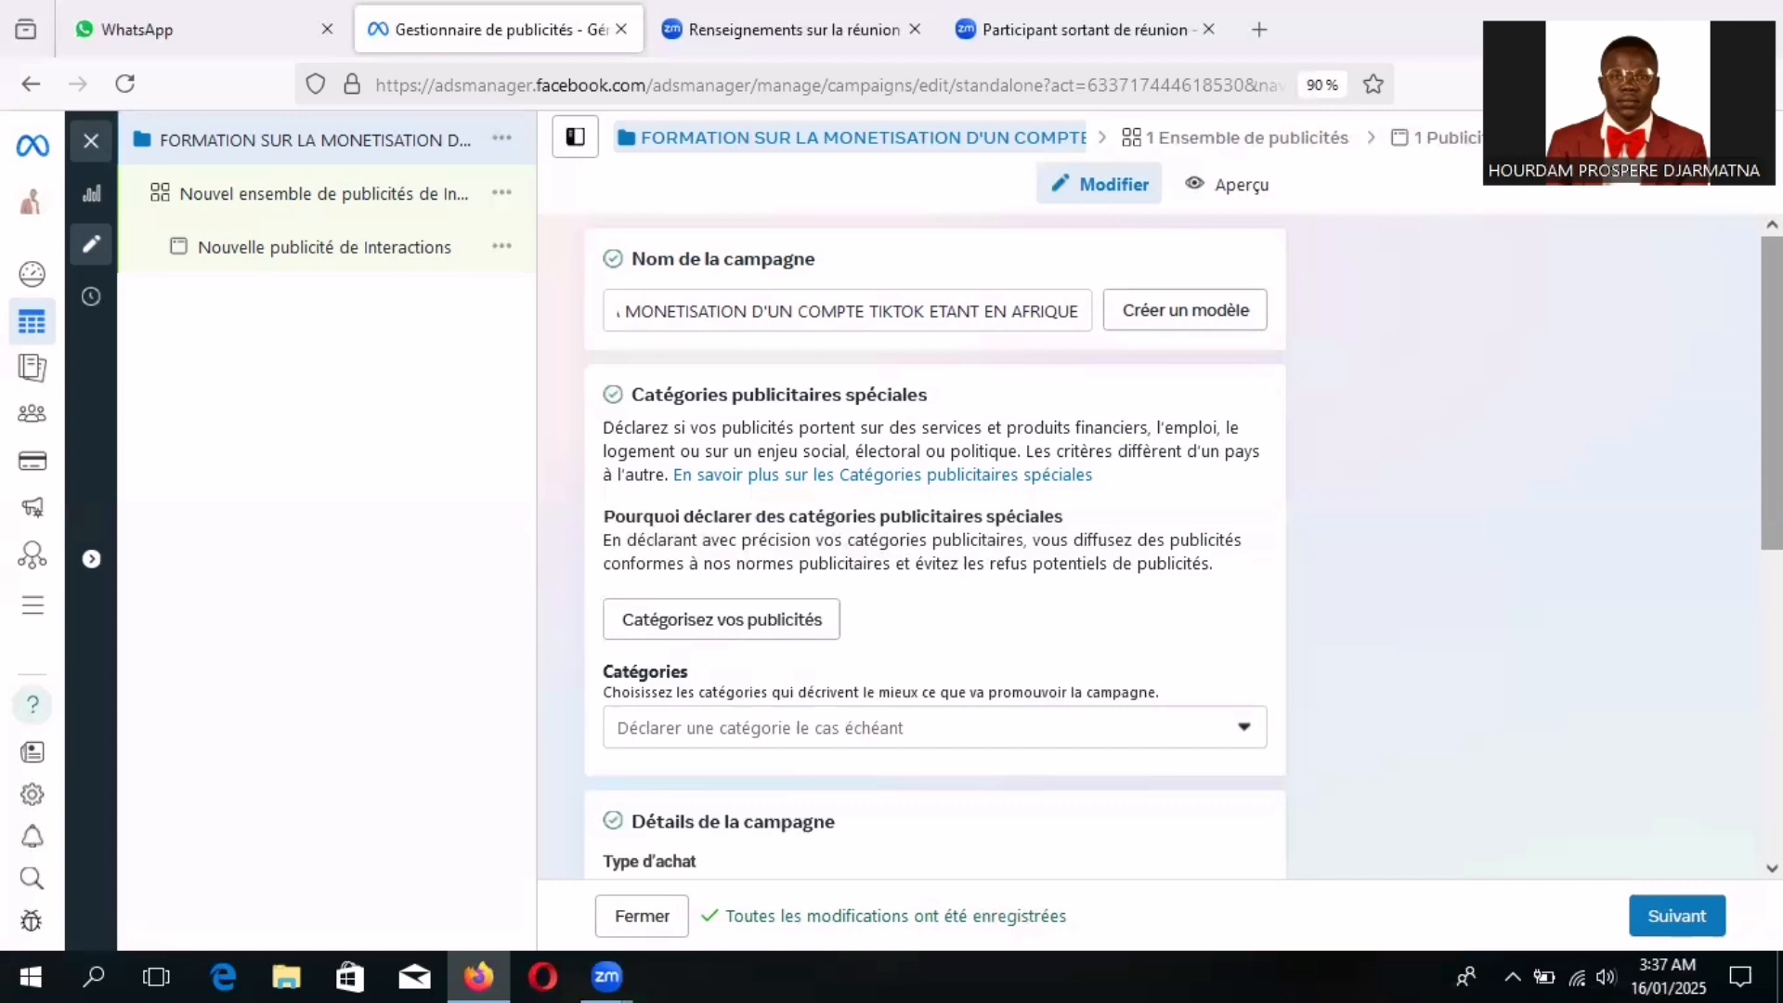
- Turn on Budget de campagne Advantage in the campaign's settings
scroll(1184, 548, down, 1)
scroll(935, 548, down, 2)
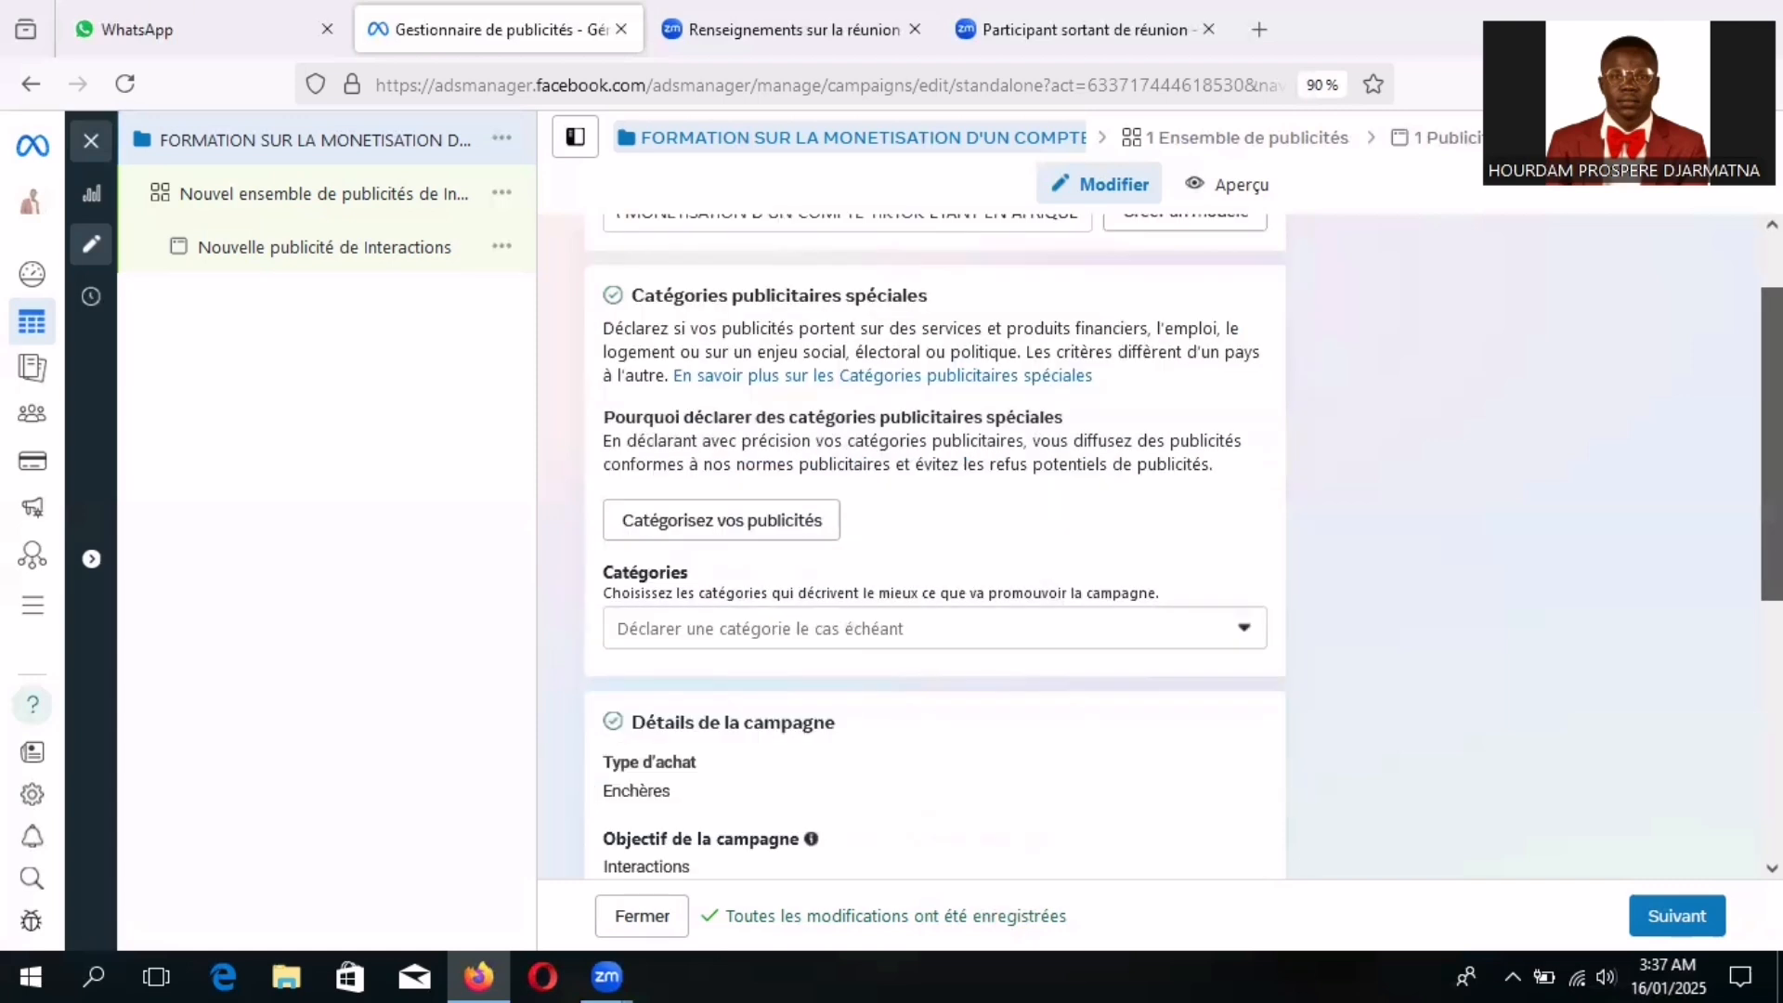
scroll(1184, 543, down, 1)
scroll(935, 547, down, 2)
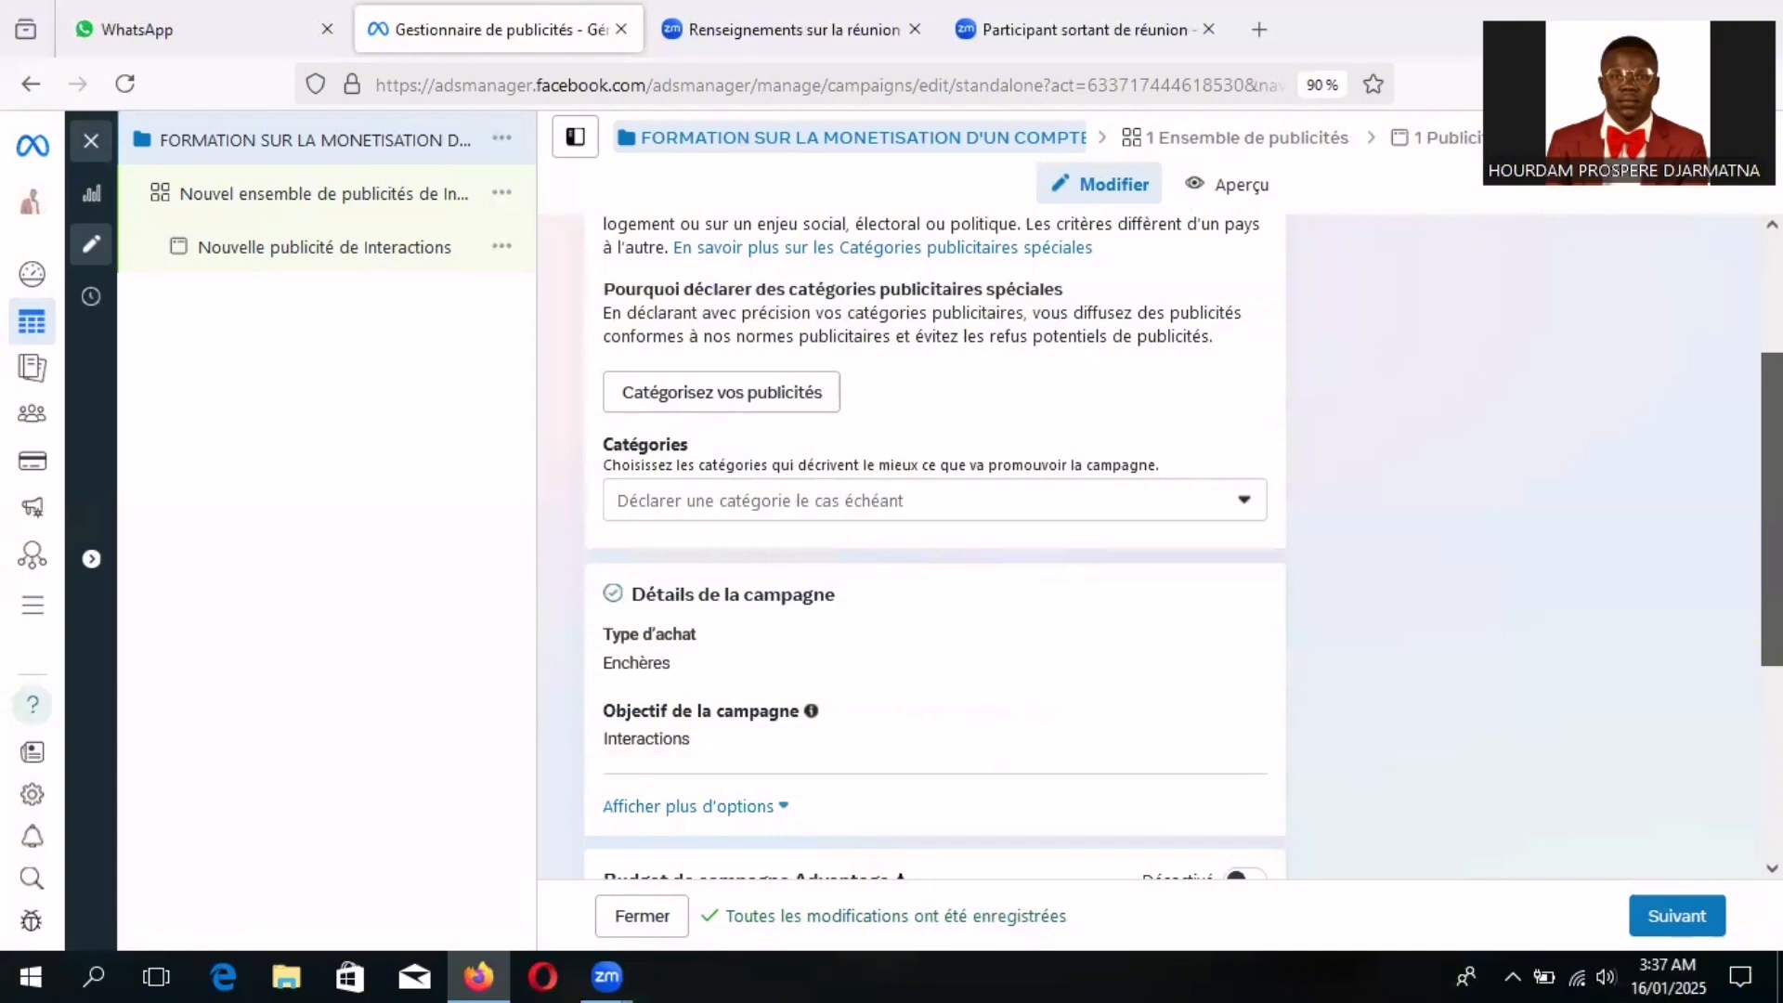
scroll(935, 548, down, 1)
scroll(935, 548, down, 2)
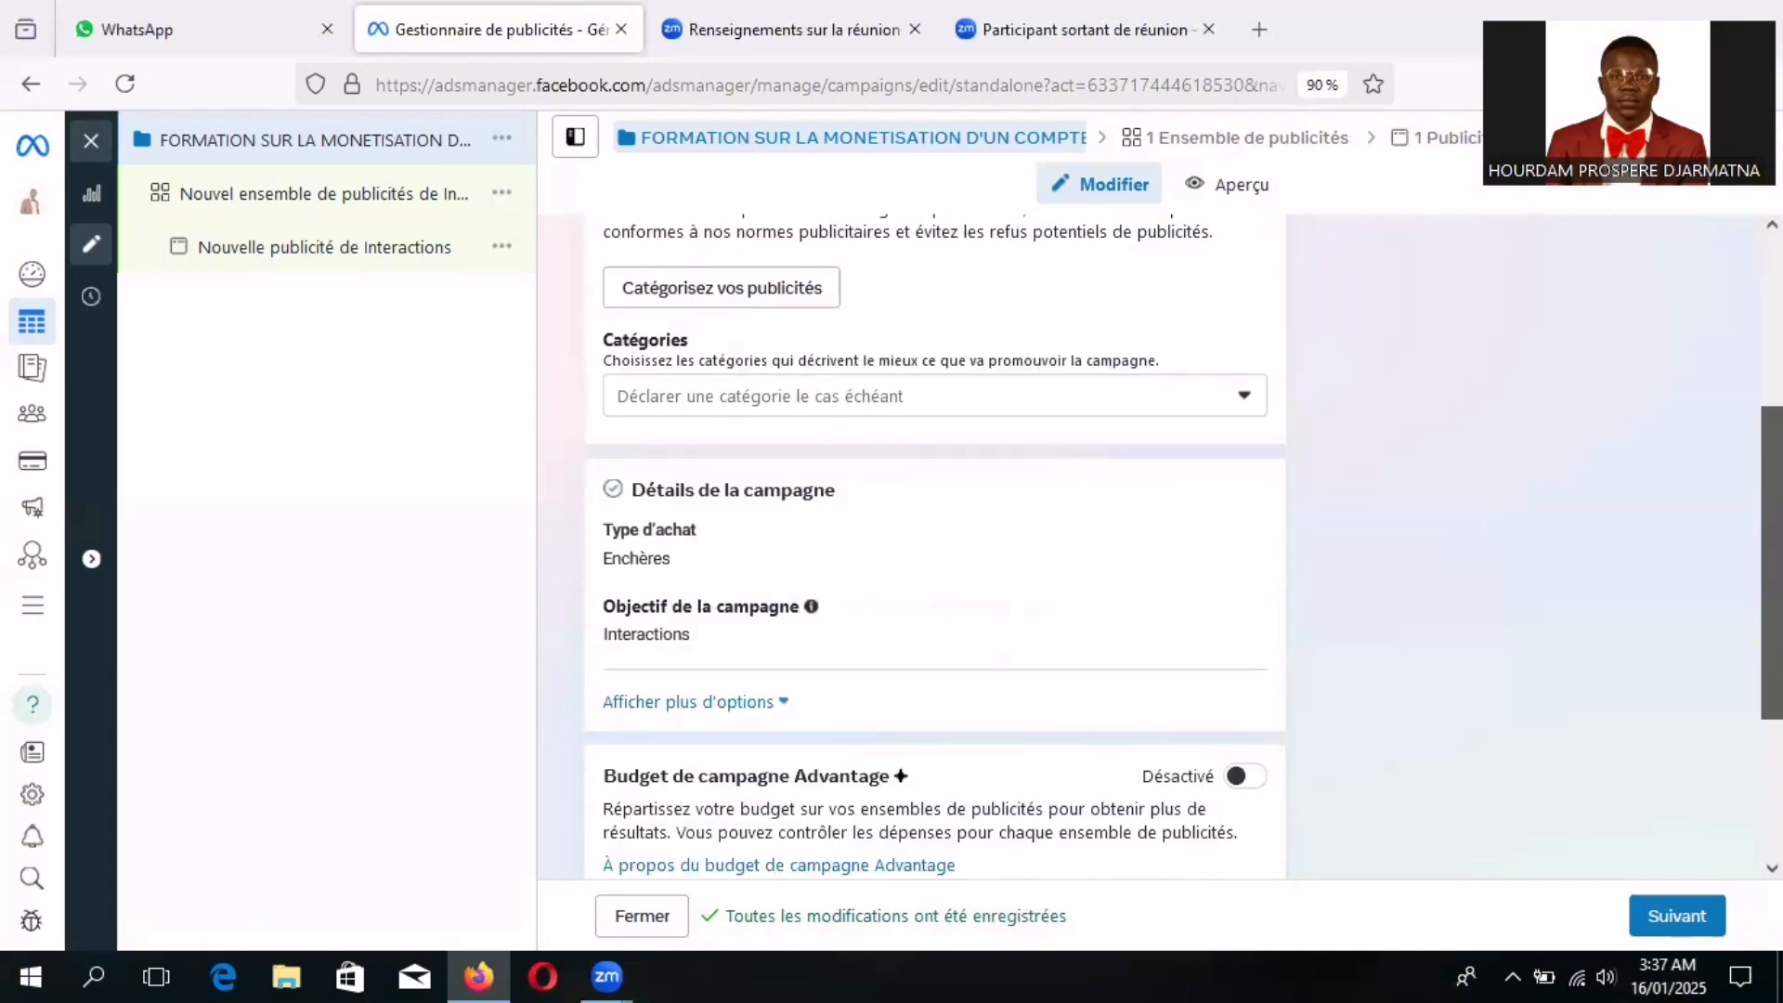
scroll(935, 547, down, 4)
scroll(935, 548, down, 1)
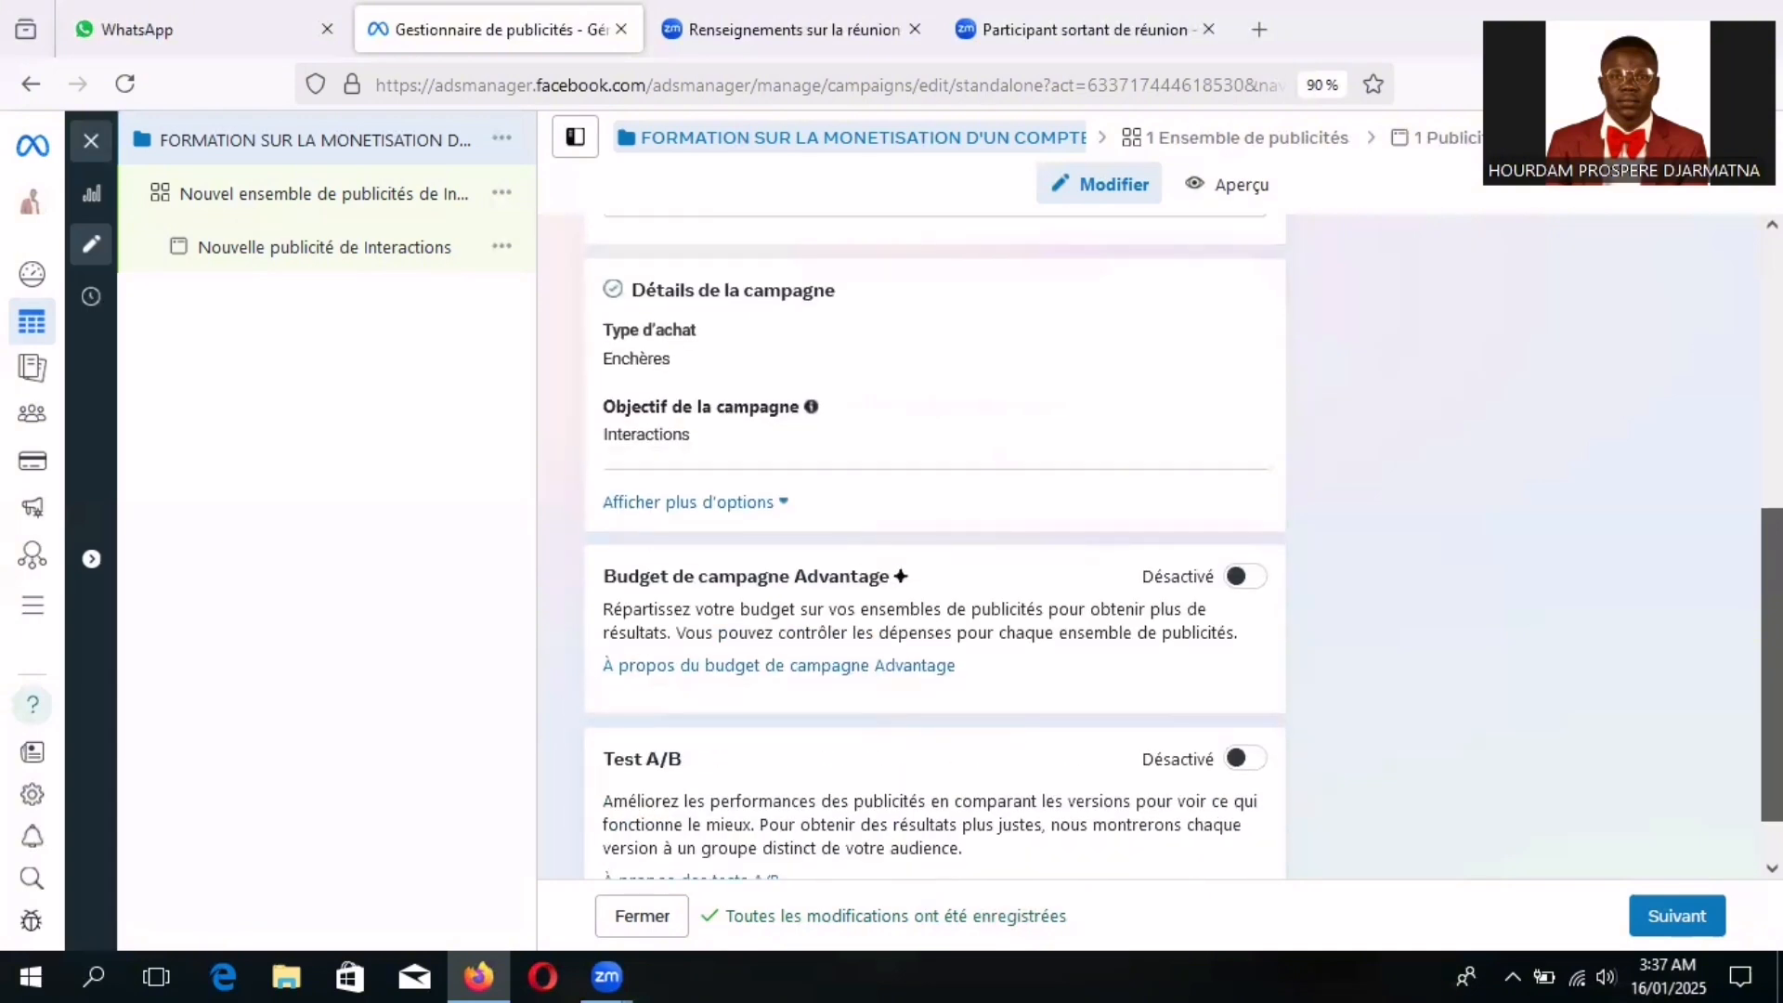
scroll(935, 548, down, 2)
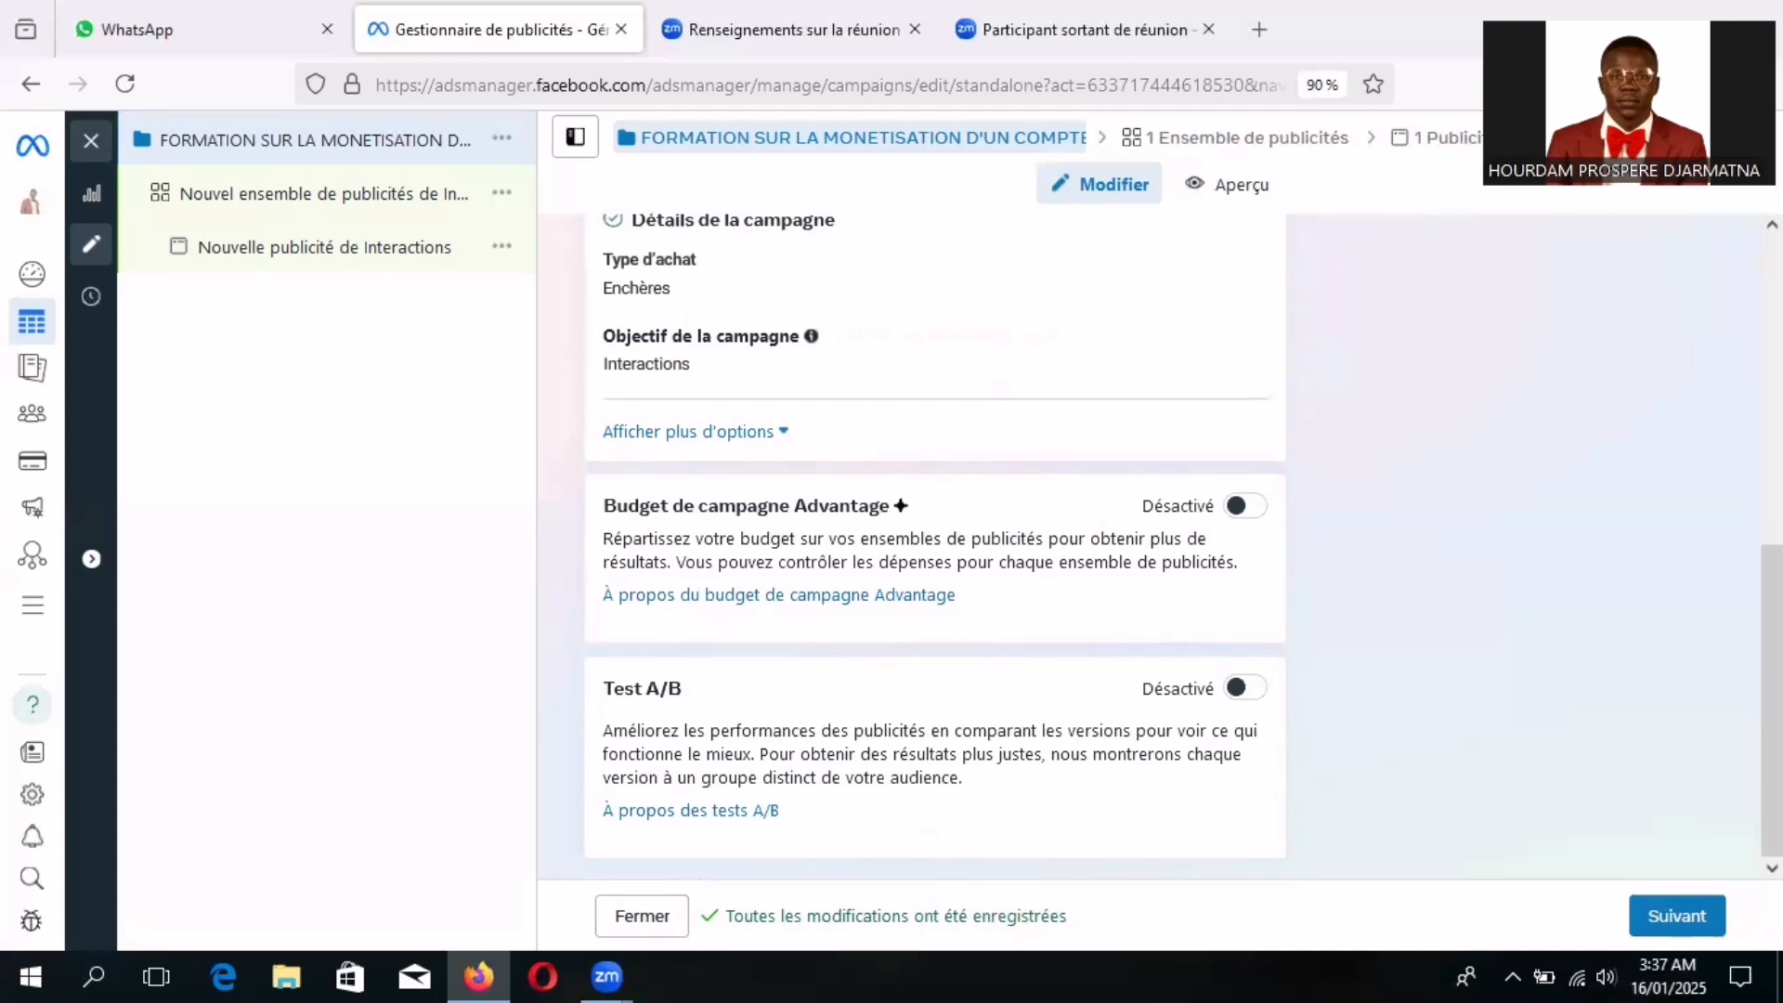
click(1244, 508)
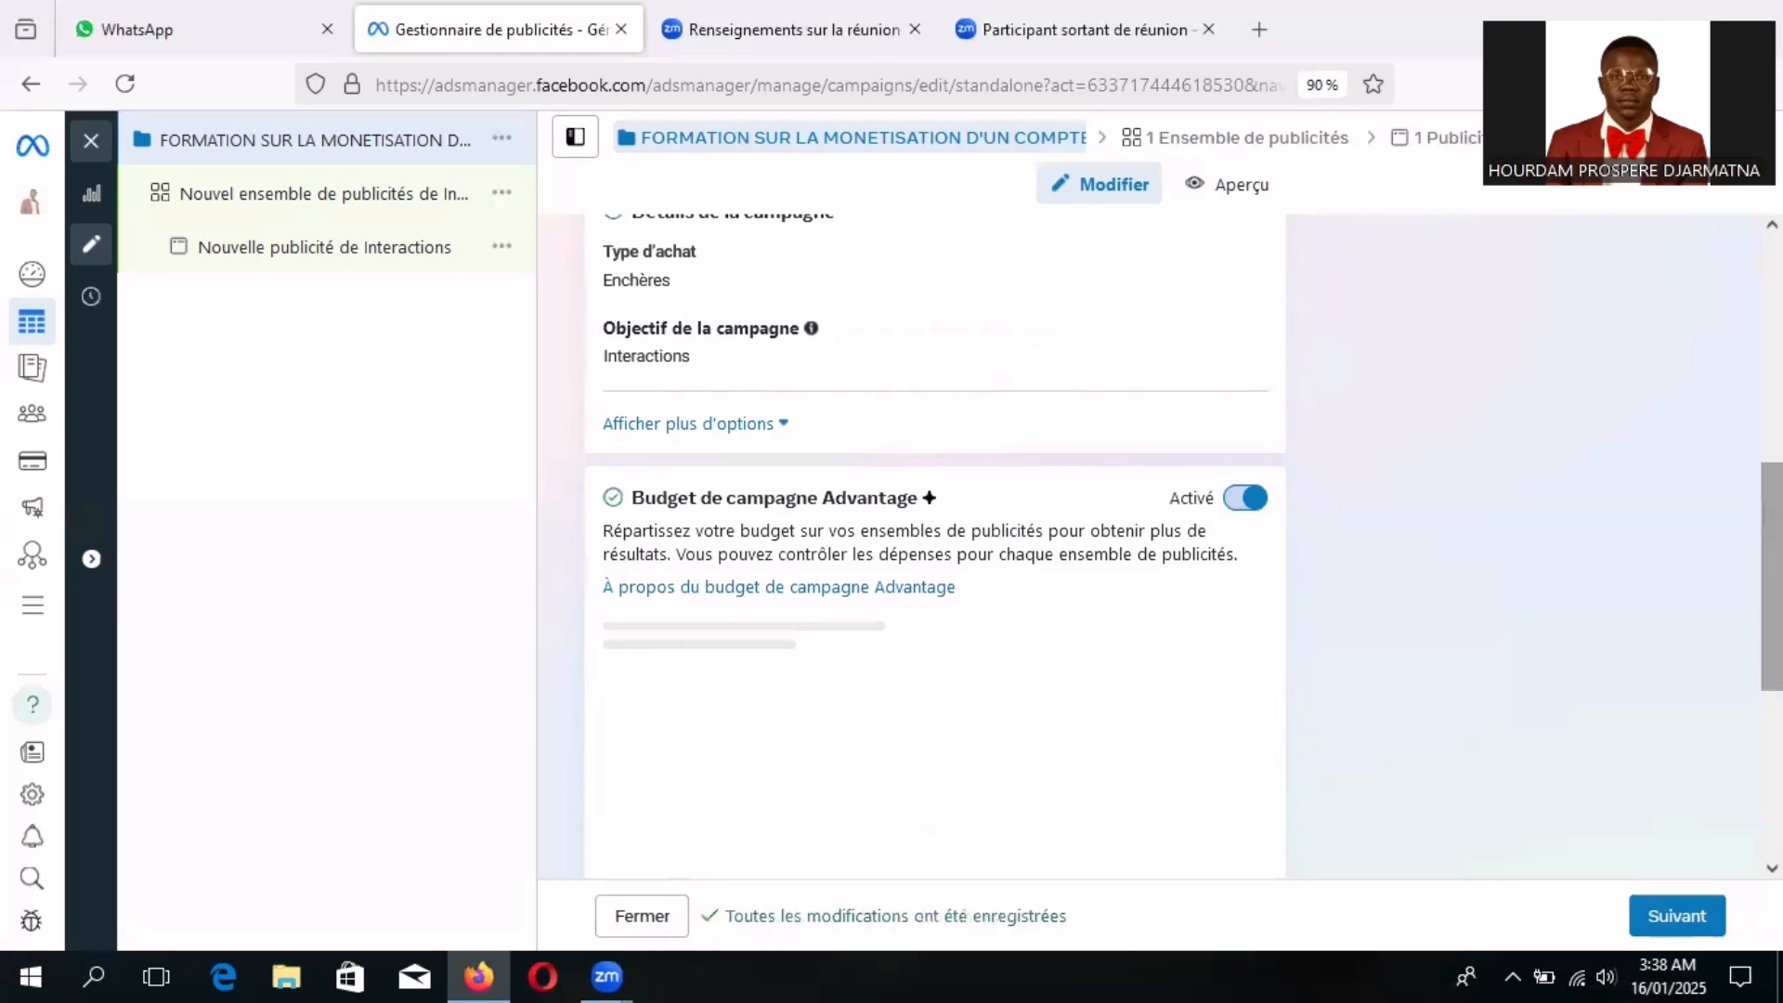
- Set the campaign's daily budget (Budget quotidien) to 10,00 $
drag(1772, 577, 1772, 622)
scroll(933, 525, down, 1)
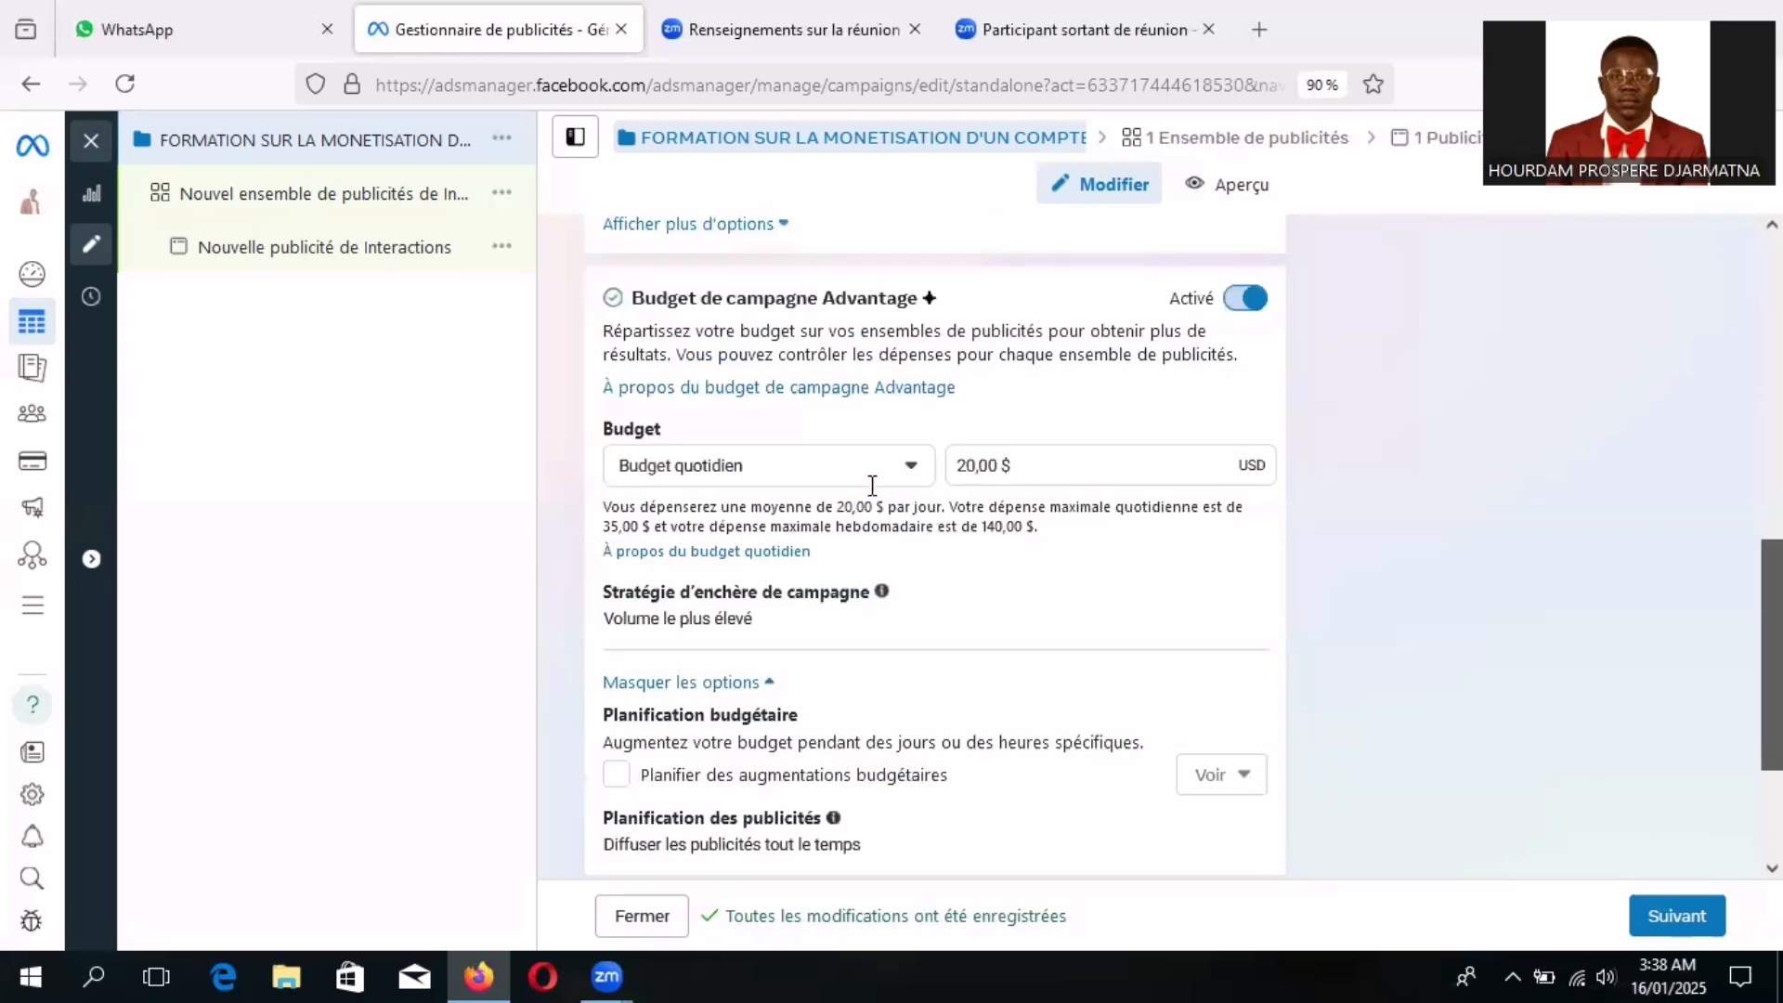
click(968, 452)
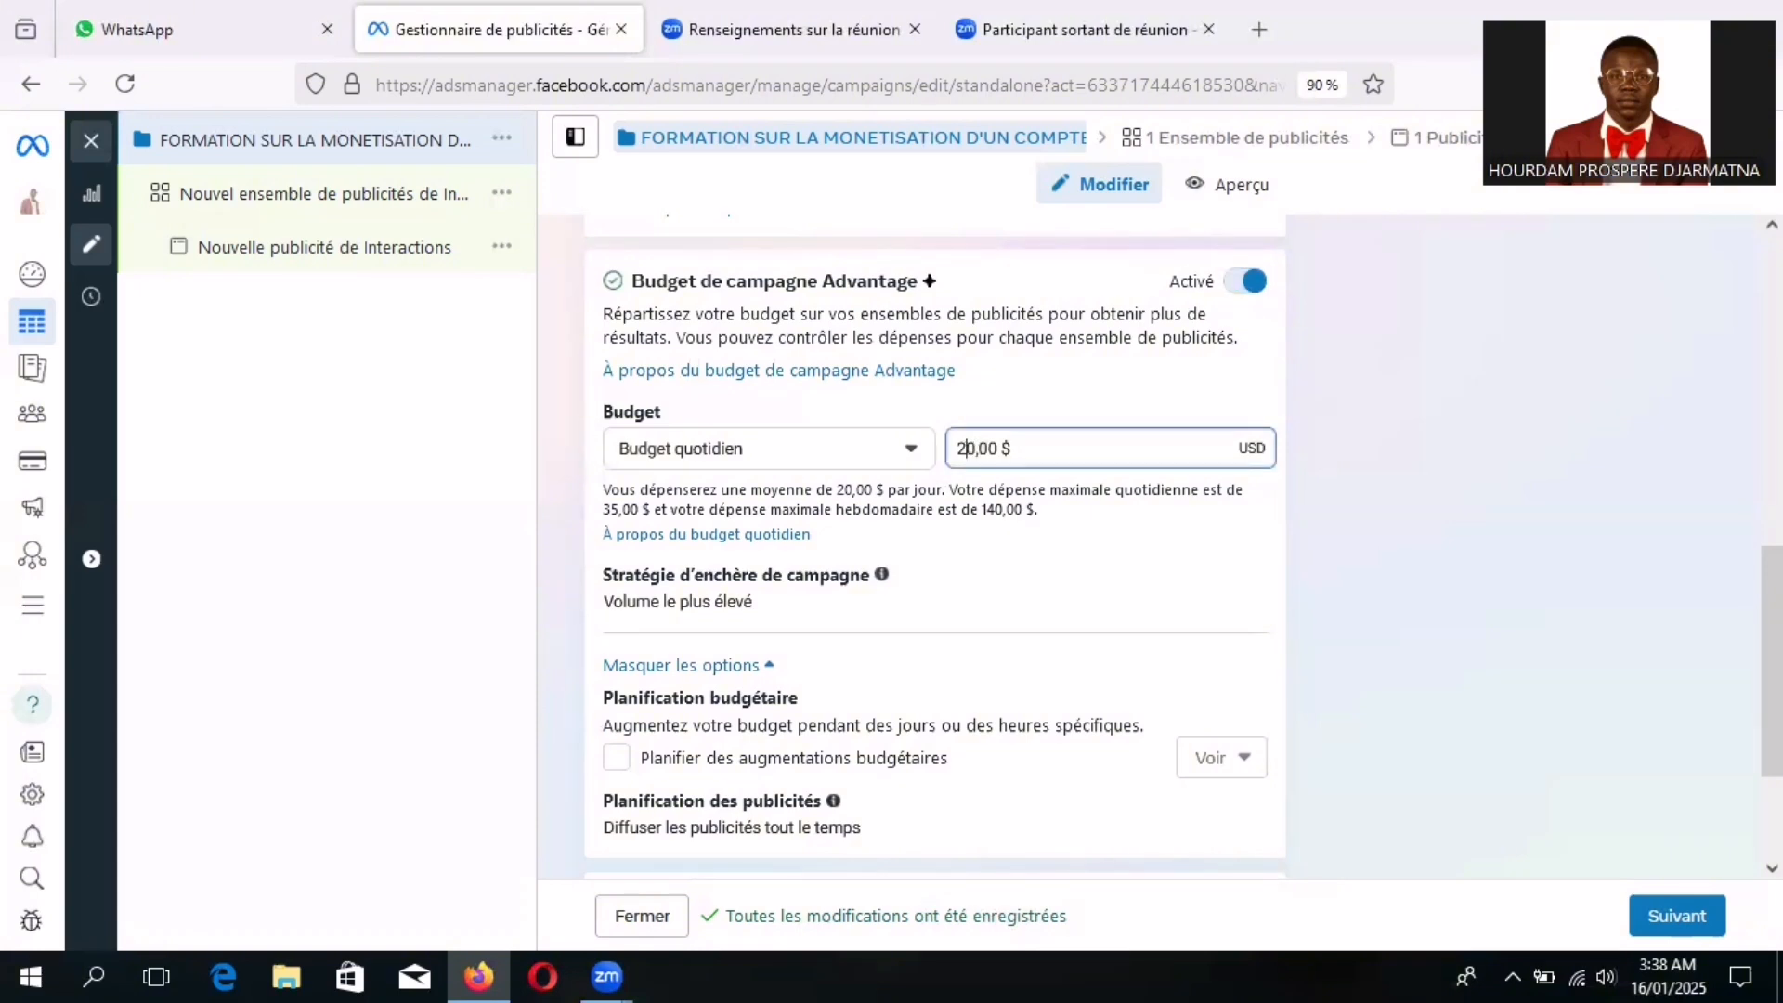
key(BackSpace)
text(0)
key(BackSpace)
text(1)
- Review the campaign's settings from the A/B test section up to the campaign name and back to the budget
scroll(934, 539, down, 2)
scroll(934, 538, down, 2)
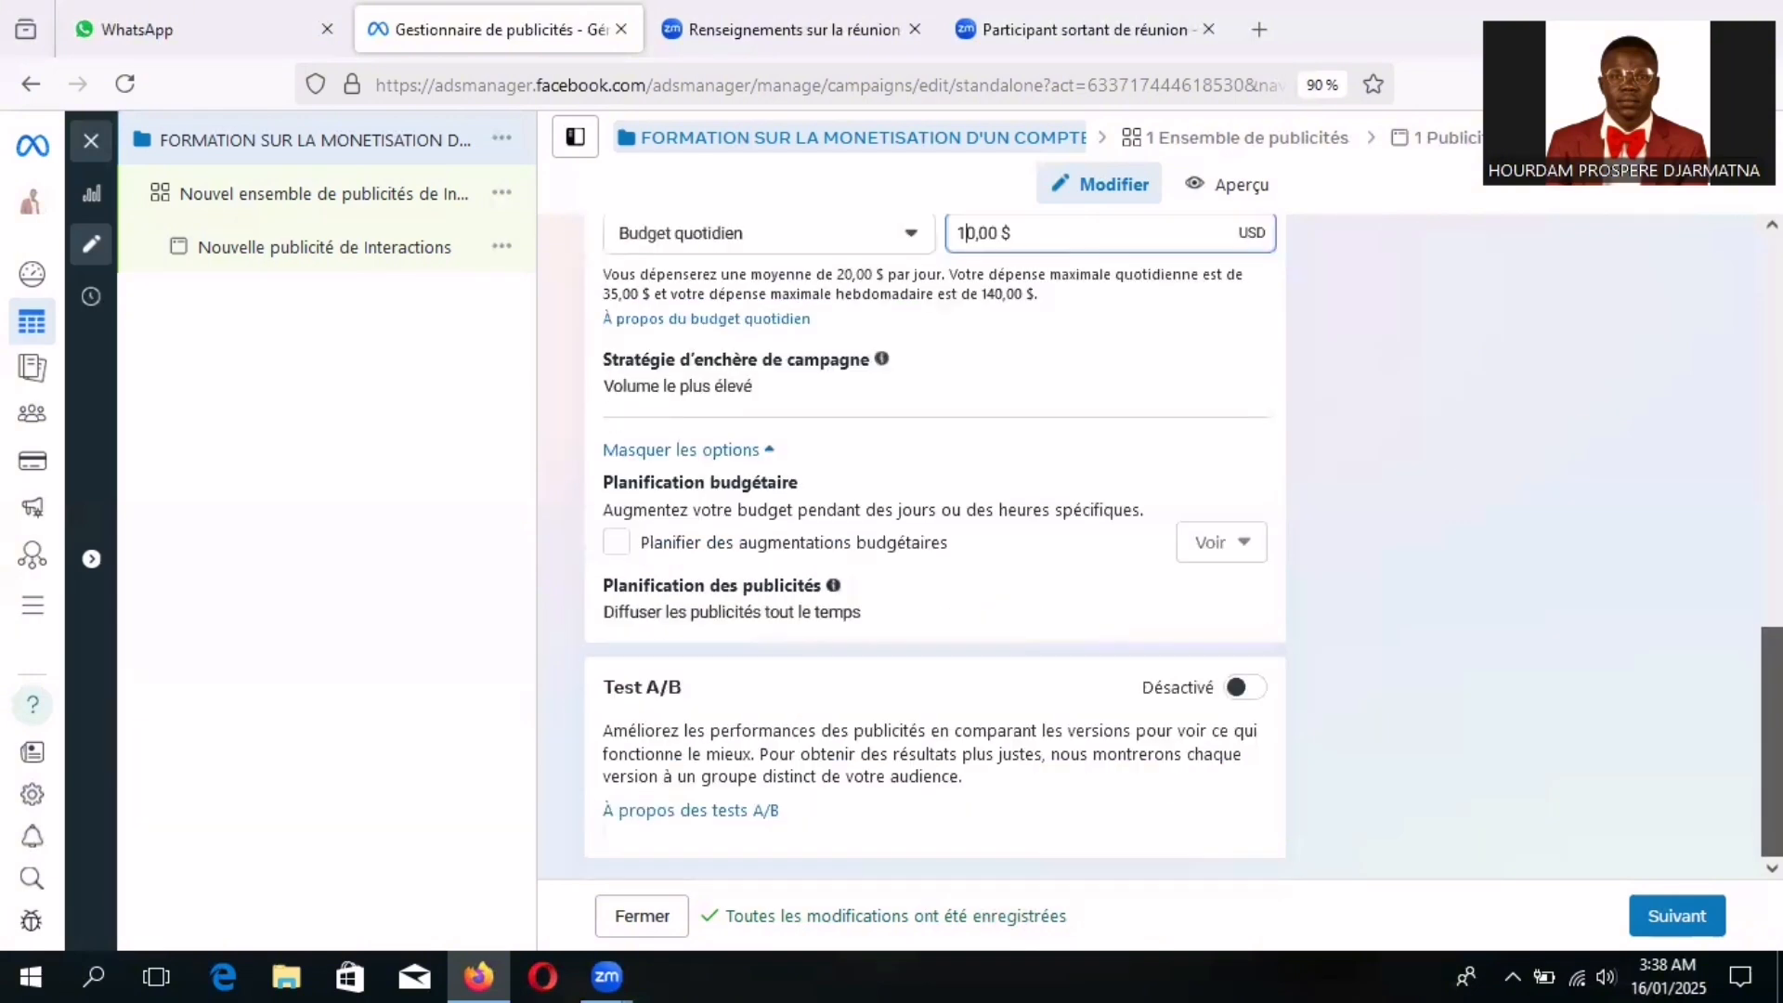
scroll(934, 539, up, 5)
scroll(934, 539, up, 3)
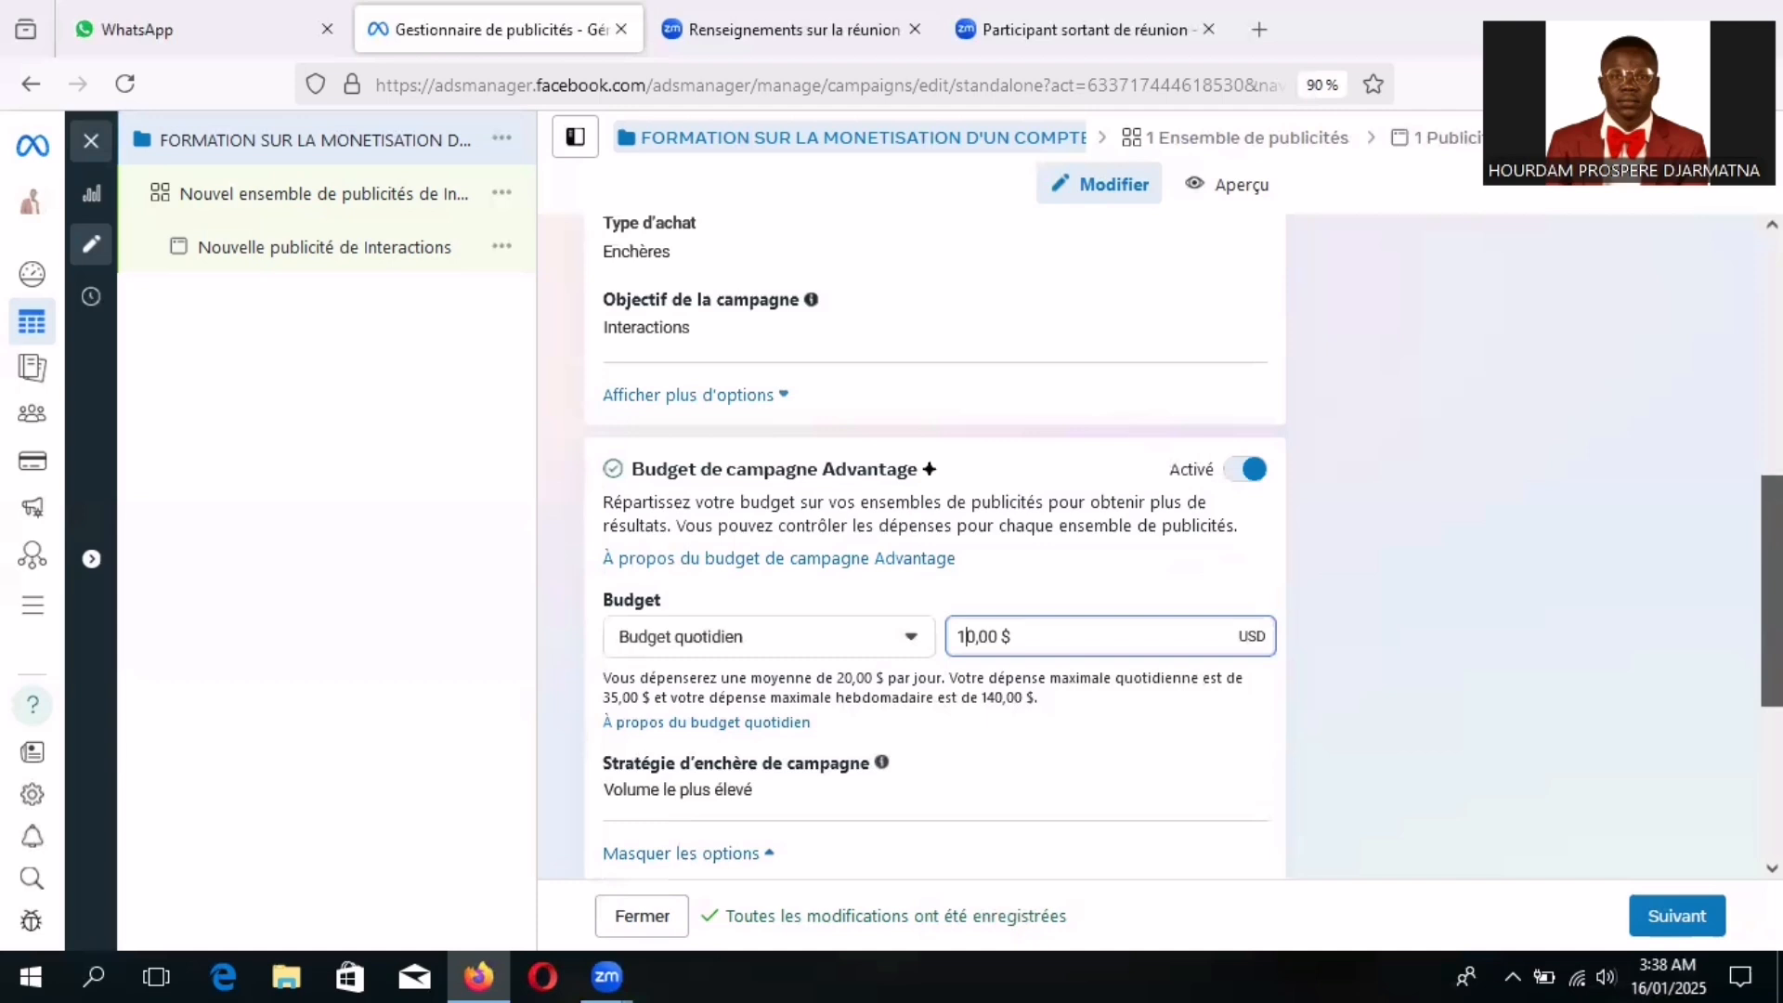
scroll(935, 539, up, 2)
scroll(935, 538, up, 3)
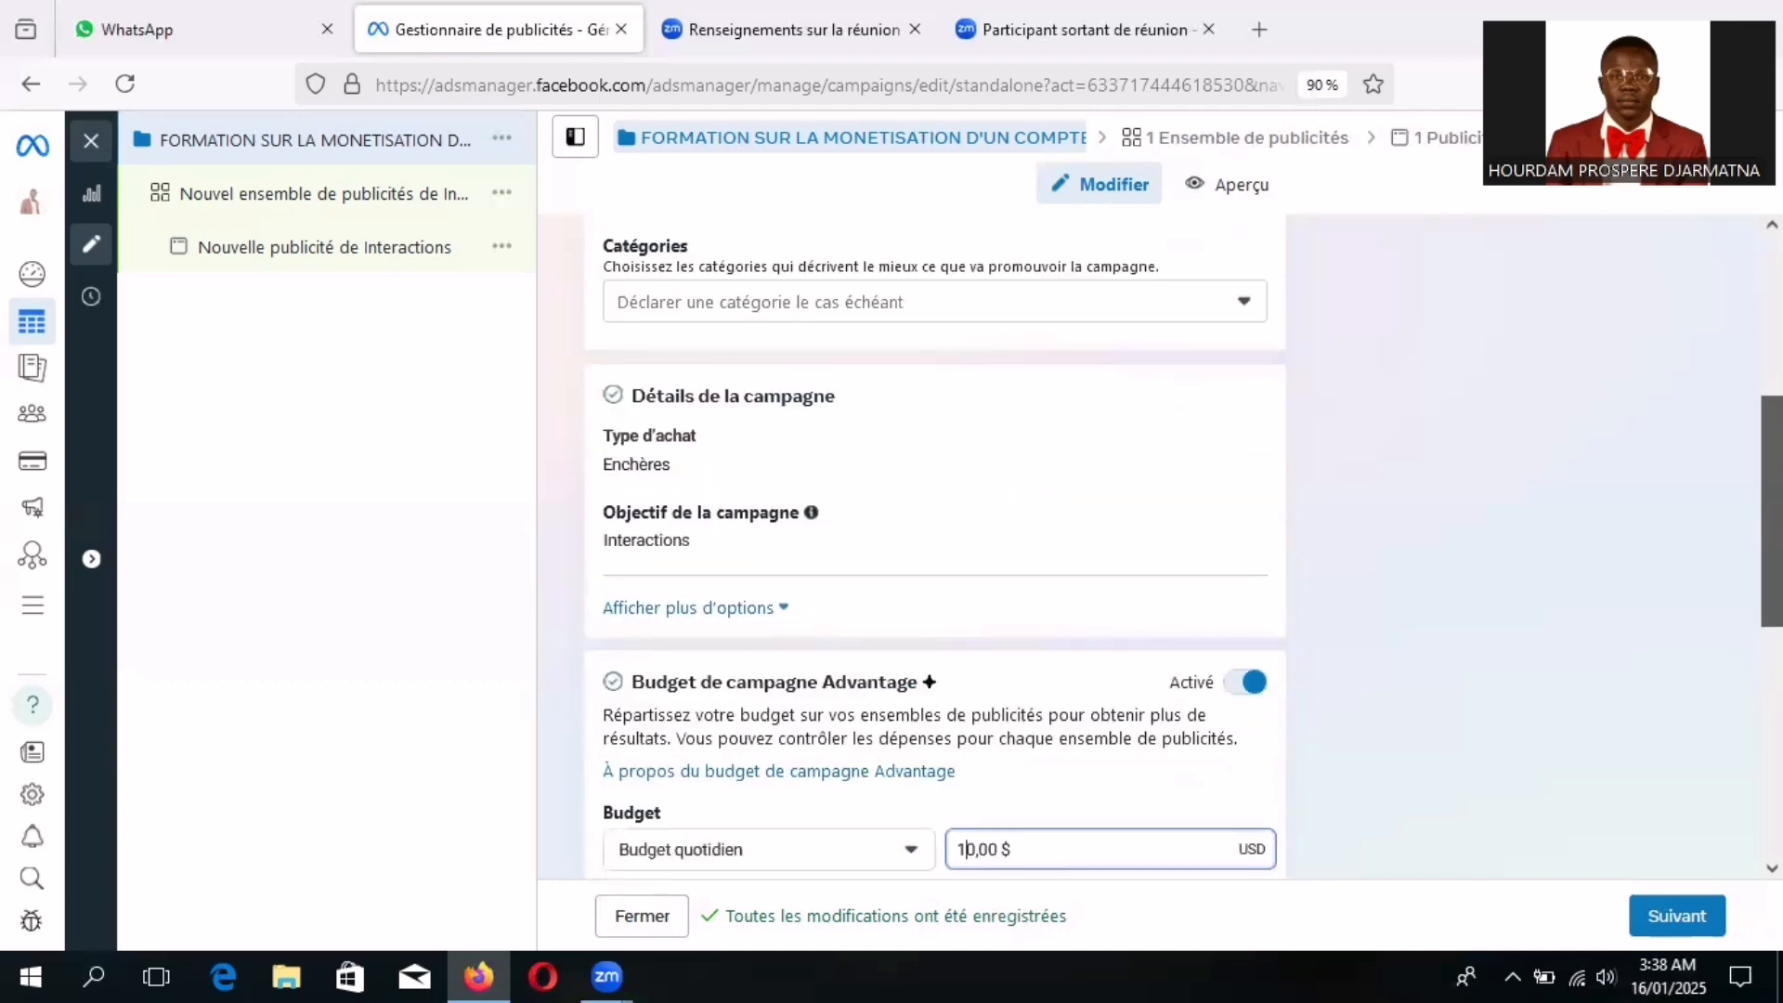
scroll(934, 539, up, 5)
scroll(935, 538, up, 2)
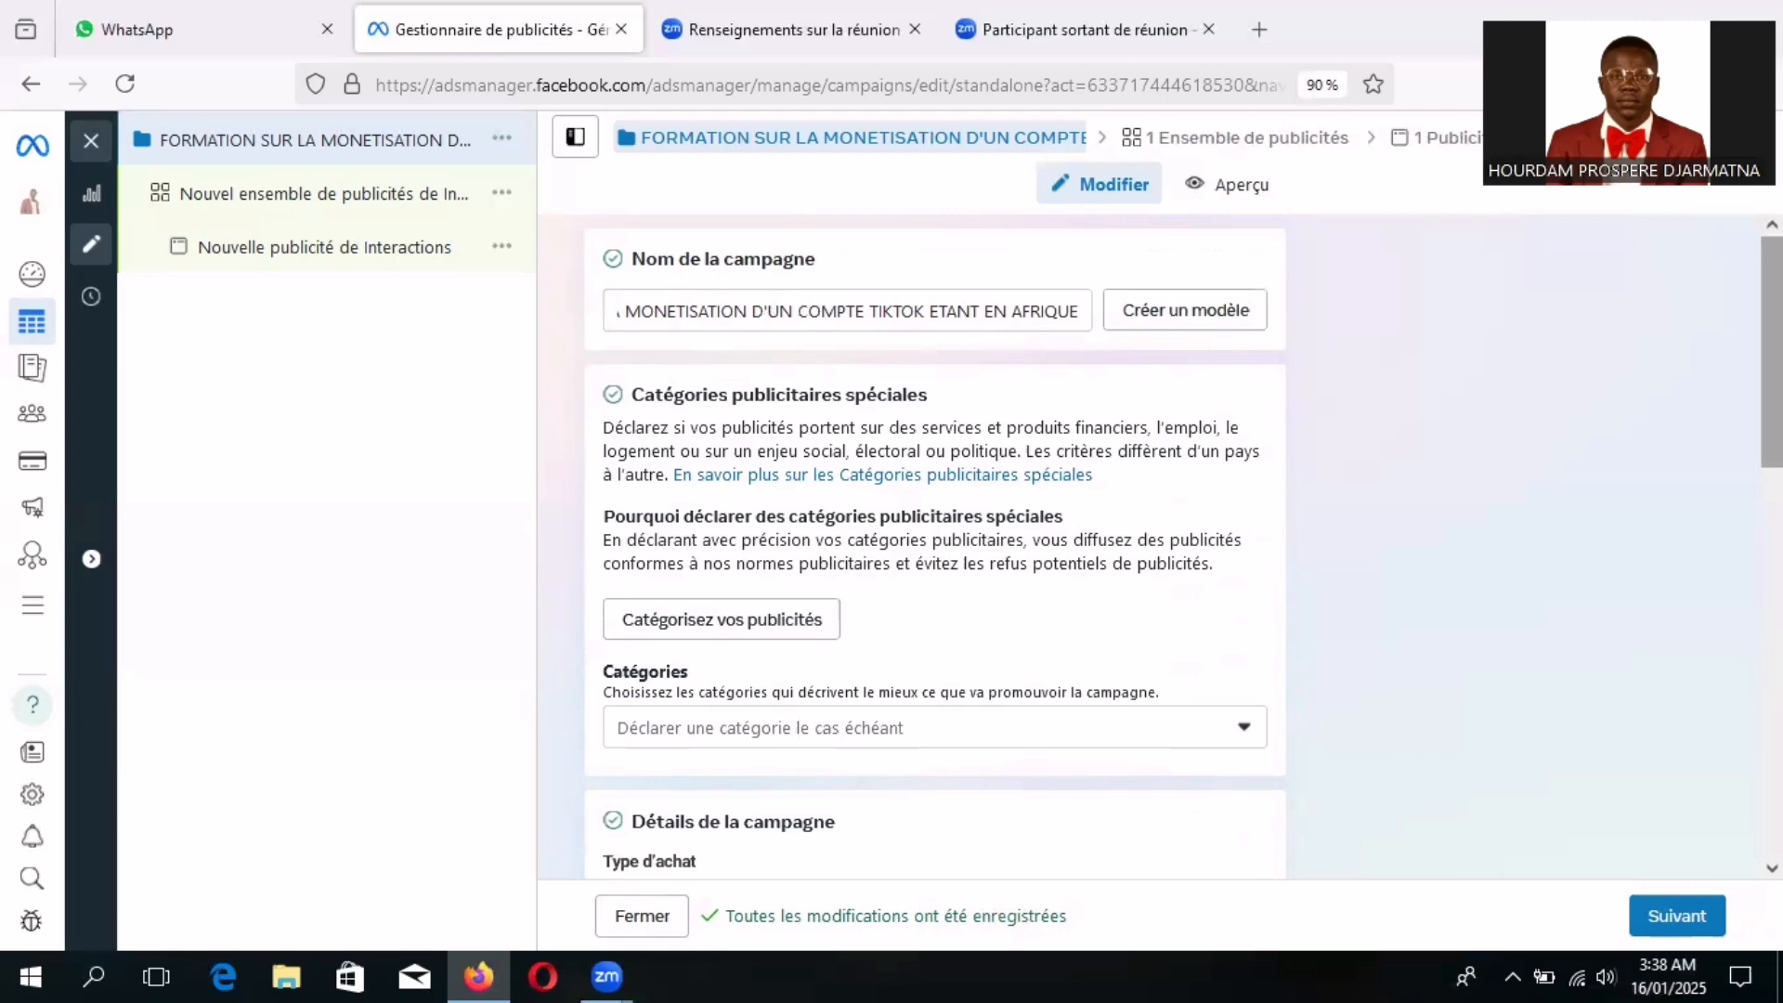
scroll(935, 548, down, 2)
scroll(1184, 541, down, 1)
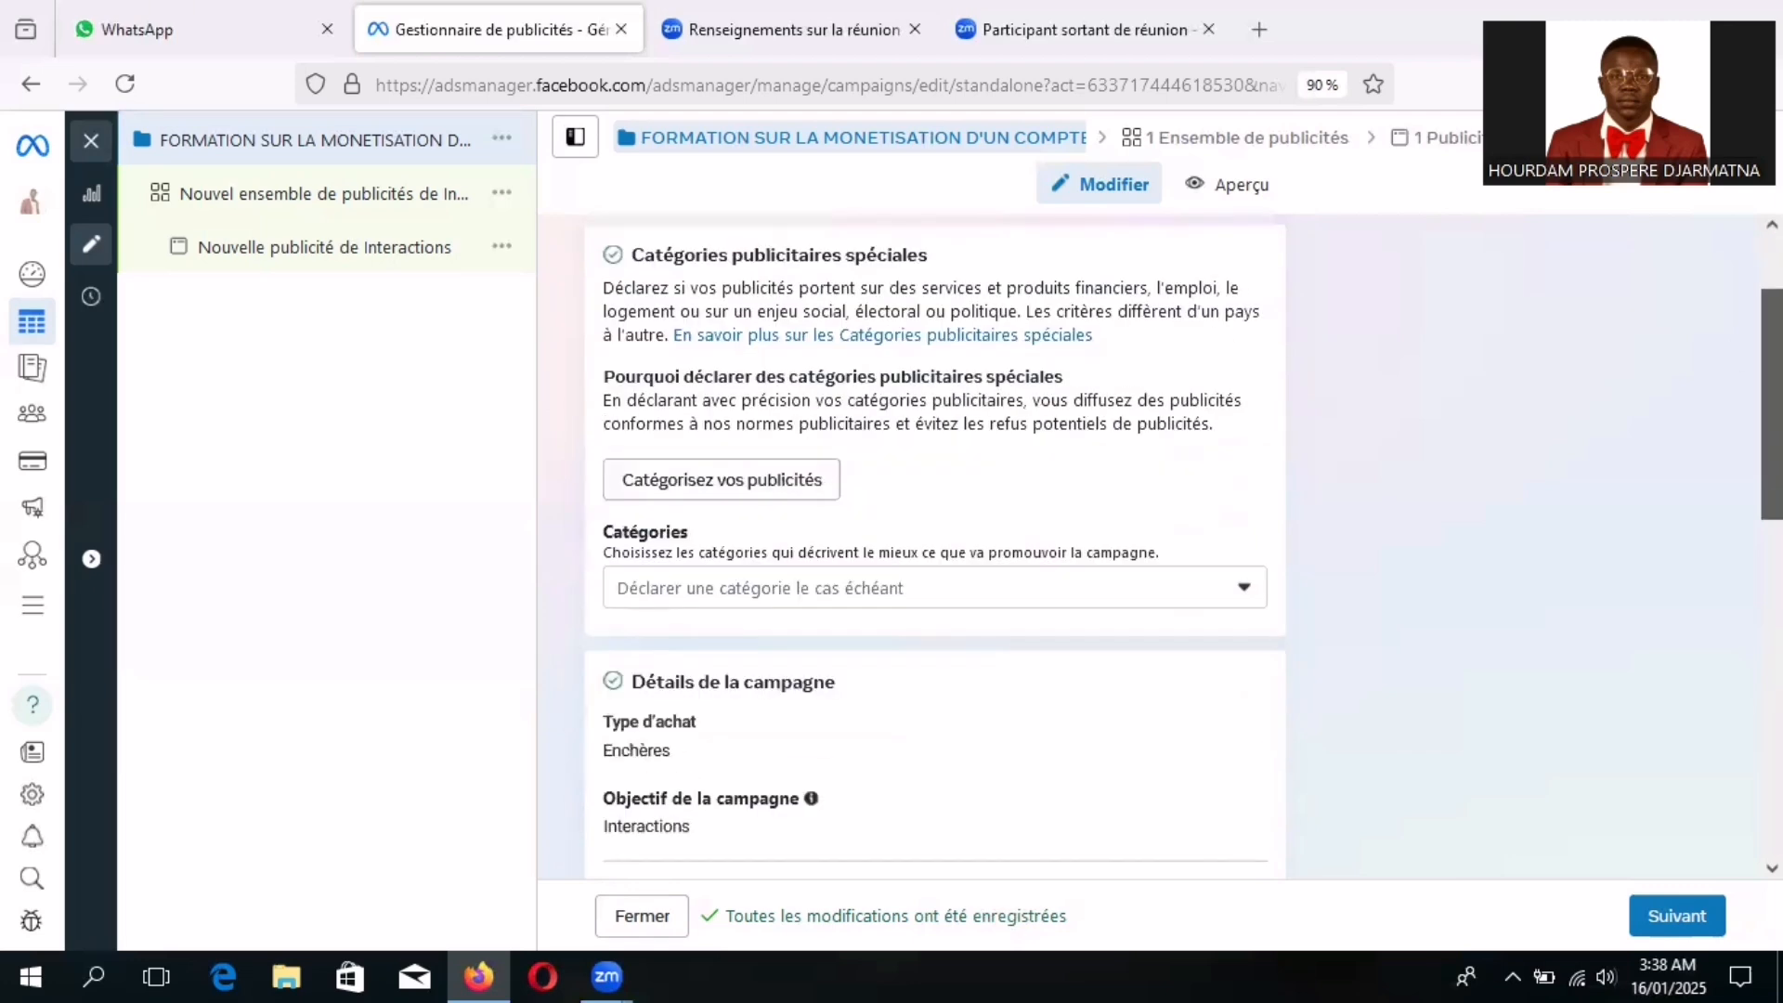
scroll(935, 548, down, 4)
scroll(1254, 403, down, 3)
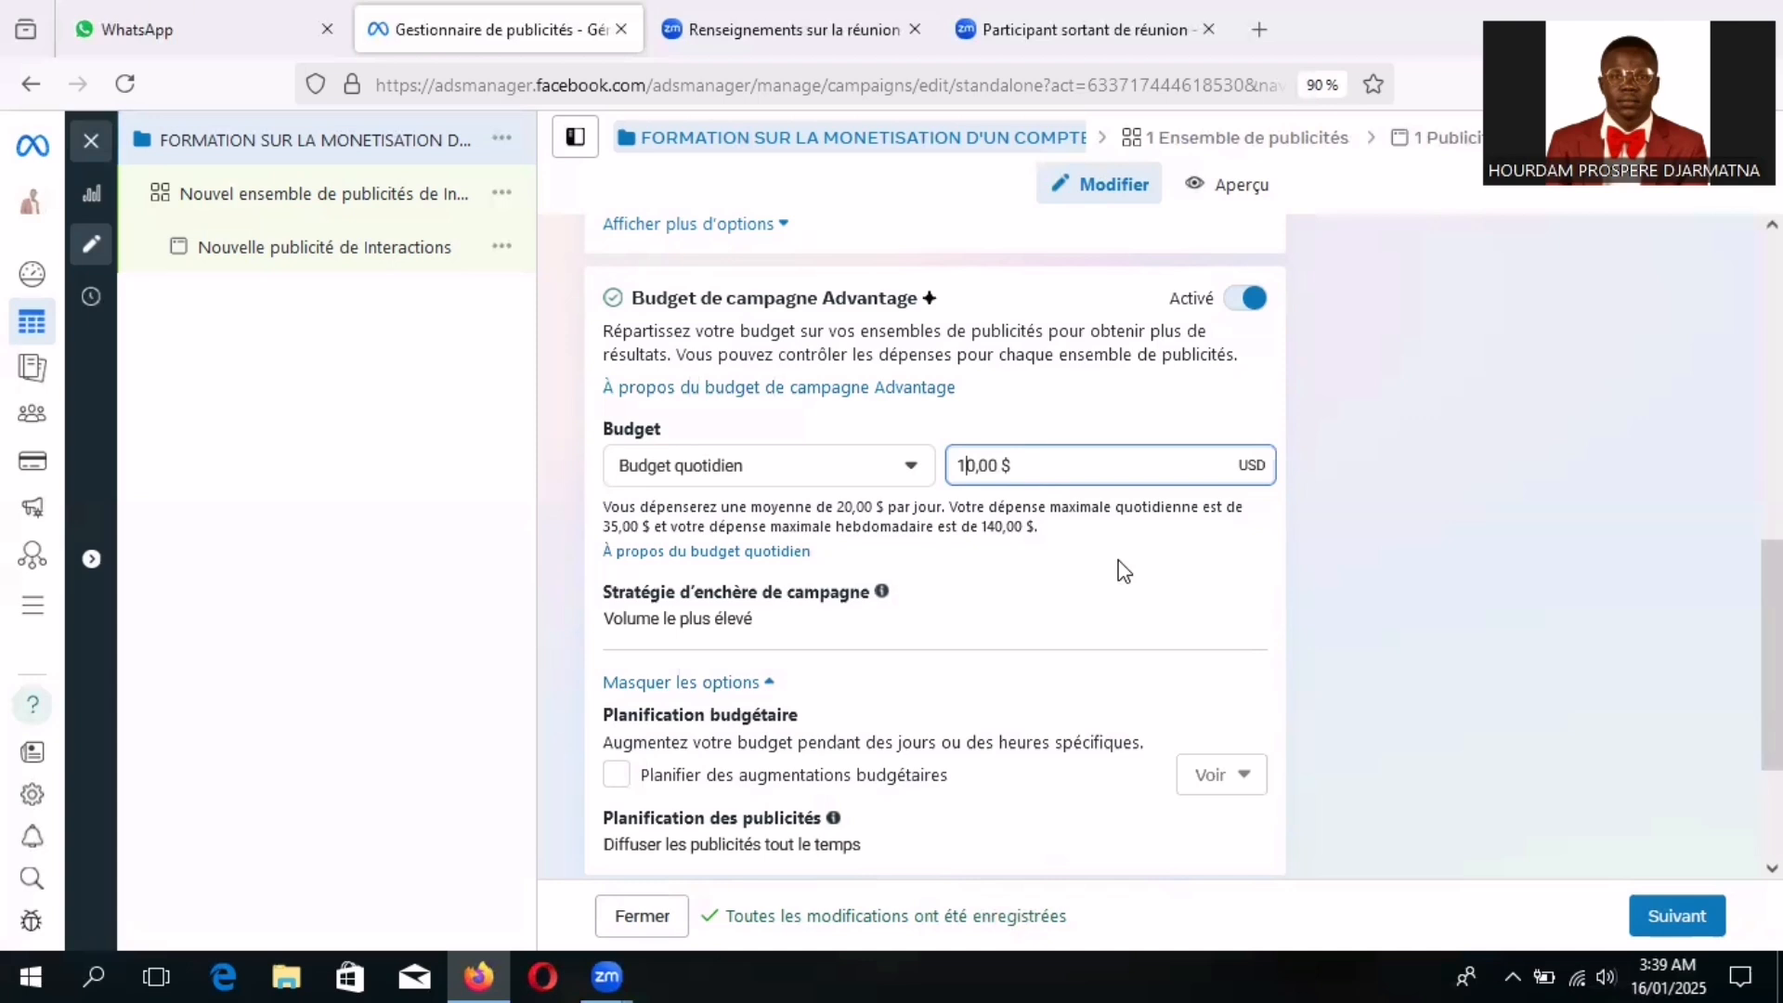
- Continue to the ad set and replace its default name with ENSEMBLE FORMATION SUR LA MONETISATION D'UN COMPTE TIKTOK ETANT EN AFRIQUE
click(1676, 925)
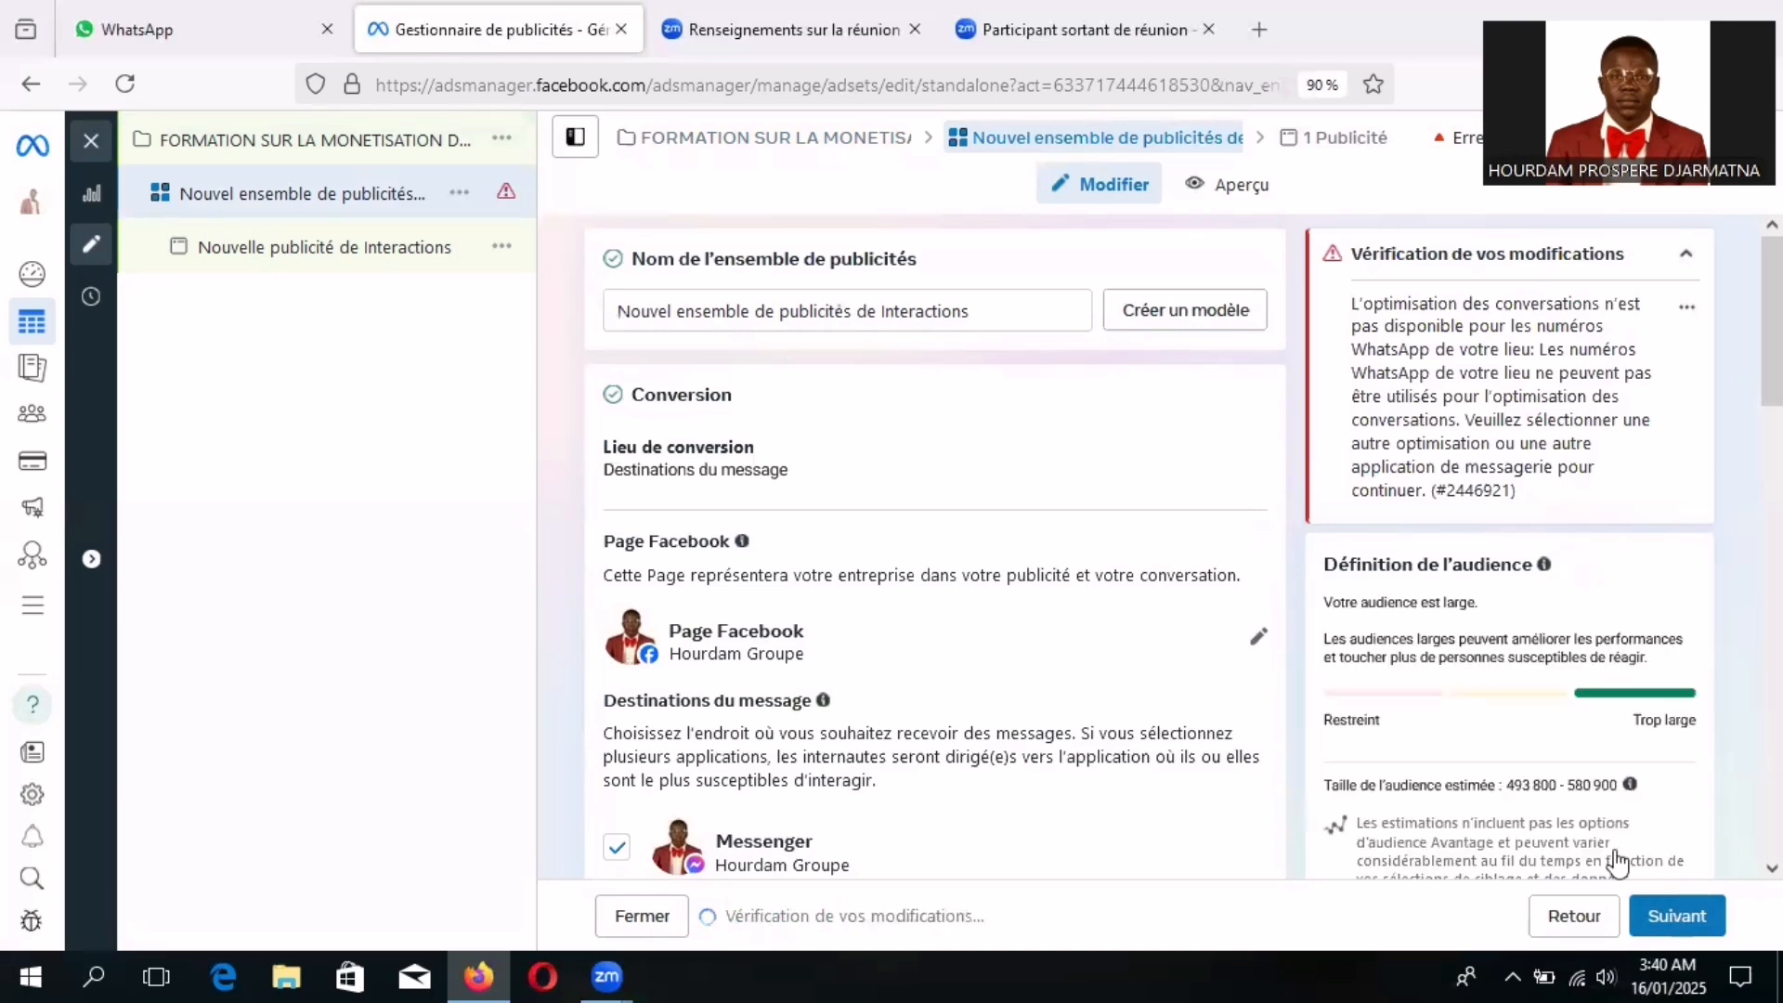
click(1004, 310)
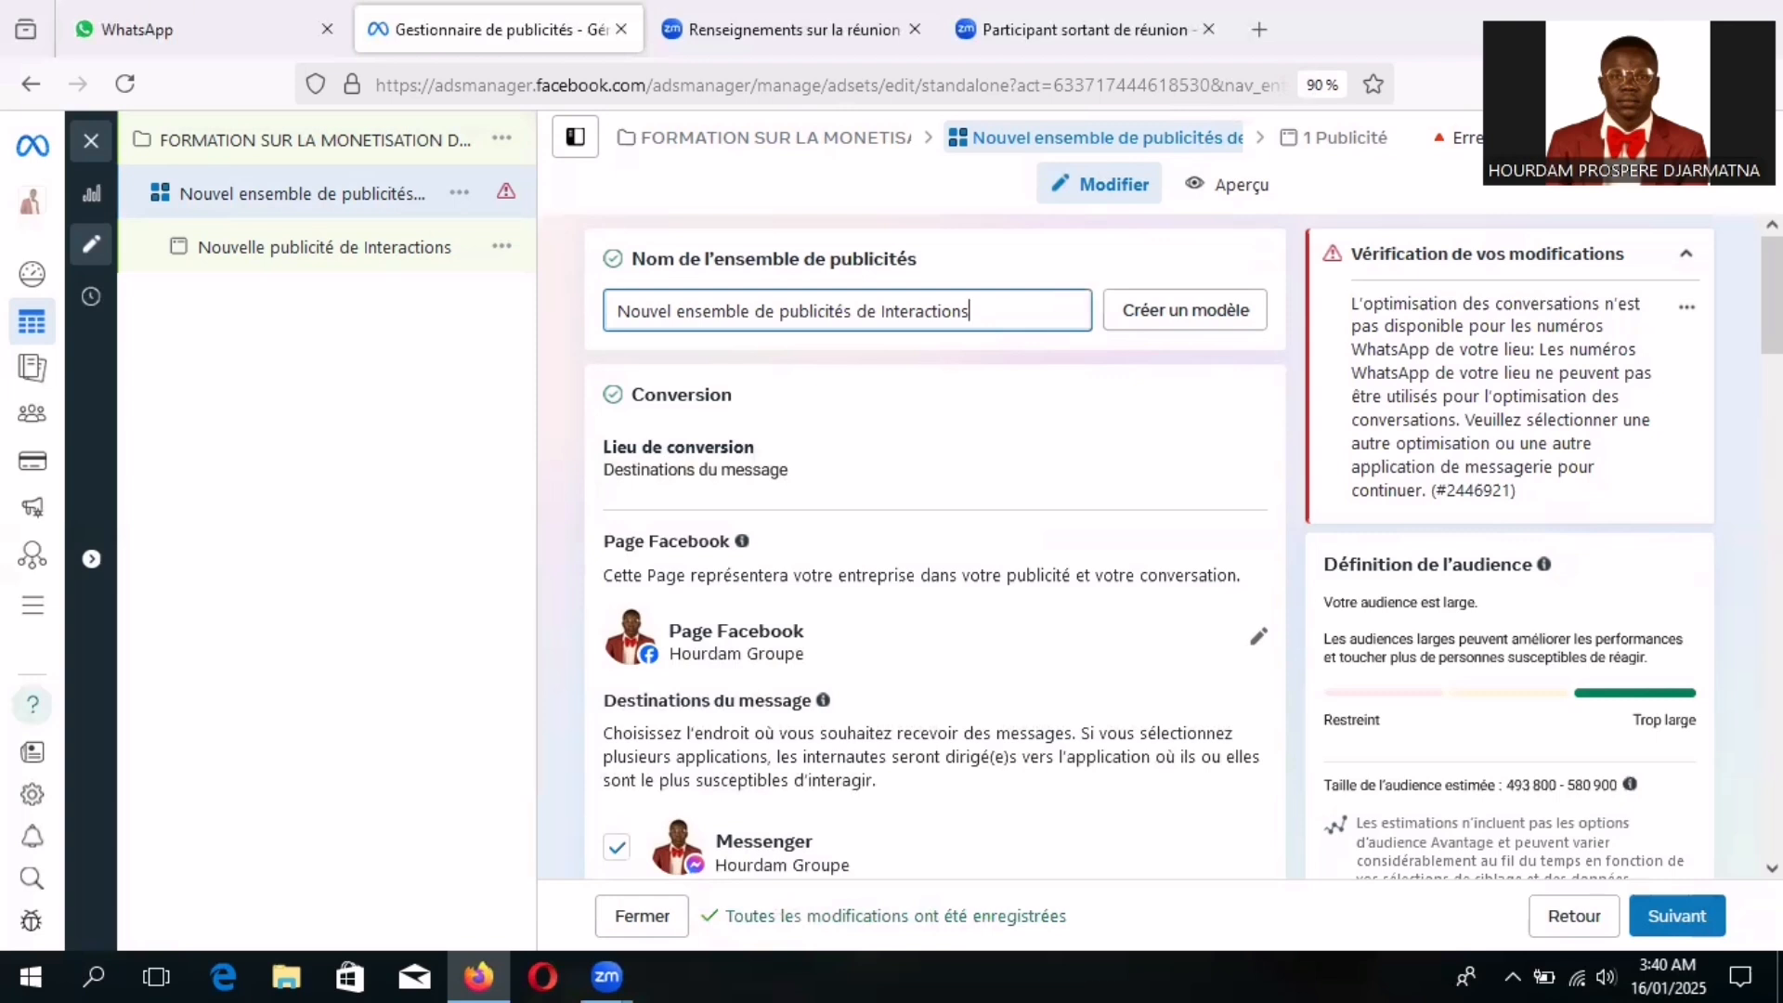
key(BackSpace)
key(BackSpace)
key(BackSpace)
key(BackSpace)
key(BackSpace)
key(BackSpace)
key(BackSpace)
key(BackSpace)
key(BackSpace)
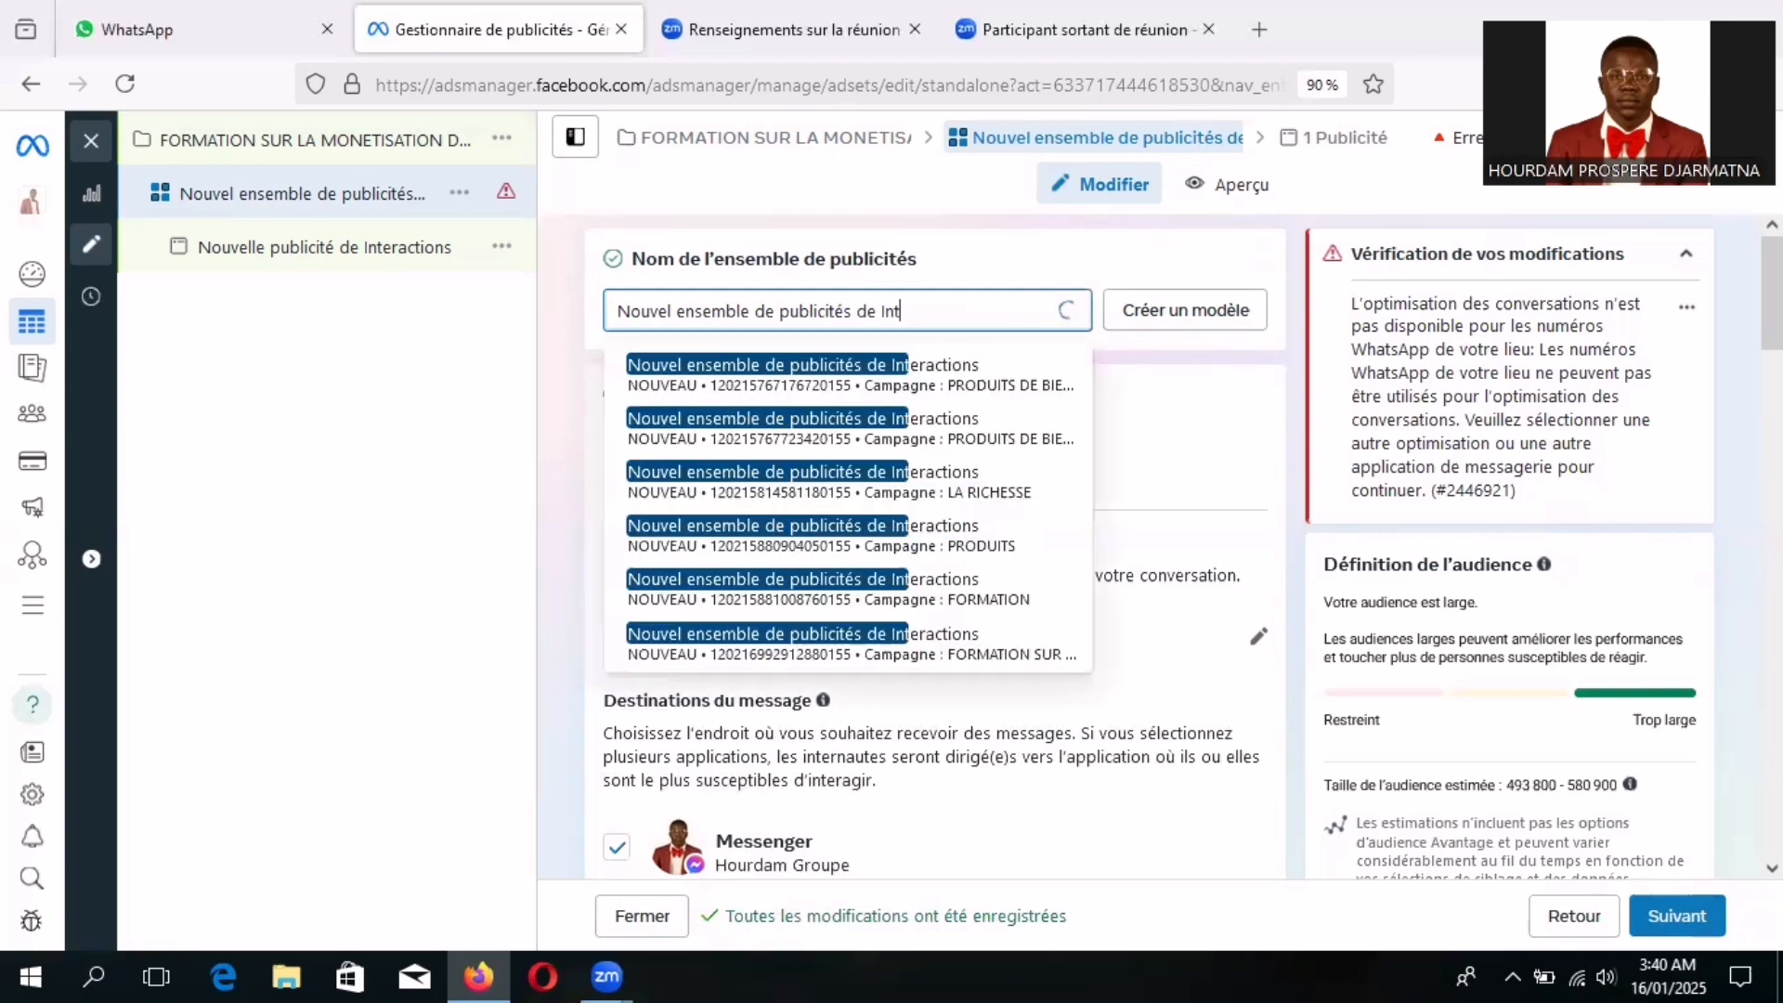
key(BackSpace)
key(BackSpace)
key(BackSpace)
key(BackSpace)
key(BackSpace)
key(BackSpace)
key(BackSpace)
key(BackSpace)
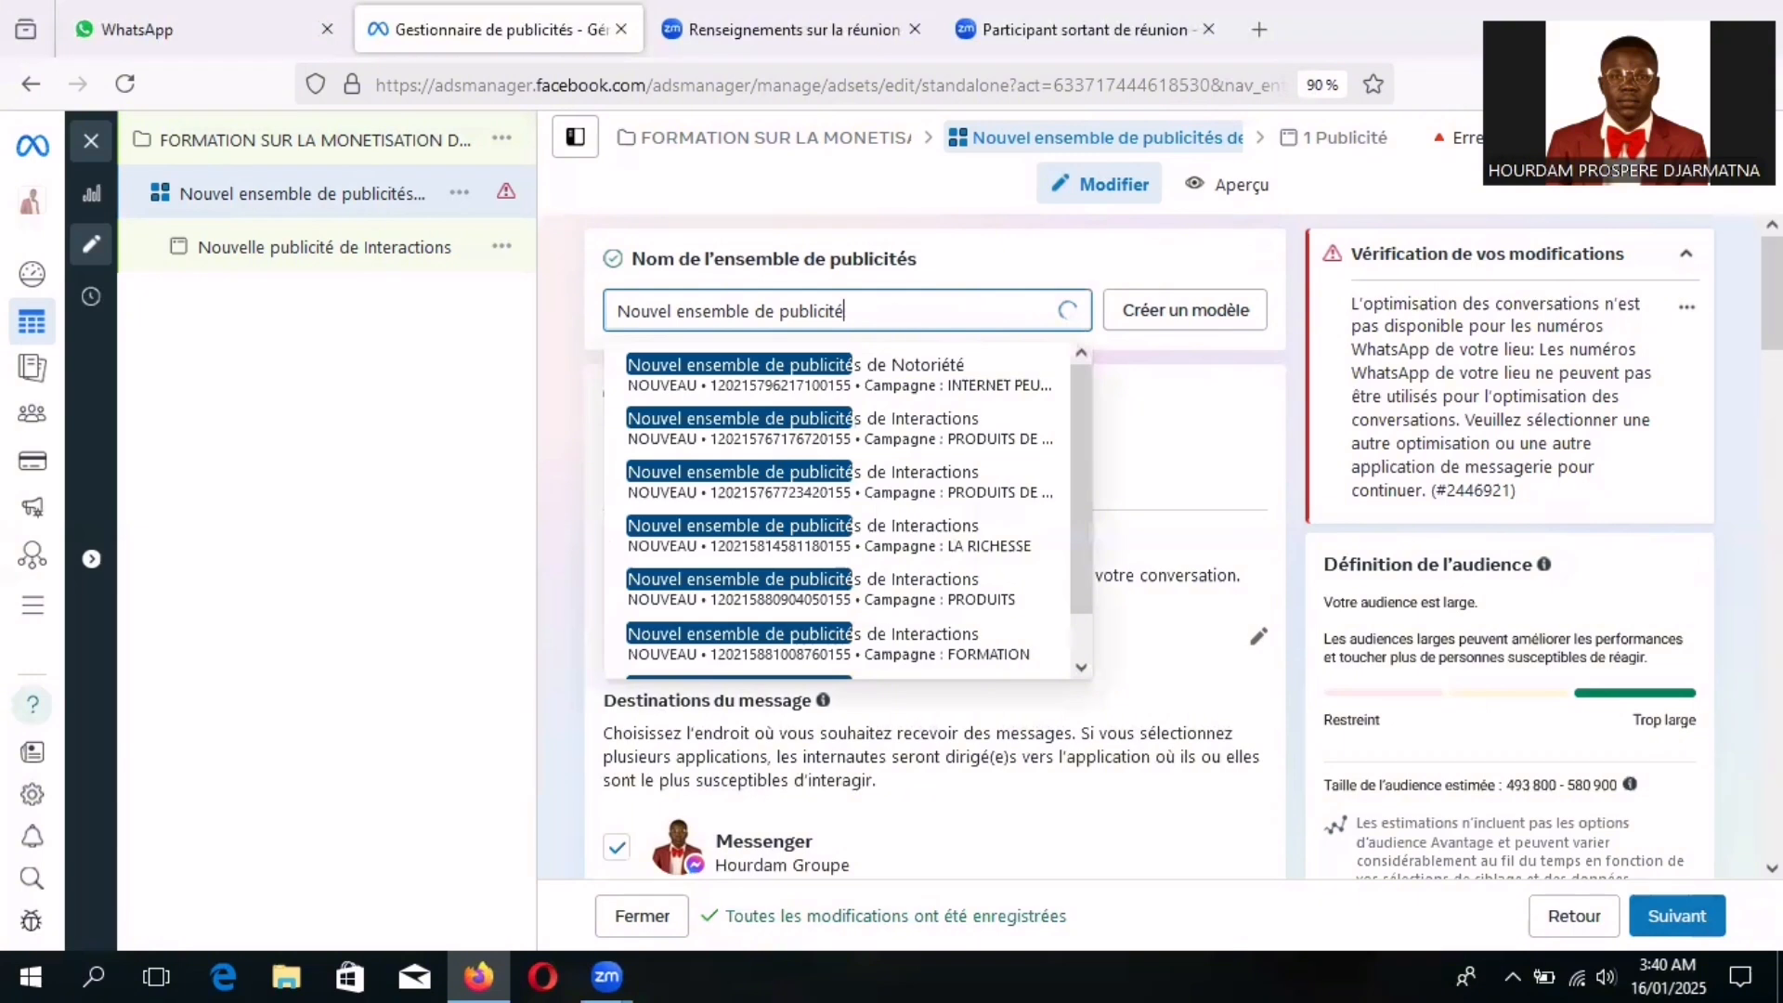
key(BackSpace)
key(BackSpace)
key(BackSpace)
key(BackSpace)
key(BackSpace)
key(BackSpace)
key(BackSpace)
key(BackSpace)
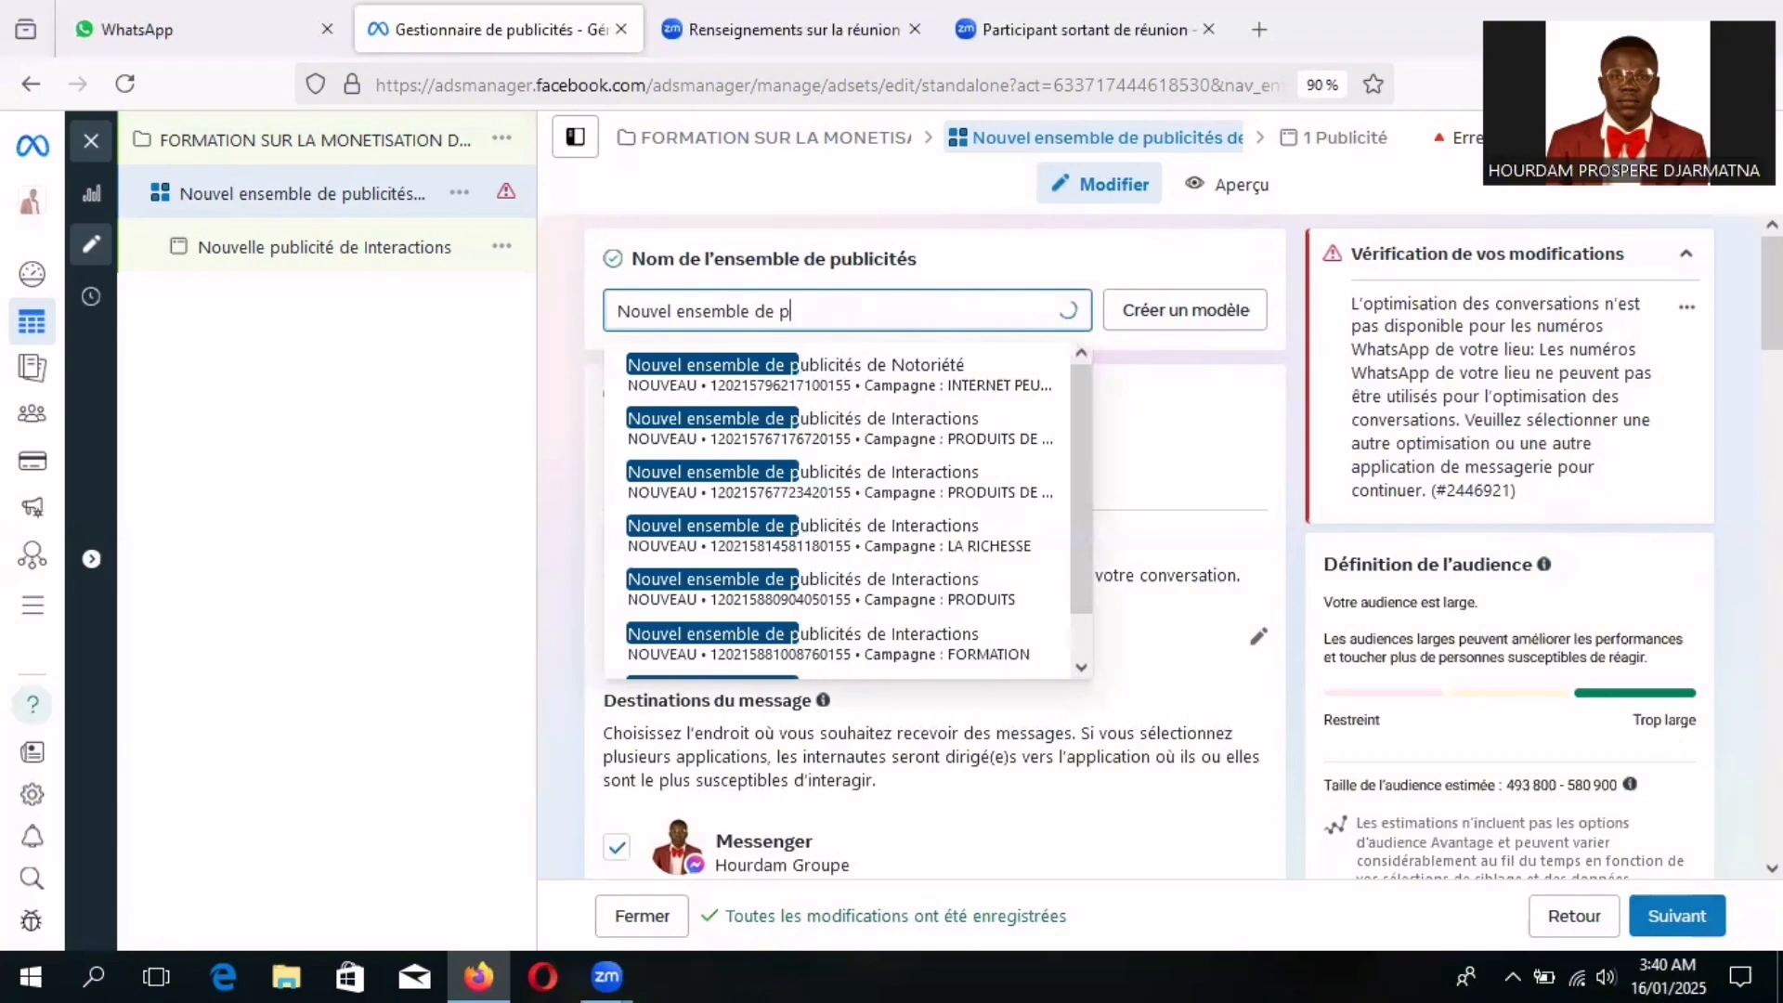
key(BackSpace)
key(BackSpace)
key(BackSpace)
key(BackSpace)
key(BackSpace)
key(BackSpace)
key(BackSpace)
key(BackSpace)
key(BackSpace)
key(BackSpace)
key(BackSpace)
key(BackSpace)
key(BackSpace)
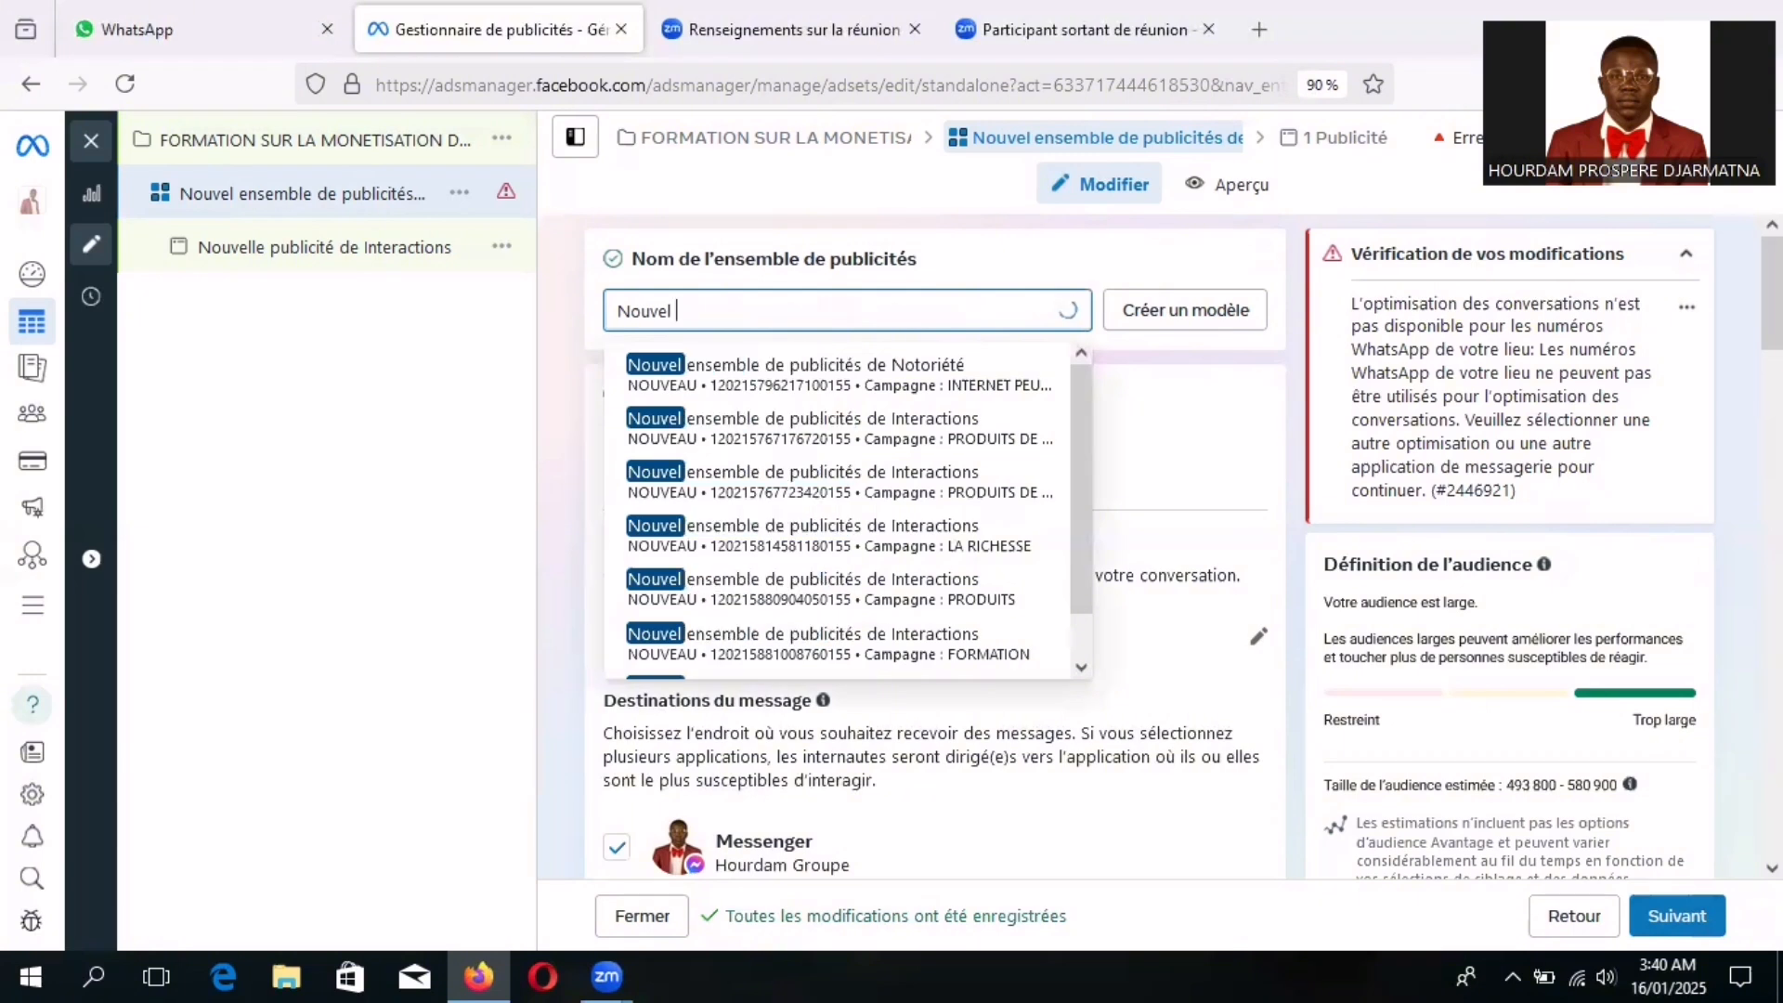
key(BackSpace)
key(BackSpace)
key(BackSpace)
key(BackSpace)
key(BackSpace)
key(BackSpace)
key(BackSpace)
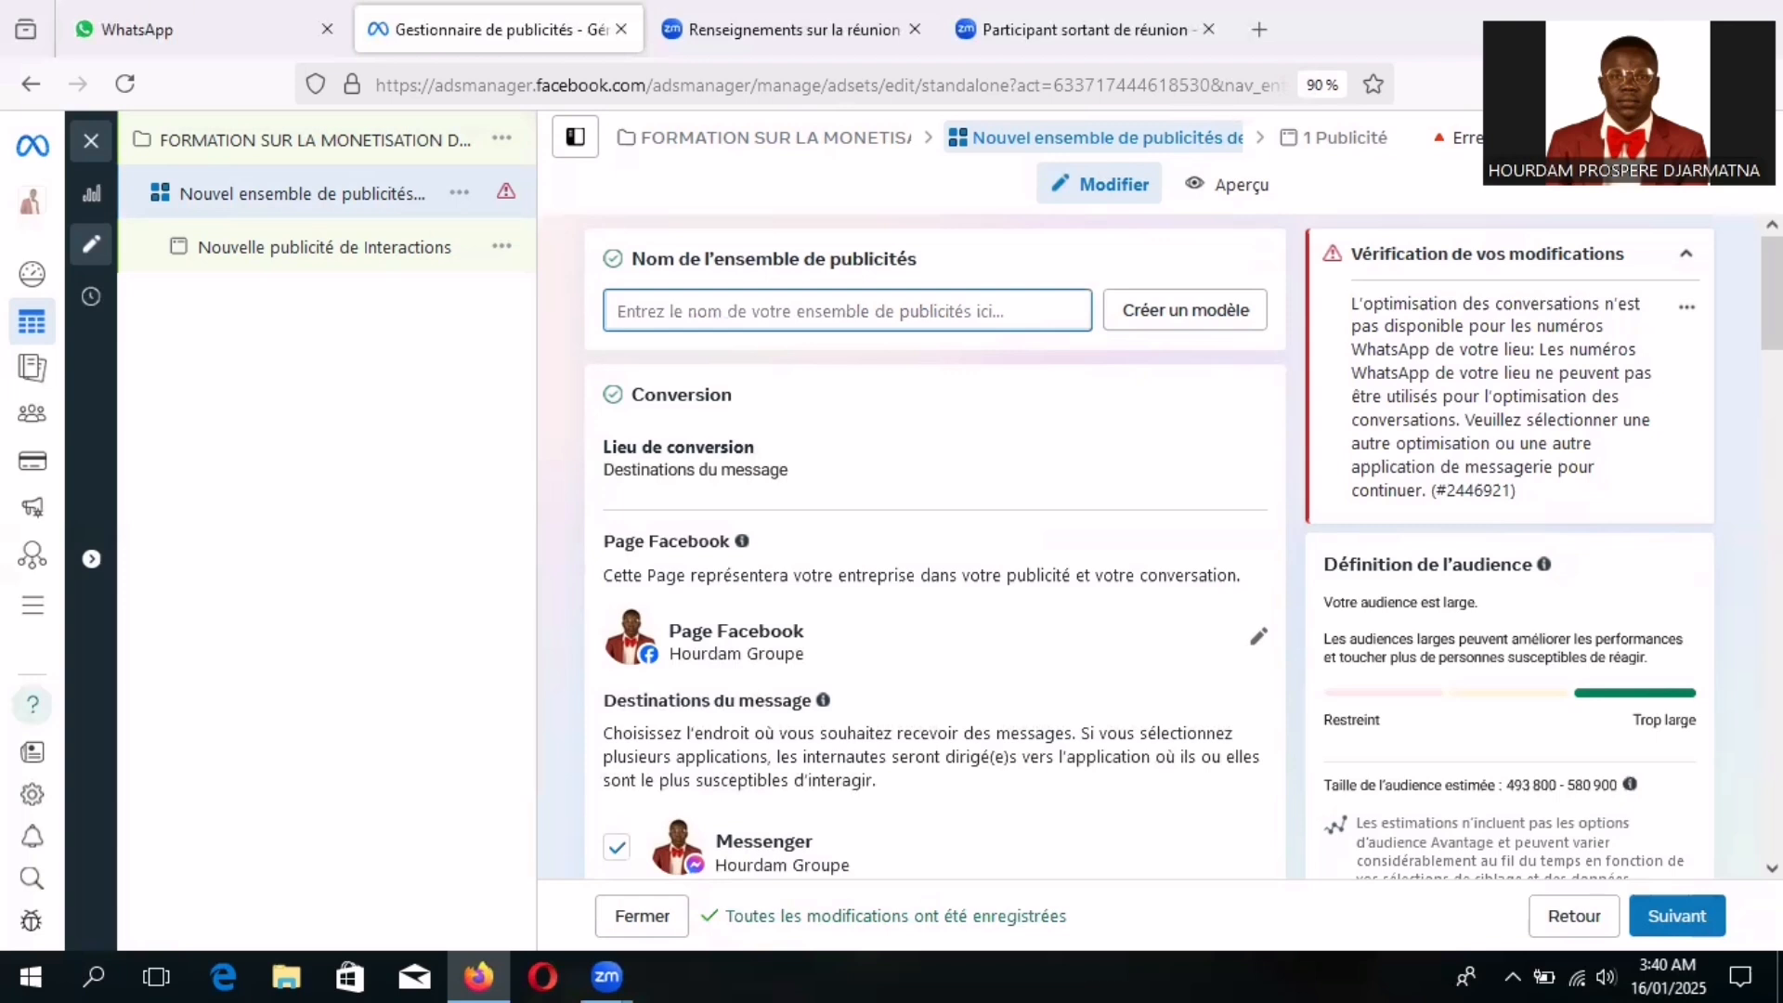
text(E)
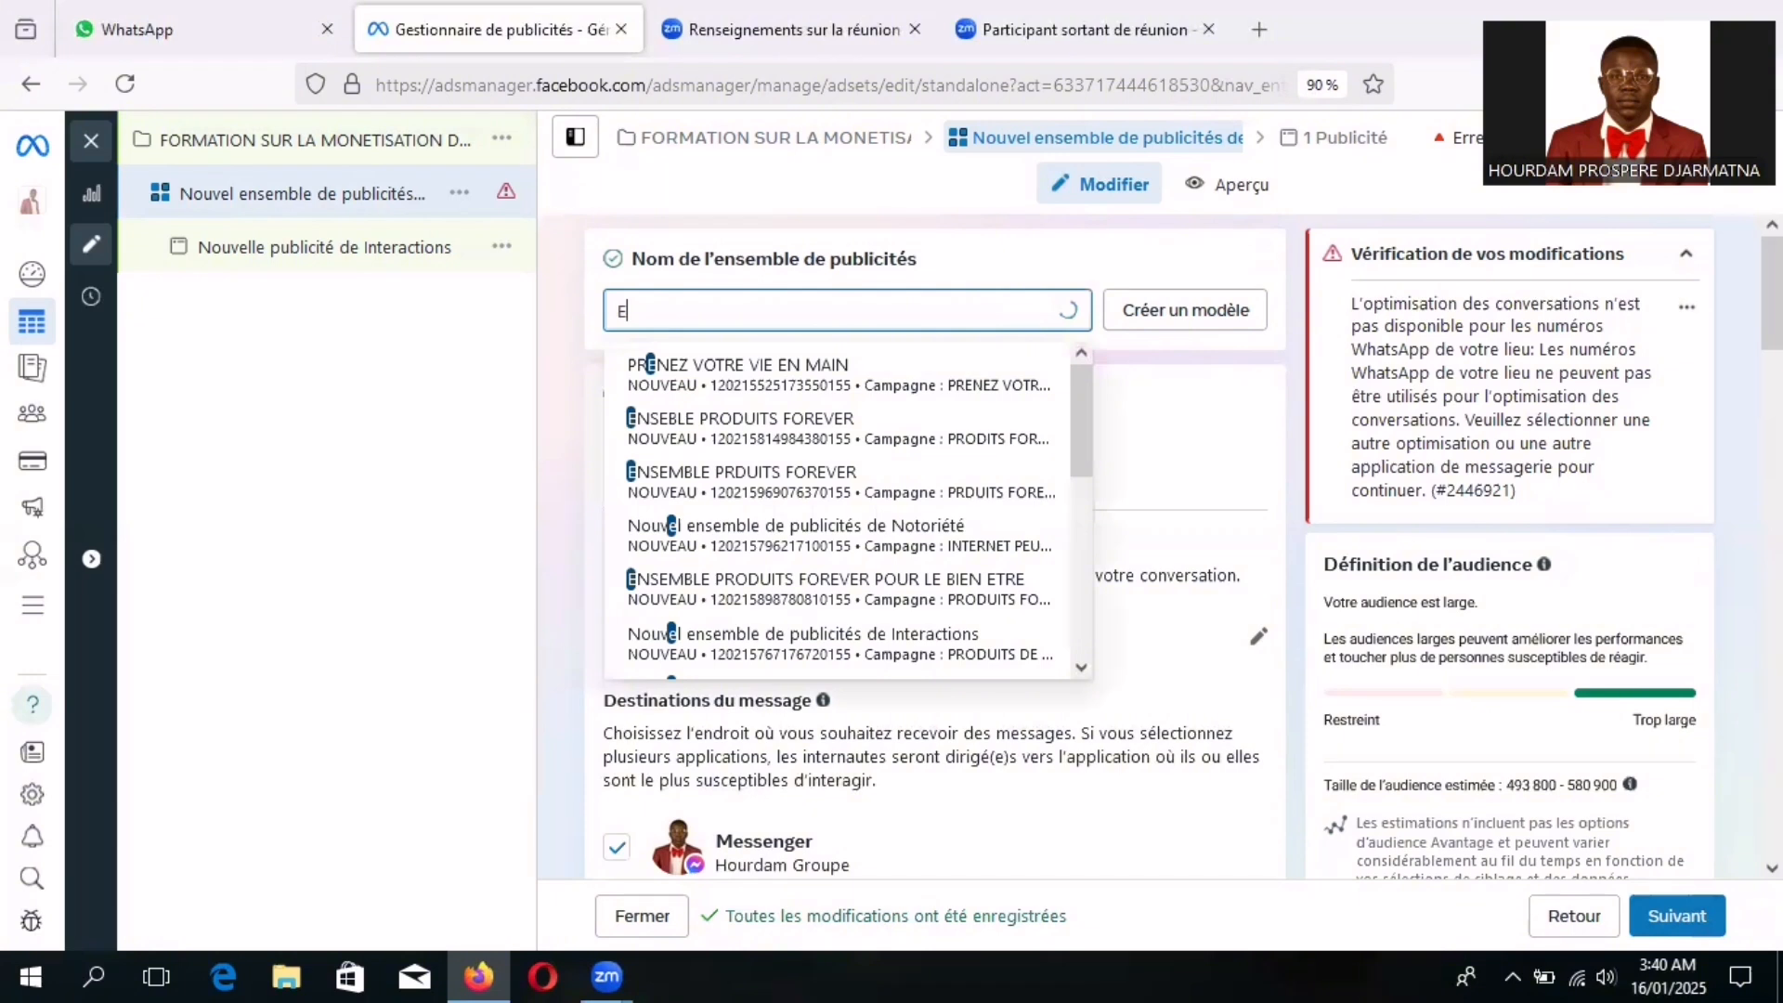
text(NS)
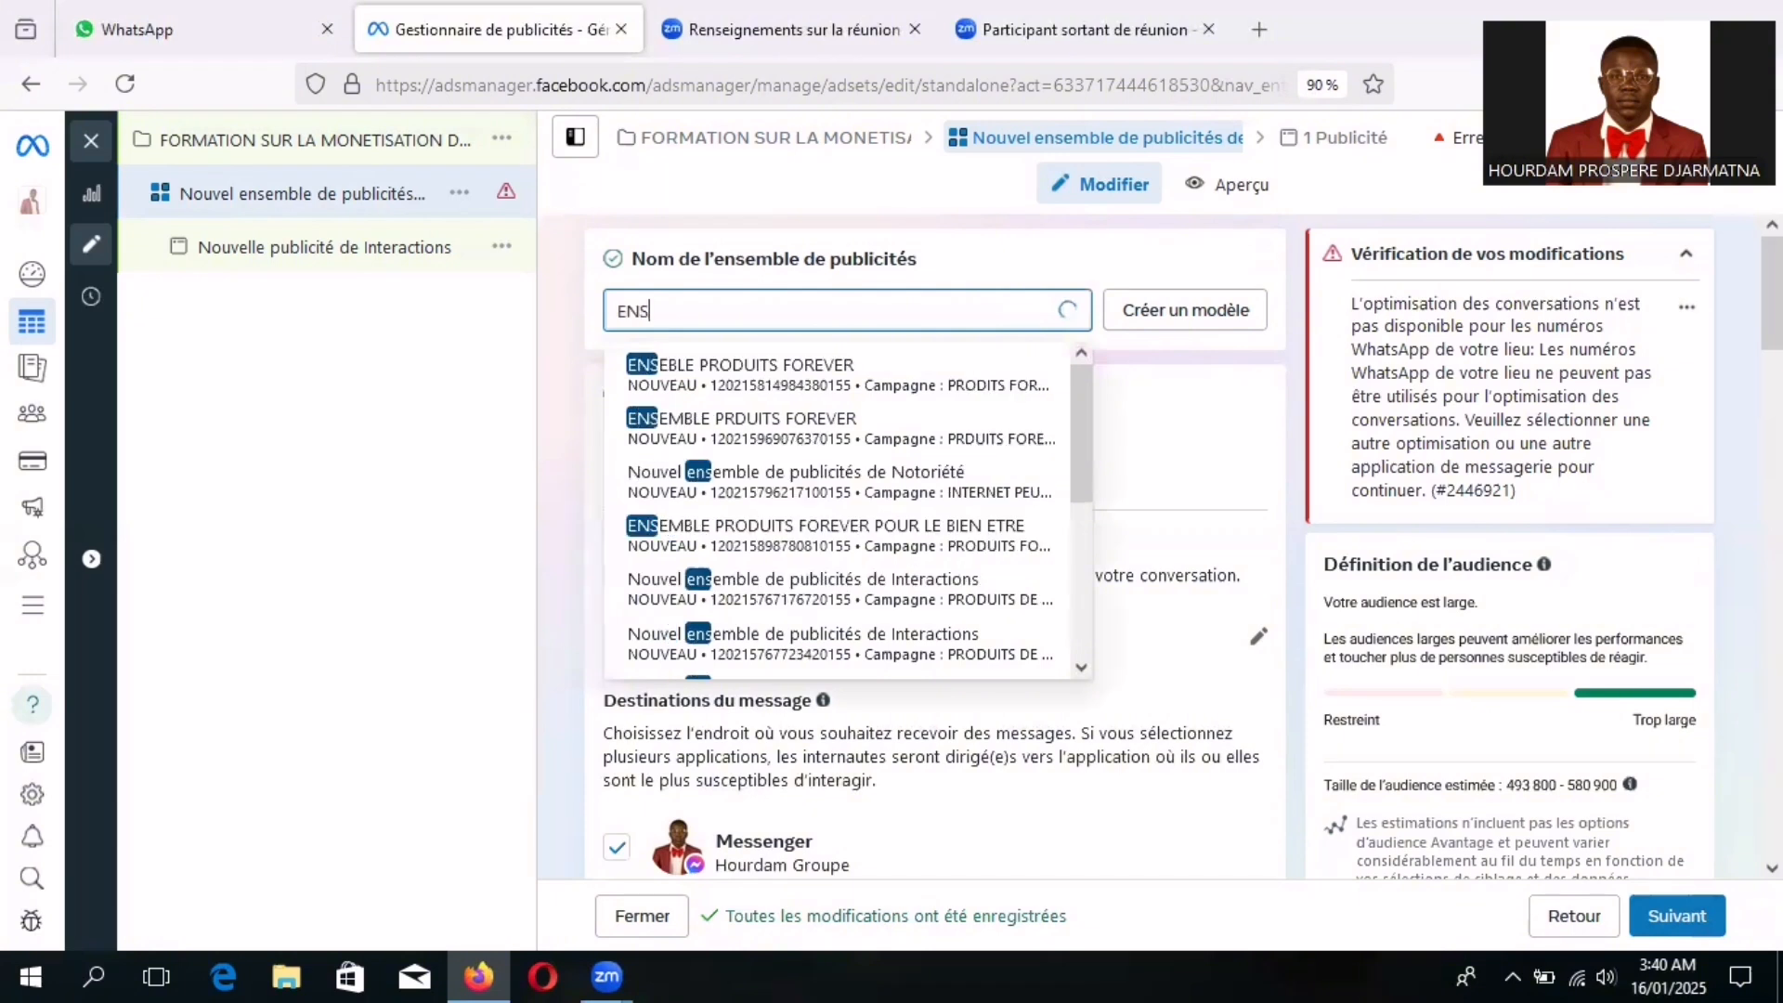
text(EMBLE)
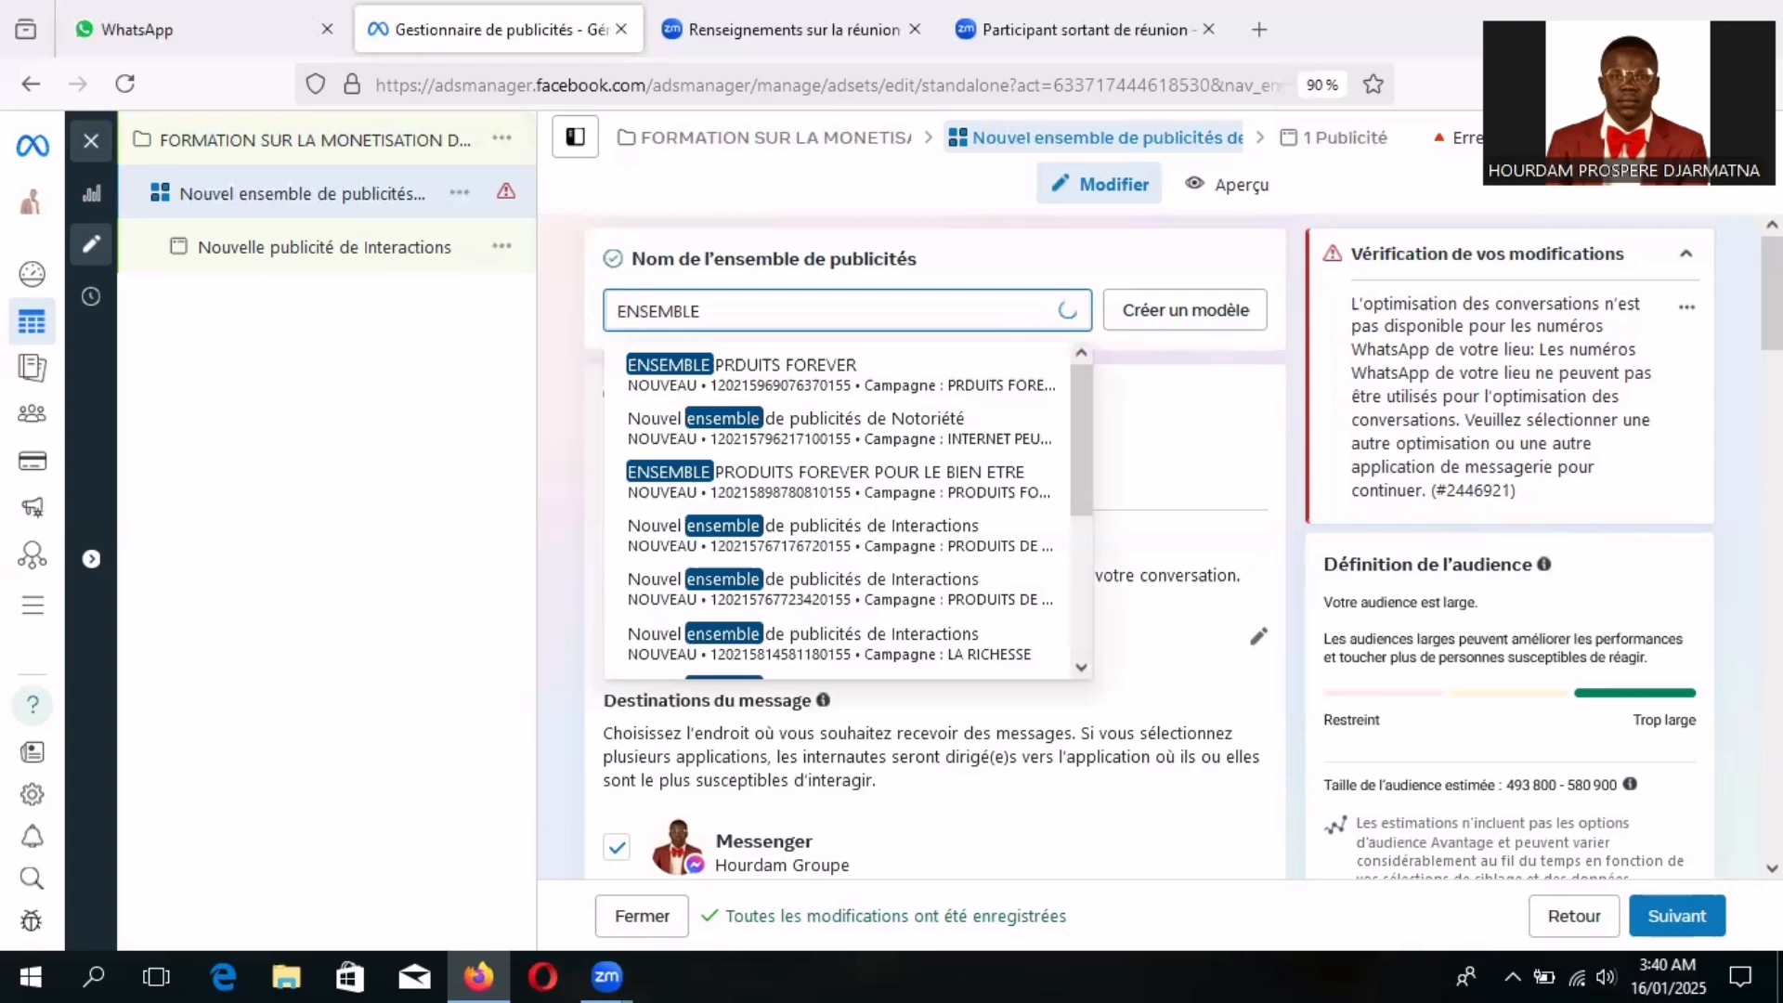
key(ctrl+v)
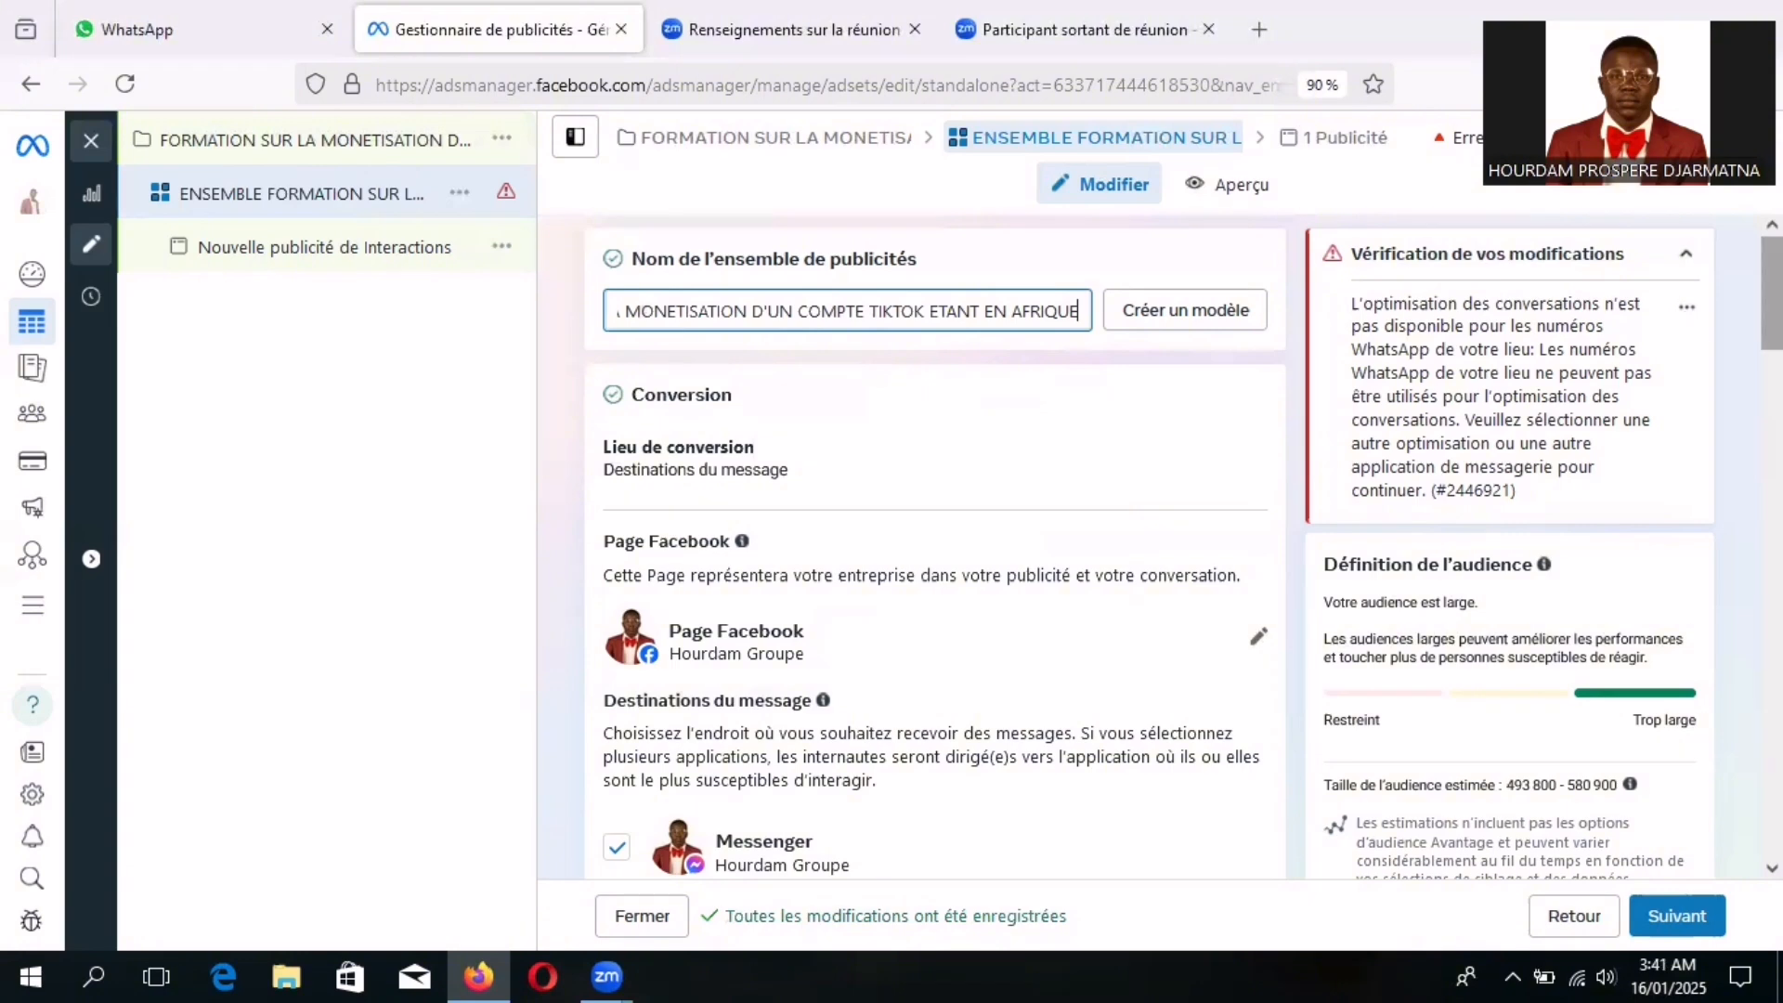
- Examine the ad set's Conversion section, including the Facebook Page and the Messenger, Instagram and WhatsApp message destinations
scroll(933, 548, down, 2)
scroll(934, 548, down, 1)
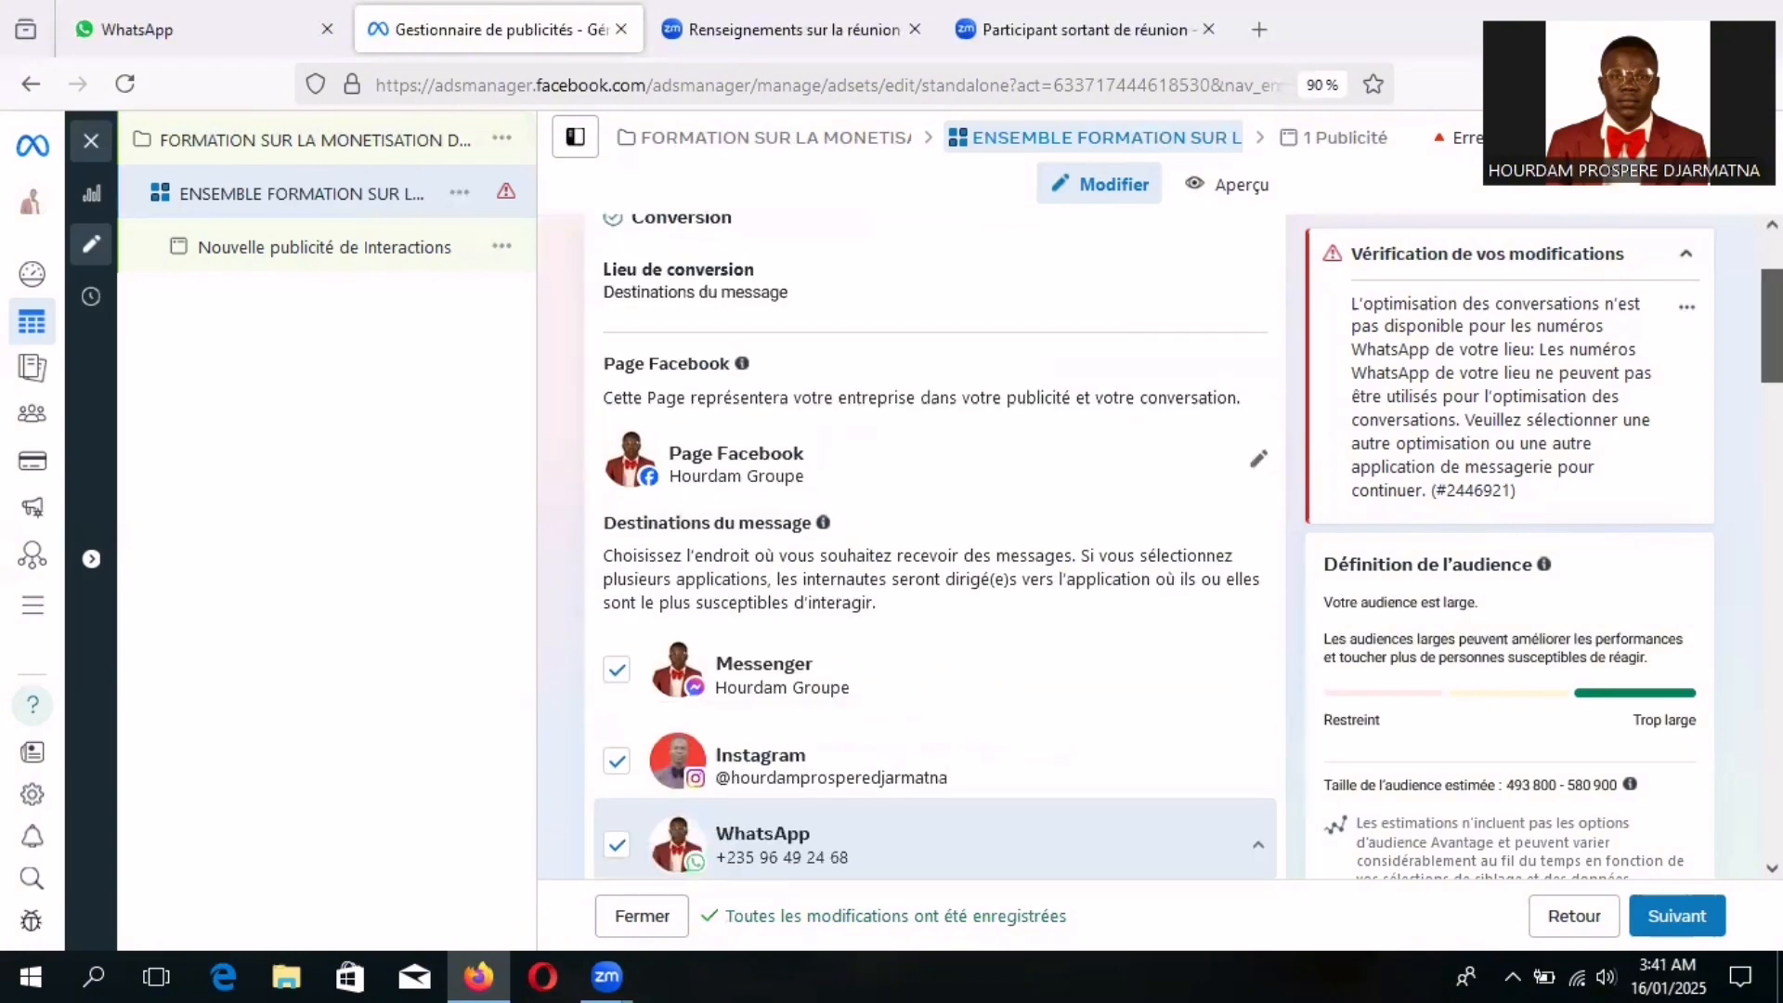
scroll(933, 548, up, 1)
scroll(933, 548, down, 1)
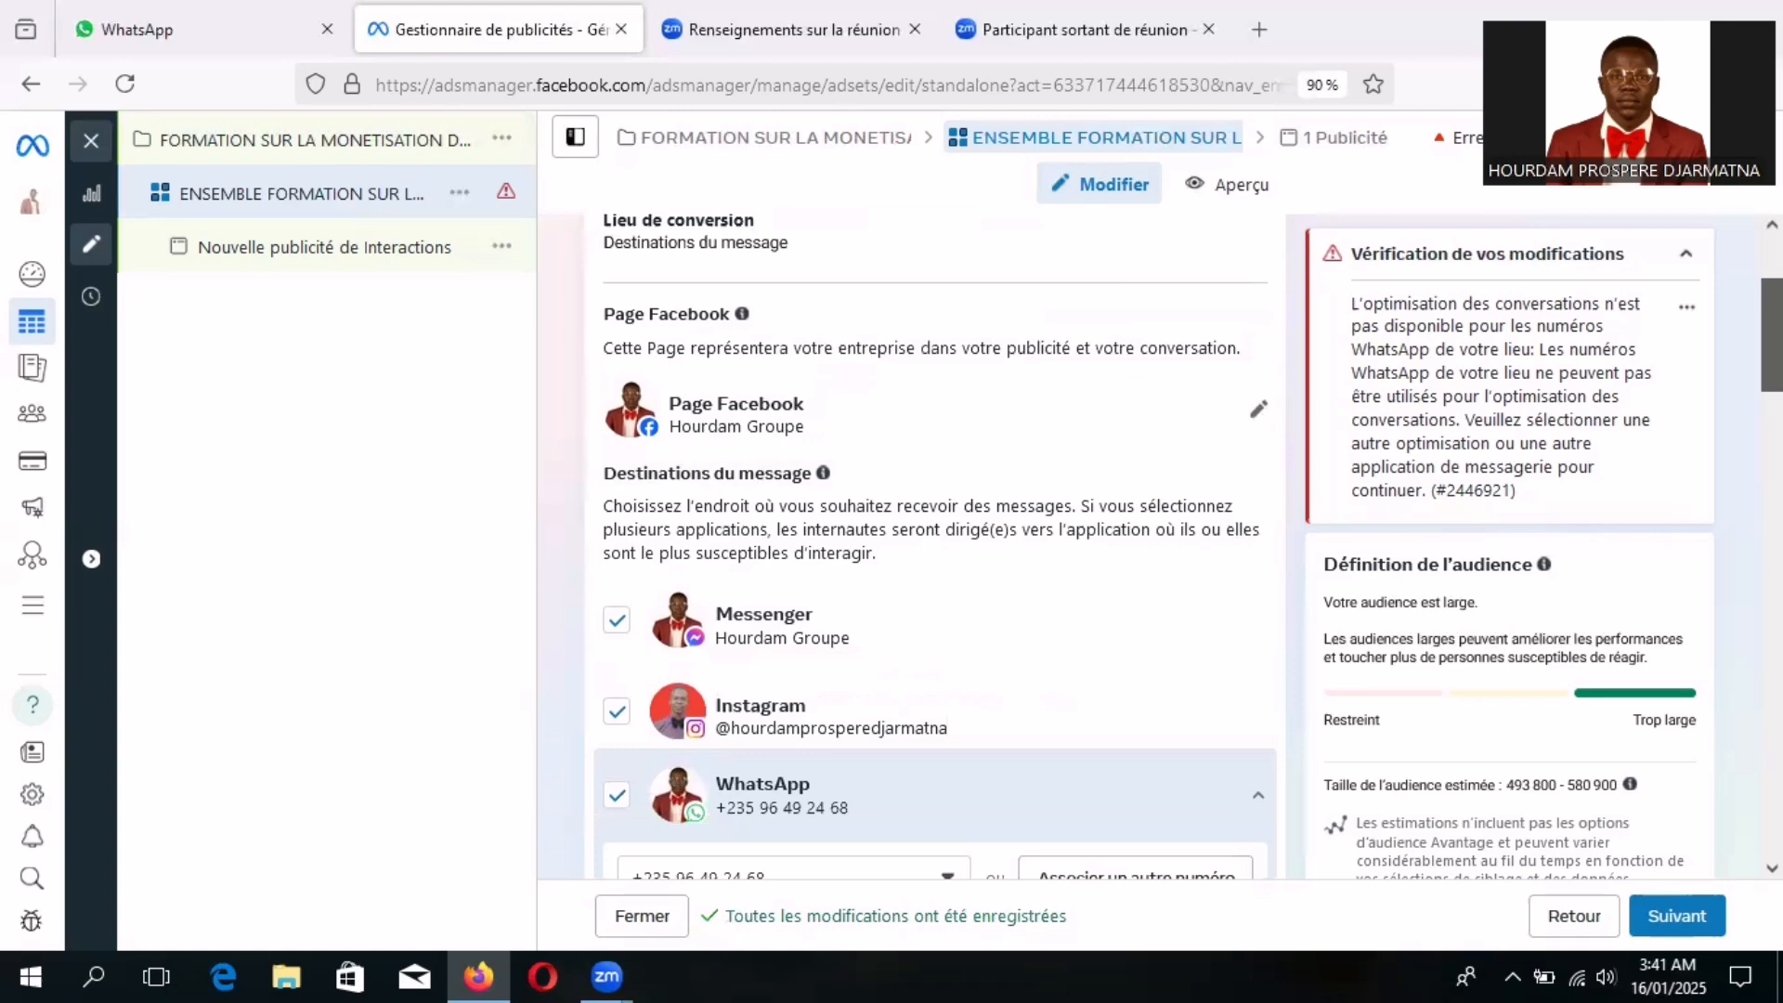
scroll(933, 548, down, 2)
scroll(933, 548, down, 1)
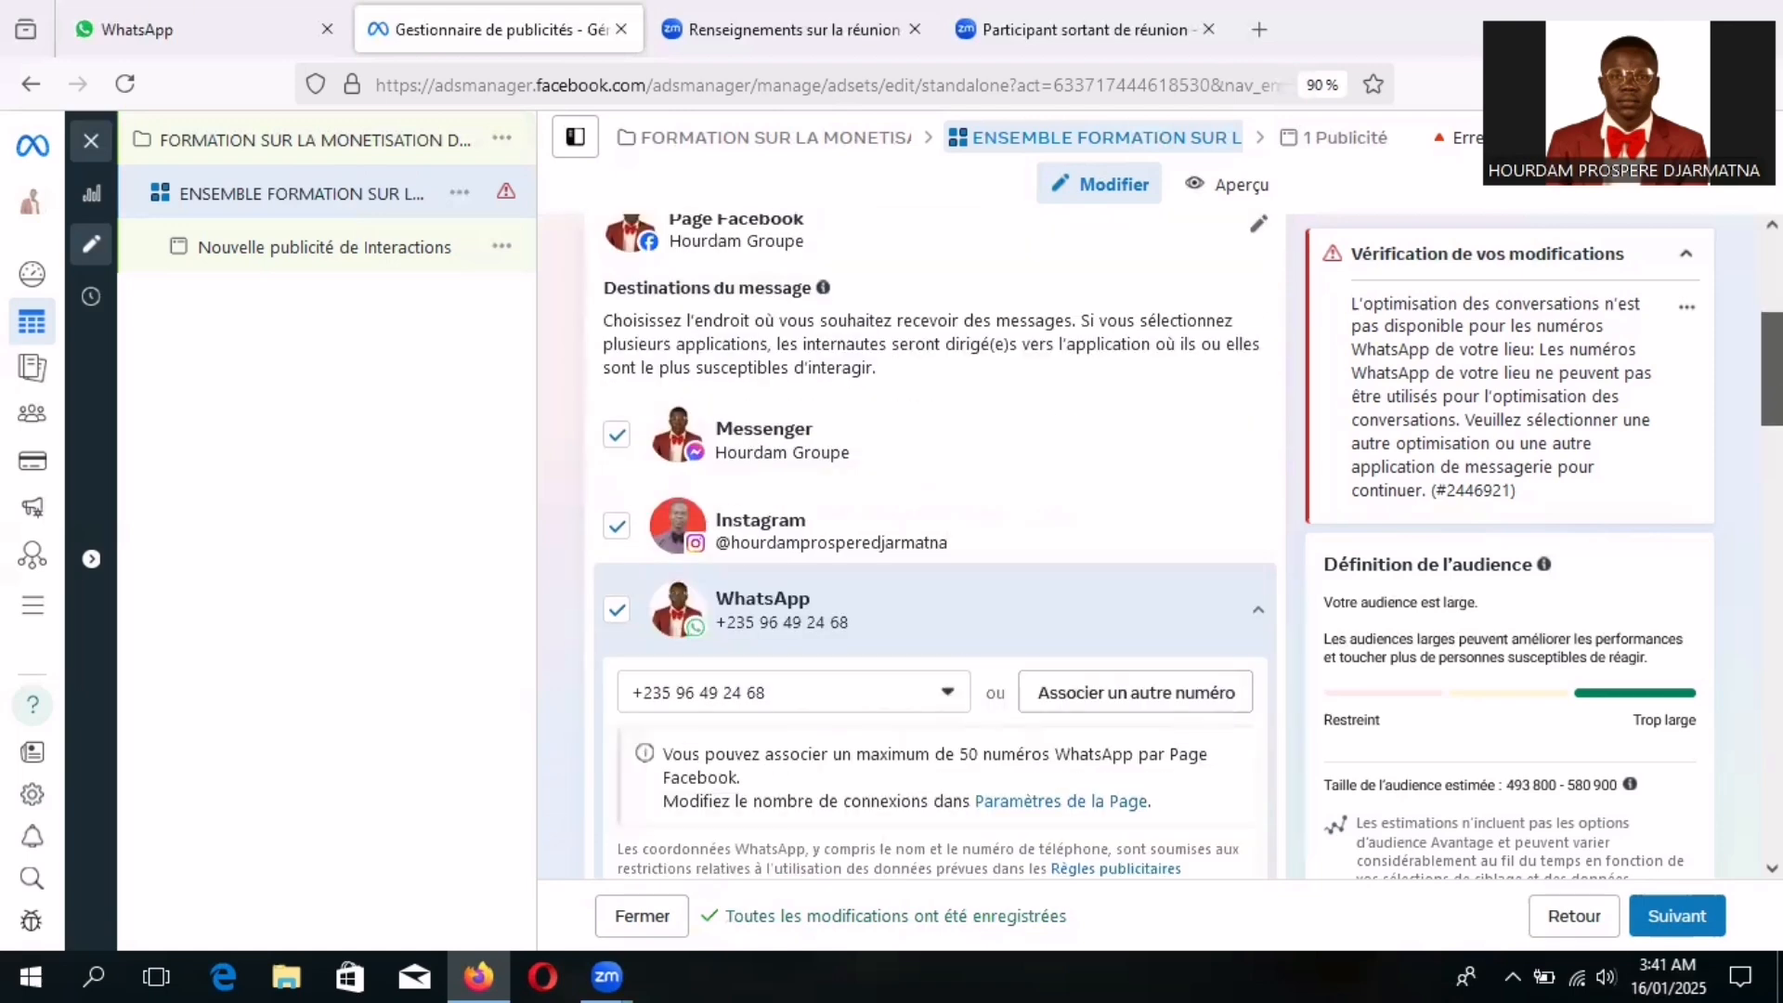
scroll(933, 548, down, 1)
scroll(933, 548, up, 5)
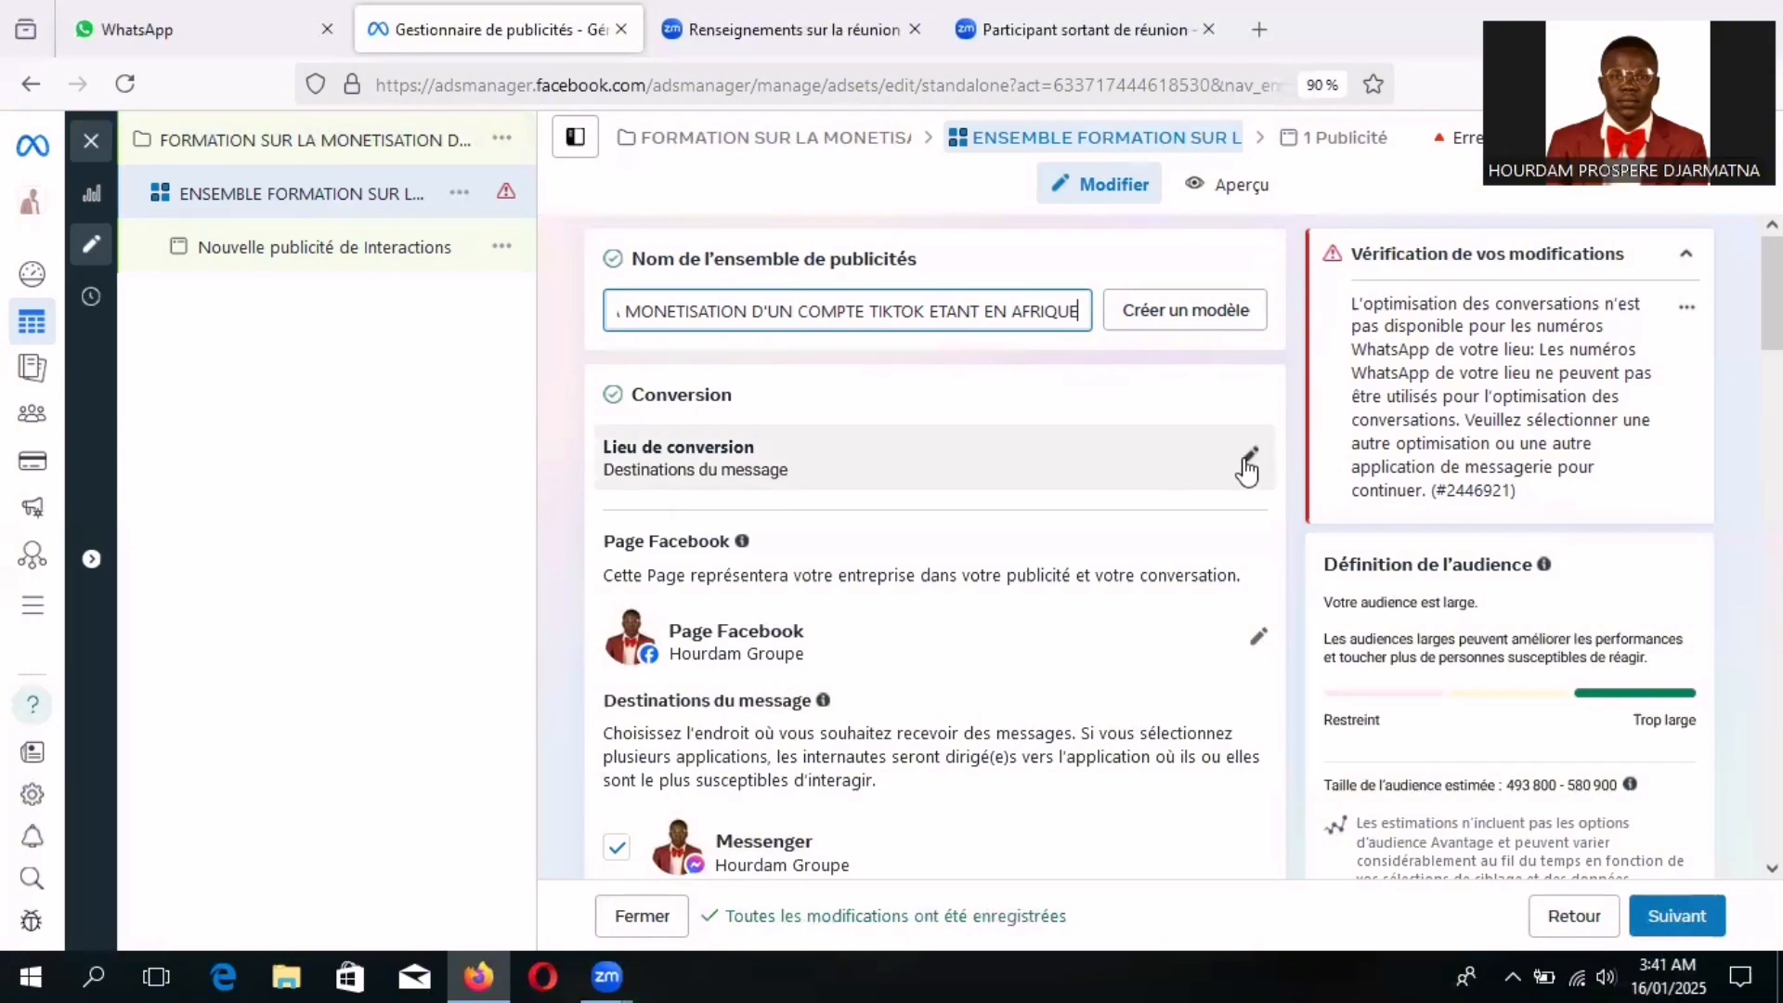
- Open the conversion location options, keep Destinations du message as the choice, and close the list
click(1249, 457)
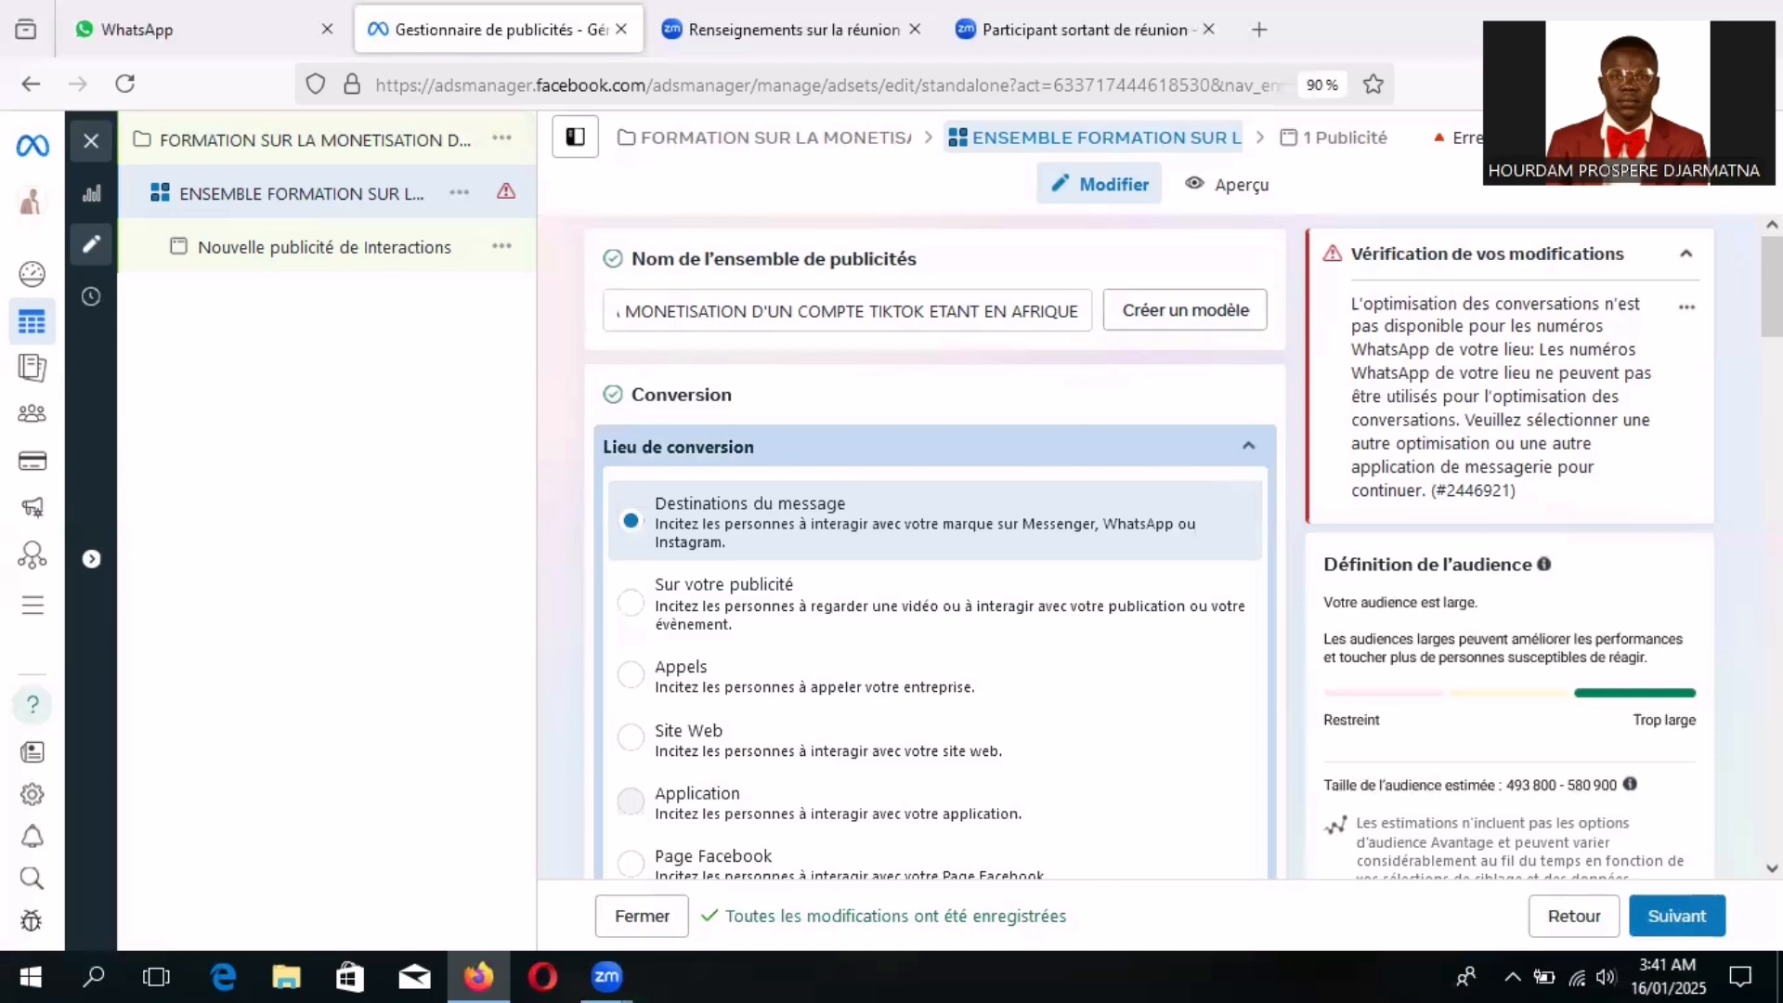
scroll(929, 557, down, 2)
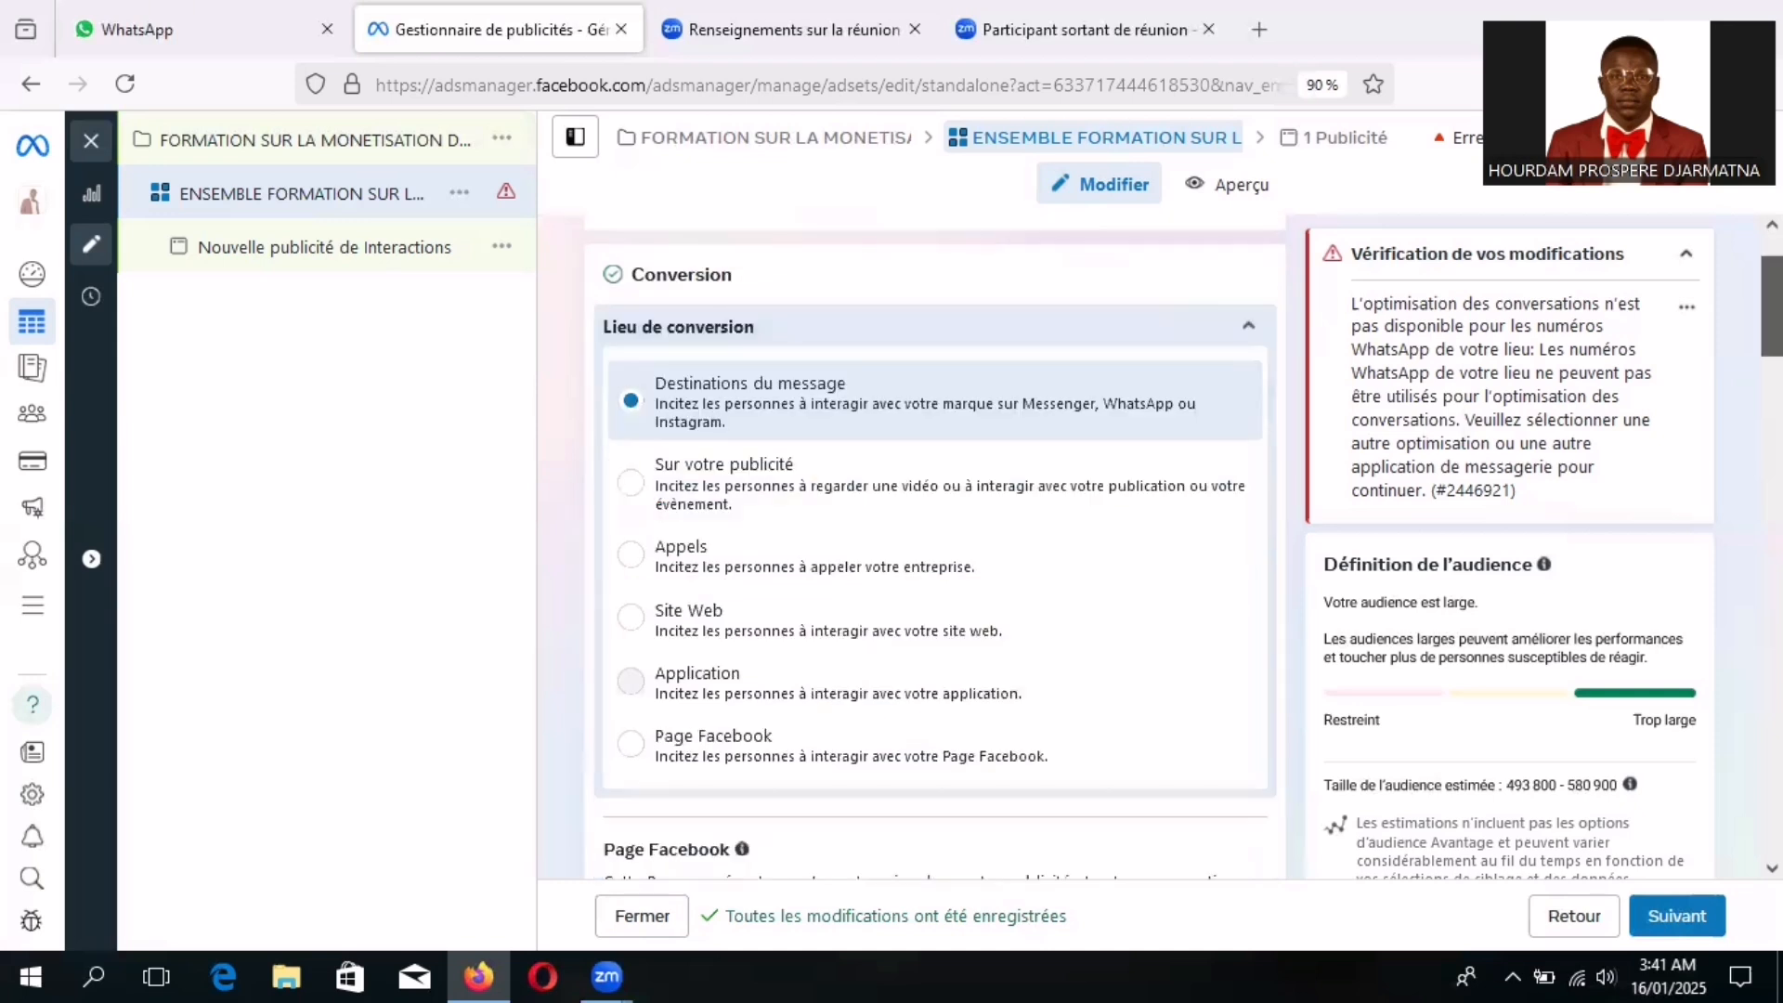
scroll(929, 557, down, 1)
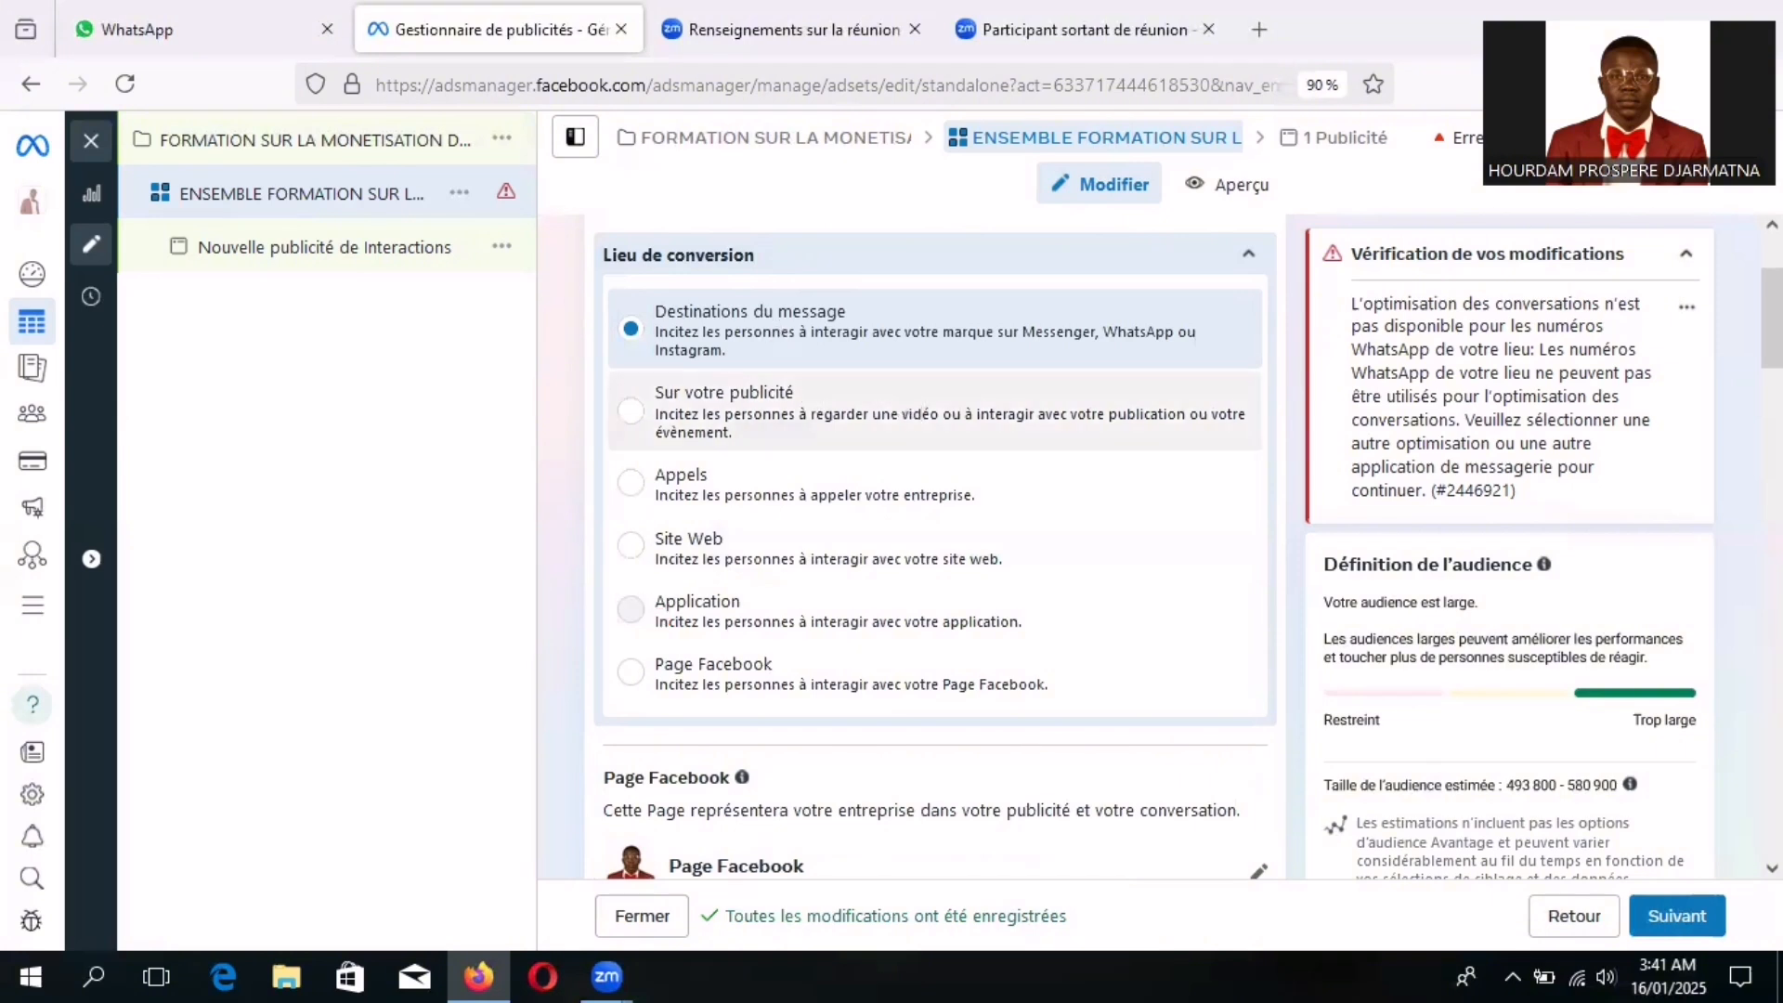
click(820, 346)
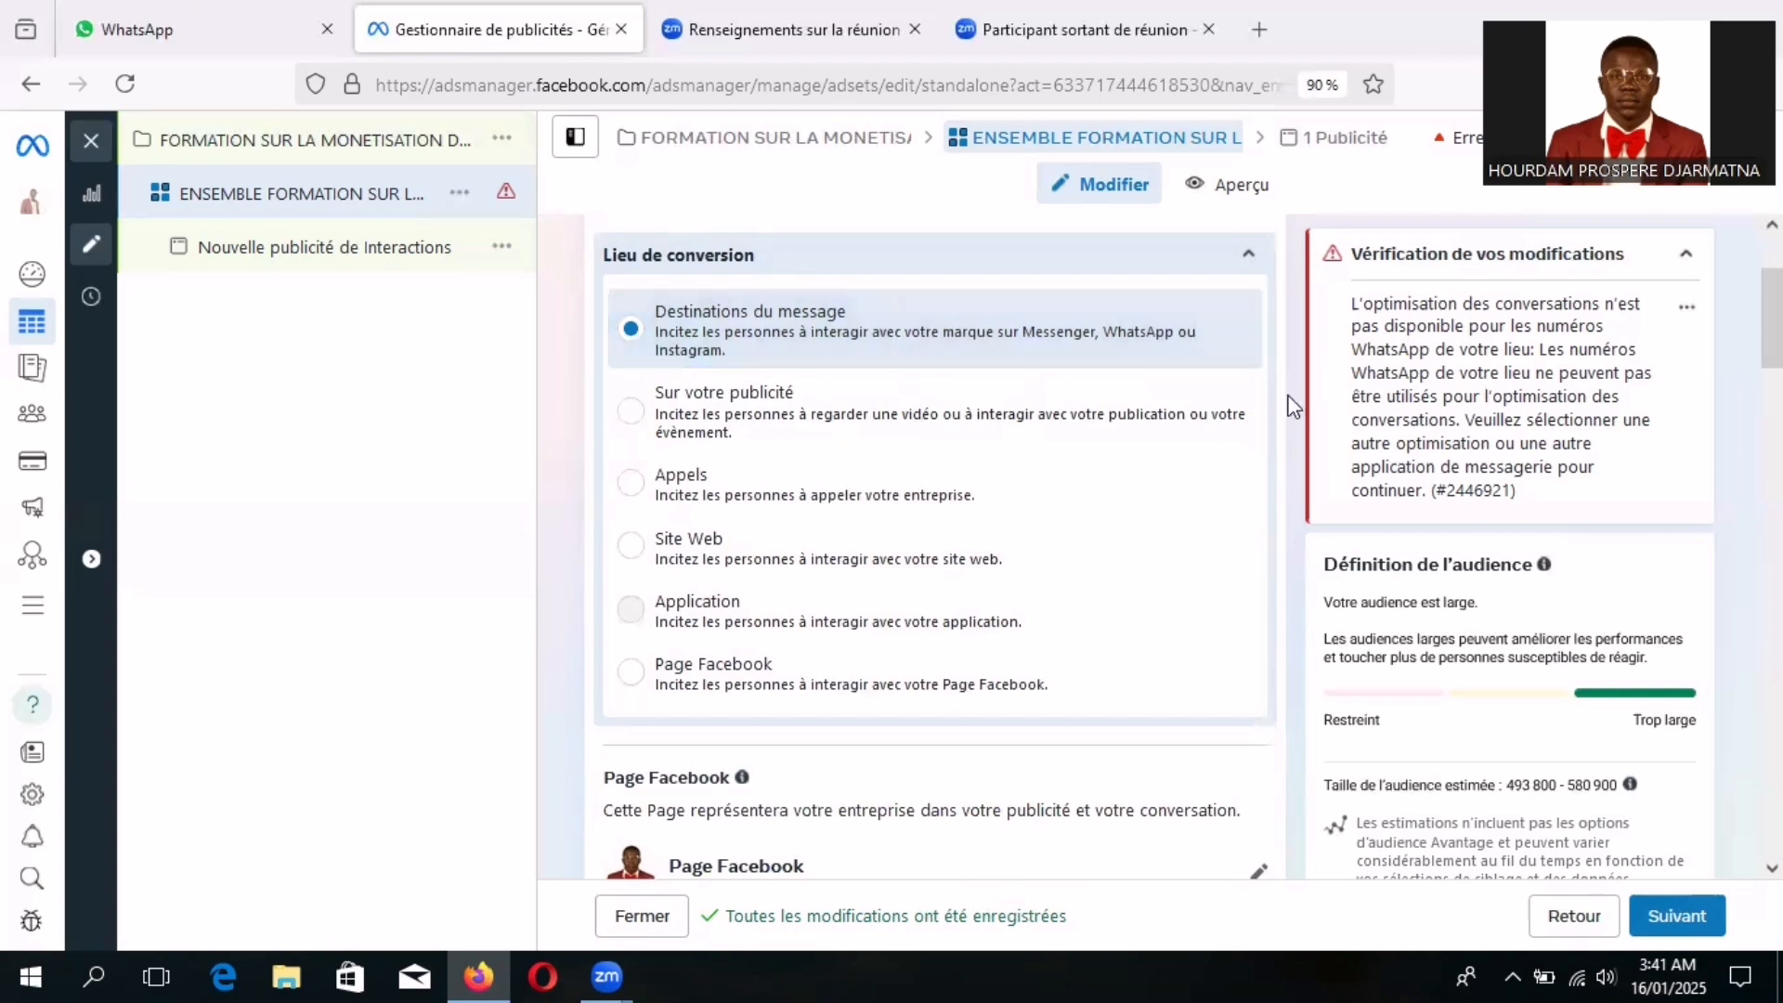
click(1253, 257)
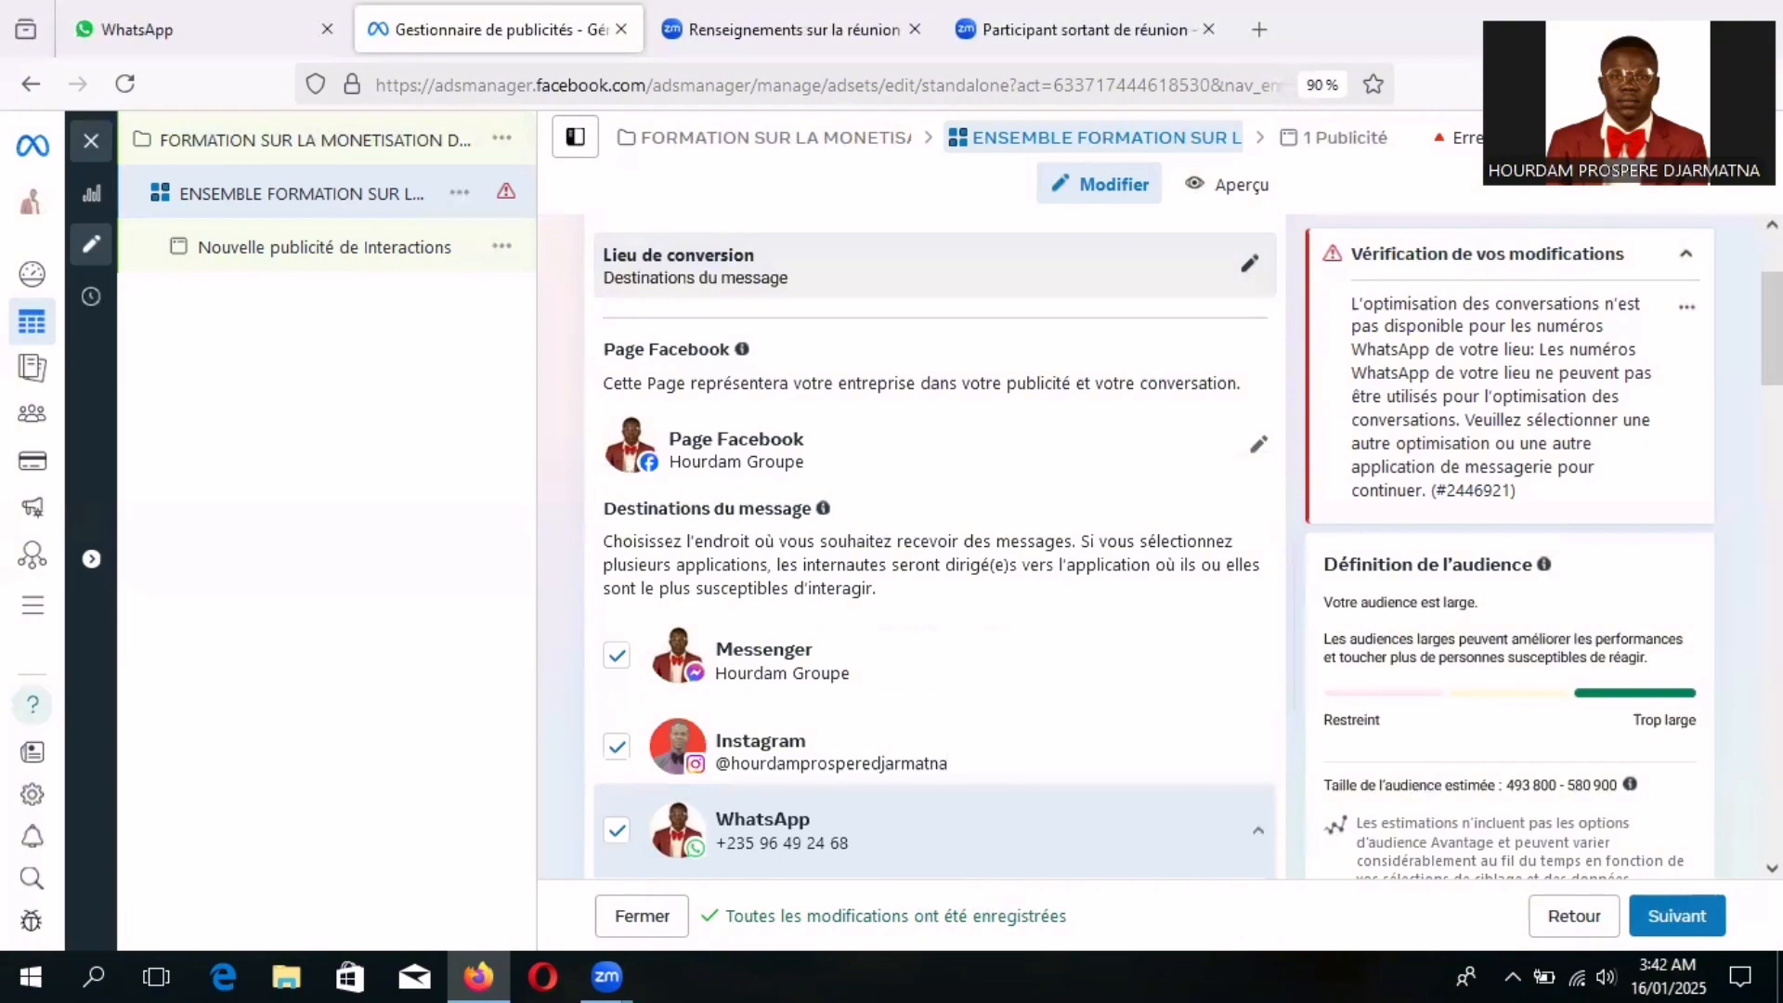
scroll(933, 548, down, 2)
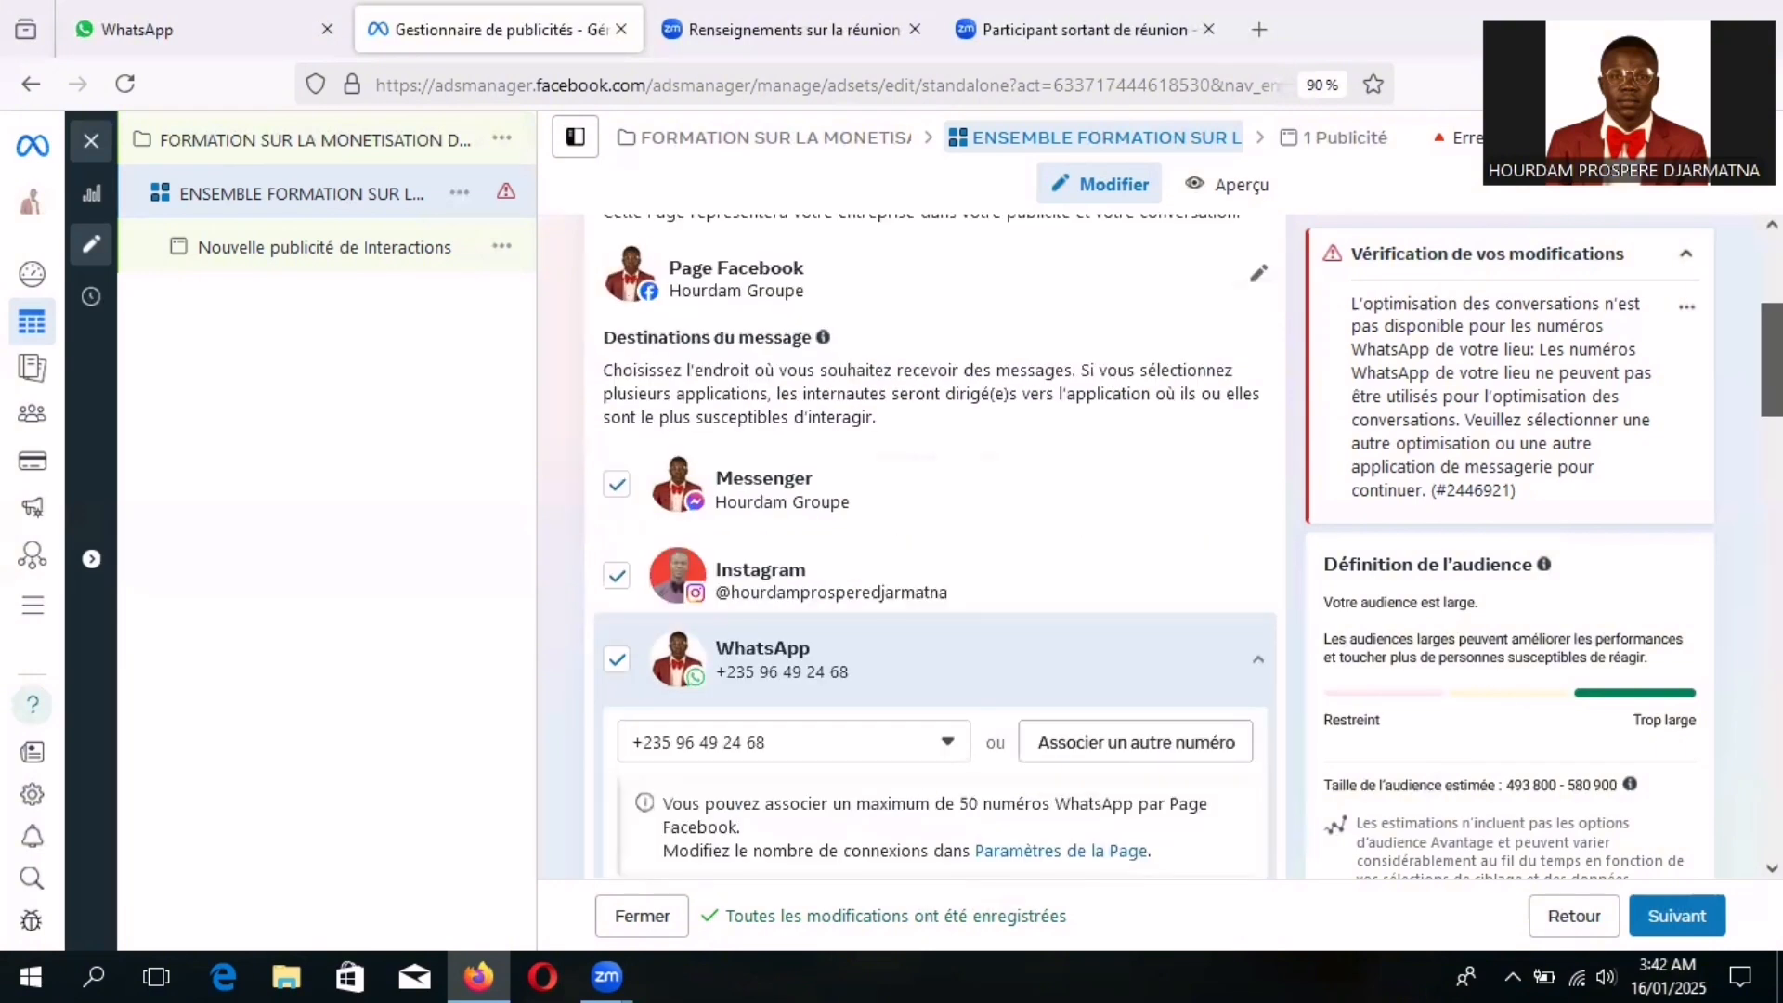
- Deselect Messenger and Instagram as message destinations, keeping only WhatsApp selected
drag(1772, 360, 1772, 364)
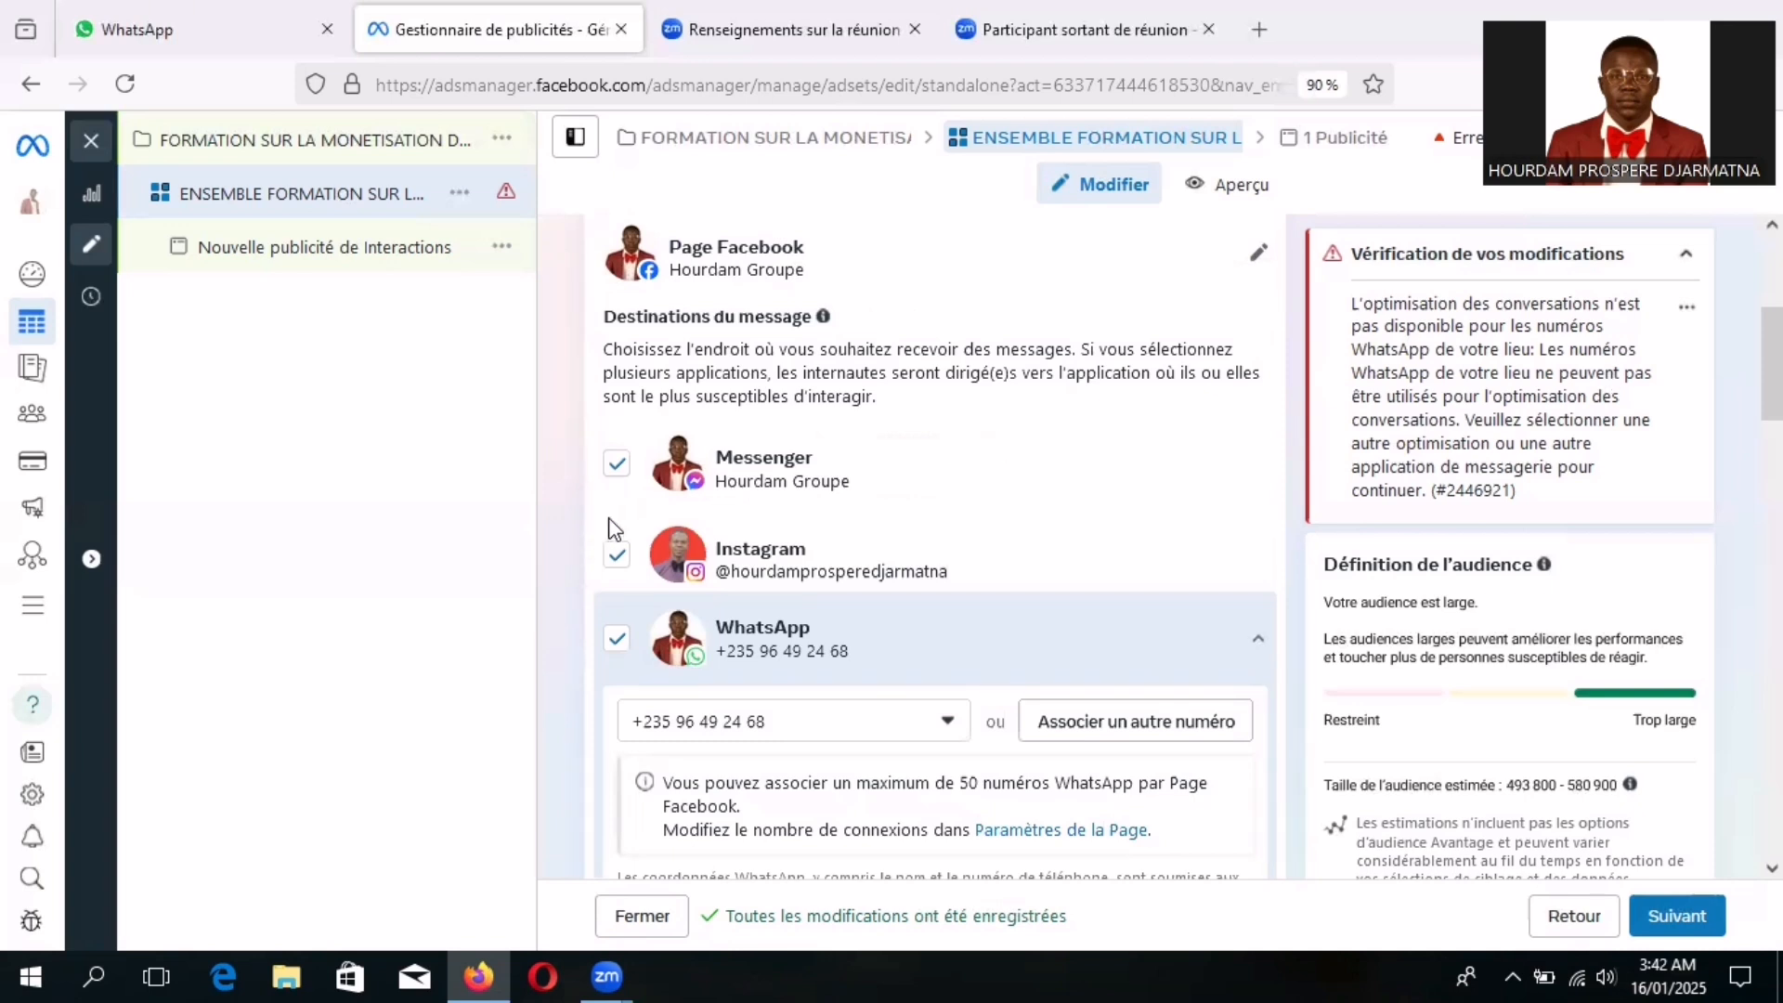
click(616, 468)
click(617, 560)
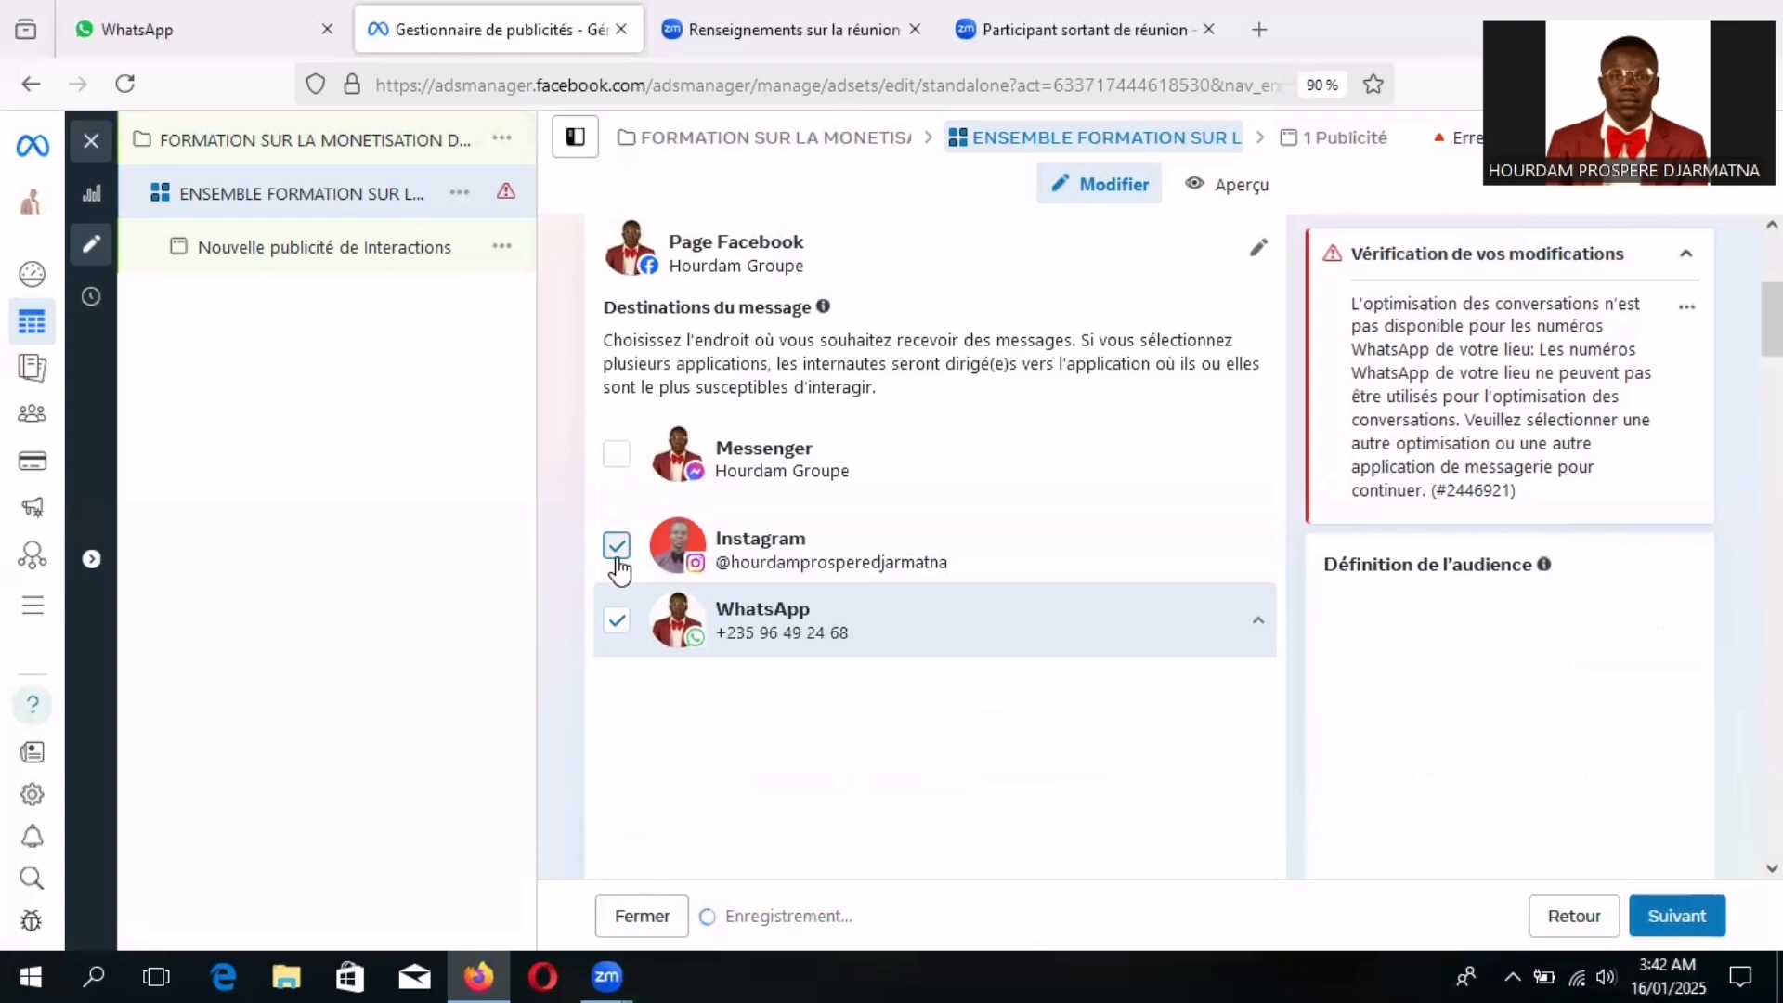
click(617, 556)
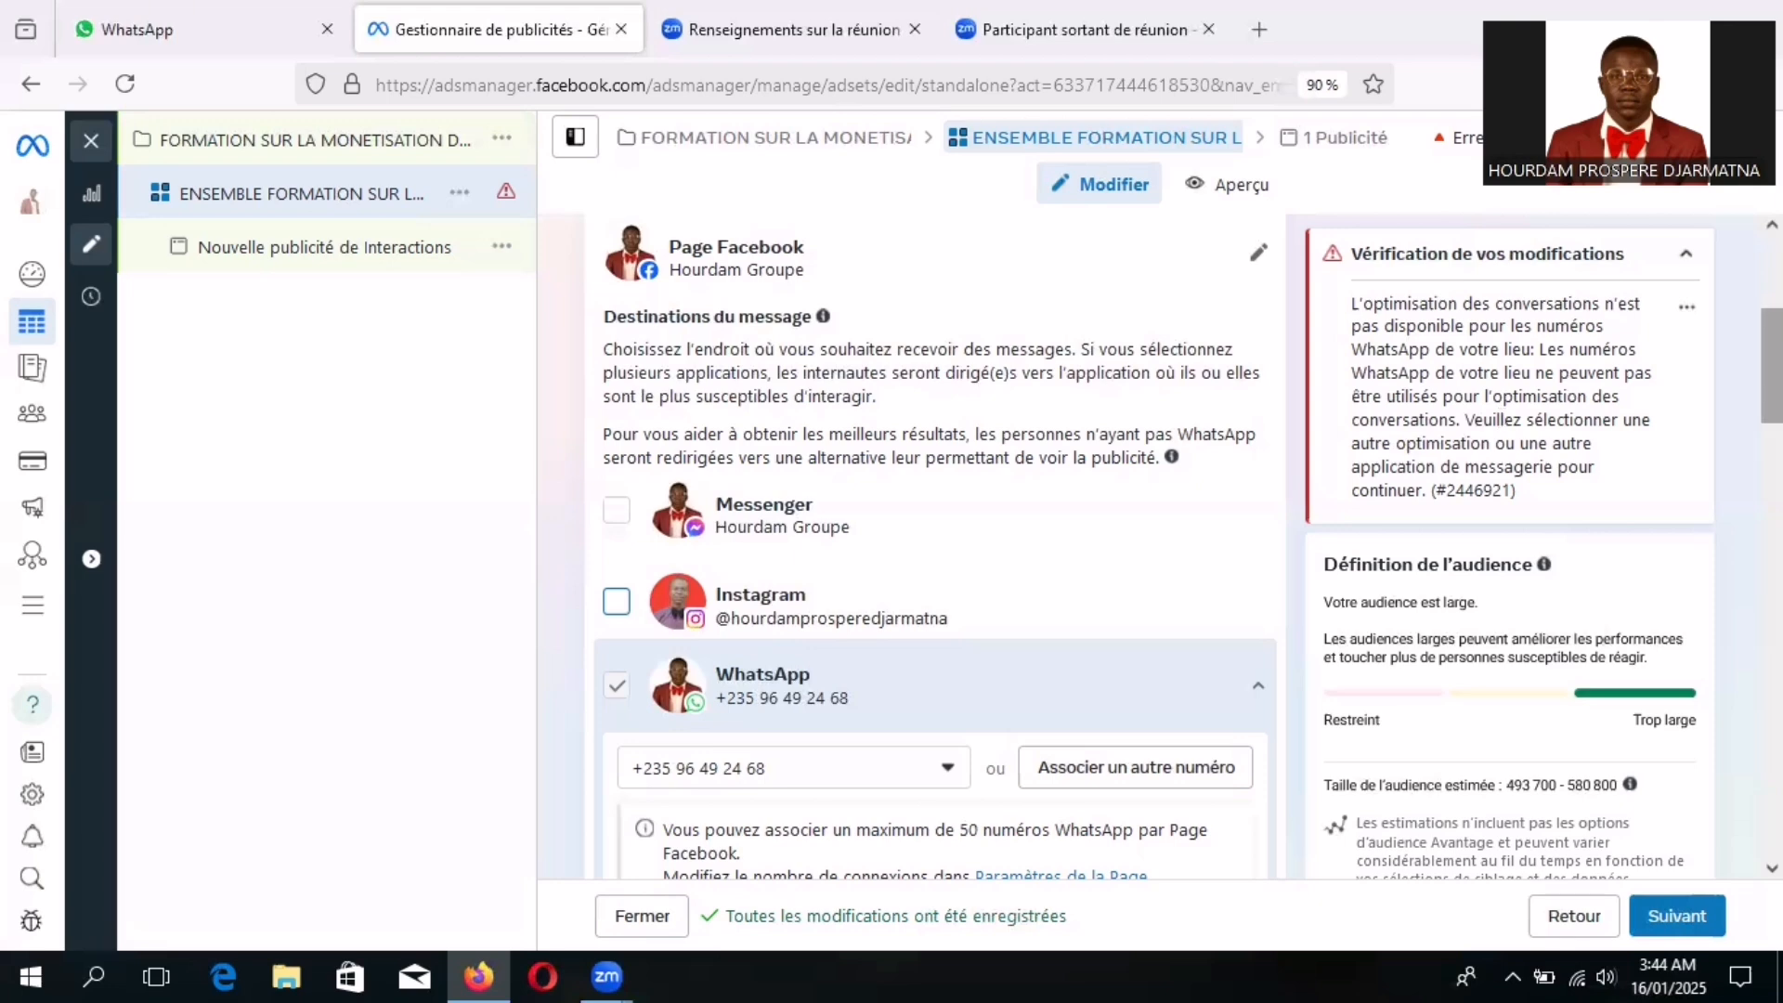
- Set the ad set's performance goal to Maximiser le nombre de clics sur un lien
scroll(935, 546, down, 1)
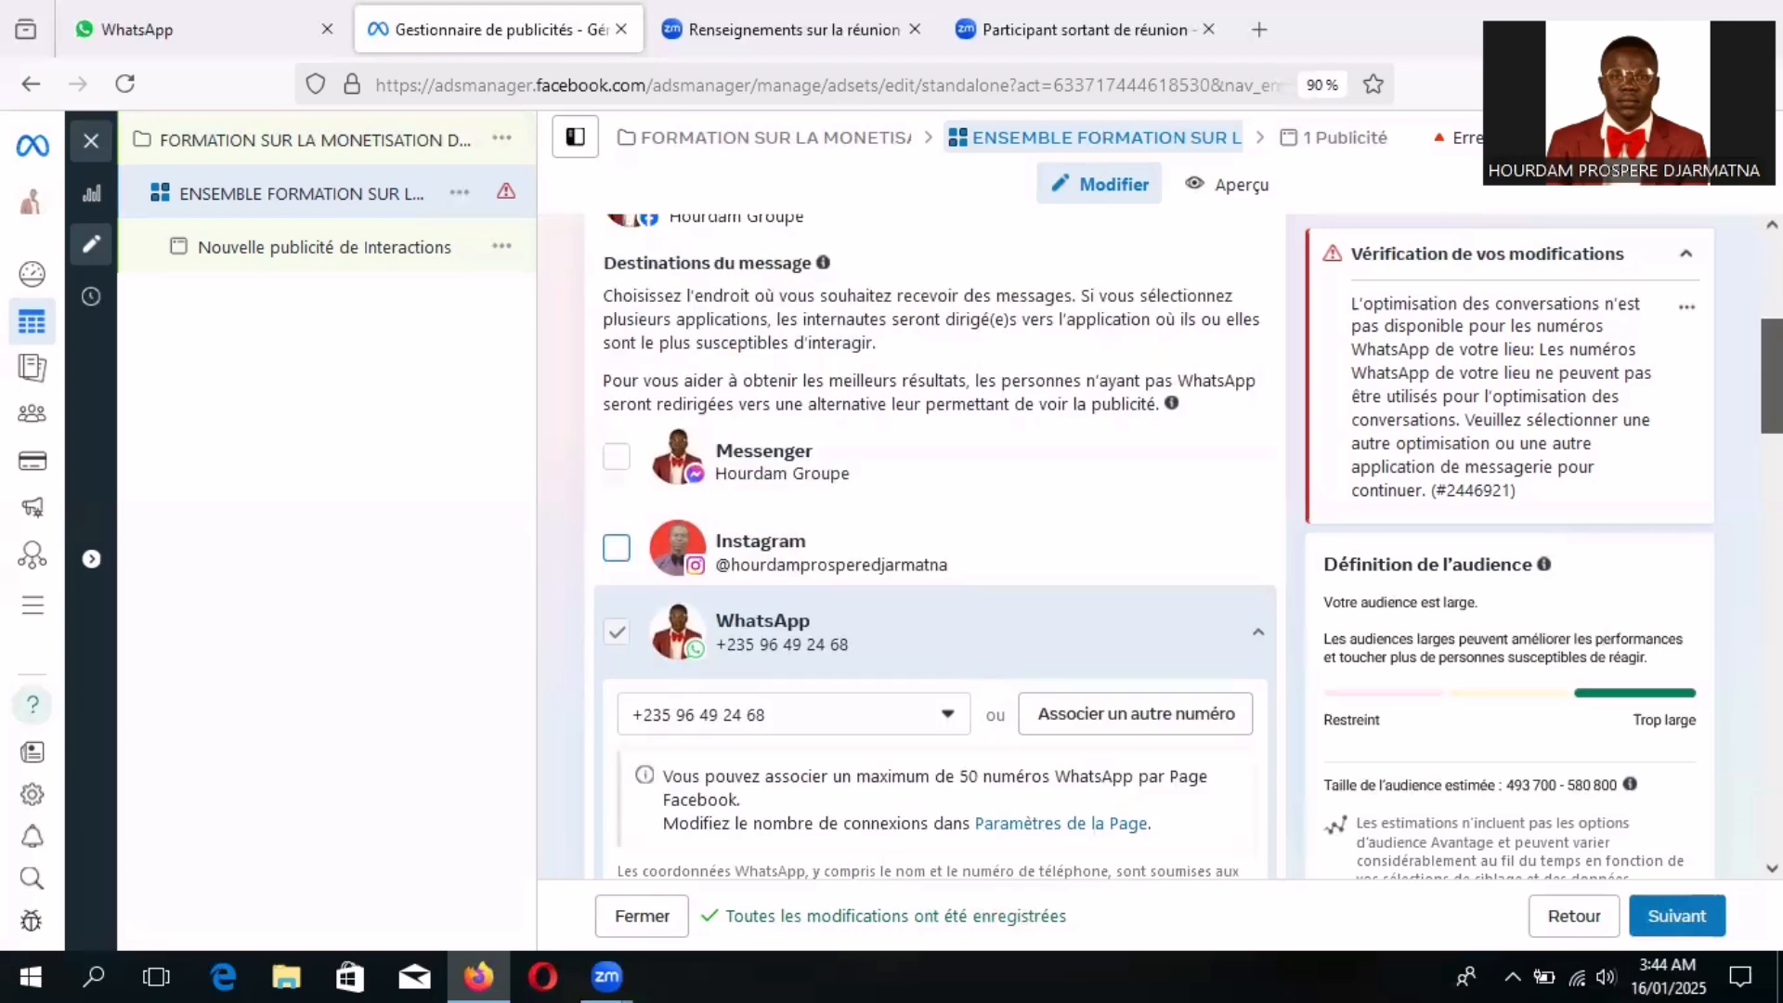
scroll(934, 546, down, 2)
scroll(538, 460, down, 1)
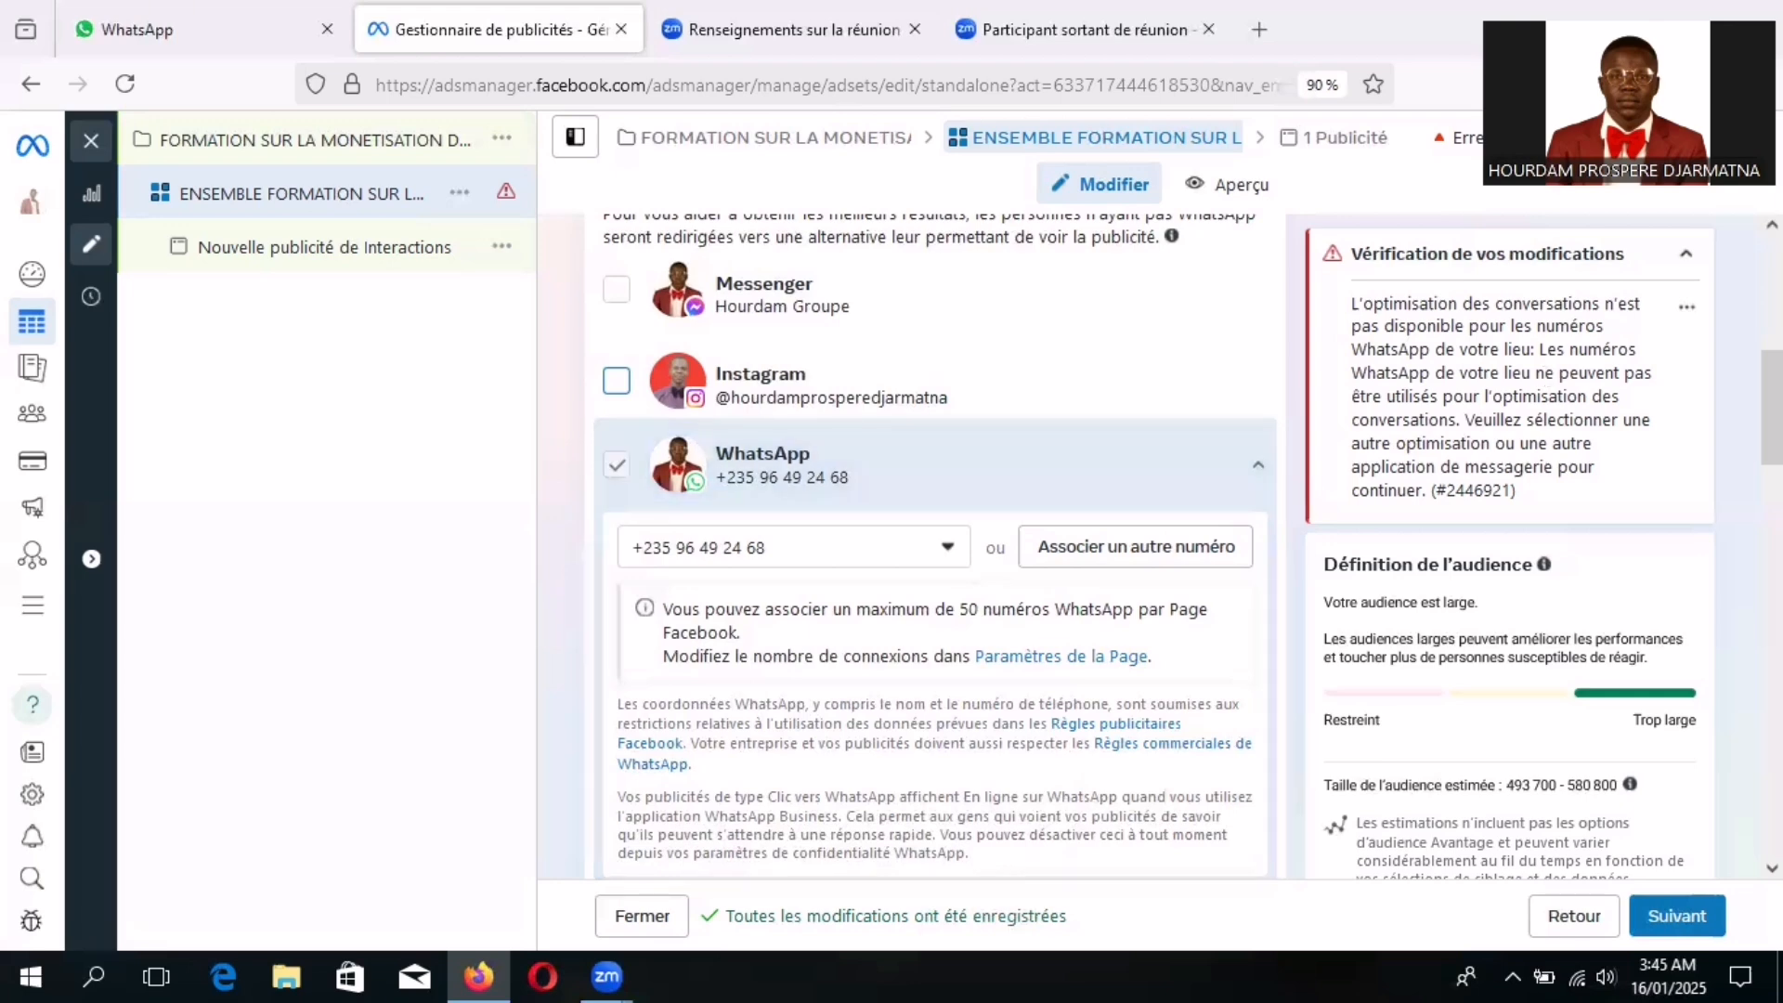
scroll(1764, 409, down, 1)
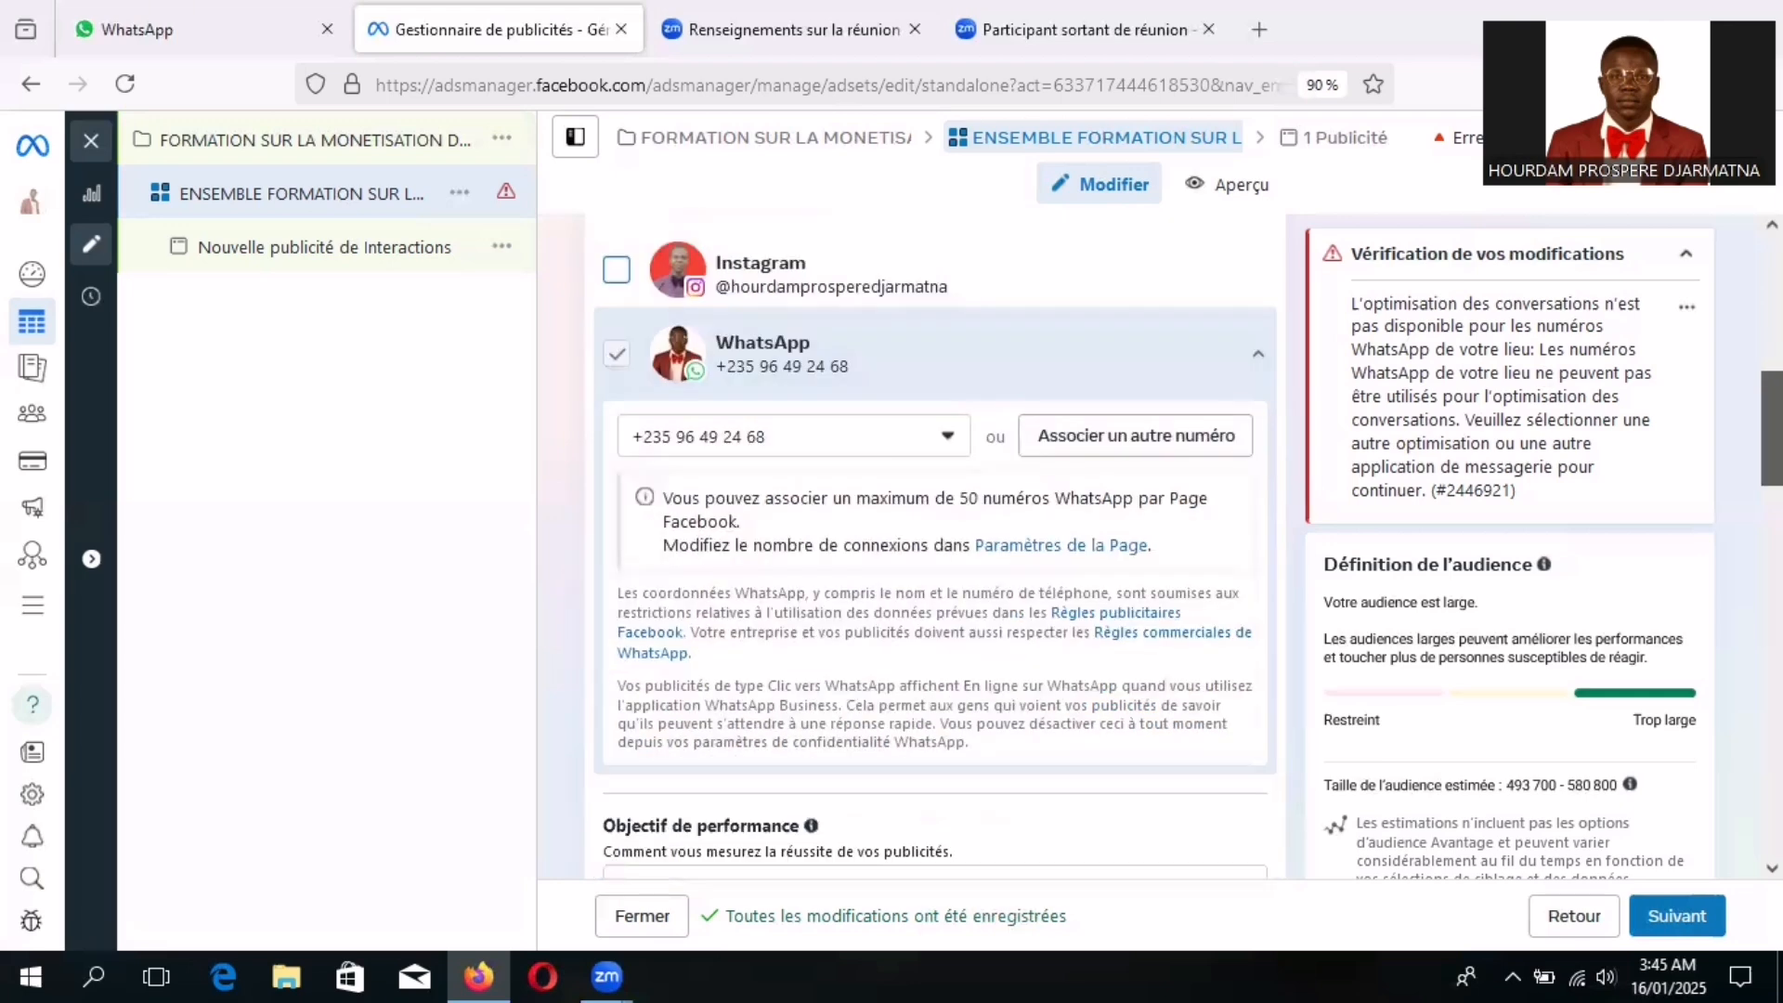
scroll(935, 548, down, 2)
scroll(936, 548, down, 1)
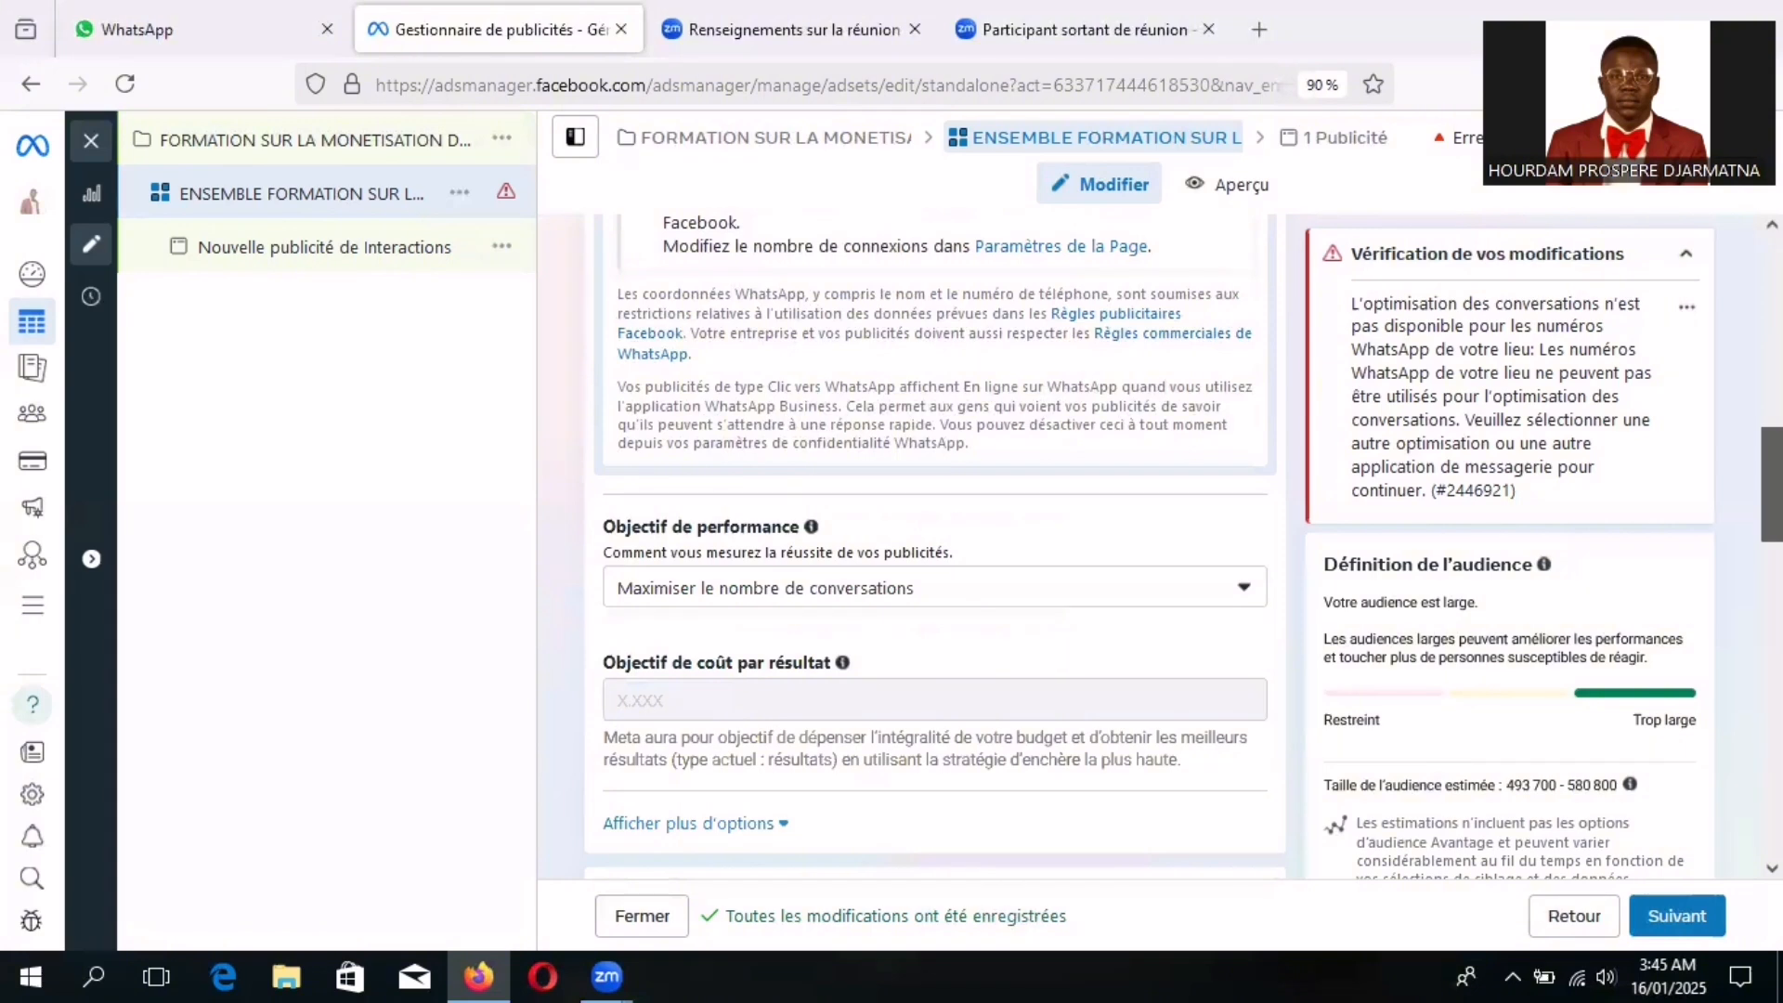
scroll(939, 510, down, 1)
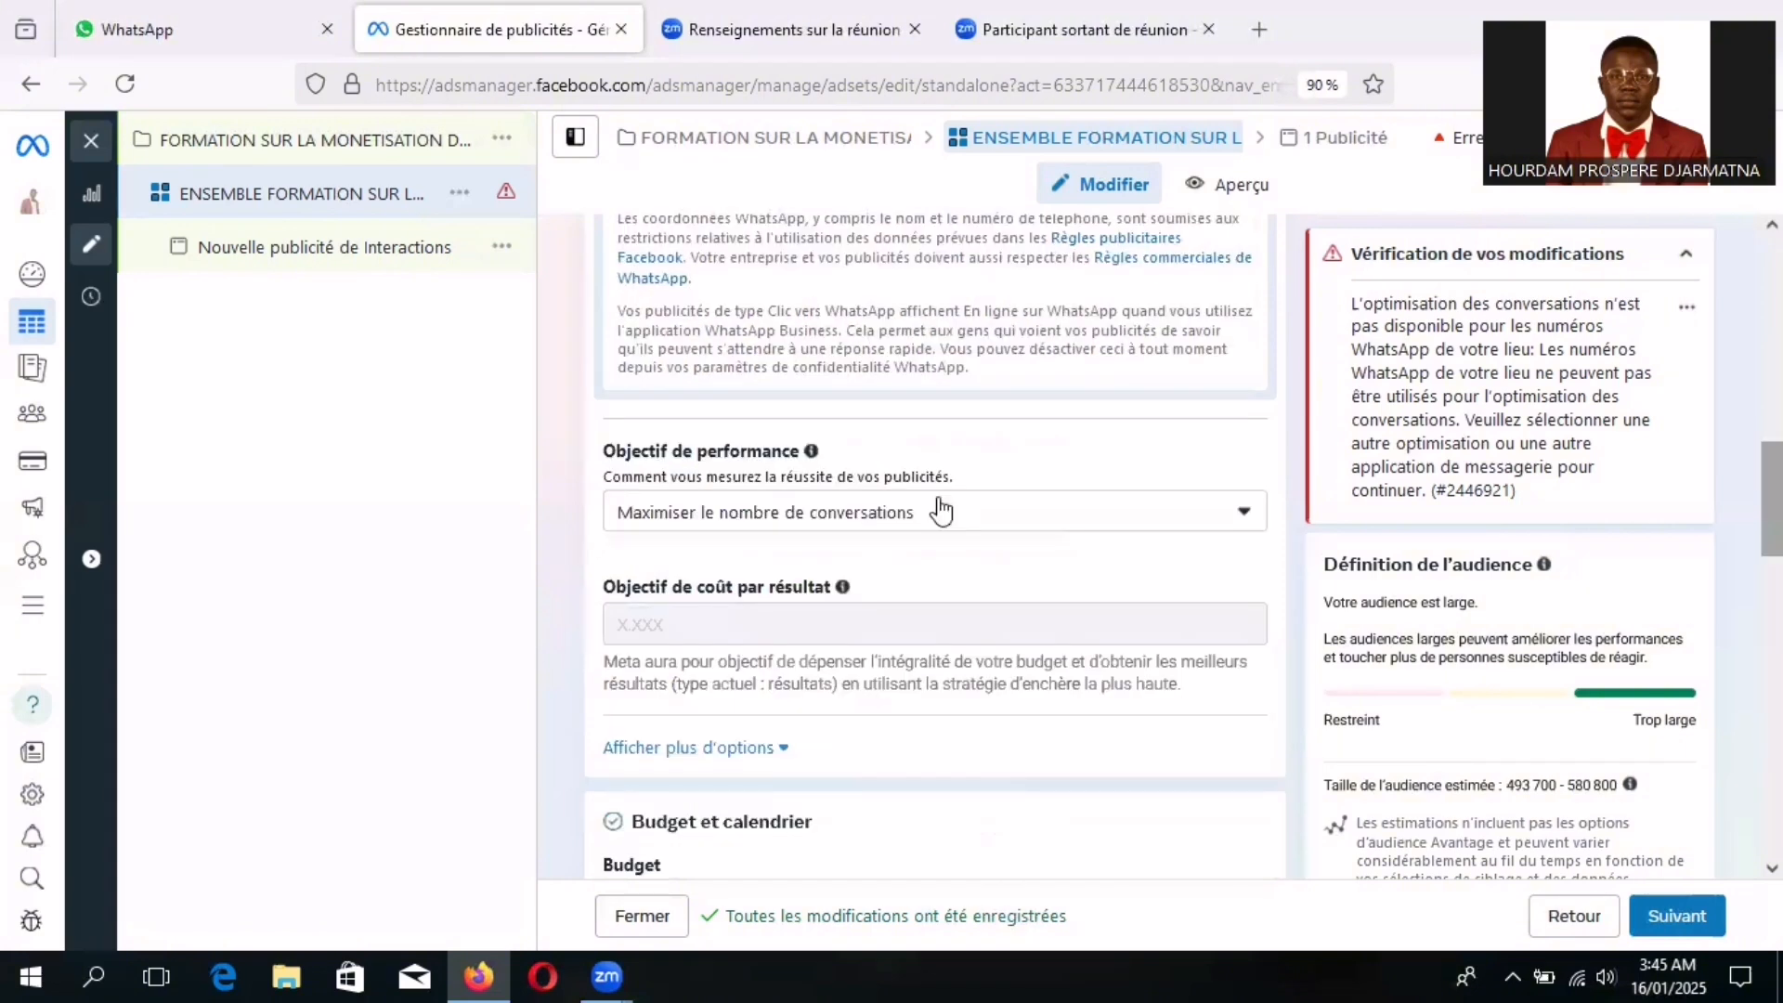
click(1245, 526)
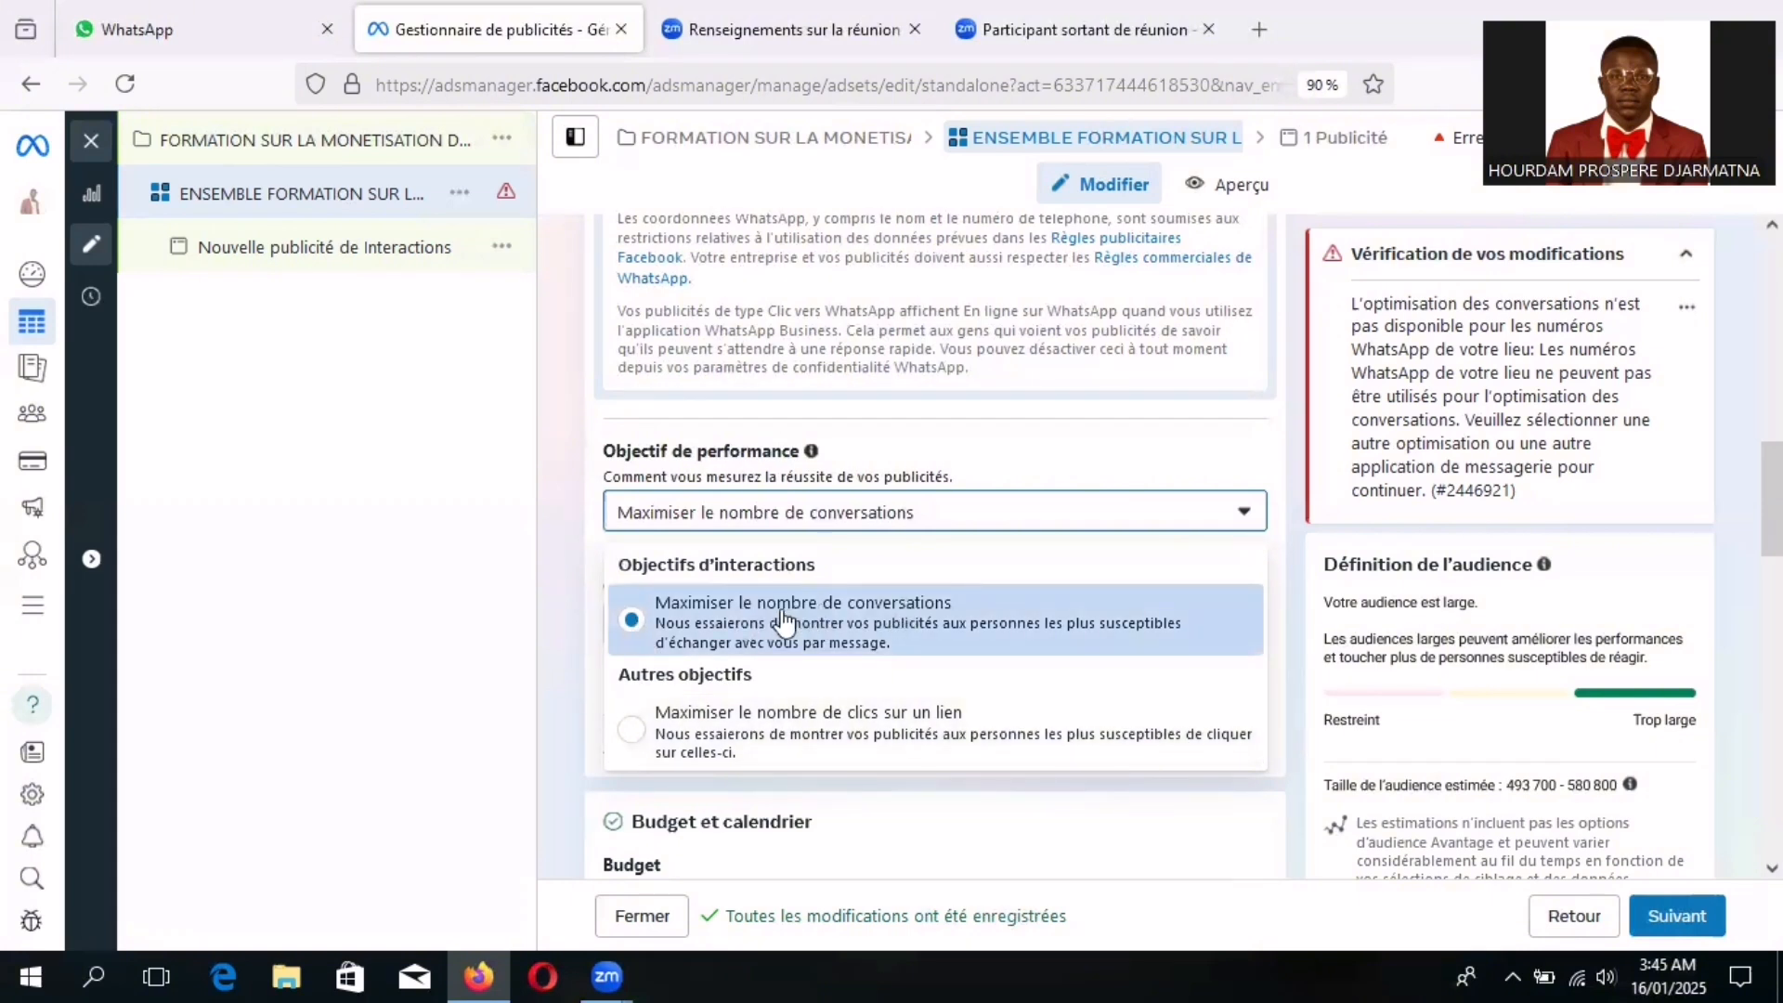
click(632, 733)
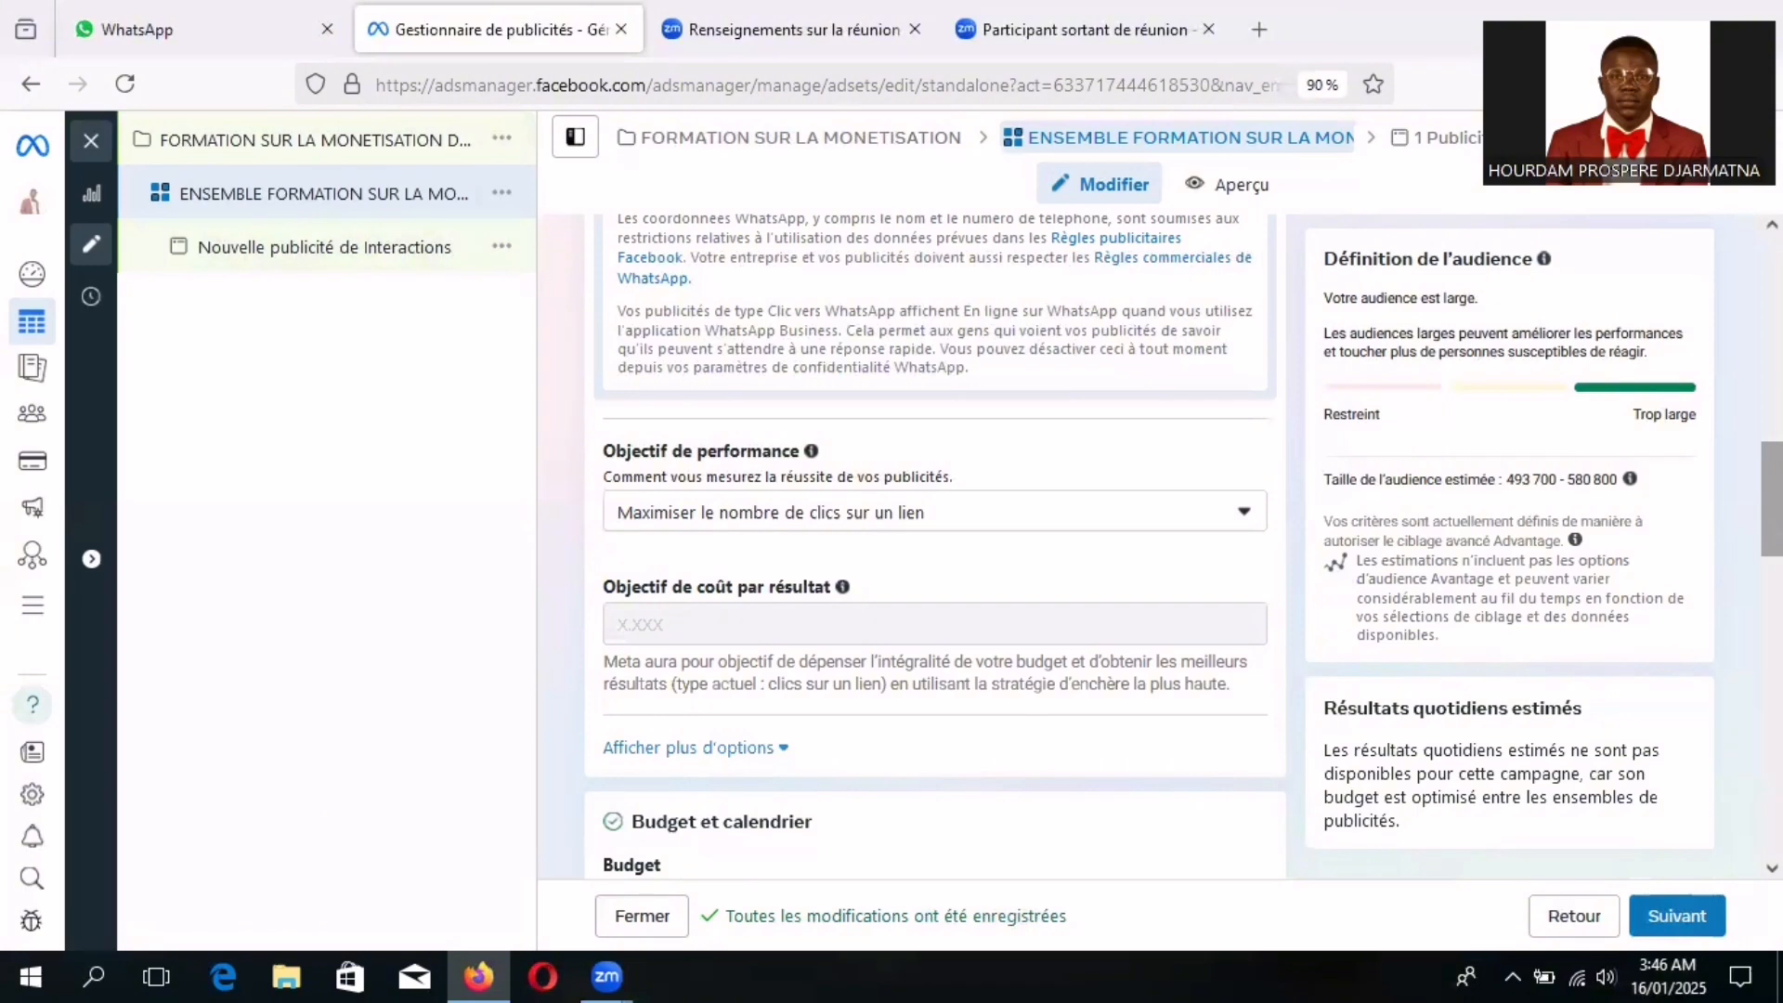
- Examine the ad set's Budget et calendrier section, including the campaign budget, start date, end date and spending limit options
scroll(1772, 502, down, 1)
scroll(1772, 508, down, 2)
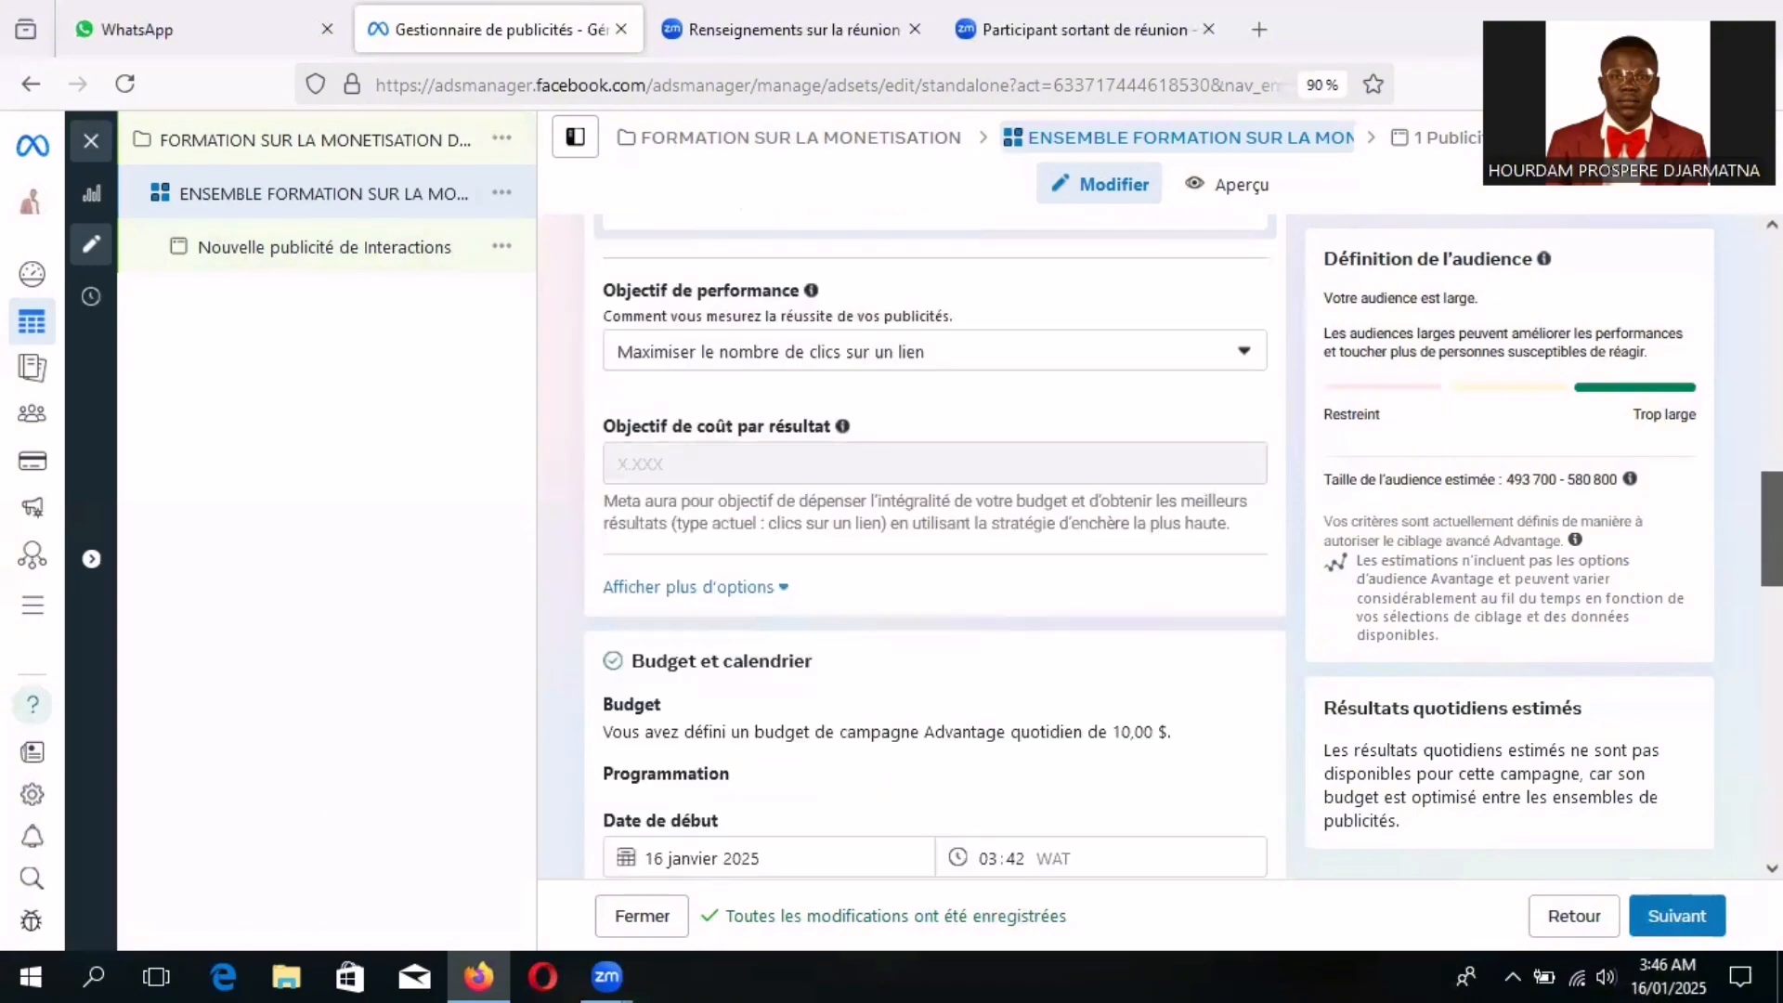
scroll(1772, 529, down, 1)
scroll(934, 548, down, 2)
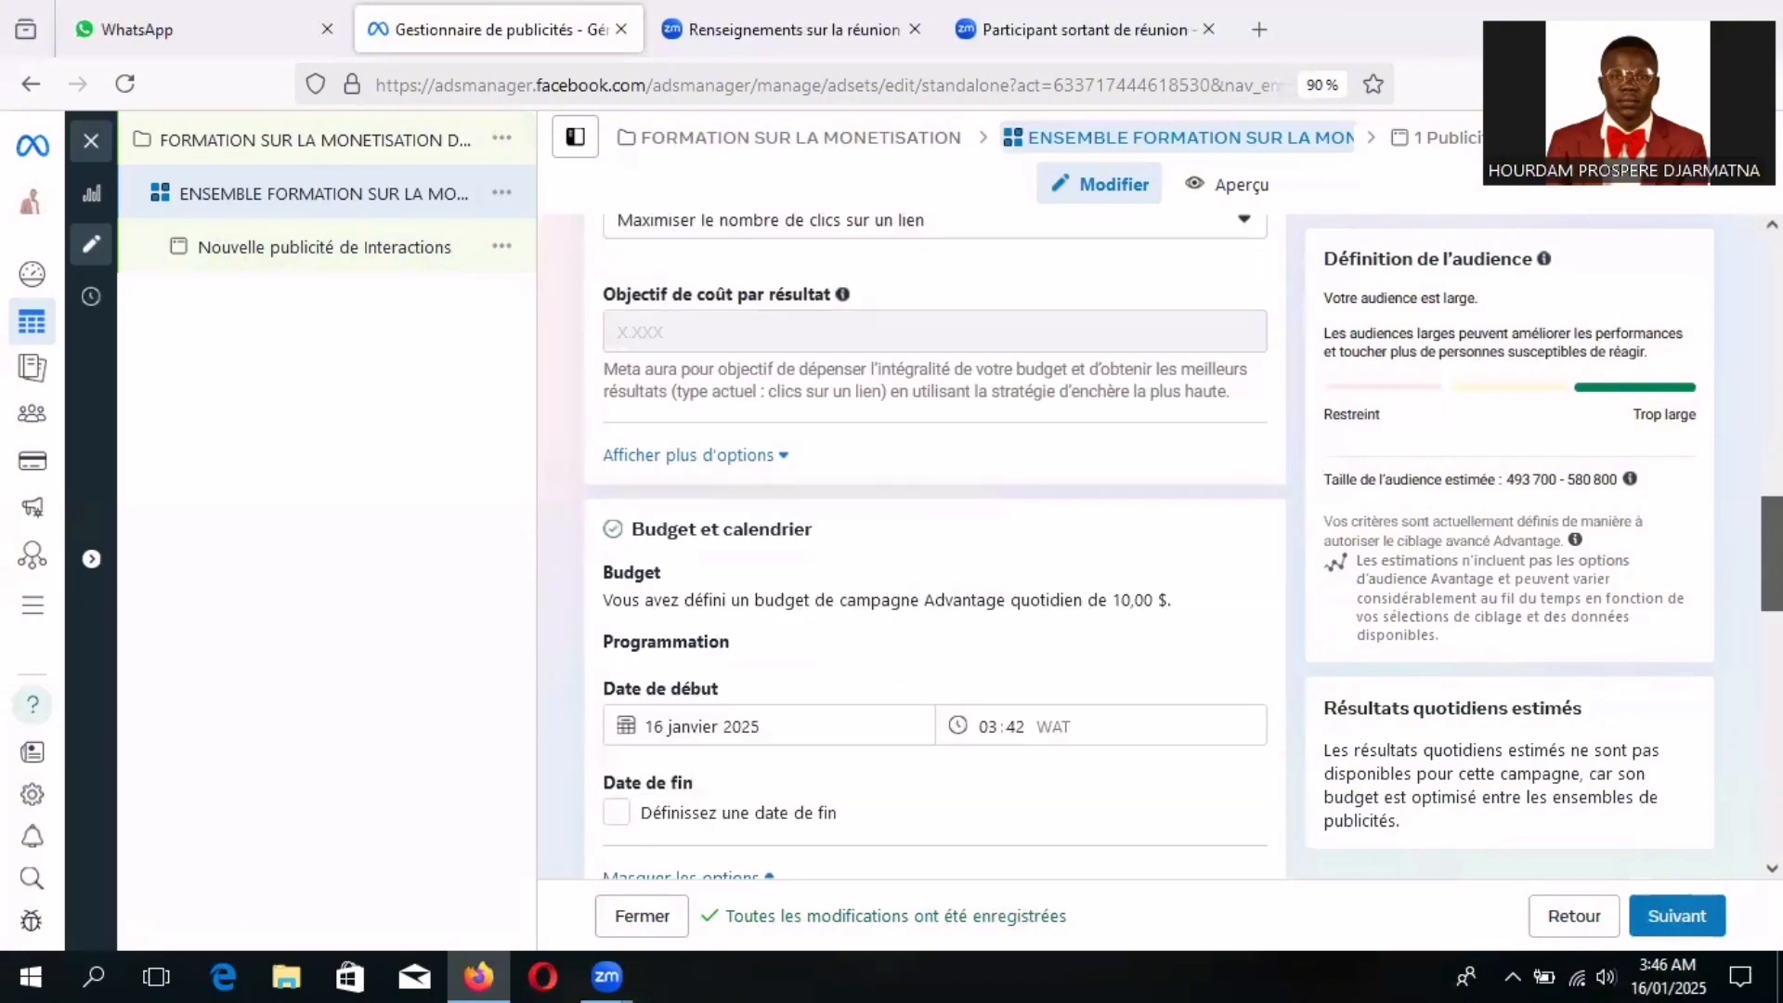
scroll(934, 548, down, 2)
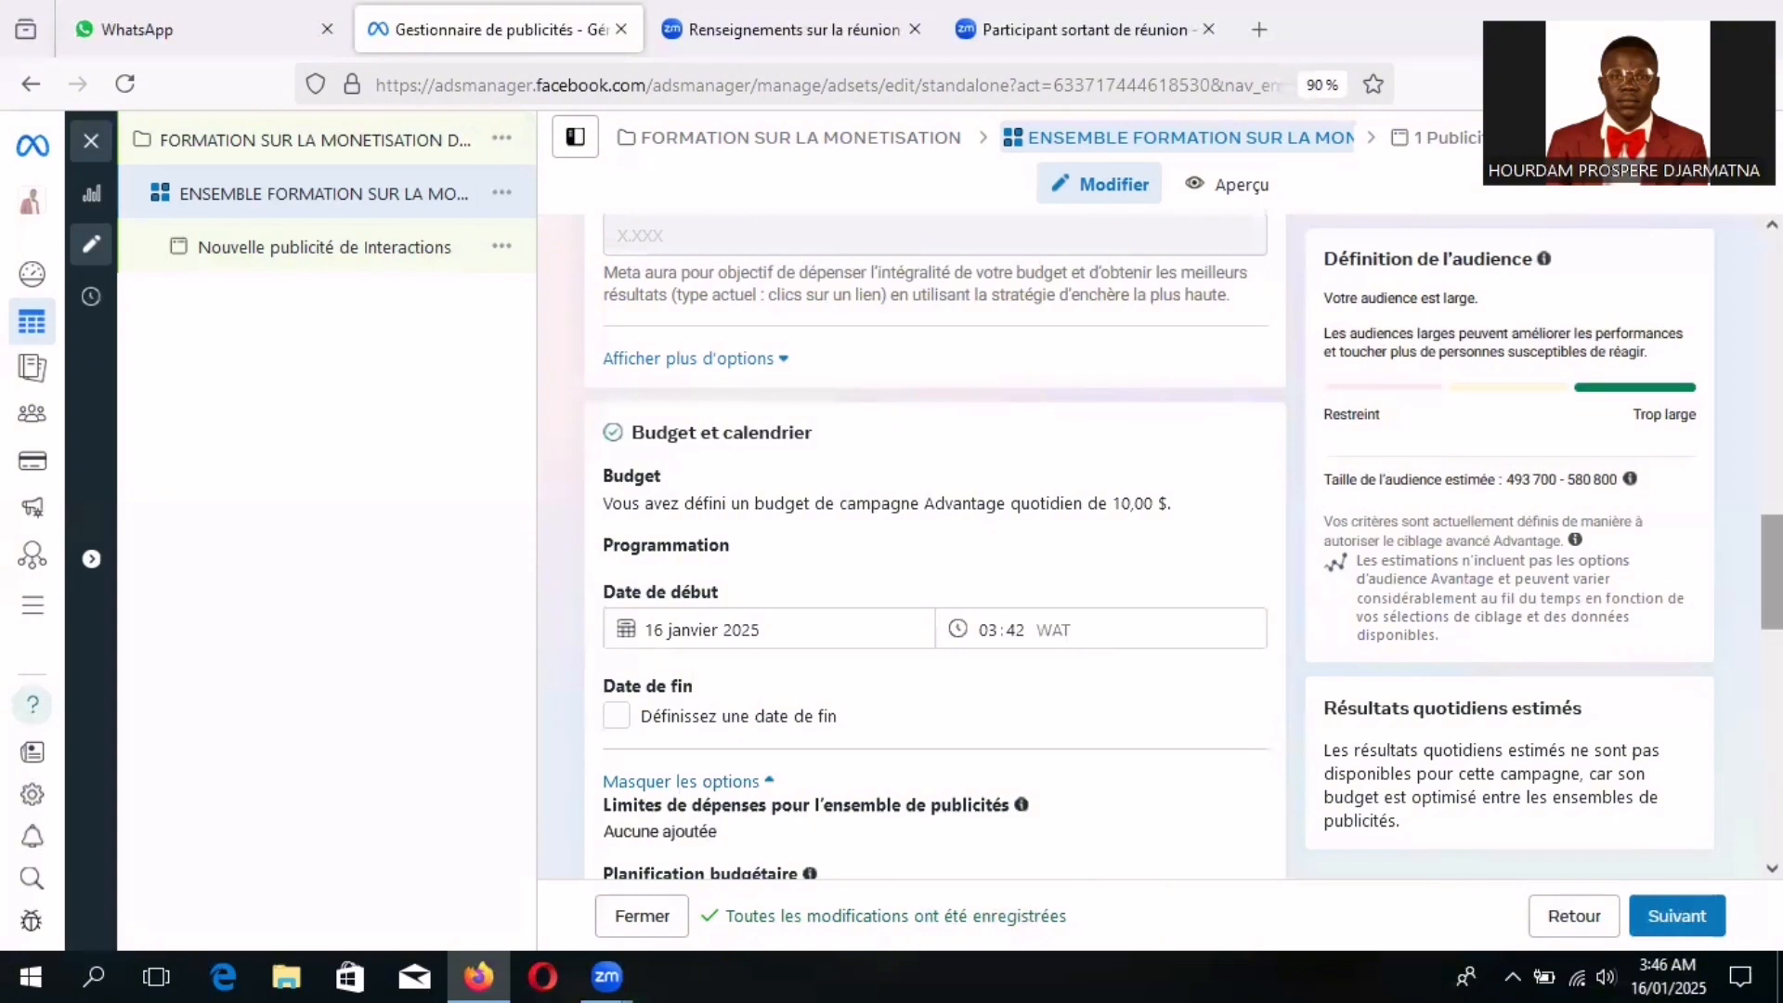
scroll(1770, 571, down, 1)
scroll(1771, 576, down, 1)
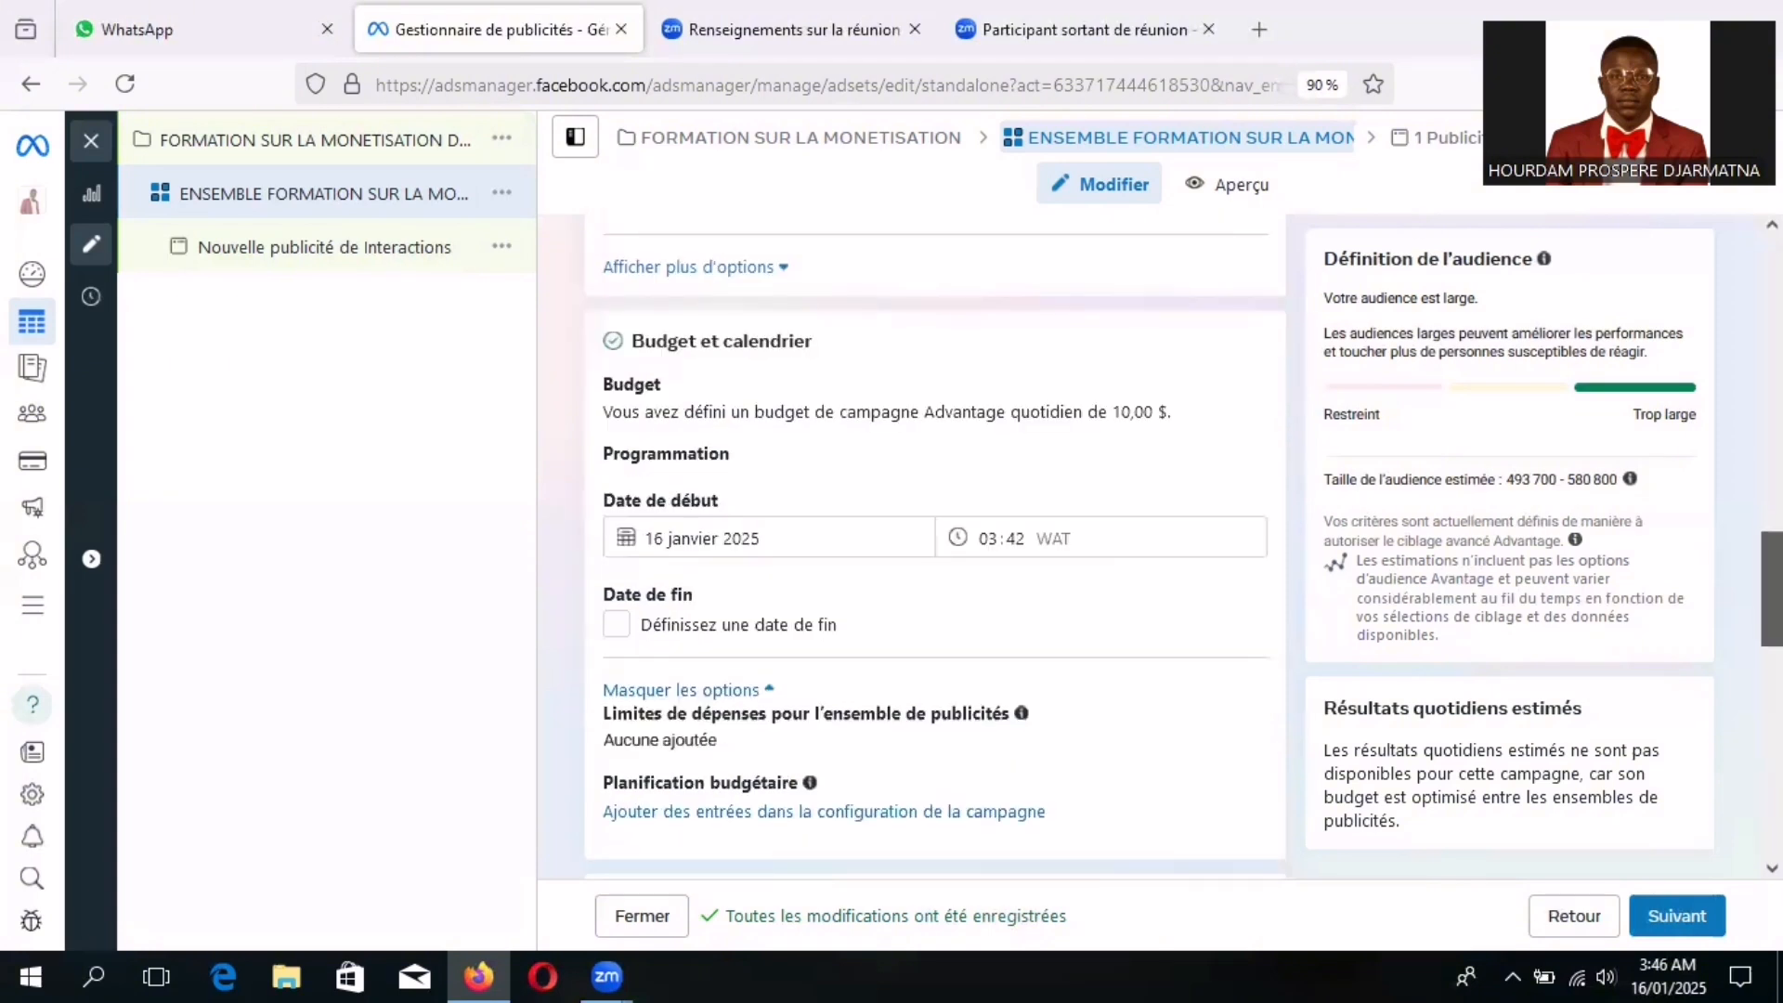
drag(1771, 588, 1771, 591)
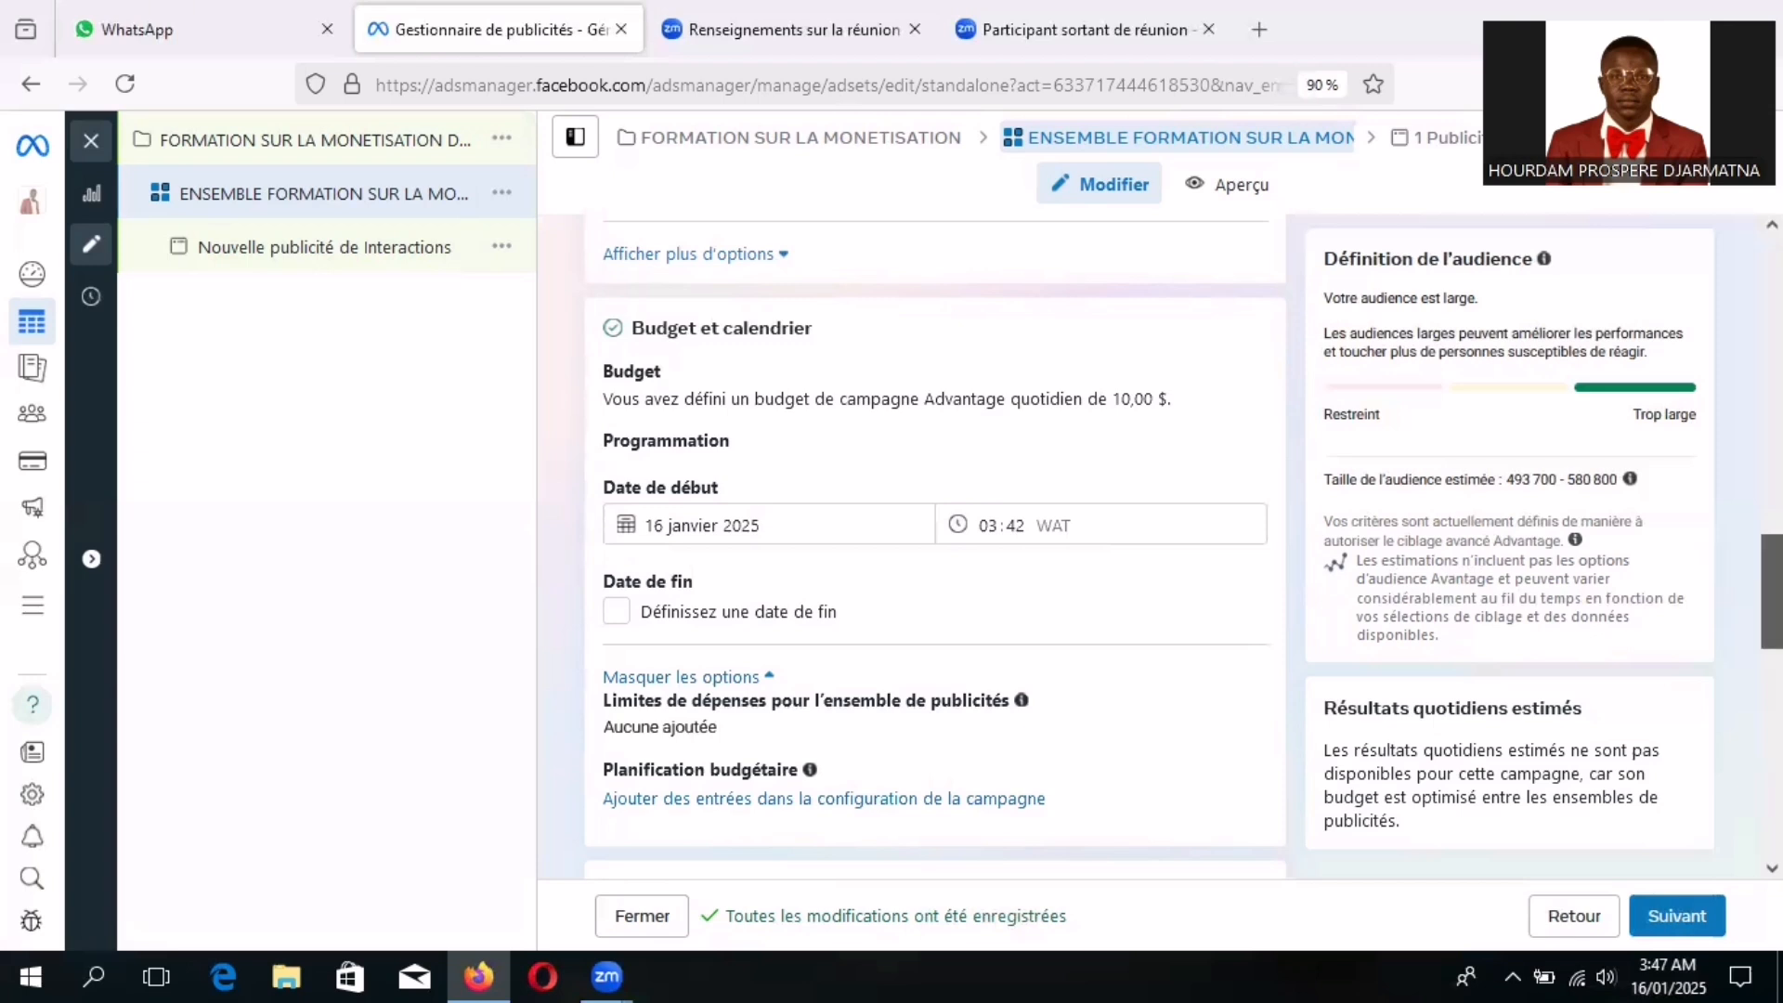
scroll(935, 548, down, 2)
drag(1772, 610, 1772, 604)
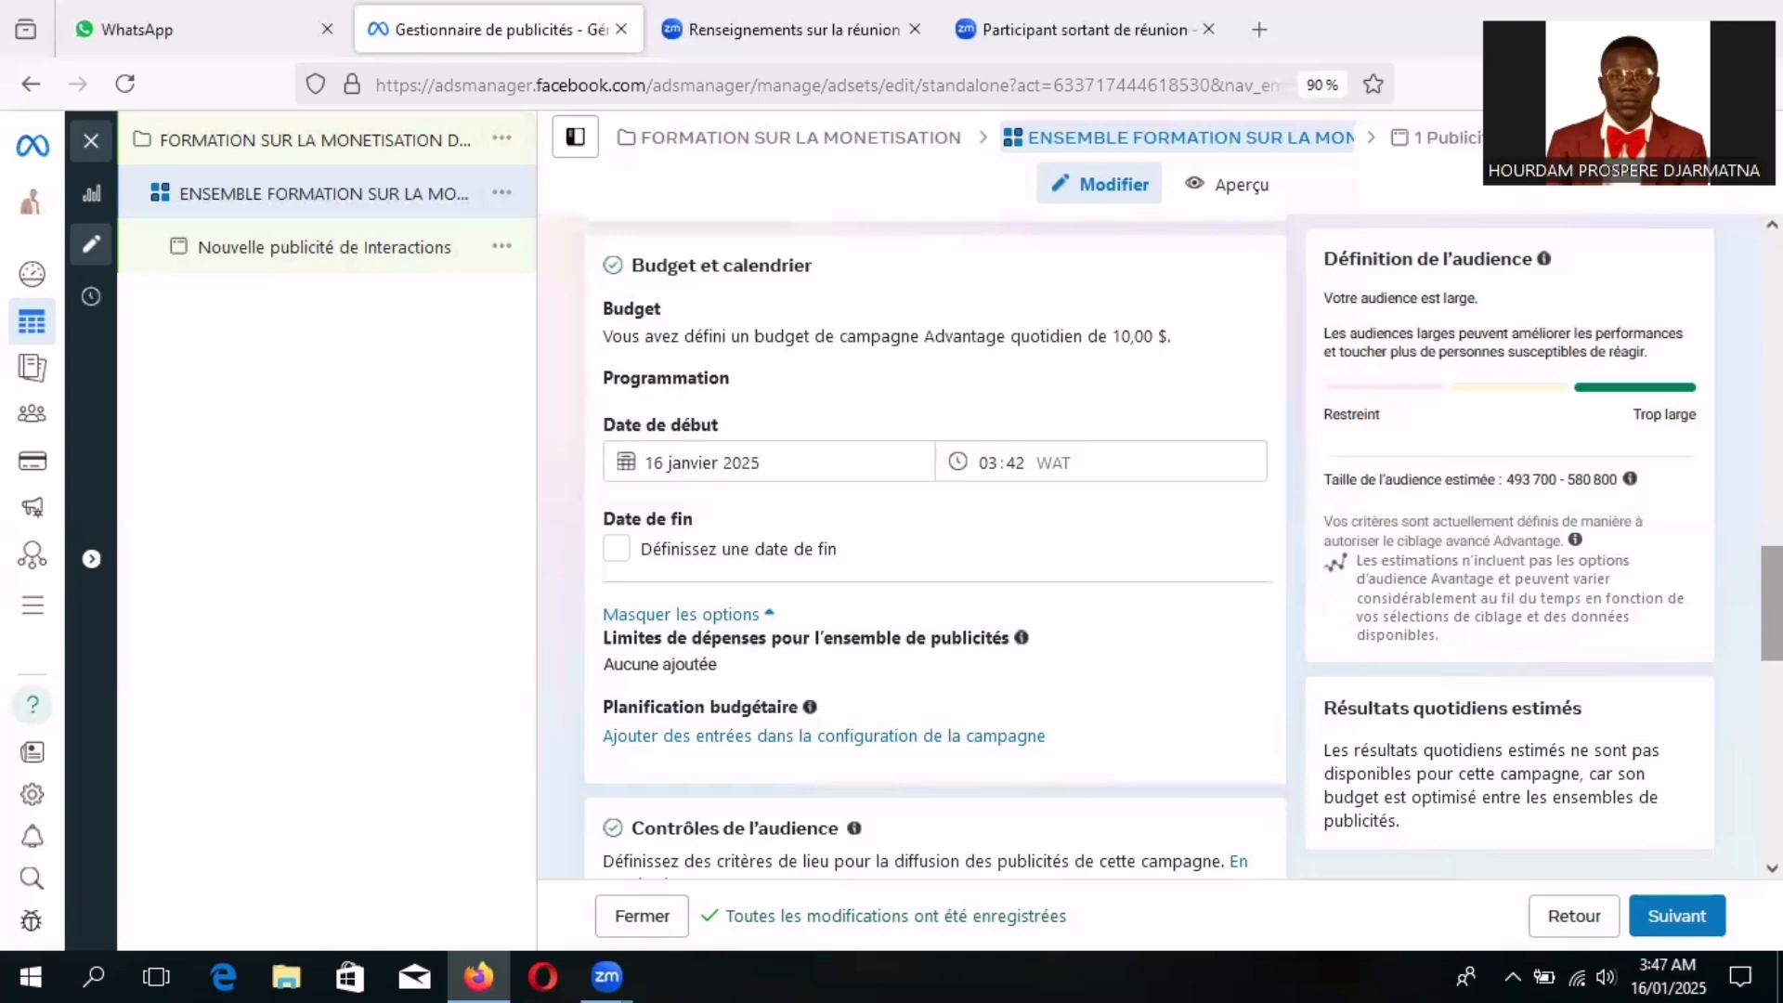
mouse_move(1772, 604)
mouse_down()
mouse_move(1772, 647)
mouse_move(1771, 613)
mouse_up()
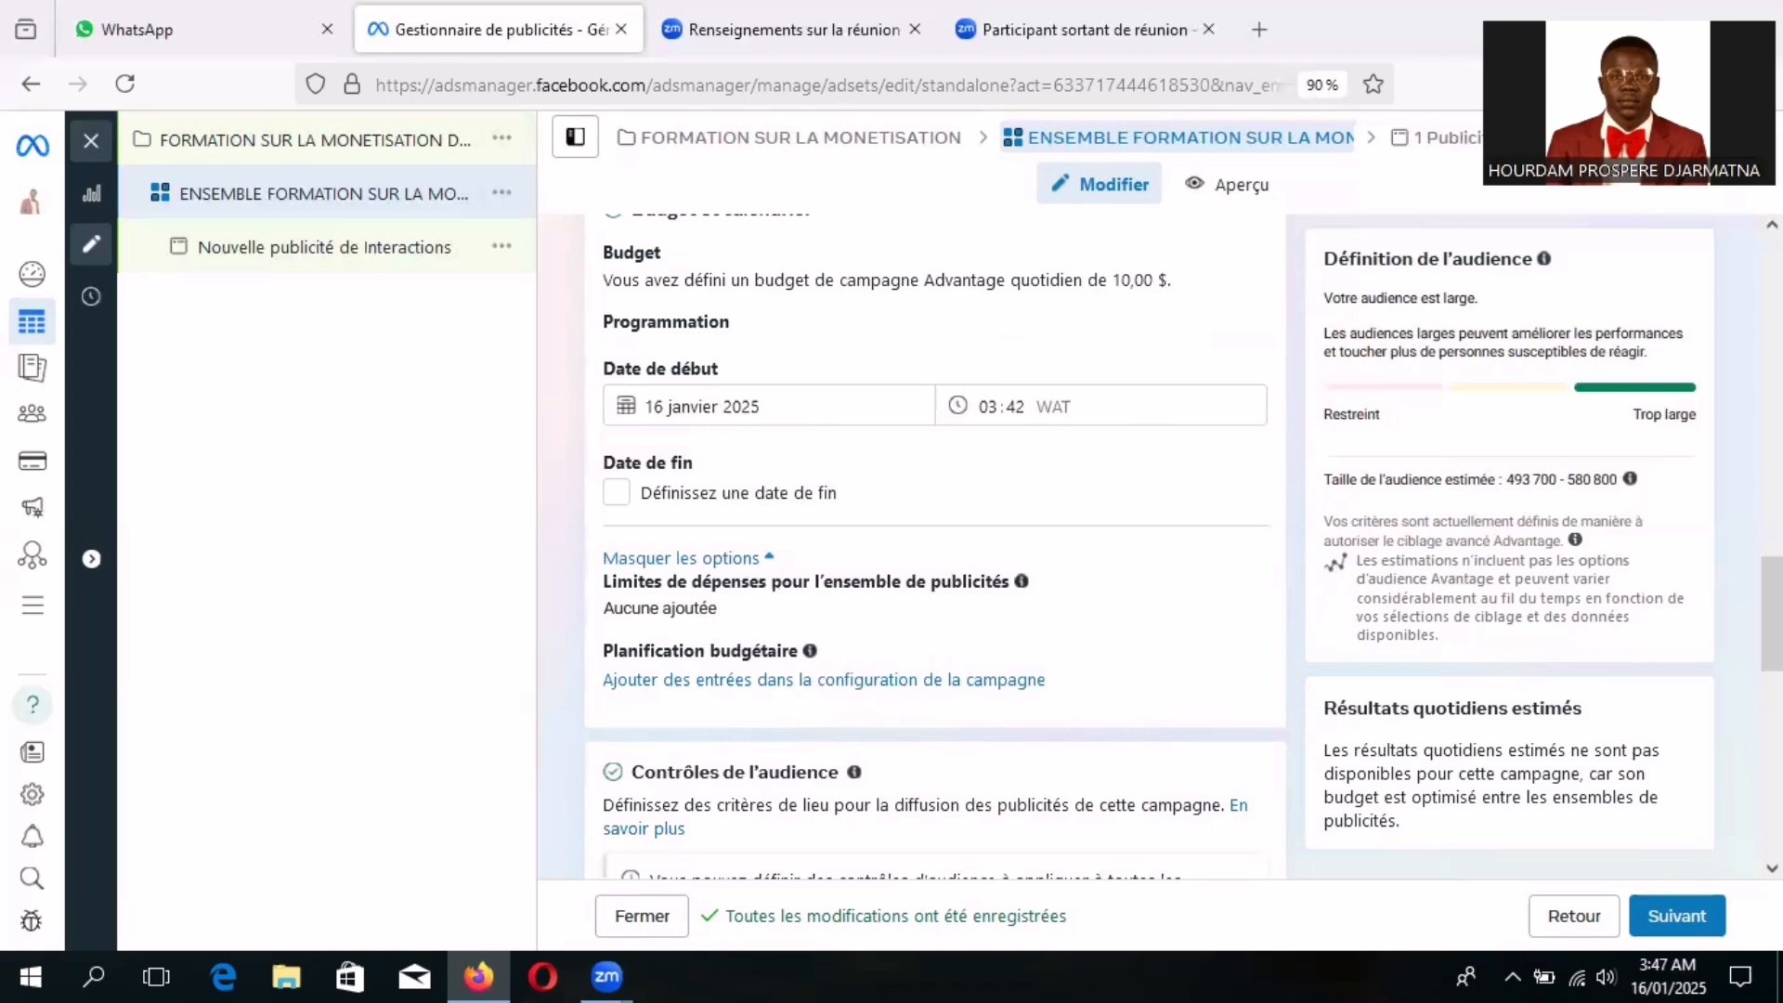
mouse_move(1772, 613)
mouse_down()
mouse_move(1772, 538)
mouse_move(1772, 625)
mouse_up()
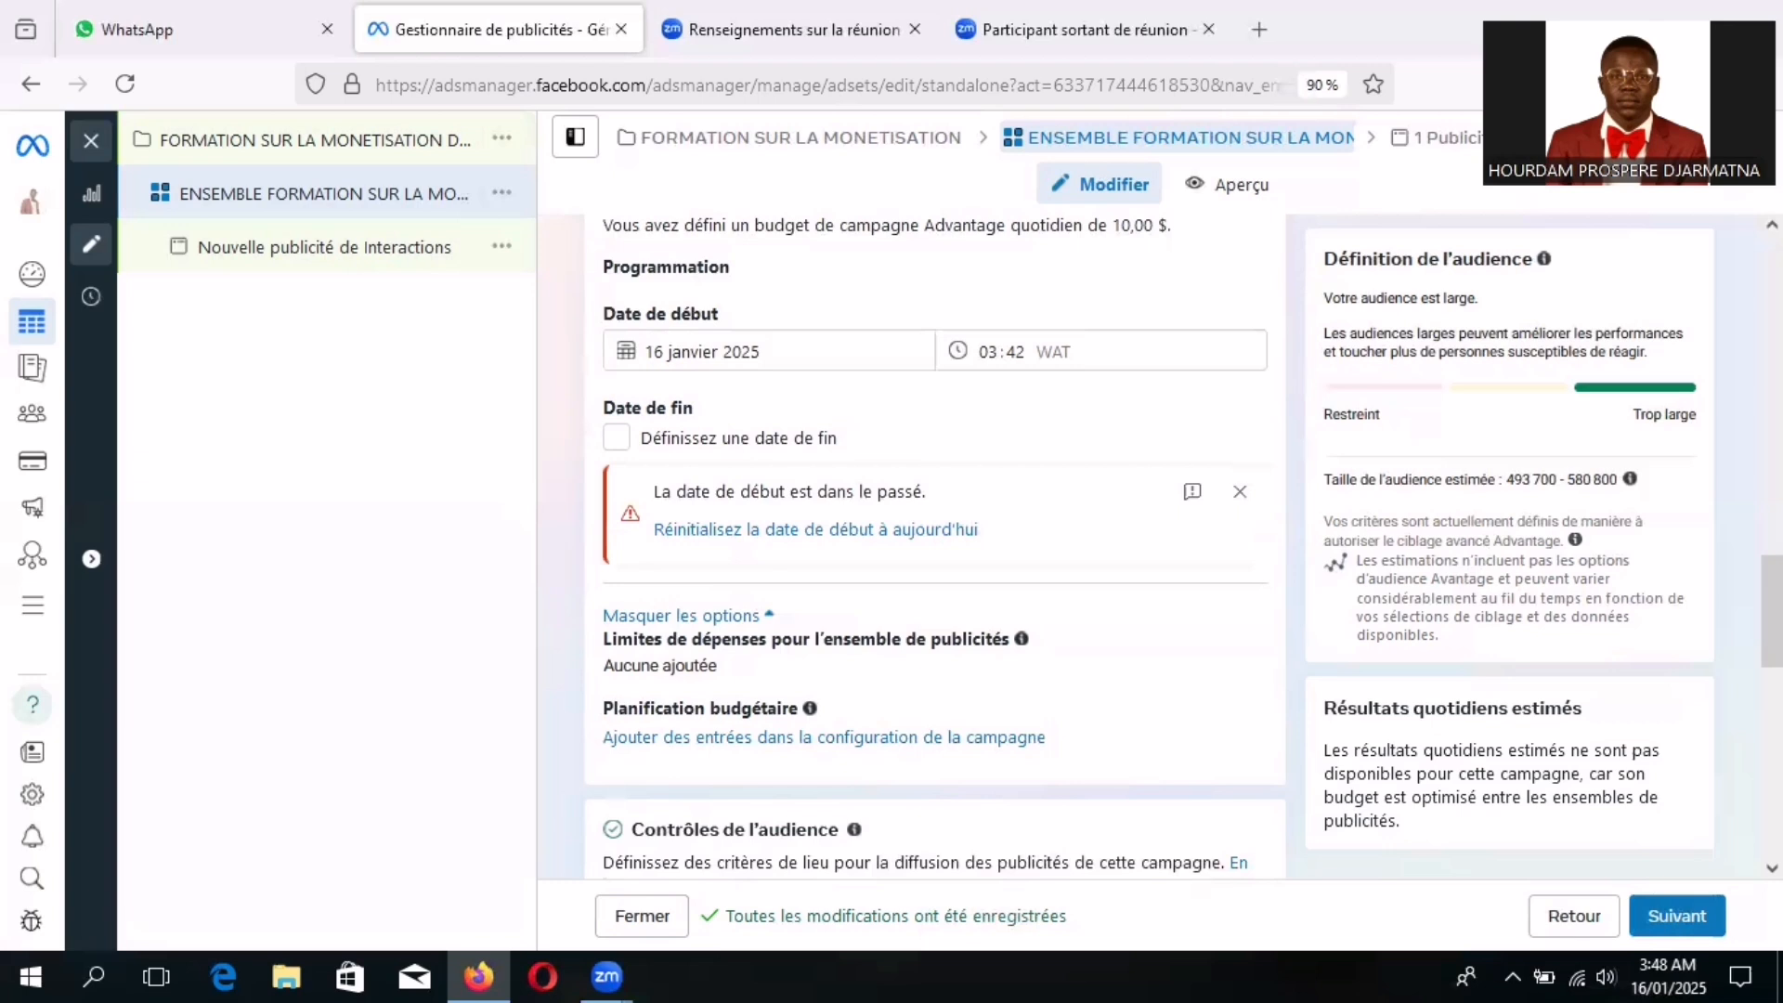
- Reset the ad set's start date to today and open its spending limits for editing
drag(1356, 635, 1438, 635)
scroll(1078, 493, down, 1)
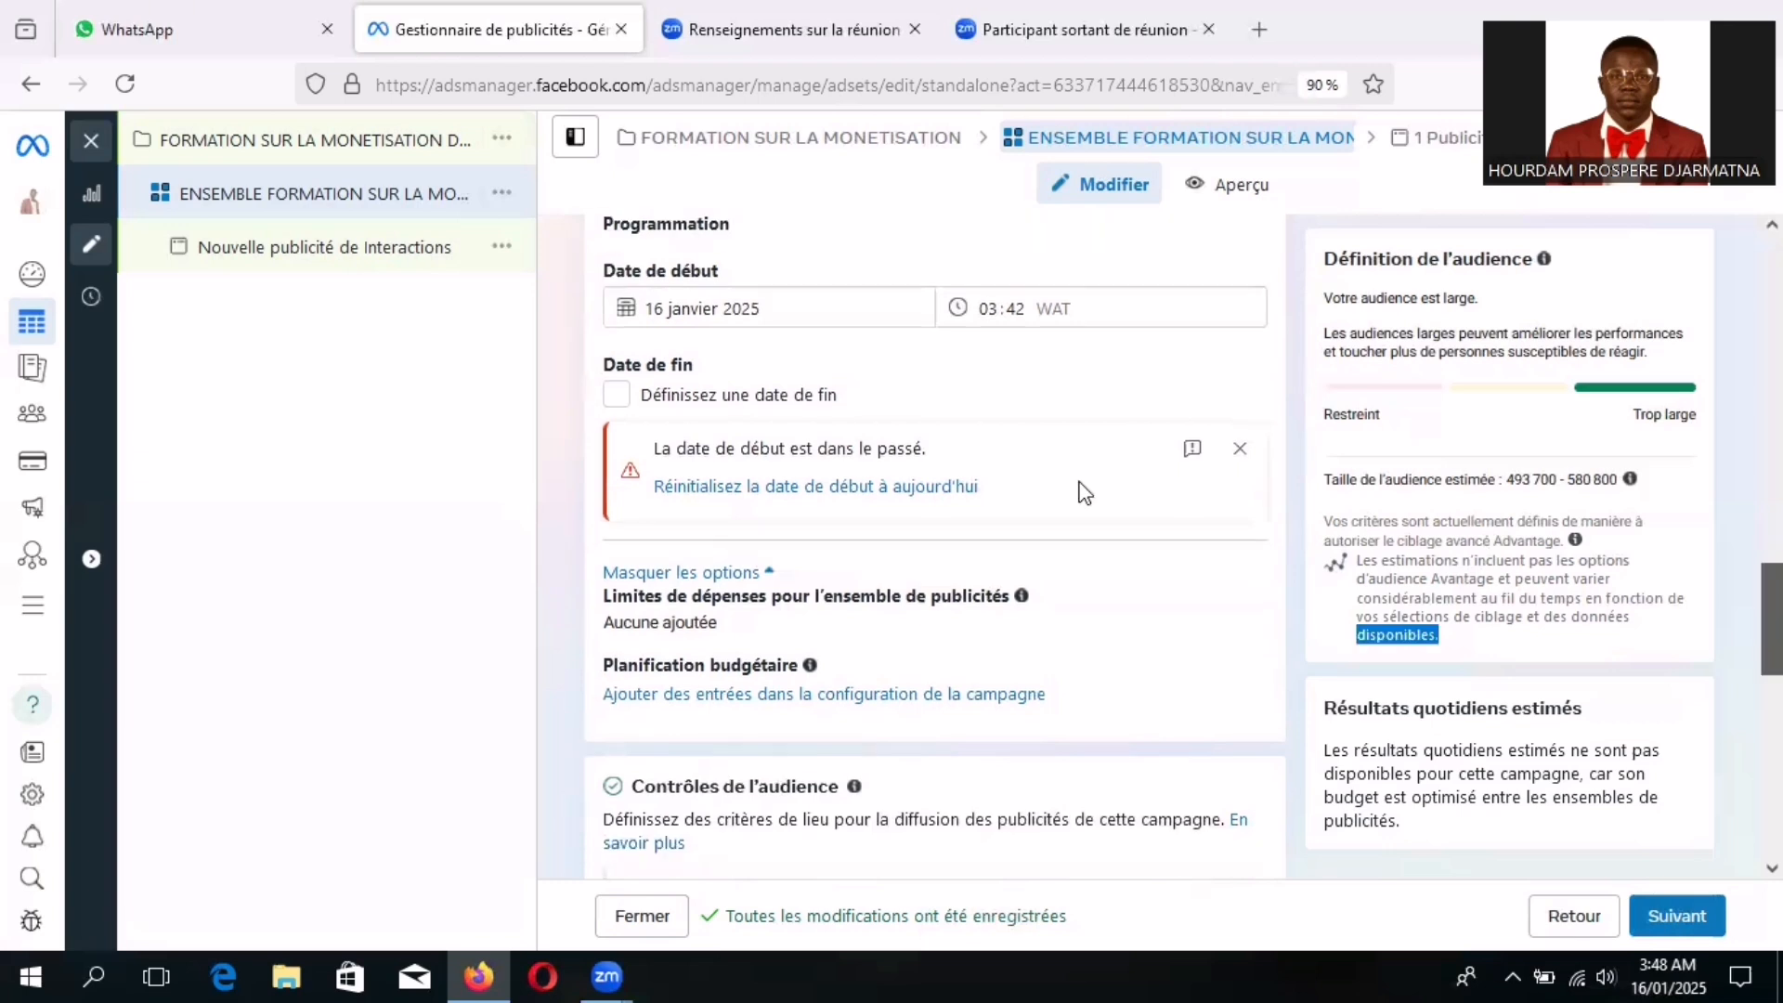
scroll(1078, 493, down, 1)
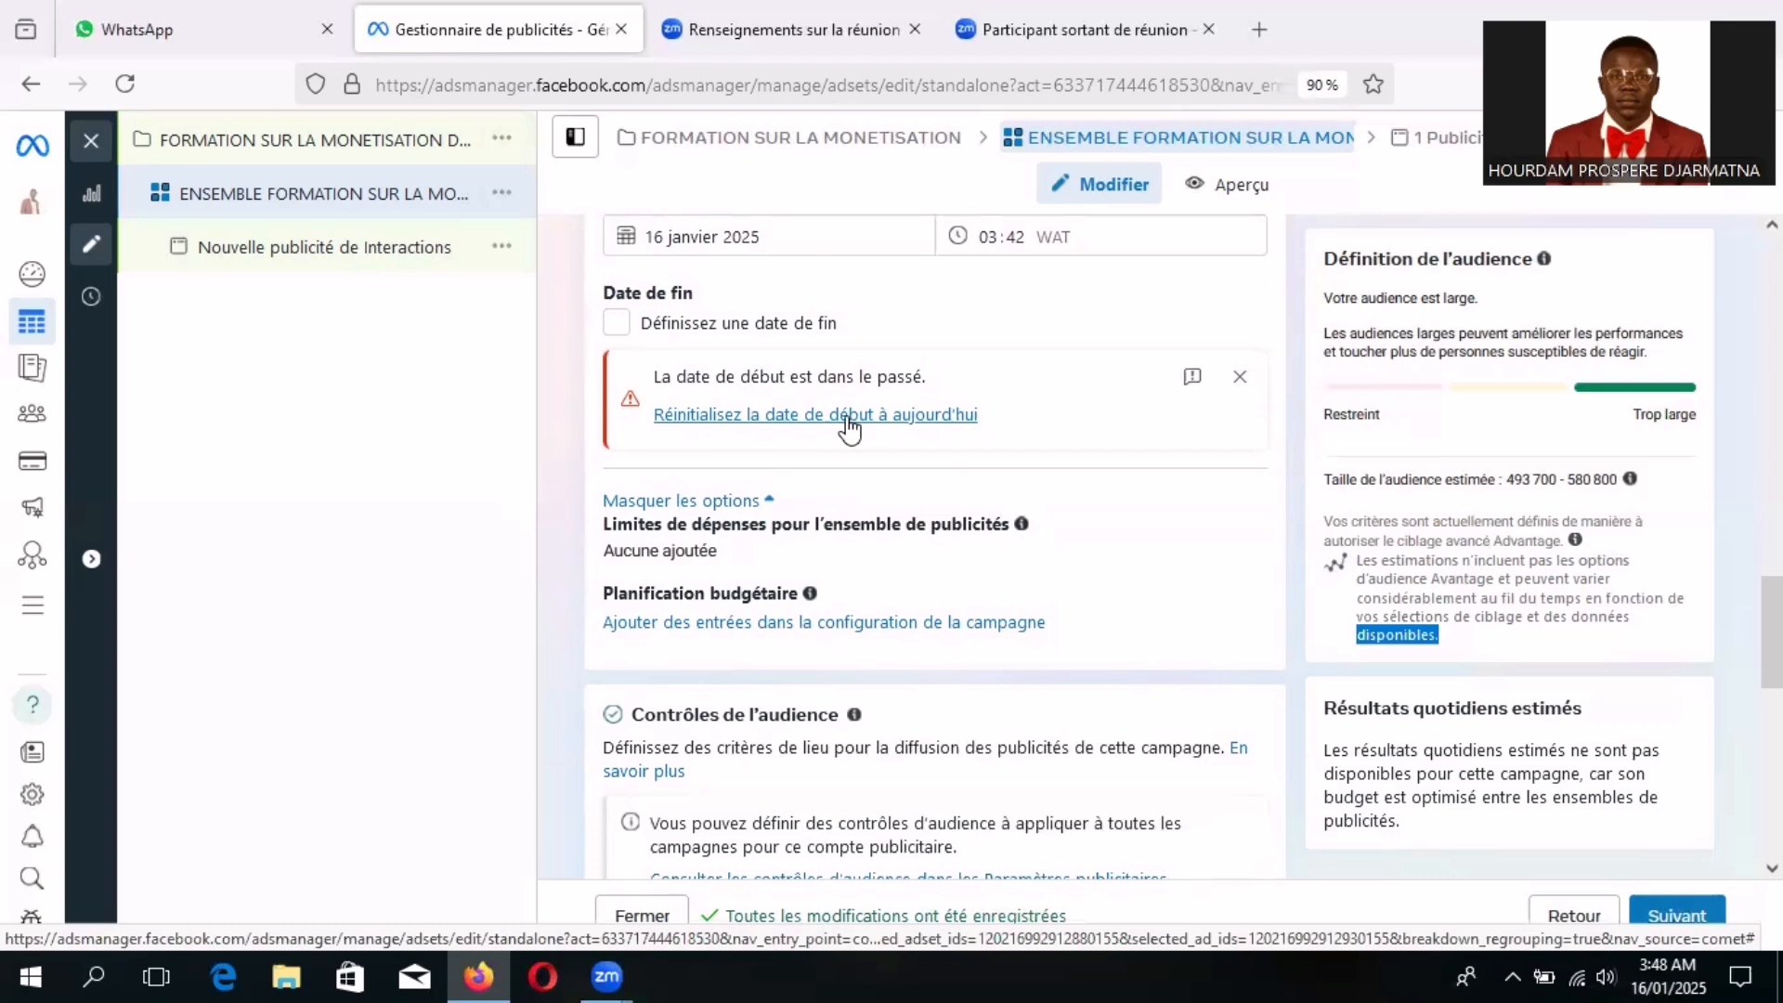
click(723, 415)
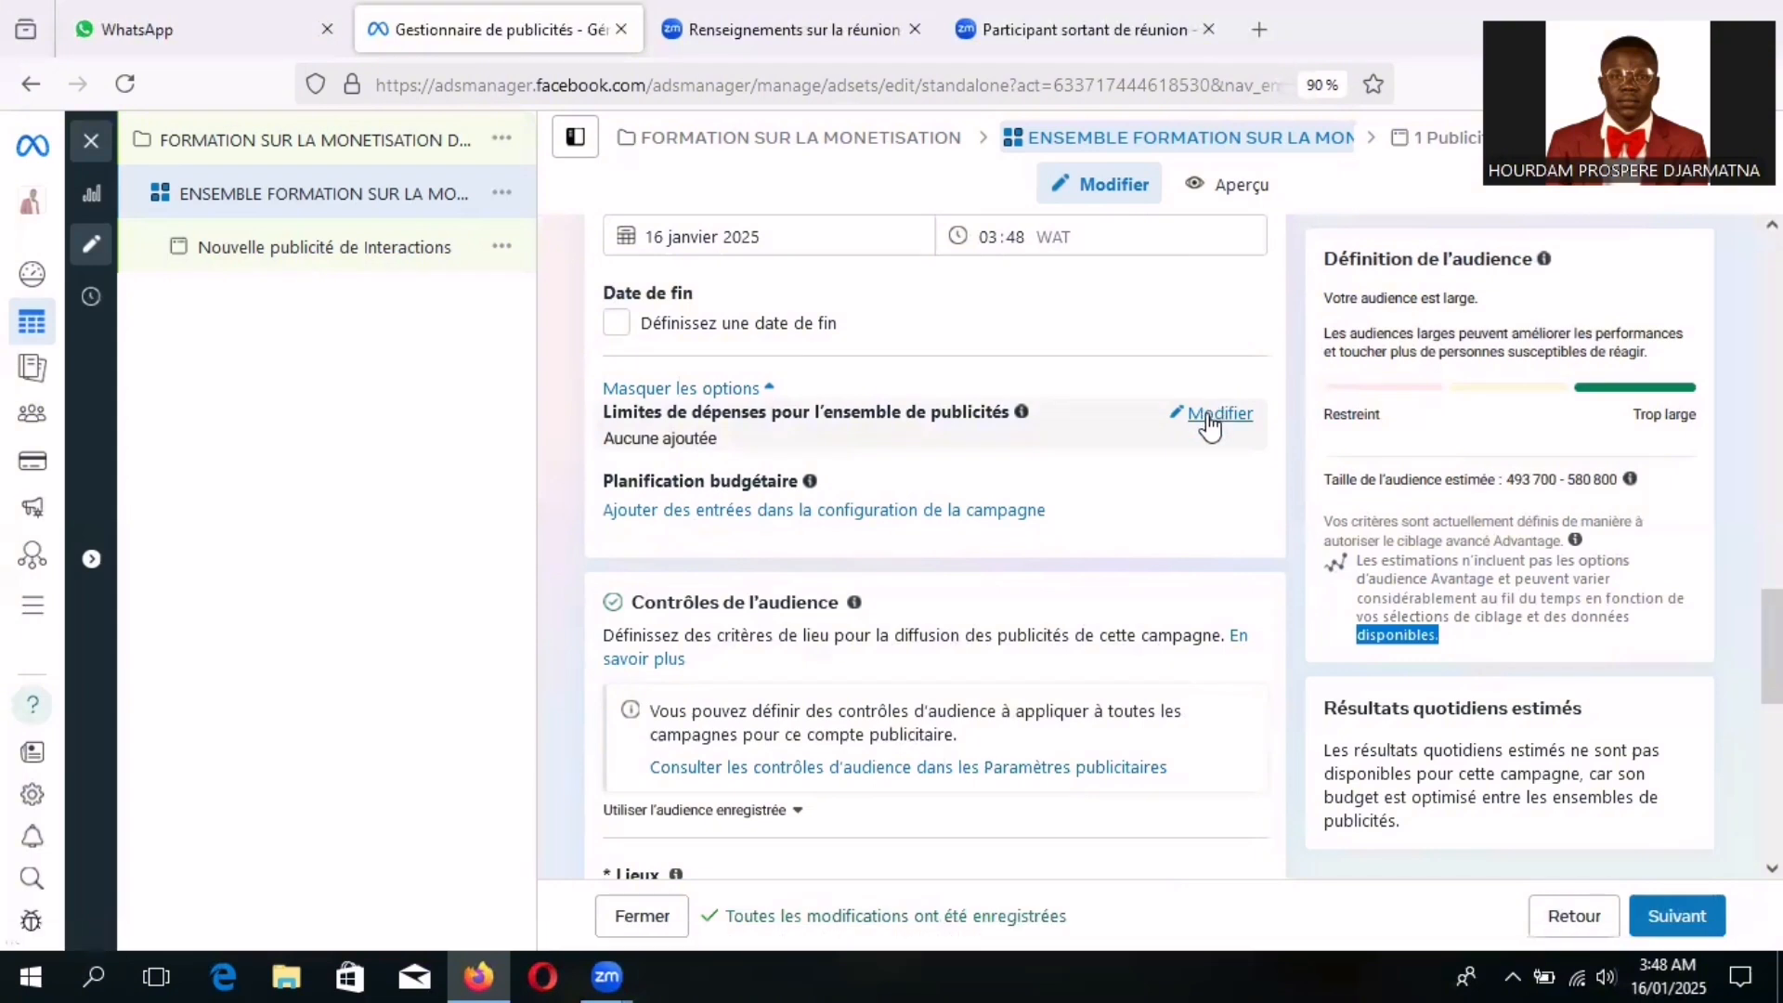
click(1212, 423)
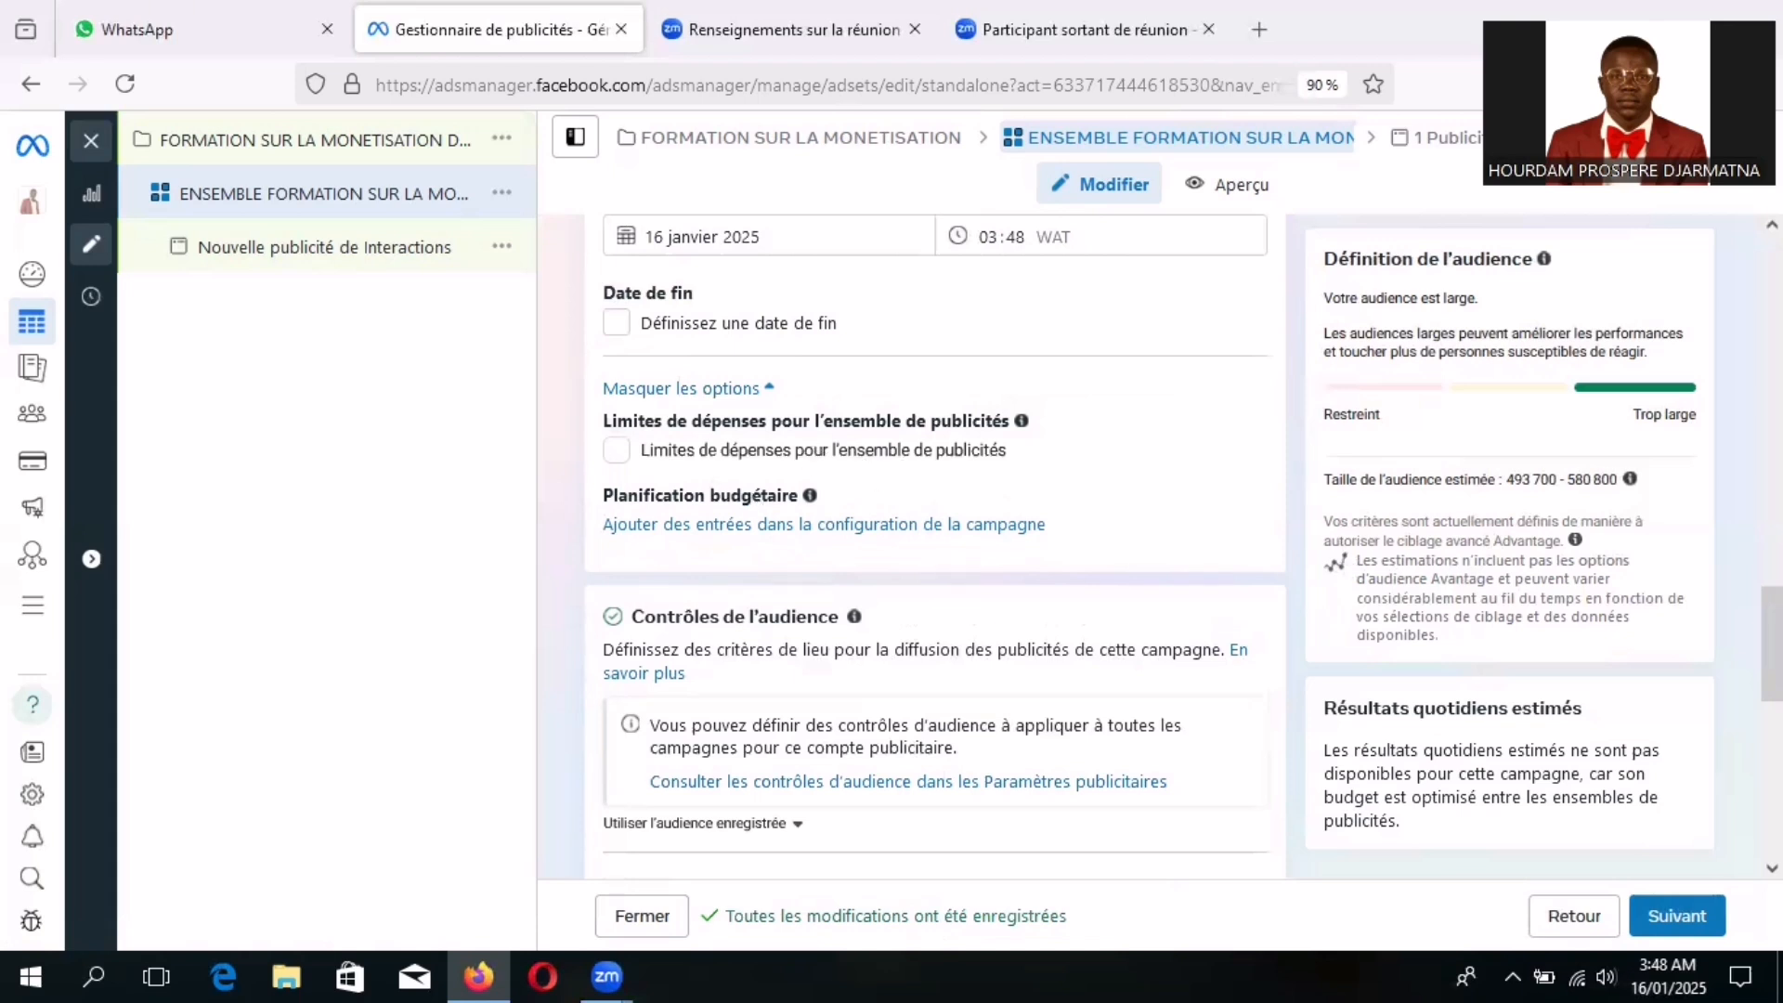
- Examine the Contrôles de l'audience and Audience Advantage+ sections, including the included locations and the audience suggestion option
scroll(935, 546, down, 1)
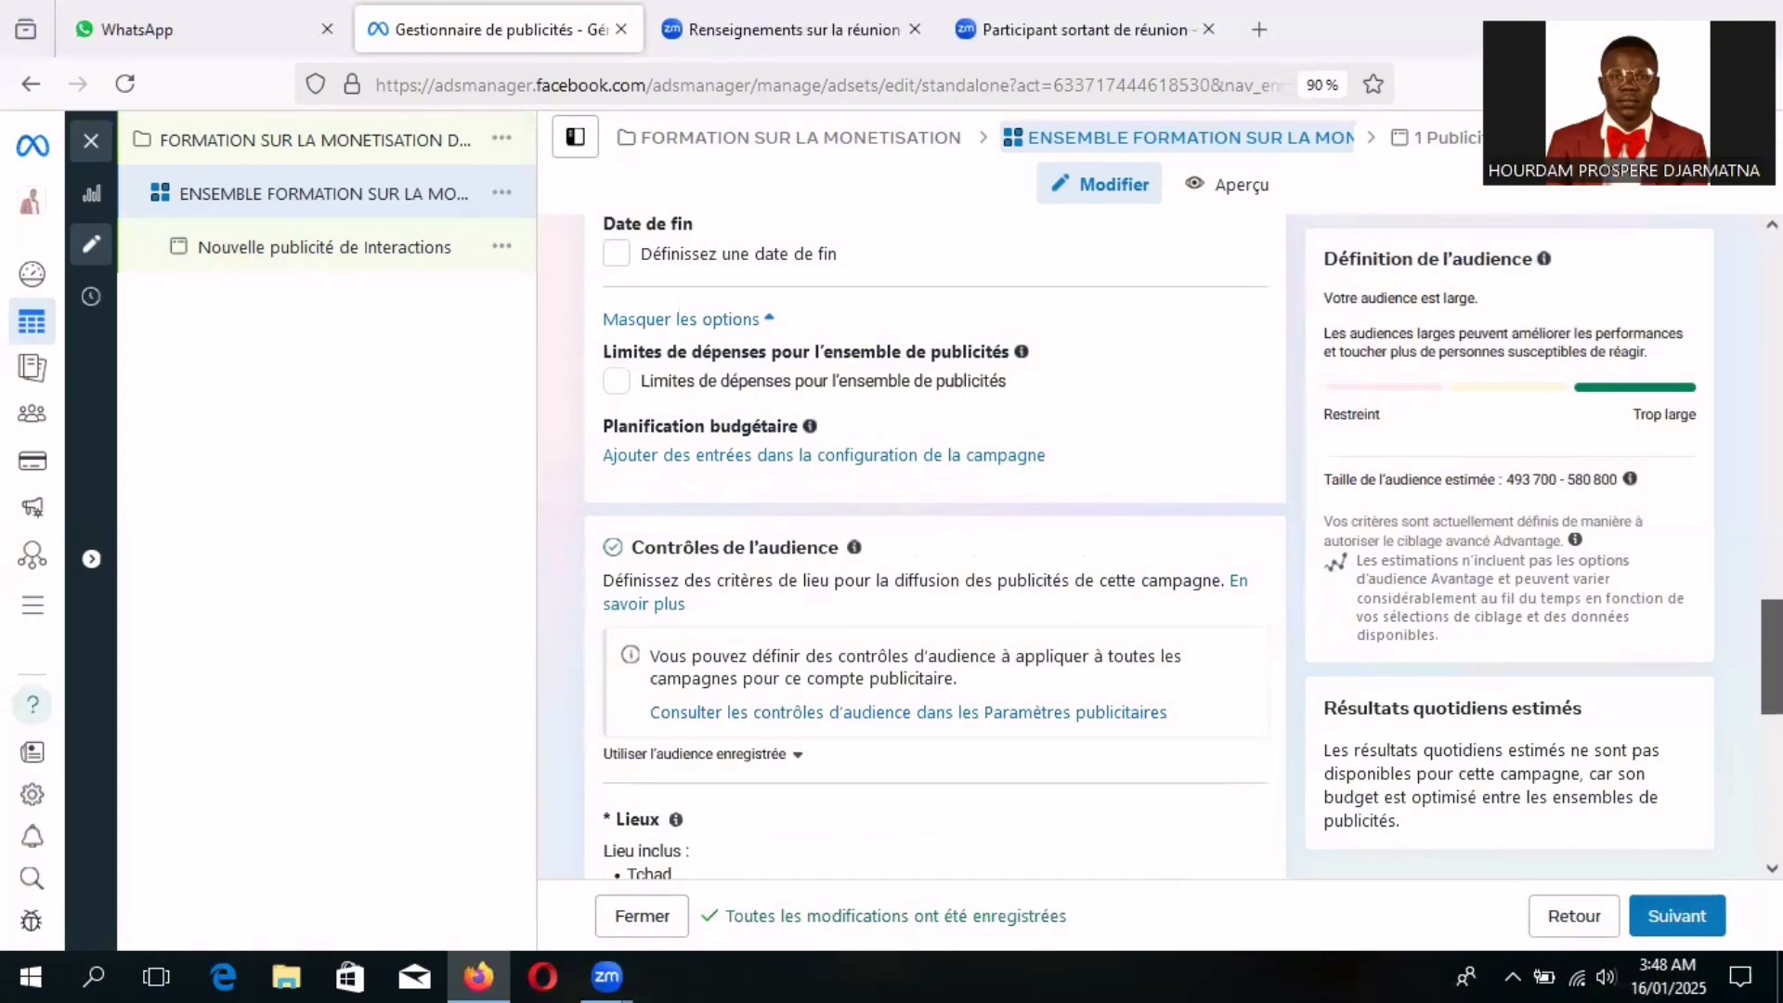
scroll(935, 546, down, 1)
scroll(935, 546, down, 2)
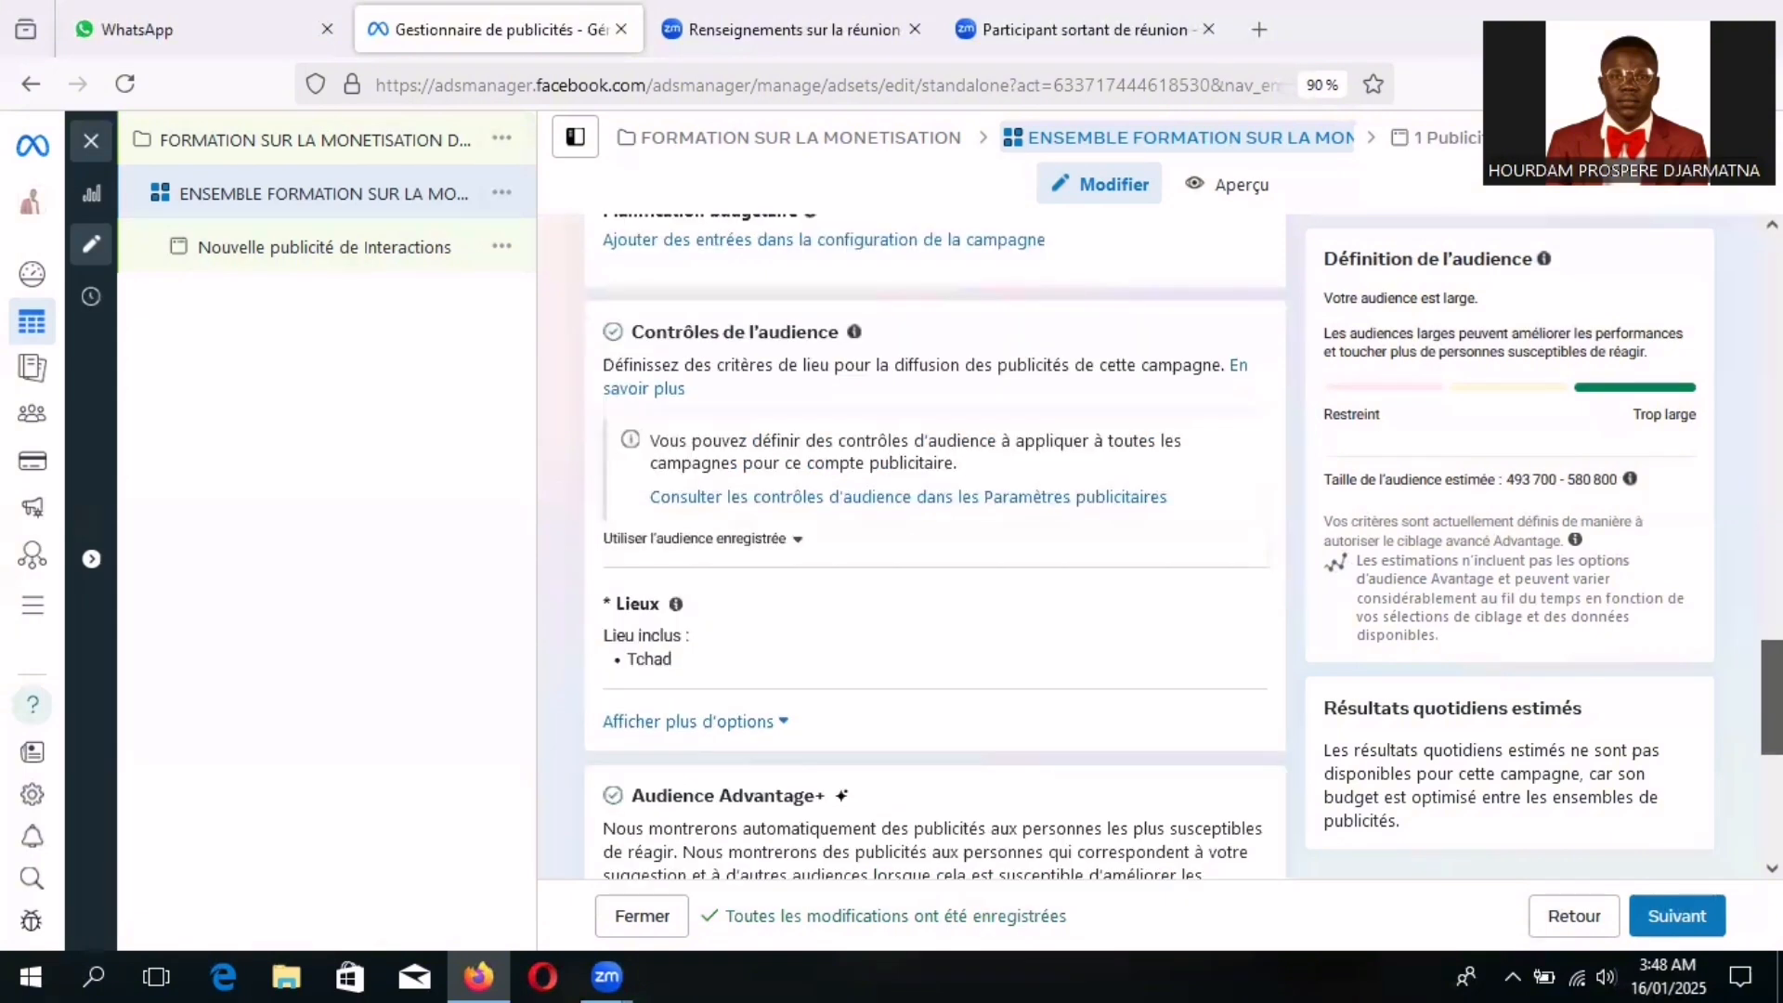
scroll(935, 546, down, 1)
scroll(935, 546, down, 1)
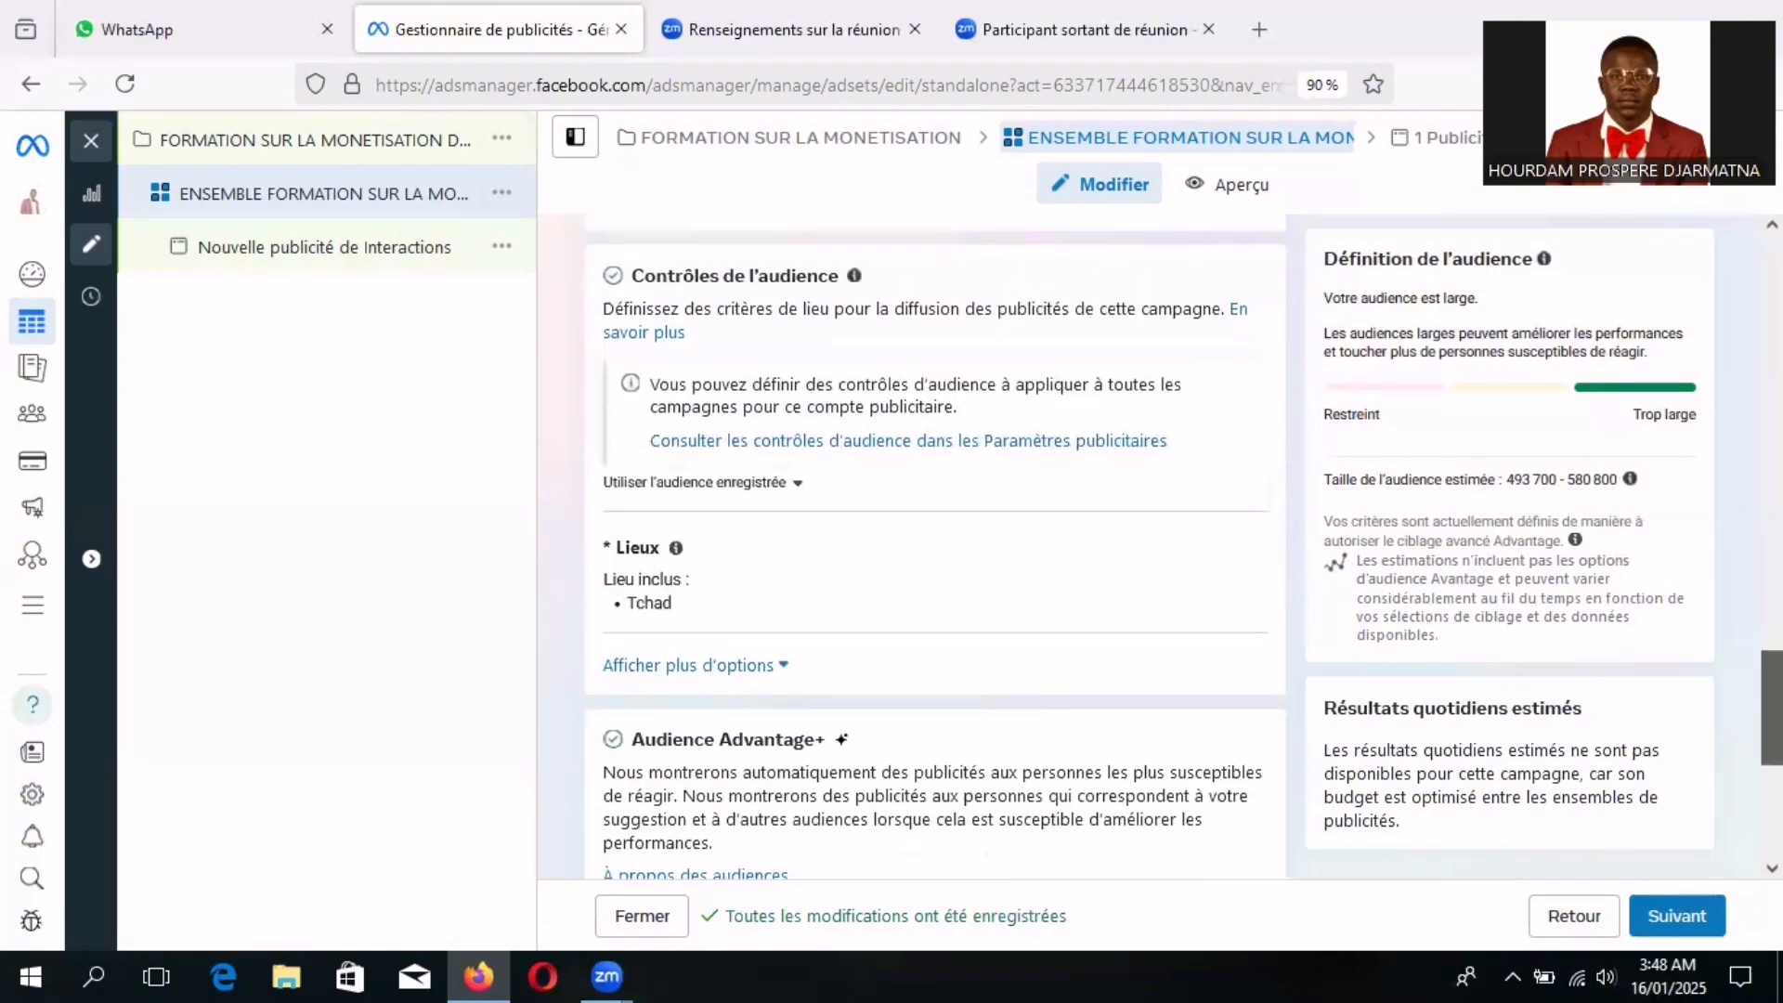
scroll(935, 546, down, 1)
scroll(875, 529, down, 5)
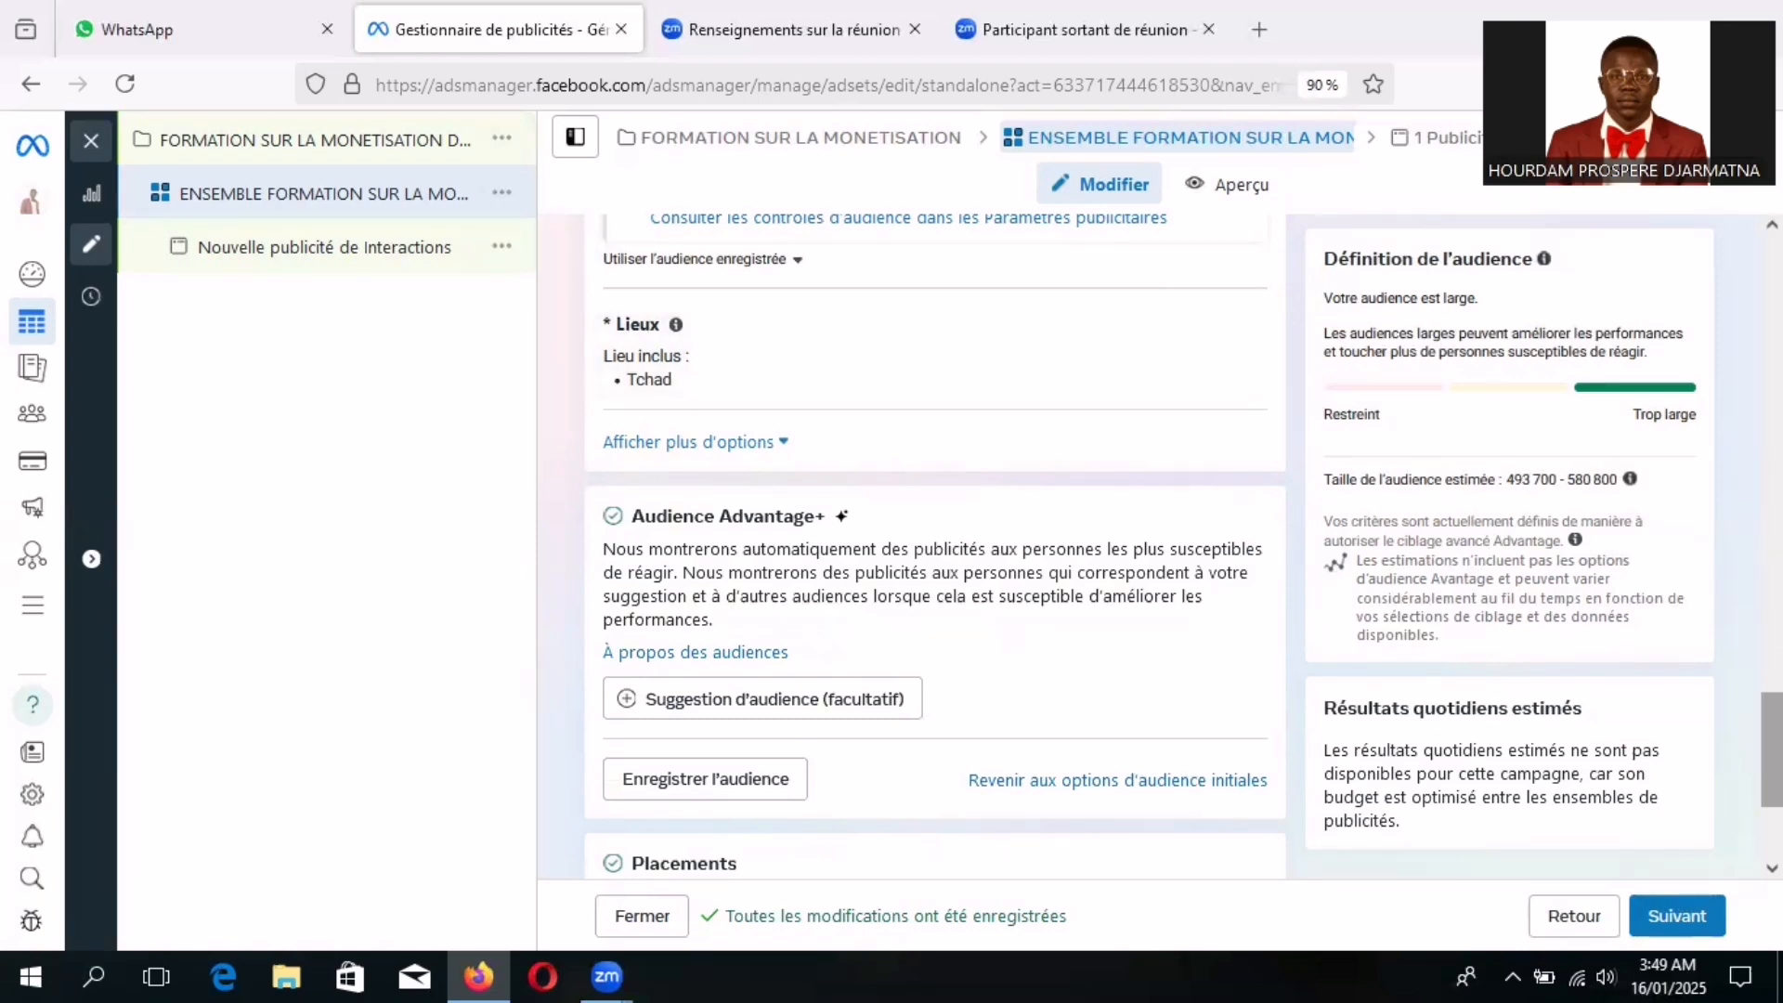
scroll(1118, 504, up, 1)
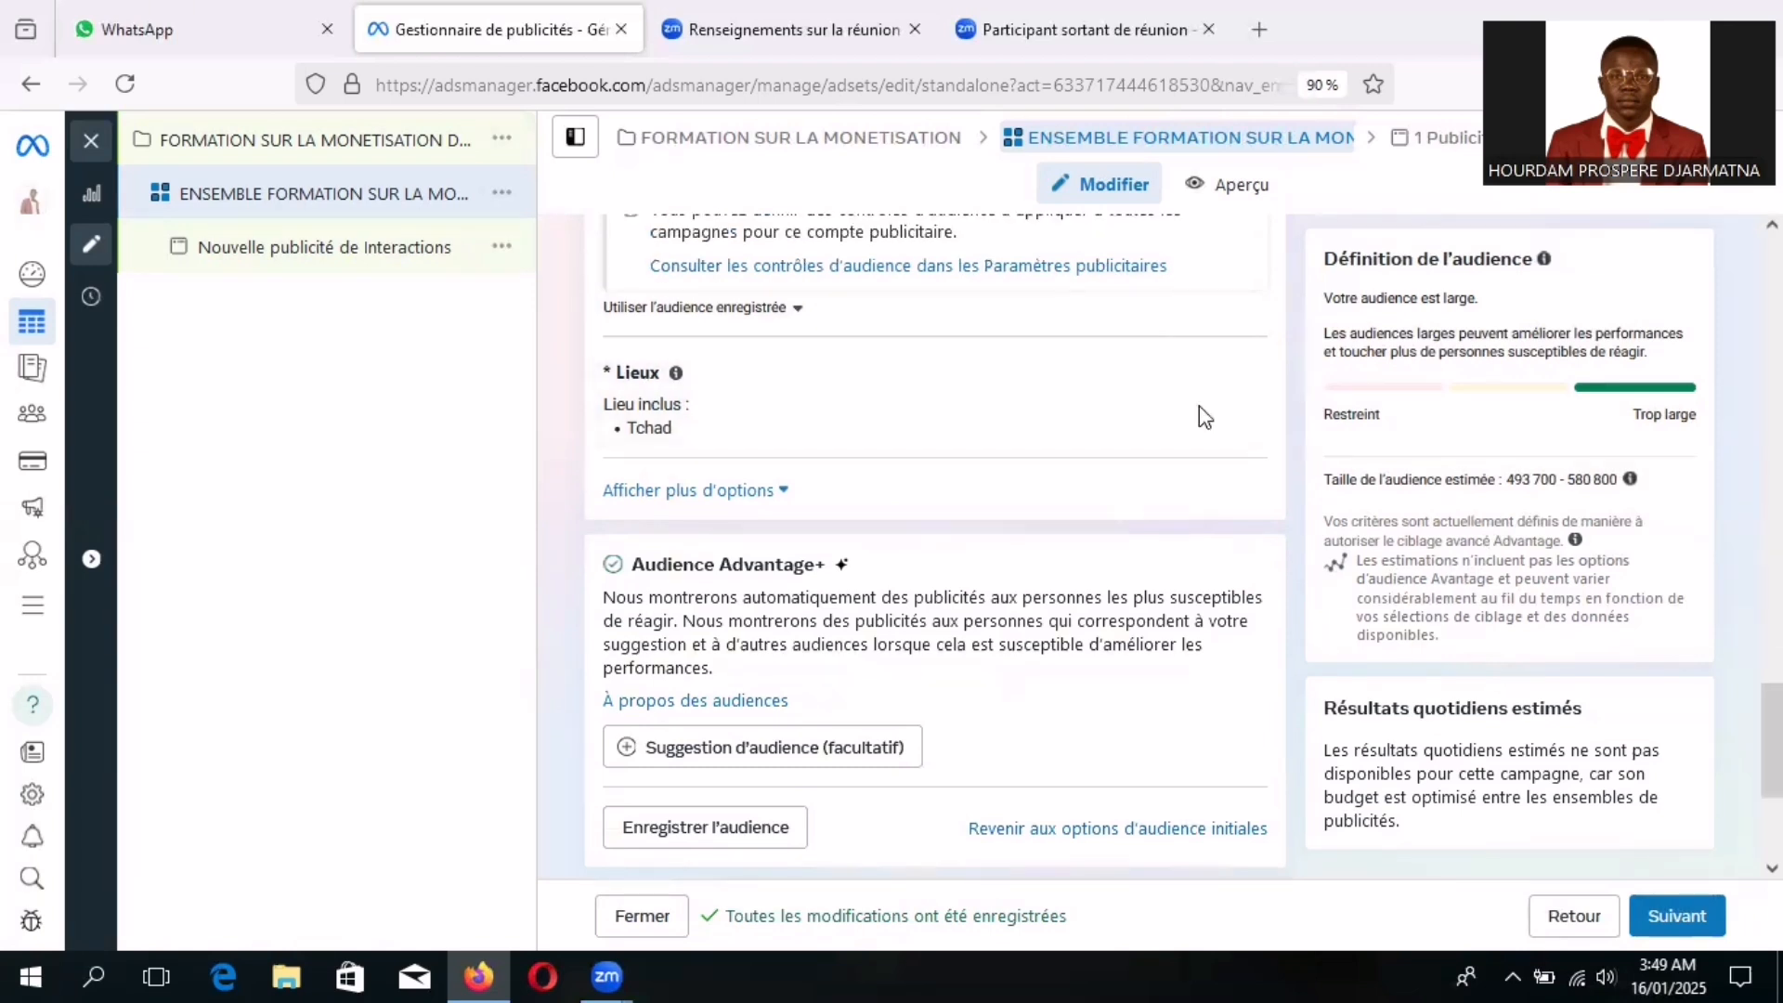
- Open the ad set's Lieux setting for editing and remove Tchad from the included locations
mouse_move(1152, 364)
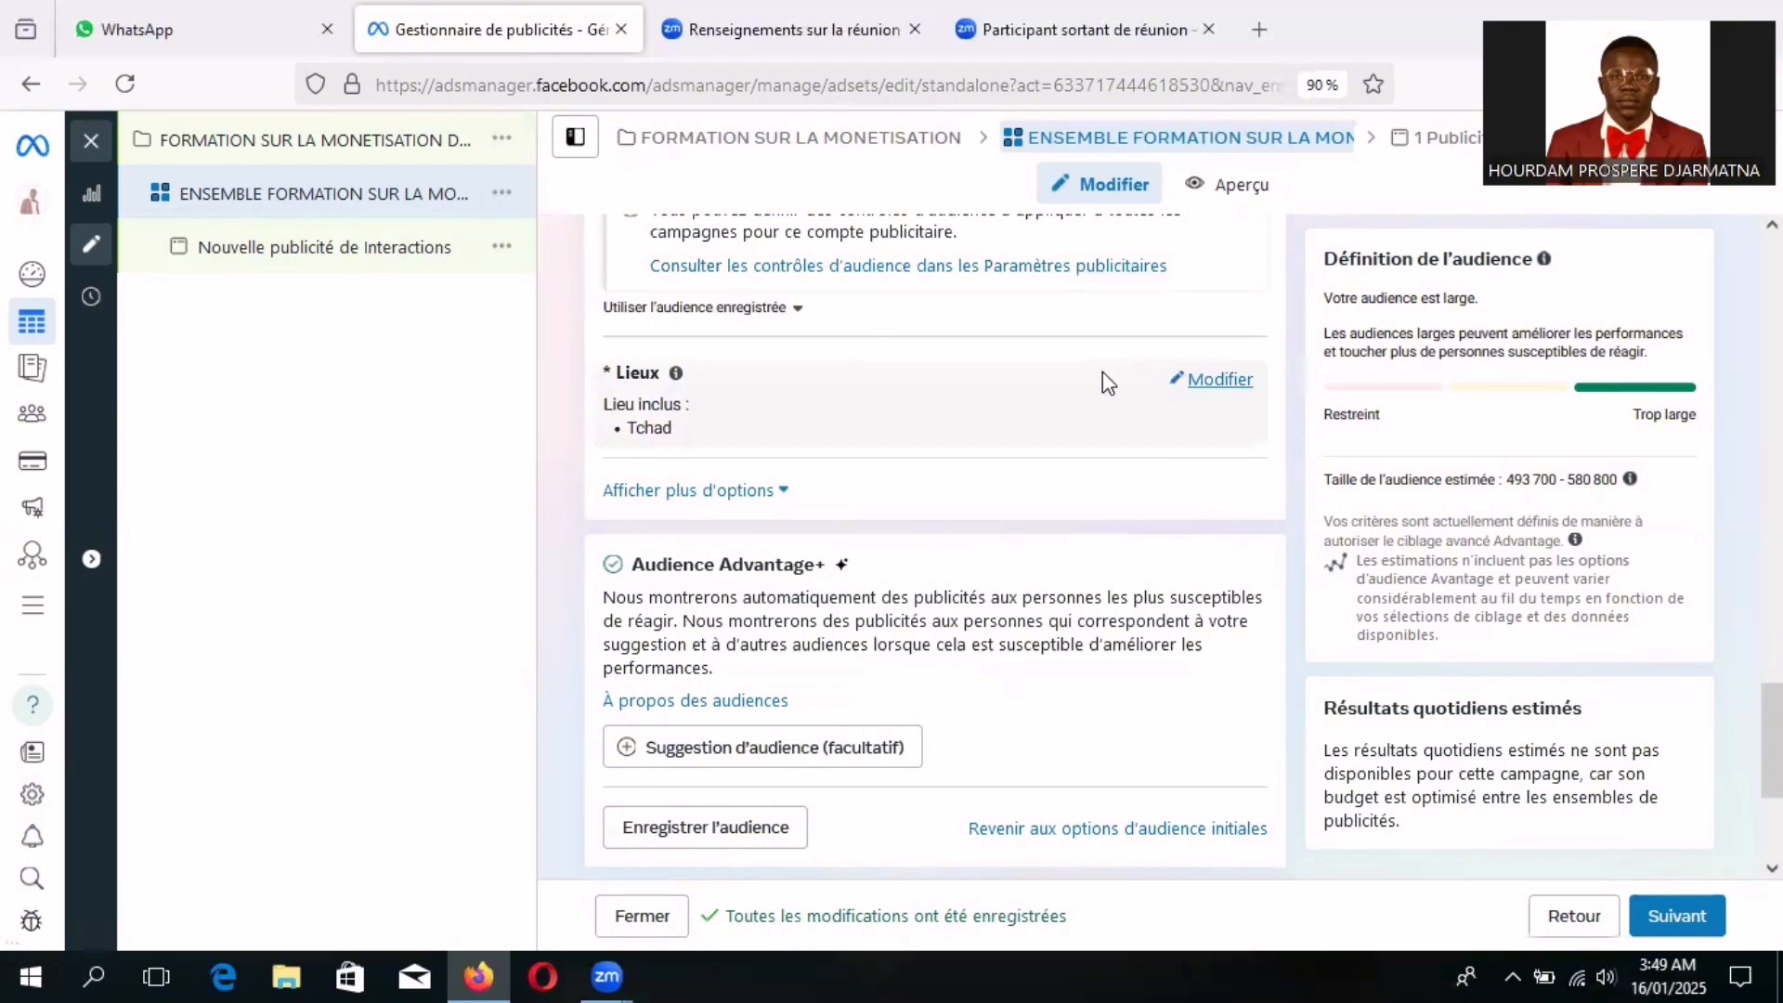
click(1219, 381)
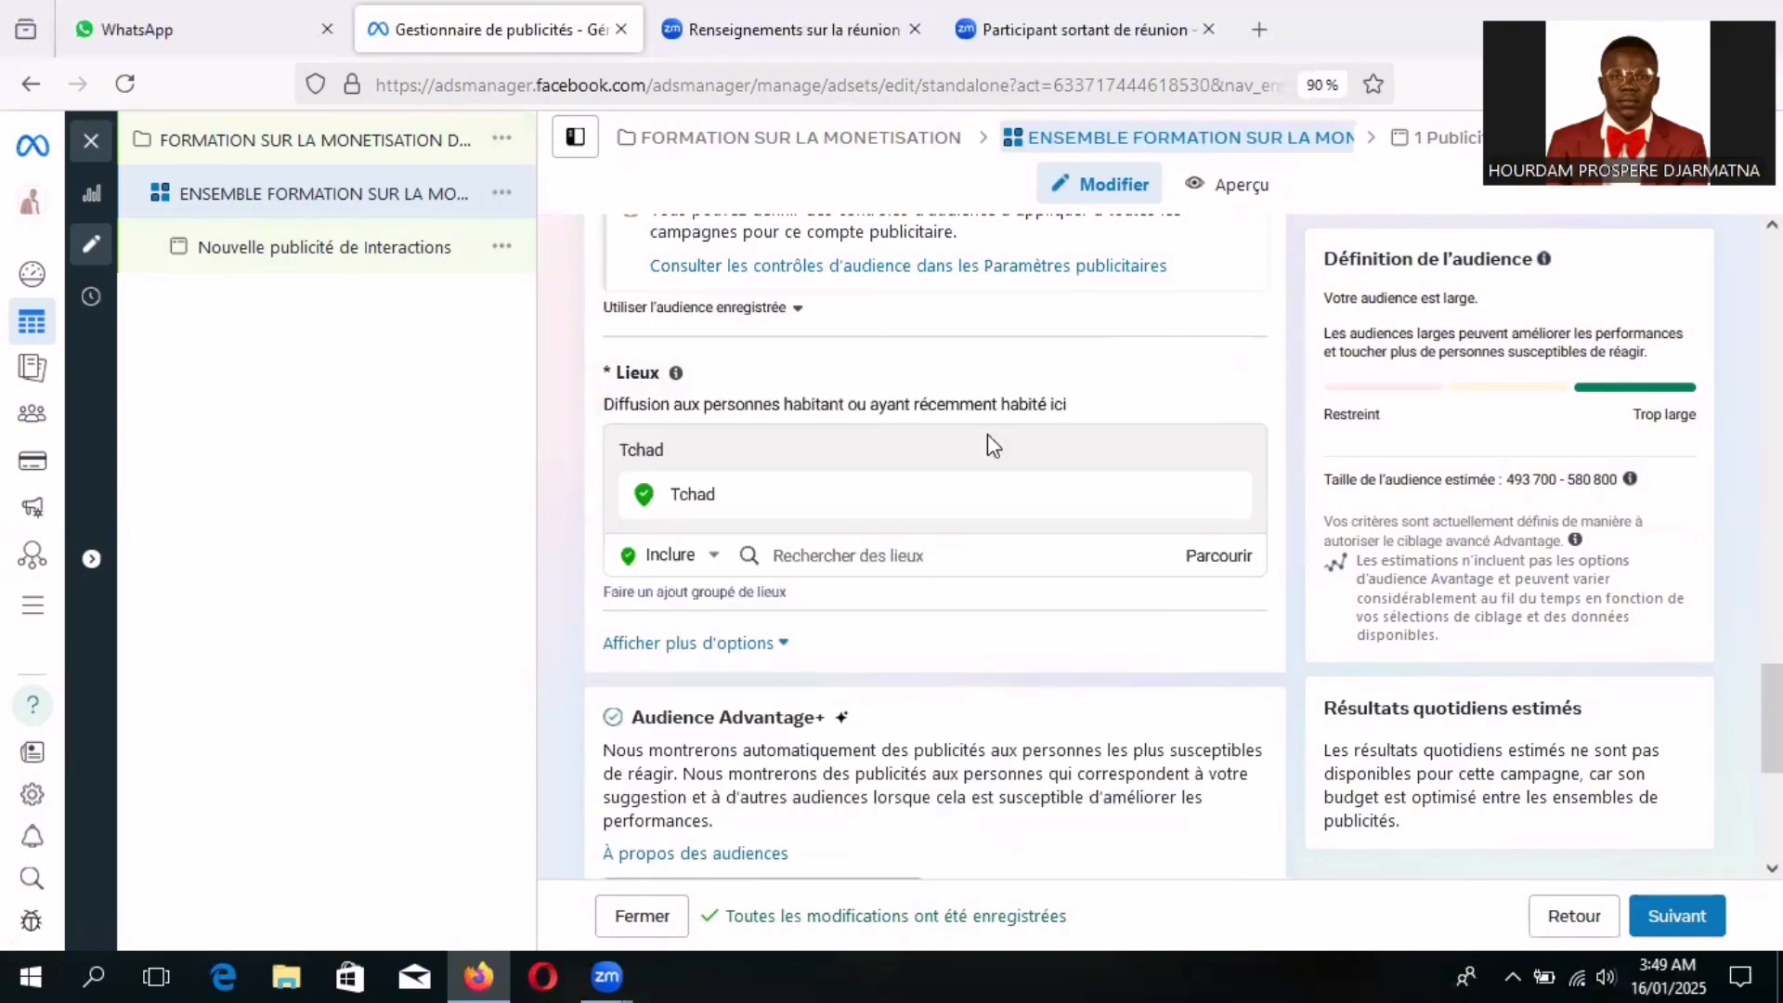
mouse_move(1178, 510)
click(1197, 495)
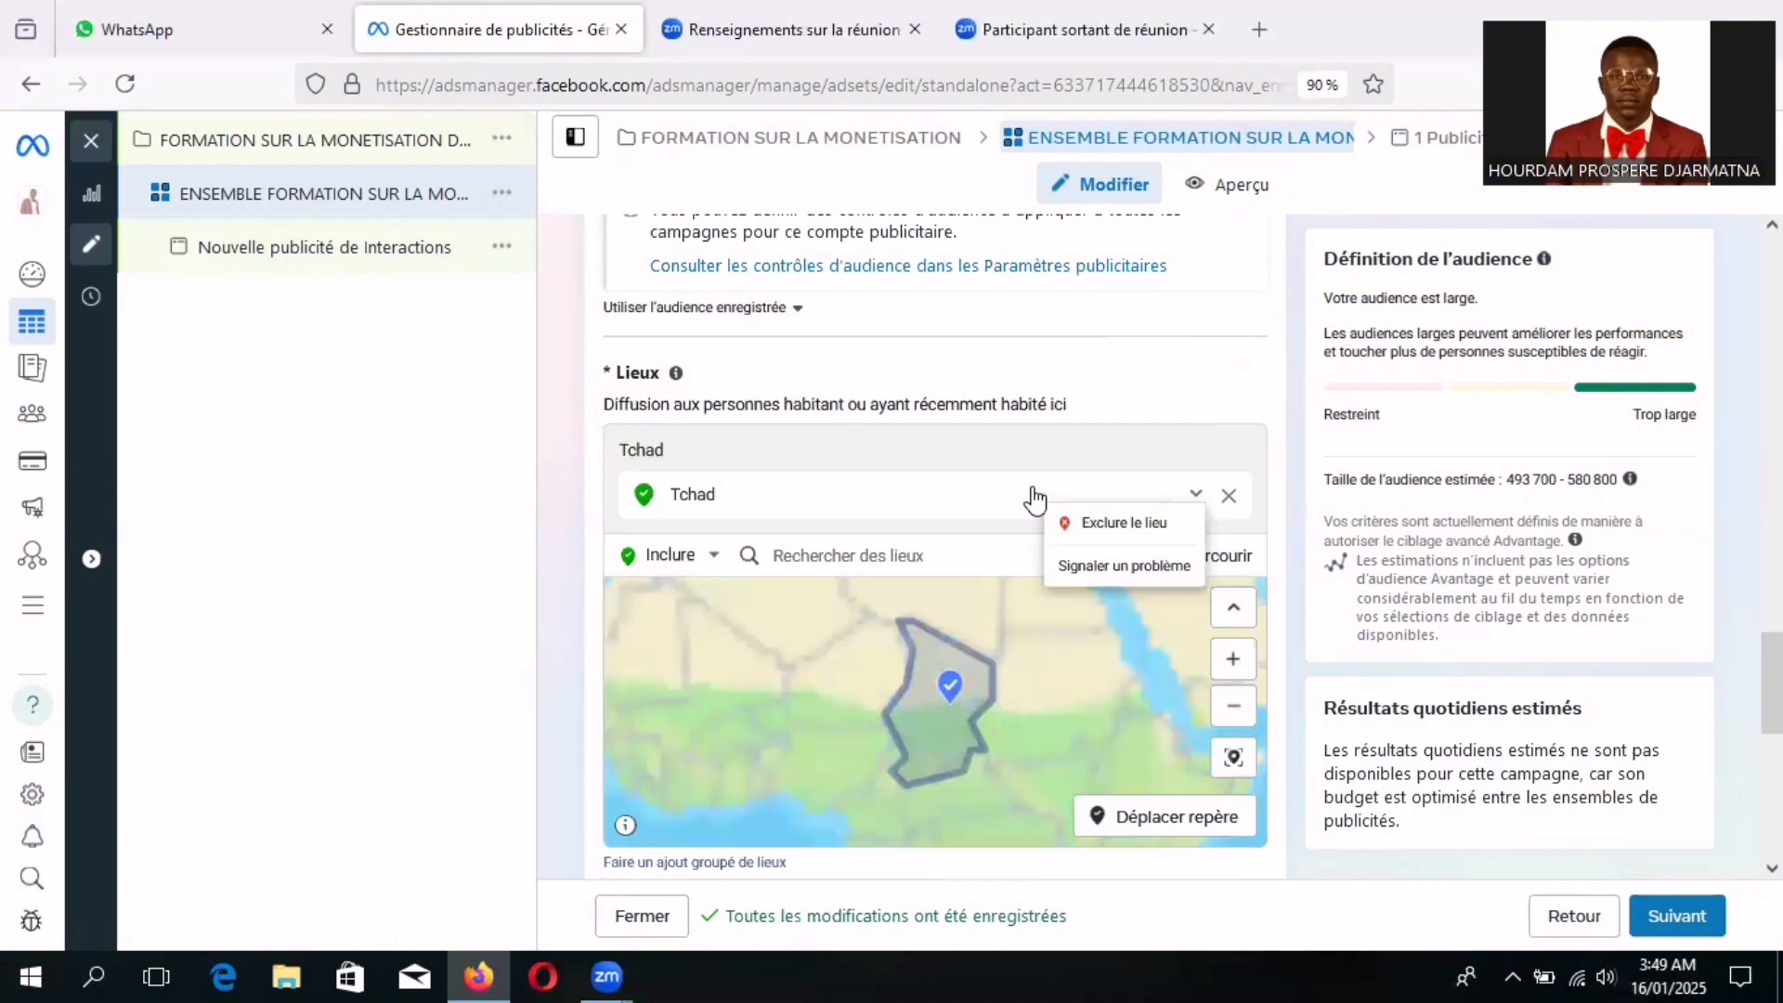
click(691, 502)
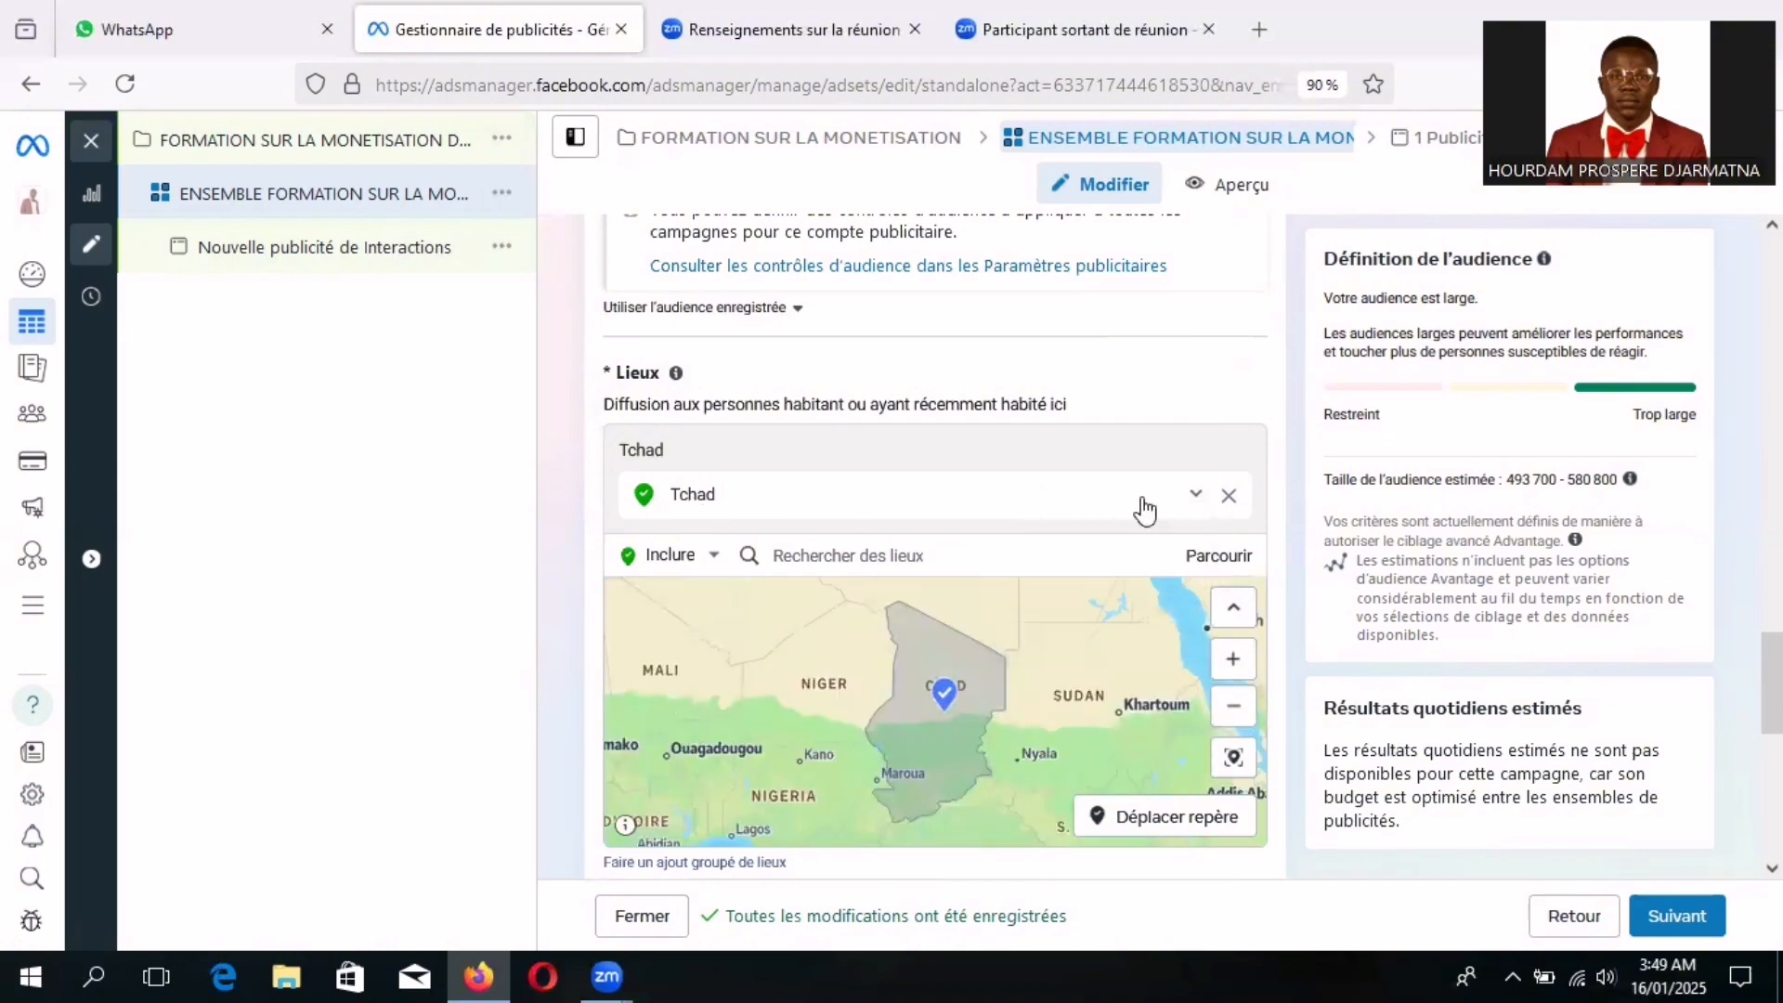
click(1201, 498)
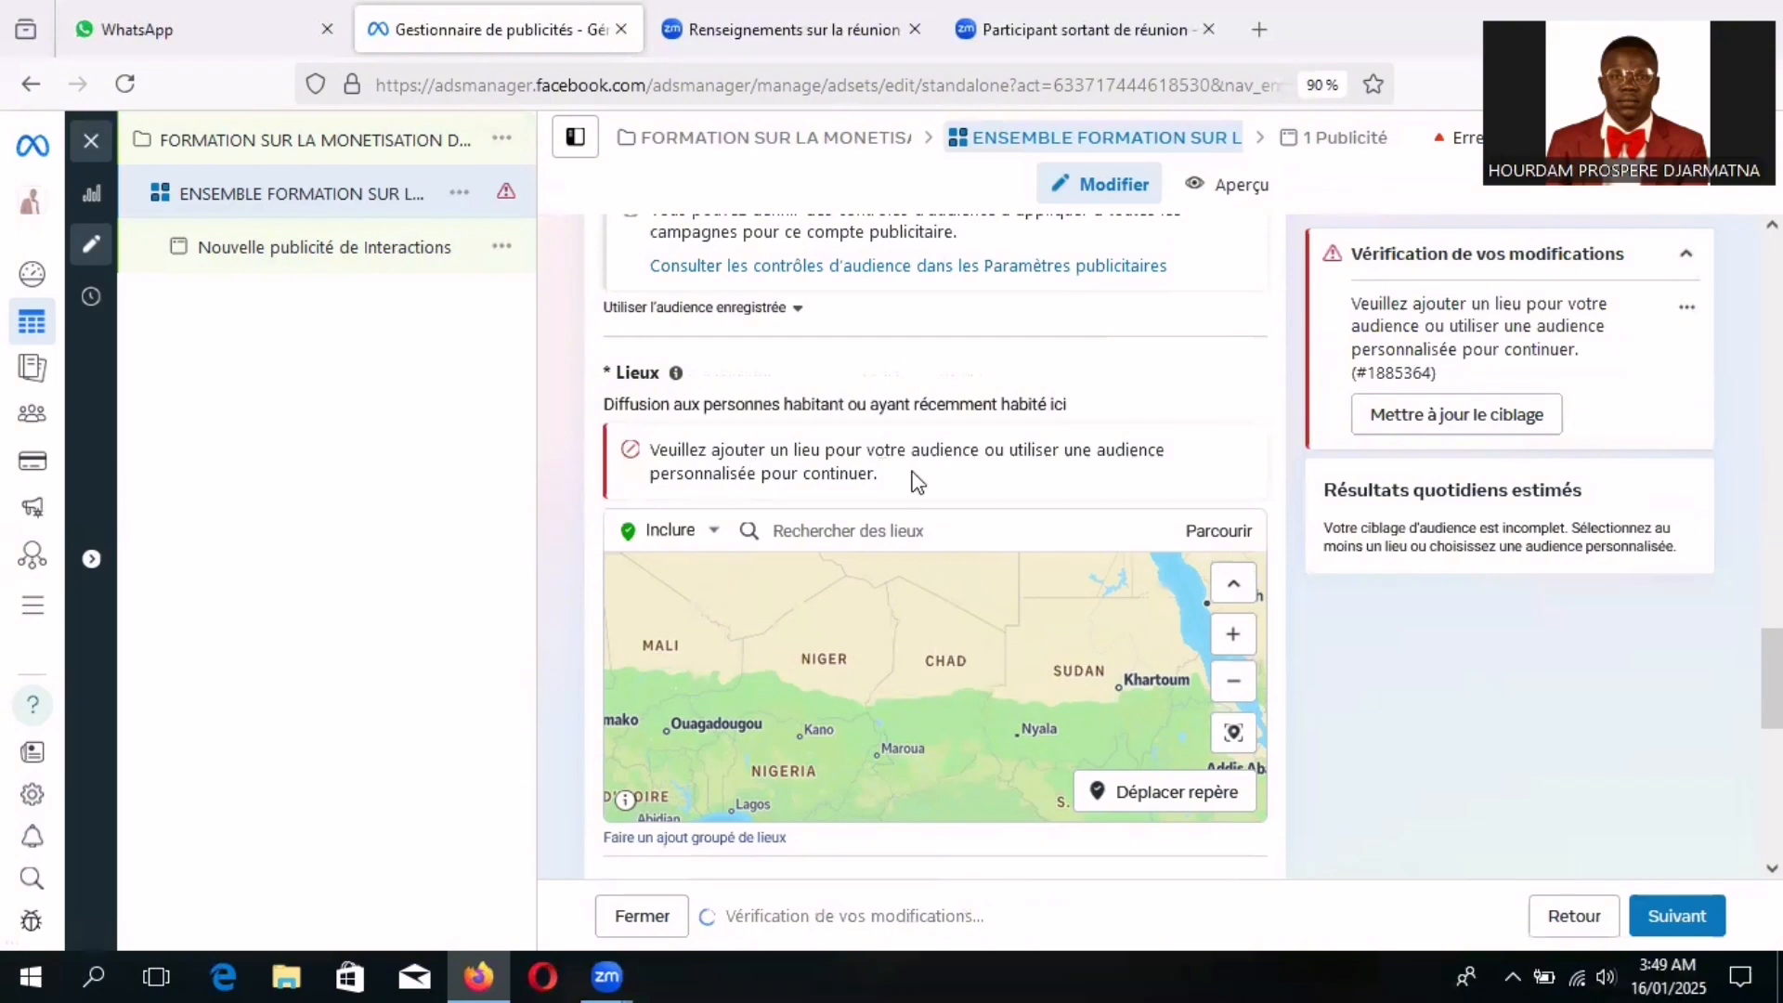
- Add the country Côte d'Ivoire to the ad set's included locations
click(951, 525)
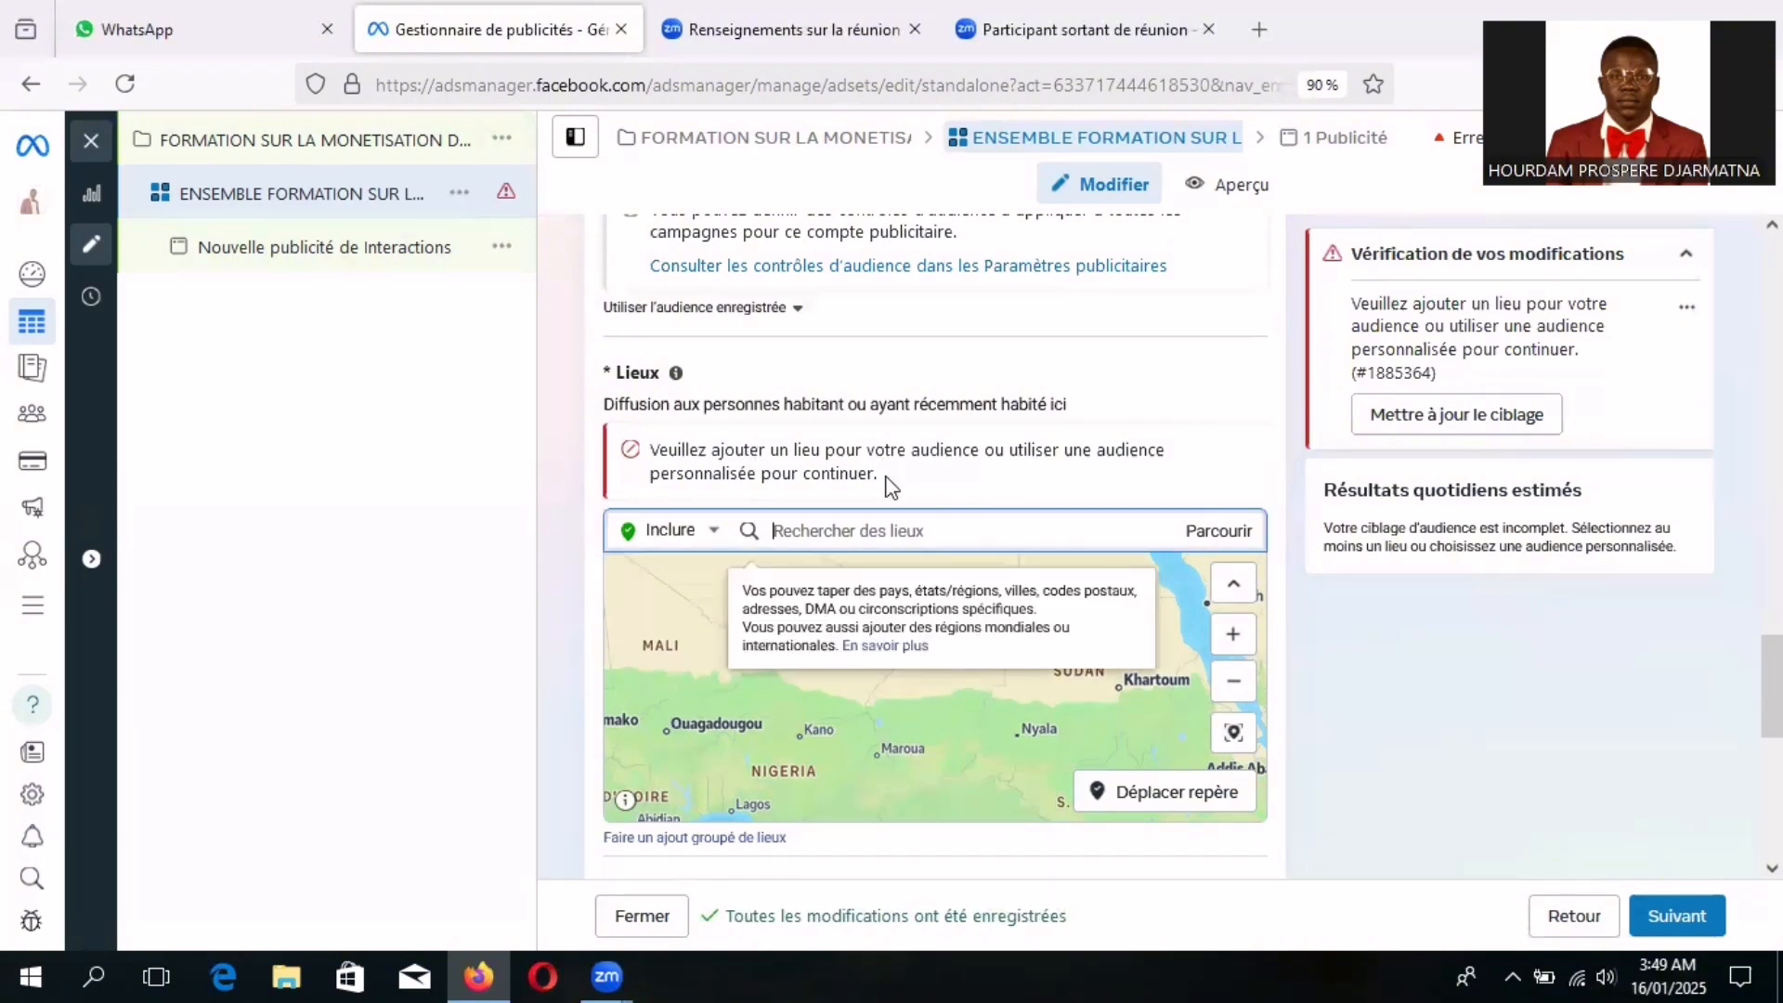
click(735, 383)
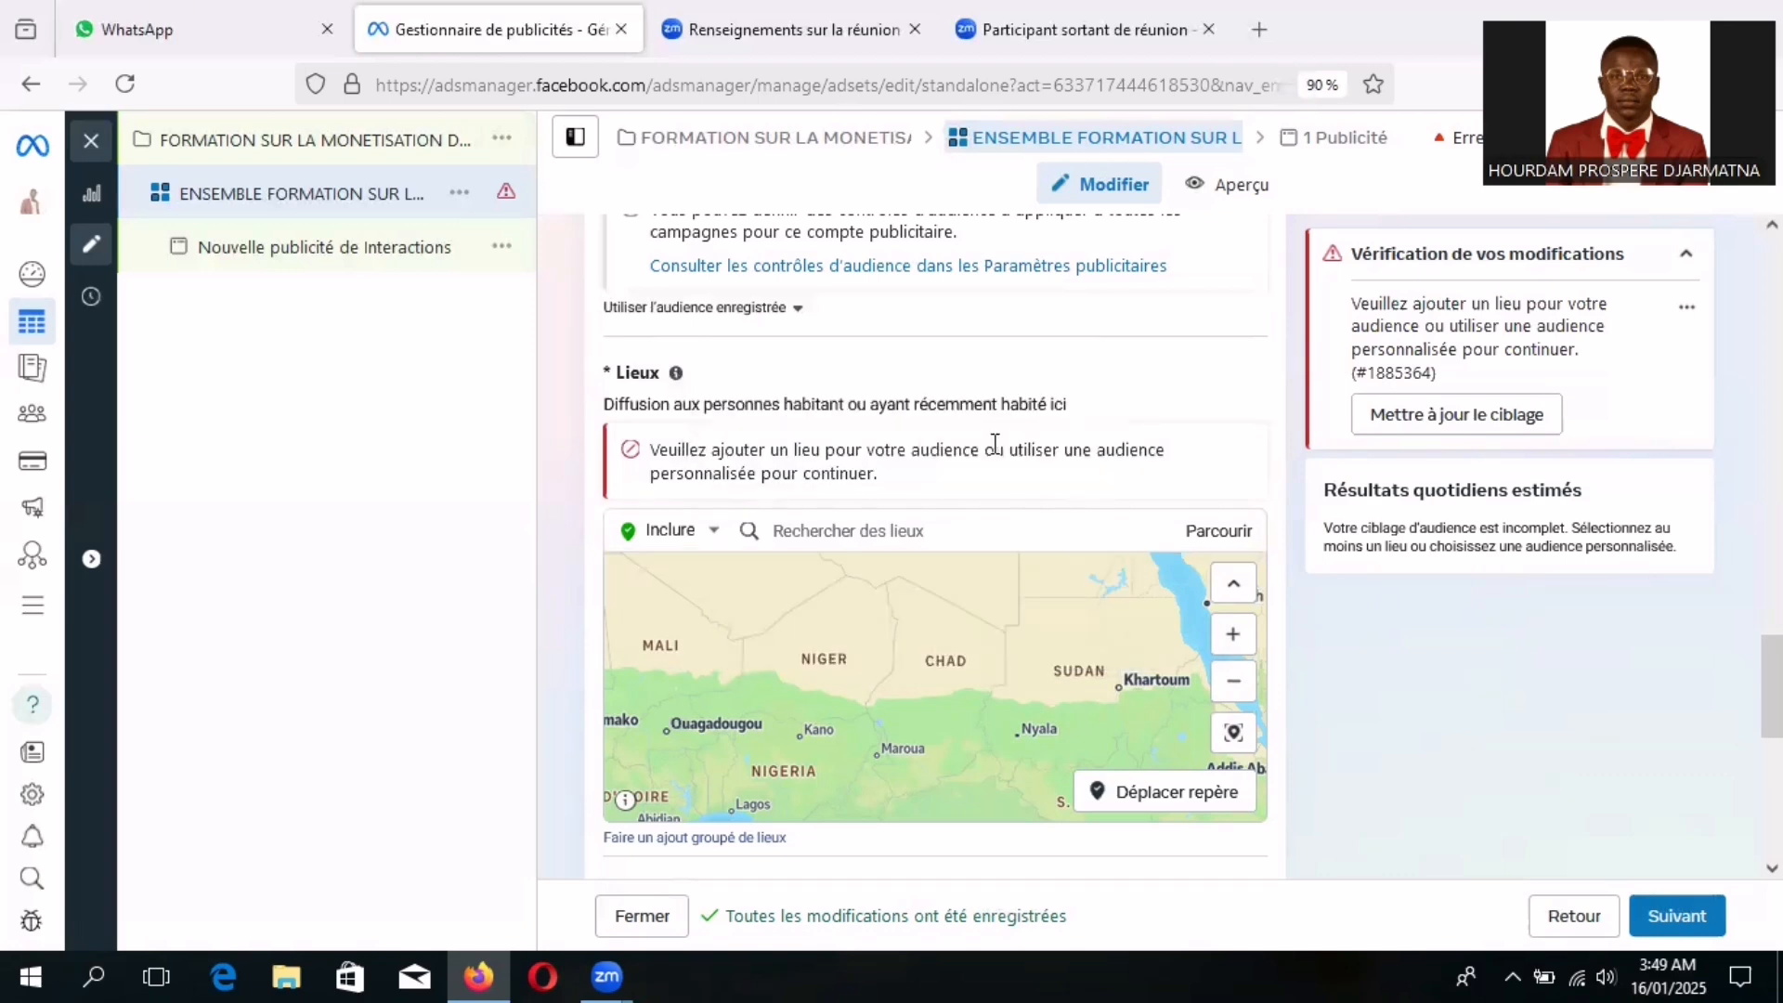
click(911, 532)
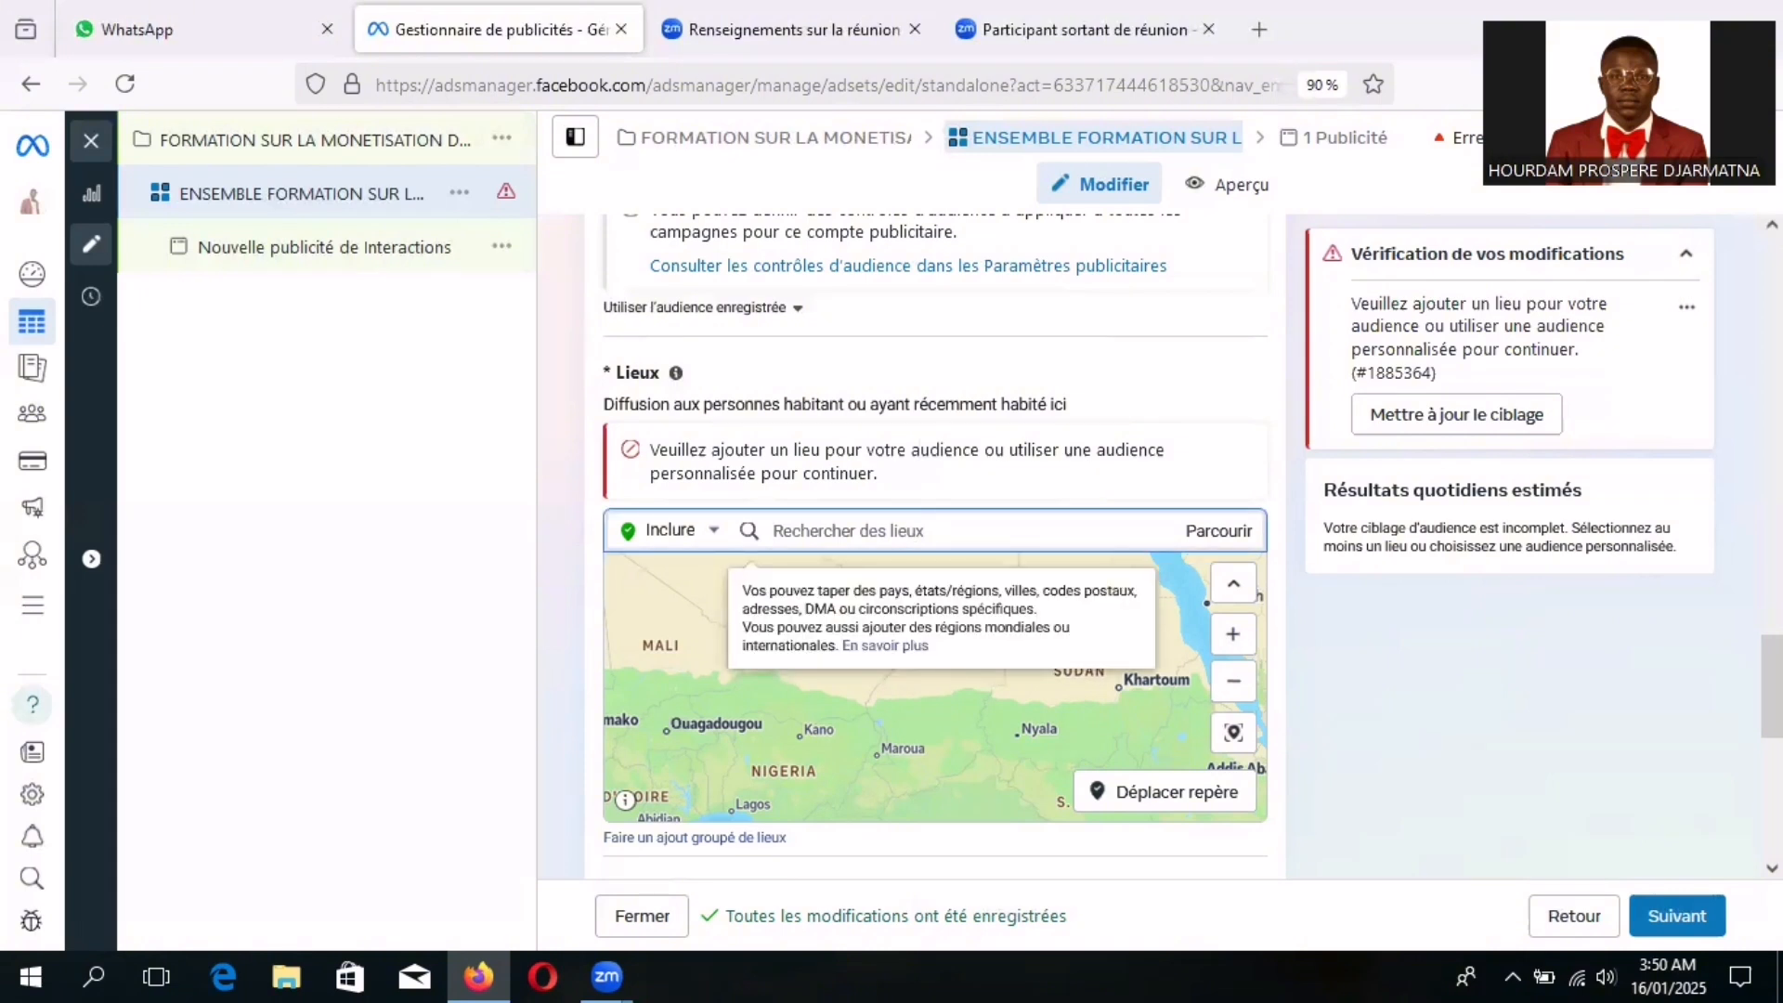
text(c)
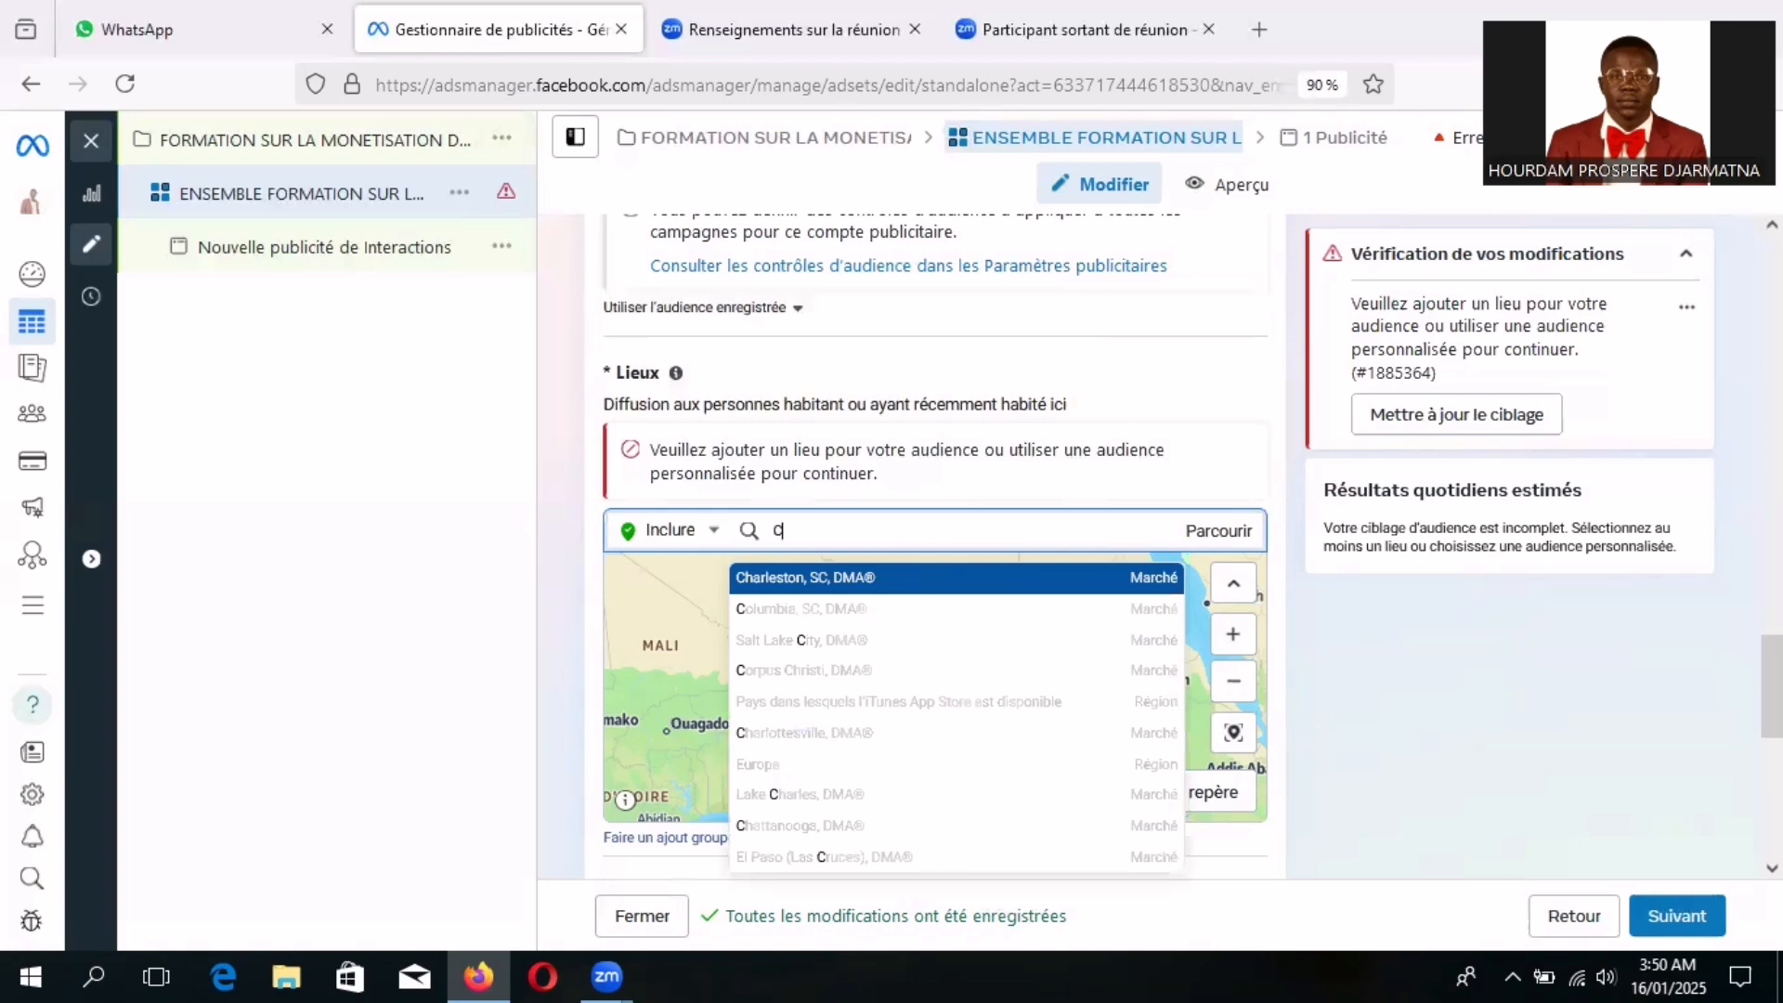
text(ot)
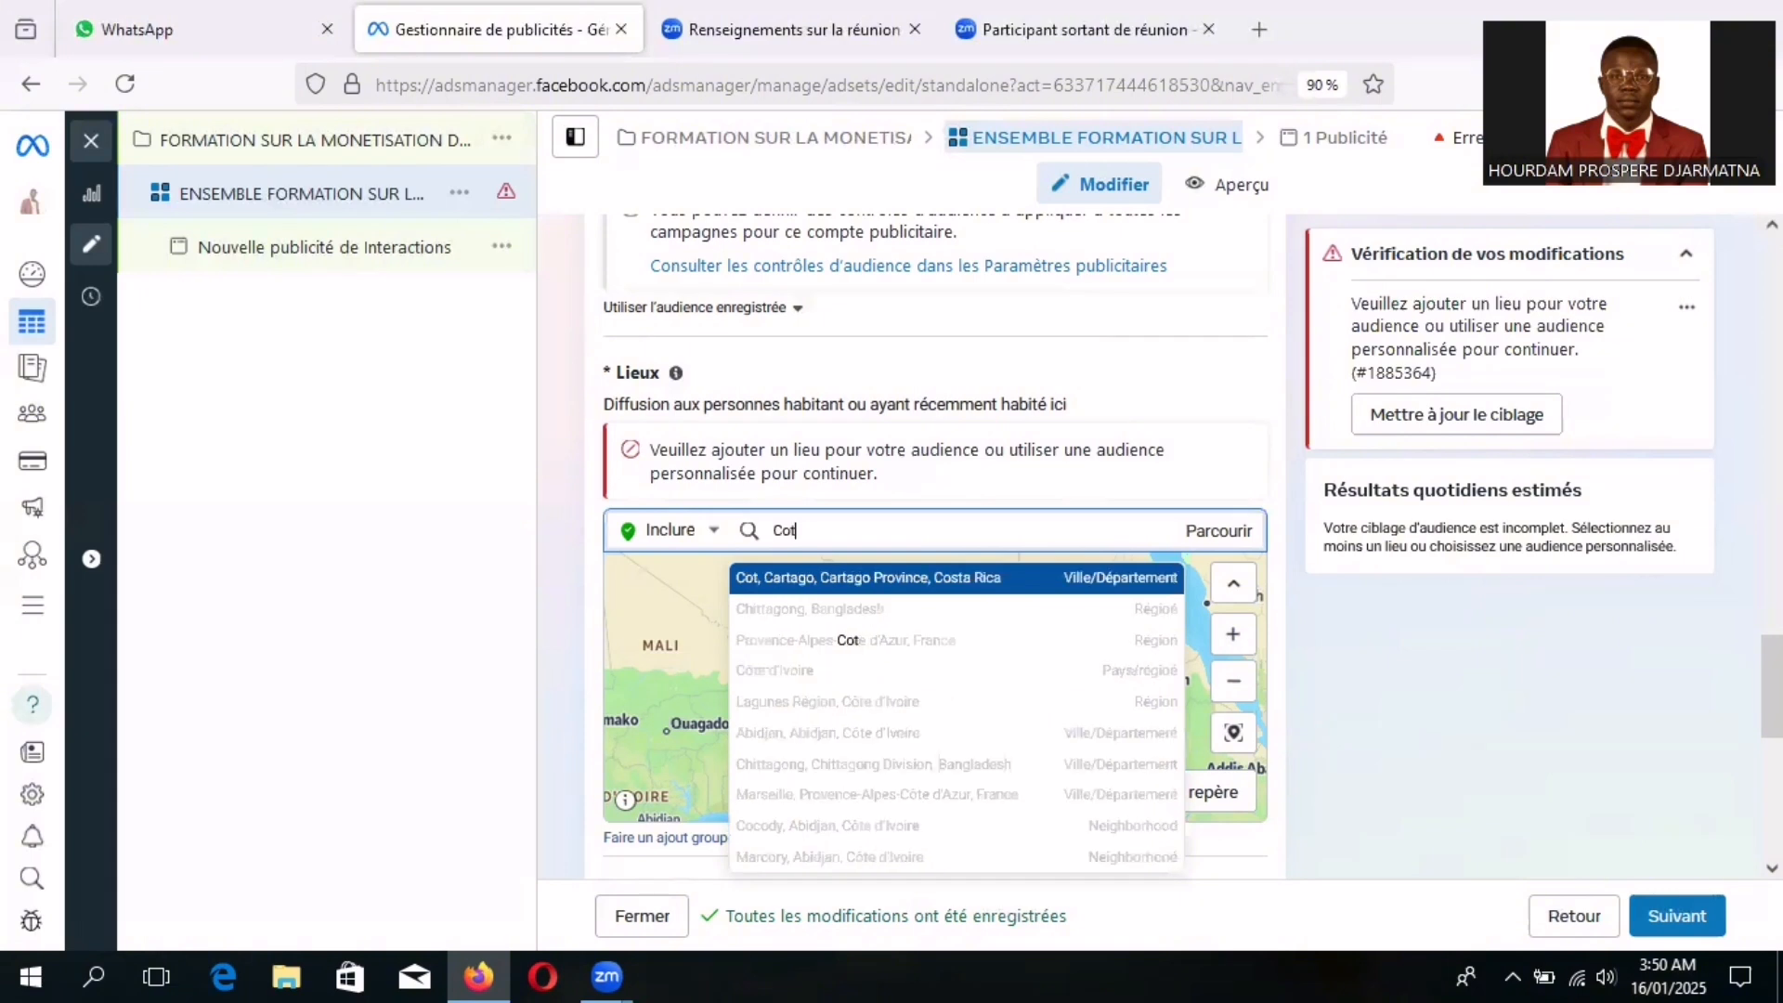
text(eb)
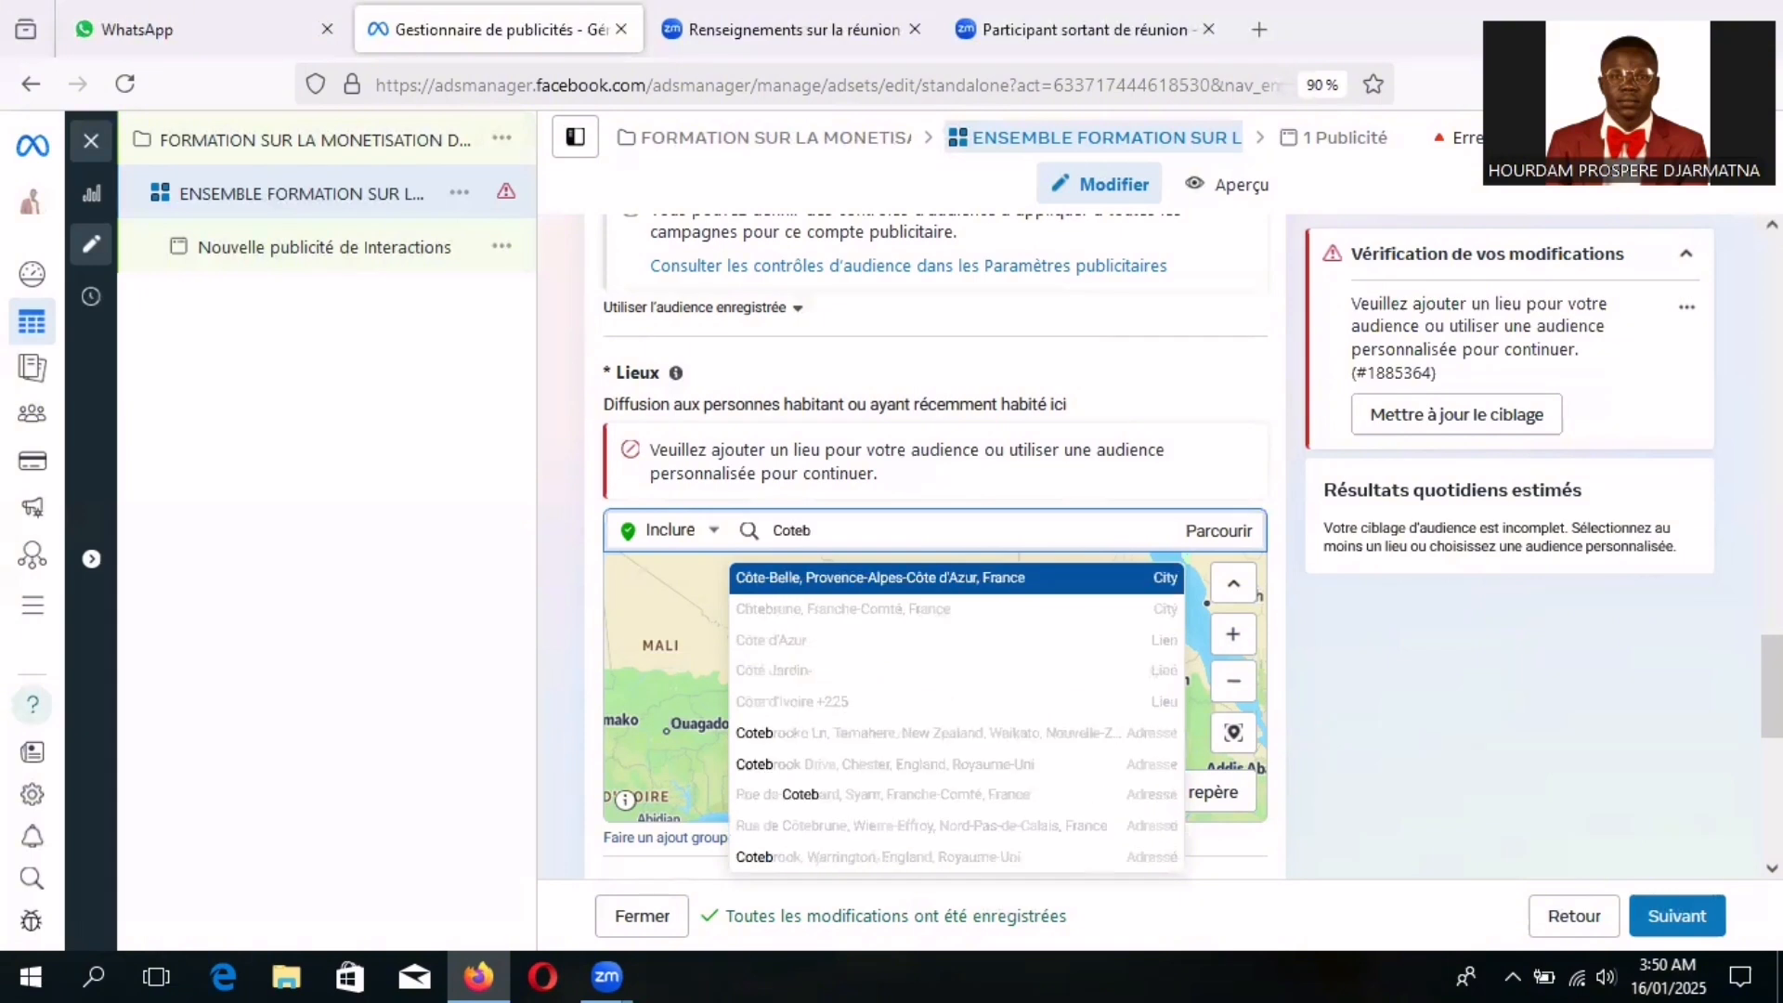
key(BackSpace)
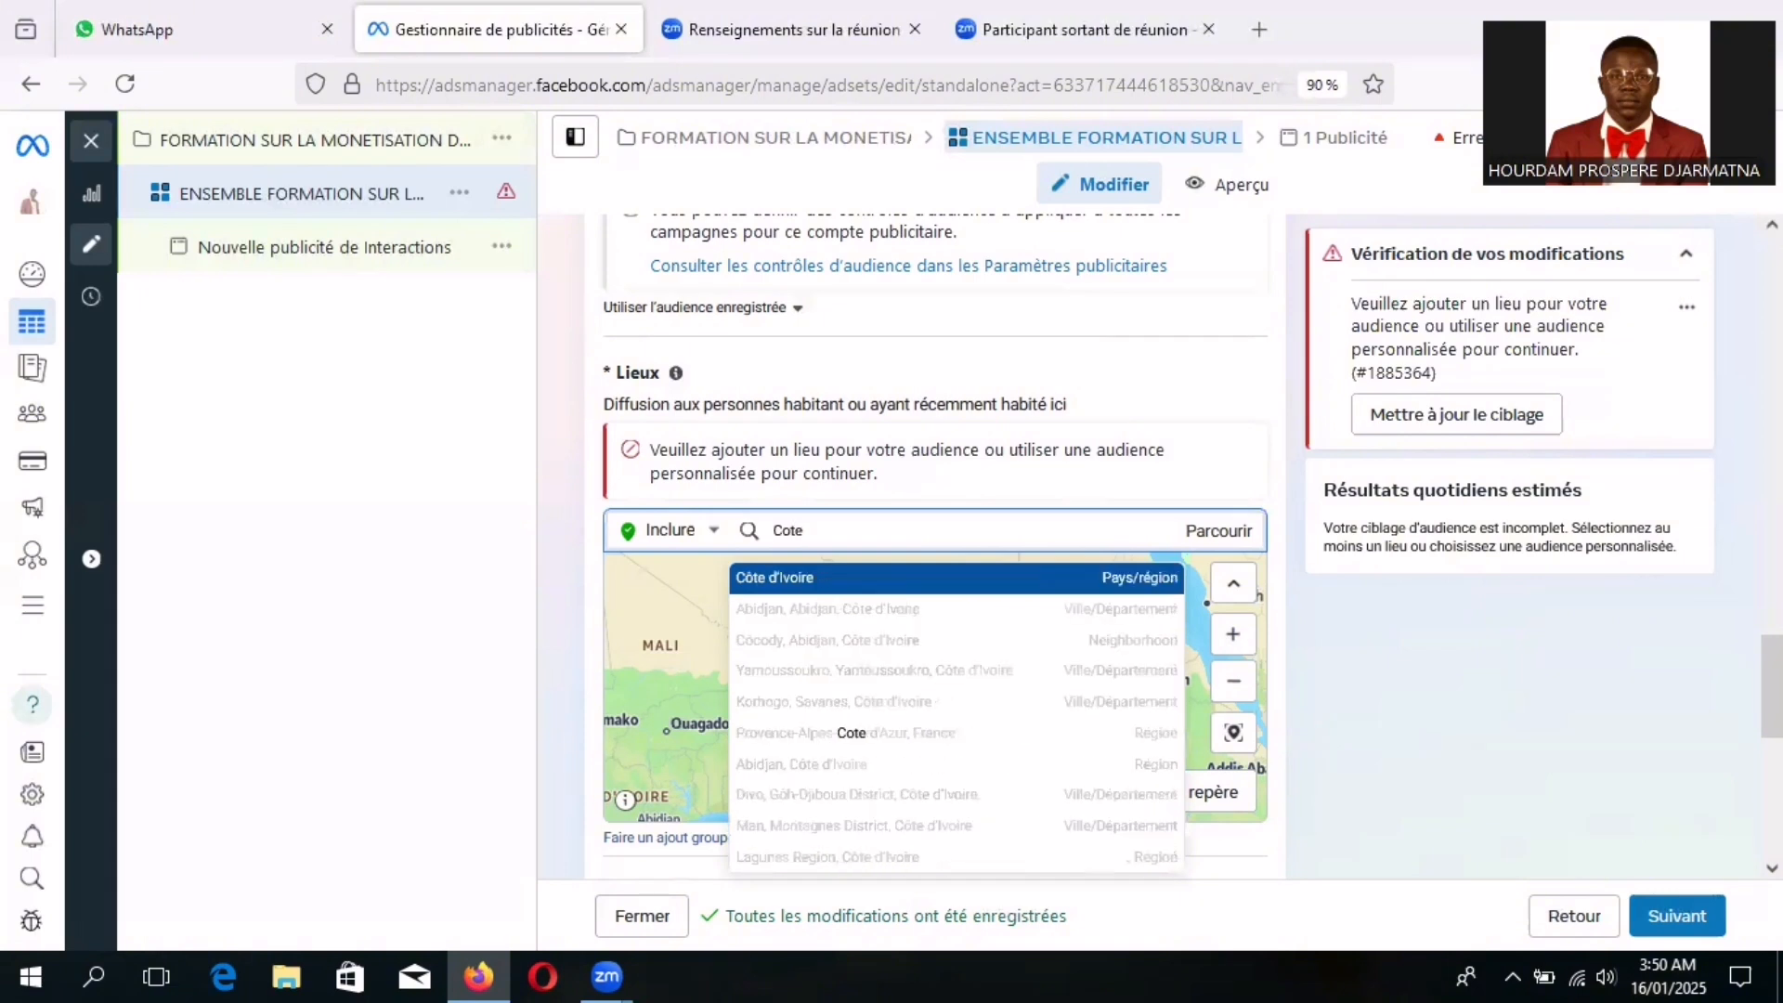
click(941, 577)
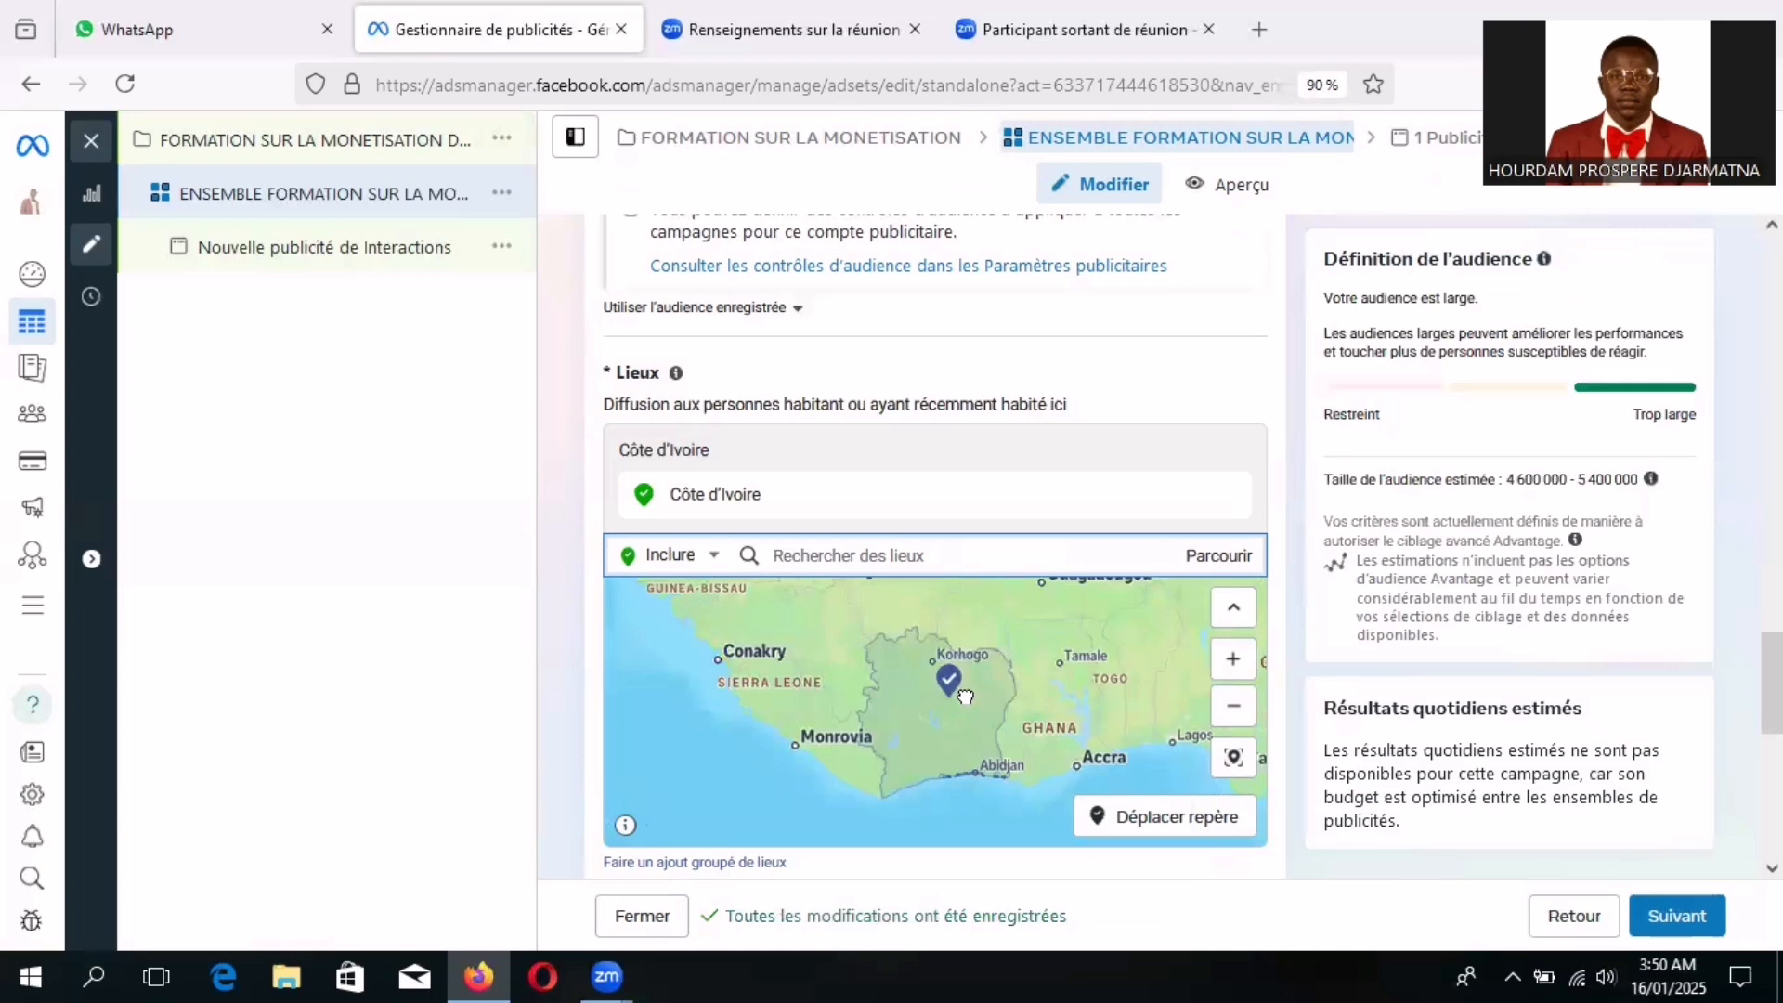
- Narrow the included location to the Abidjan region in Côte d'Ivoire
drag(947, 692, 930, 678)
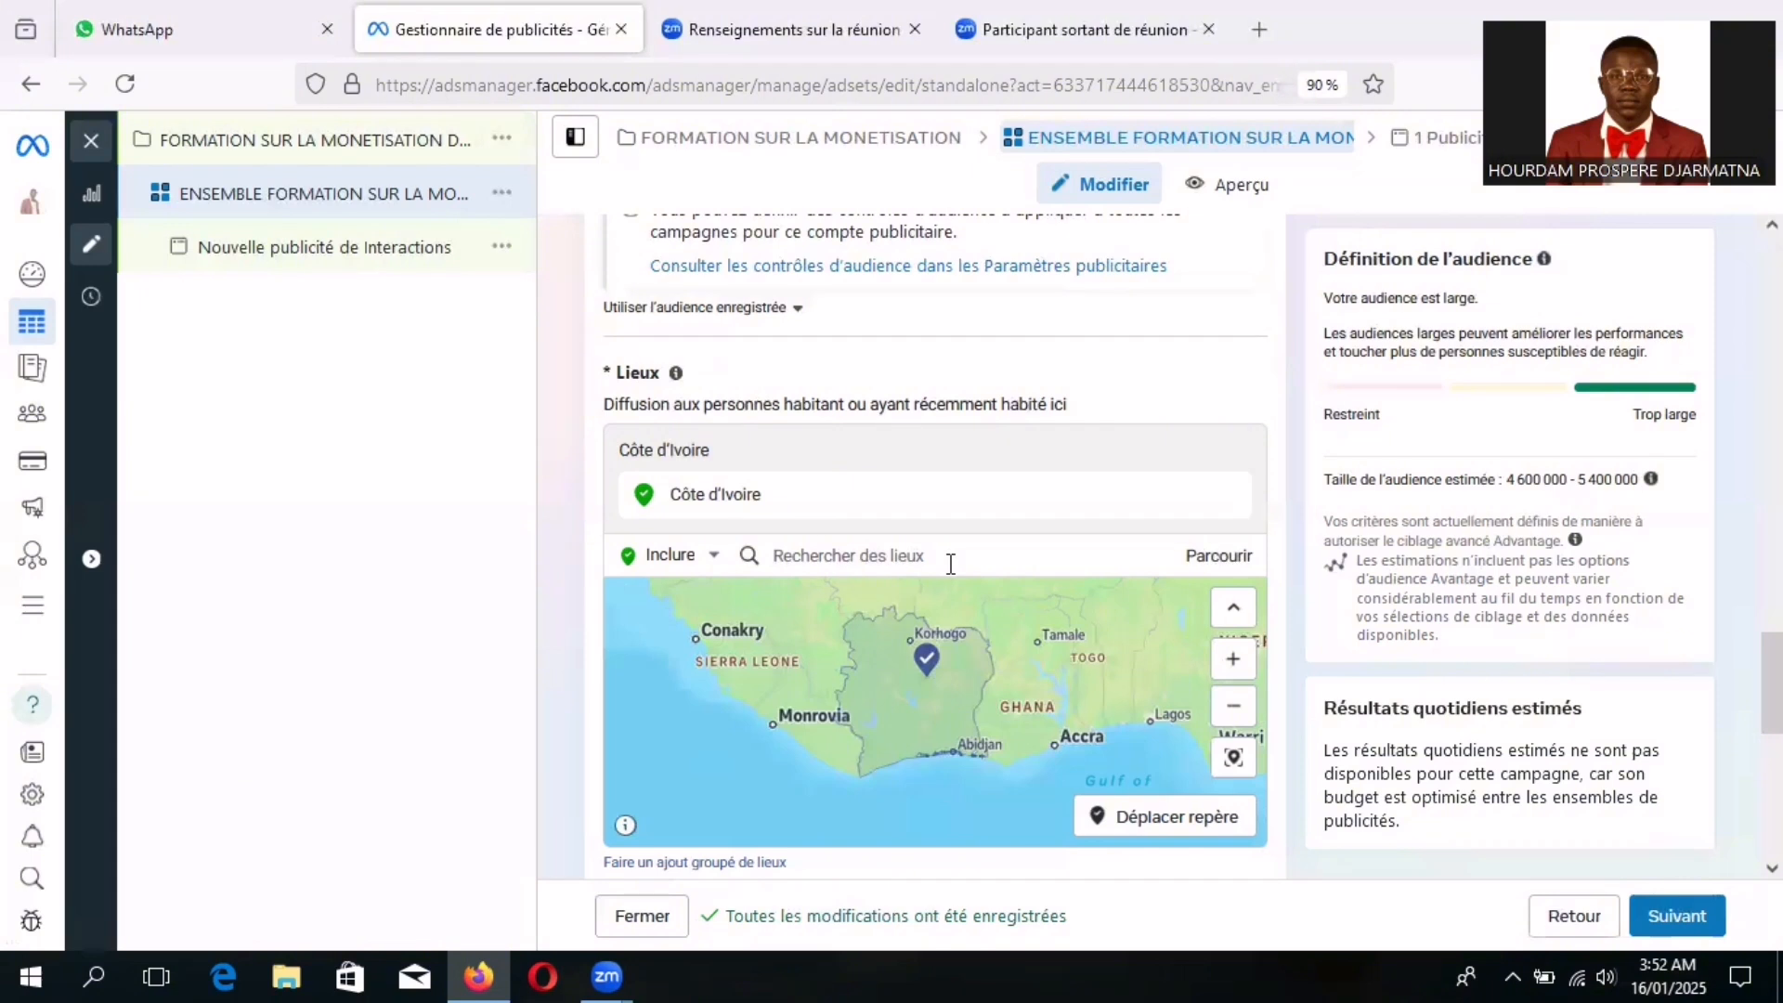
click(950, 565)
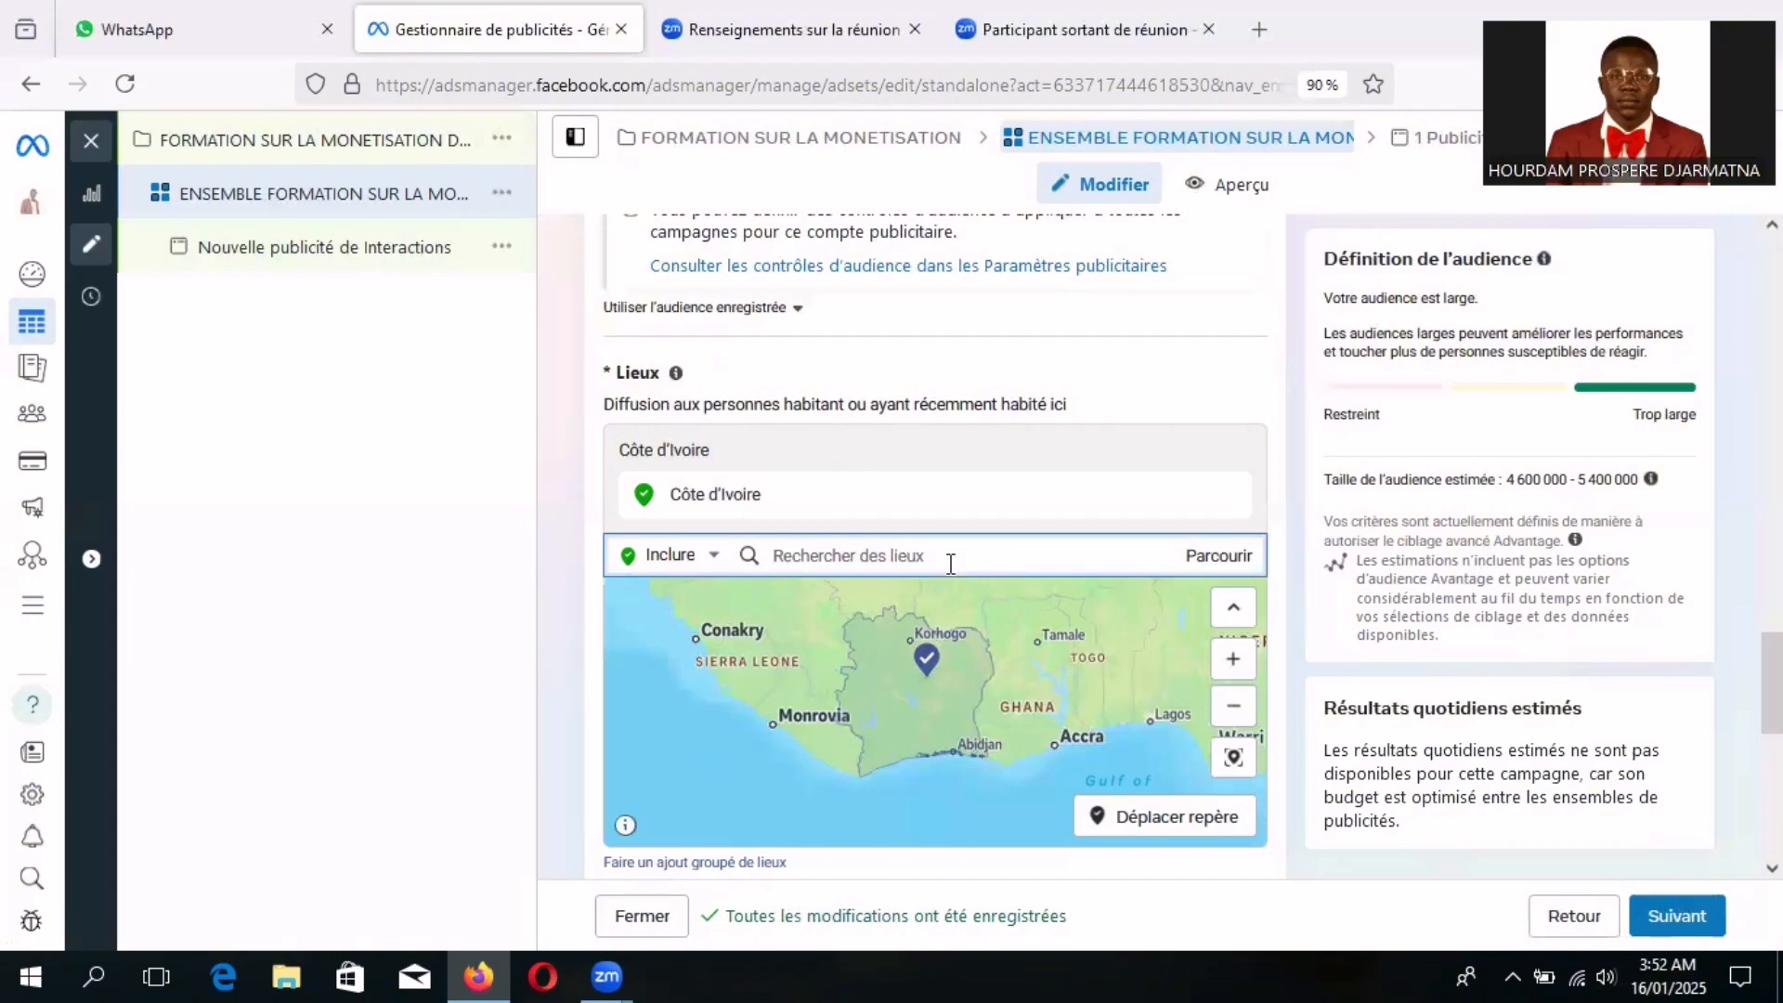
text(A)
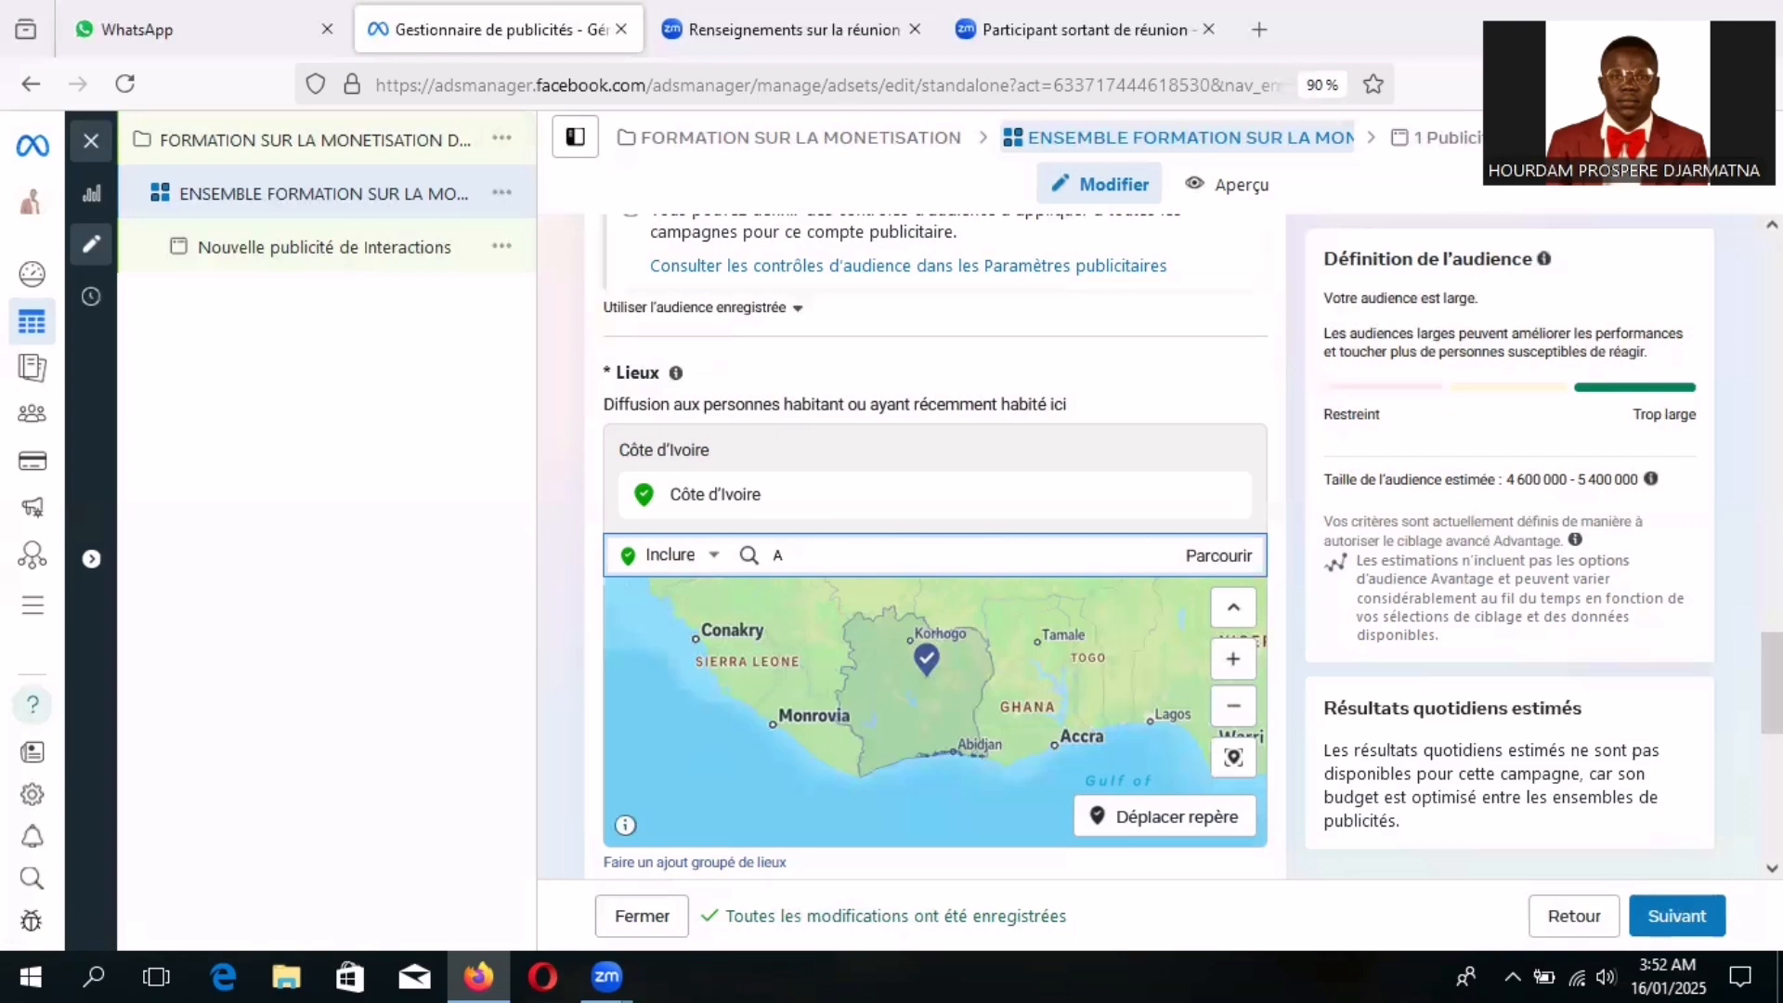
text(b)
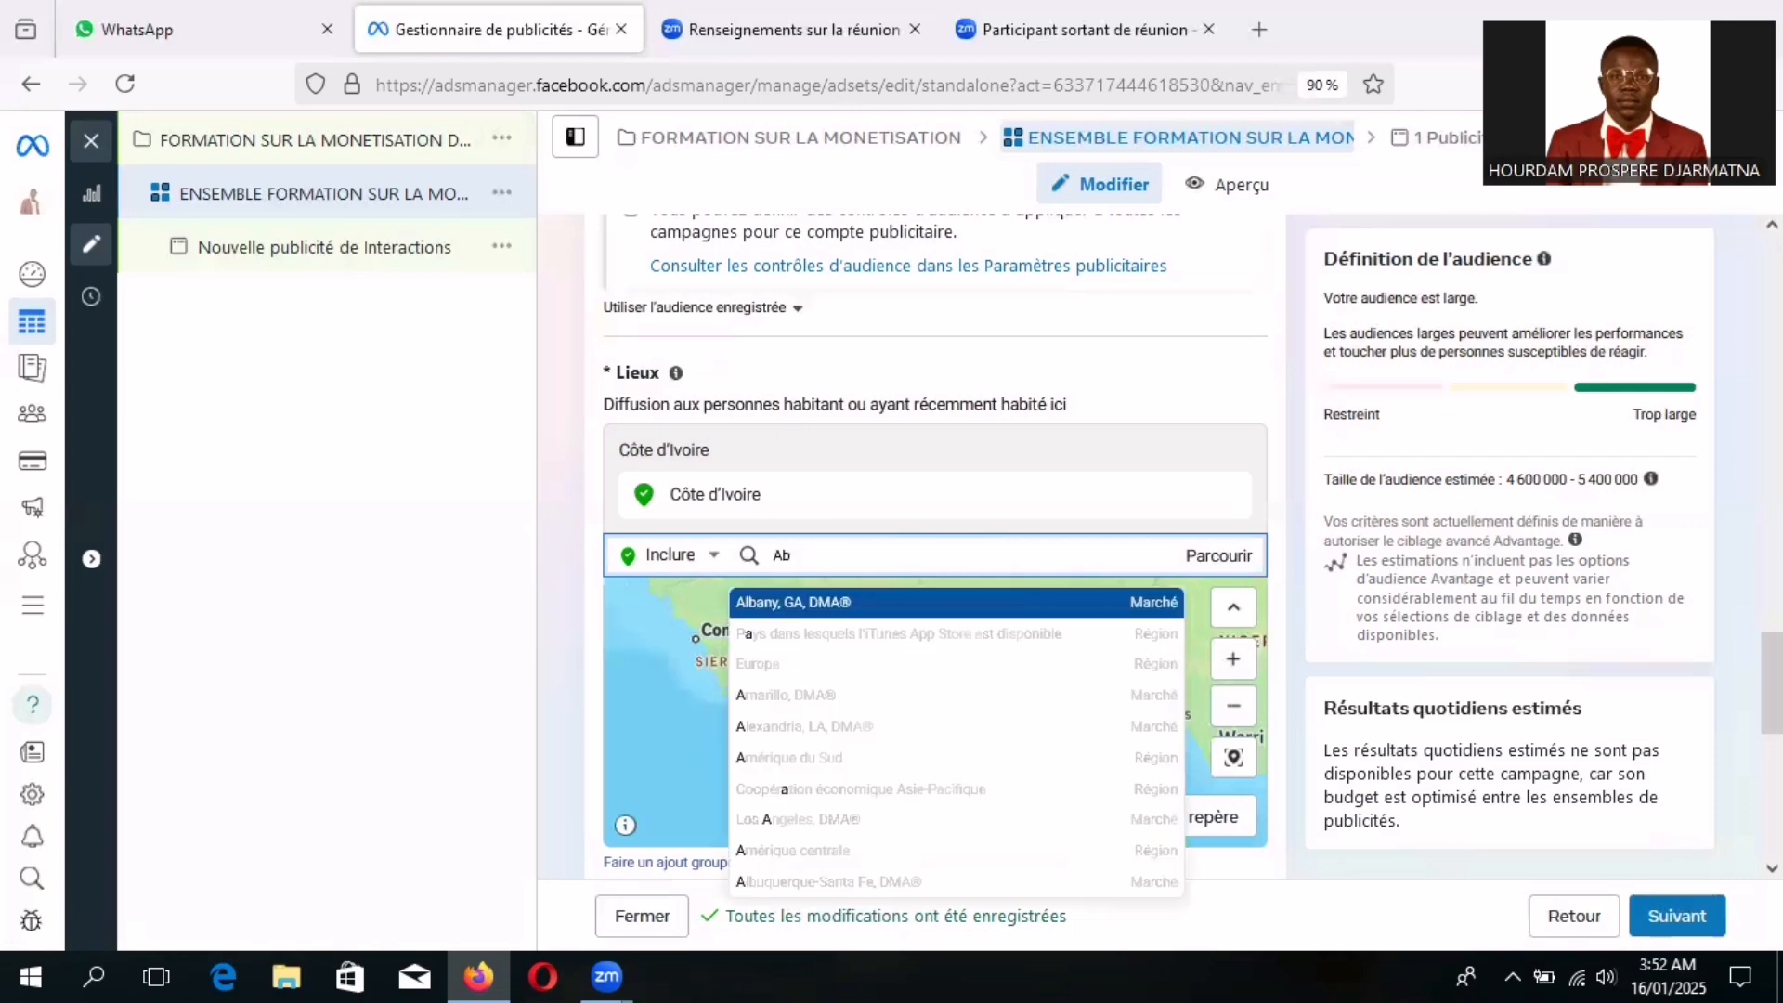
text(i)
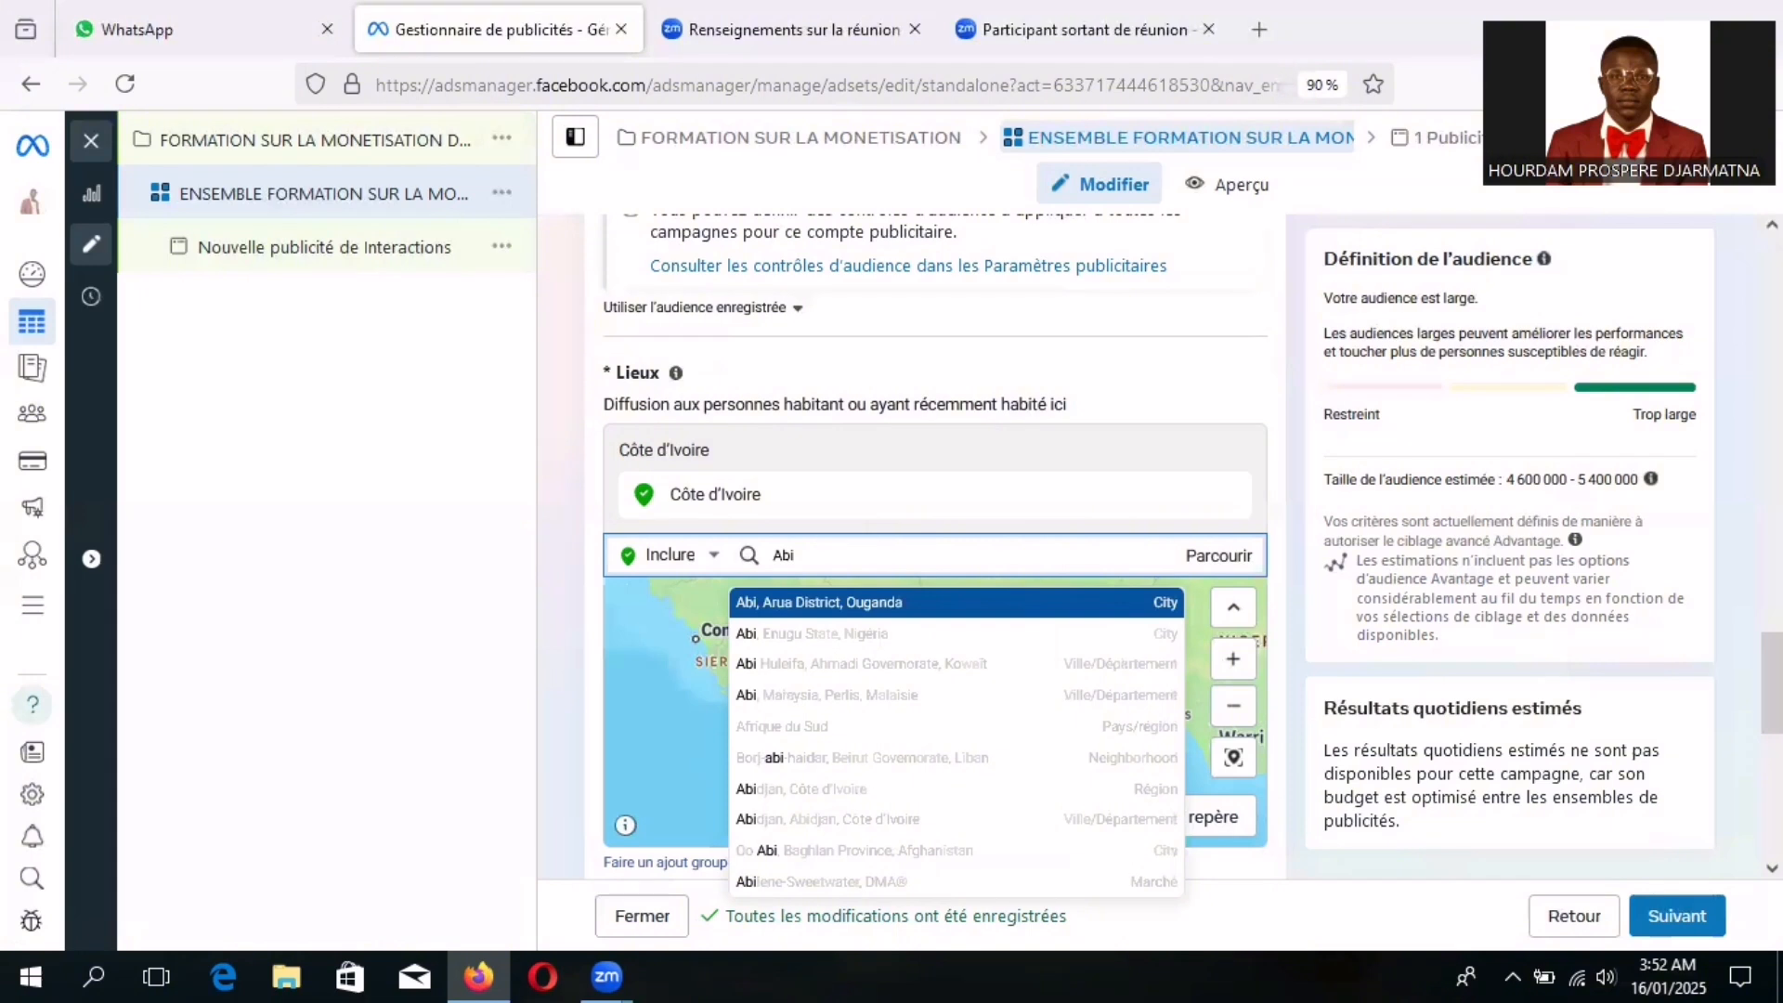
text(dj)
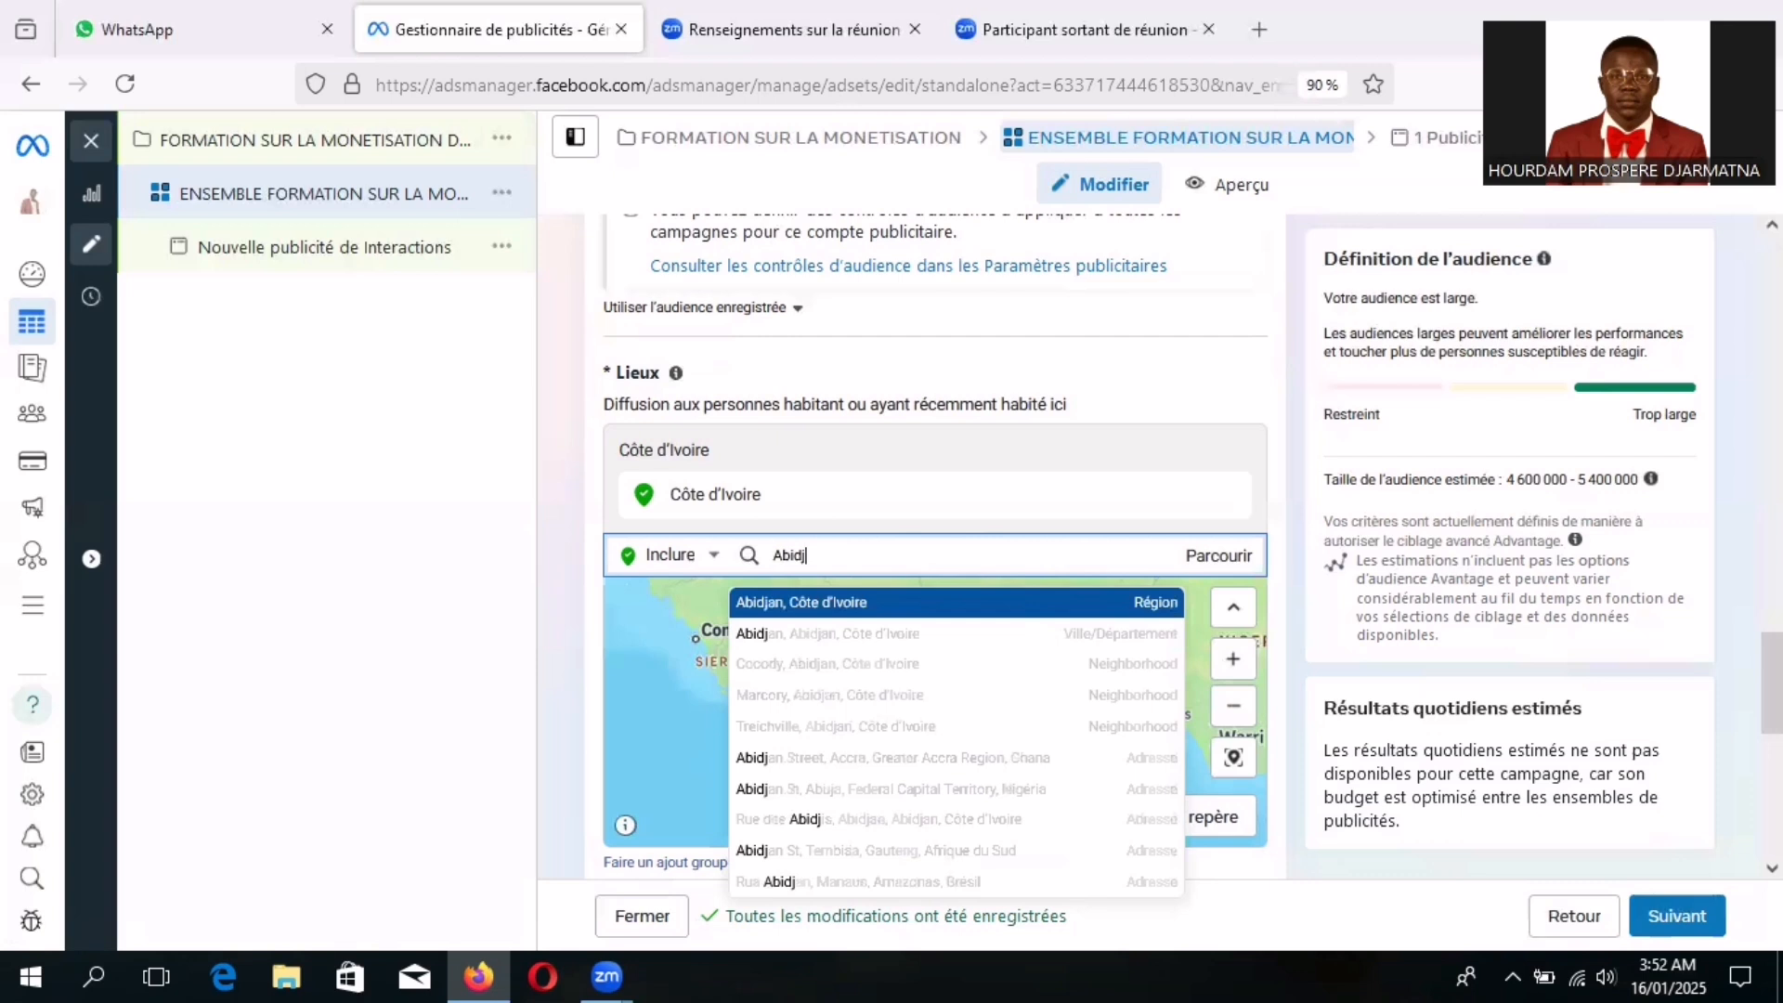
text(a)
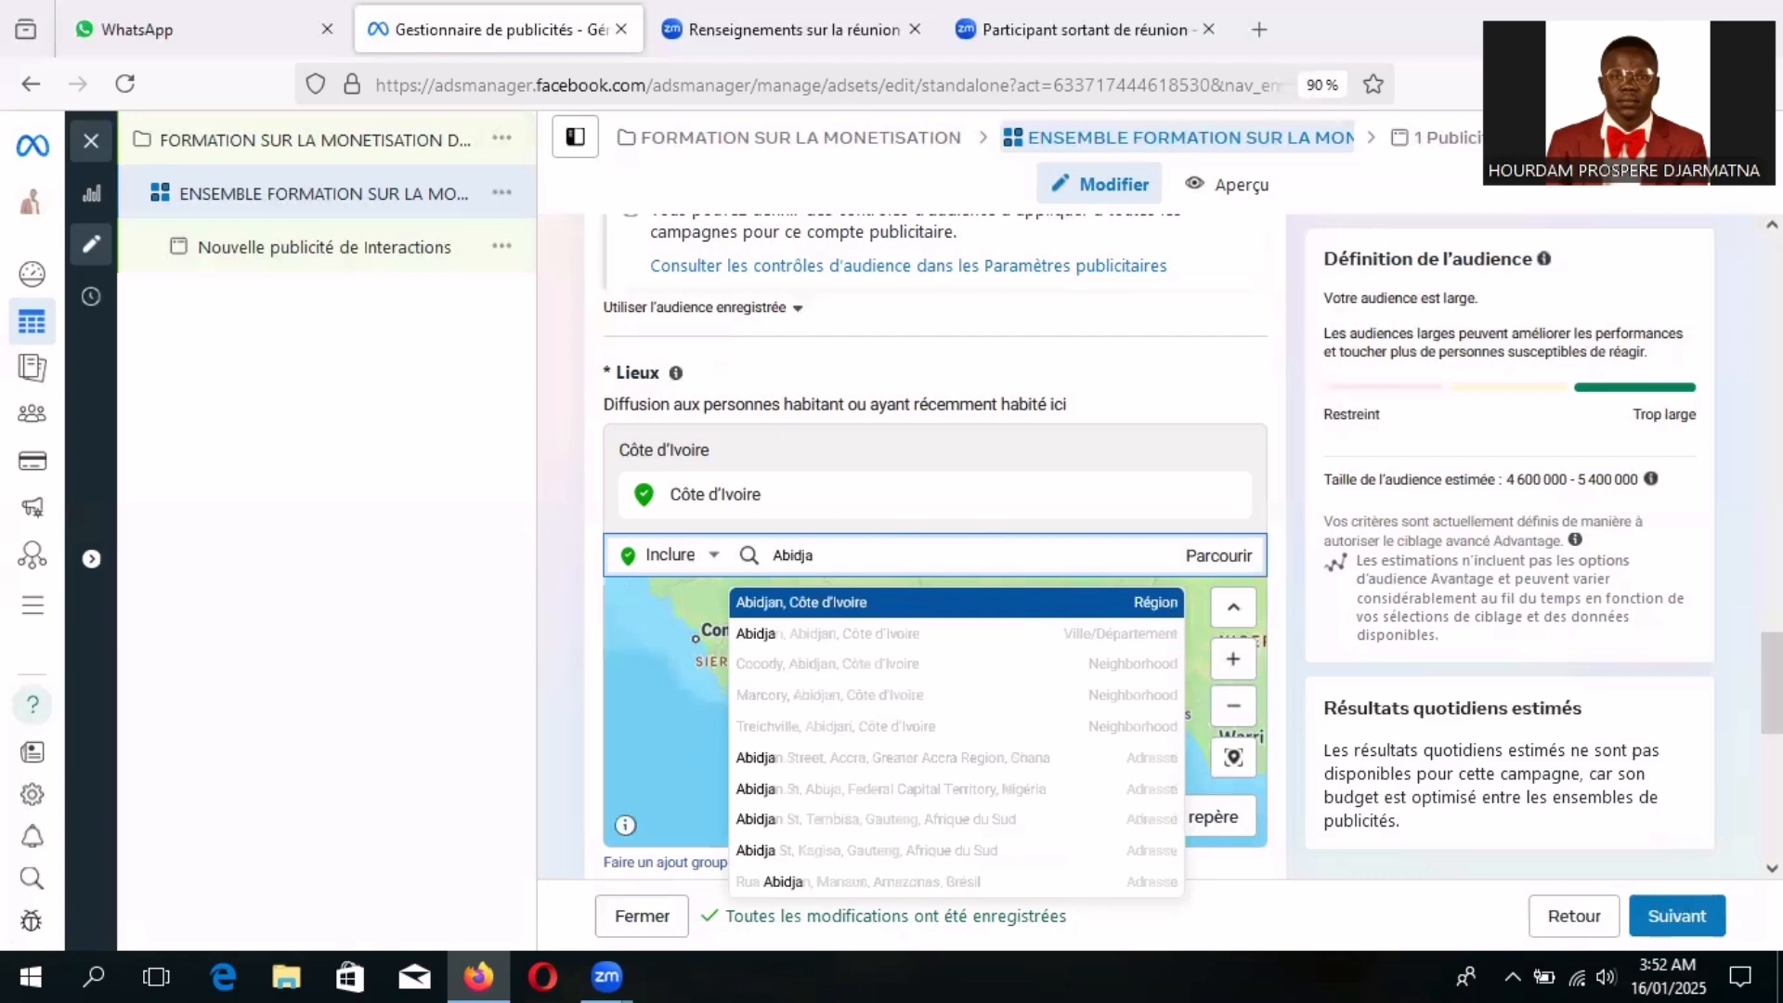
click(943, 604)
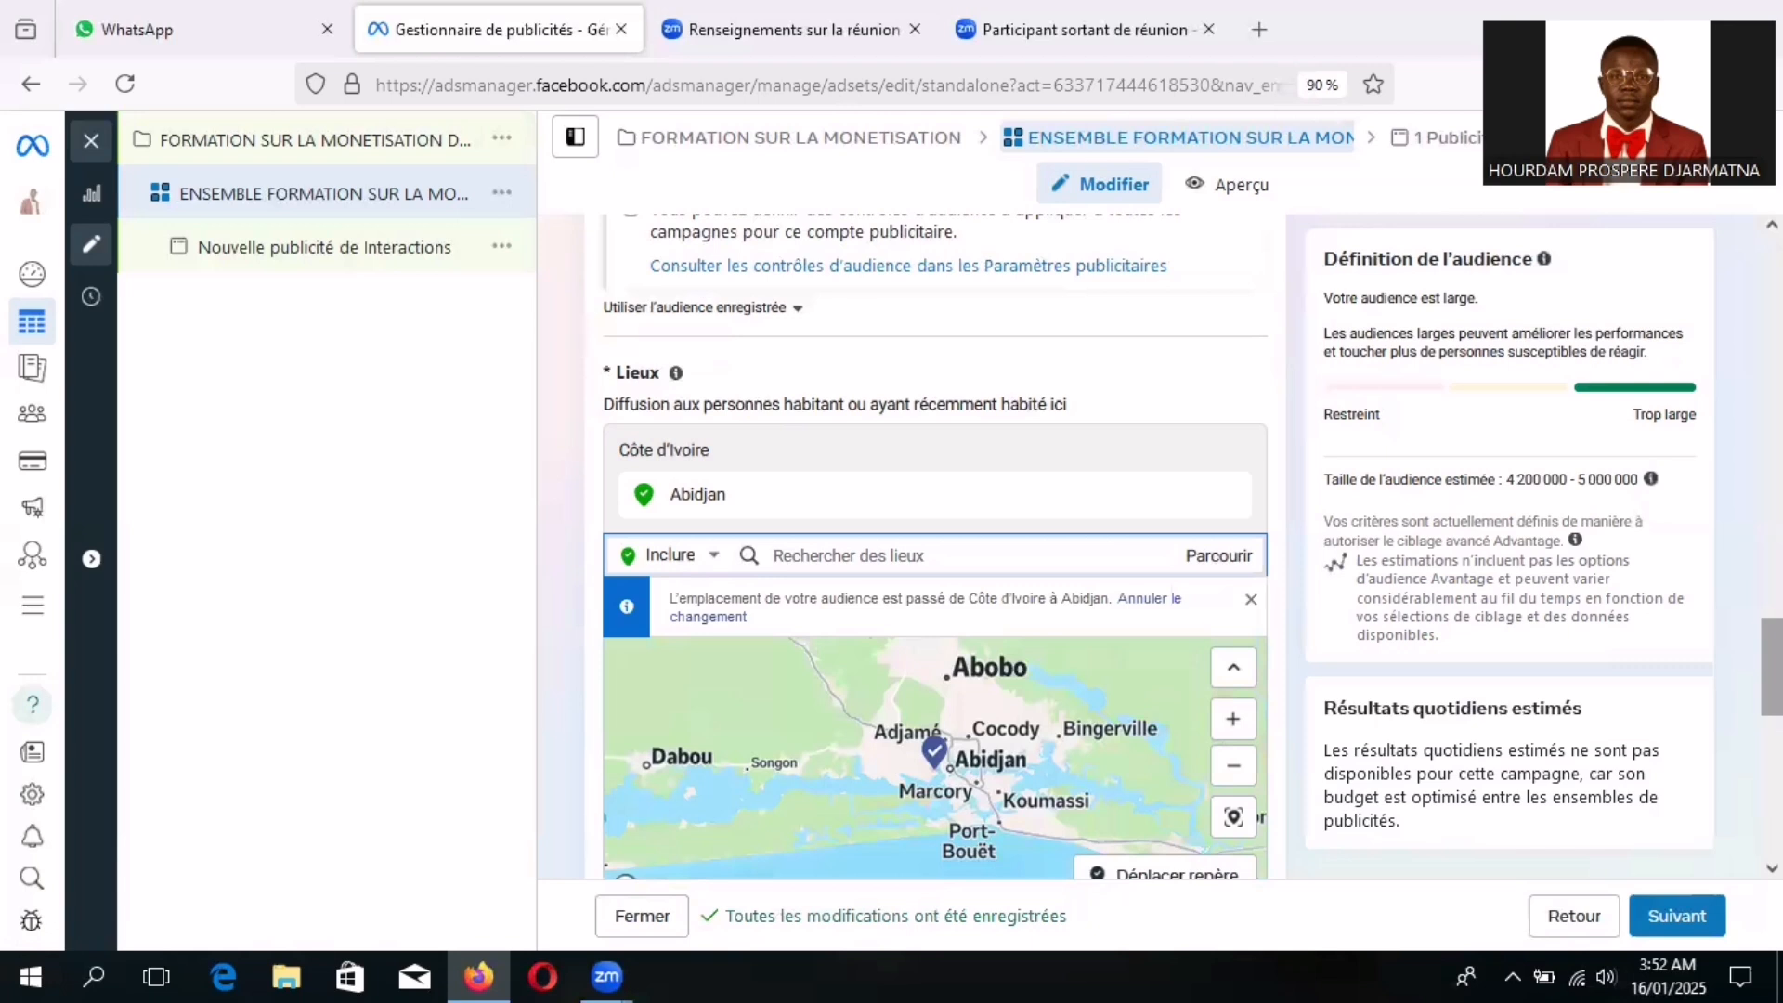
- Examine Abidjan's districts on the locations map, including Yopougon, Cocody, Le Plateau, Marcory and Treichville
drag(1772, 667, 1772, 685)
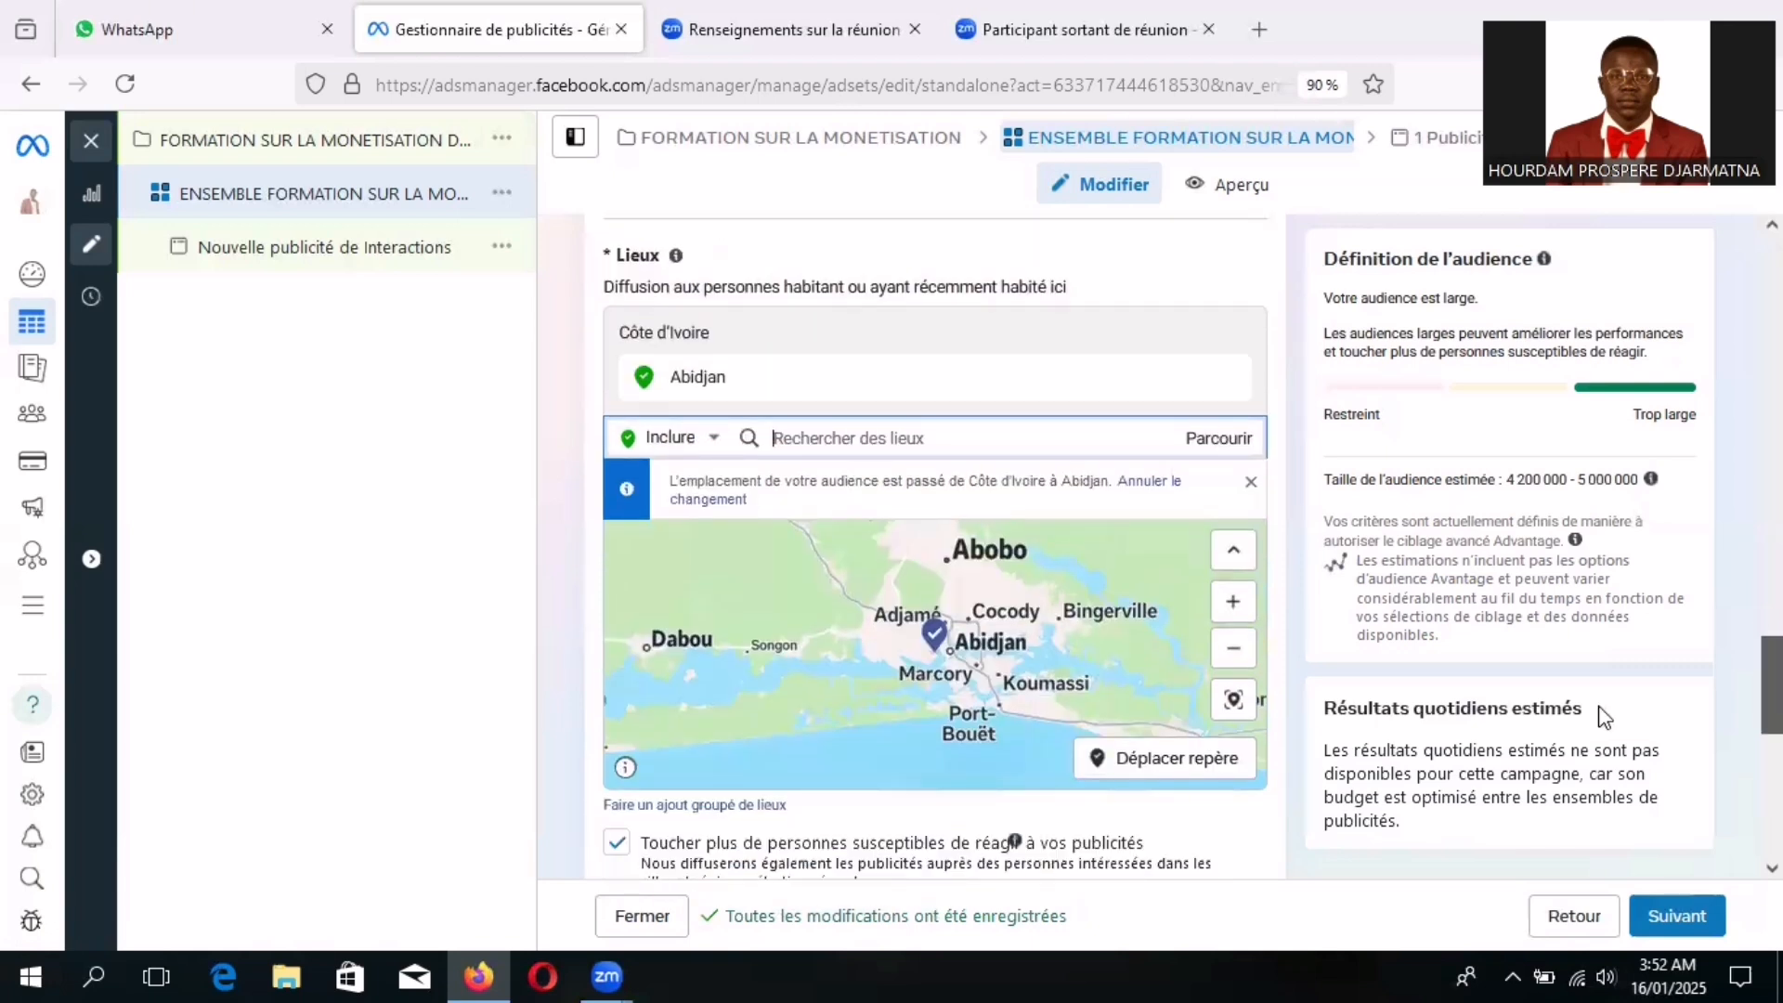
click(931, 659)
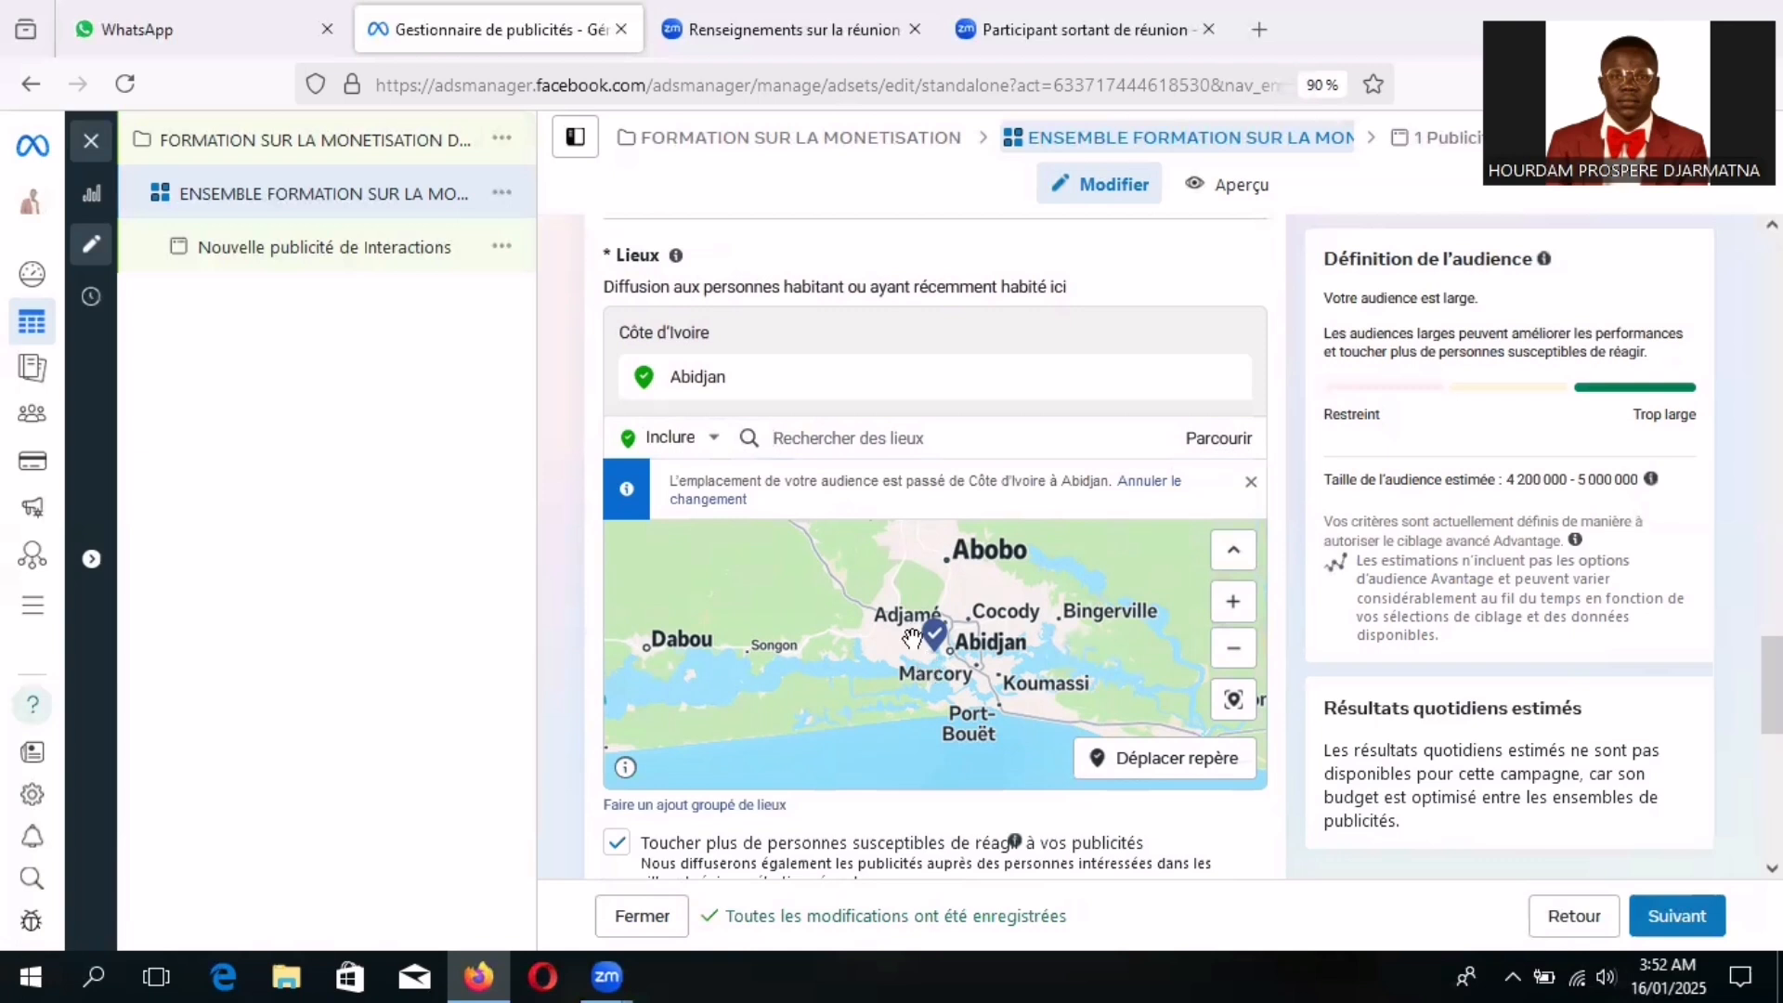
scroll(912, 639, up, 1)
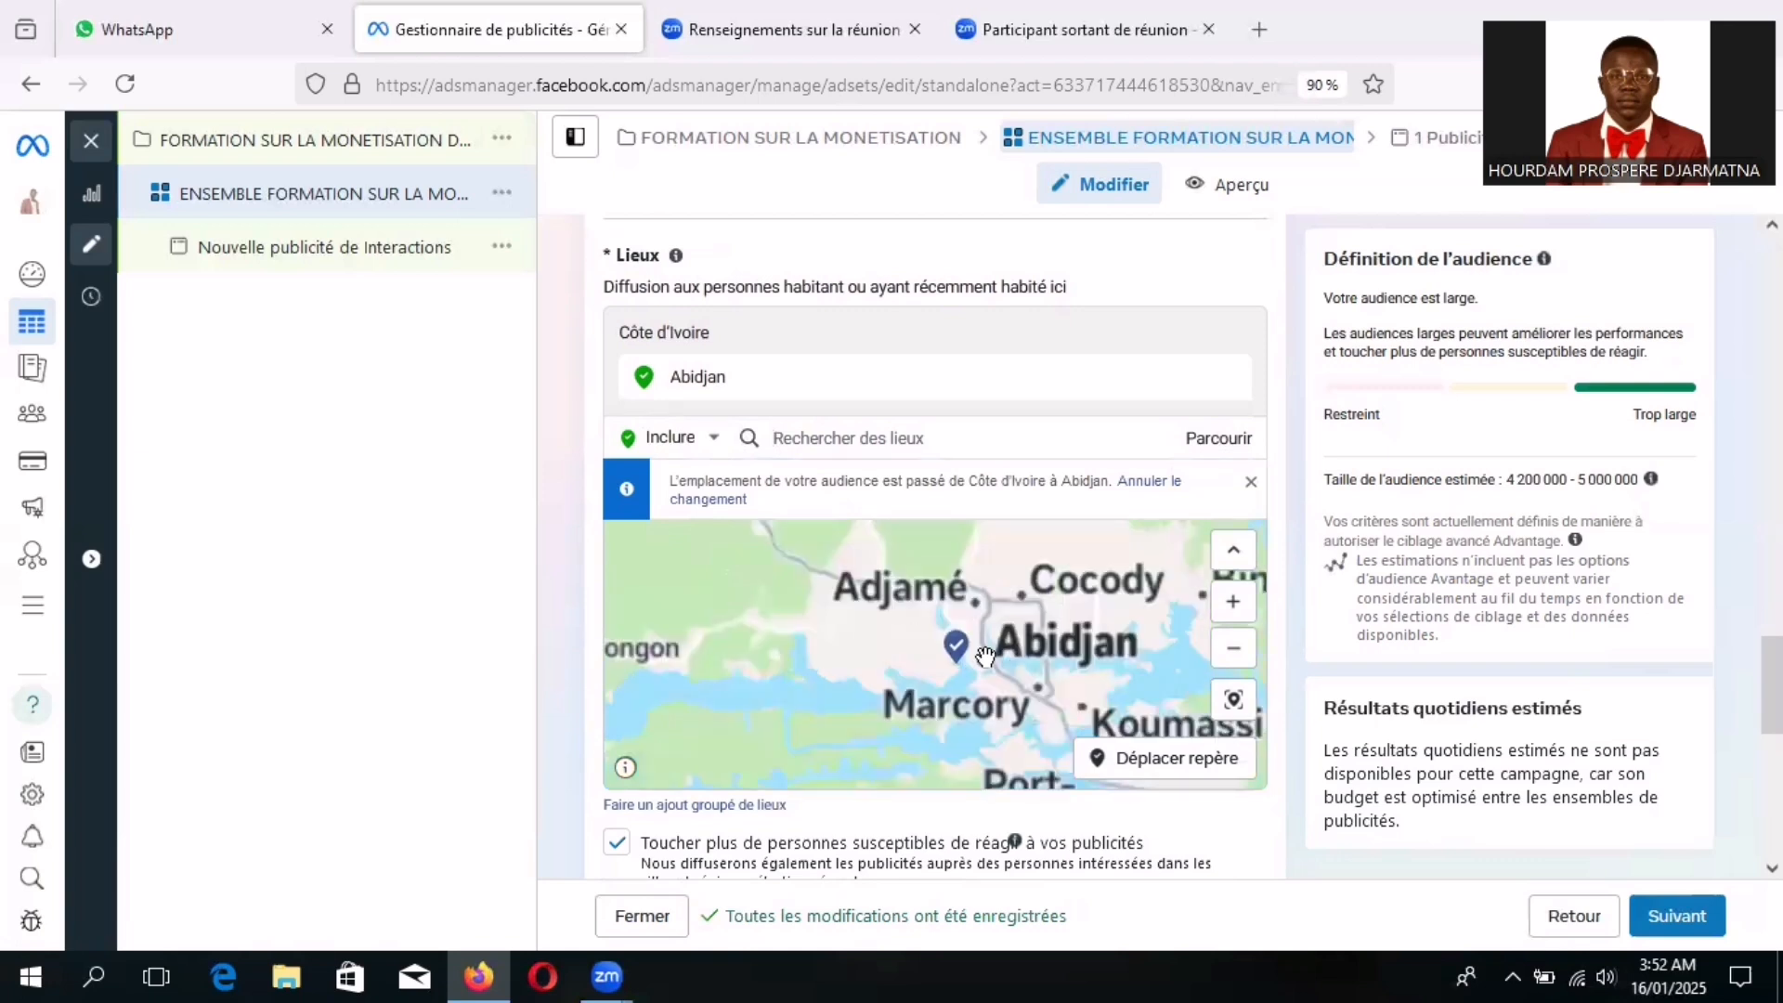
mouse_move(1005, 639)
mouse_down()
mouse_move(929, 568)
mouse_move(1015, 638)
mouse_move(1002, 647)
mouse_up()
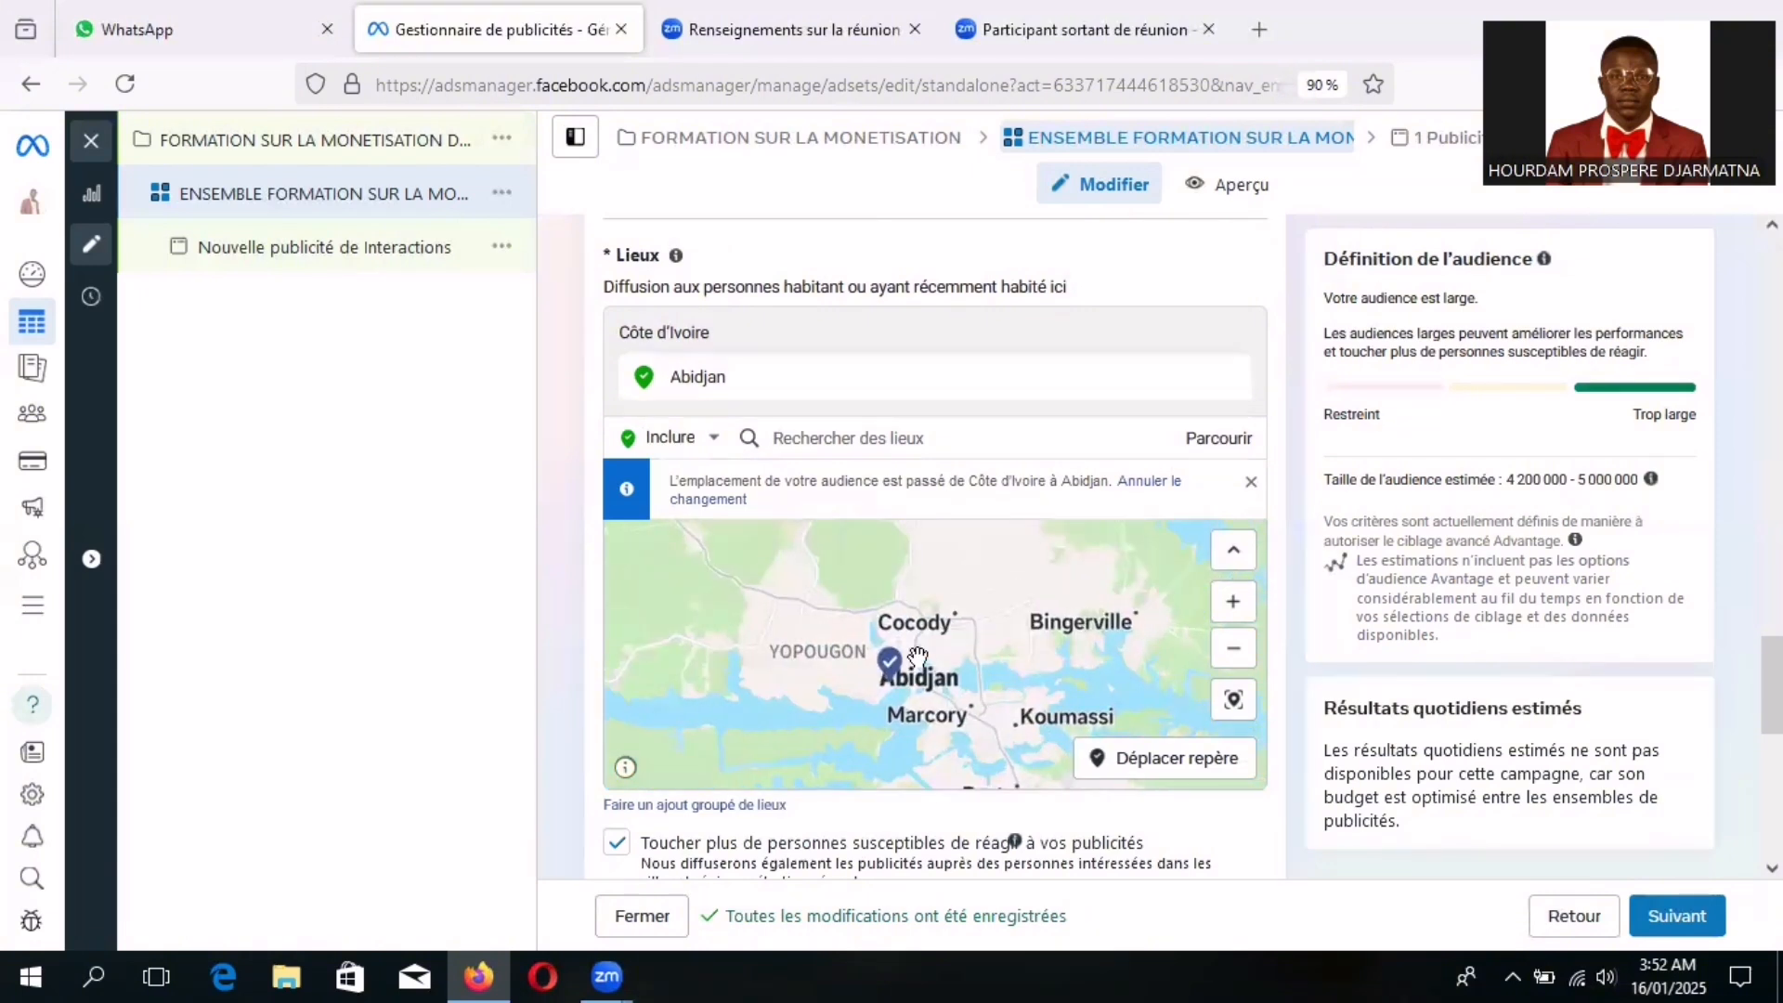
scroll(918, 658, up, 2)
scroll(938, 664, up, 2)
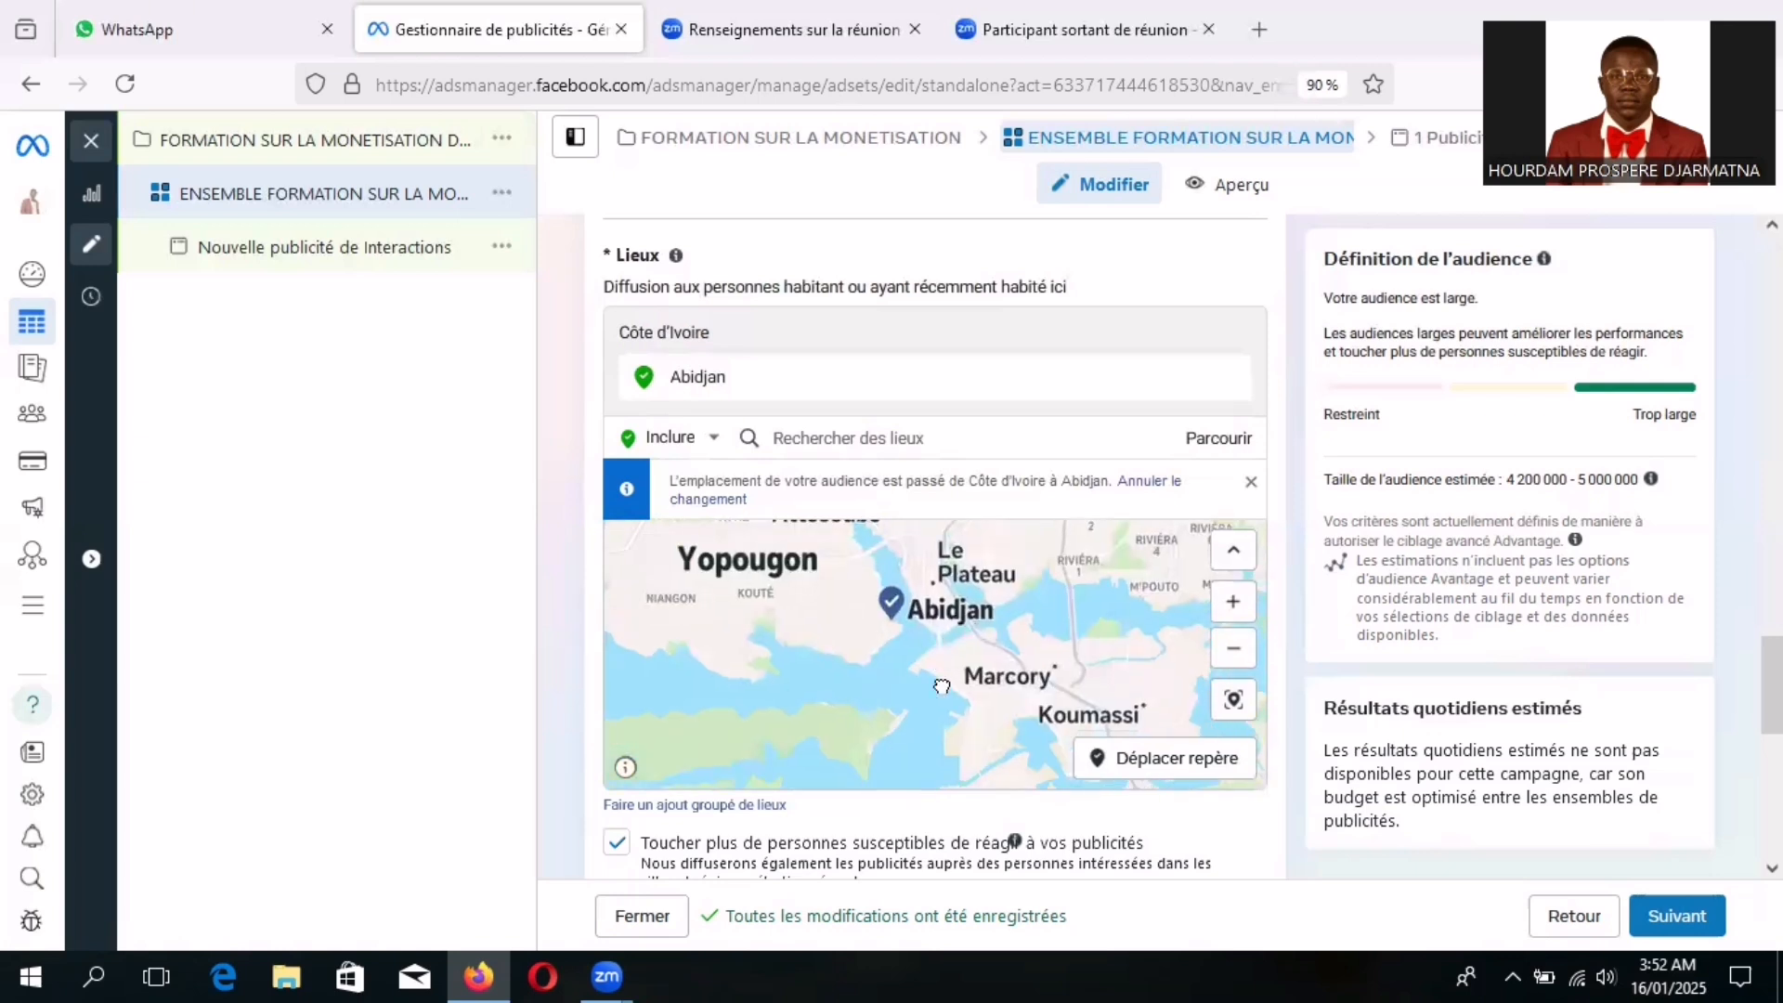
mouse_move(941, 687)
mouse_down()
mouse_move(924, 709)
mouse_move(1003, 694)
mouse_move(935, 693)
mouse_up()
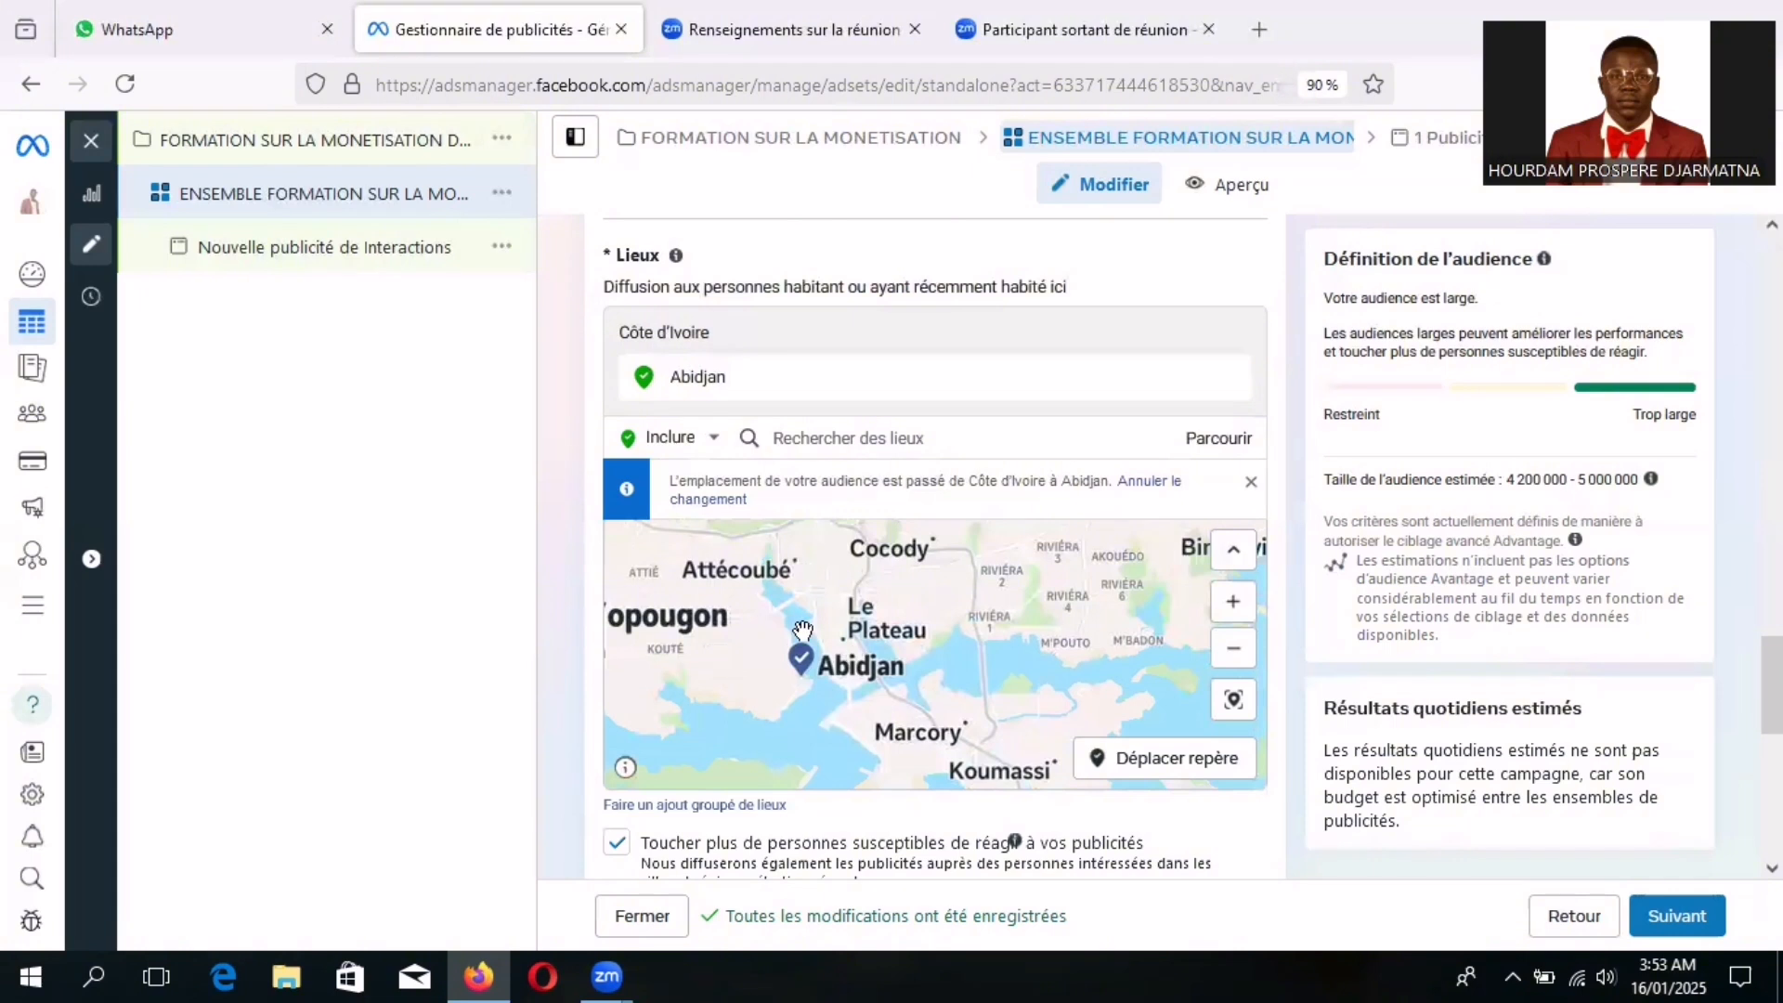
mouse_move(834, 650)
mouse_down()
mouse_move(902, 691)
mouse_move(919, 678)
mouse_move(816, 708)
mouse_move(774, 699)
mouse_move(768, 643)
mouse_move(840, 668)
mouse_up()
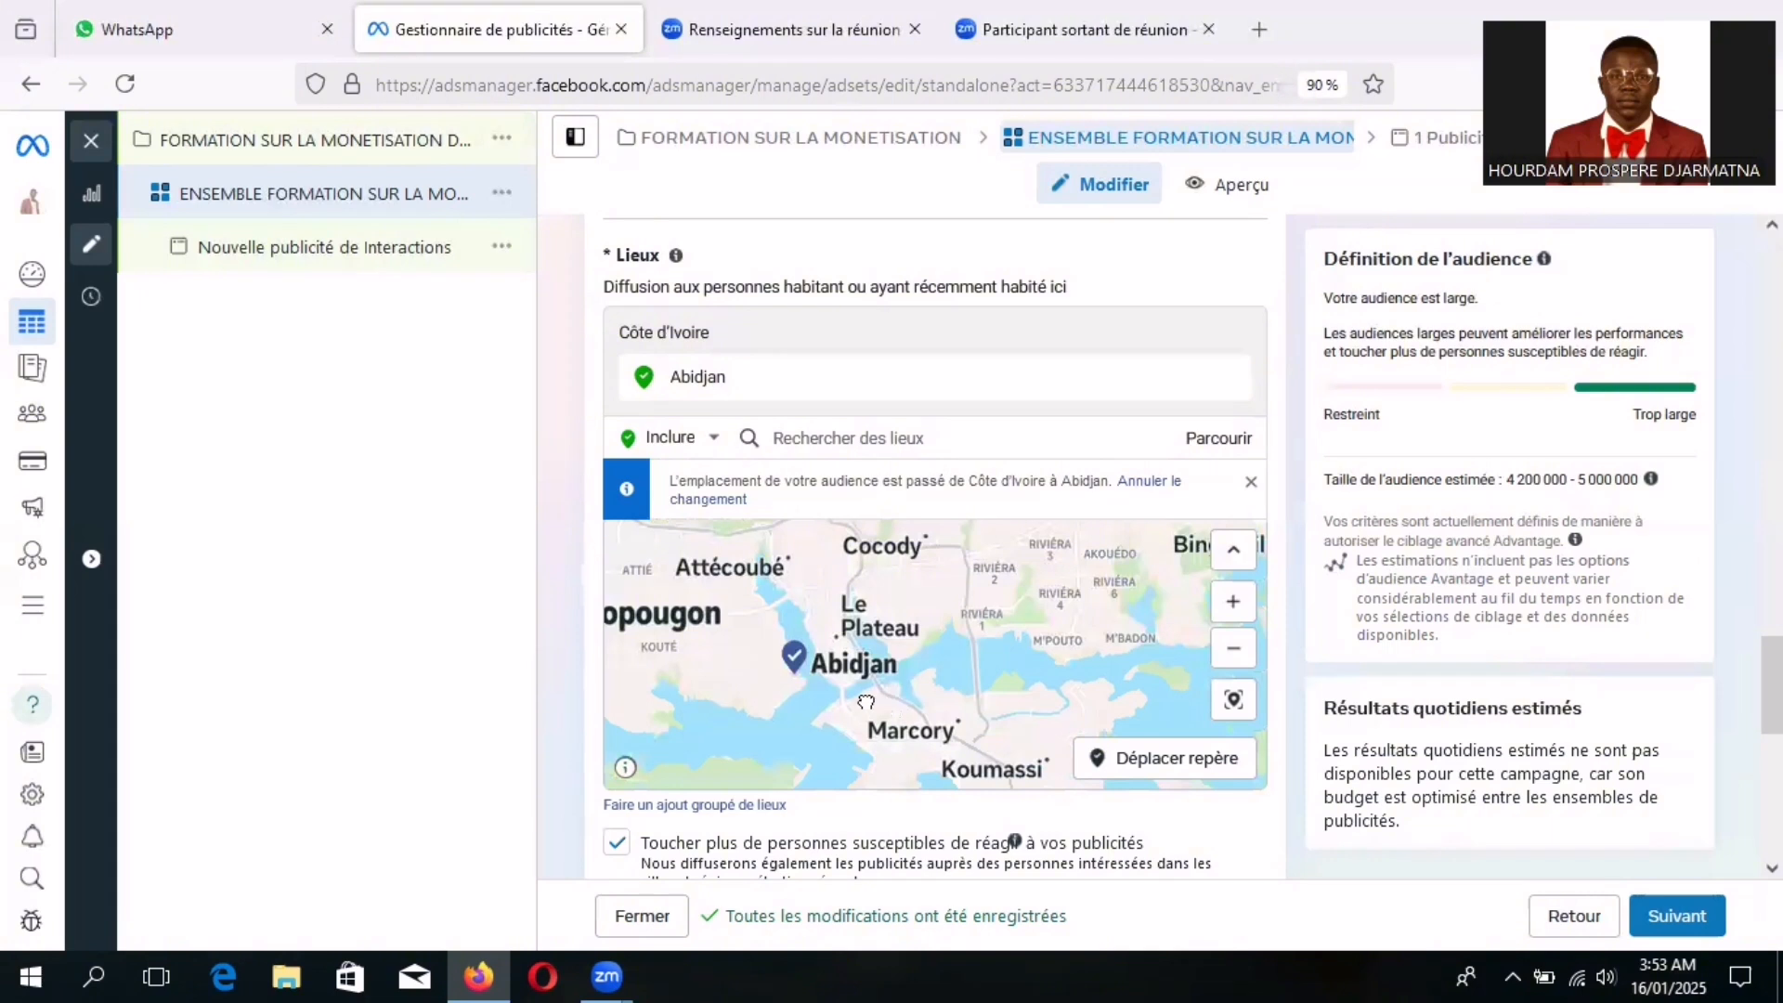
mouse_move(865, 702)
mouse_down()
mouse_move(886, 663)
mouse_move(877, 696)
mouse_up()
drag(984, 708, 983, 704)
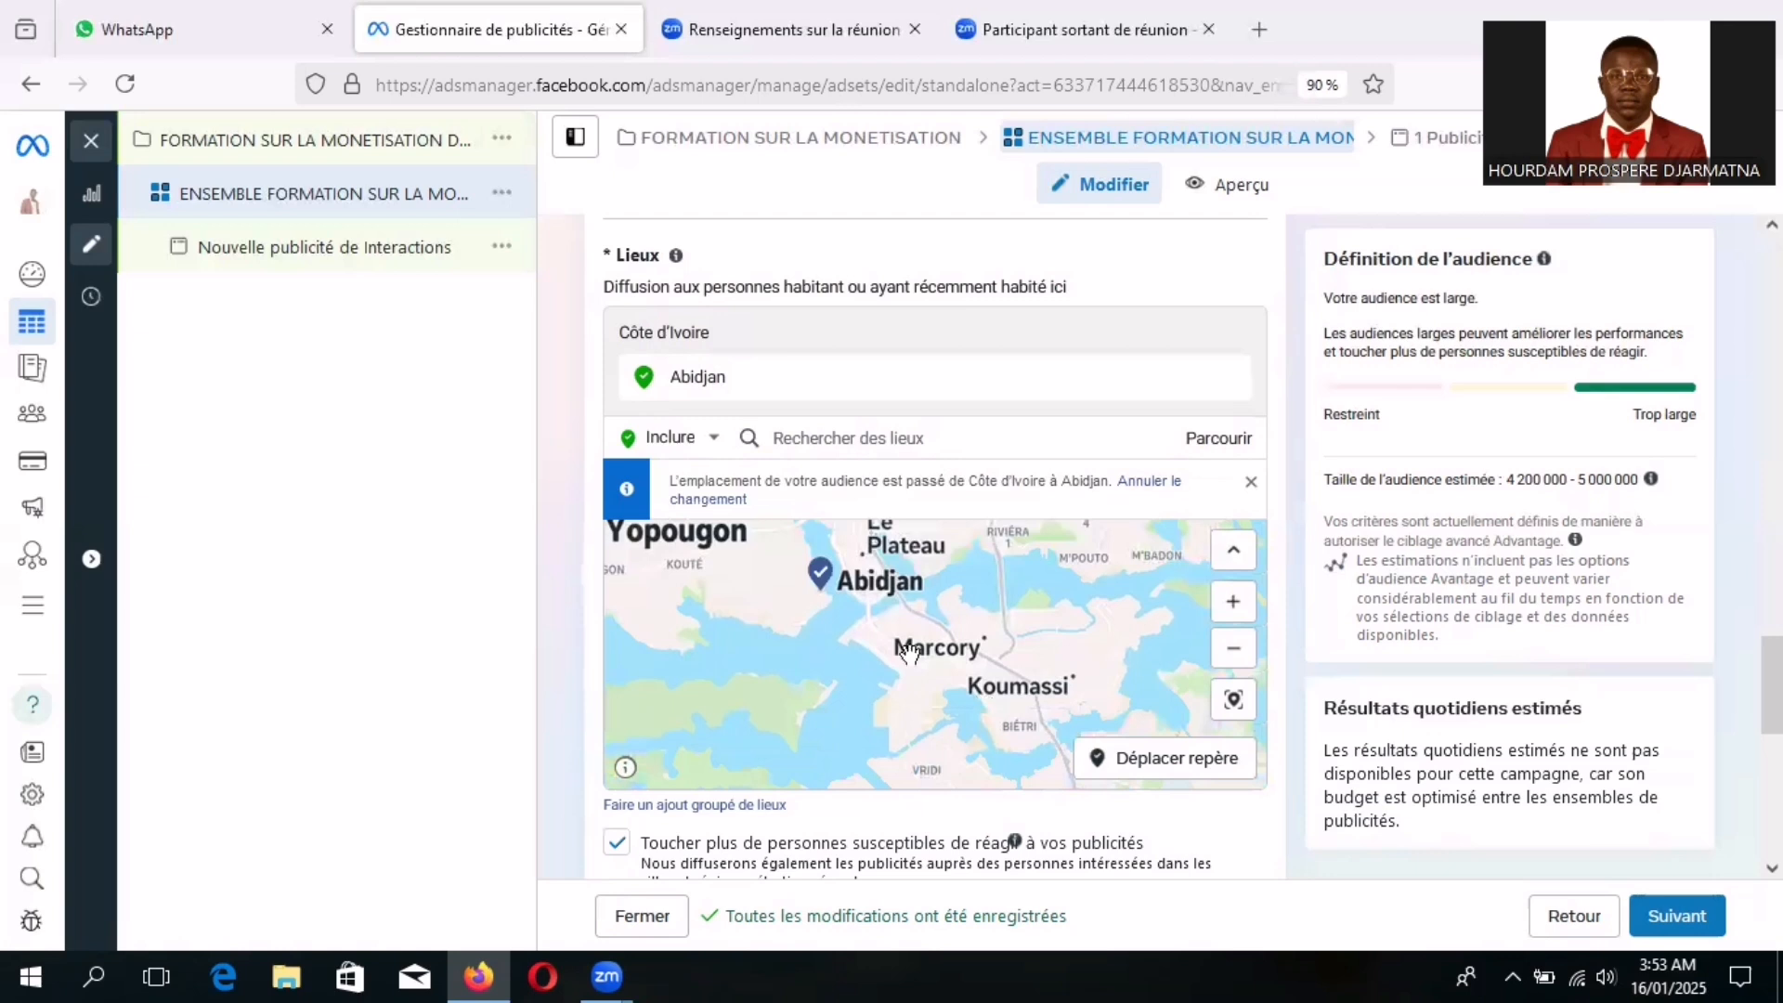
drag(910, 655, 897, 650)
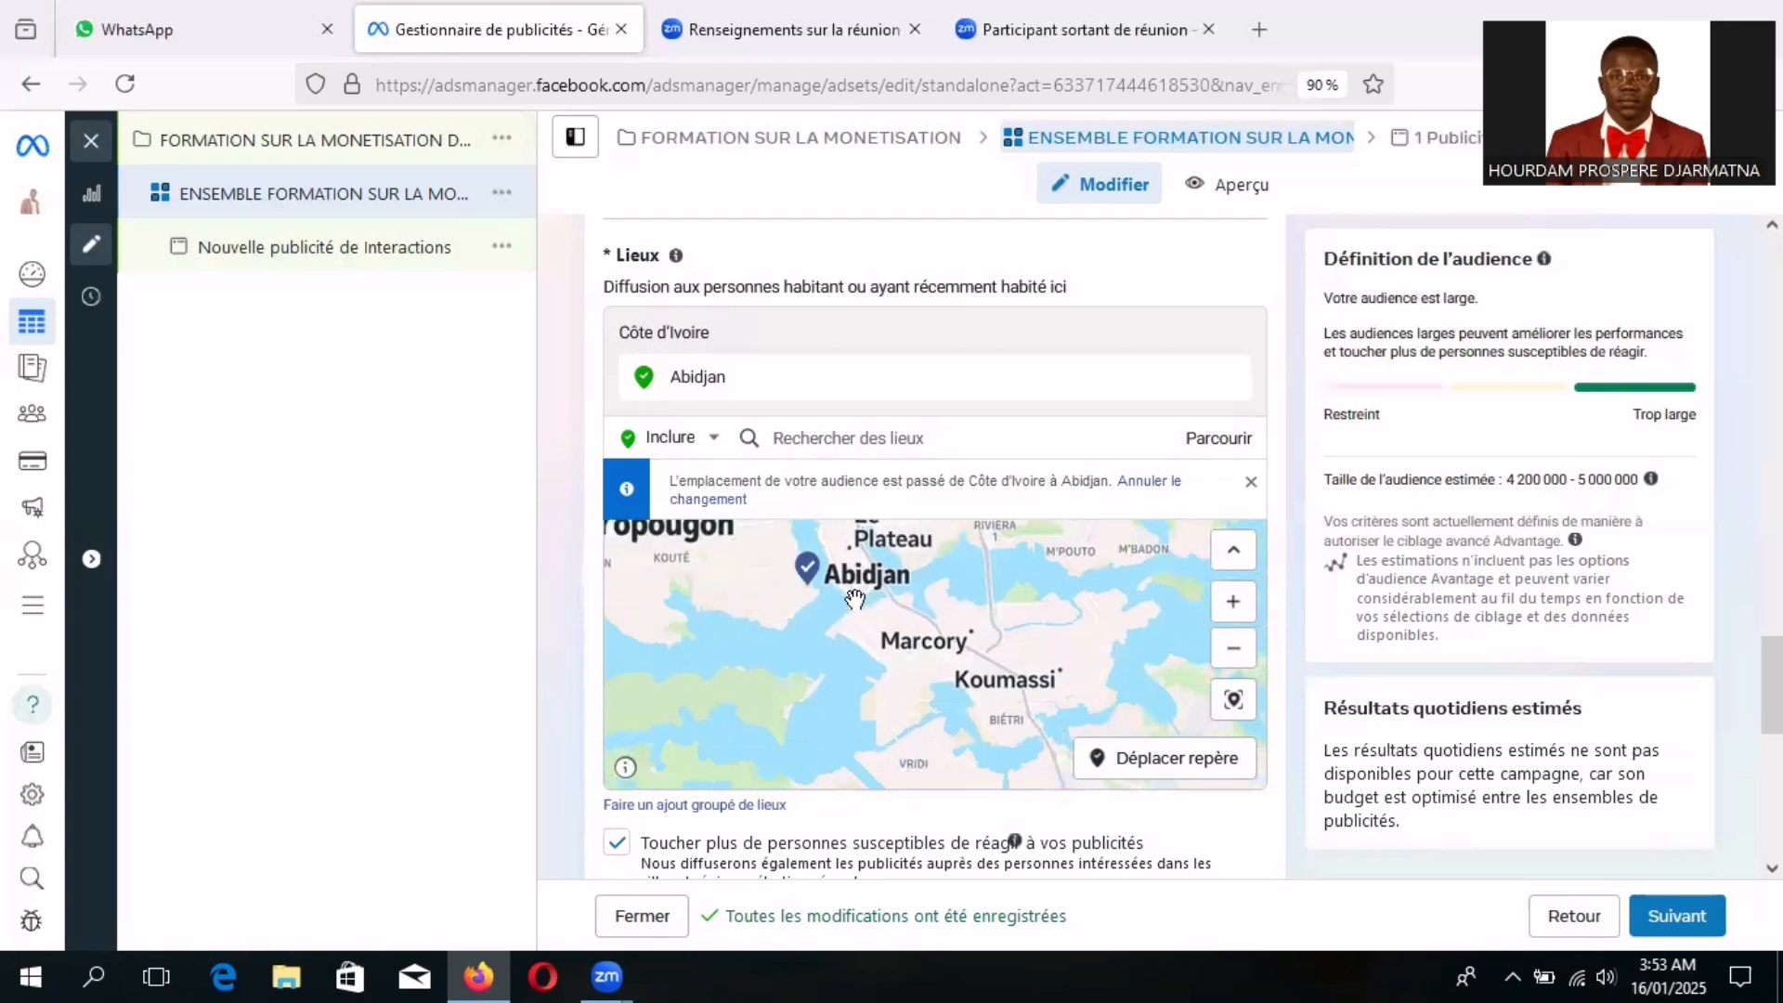
scroll(861, 599, up, 2)
drag(834, 603, 1006, 663)
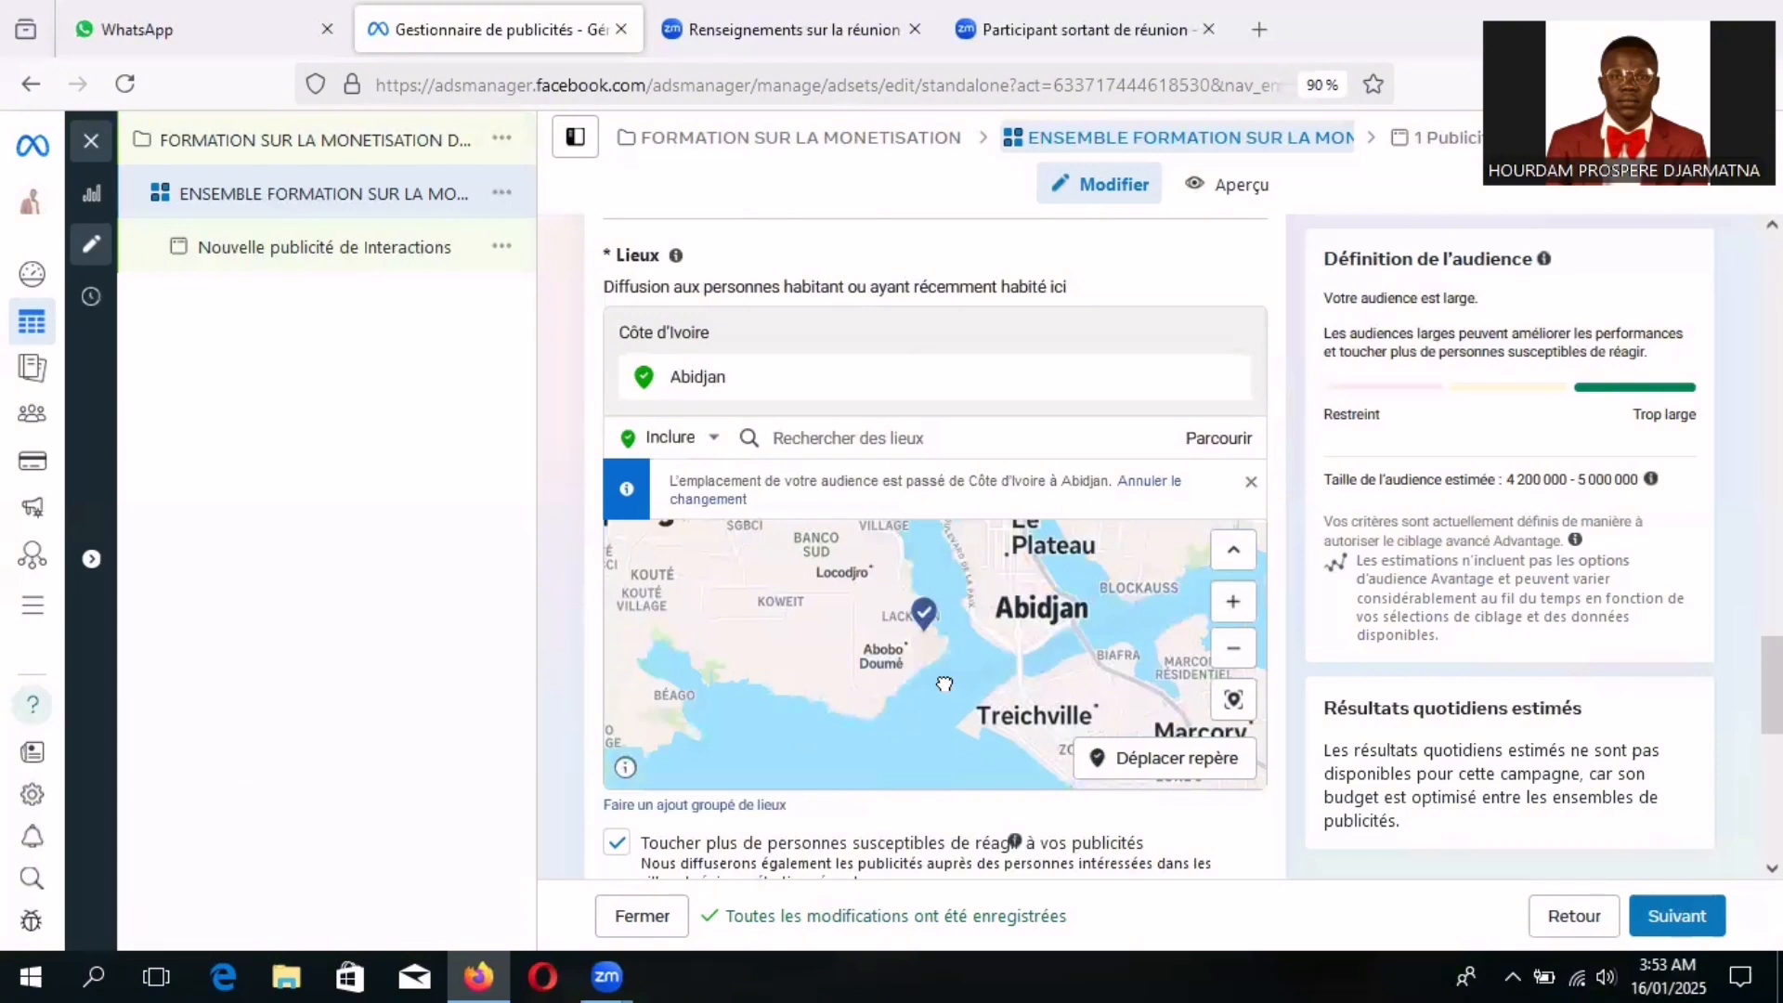
drag(973, 763, 878, 660)
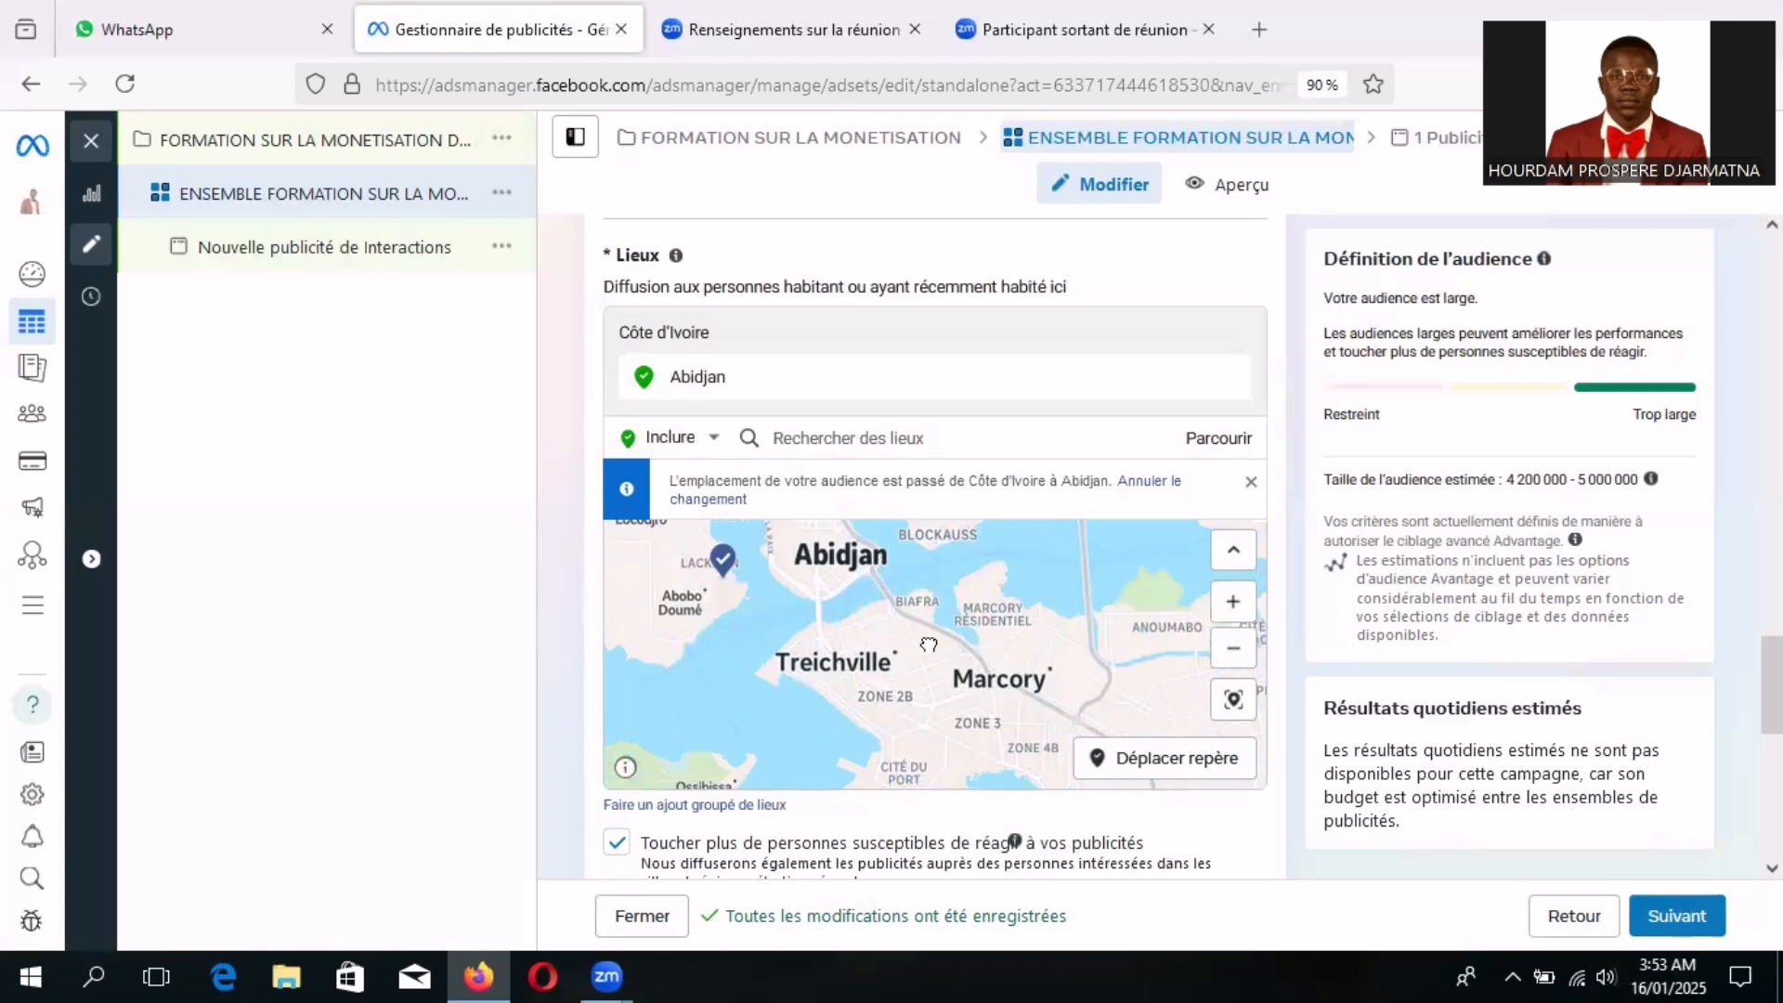
drag(929, 643, 939, 676)
drag(918, 543, 840, 639)
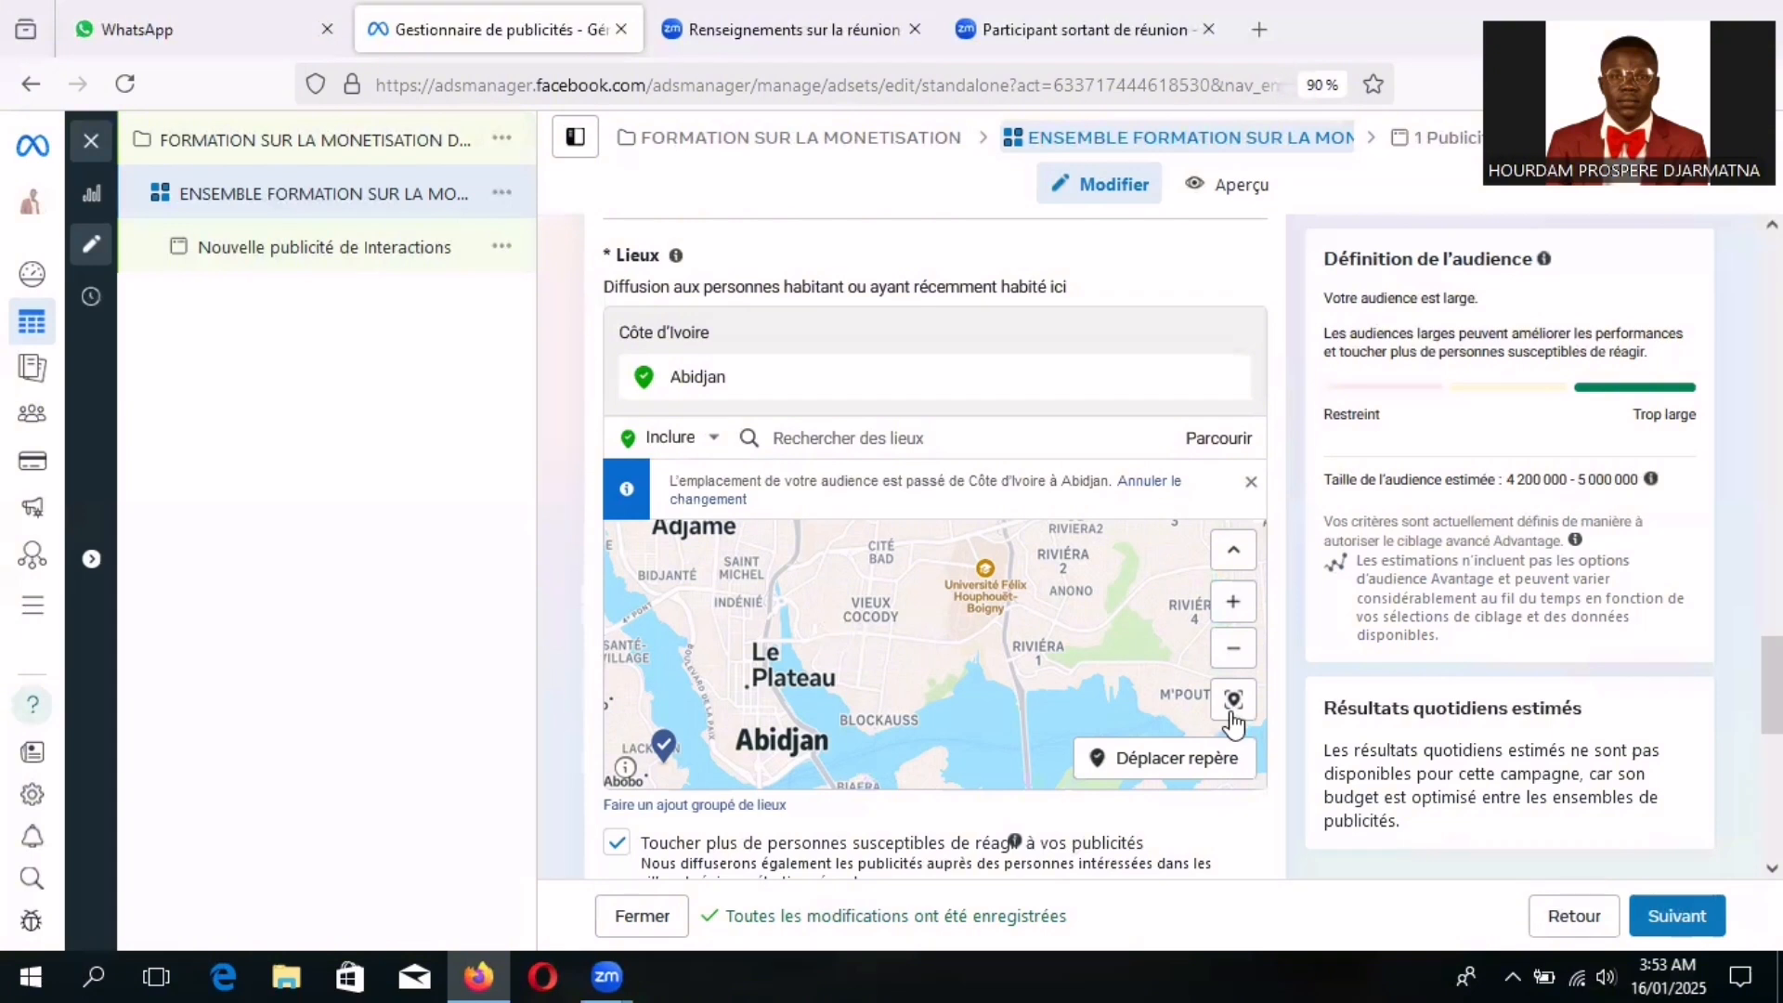
- Drop a targeting pin on the map at Le Plateau in Abidjan
click(1171, 759)
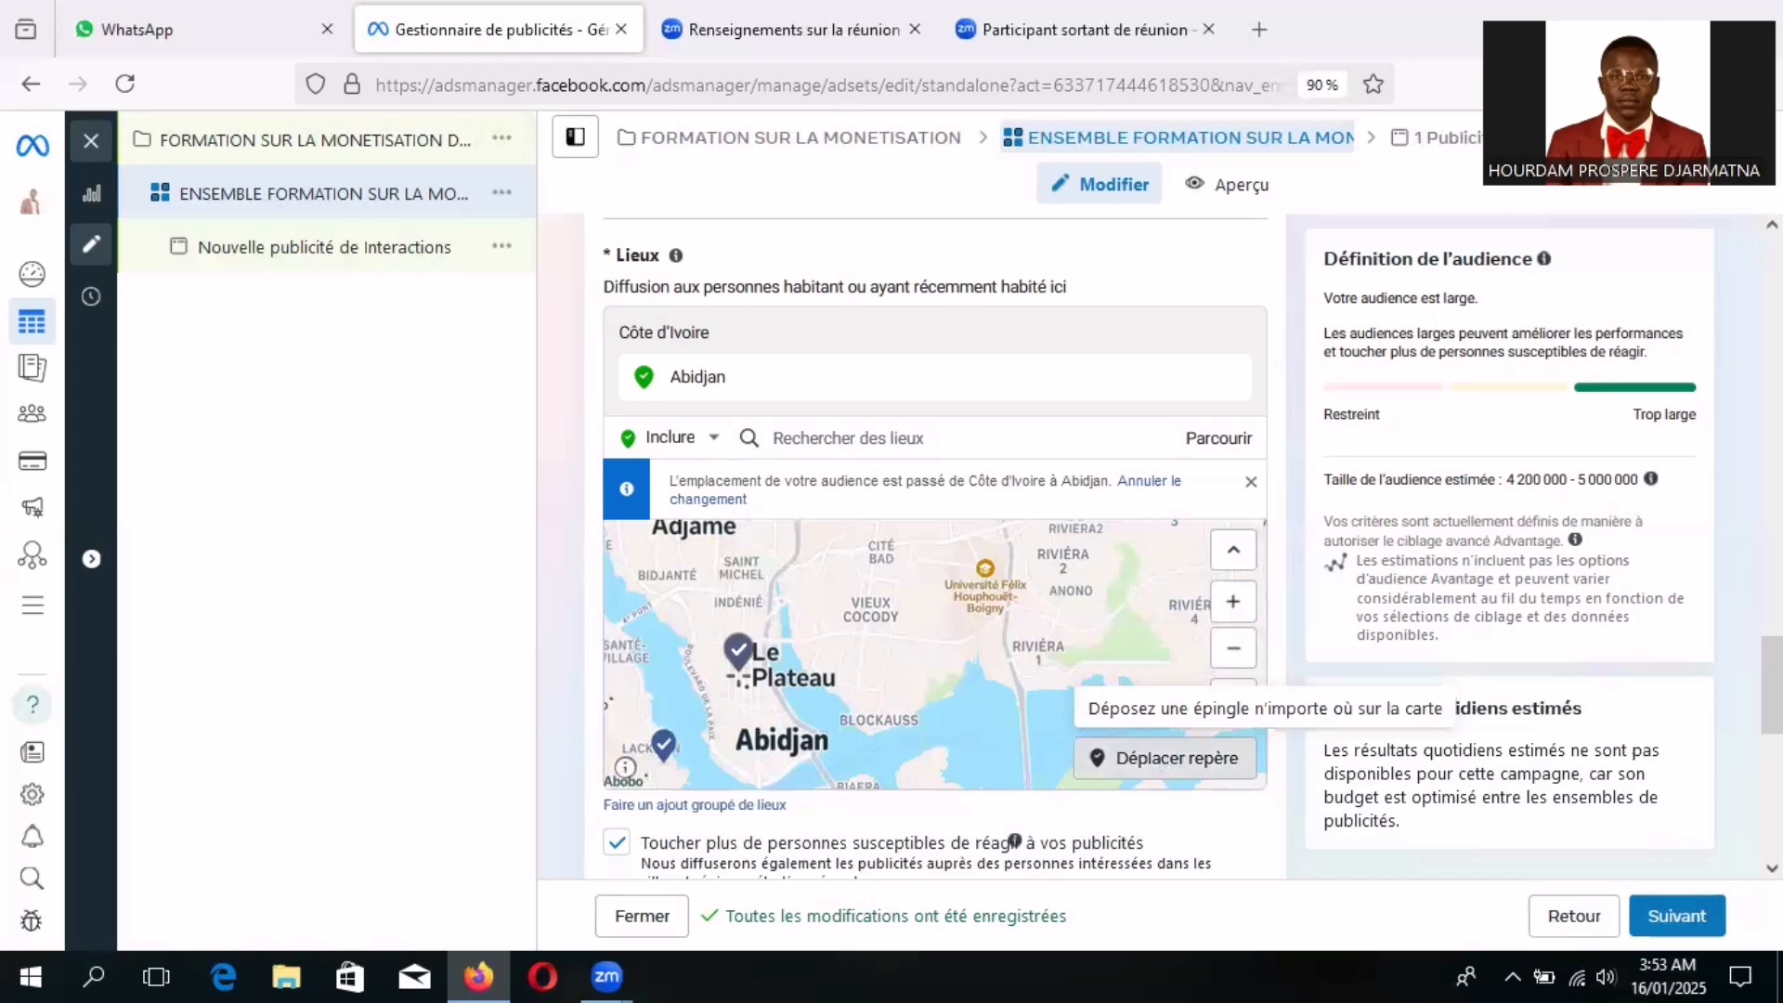
click(754, 657)
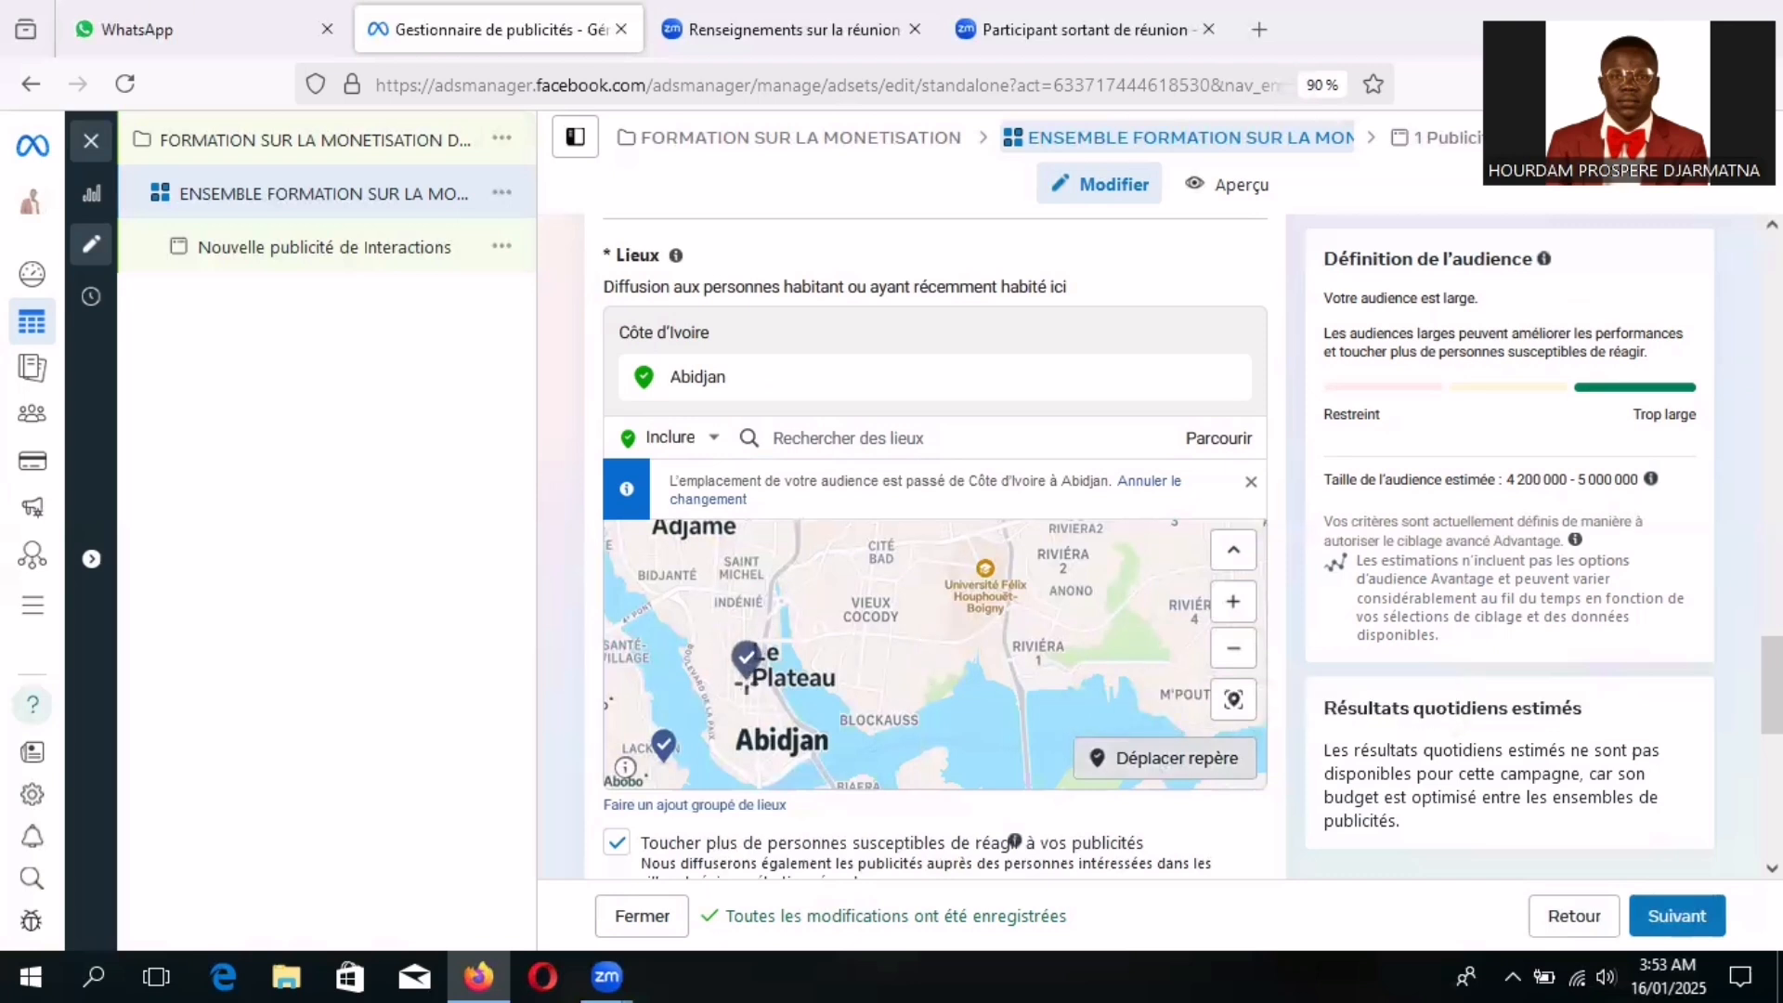
click(743, 681)
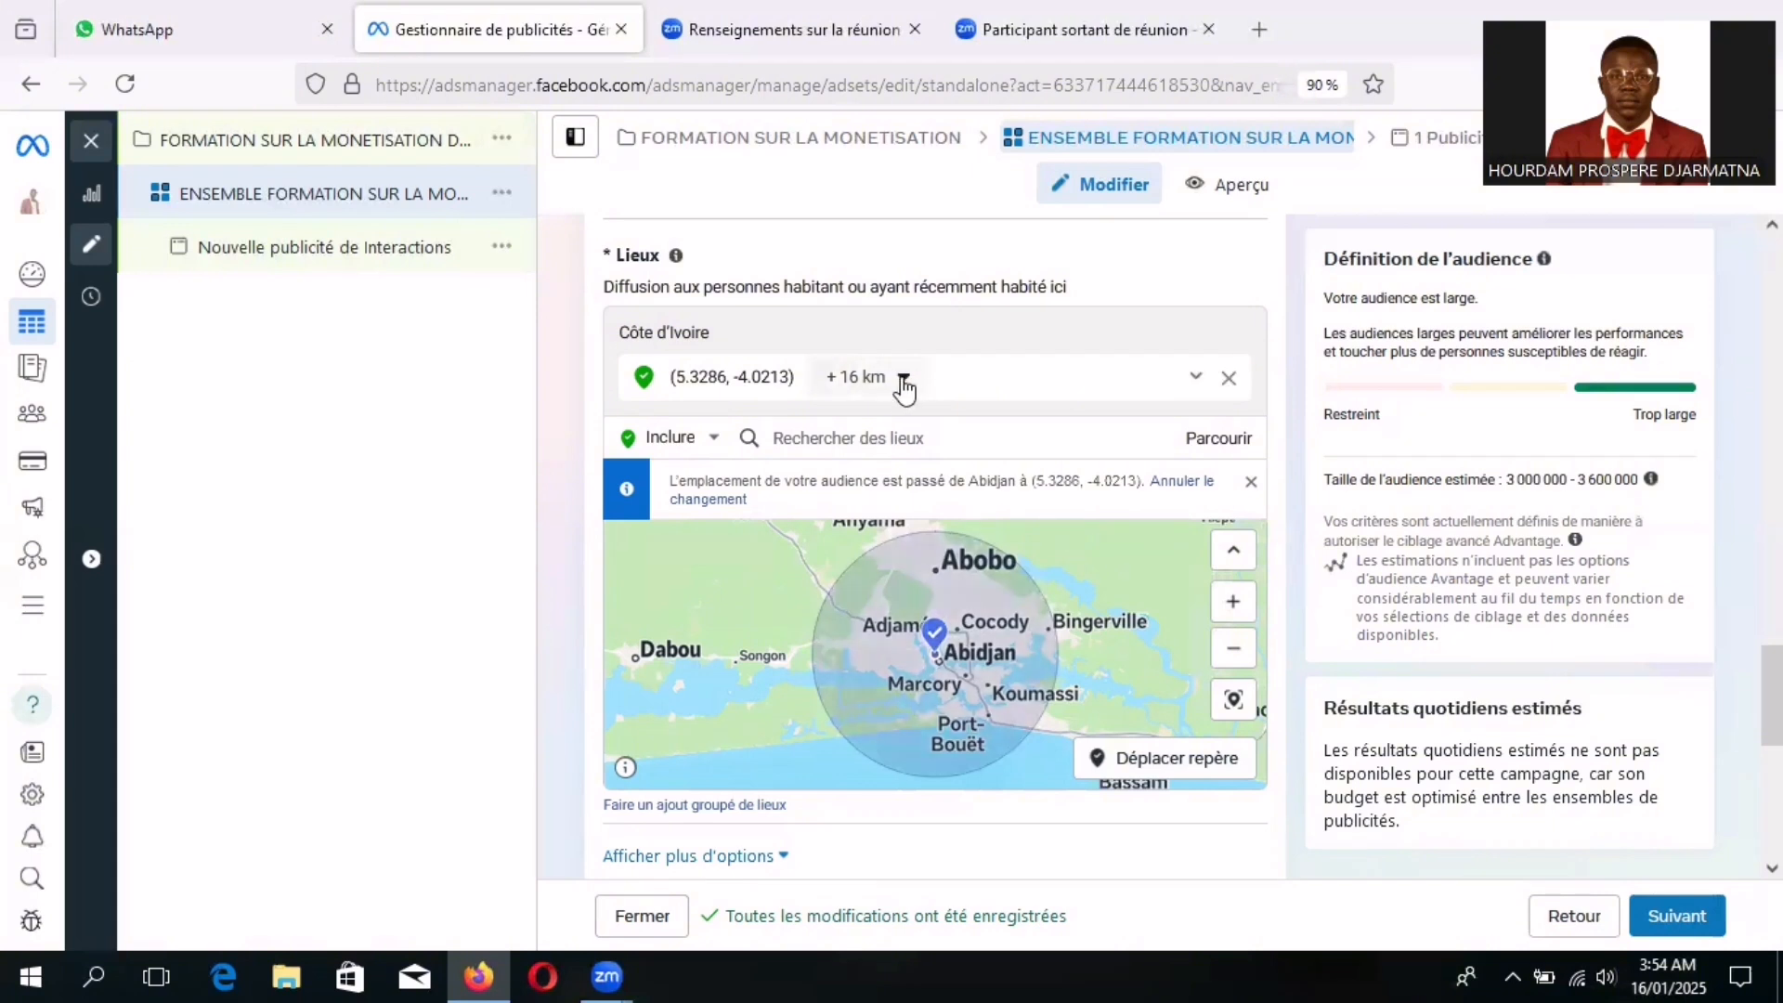
- Set the radius around the Le Plateau pin to 4 km and check its coverage on the map
click(1196, 379)
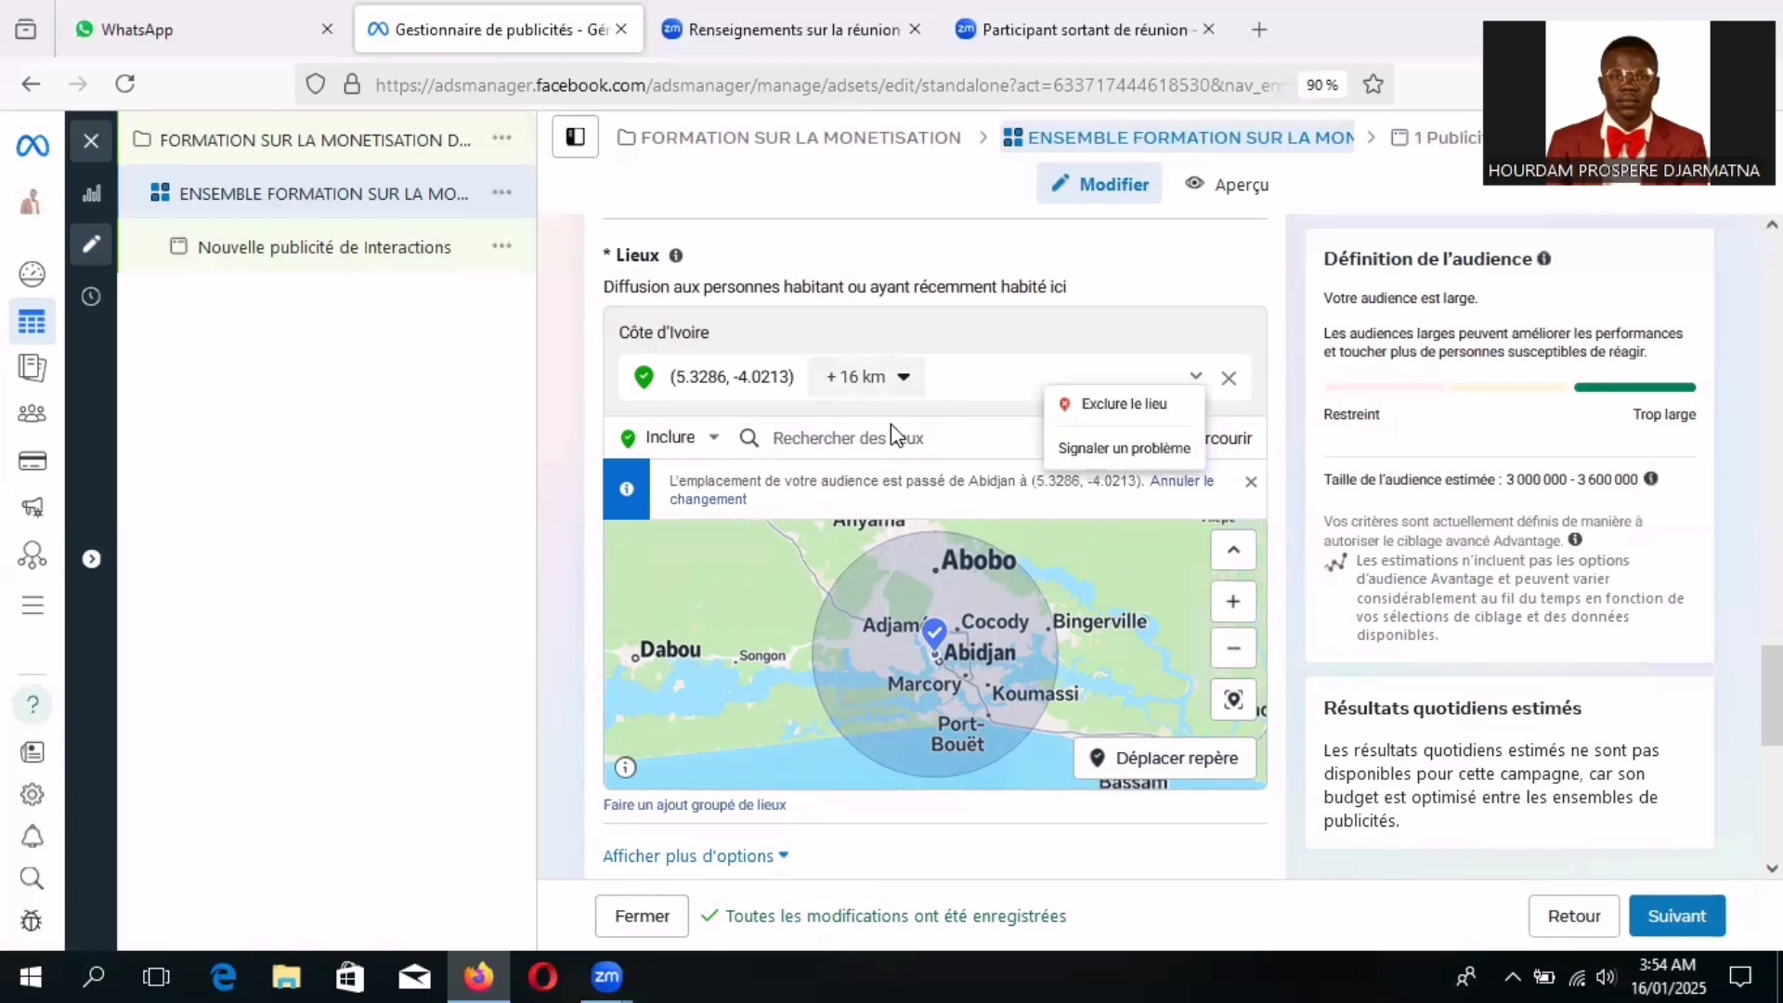
click(905, 379)
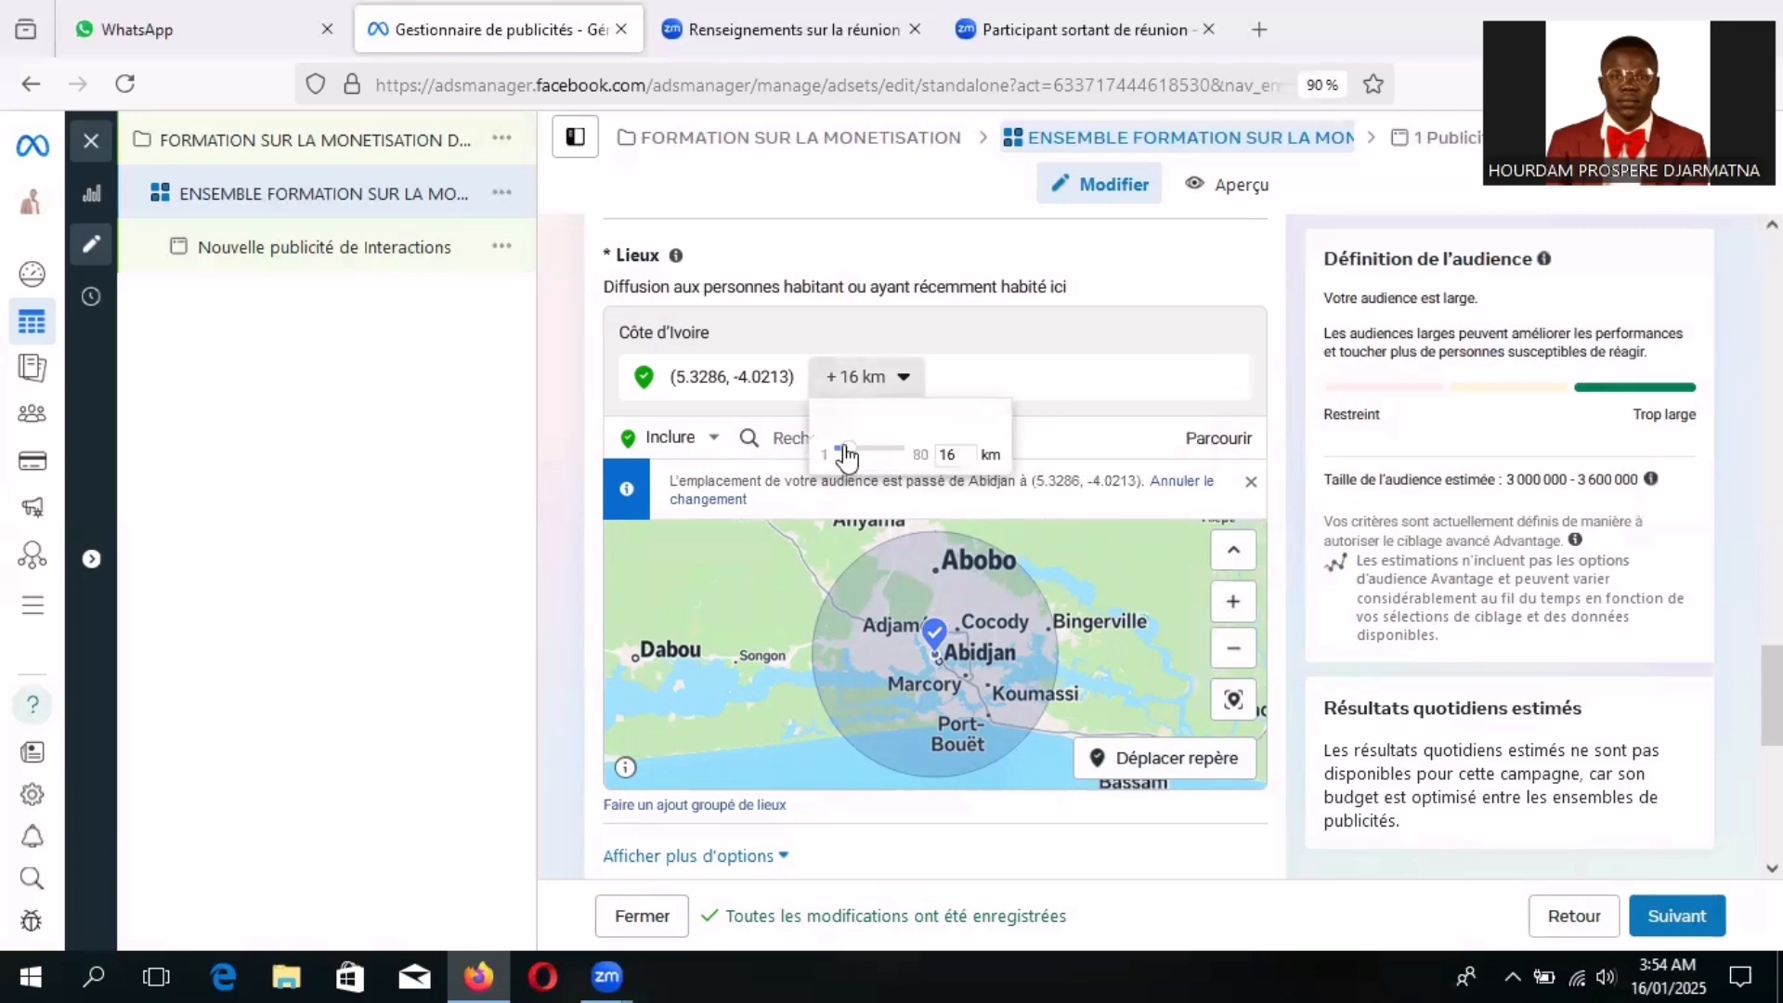
drag(845, 454, 842, 457)
click(991, 653)
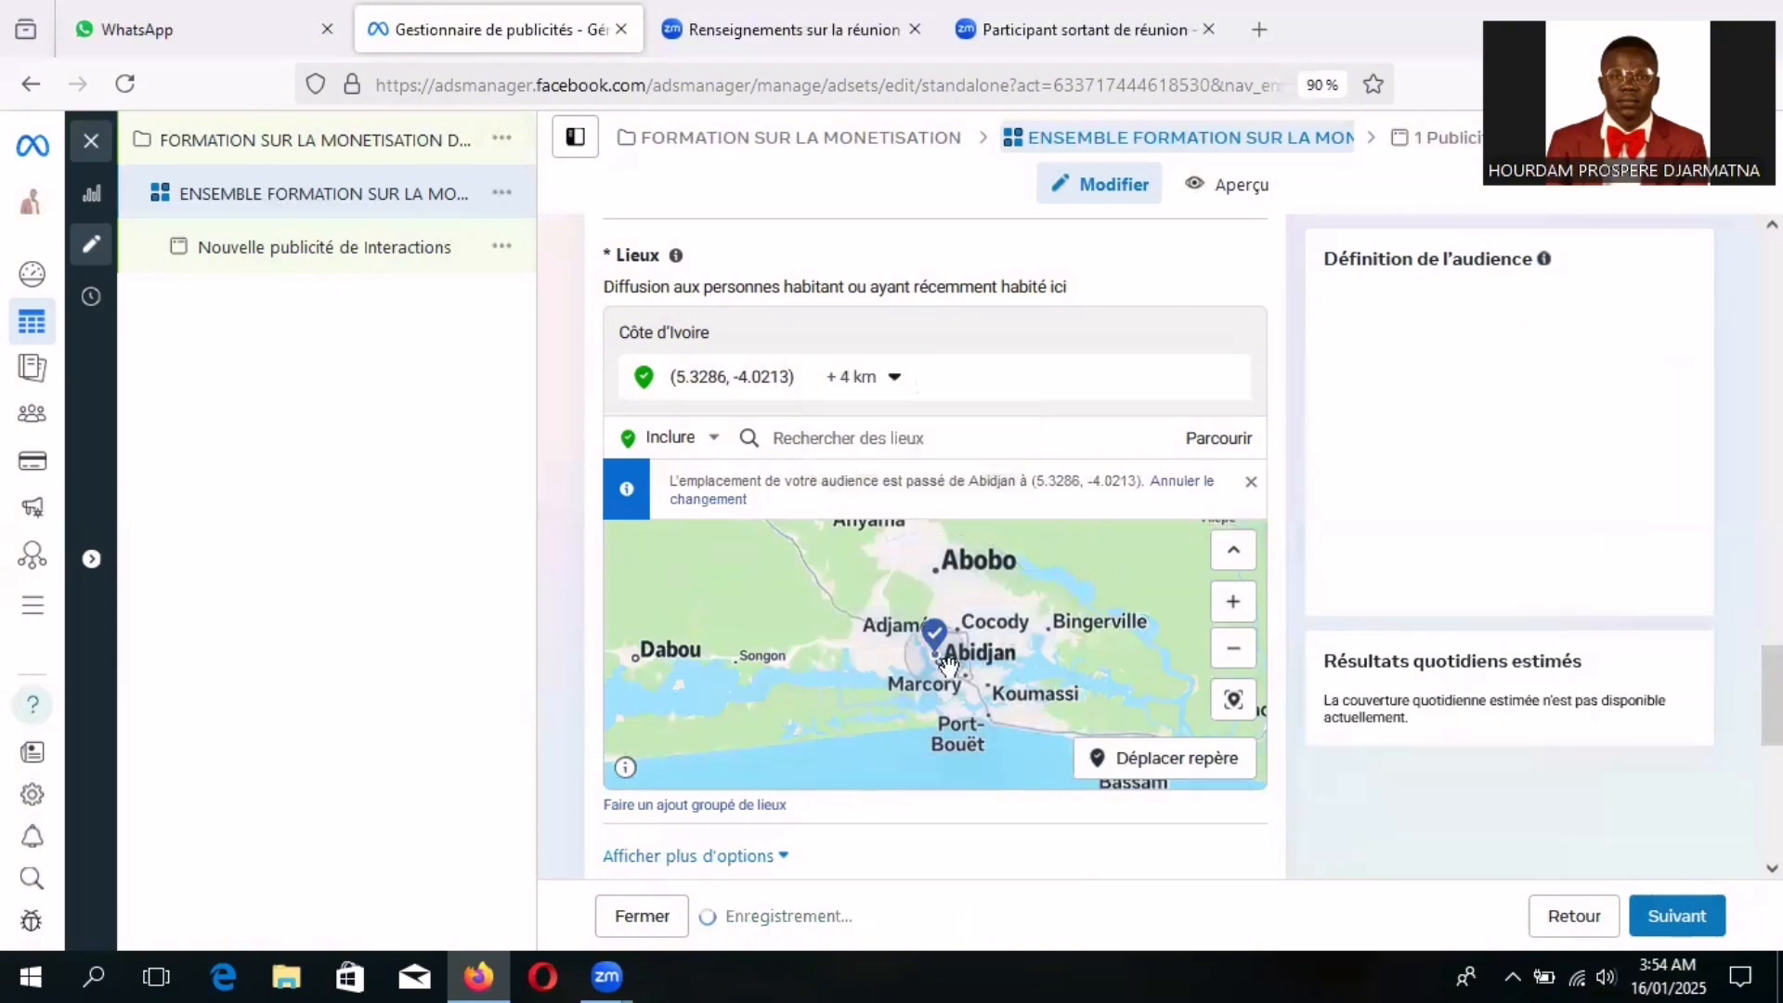
scroll(947, 662, up, 3)
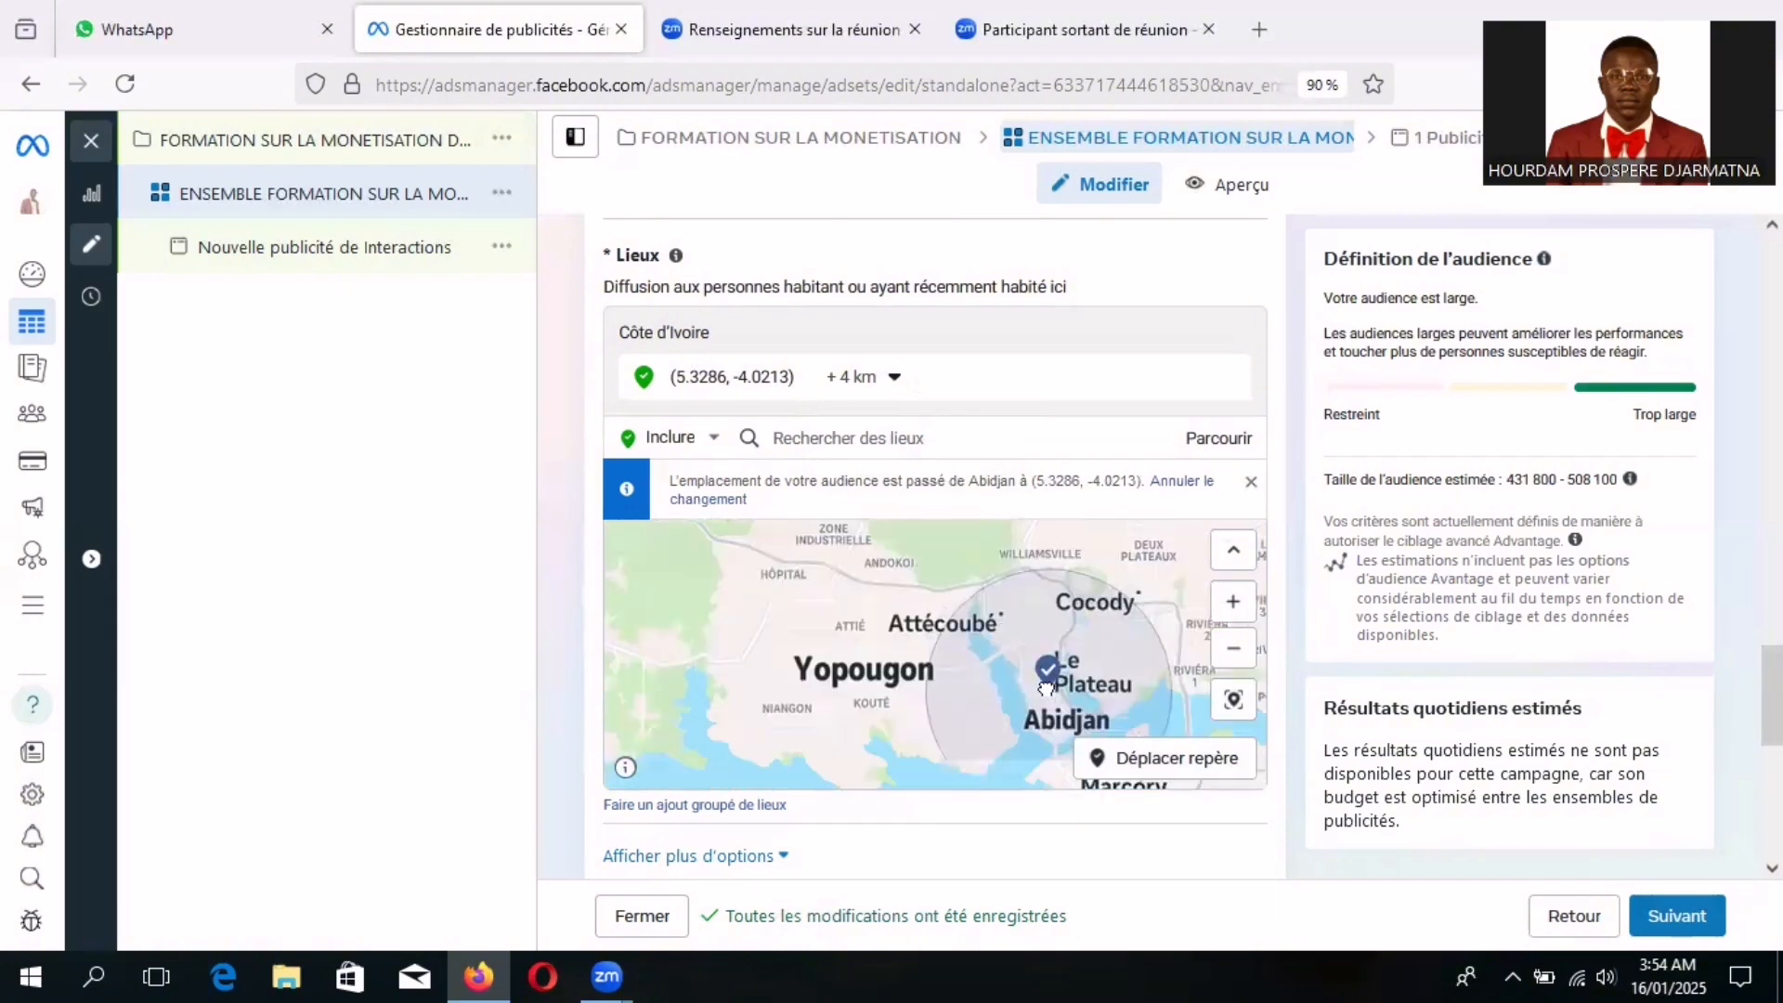
- Drop an additional targeting pin on the map at Yopougon and remove the duplicate Yopougon location
drag(1047, 688, 1053, 657)
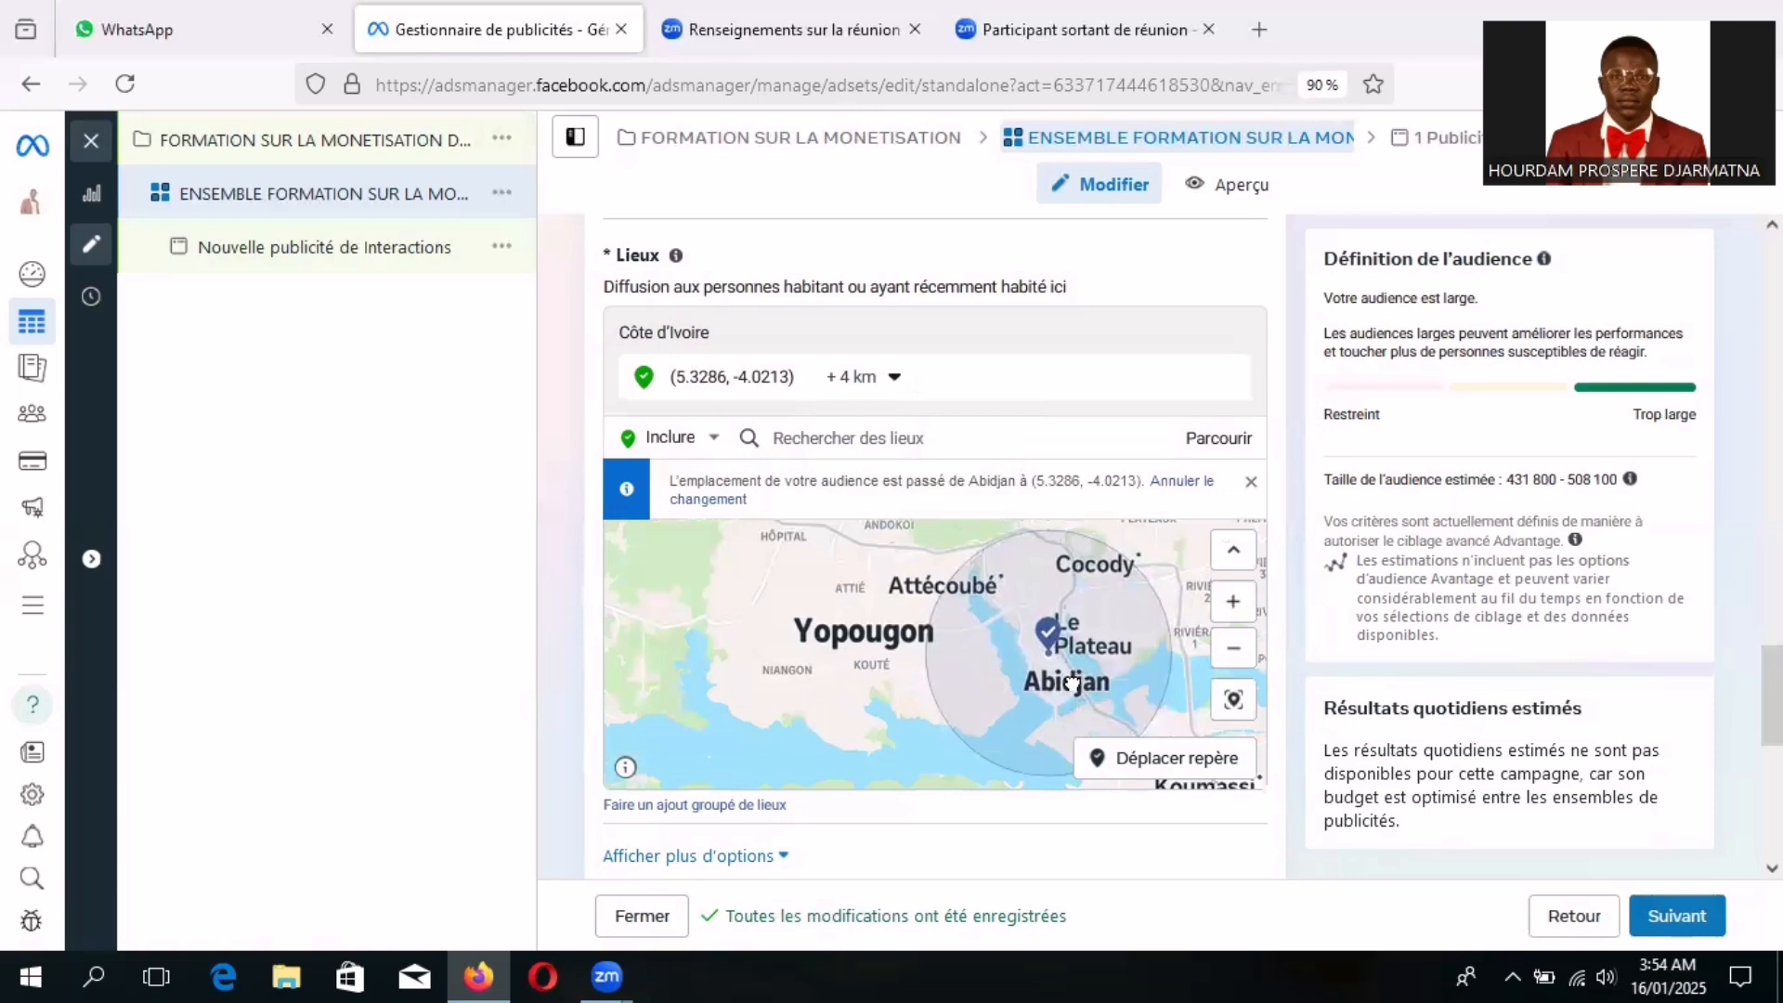
drag(1062, 667, 1080, 697)
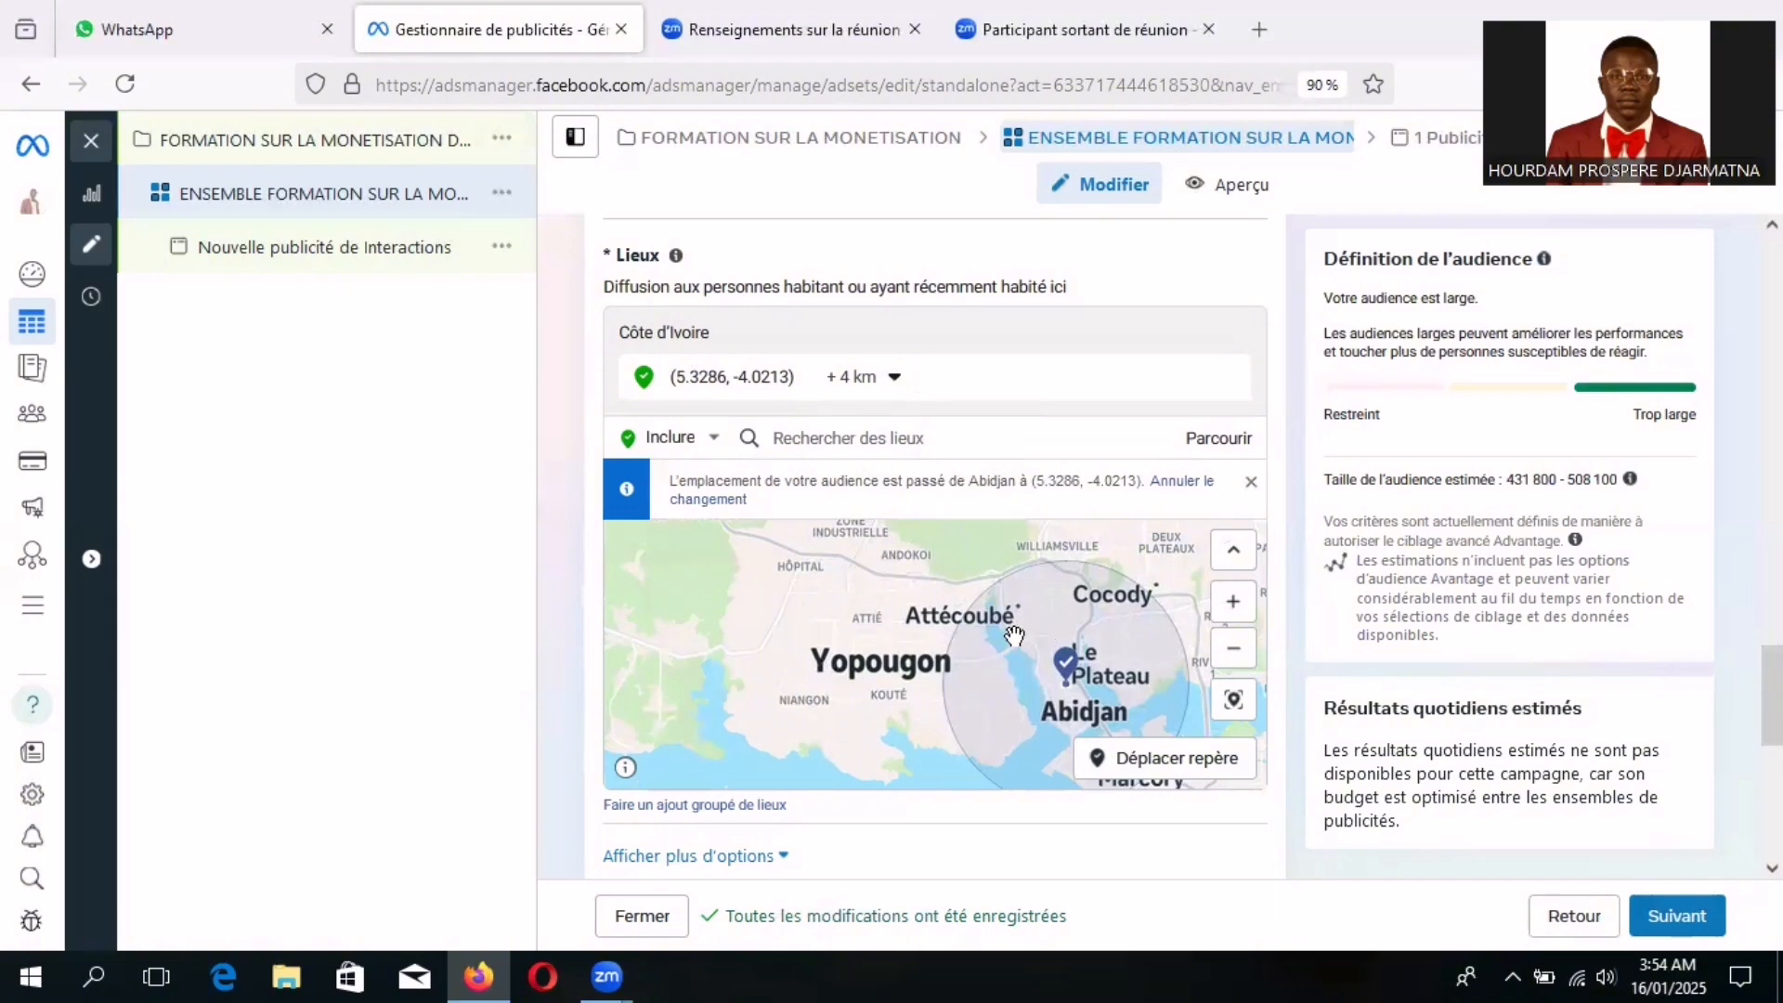
mouse_move(1014, 632)
mouse_down()
mouse_move(1056, 684)
mouse_move(1035, 627)
mouse_up()
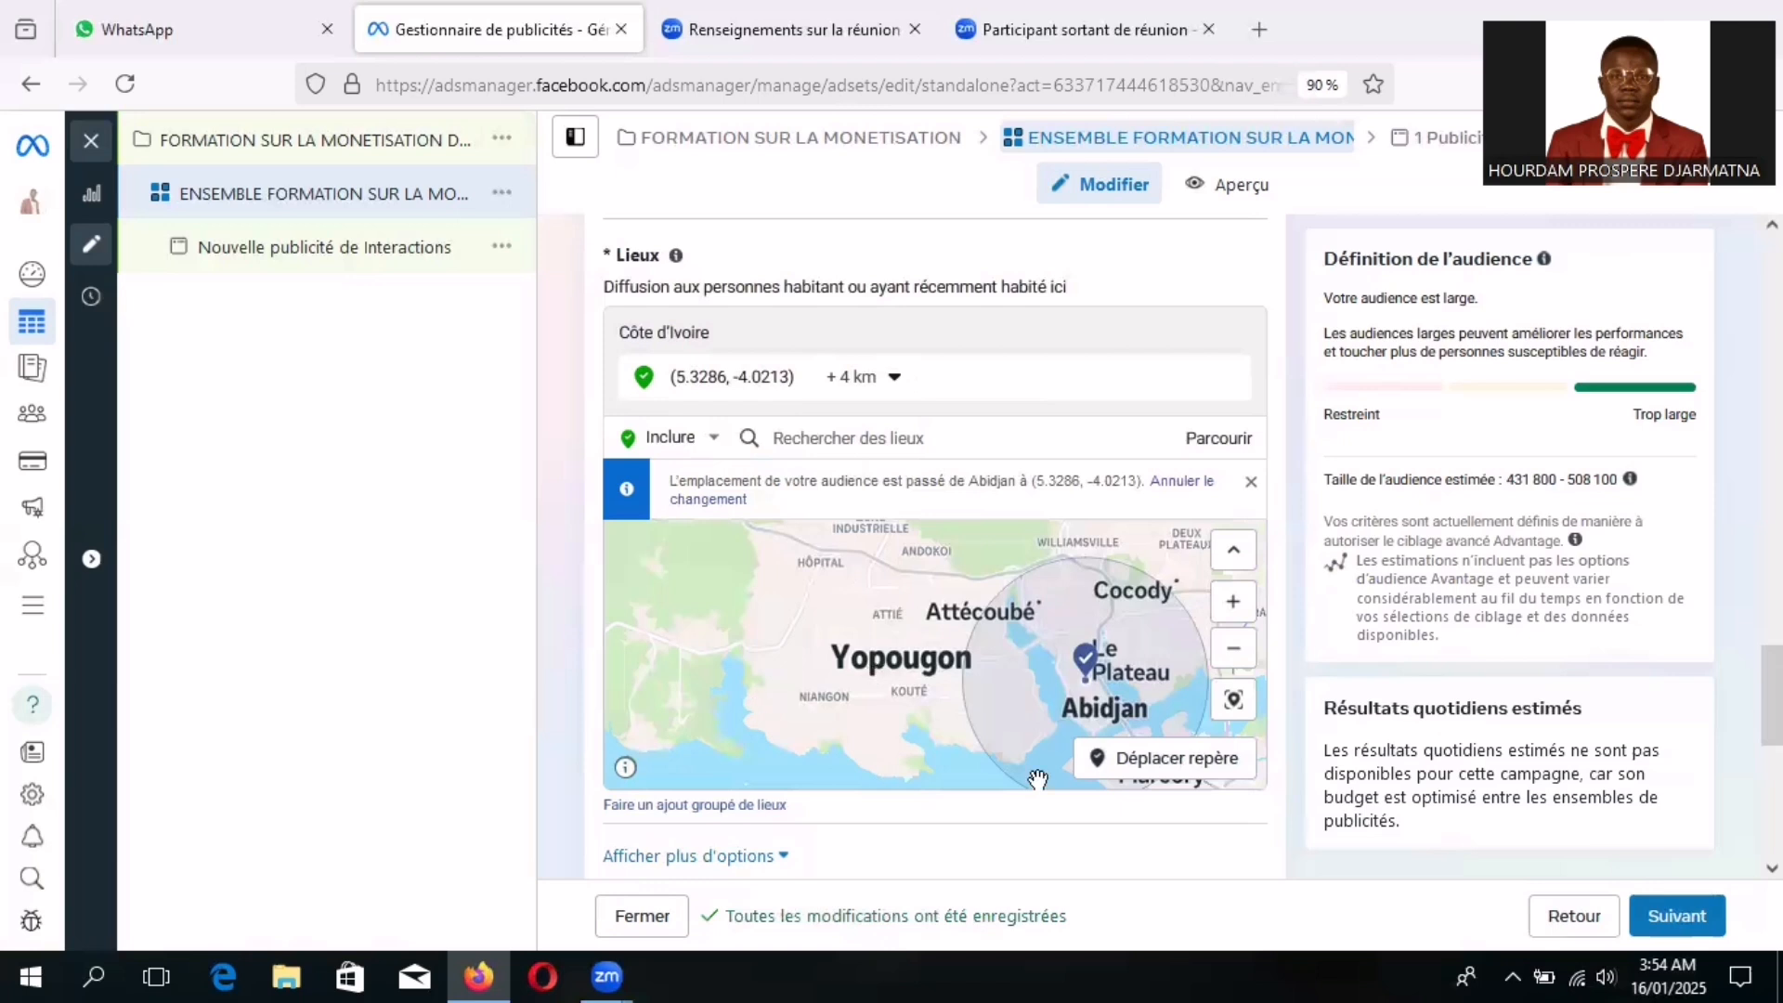
click(1103, 763)
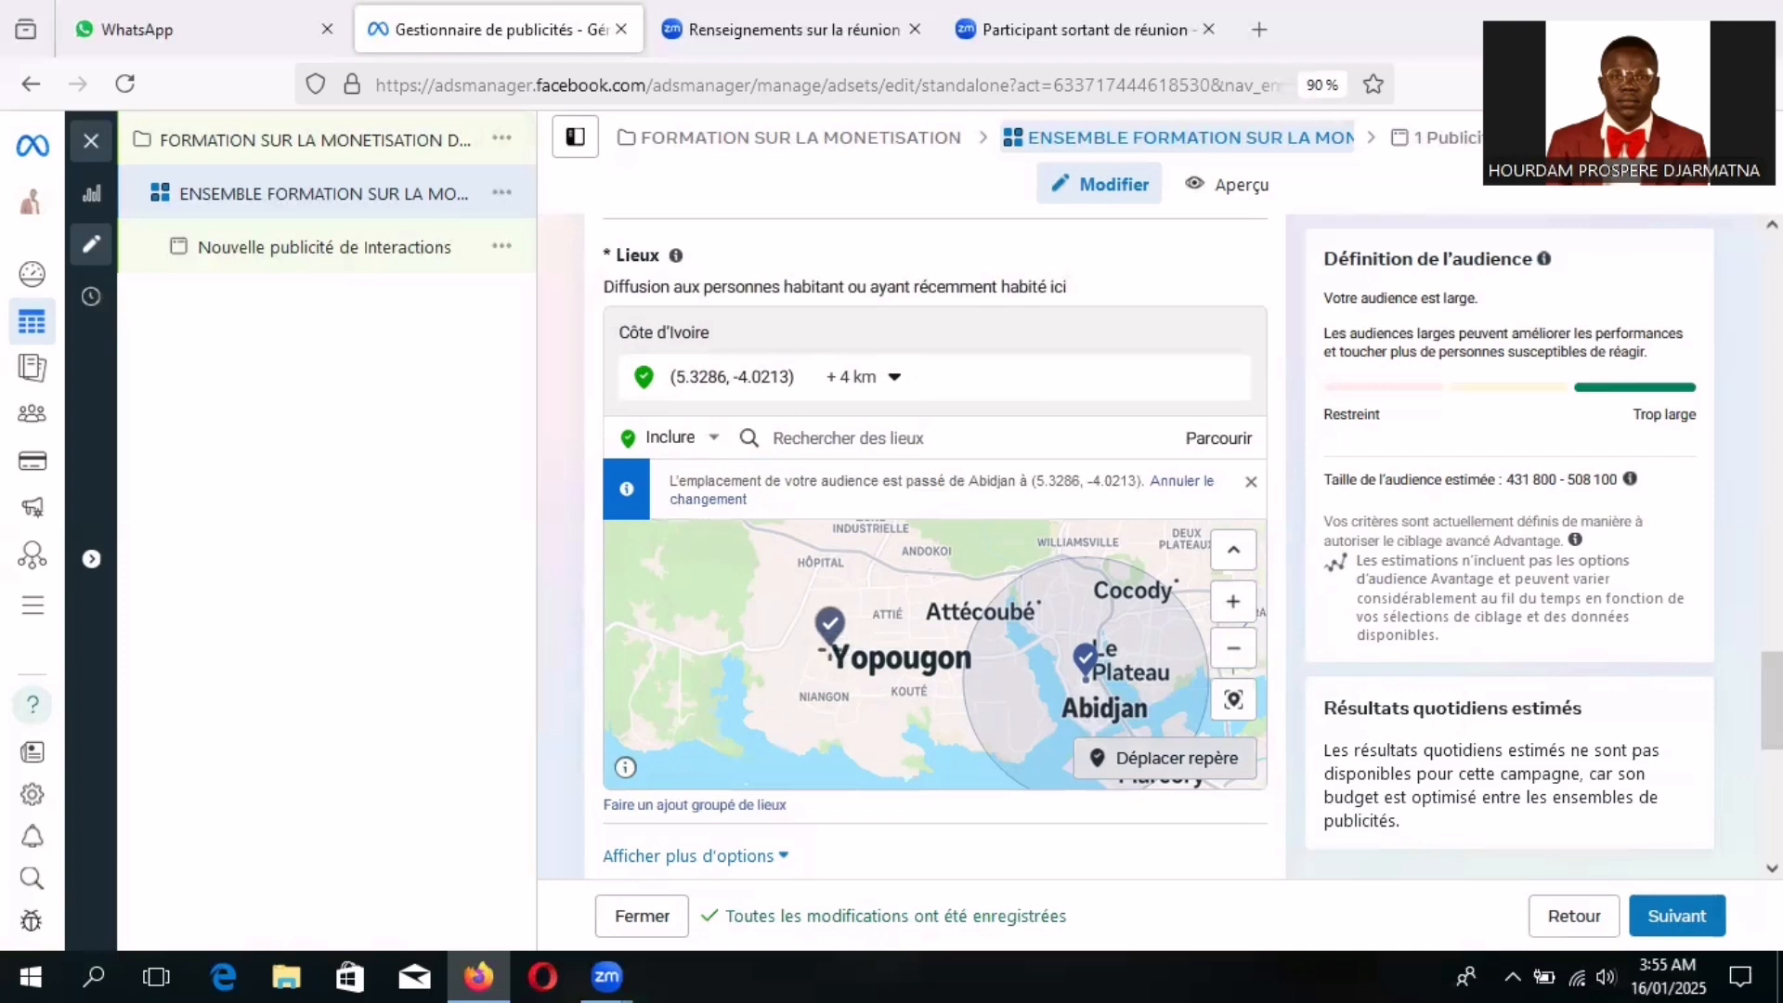
click(830, 650)
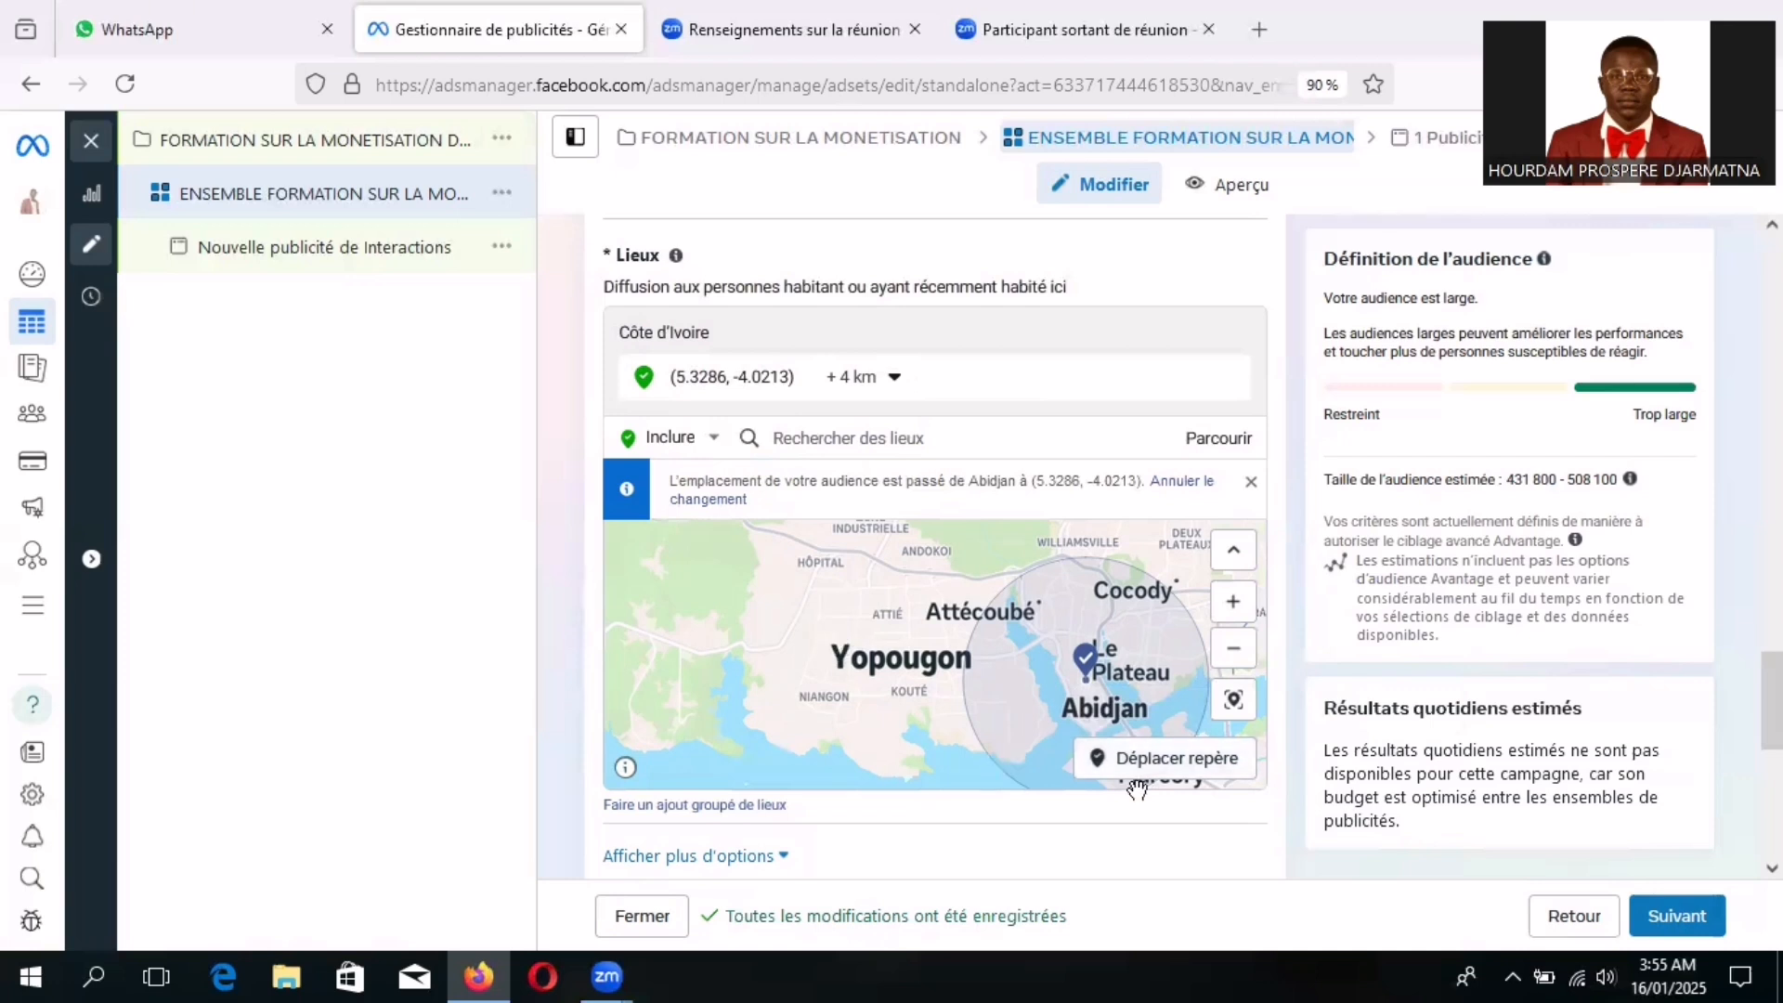
click(1093, 767)
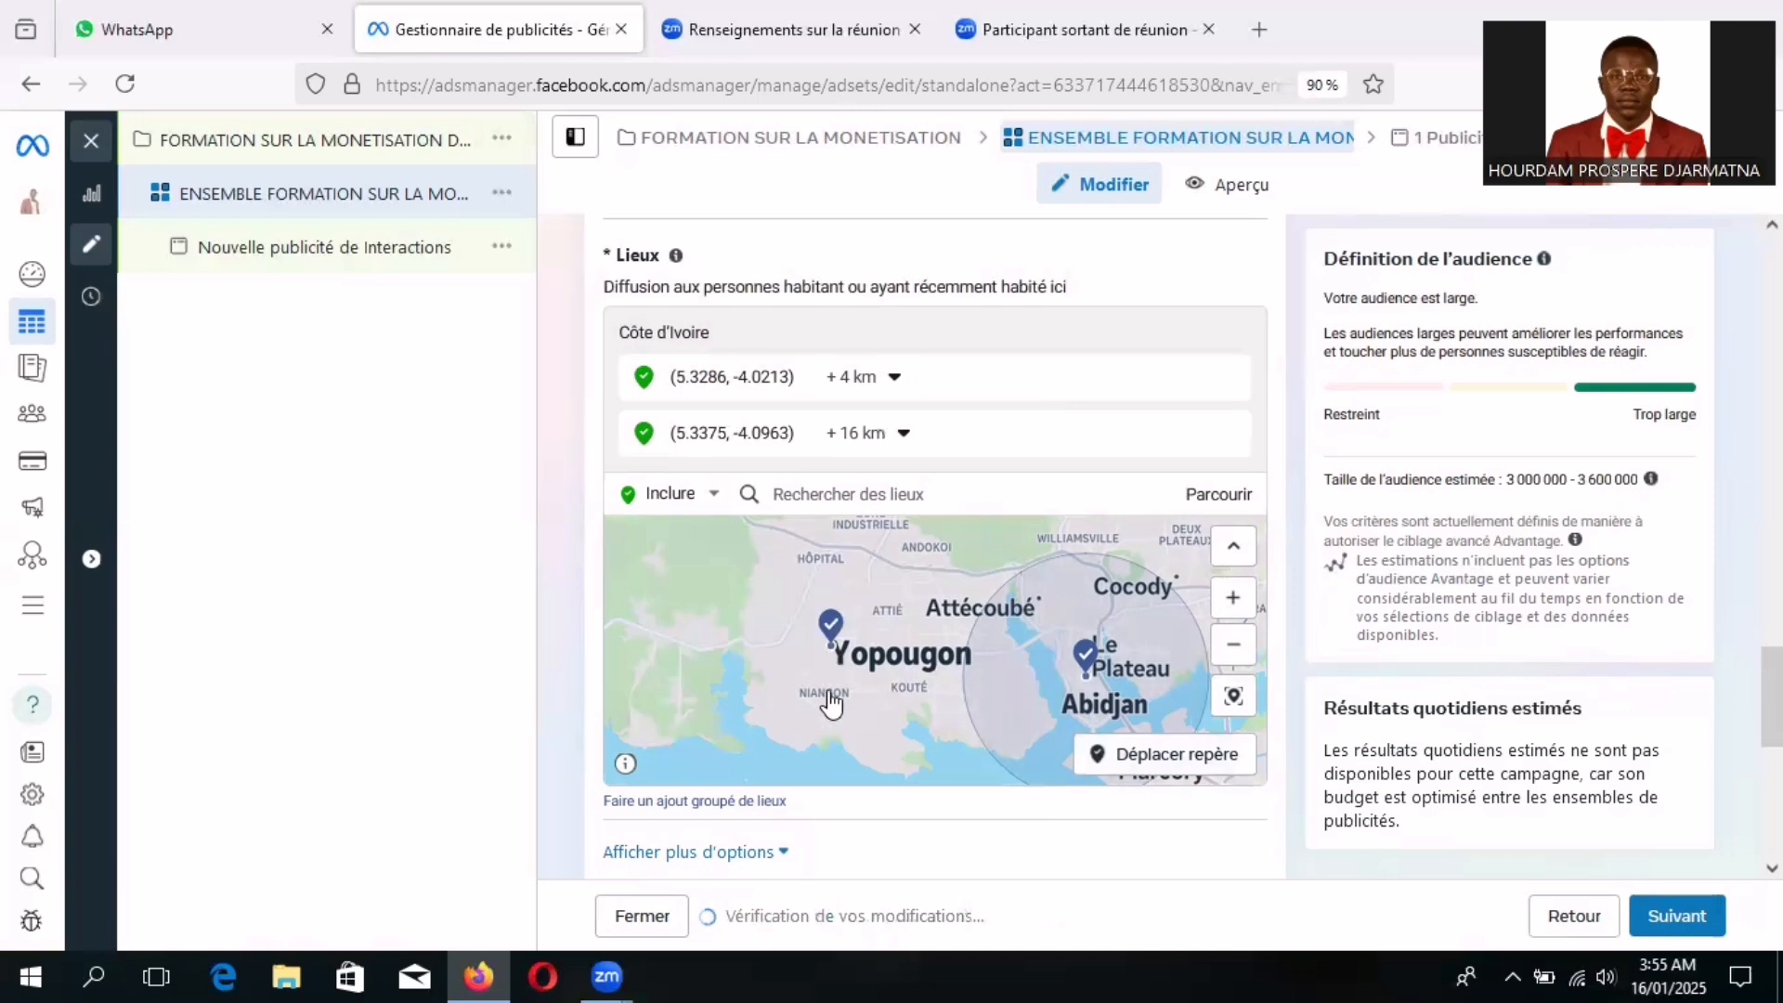
click(826, 636)
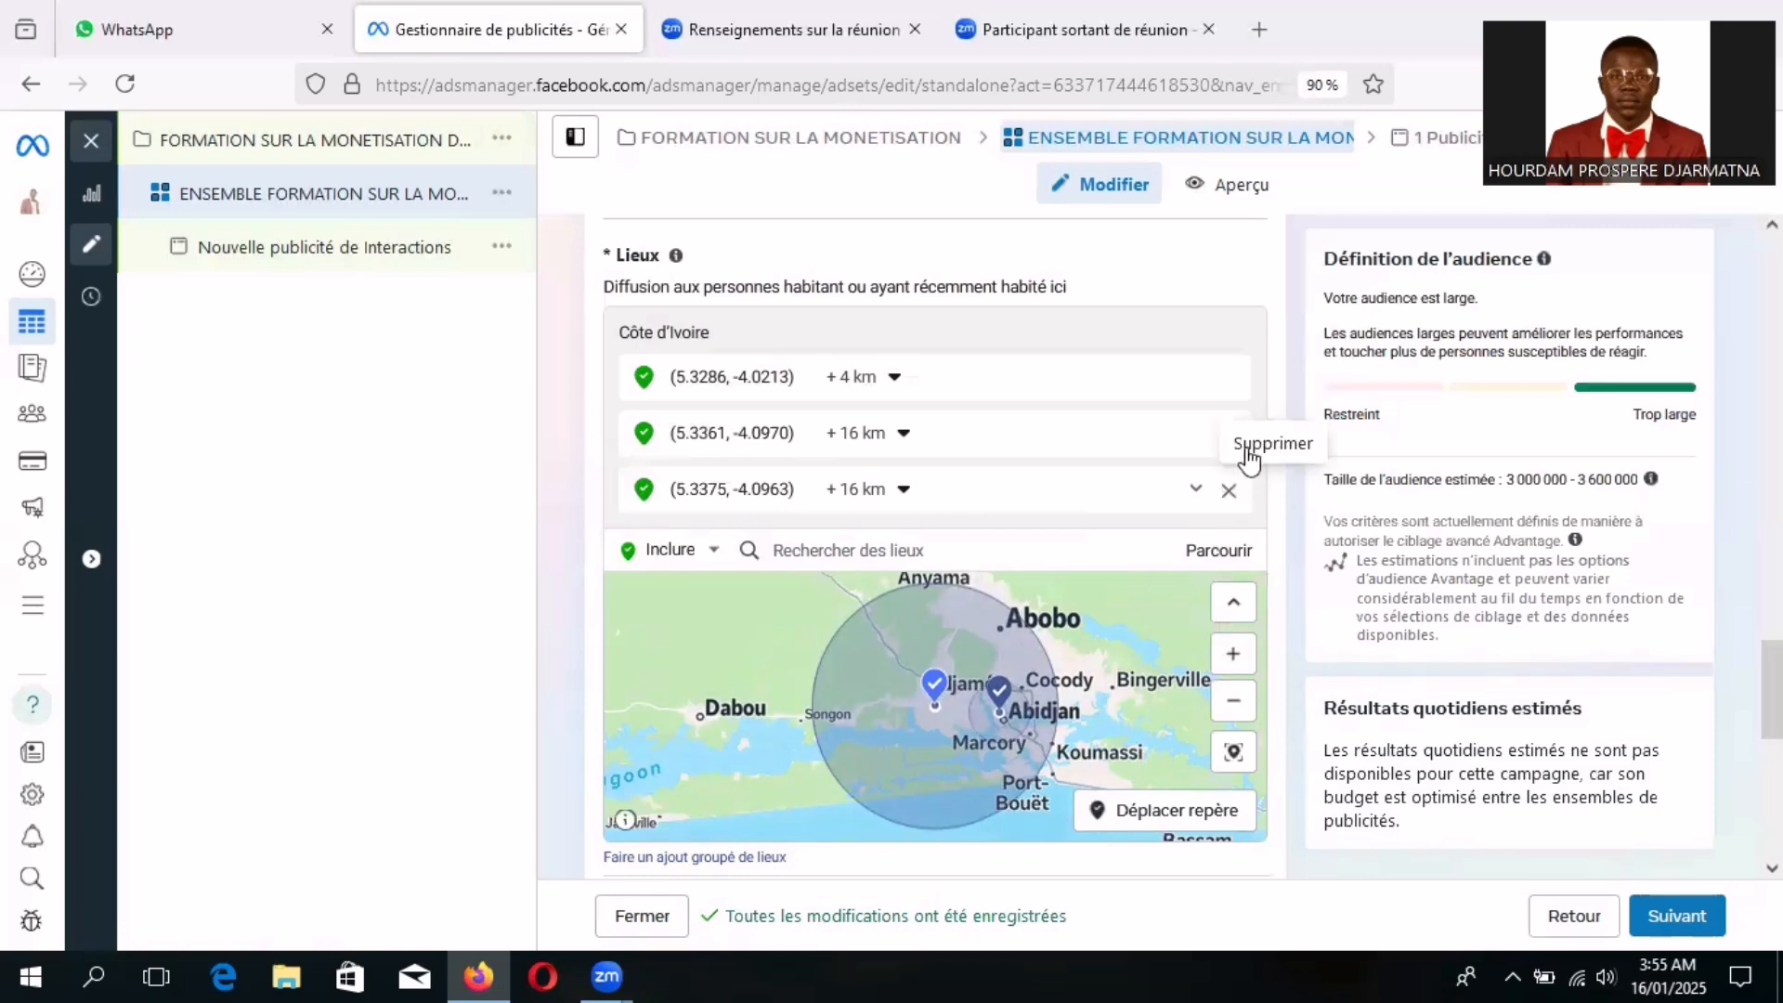
click(1229, 491)
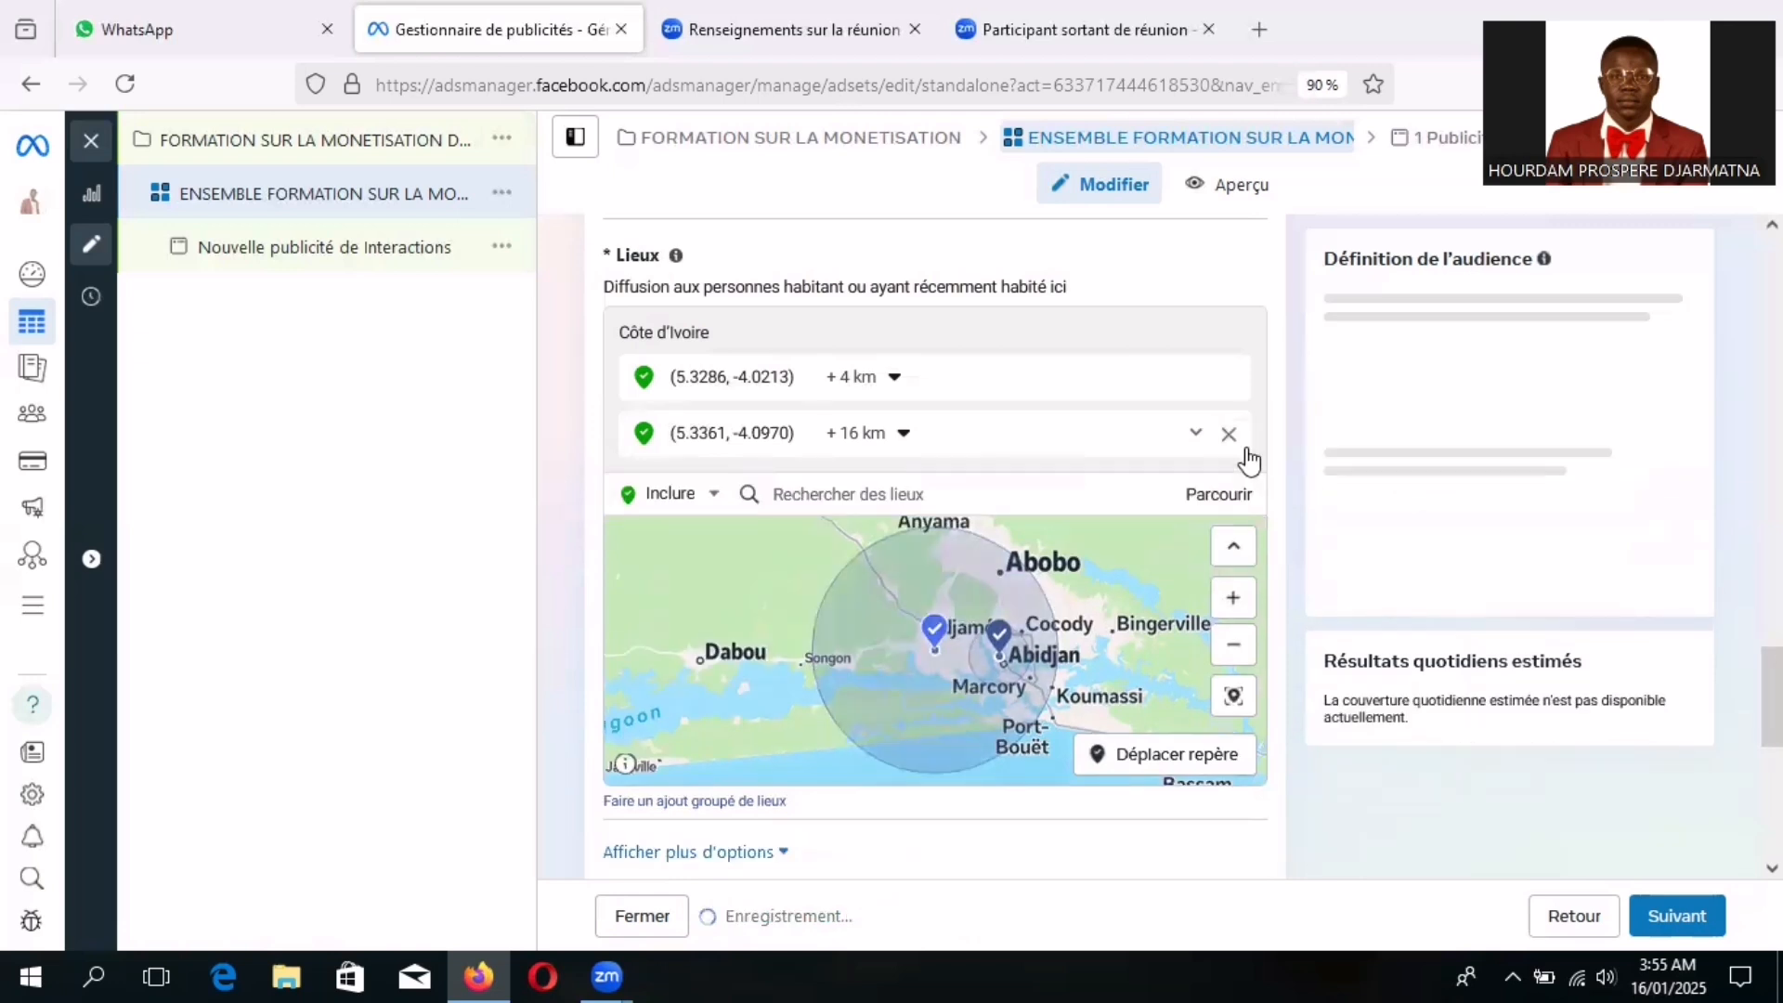
- Set the radius around the Yopougon pin to 4 km
click(902, 436)
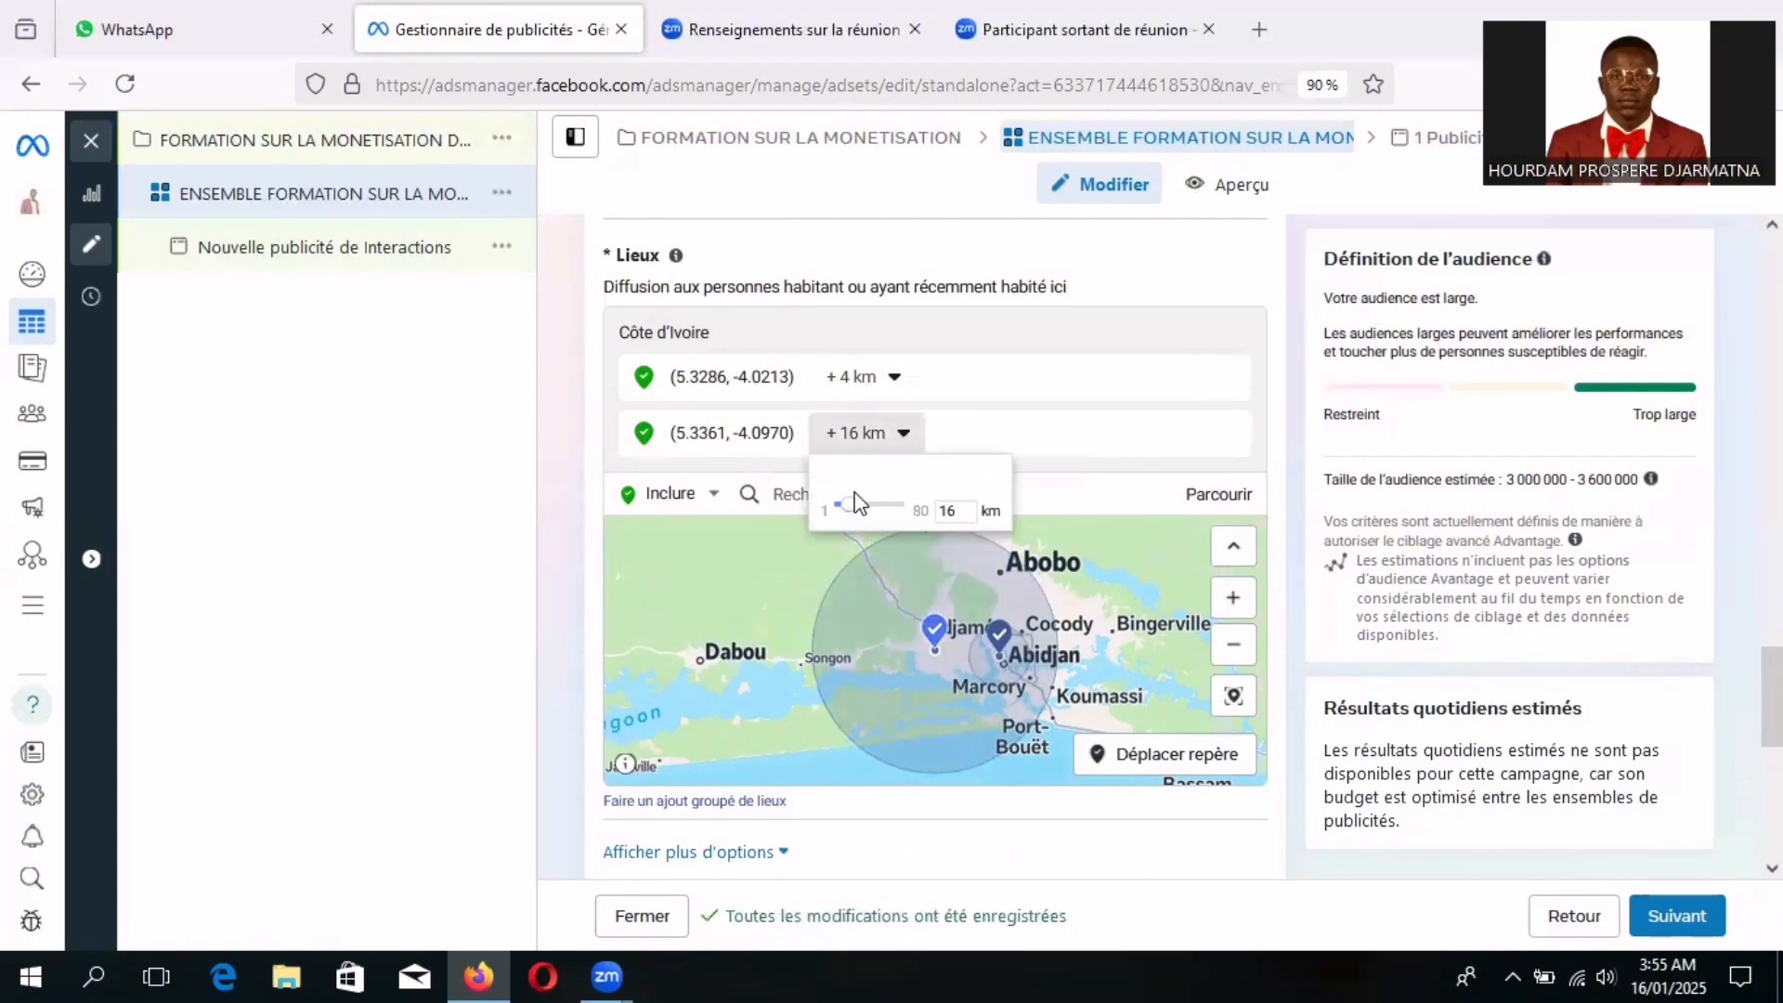
drag(848, 509, 854, 507)
drag(852, 516, 844, 517)
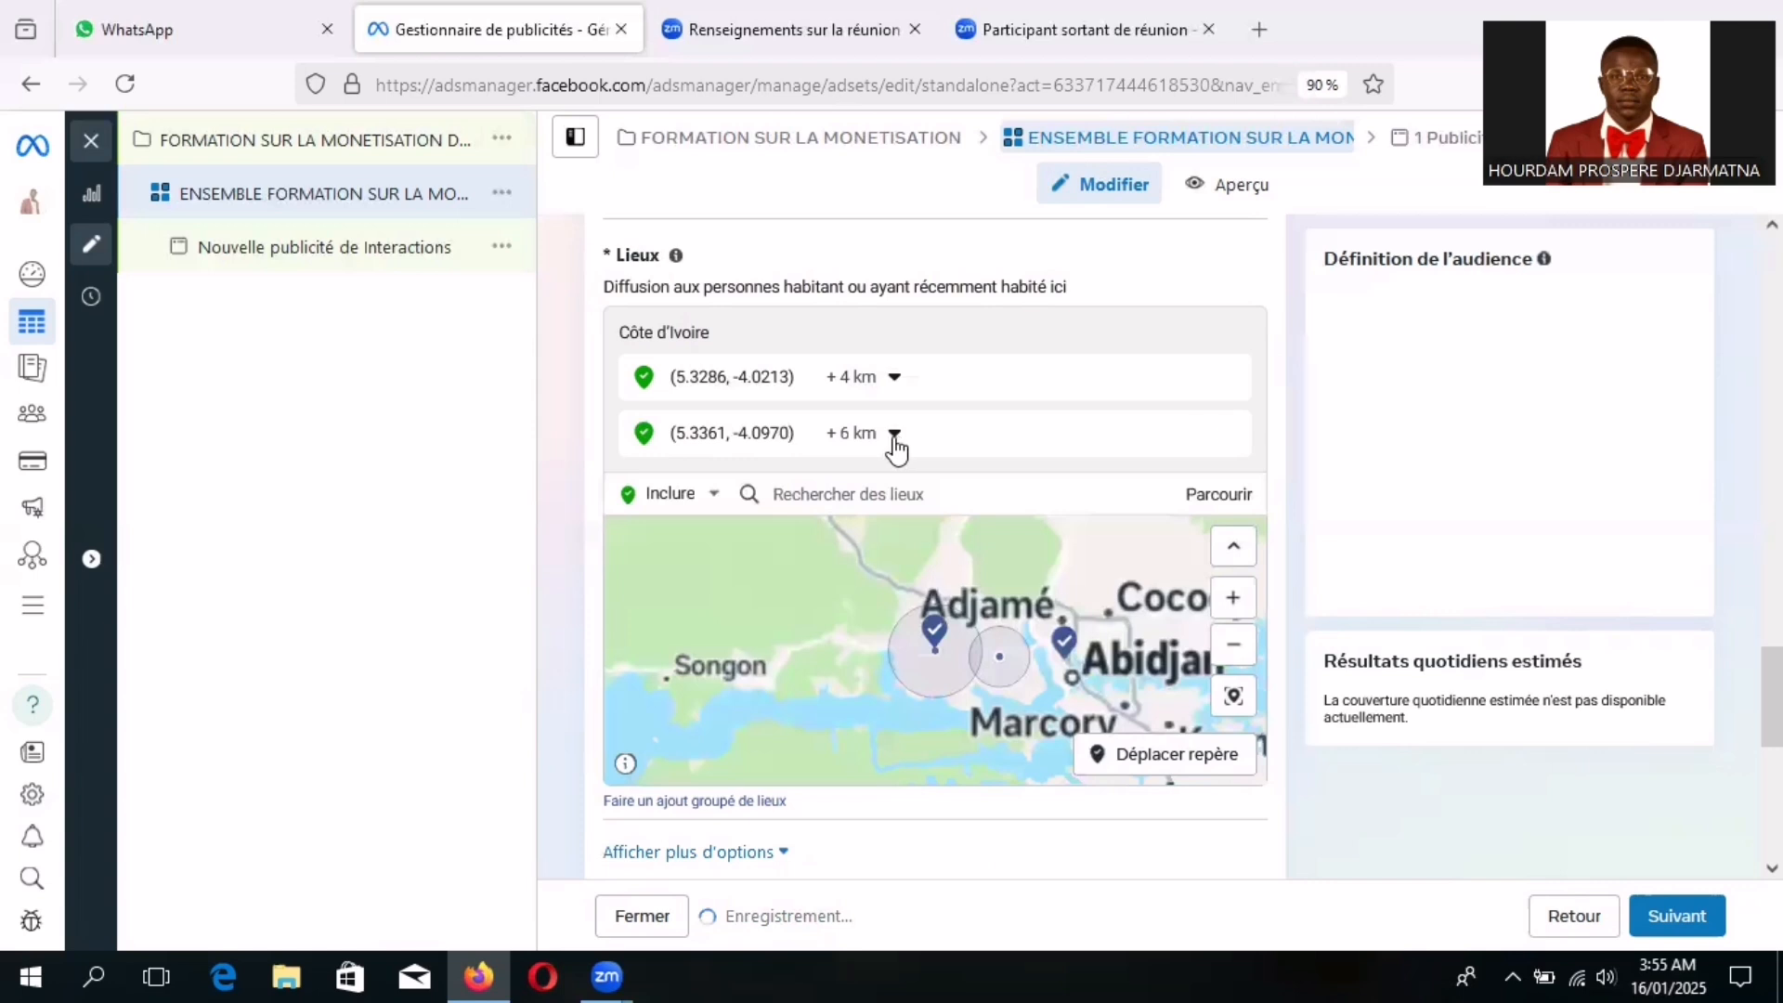
click(894, 443)
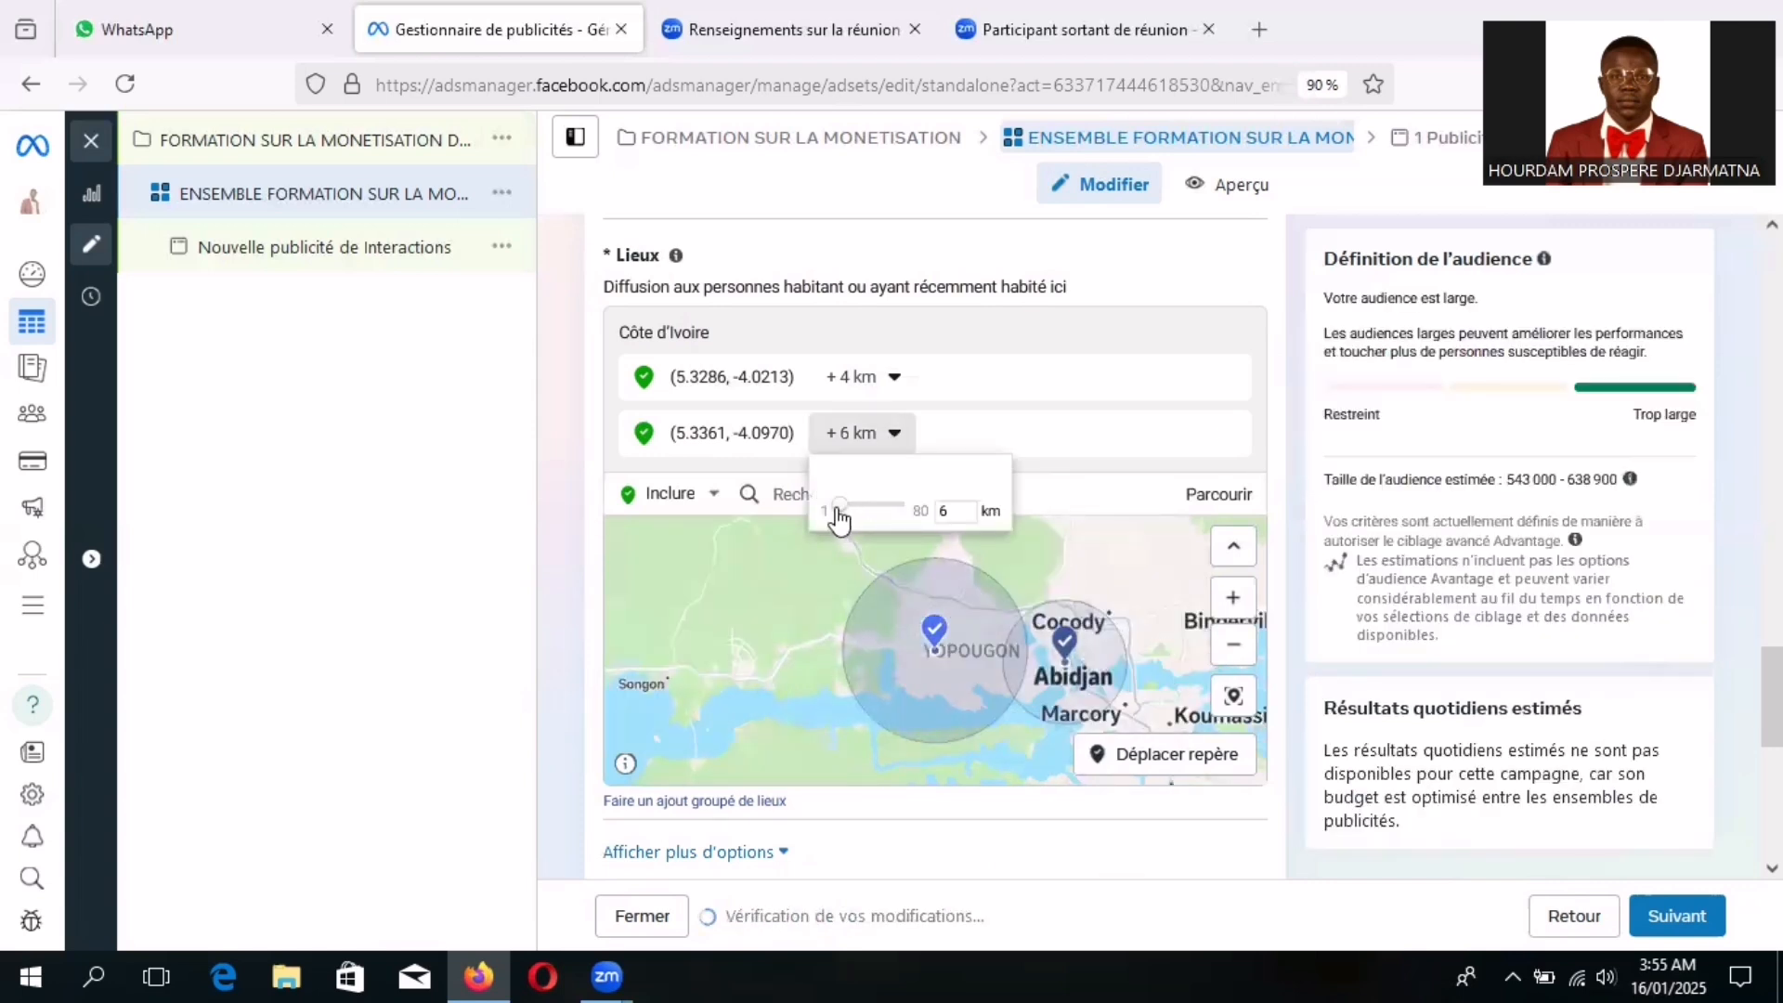
click(837, 510)
drag(839, 511, 843, 511)
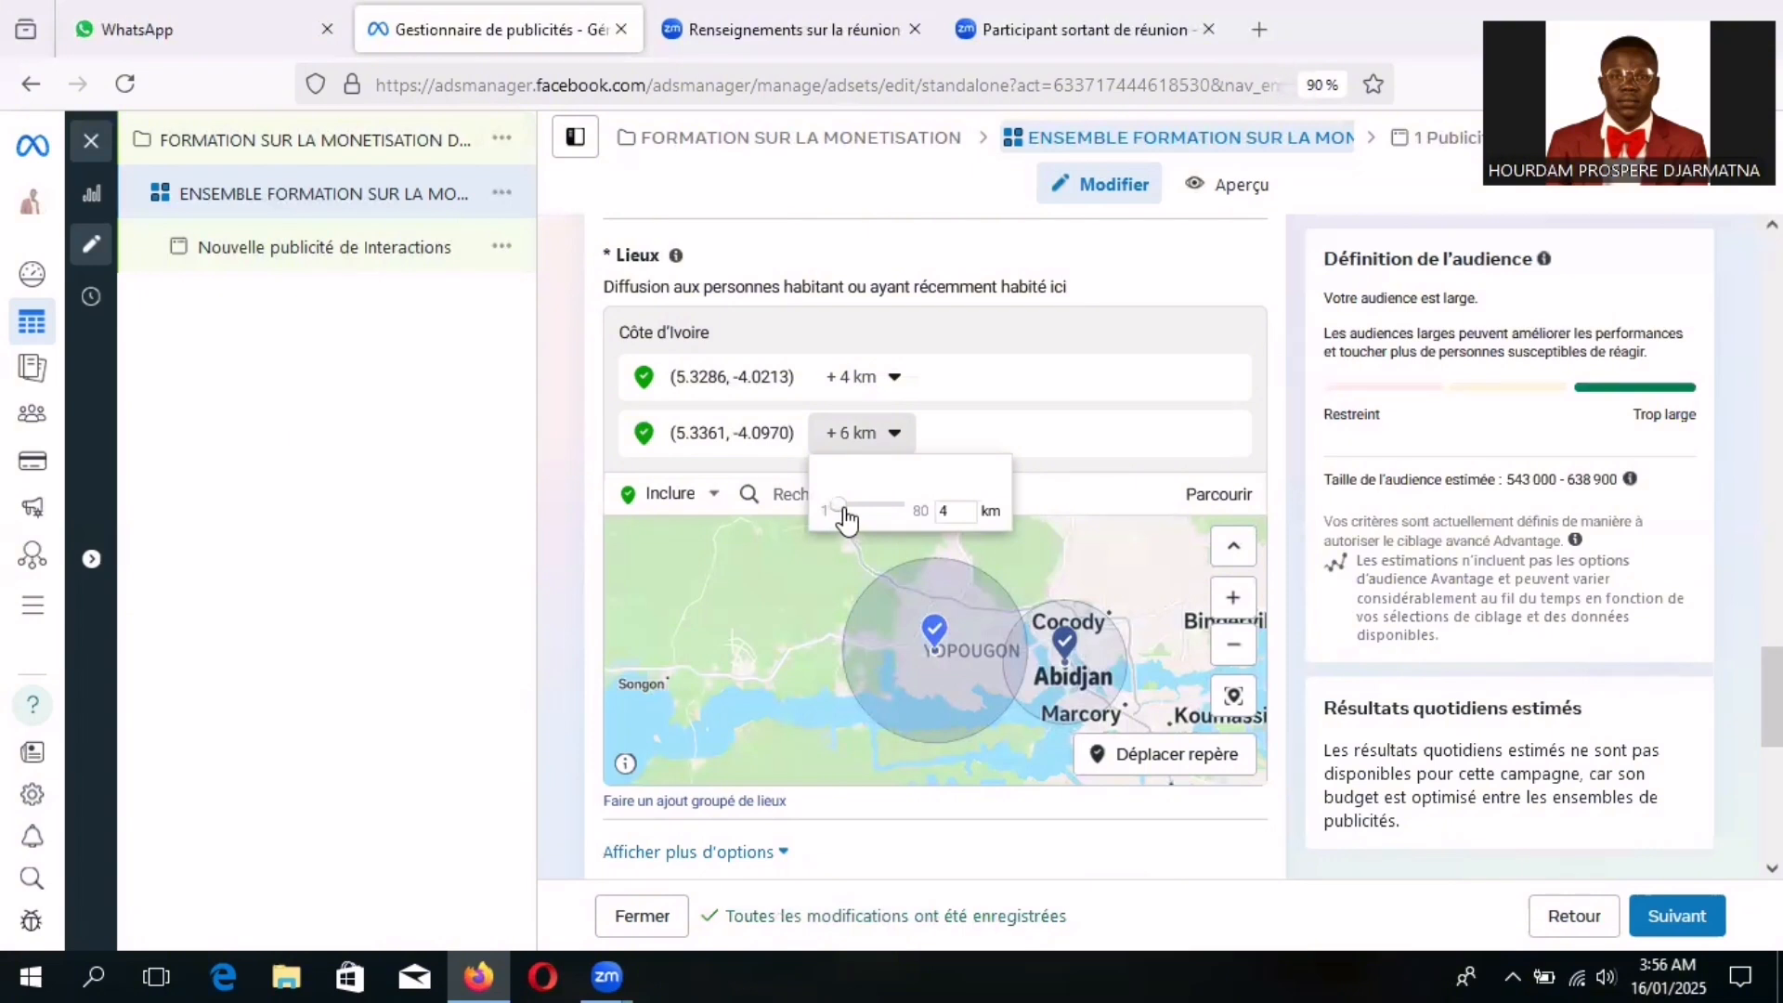
click(964, 628)
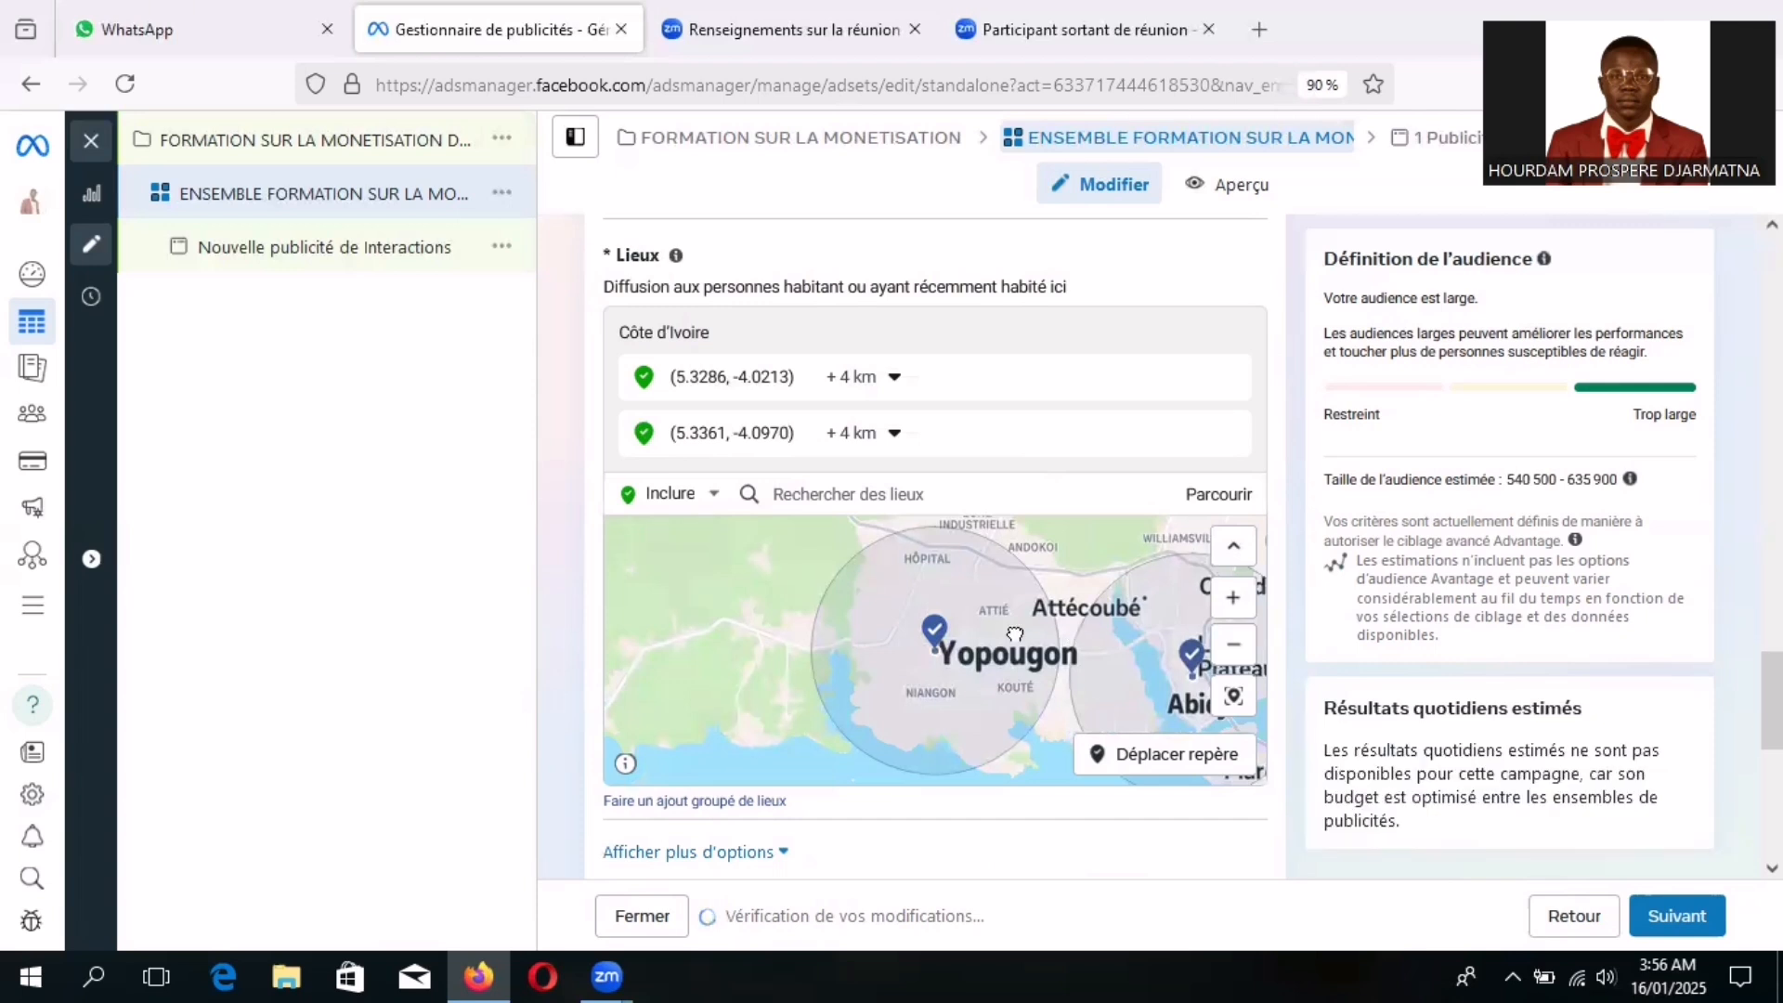
- Examine the map around the two targeted areas and eastward through Cocody and Riviéra to Bingerville
drag(961, 617, 809, 560)
drag(957, 648, 889, 574)
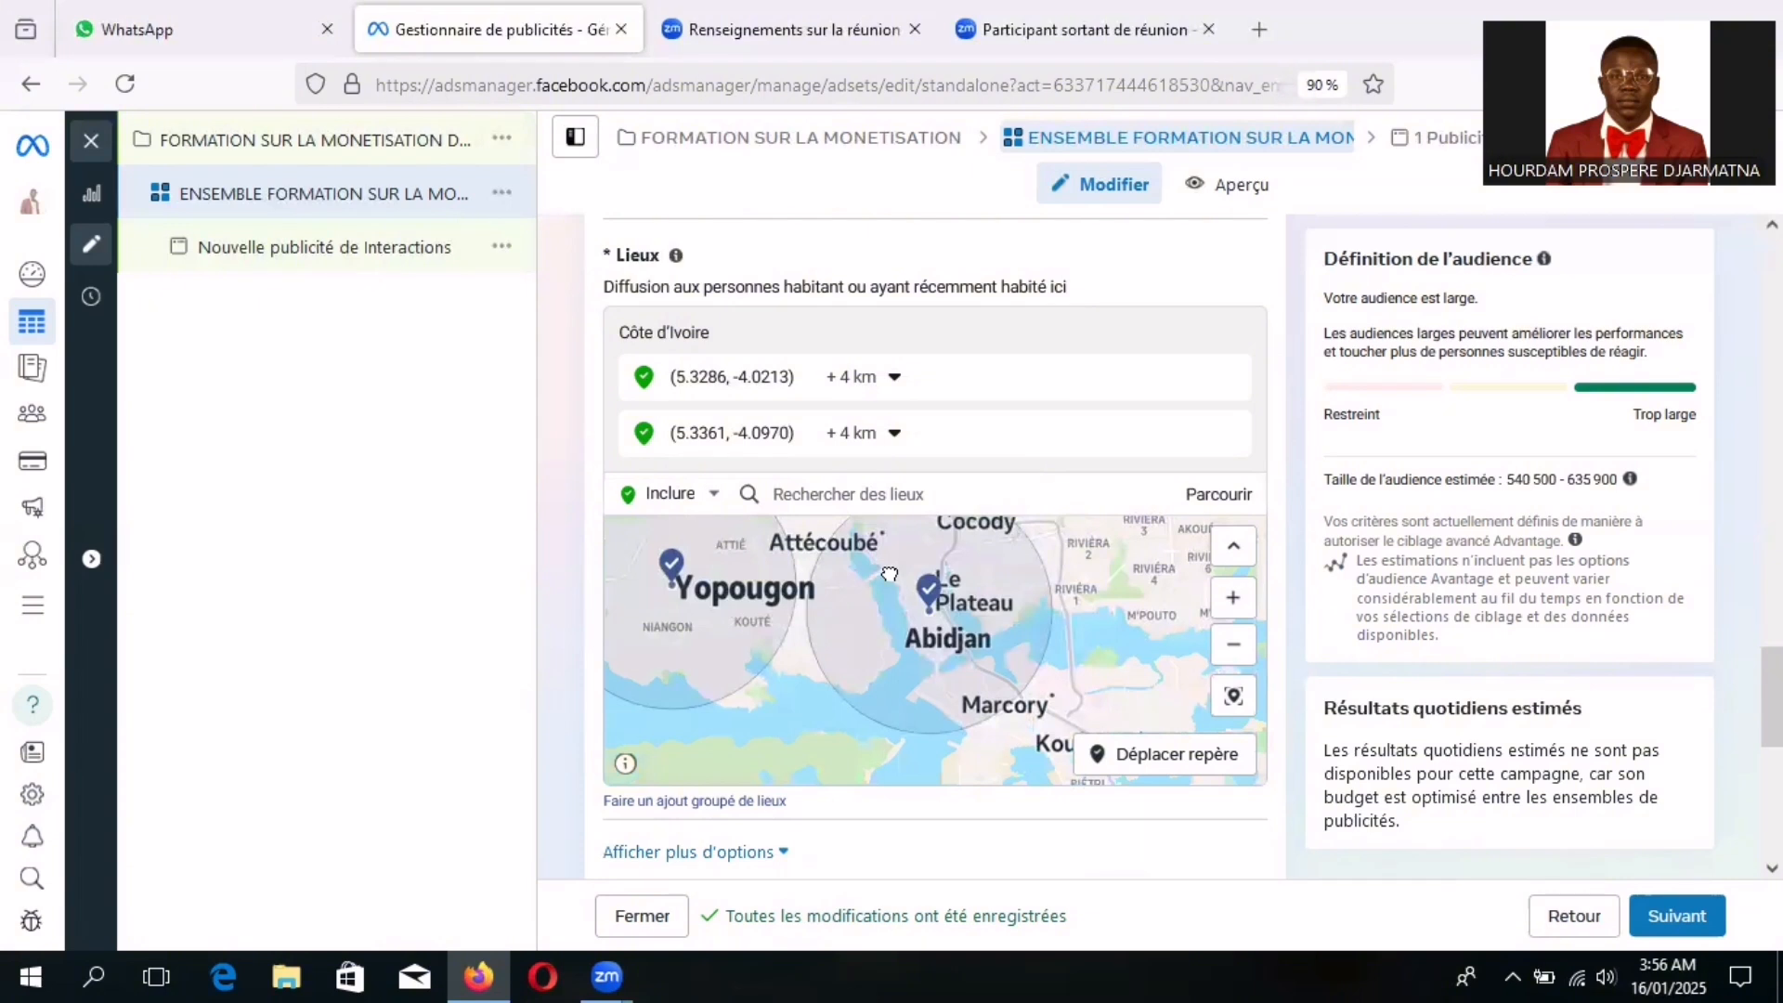
drag(1024, 657, 943, 691)
drag(947, 612, 933, 690)
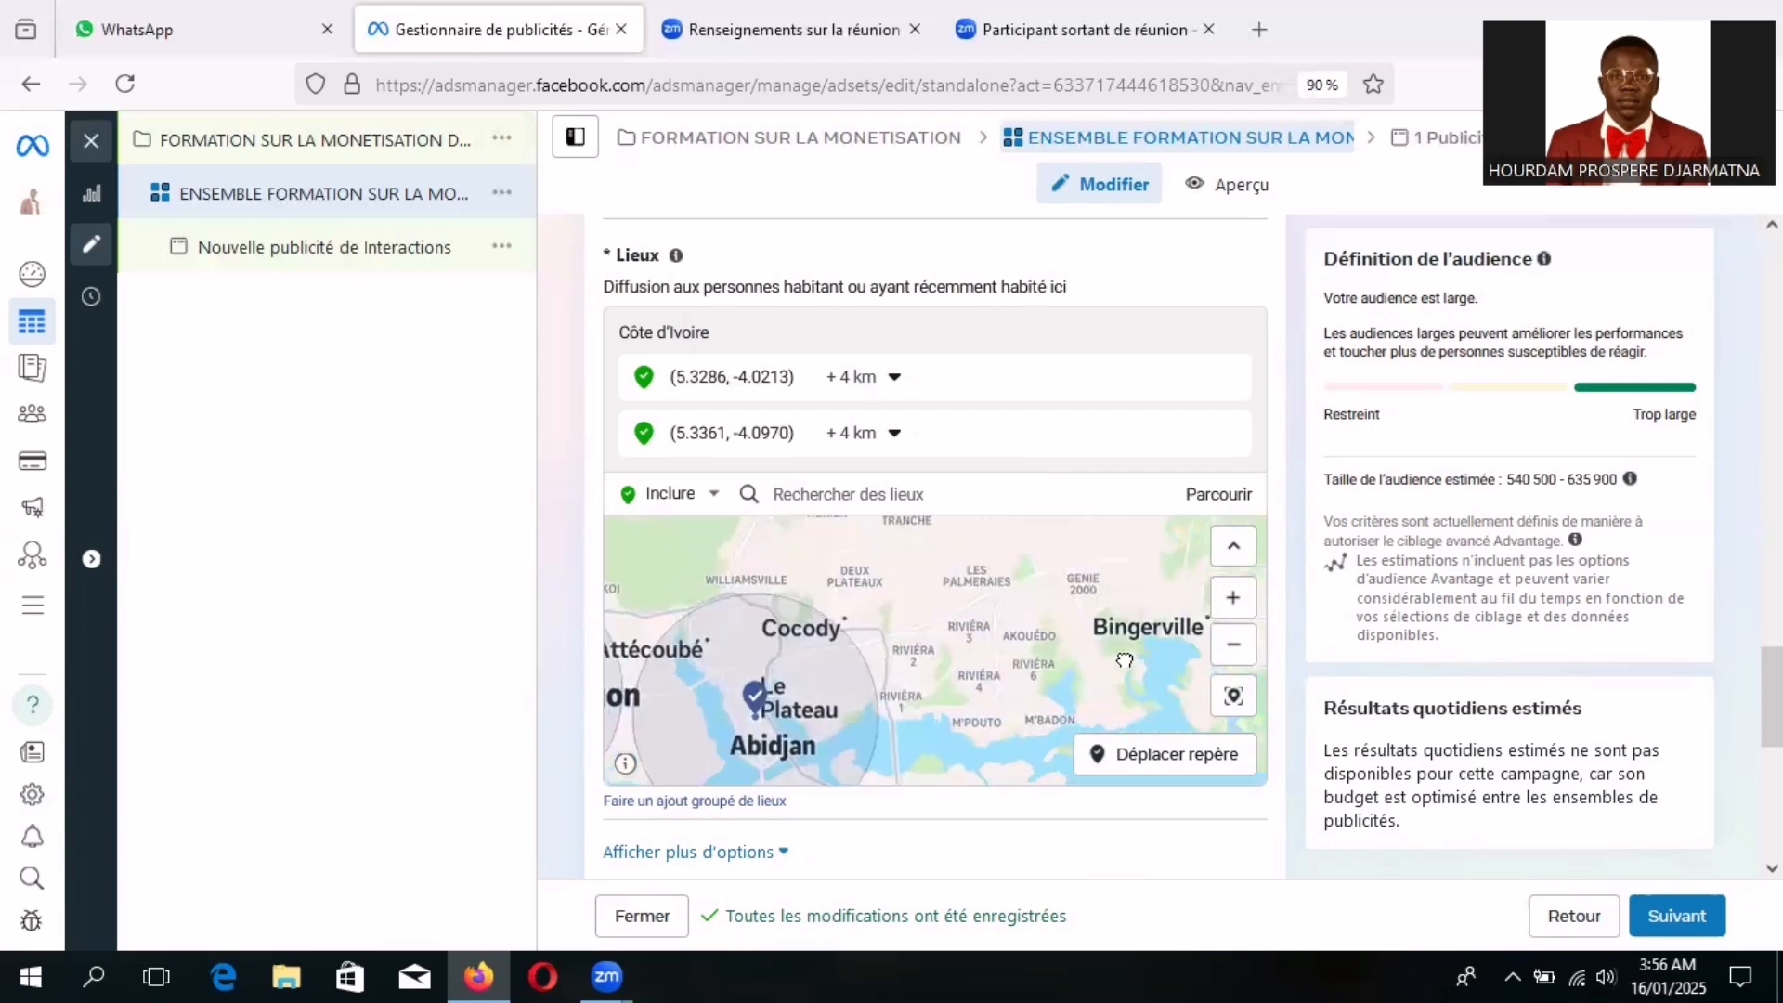
drag(1129, 661, 915, 685)
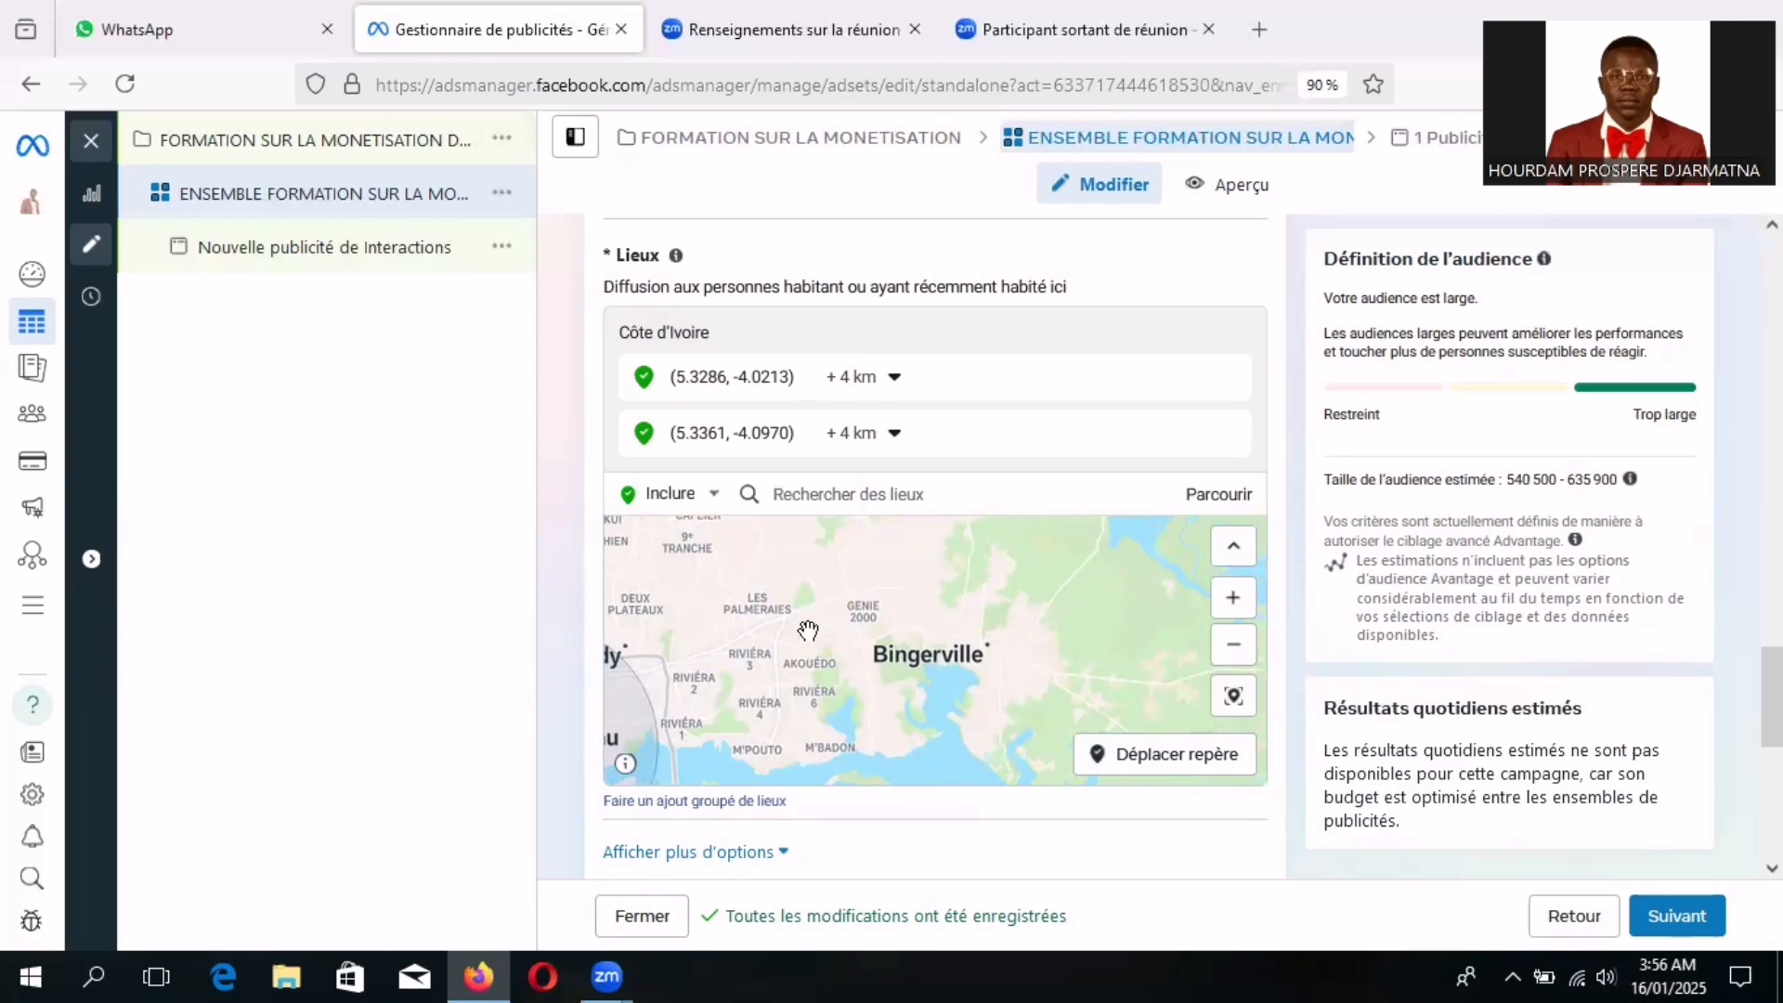
drag(807, 630, 981, 699)
drag(889, 632, 1015, 740)
drag(946, 661, 898, 534)
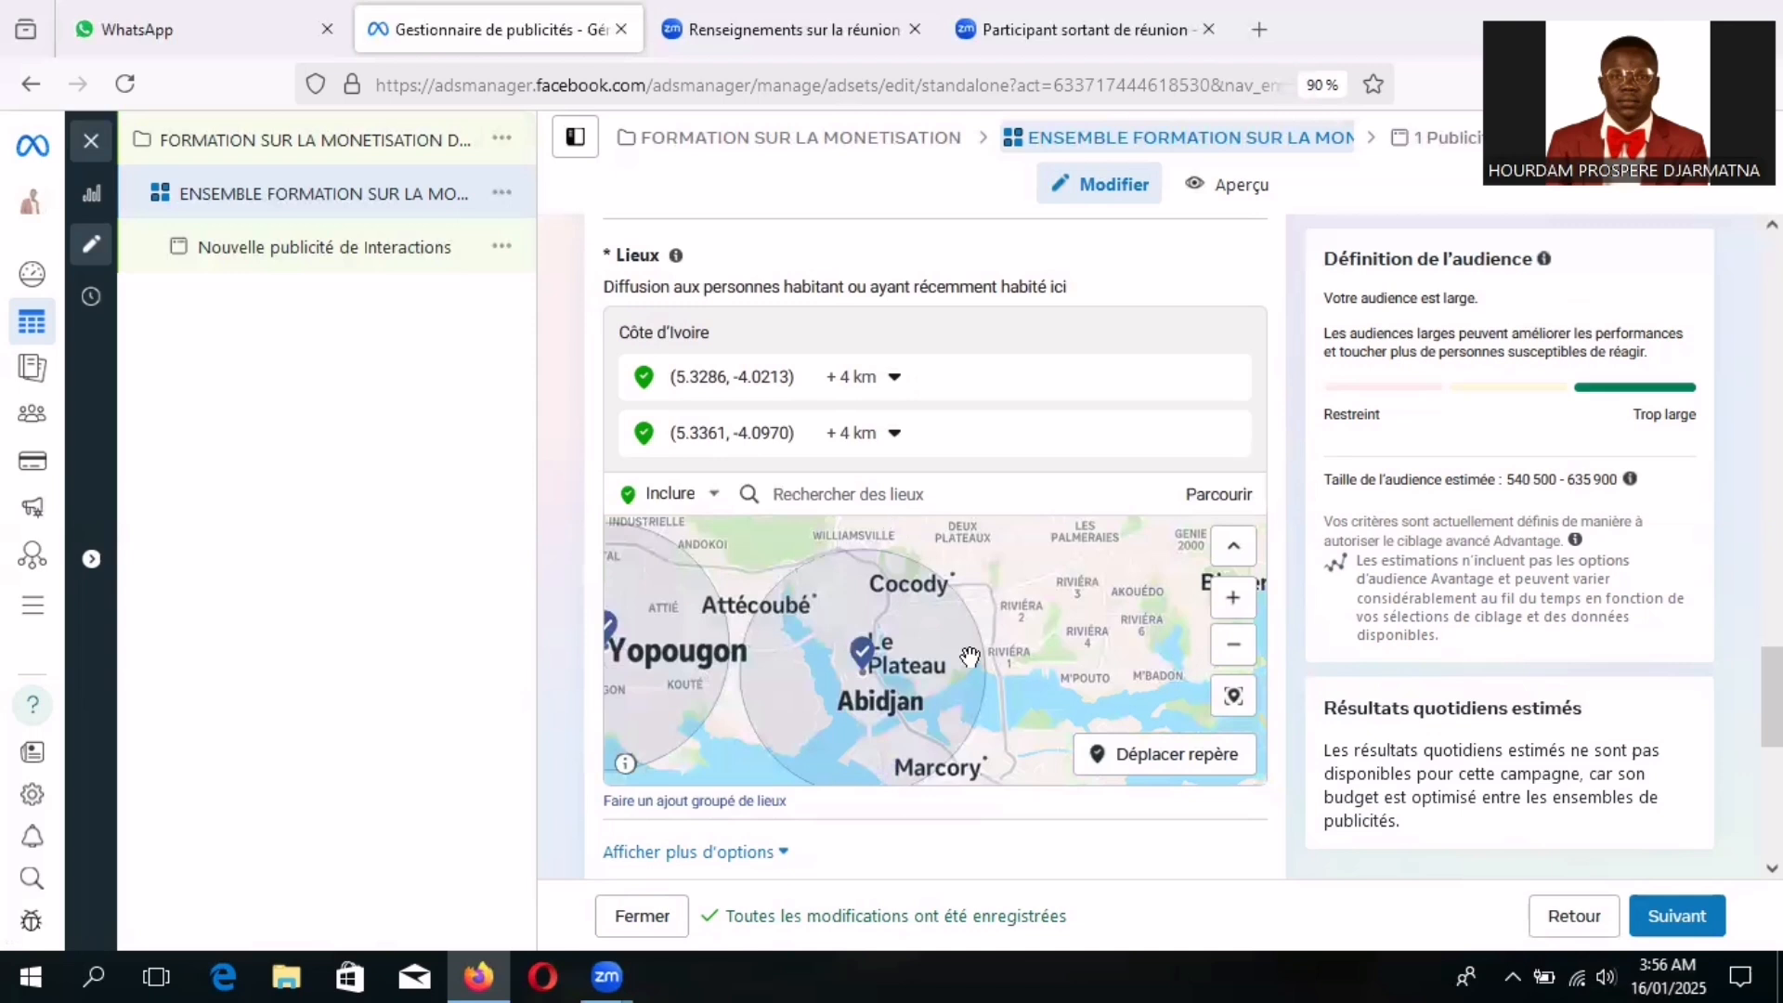
- Drop a third targeting pin on the map just east of Koumassi
drag(970, 658, 864, 568)
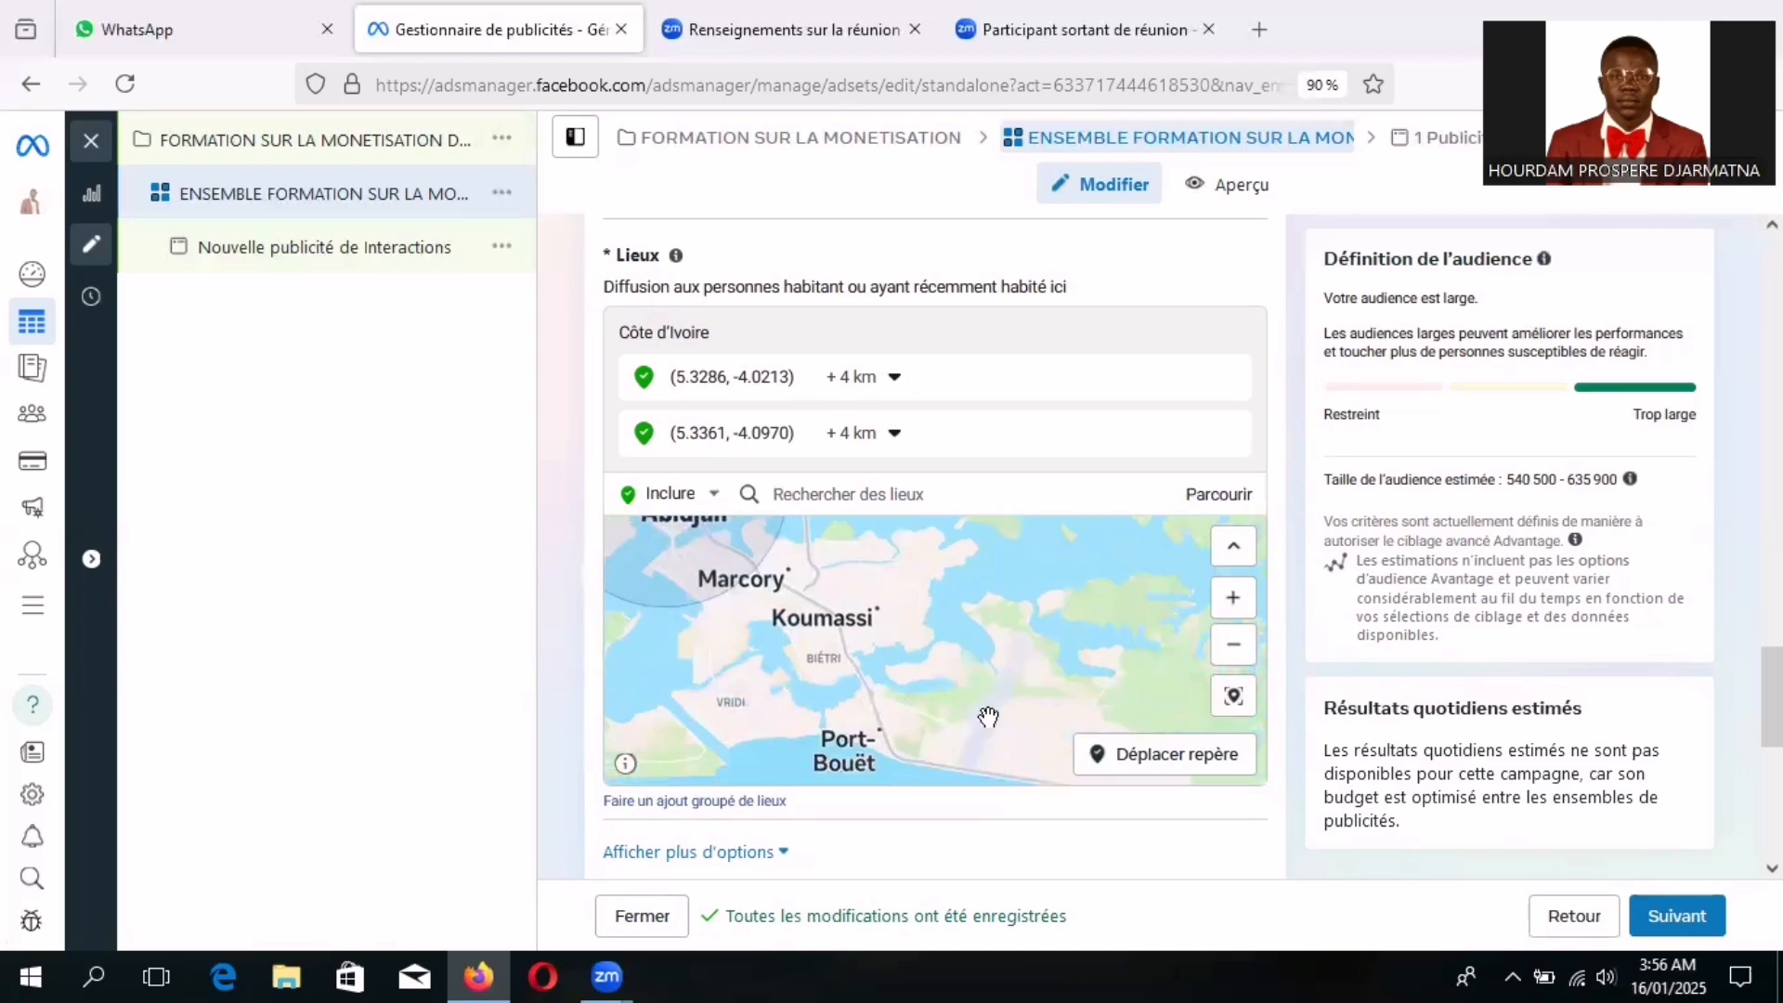
click(1088, 763)
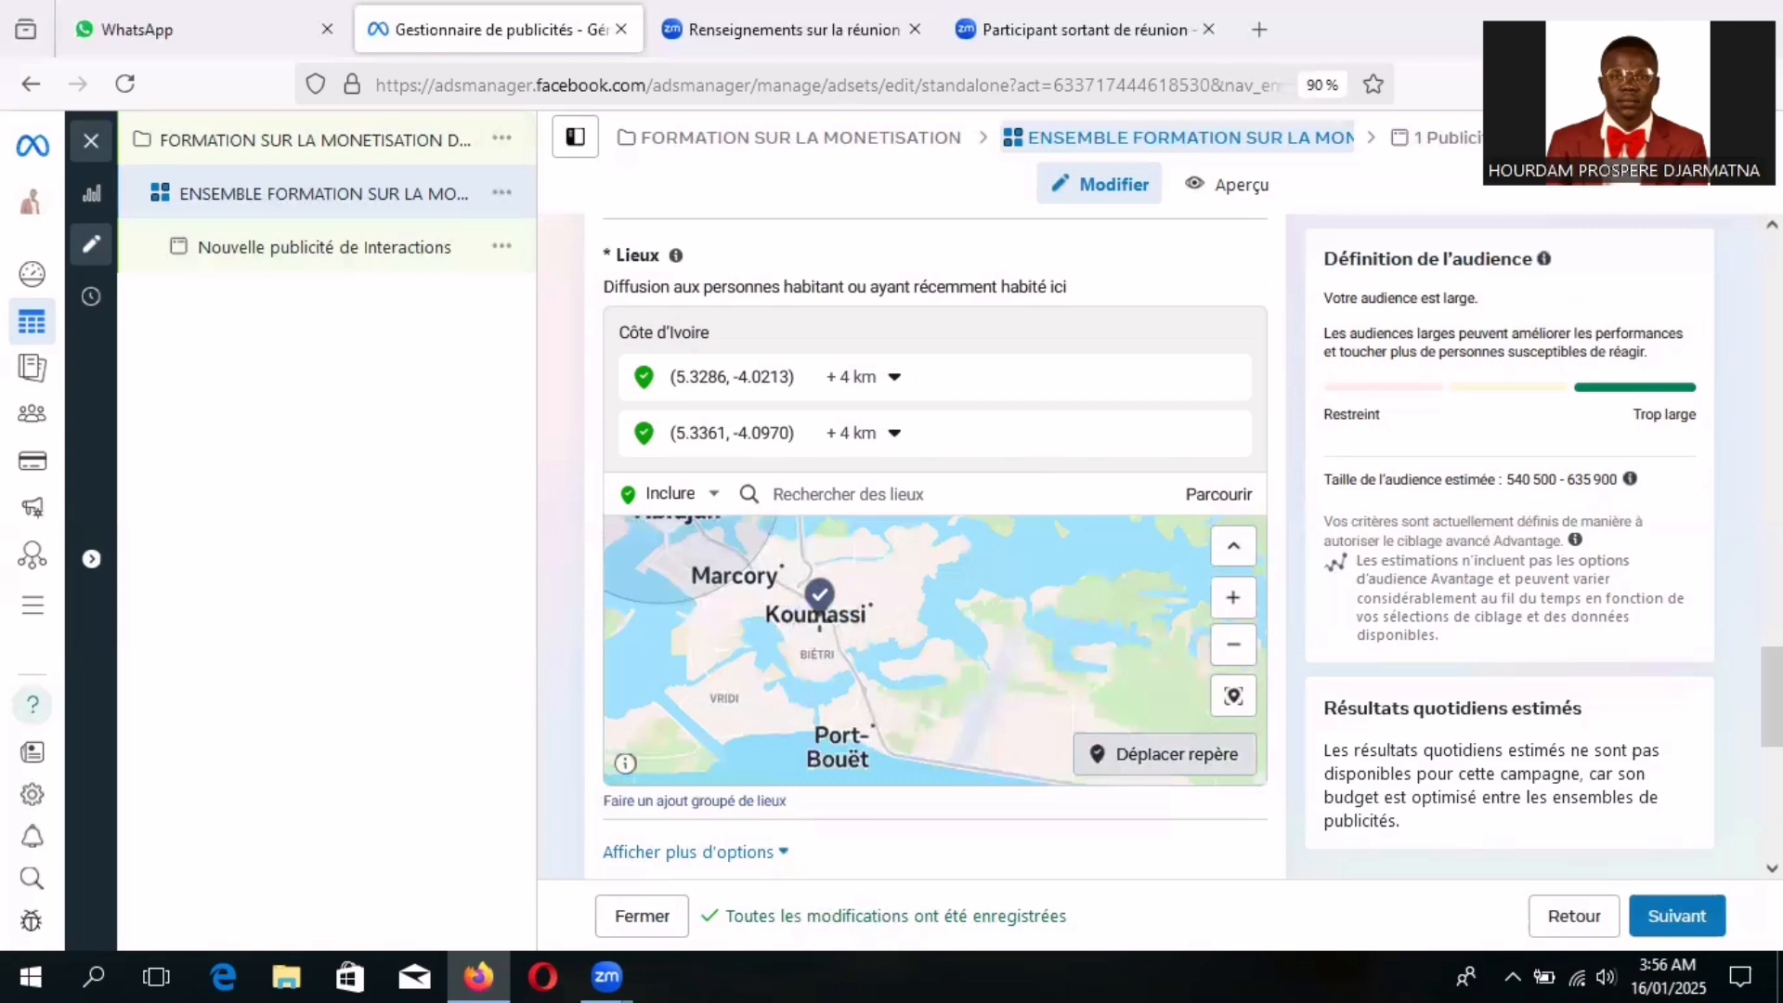
click(877, 635)
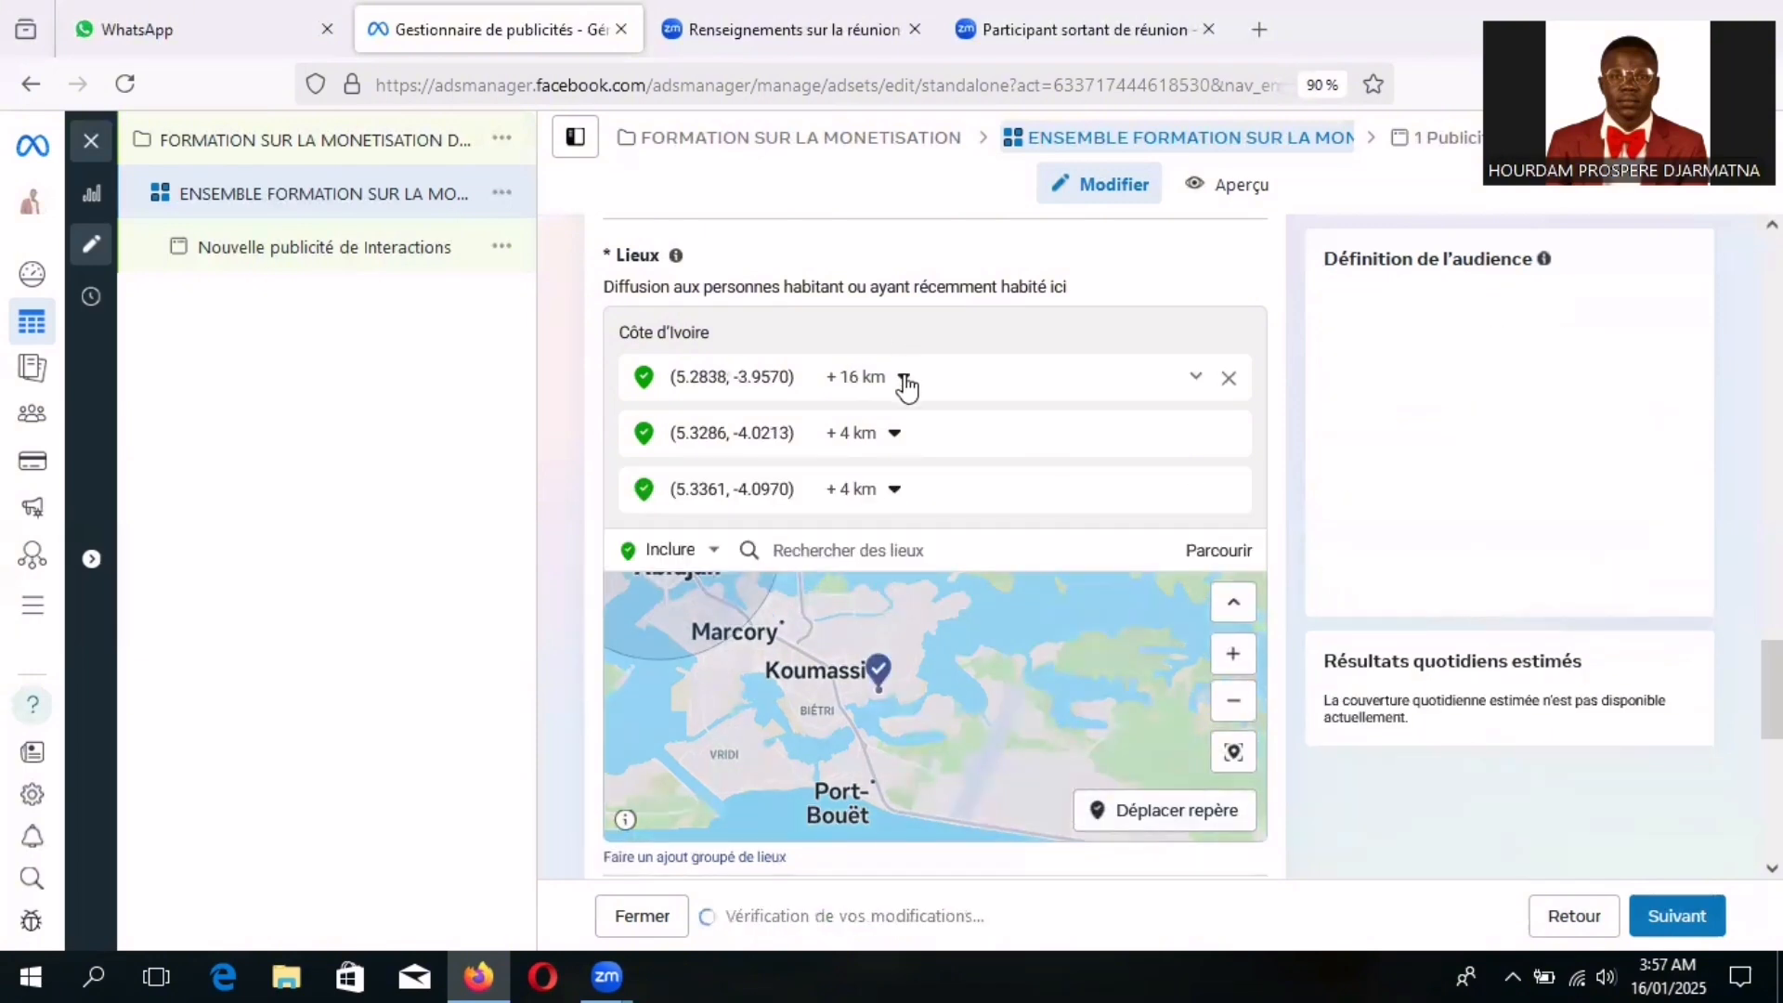
- Set the radius around the Koumassi pin to 4 km and check the combined coverage on the map
click(903, 379)
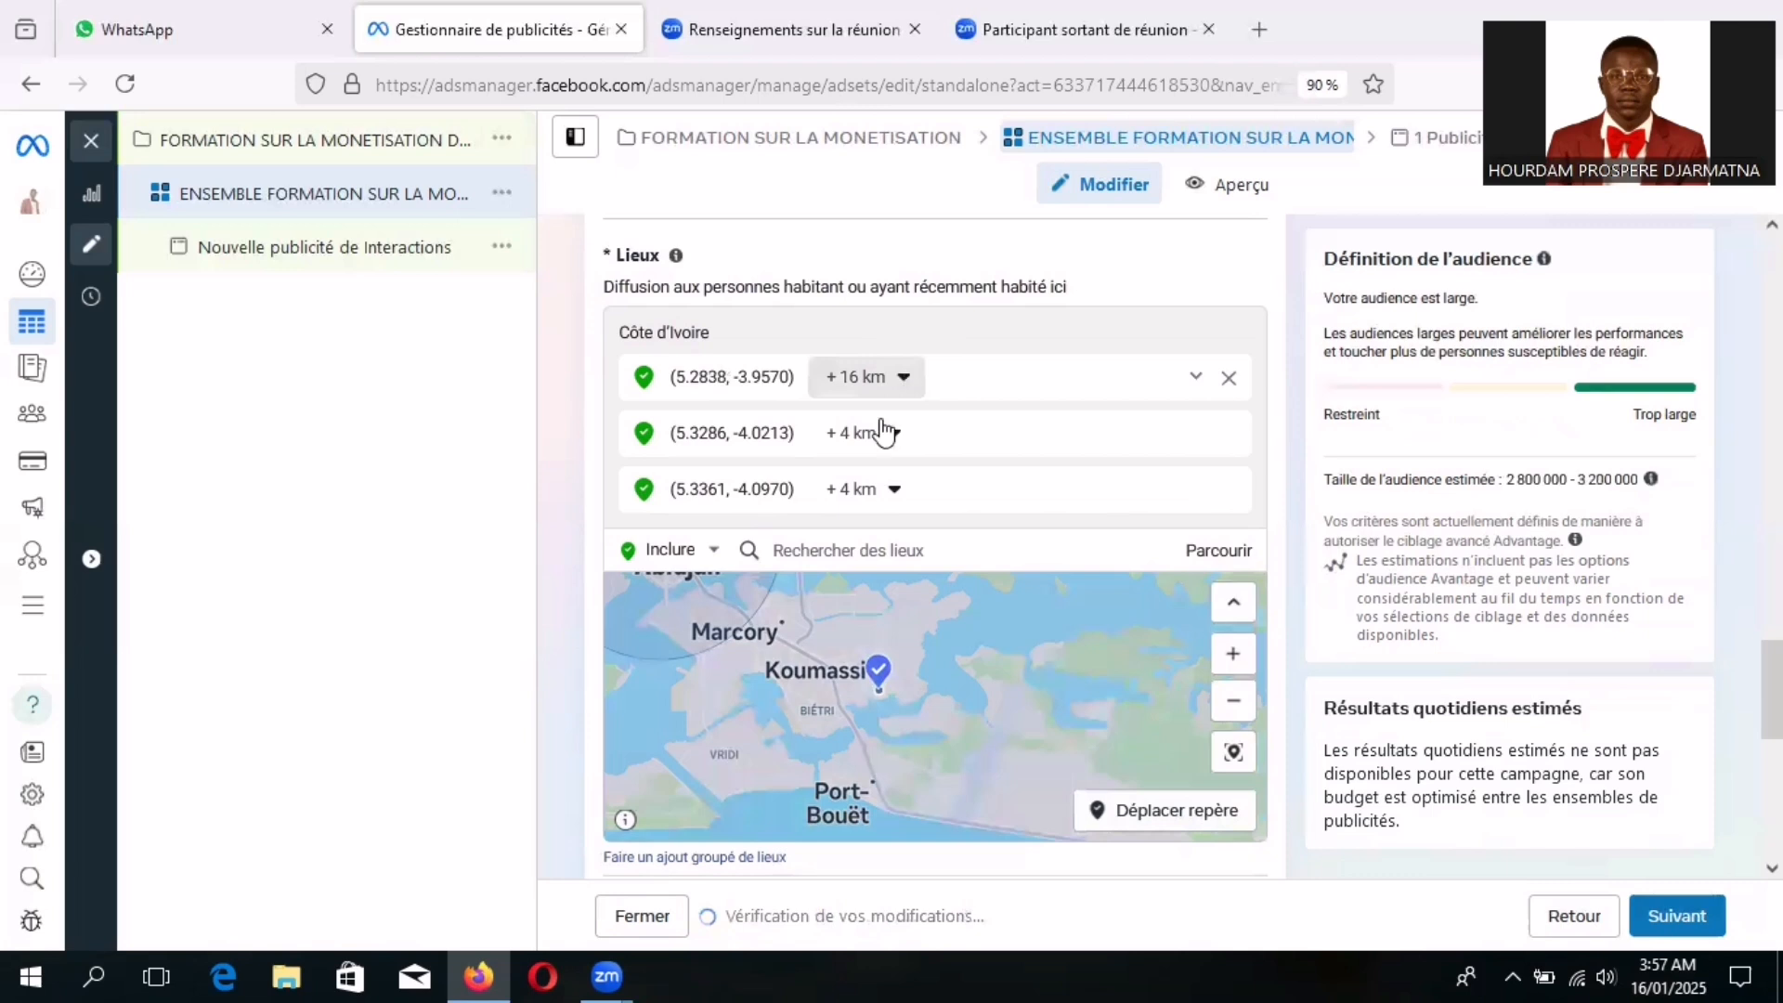
drag(848, 451, 845, 451)
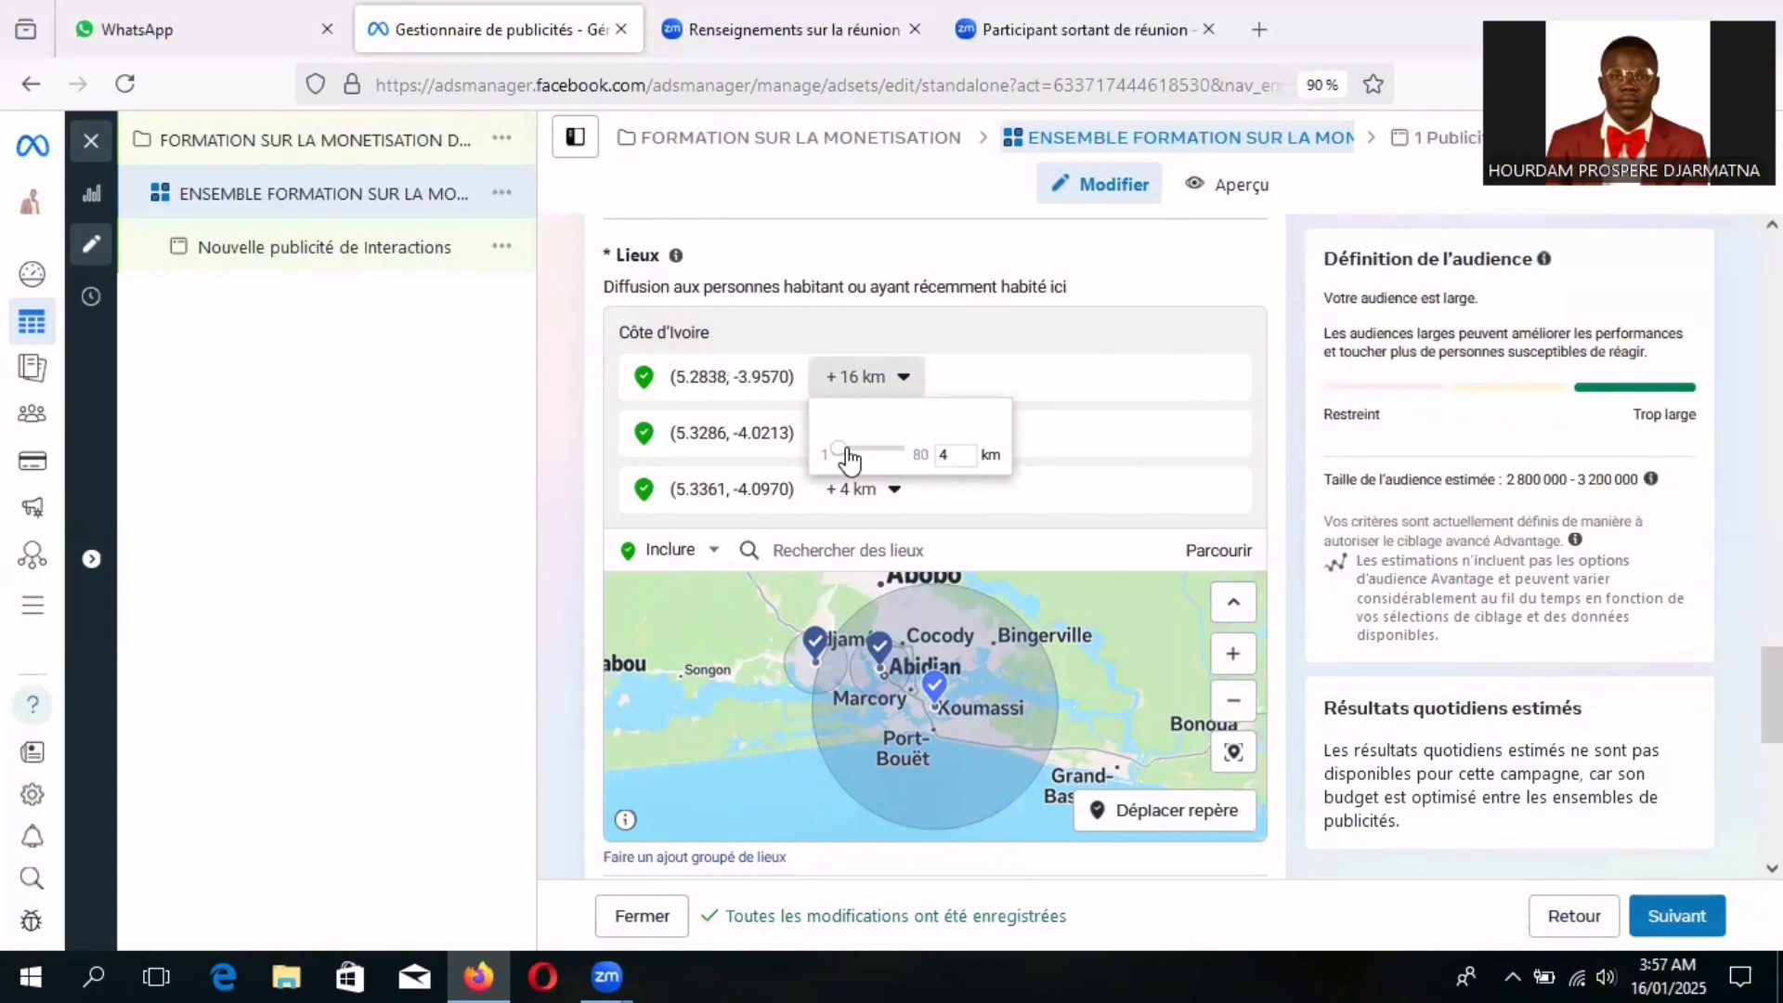
drag(847, 450, 847, 451)
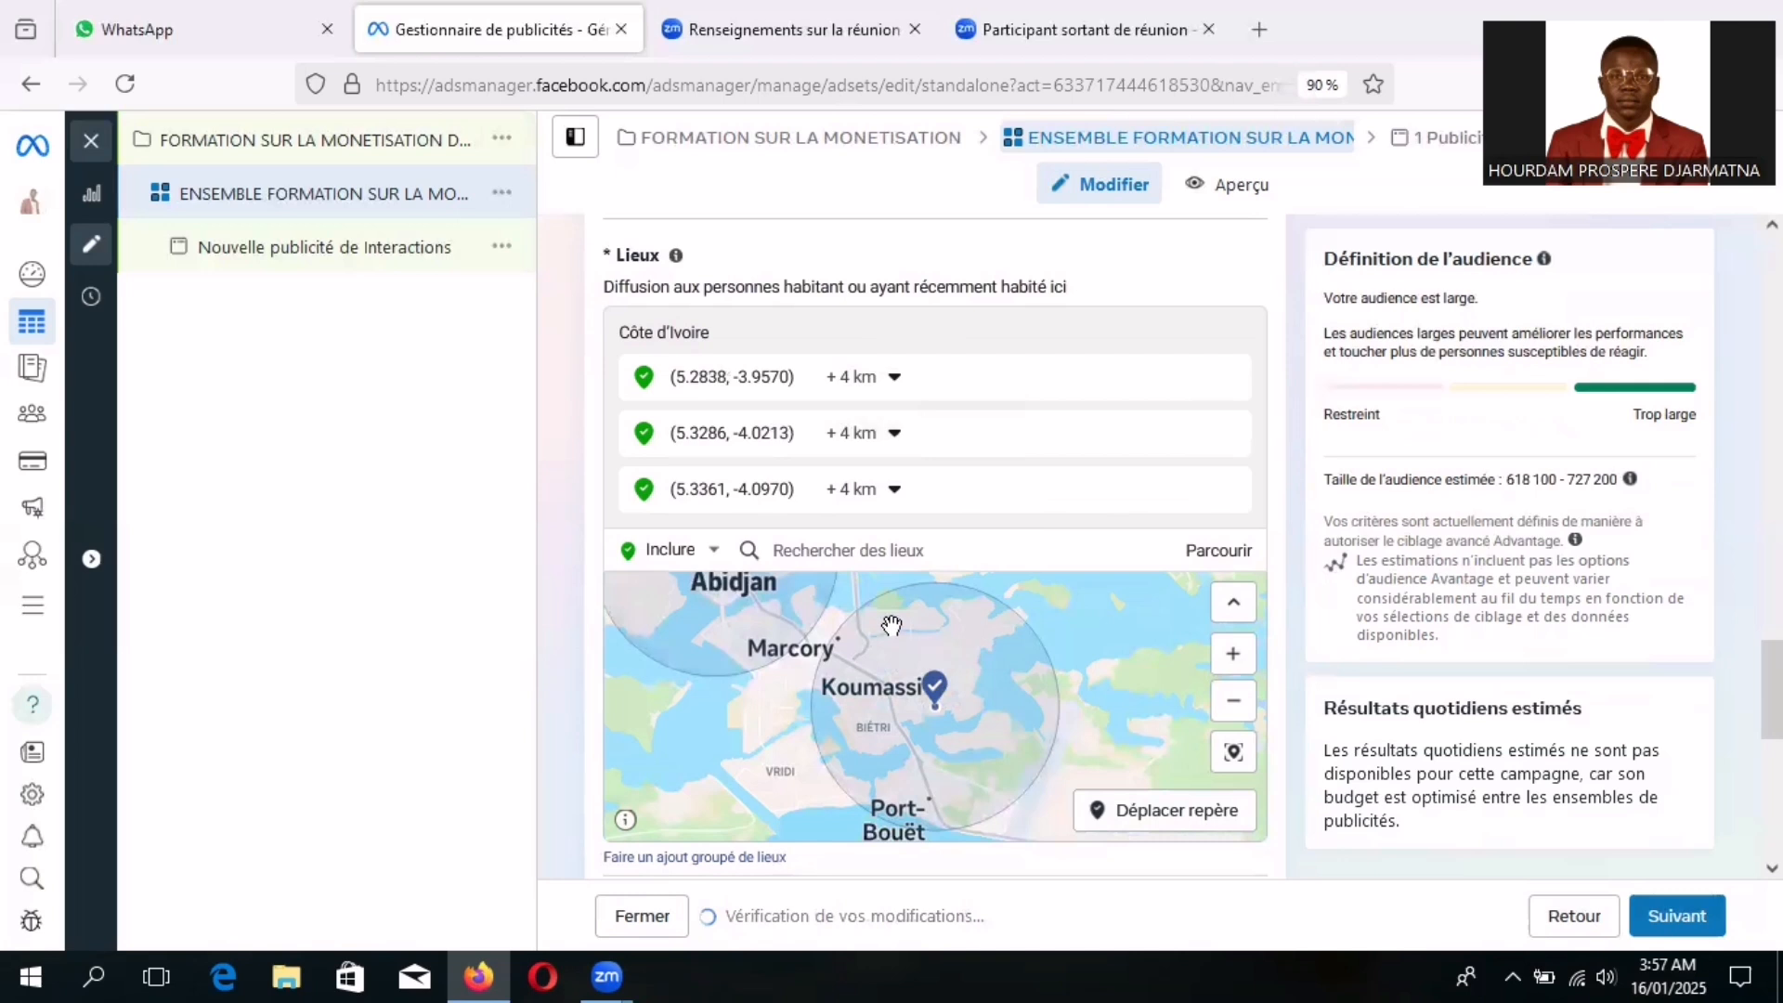
drag(1061, 656, 996, 766)
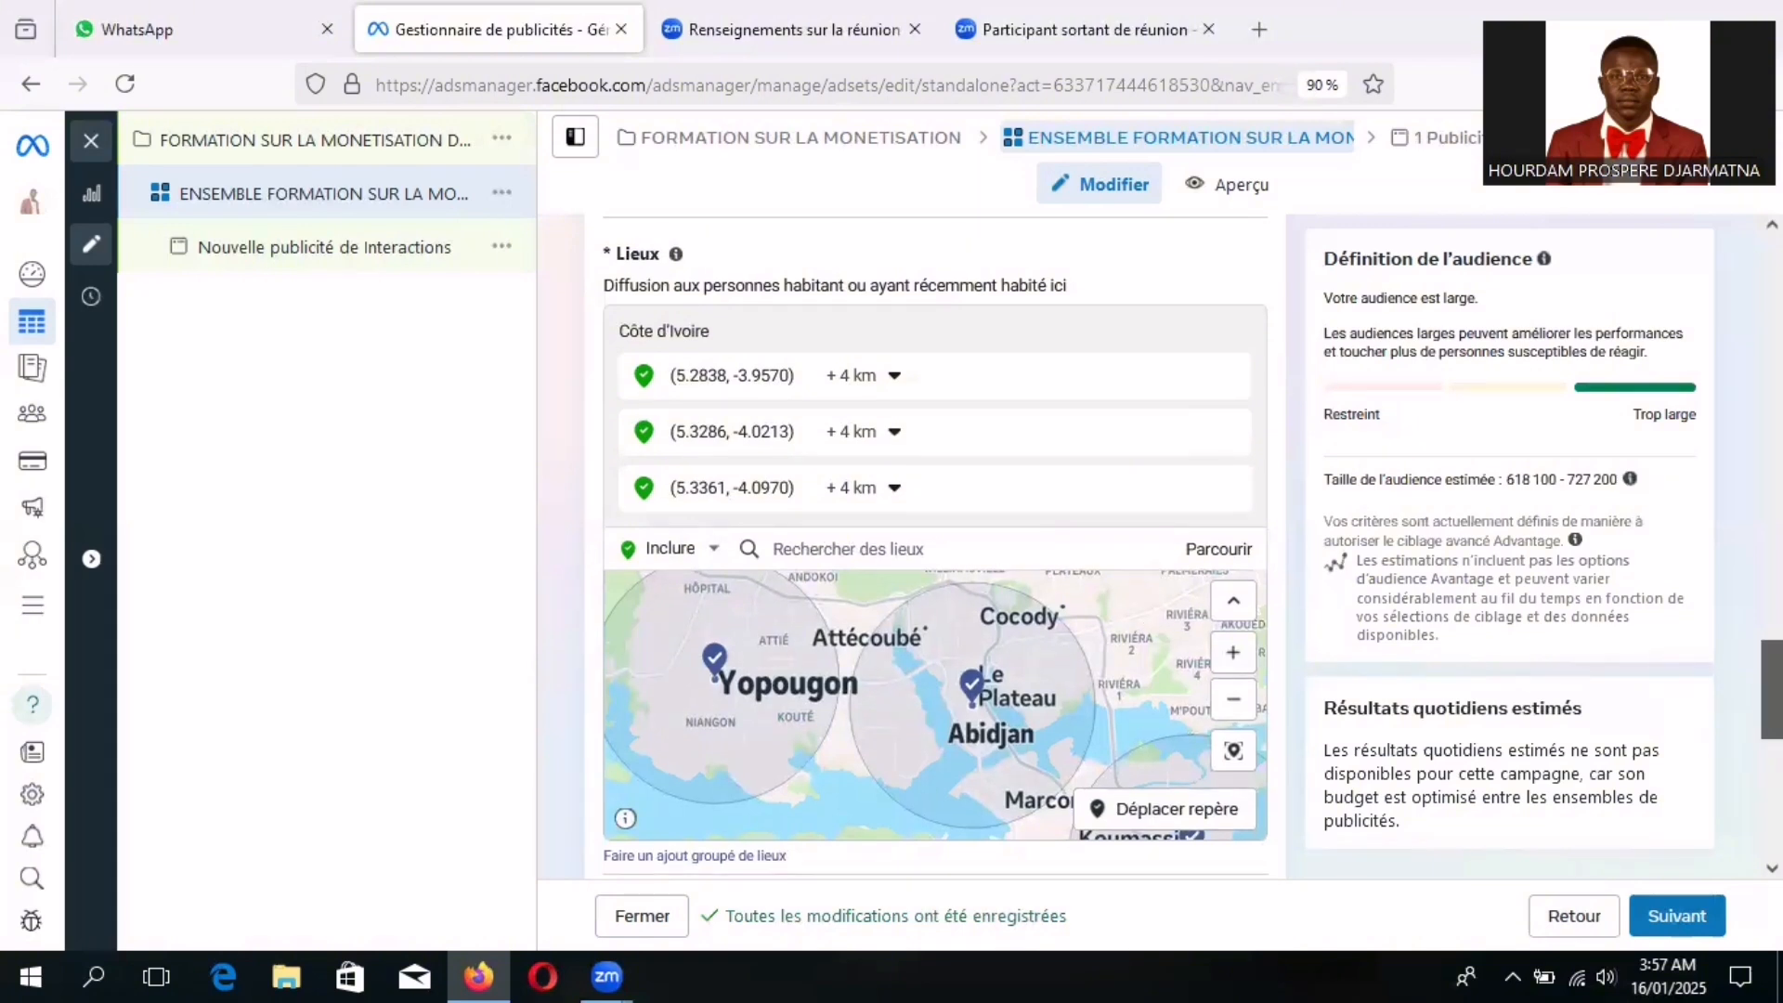
- Expand the optional audience suggestion settings under Audience Advantage+
scroll(935, 539, down, 1)
scroll(935, 539, down, 2)
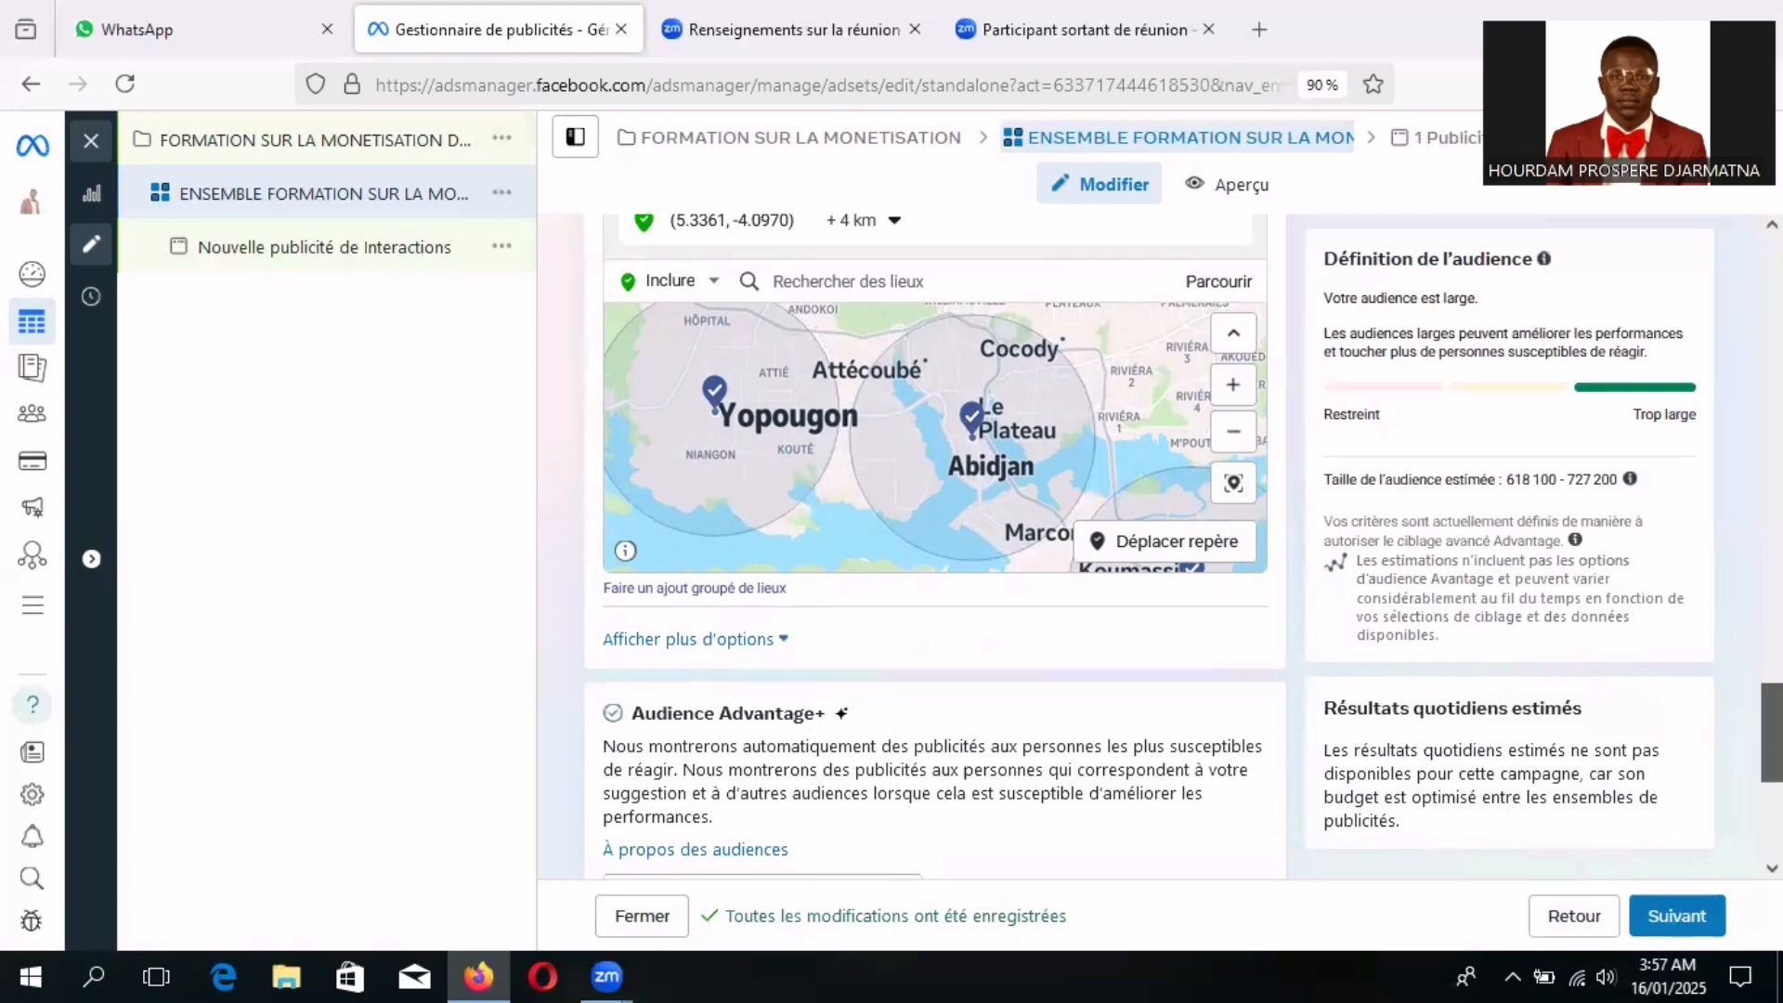
scroll(935, 538, down, 2)
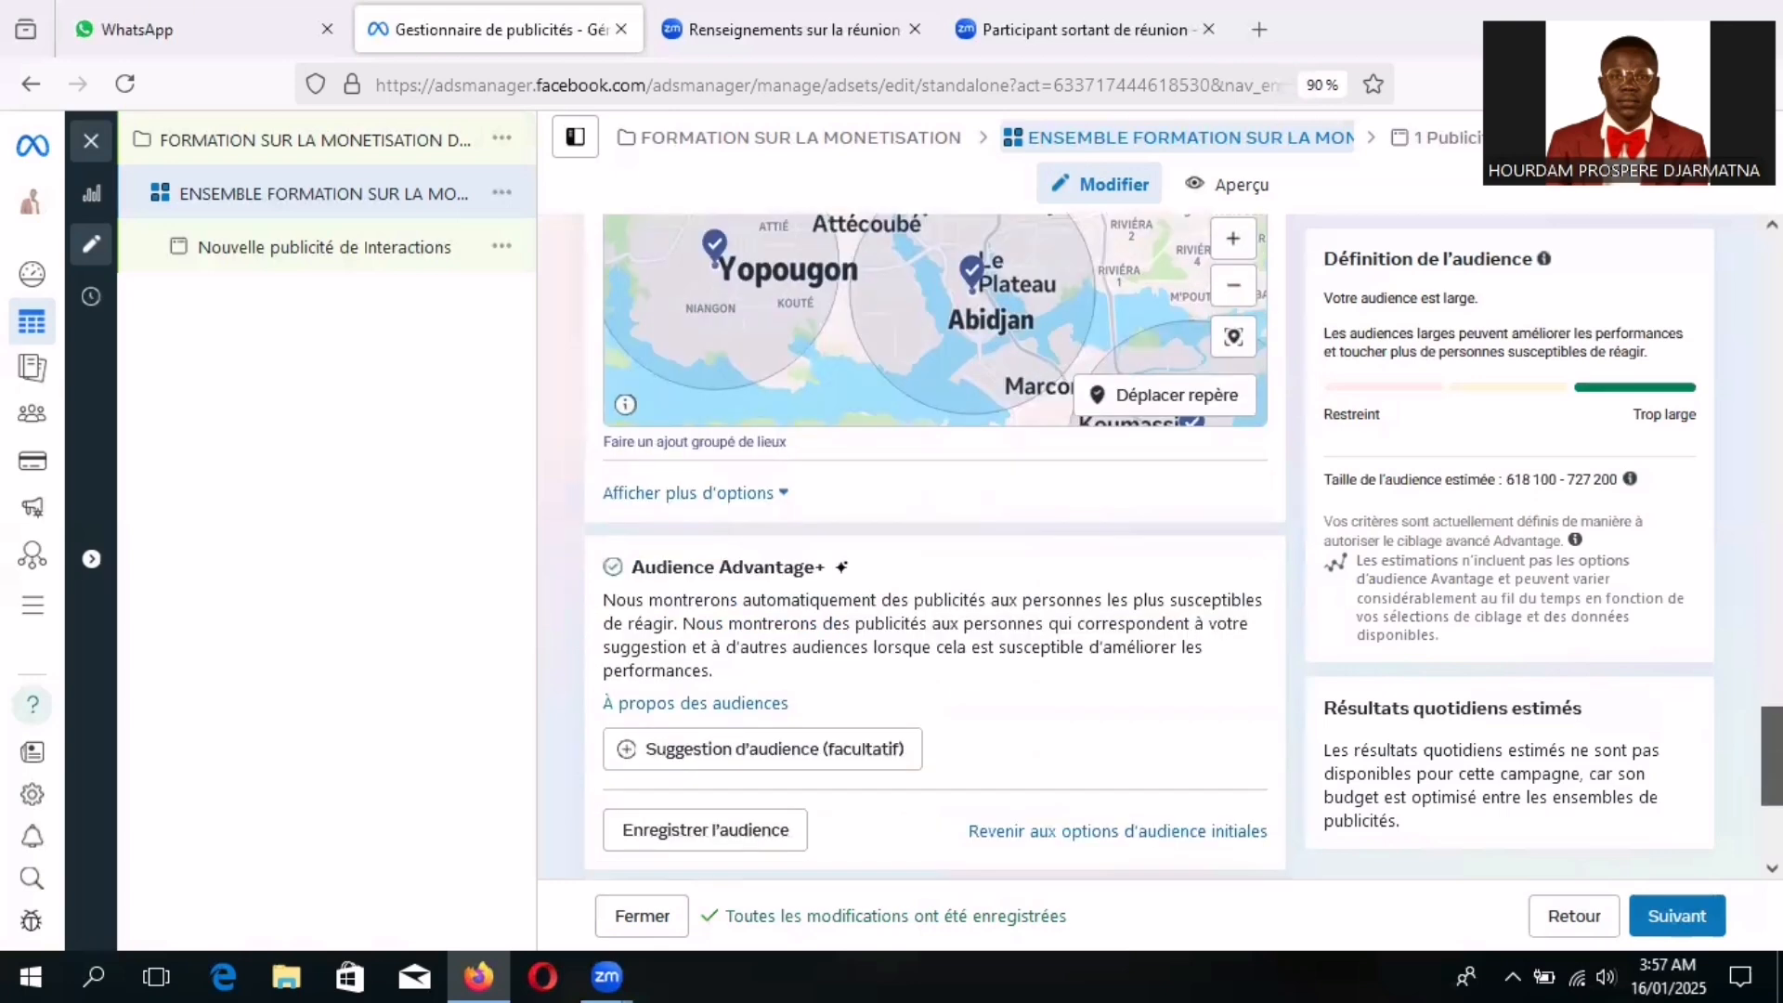
scroll(935, 538, down, 1)
scroll(935, 538, down, 1)
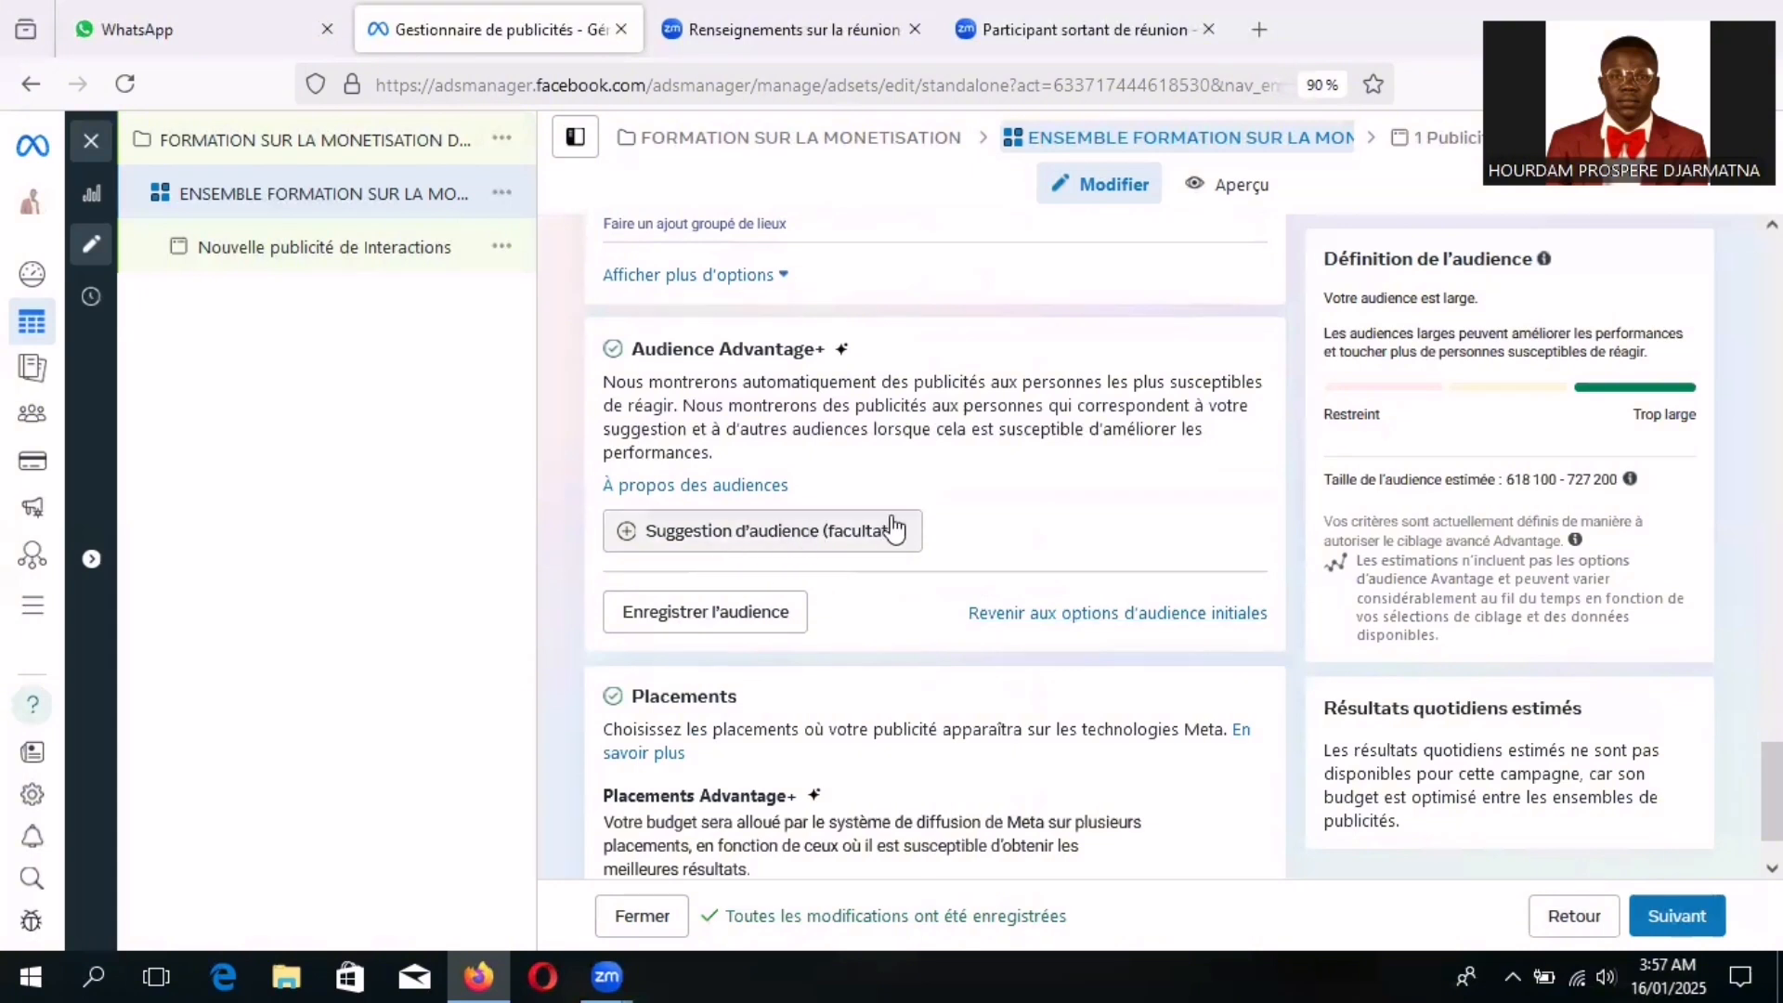
click(762, 531)
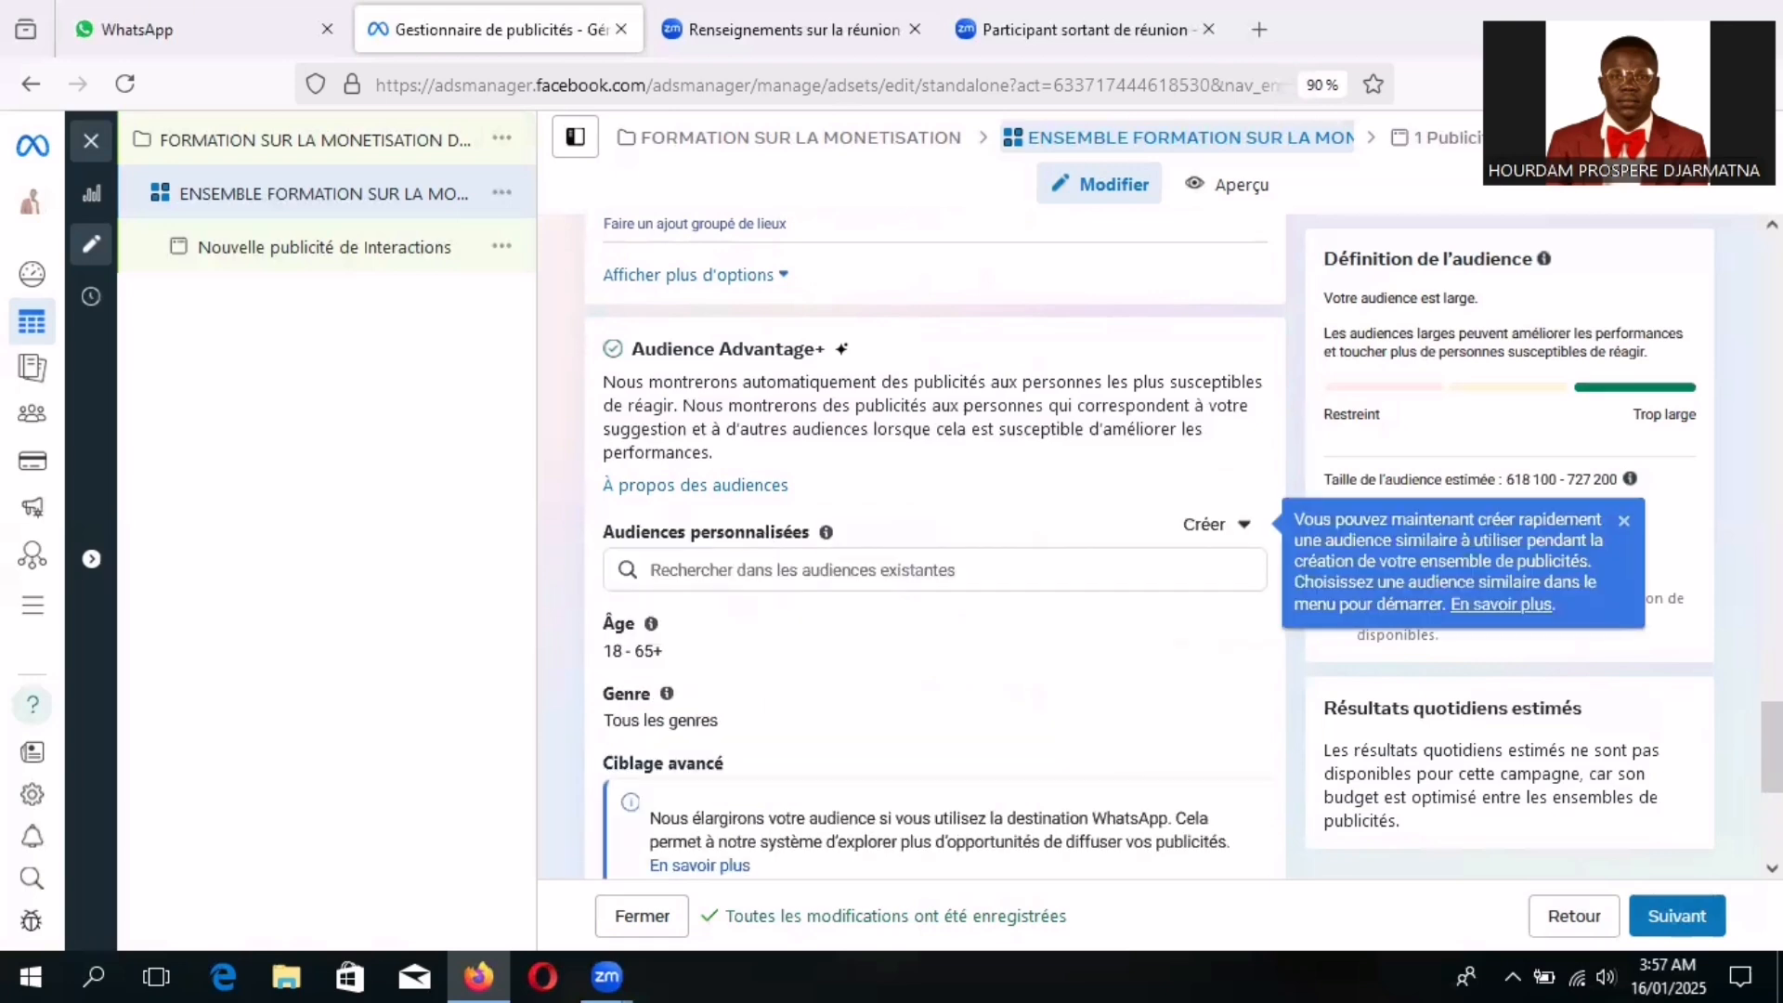
drag(1772, 746, 1772, 771)
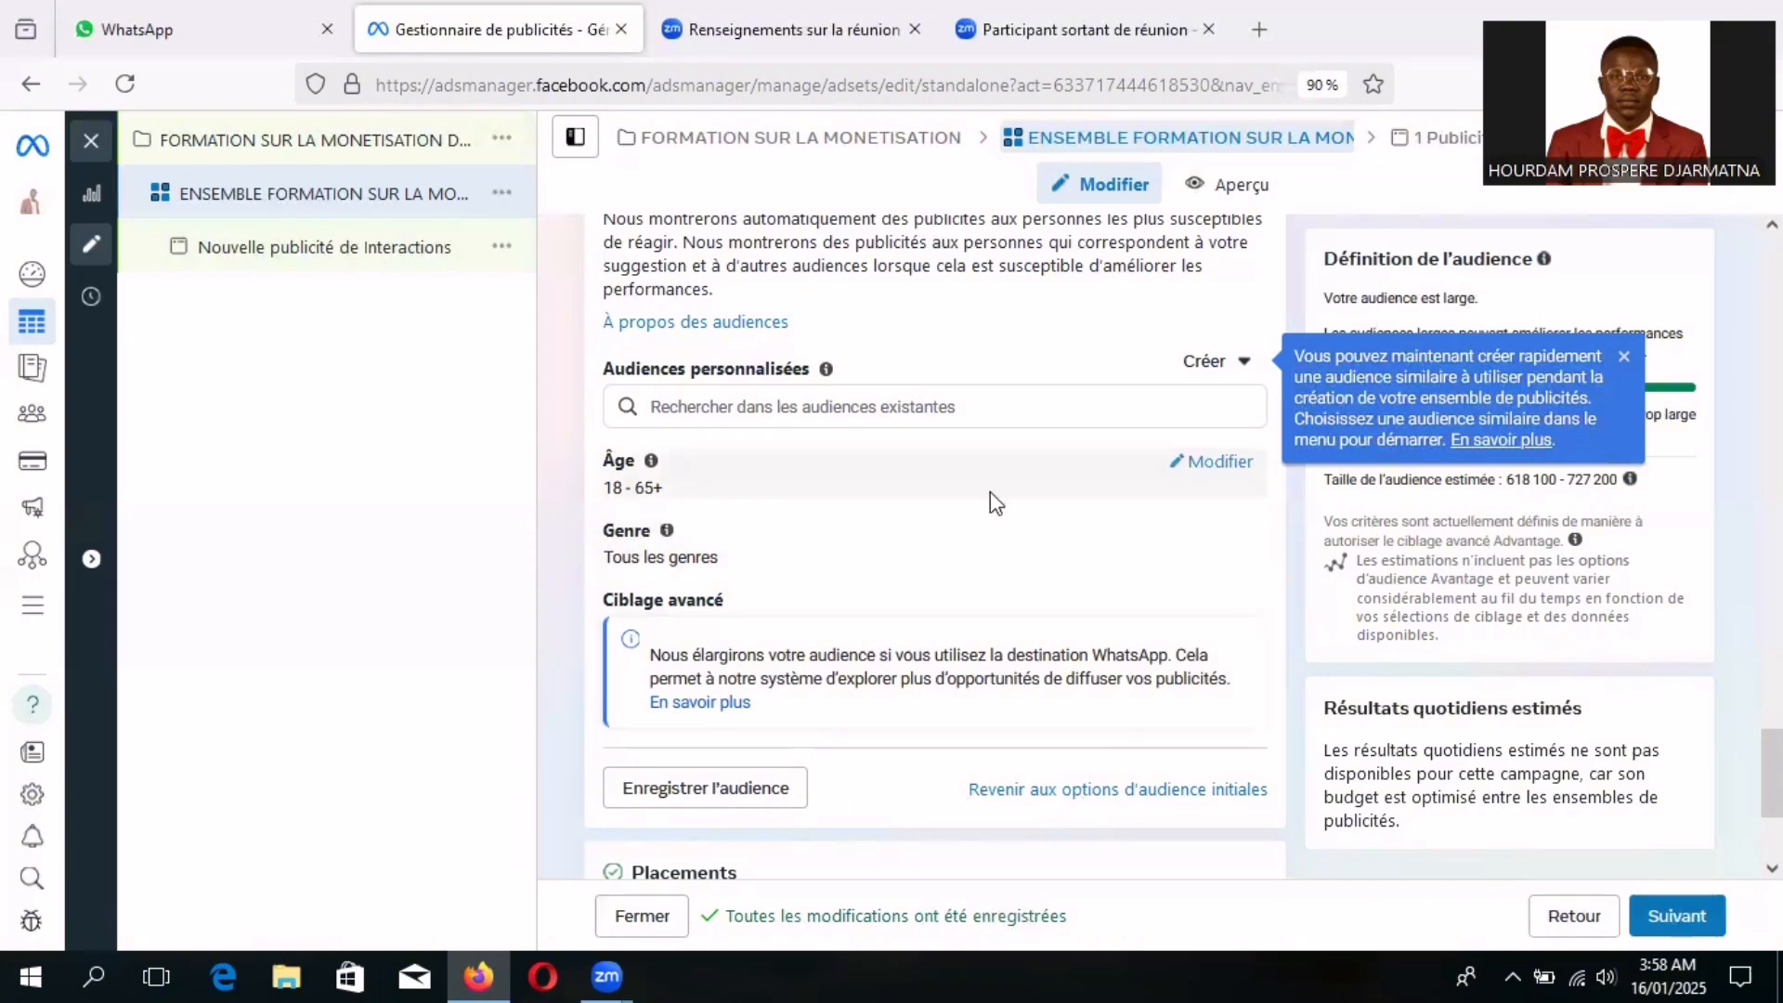
- Set the minimum age of the suggested audience to 25
click(1219, 461)
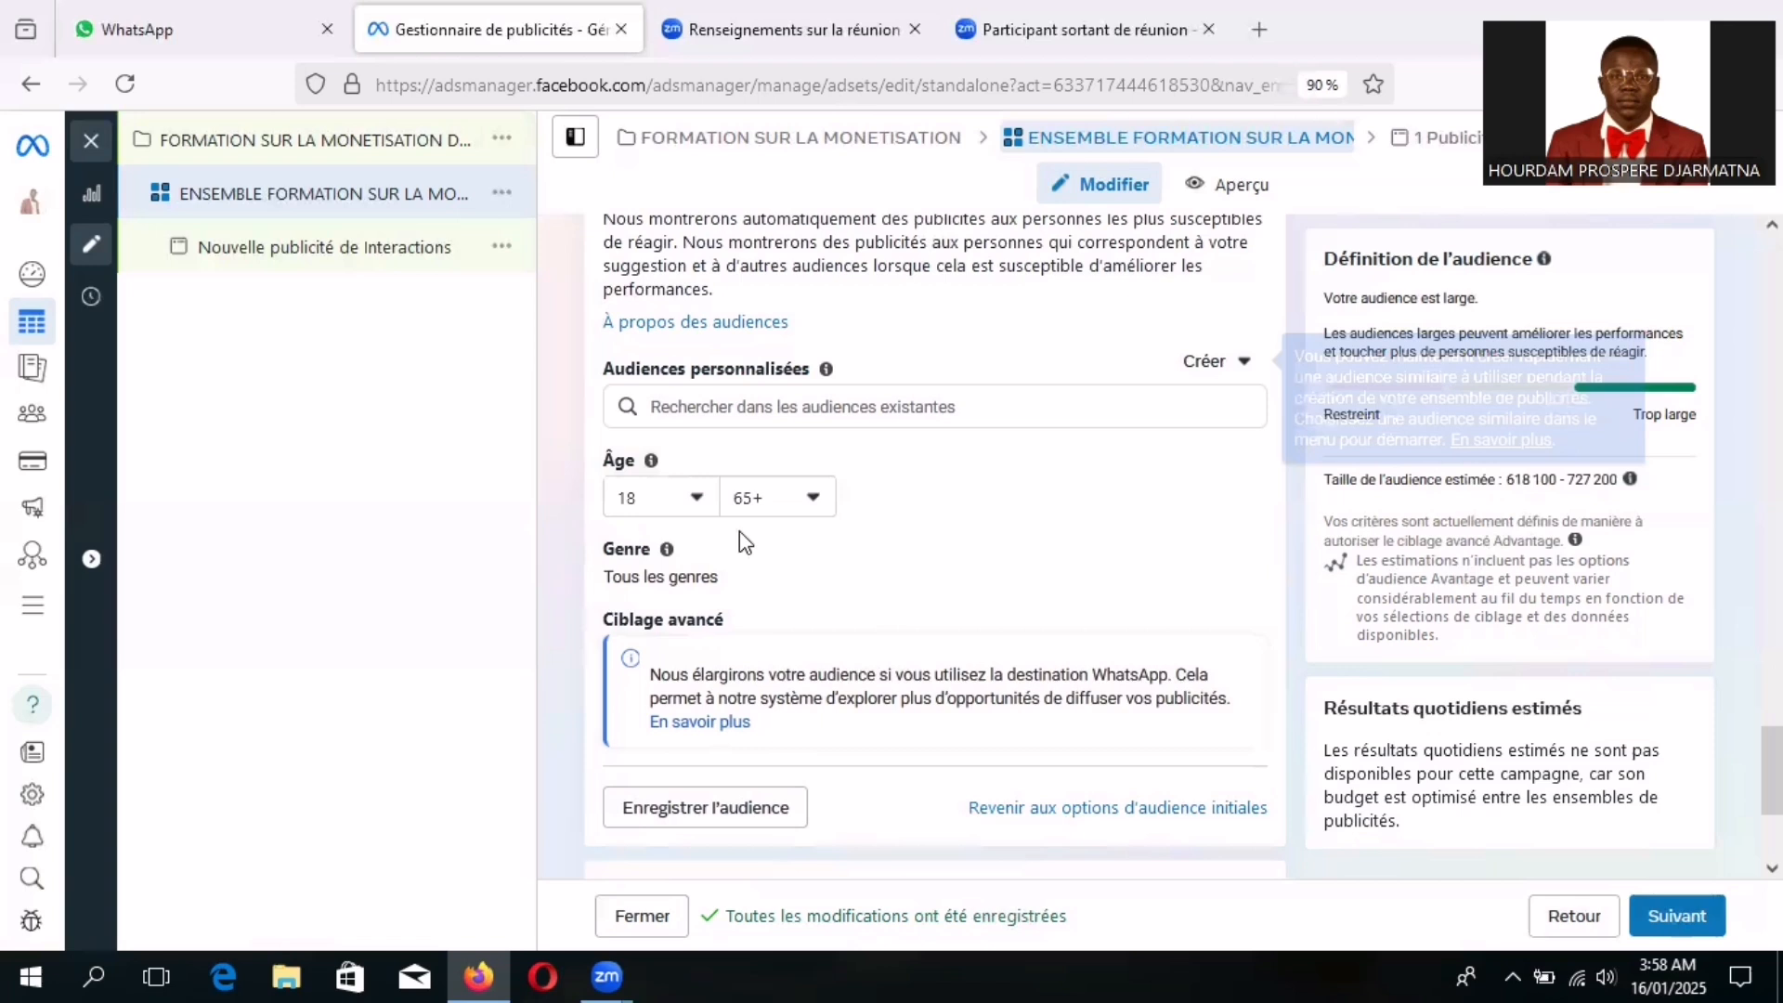
click(697, 502)
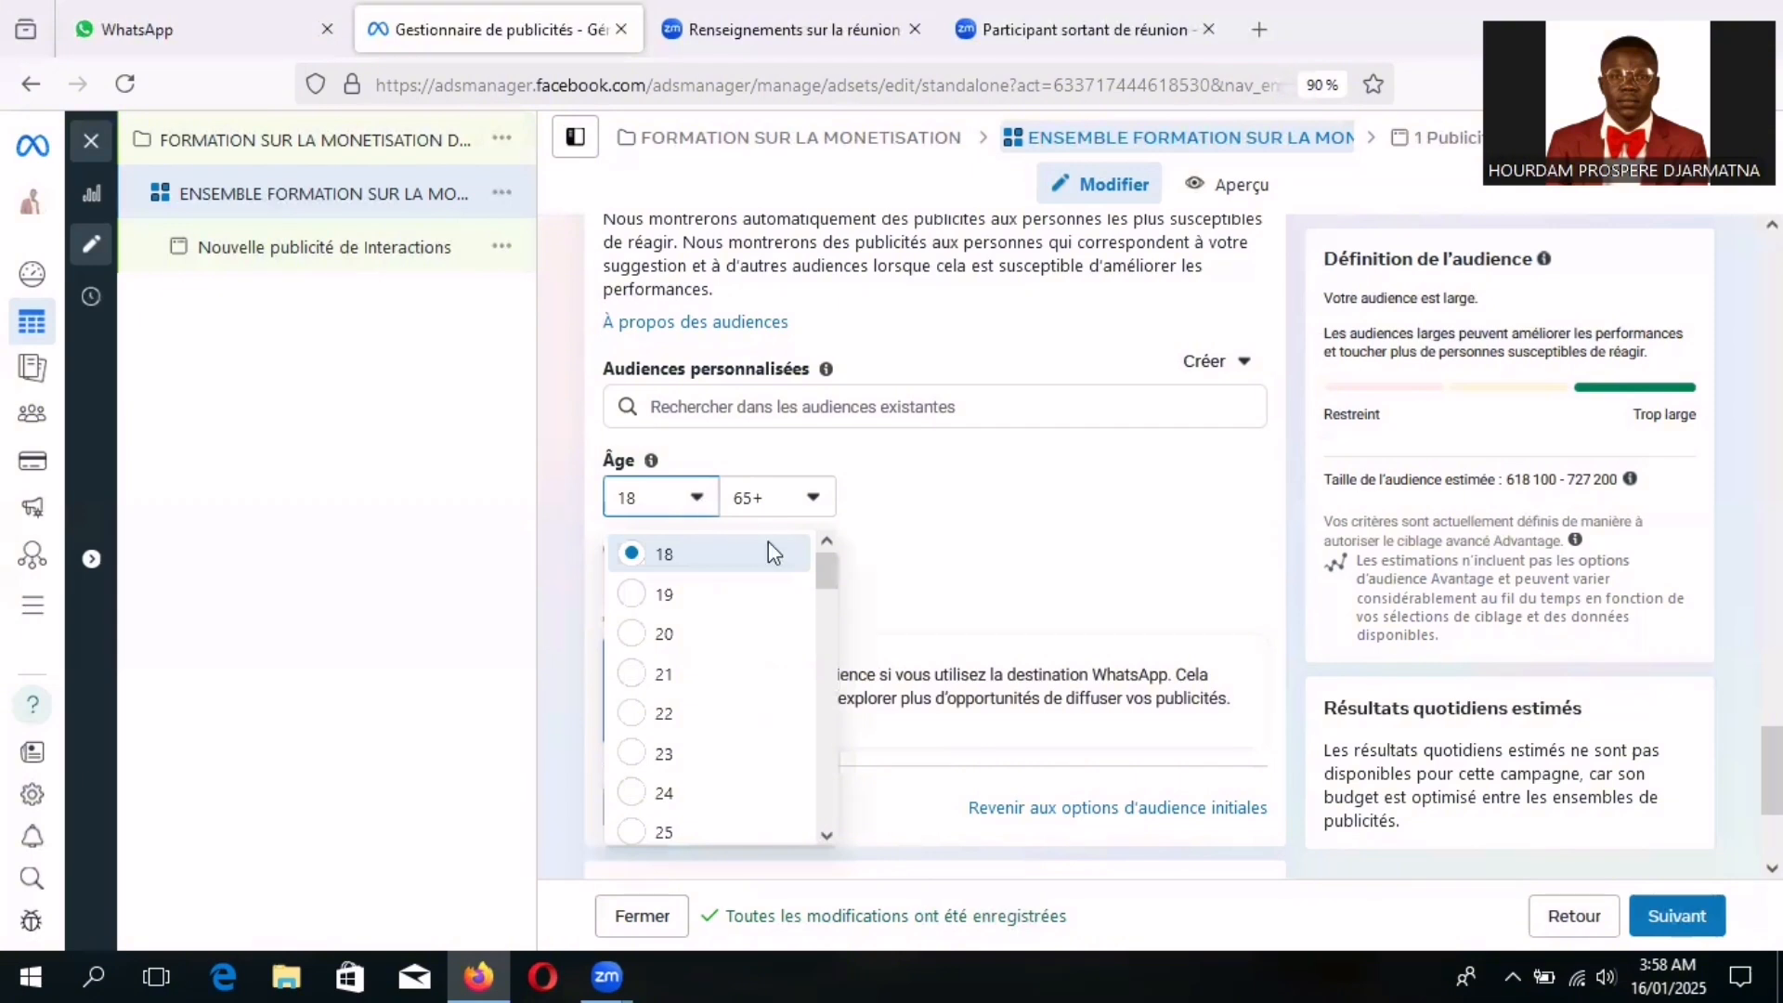
drag(829, 578, 821, 610)
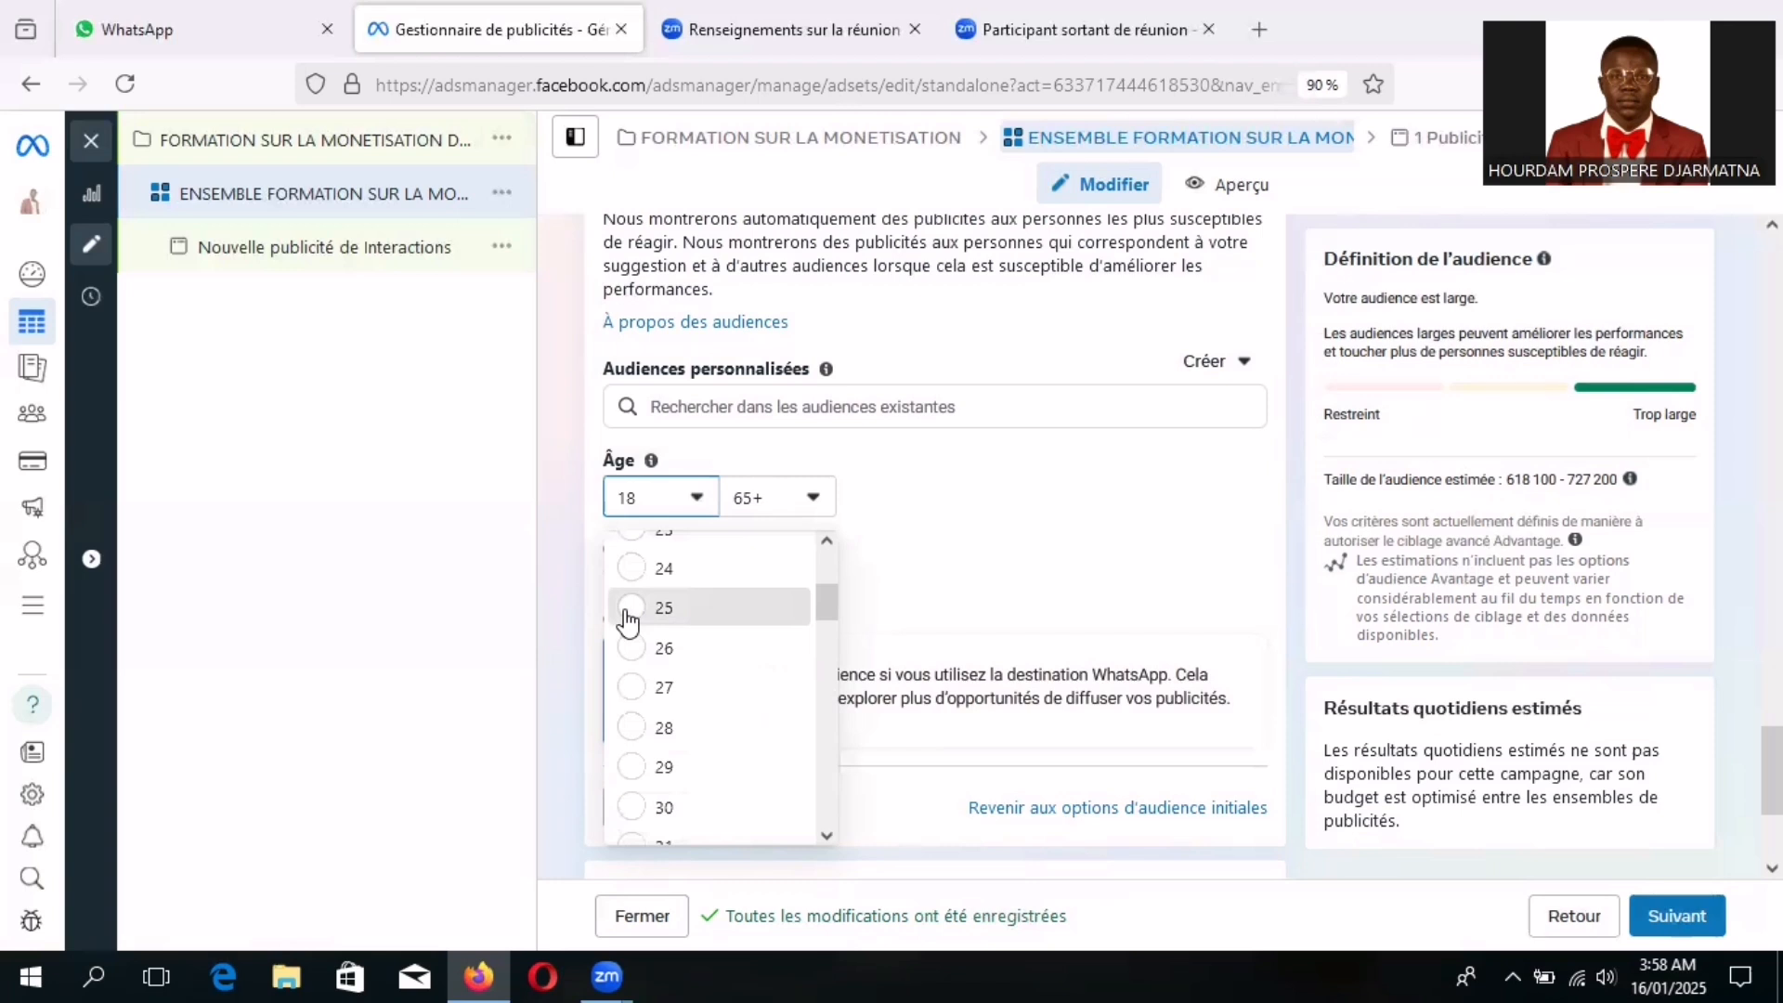
click(629, 608)
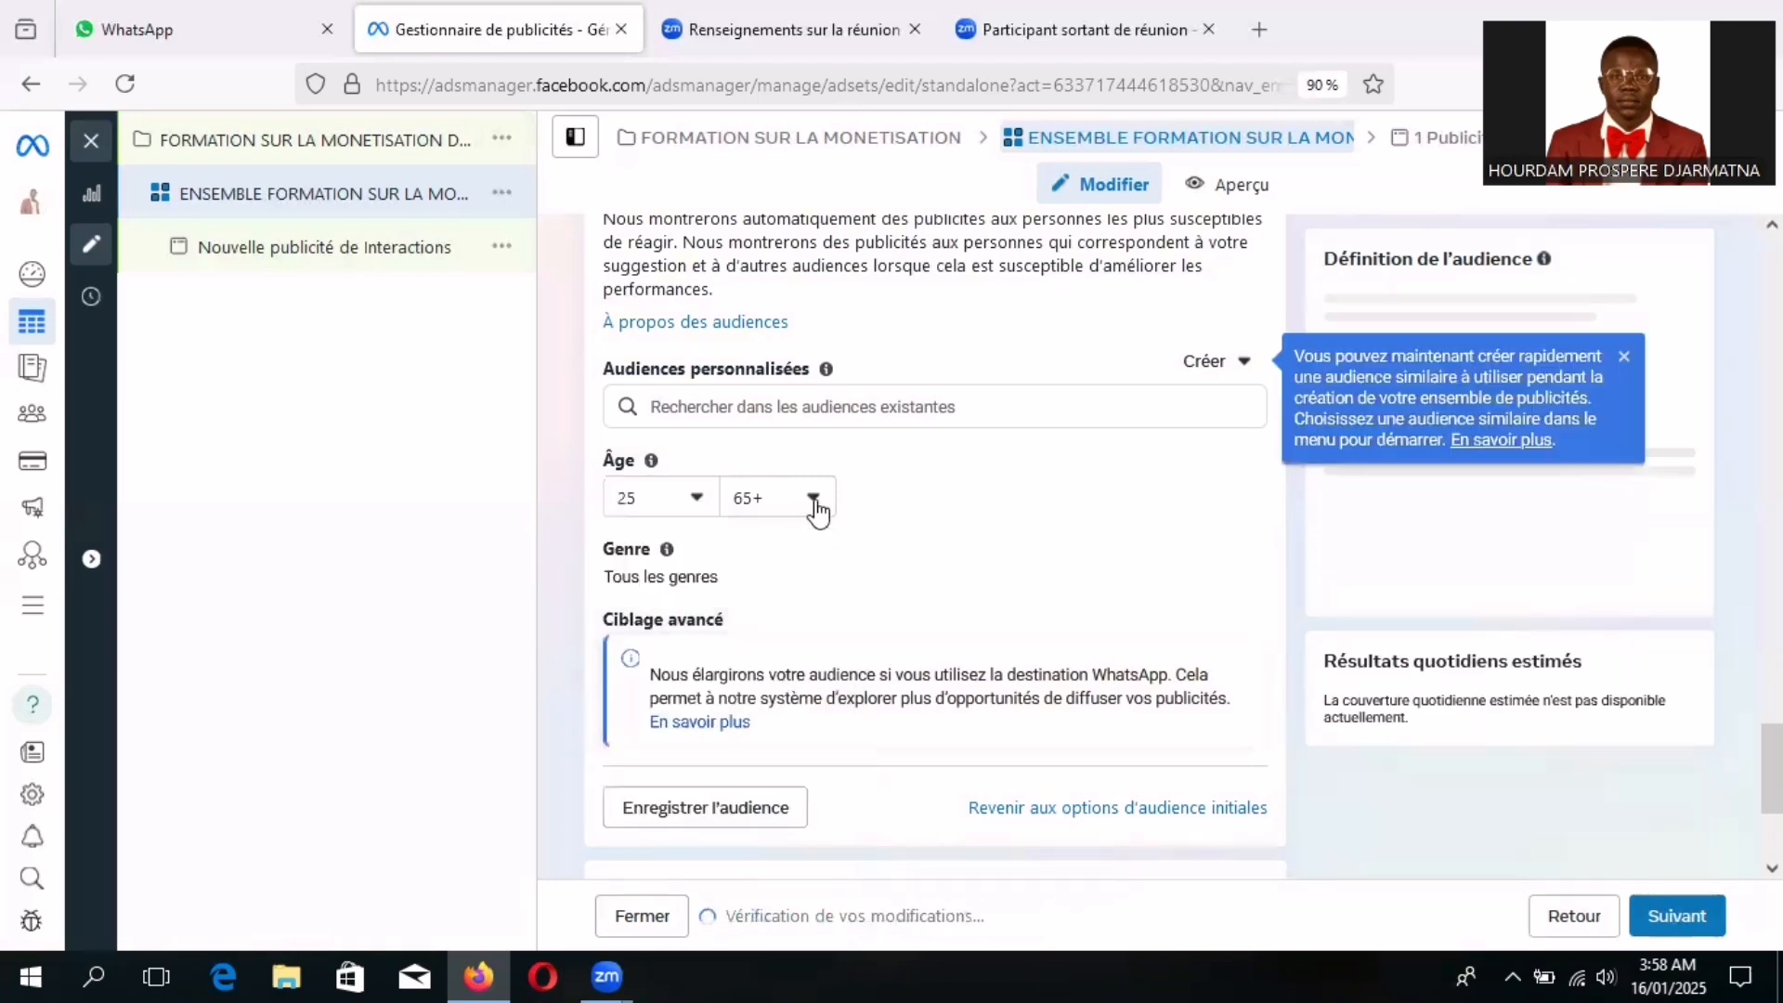
- Set the maximum age of the suggested audience to 45 and restrict its gender to Hommes
click(815, 502)
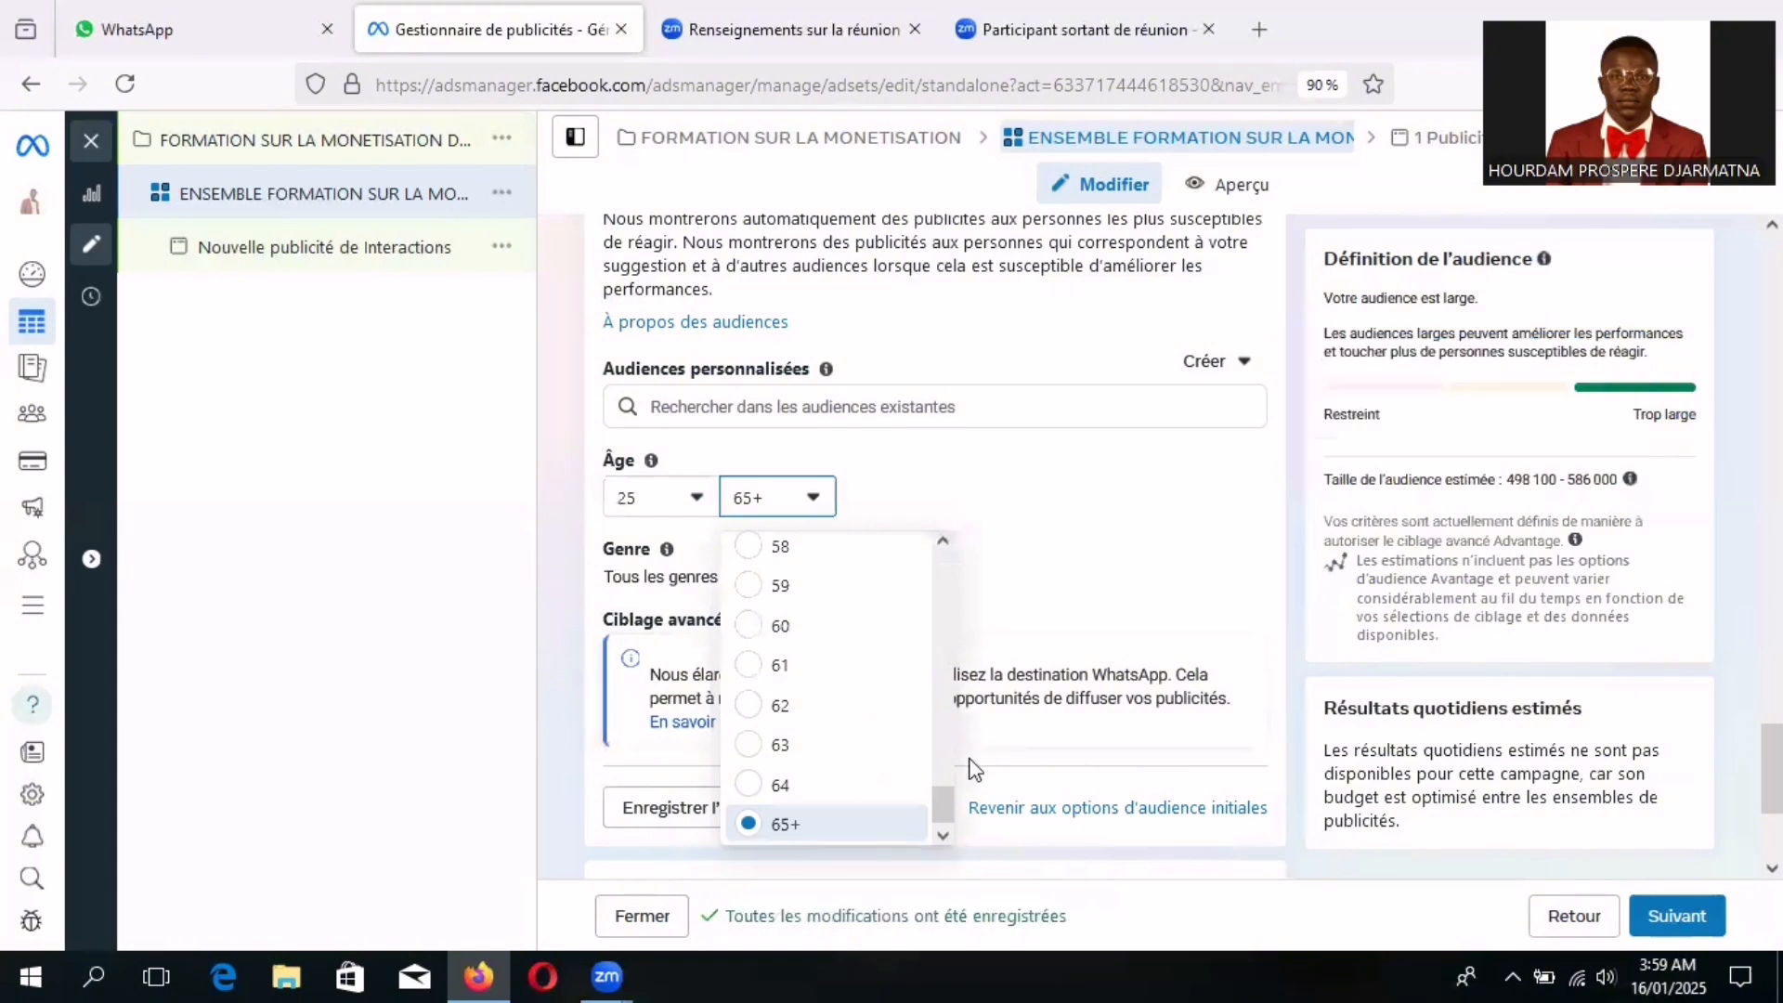
drag(943, 787, 934, 713)
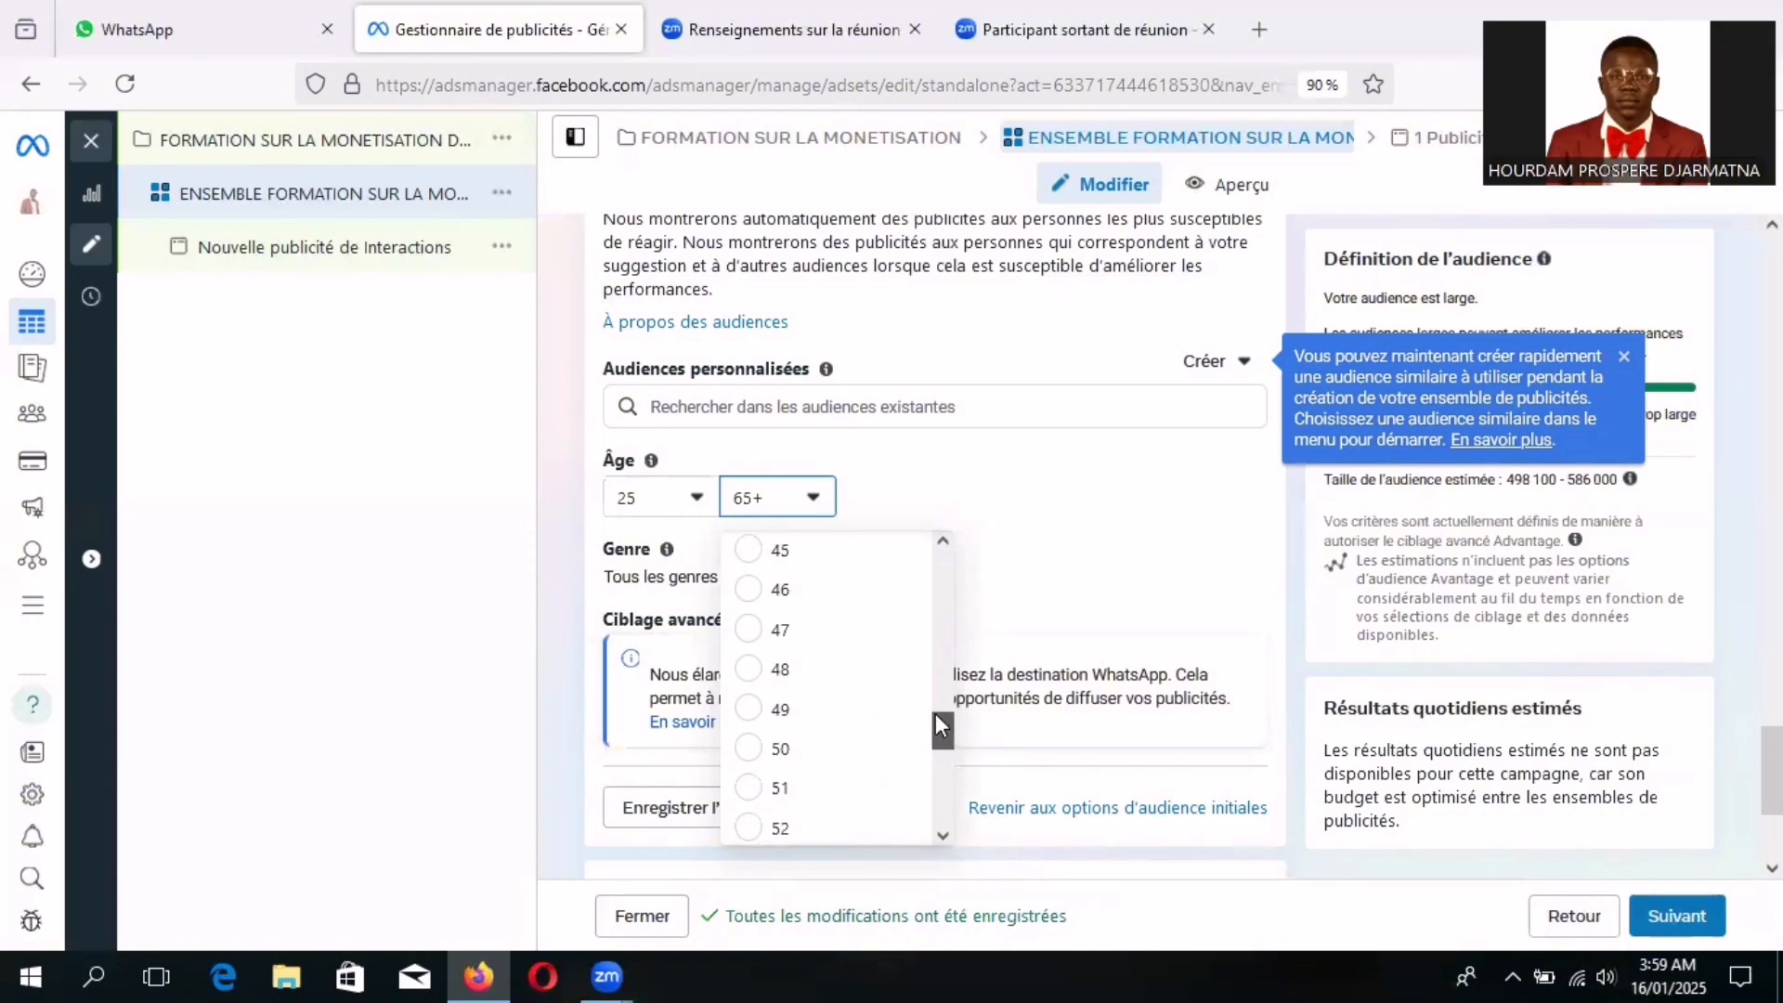
click(755, 554)
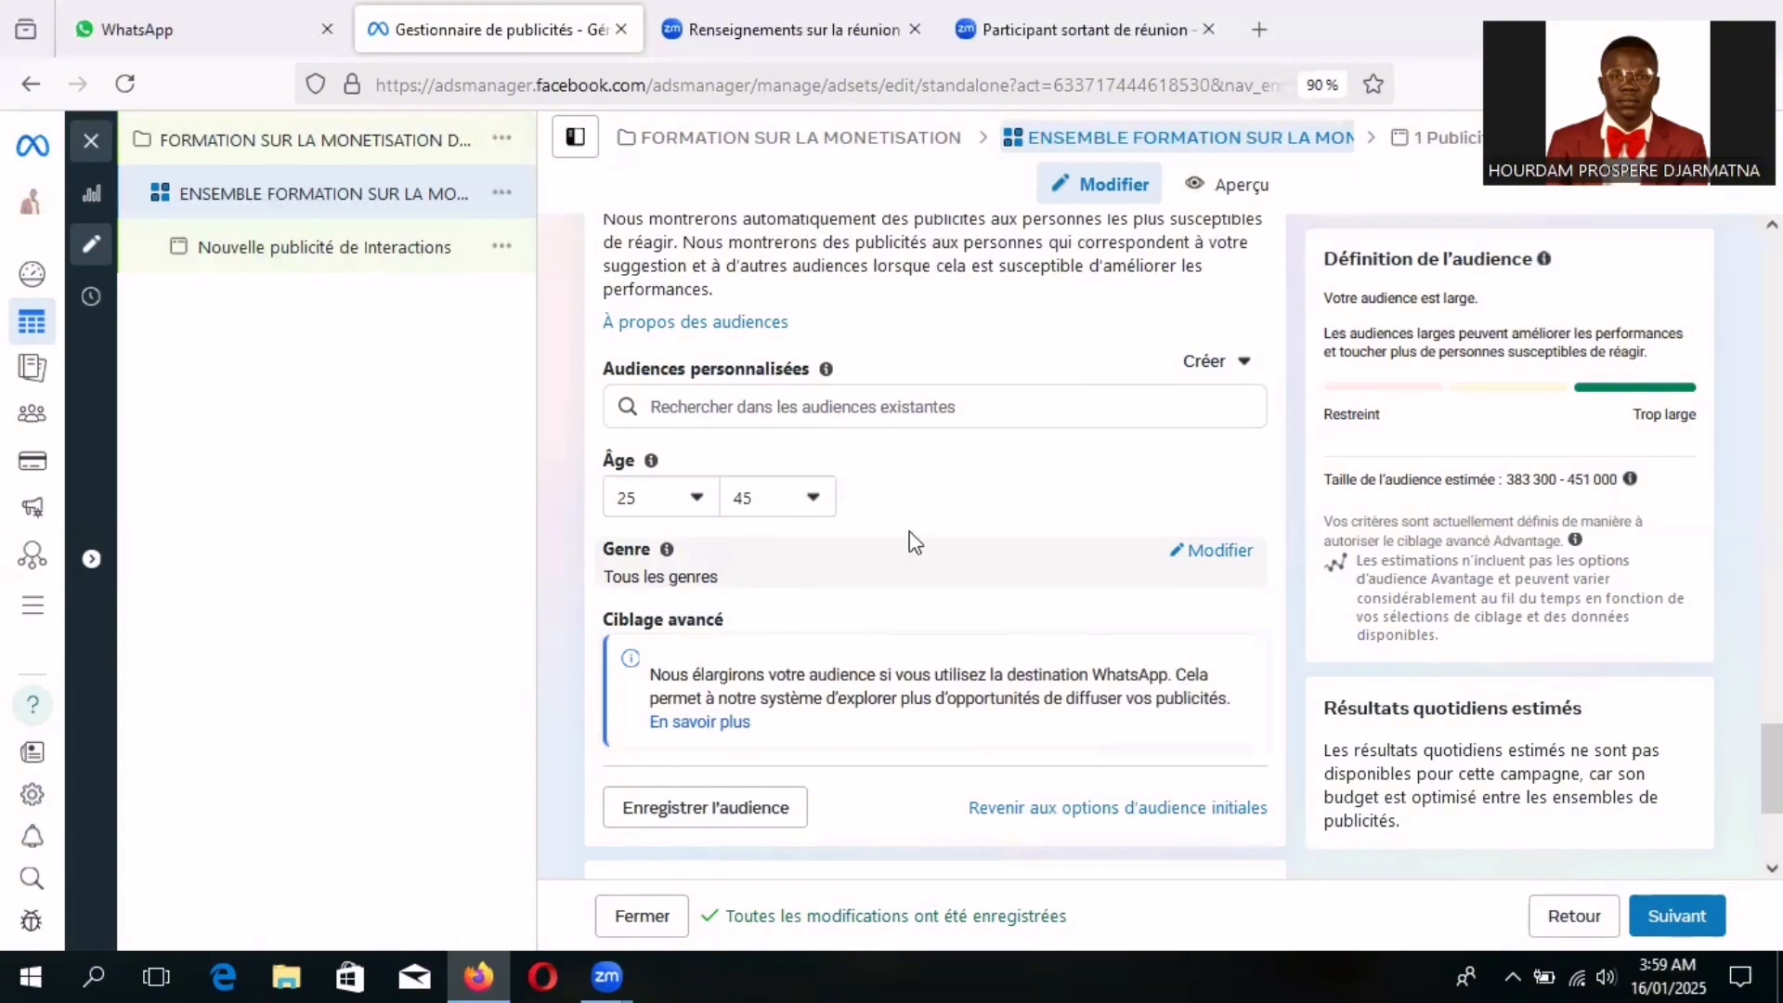
click(1221, 551)
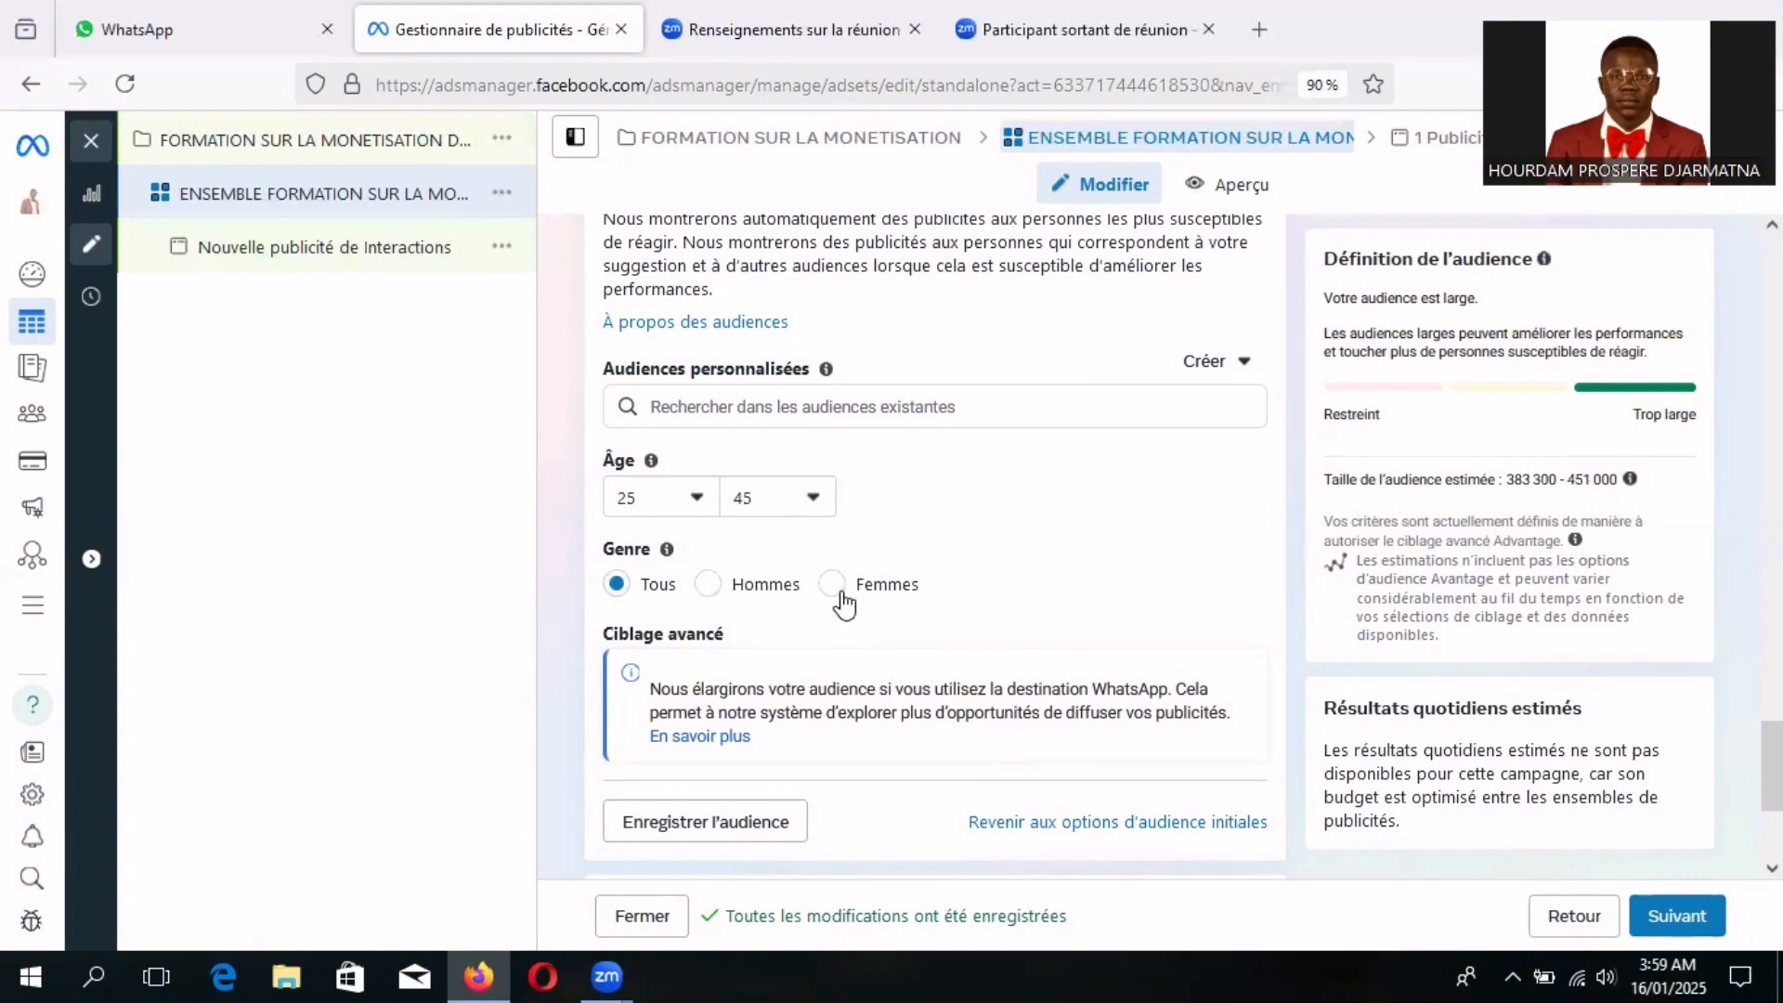
click(709, 584)
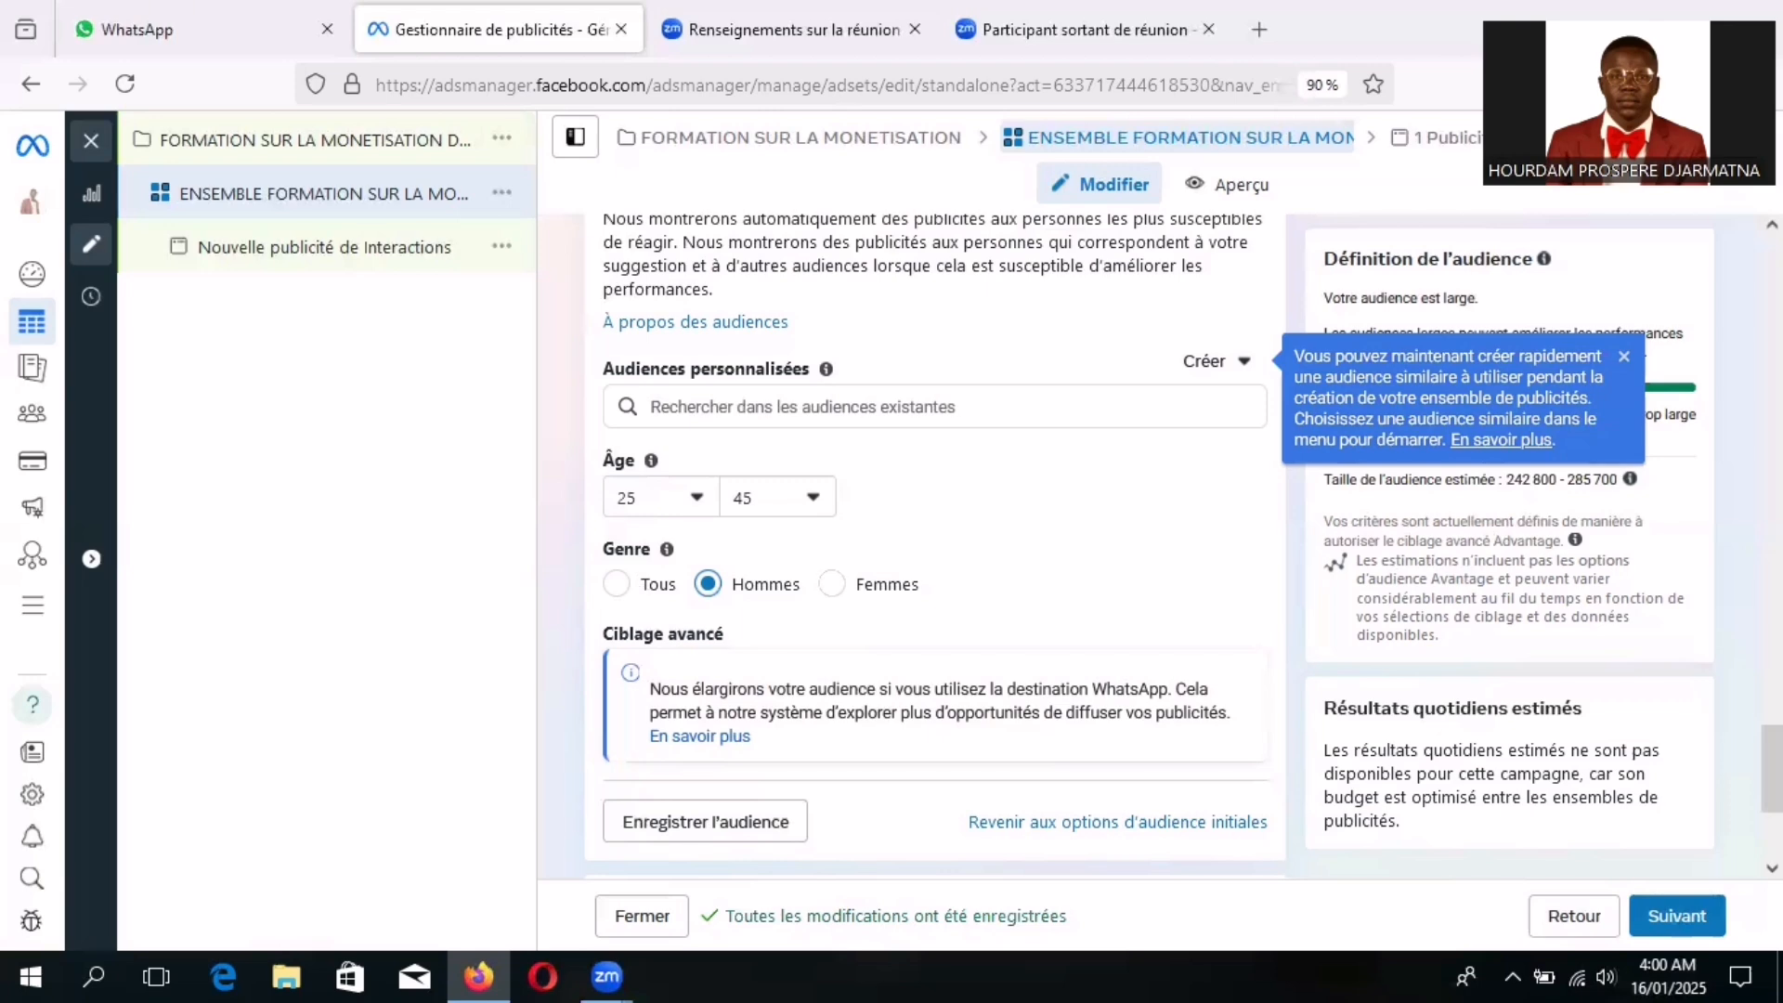
- Review the remaining audience settings and the Placements section of the ad set
scroll(933, 538, down, 2)
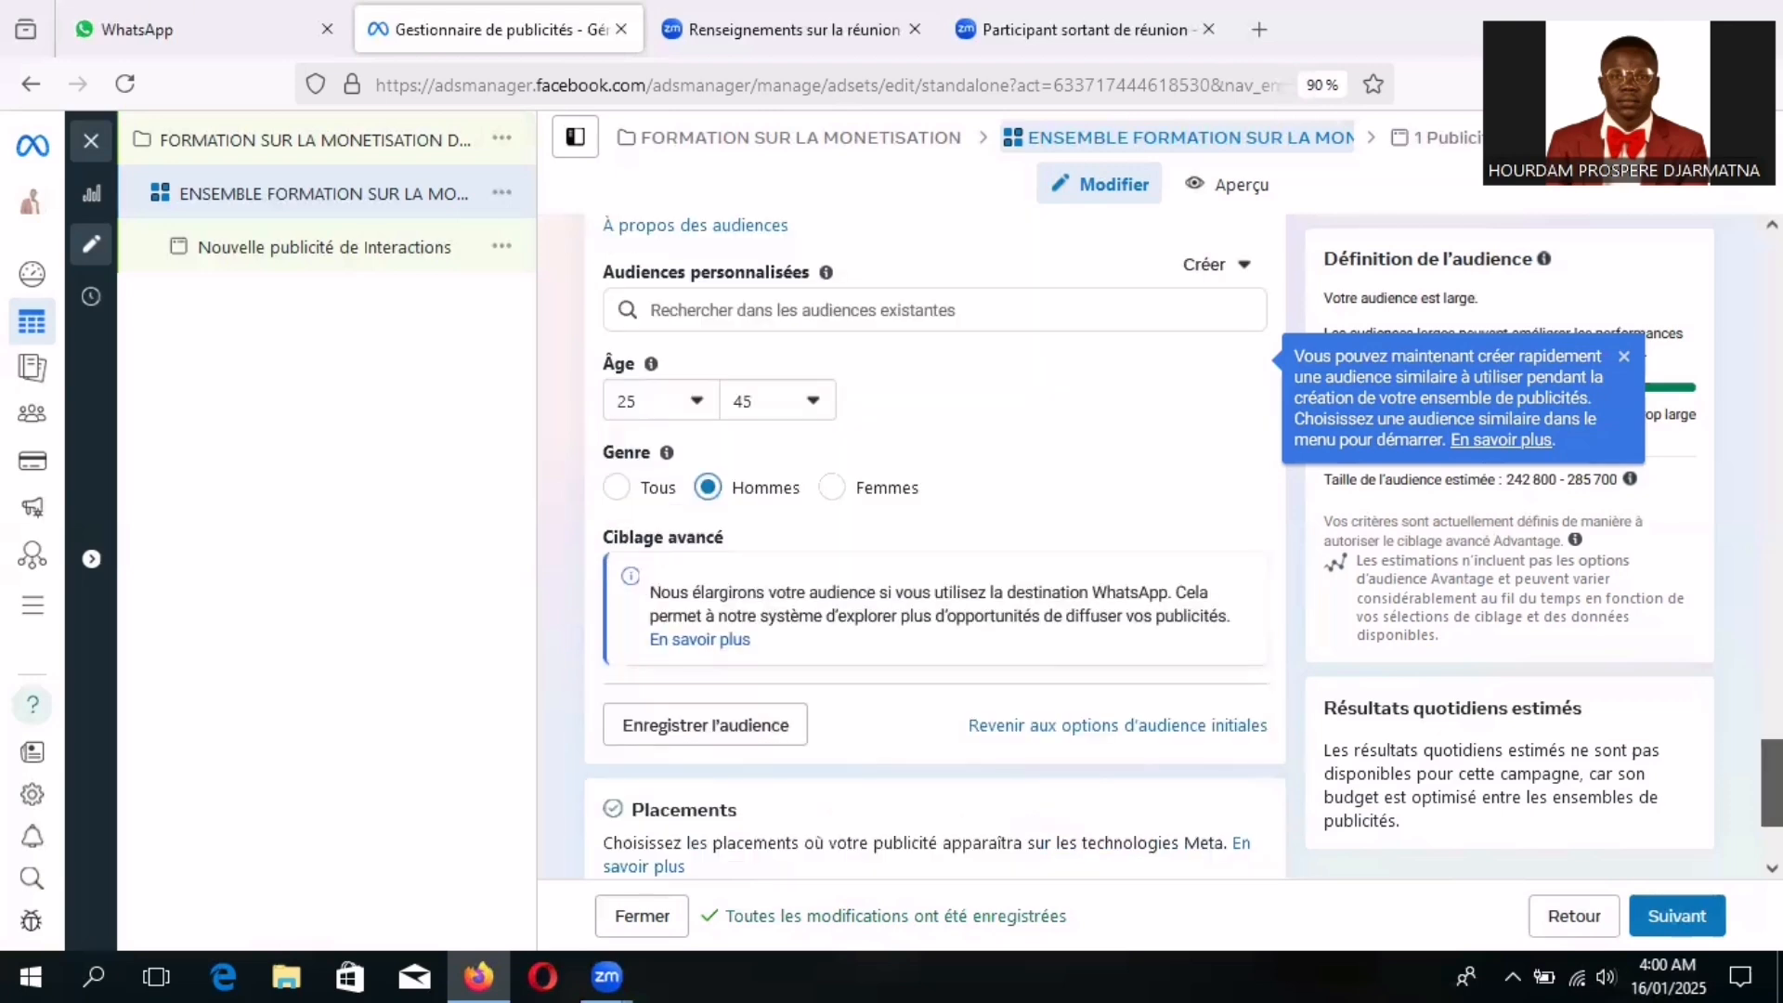
scroll(933, 539, down, 1)
scroll(933, 538, down, 2)
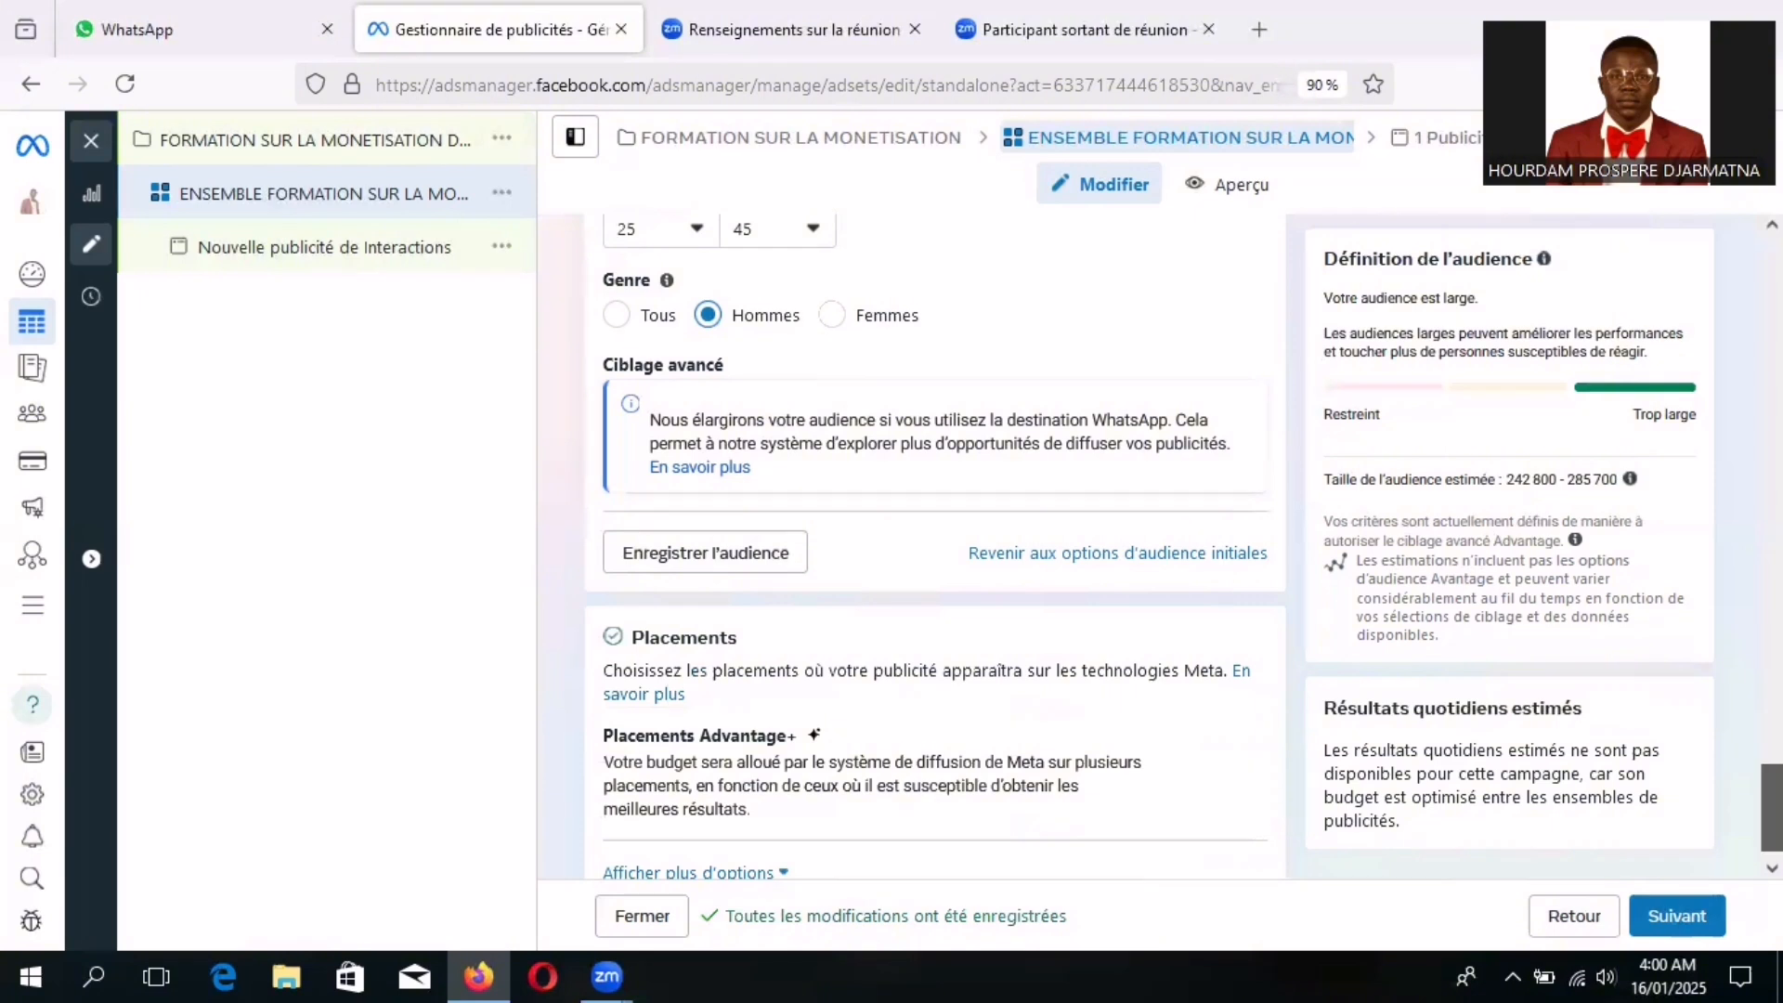
scroll(1160, 655, down, 1)
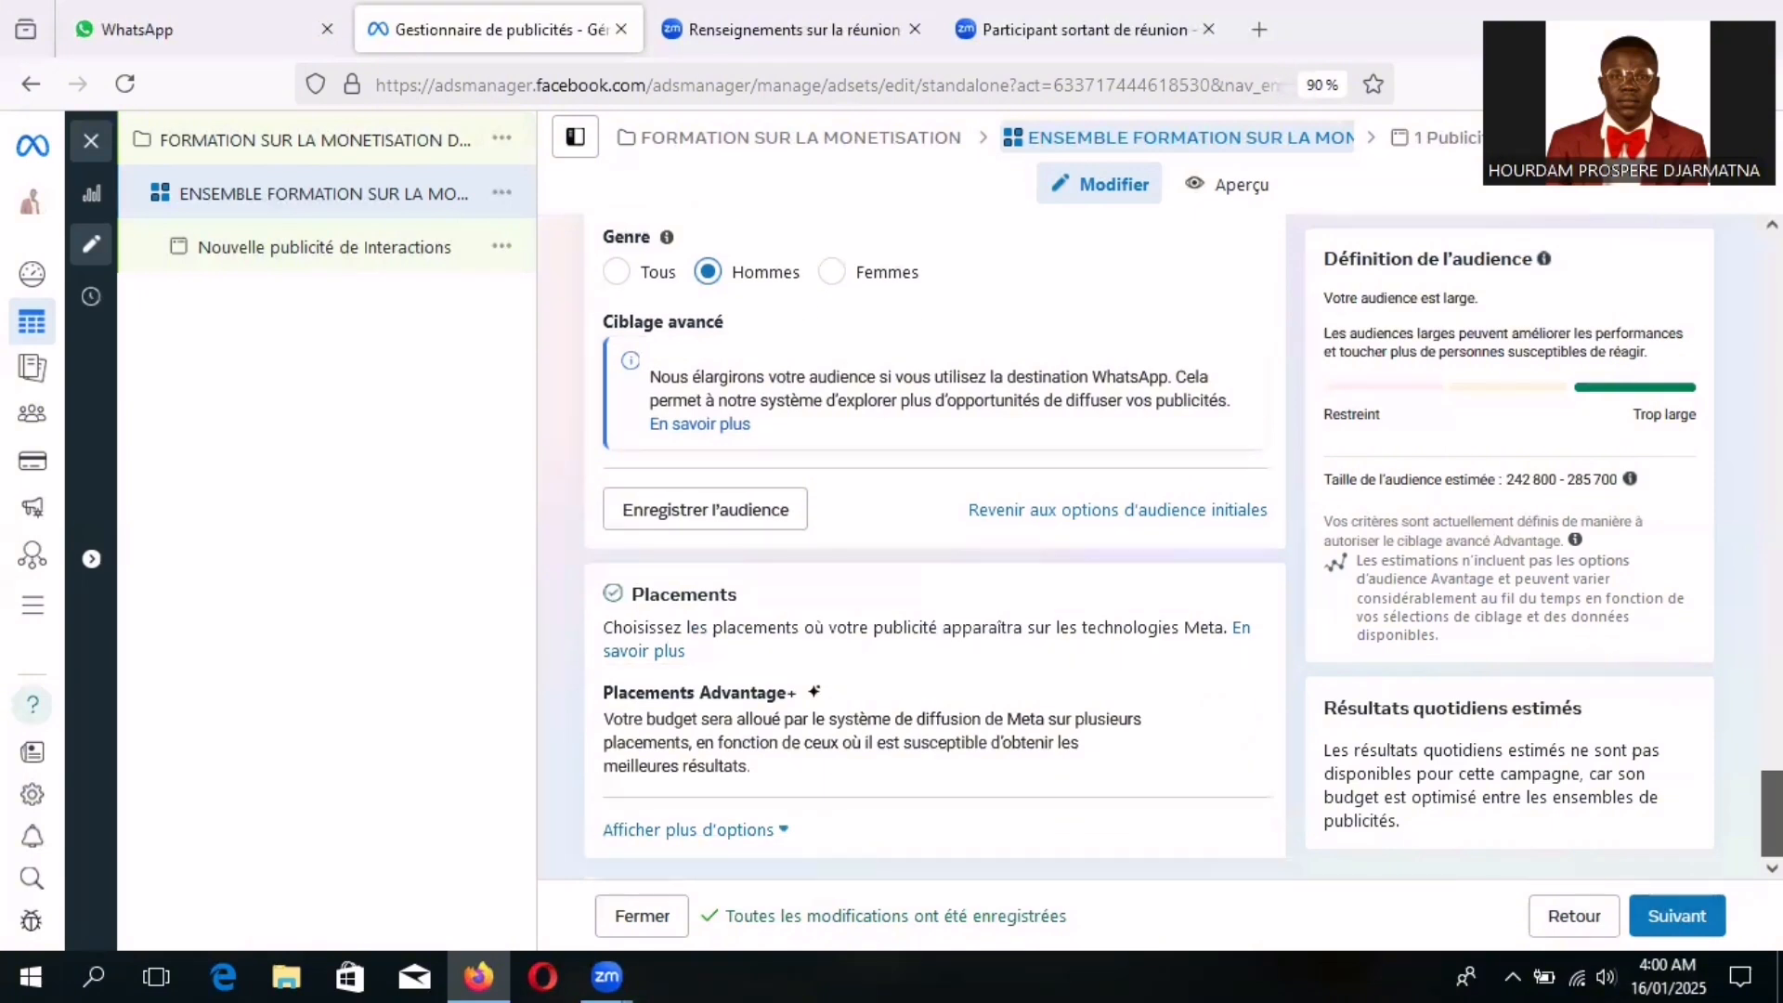
click(764, 518)
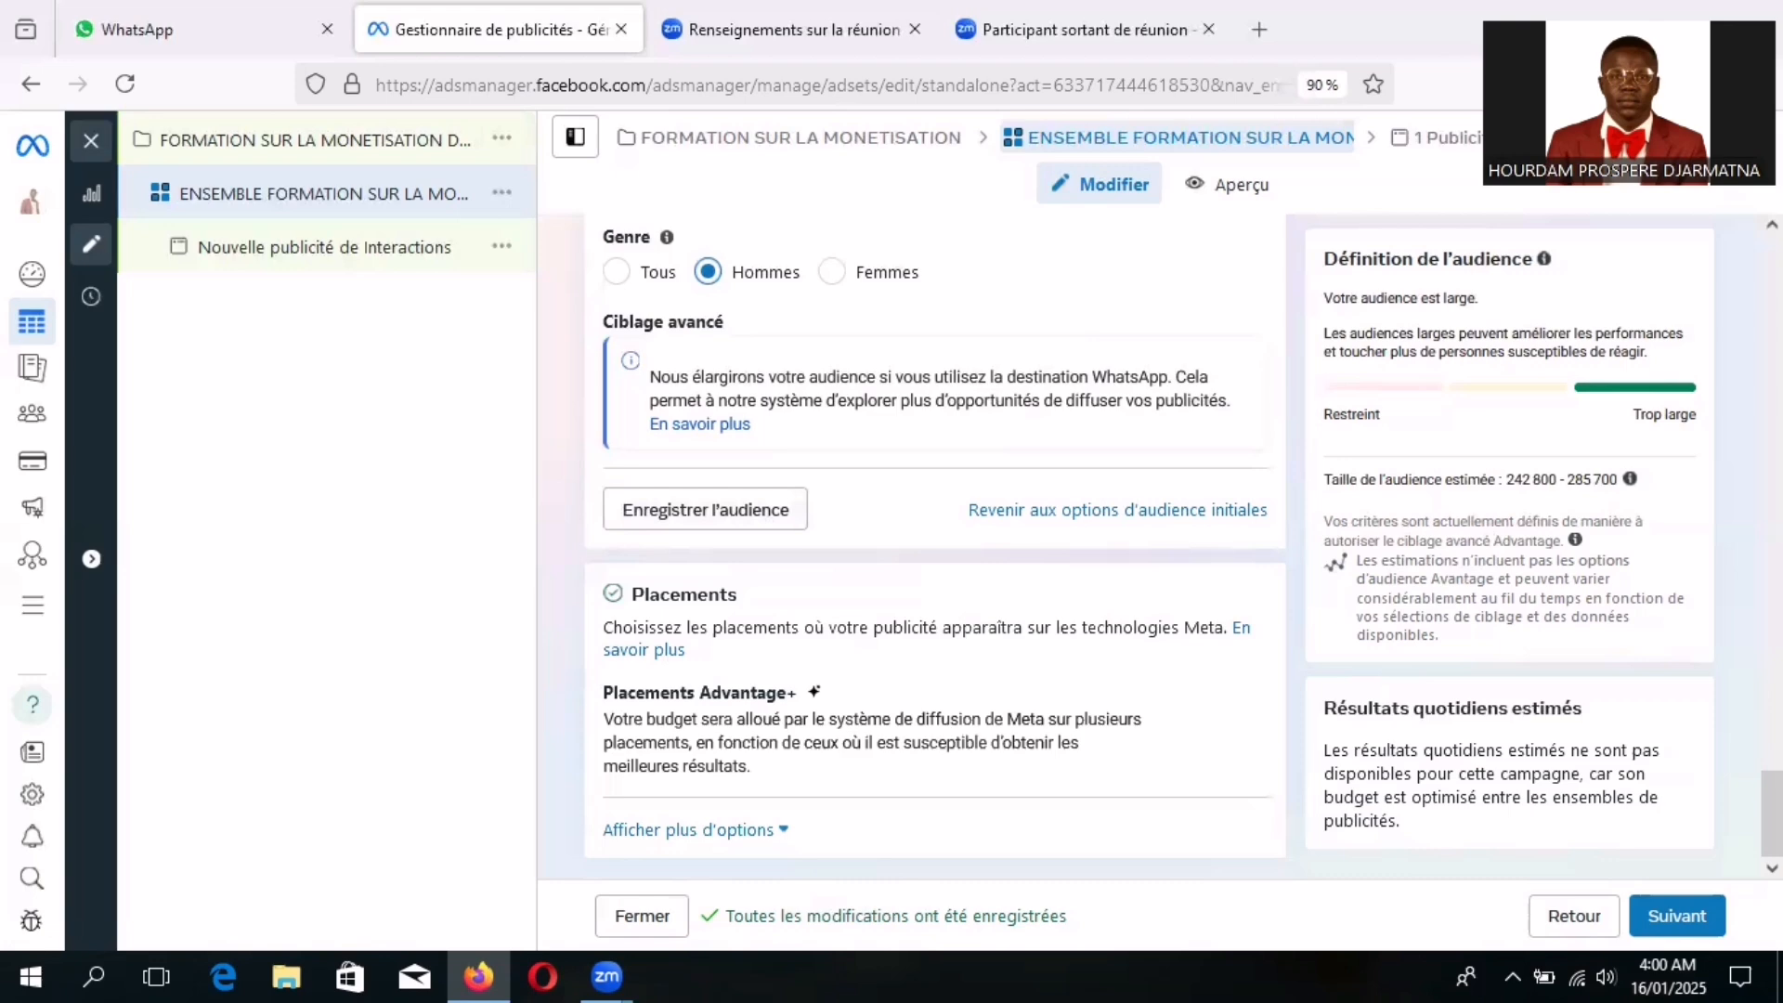
- Examine the map coverage of the three pinned zones around Yopougon, Le Plateau and Koumassi and the options of the listed locations
scroll(1771, 813, up, 5)
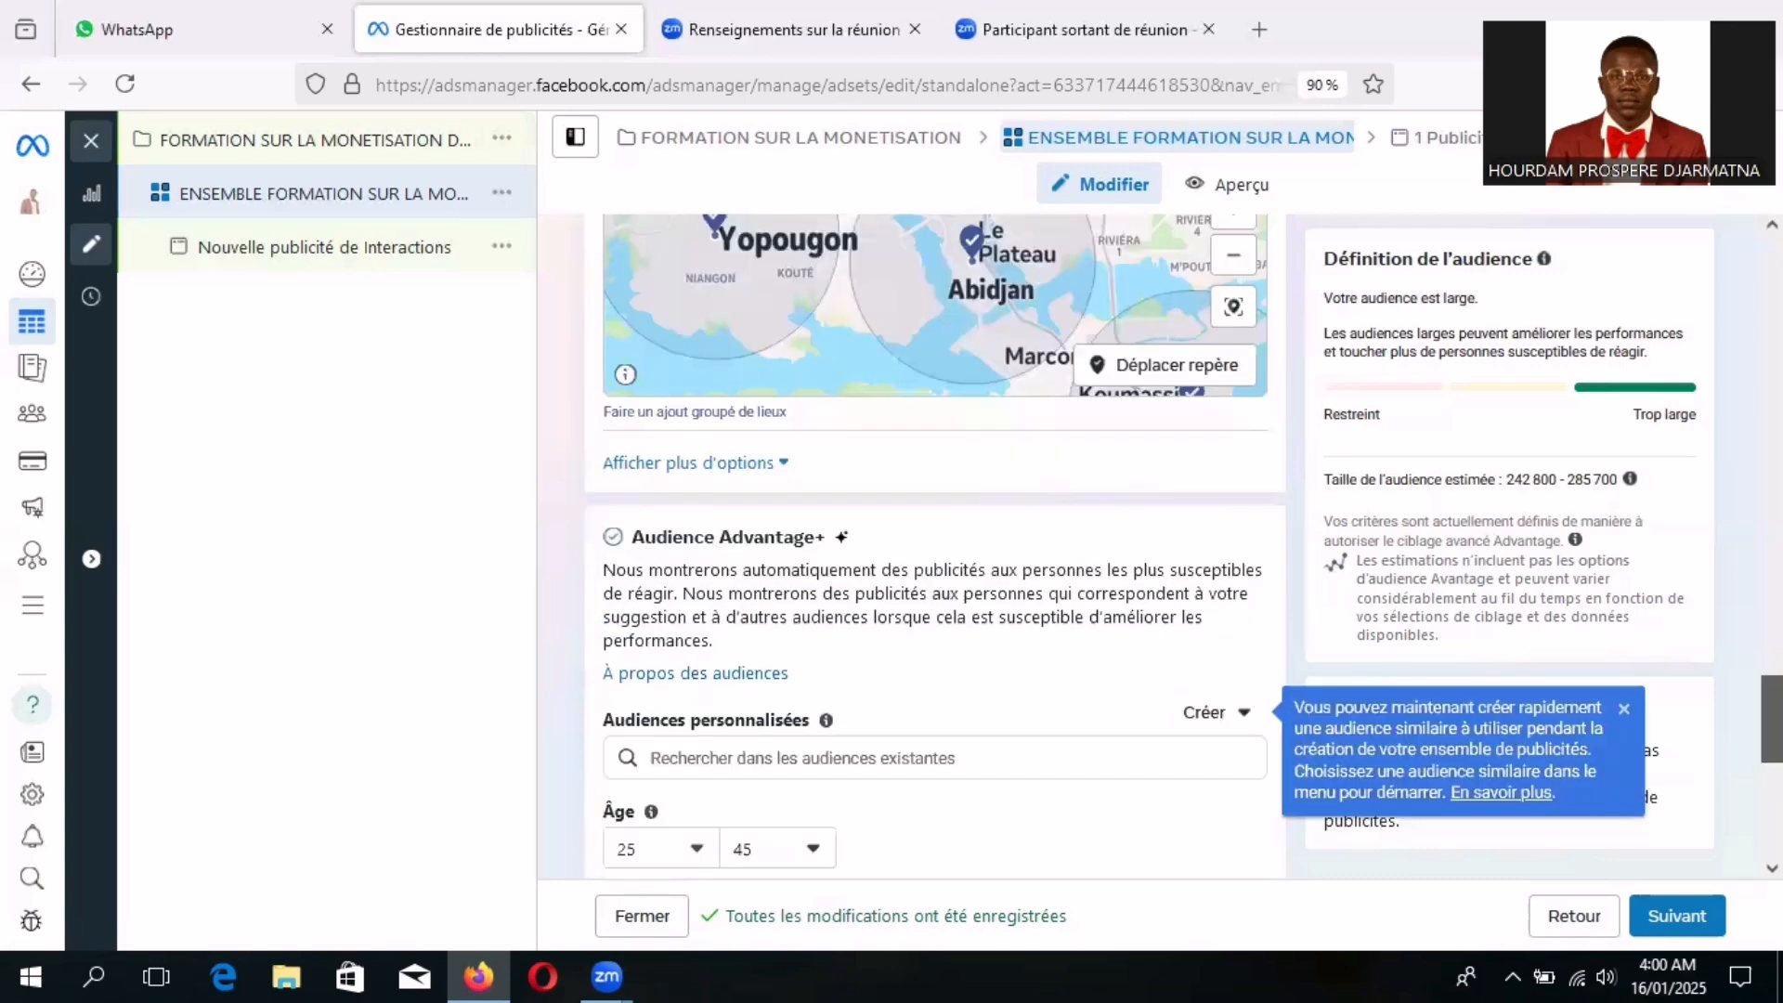
scroll(1771, 743, up, 3)
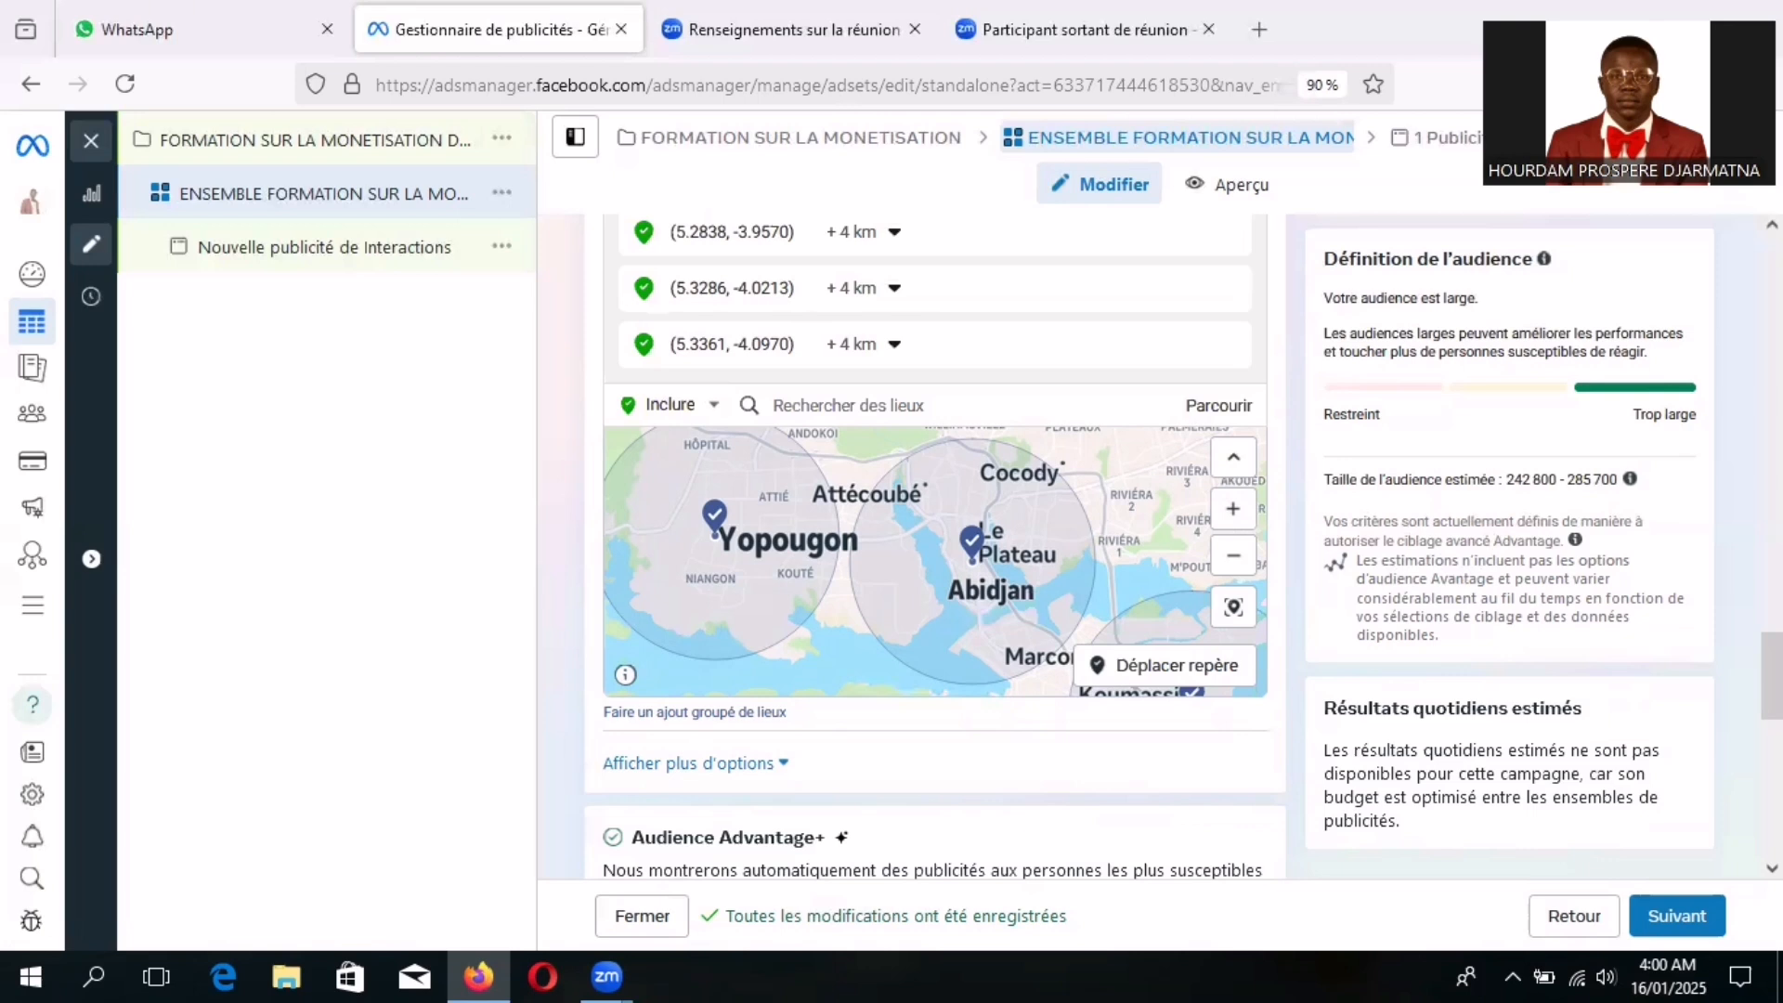
scroll(934, 548, down, 1)
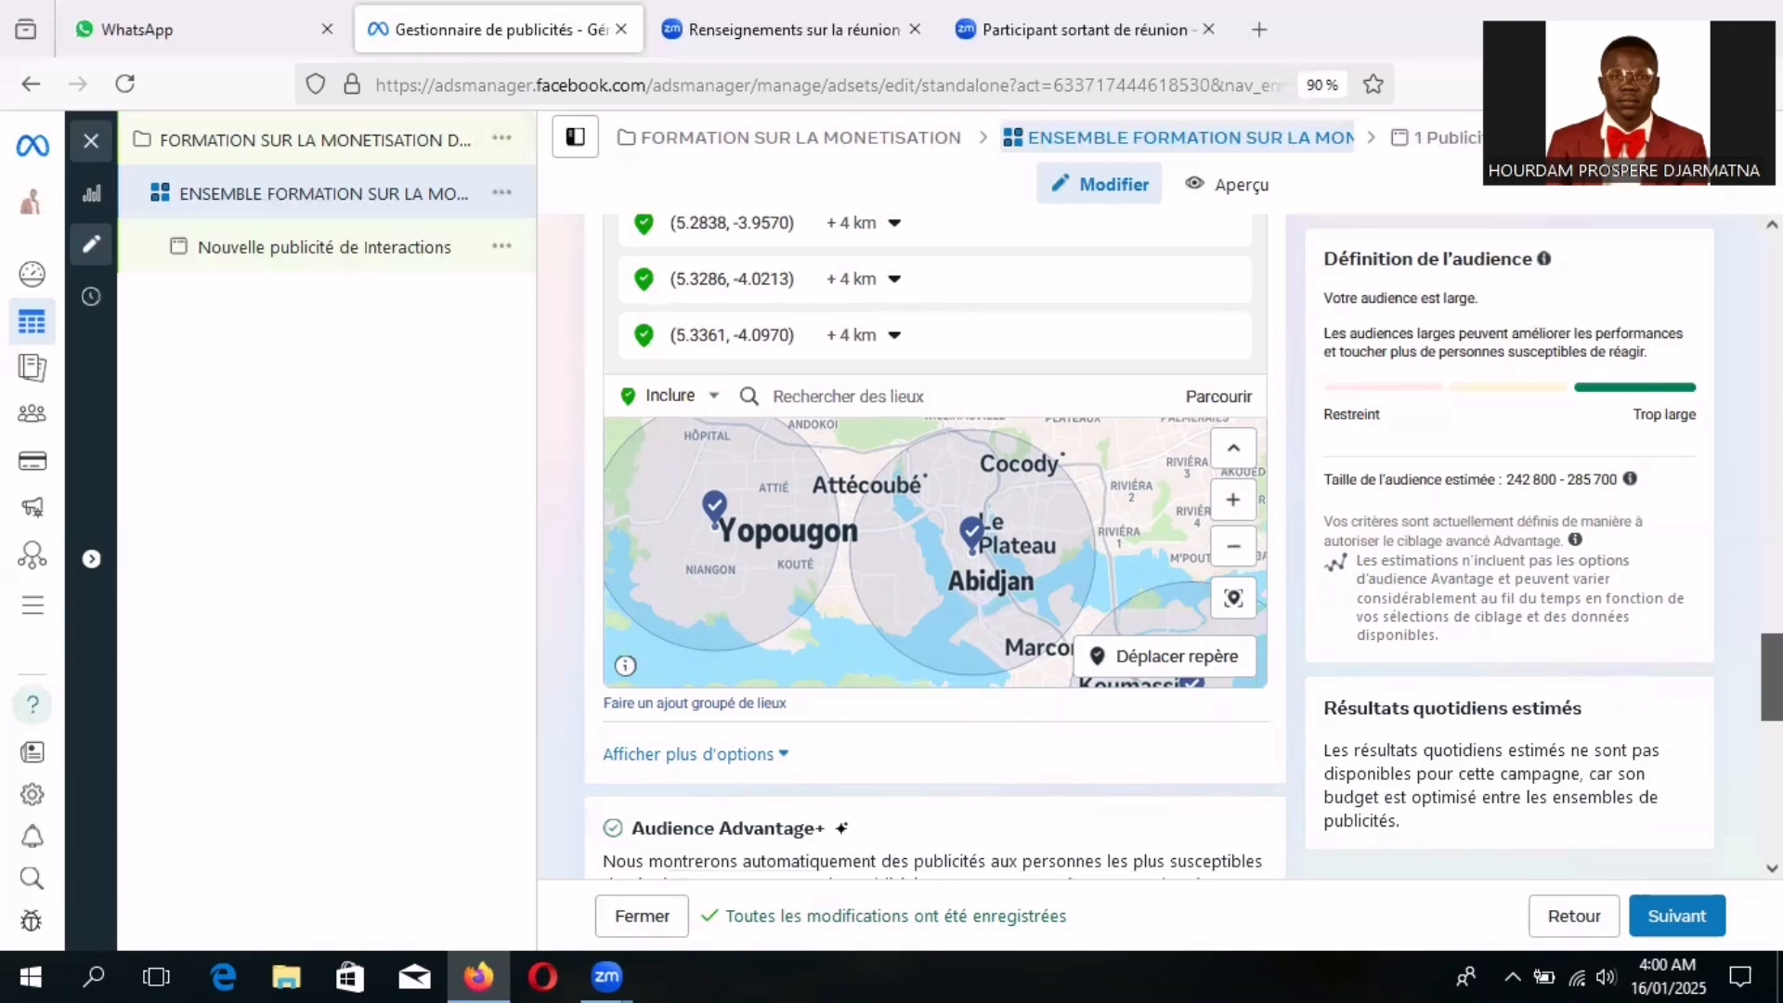
scroll(934, 548, down, 1)
scroll(934, 548, down, 1)
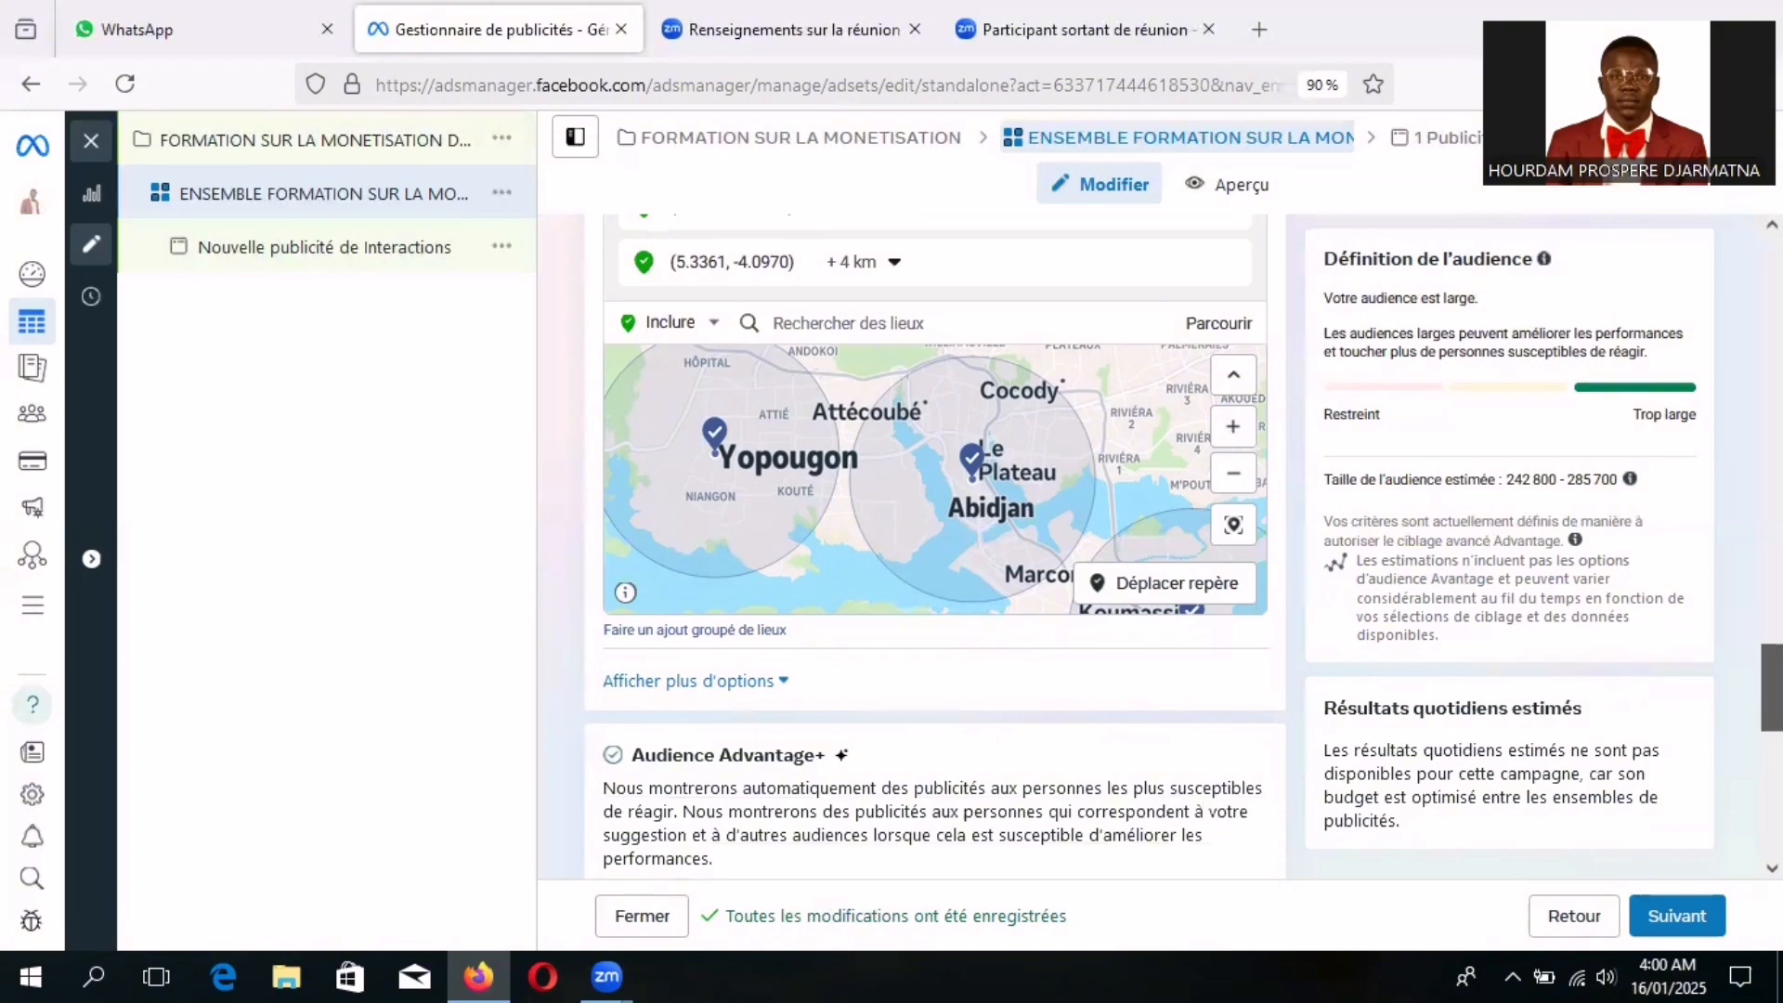
scroll(934, 547, down, 1)
scroll(934, 547, up, 1)
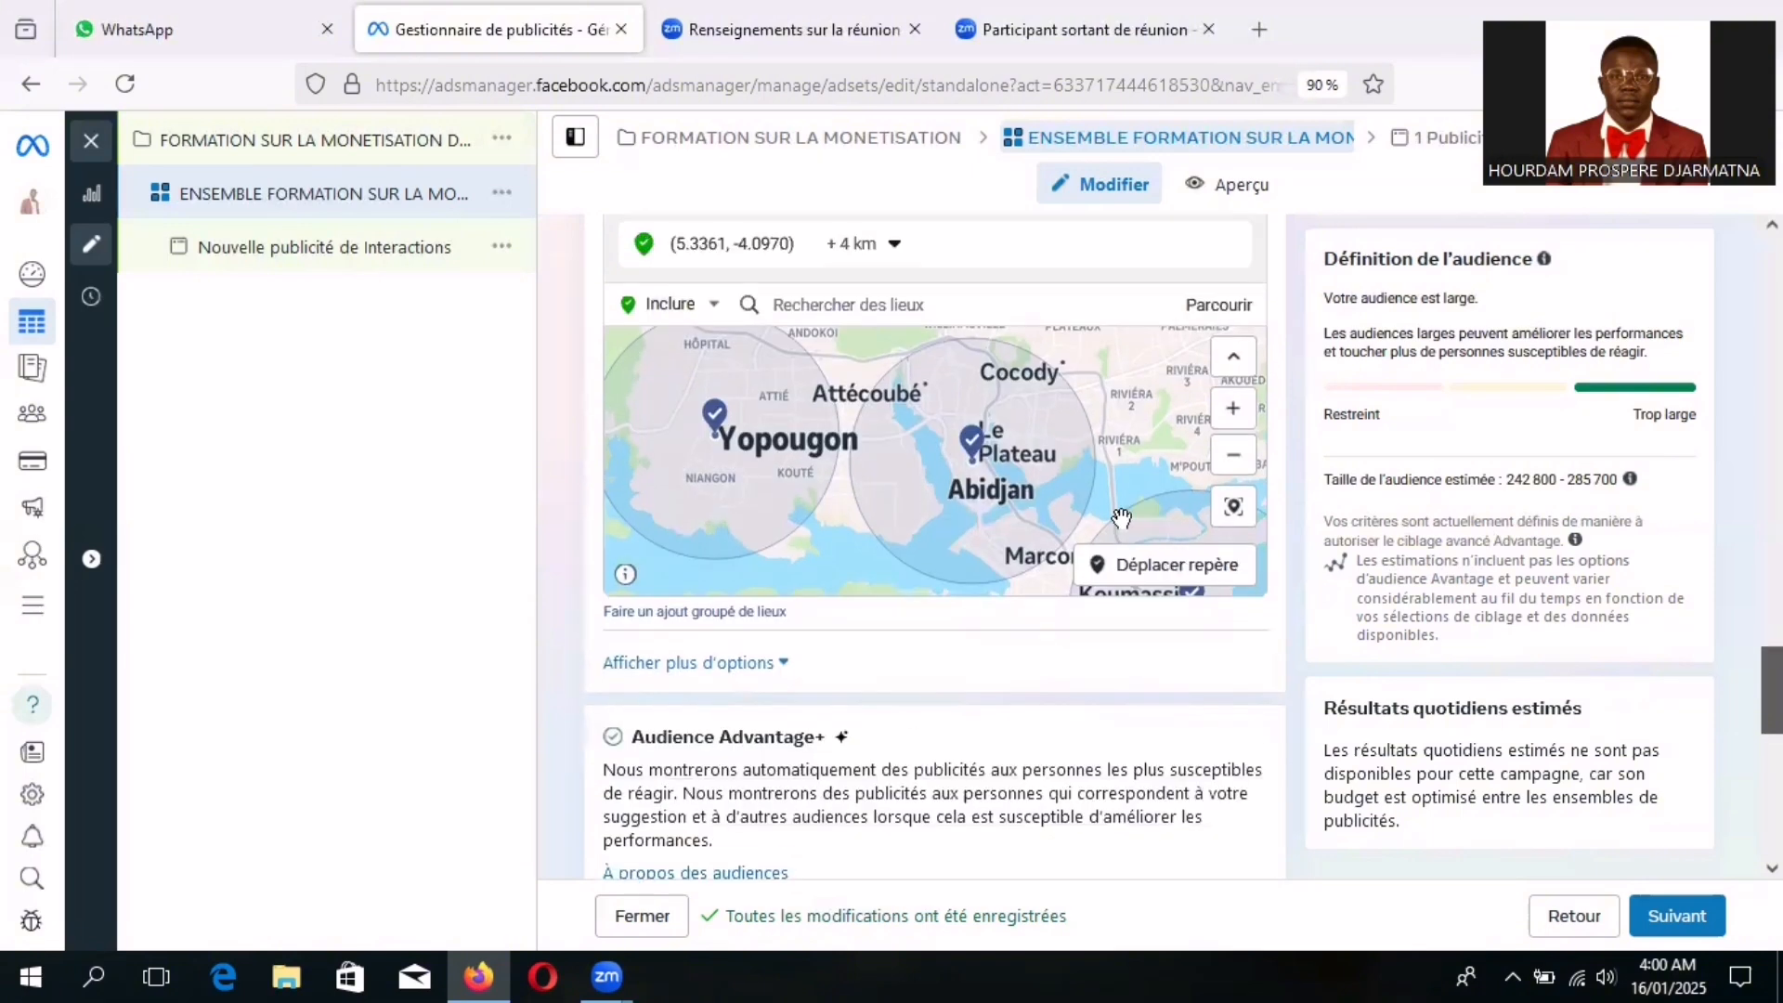
scroll(1120, 517, up, 1)
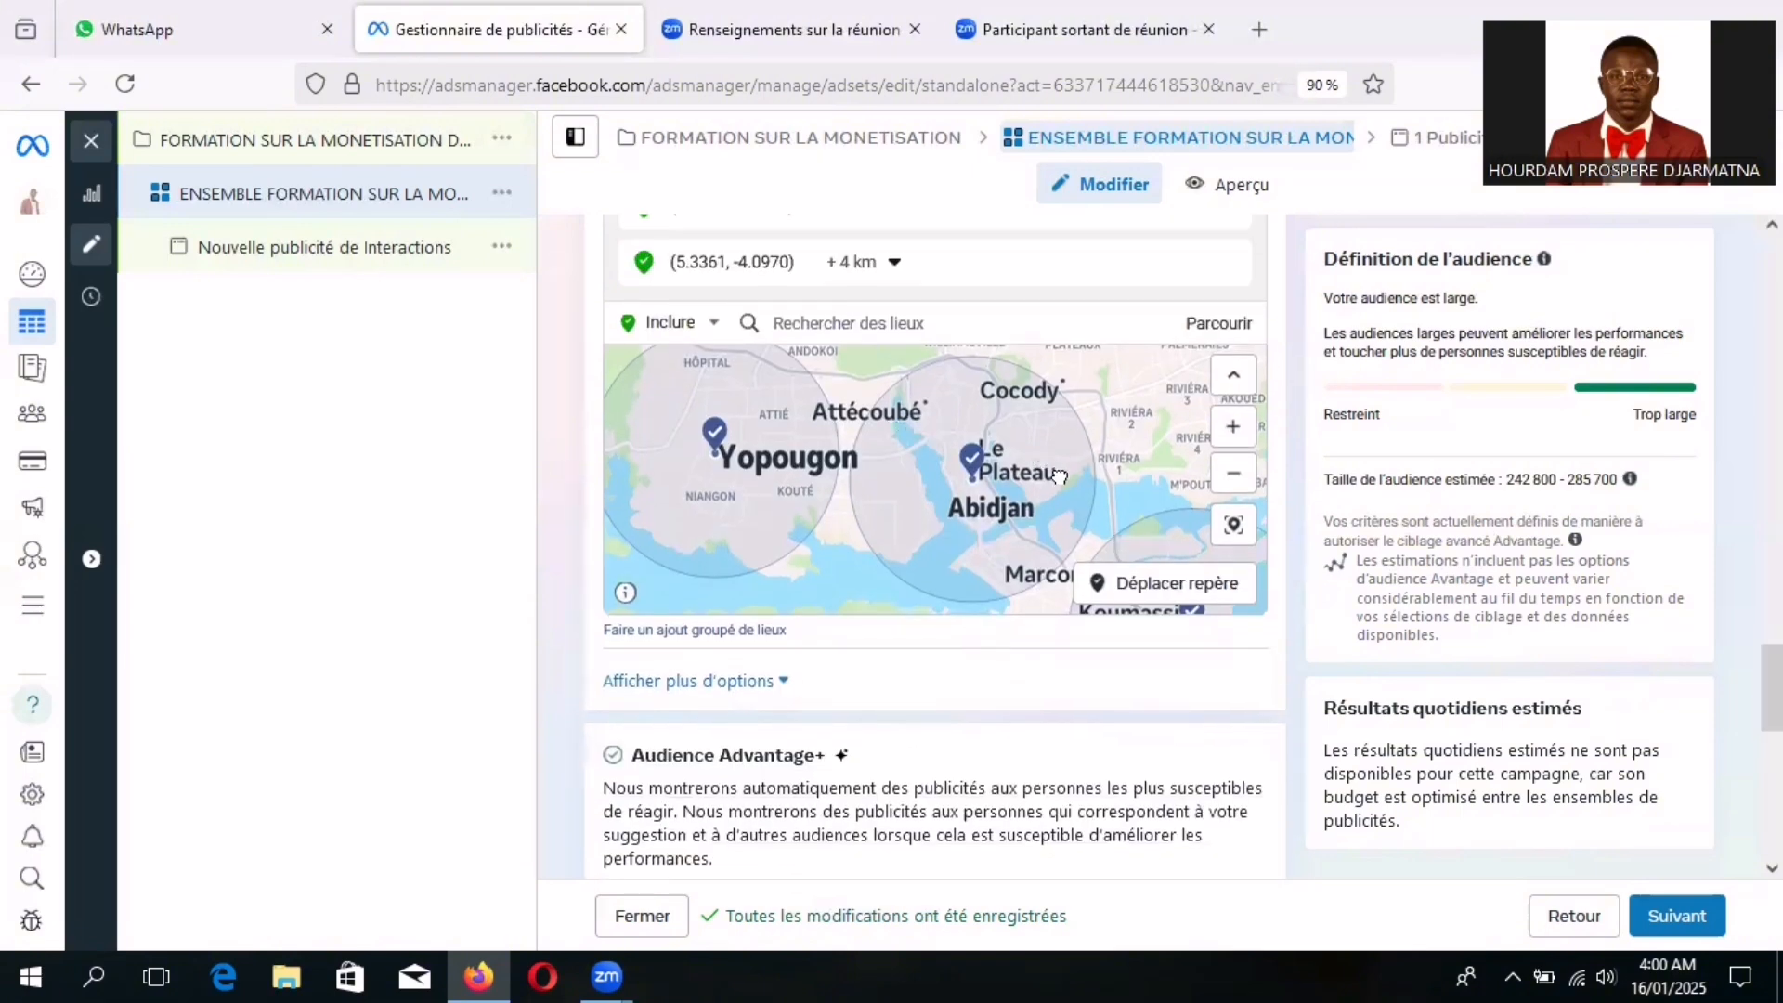
drag(734, 350, 897, 394)
drag(790, 417, 835, 524)
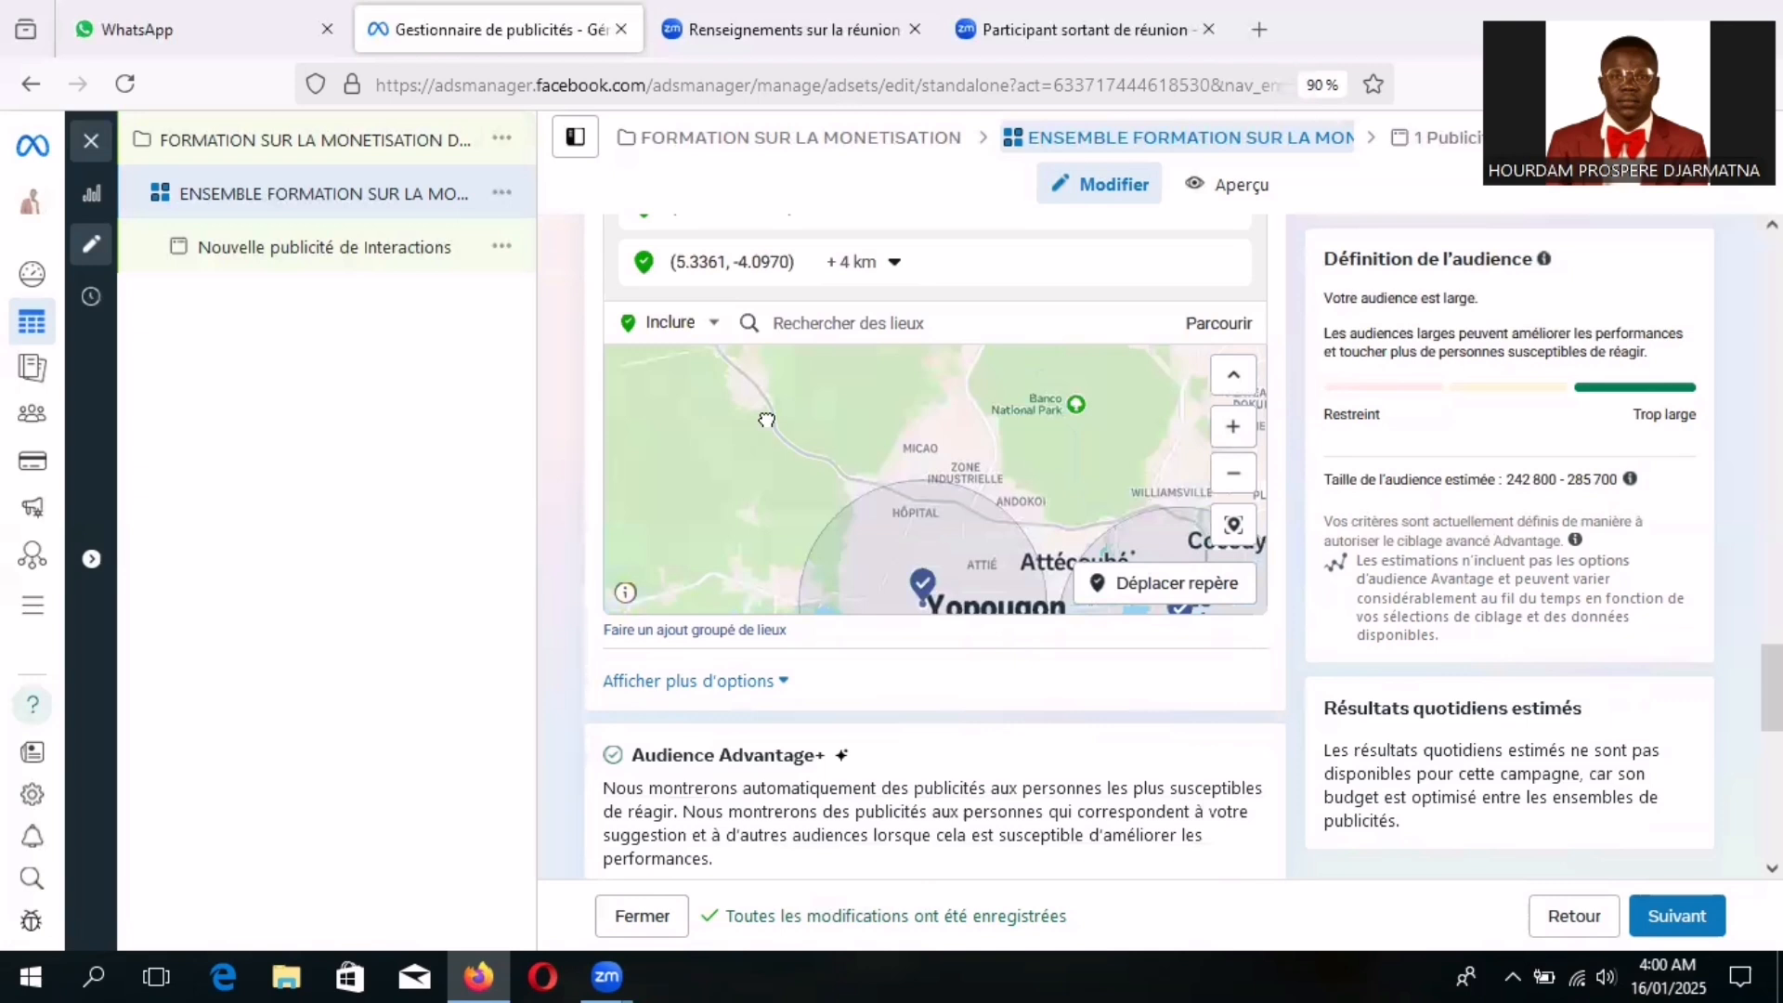
drag(1040, 520, 815, 409)
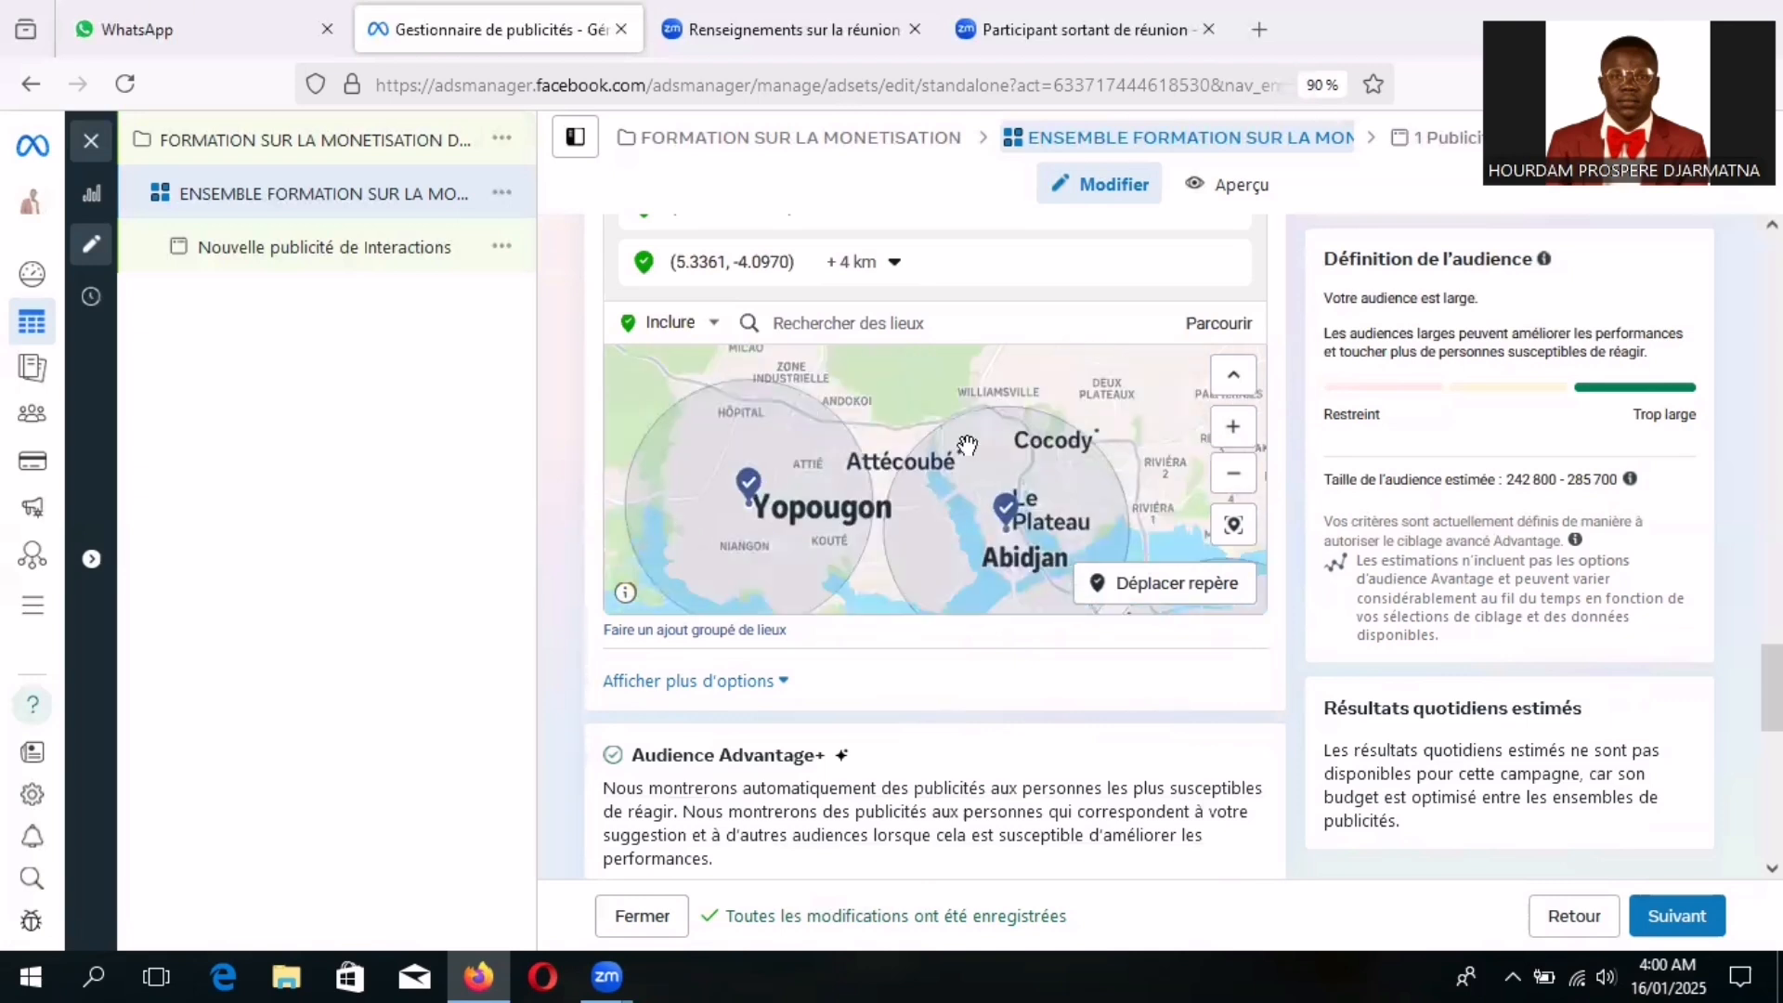
drag(1031, 517, 796, 402)
drag(994, 474, 1015, 430)
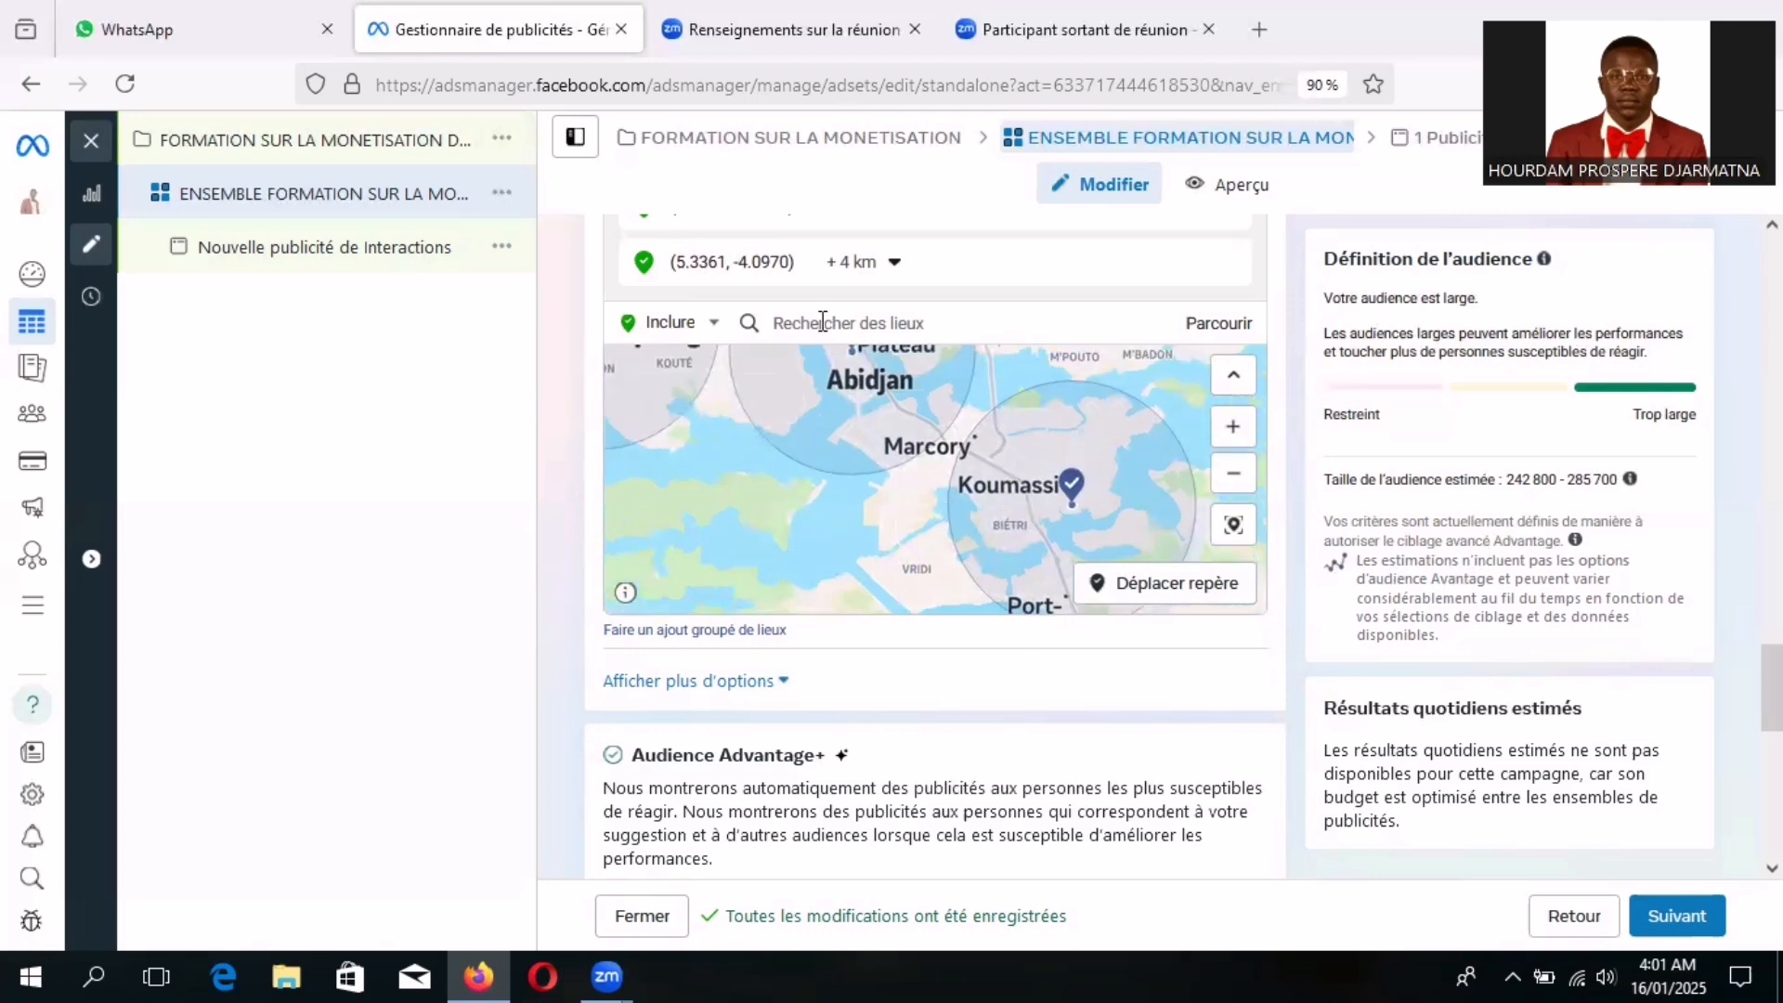
mouse_move(1189, 267)
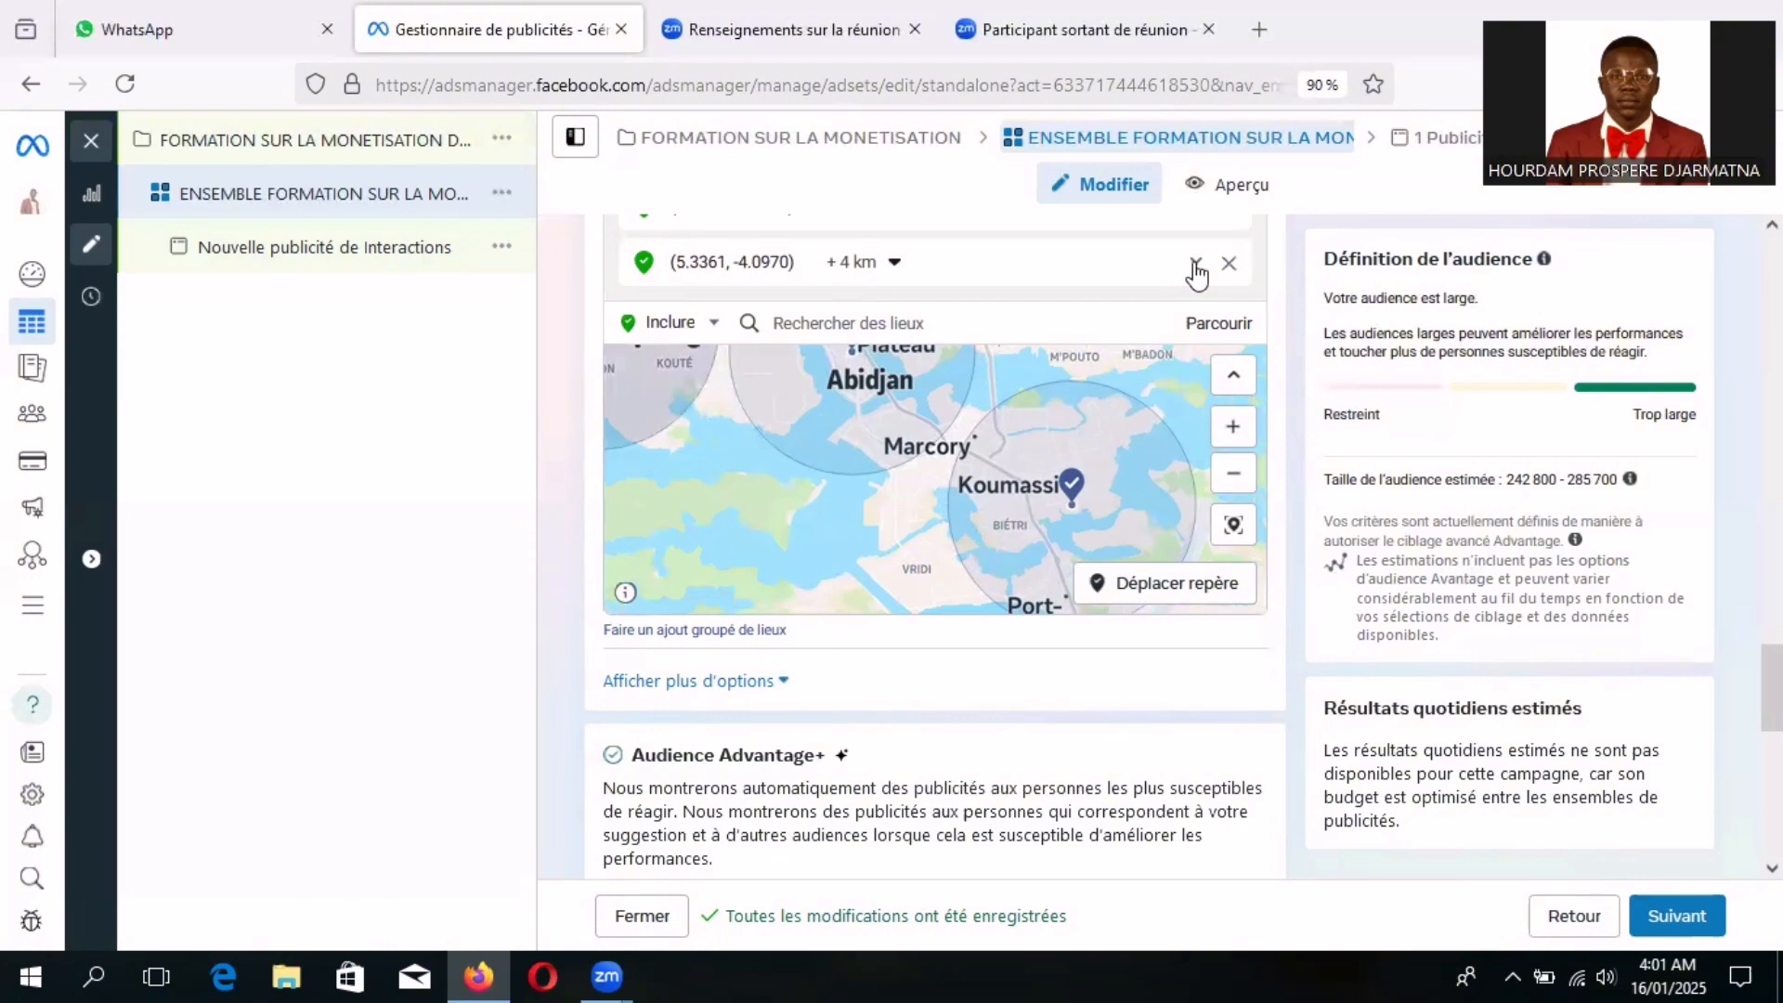
click(1195, 267)
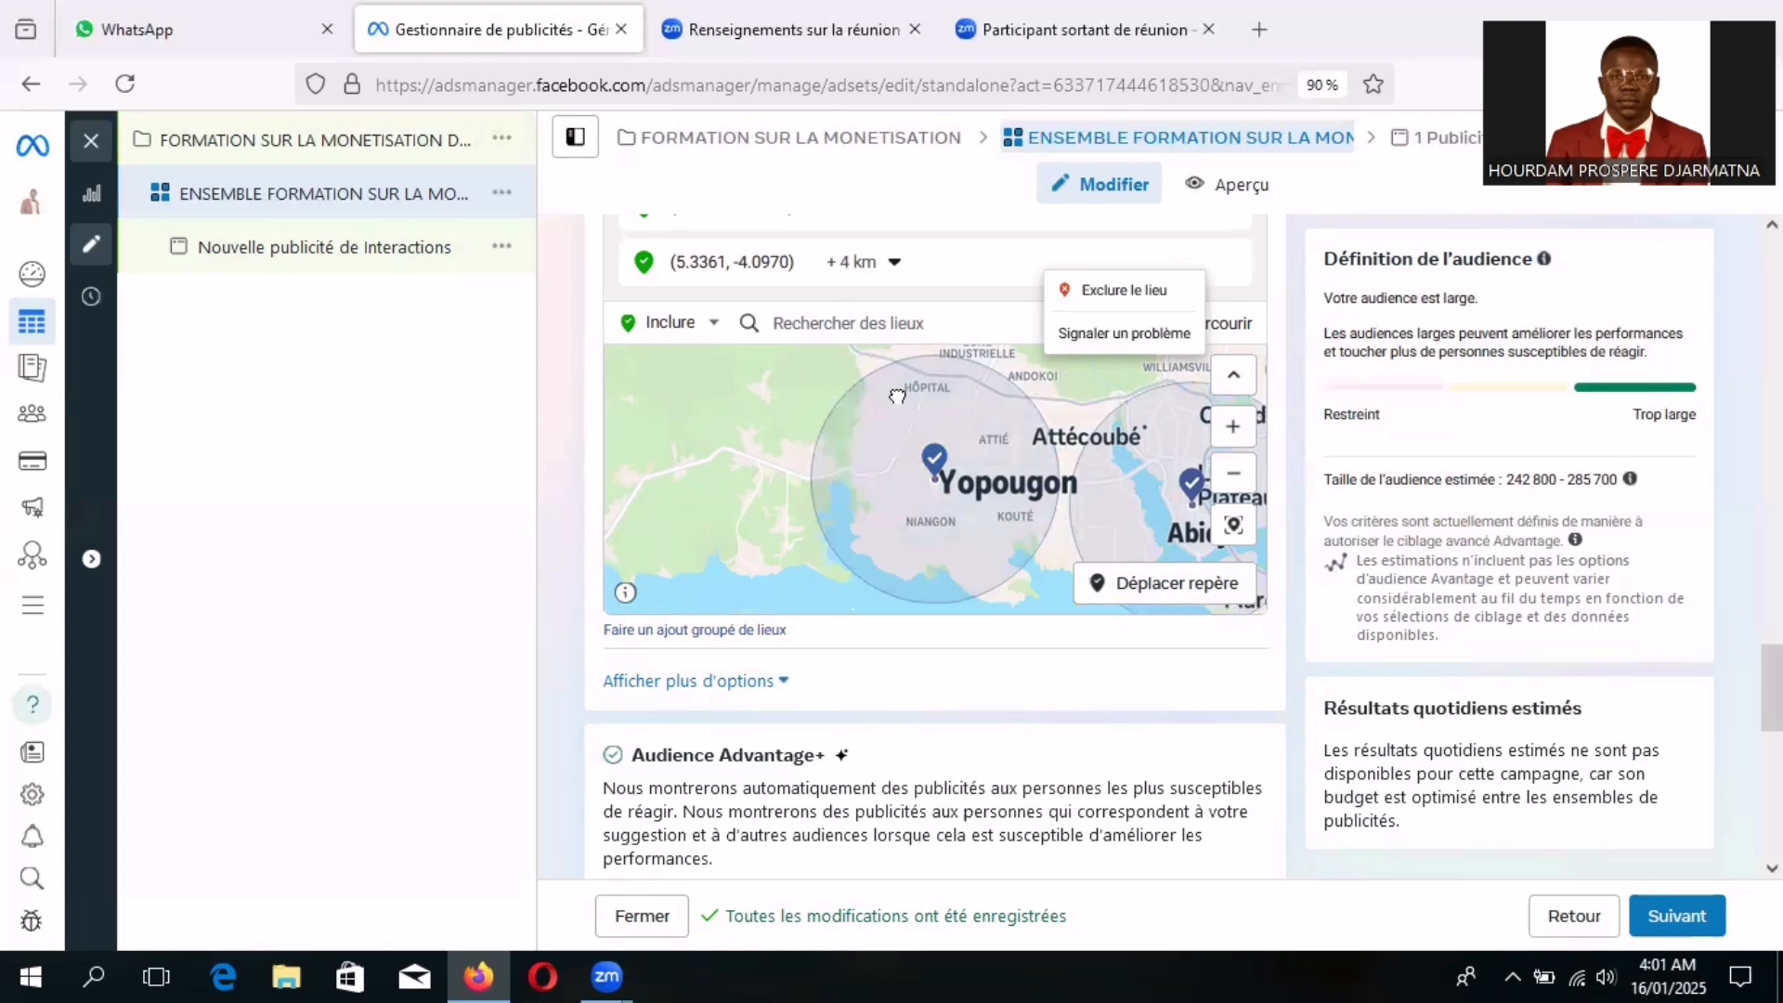
drag(898, 397, 770, 389)
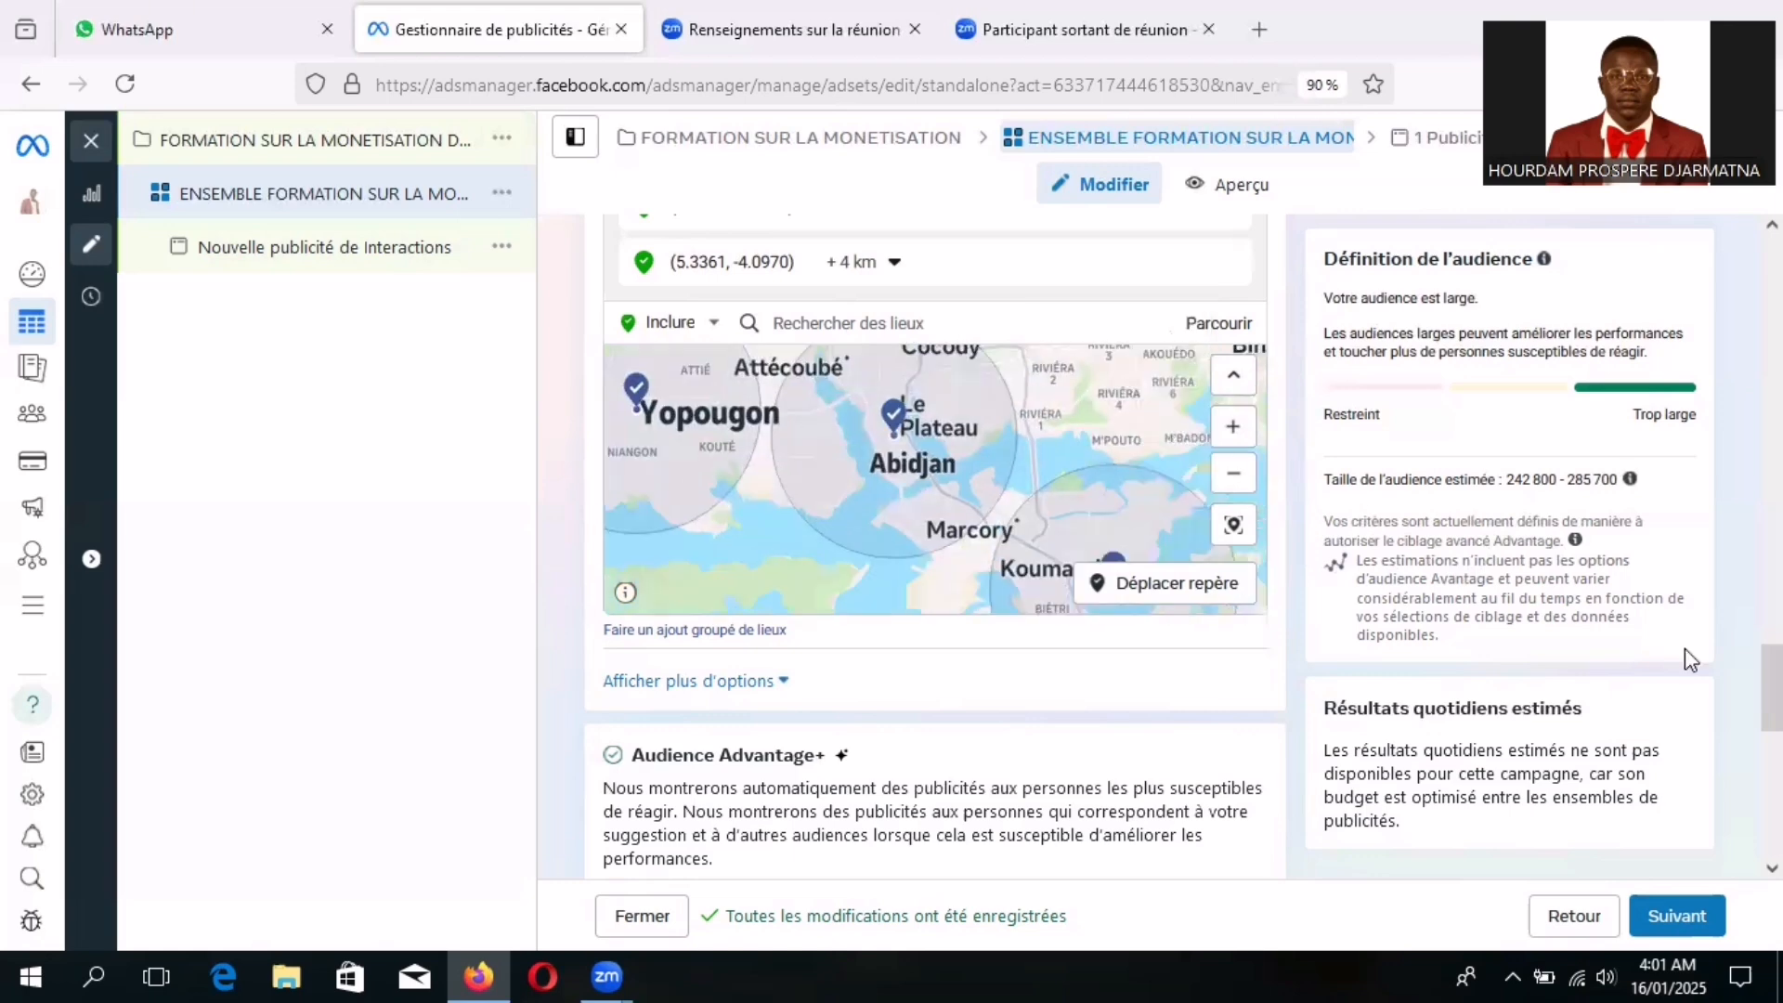
- Save the configured locations, age range and gender as a reusable audience under the prefilled name
scroll(933, 548, down, 2)
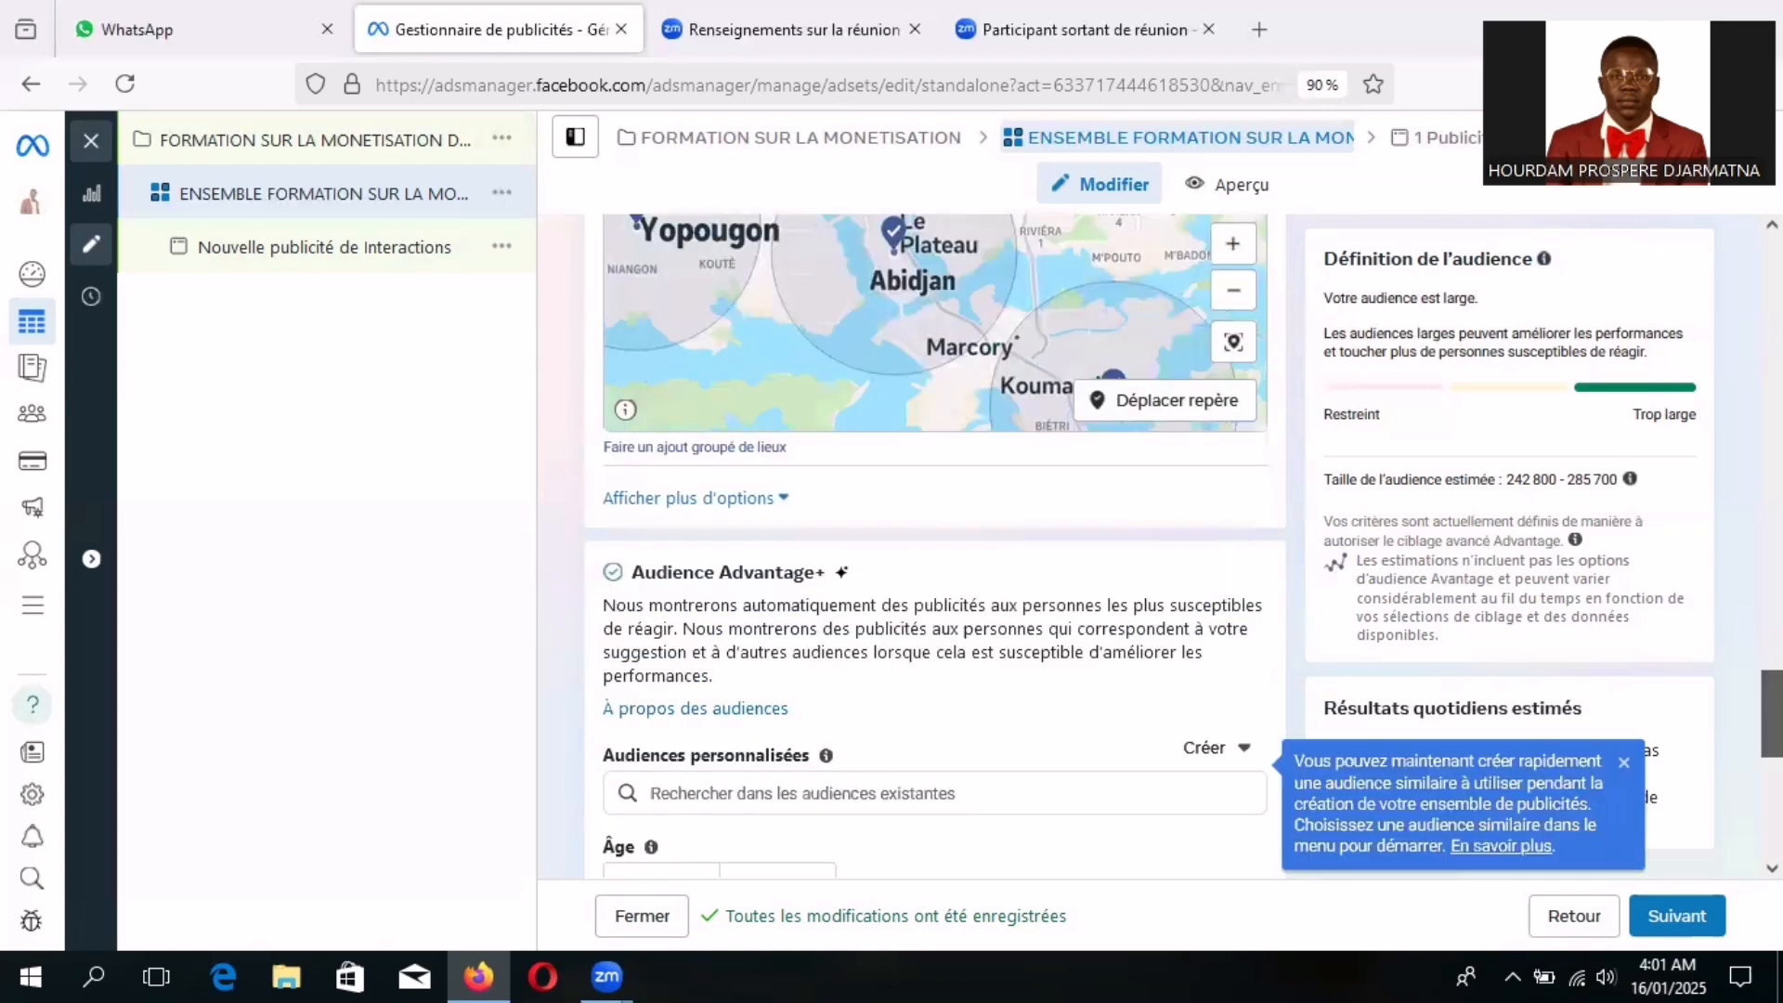
drag(1771, 713, 1772, 764)
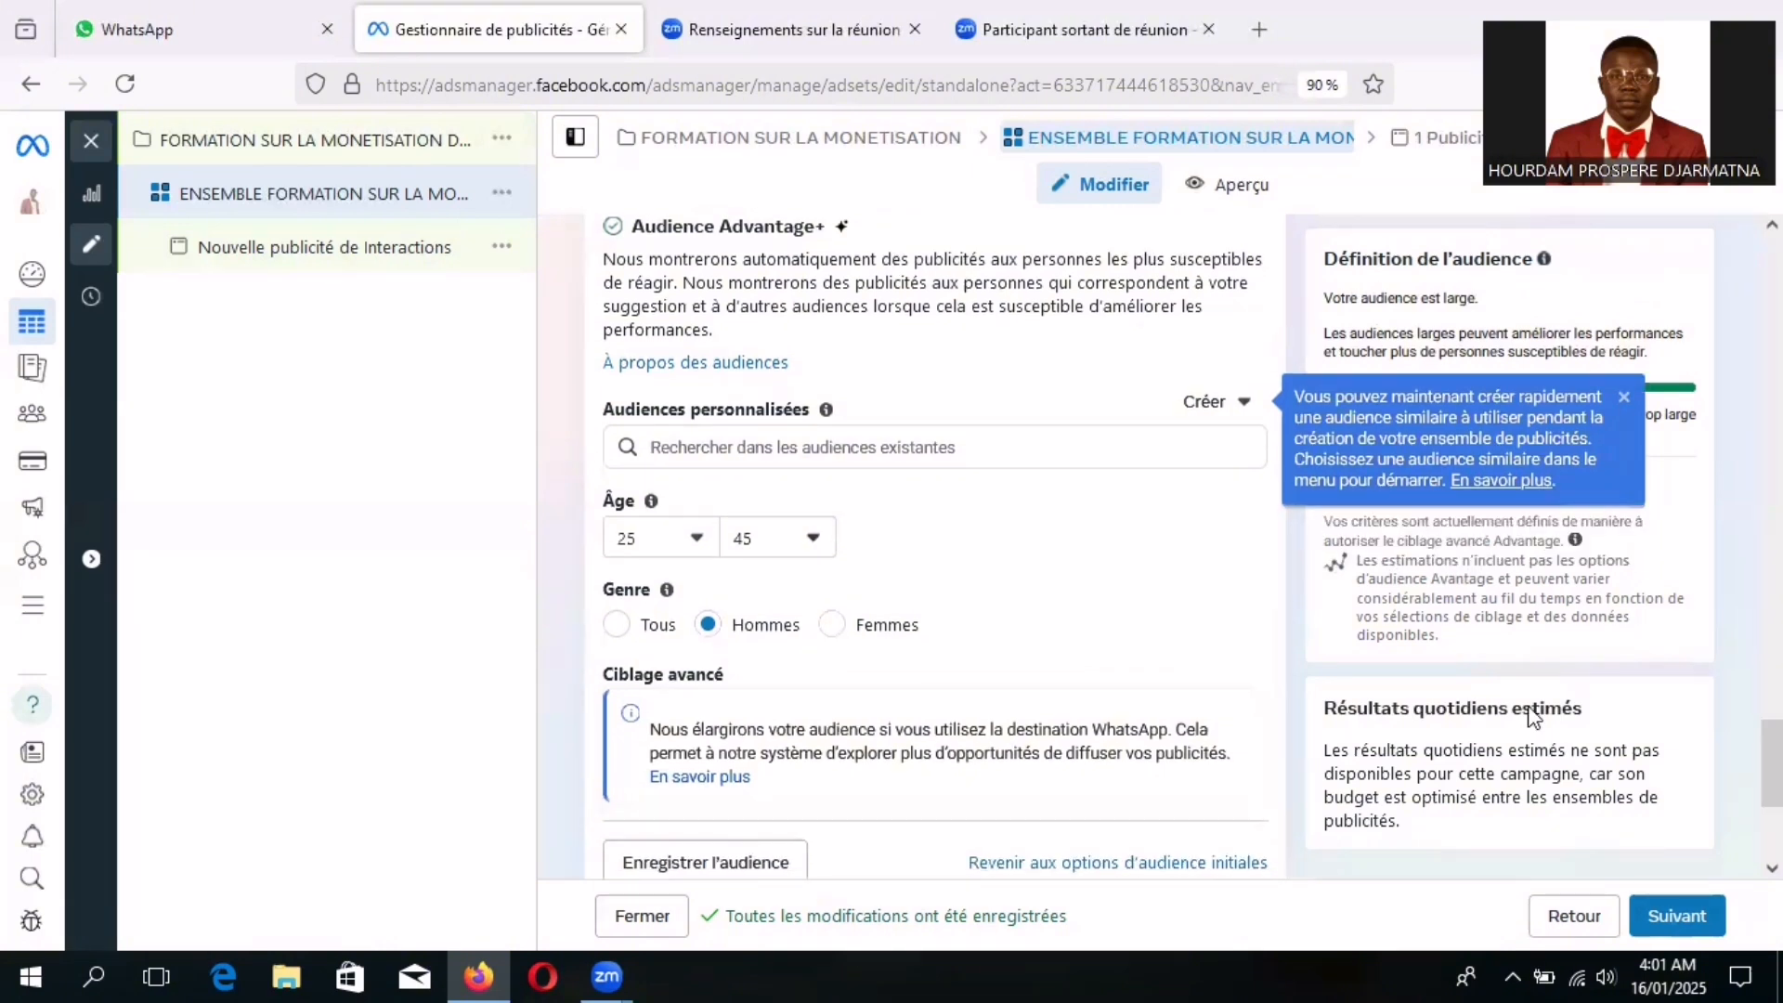
scroll(1535, 719, down, 2)
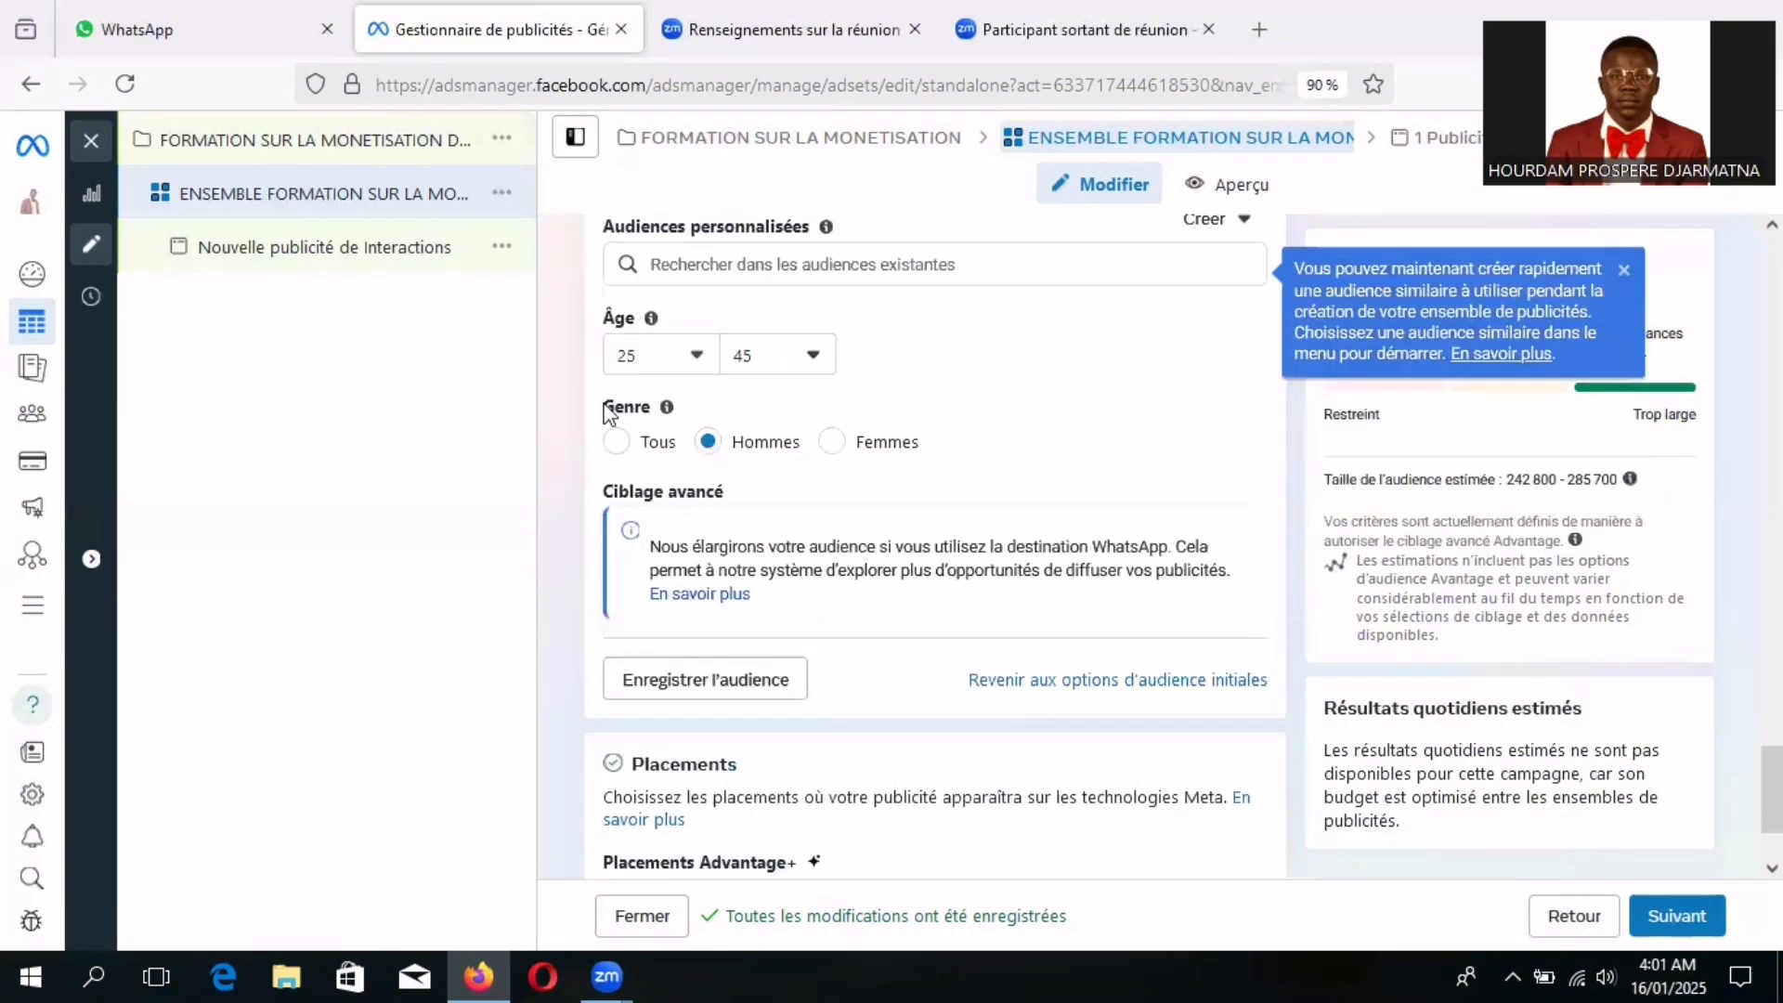
click(708, 685)
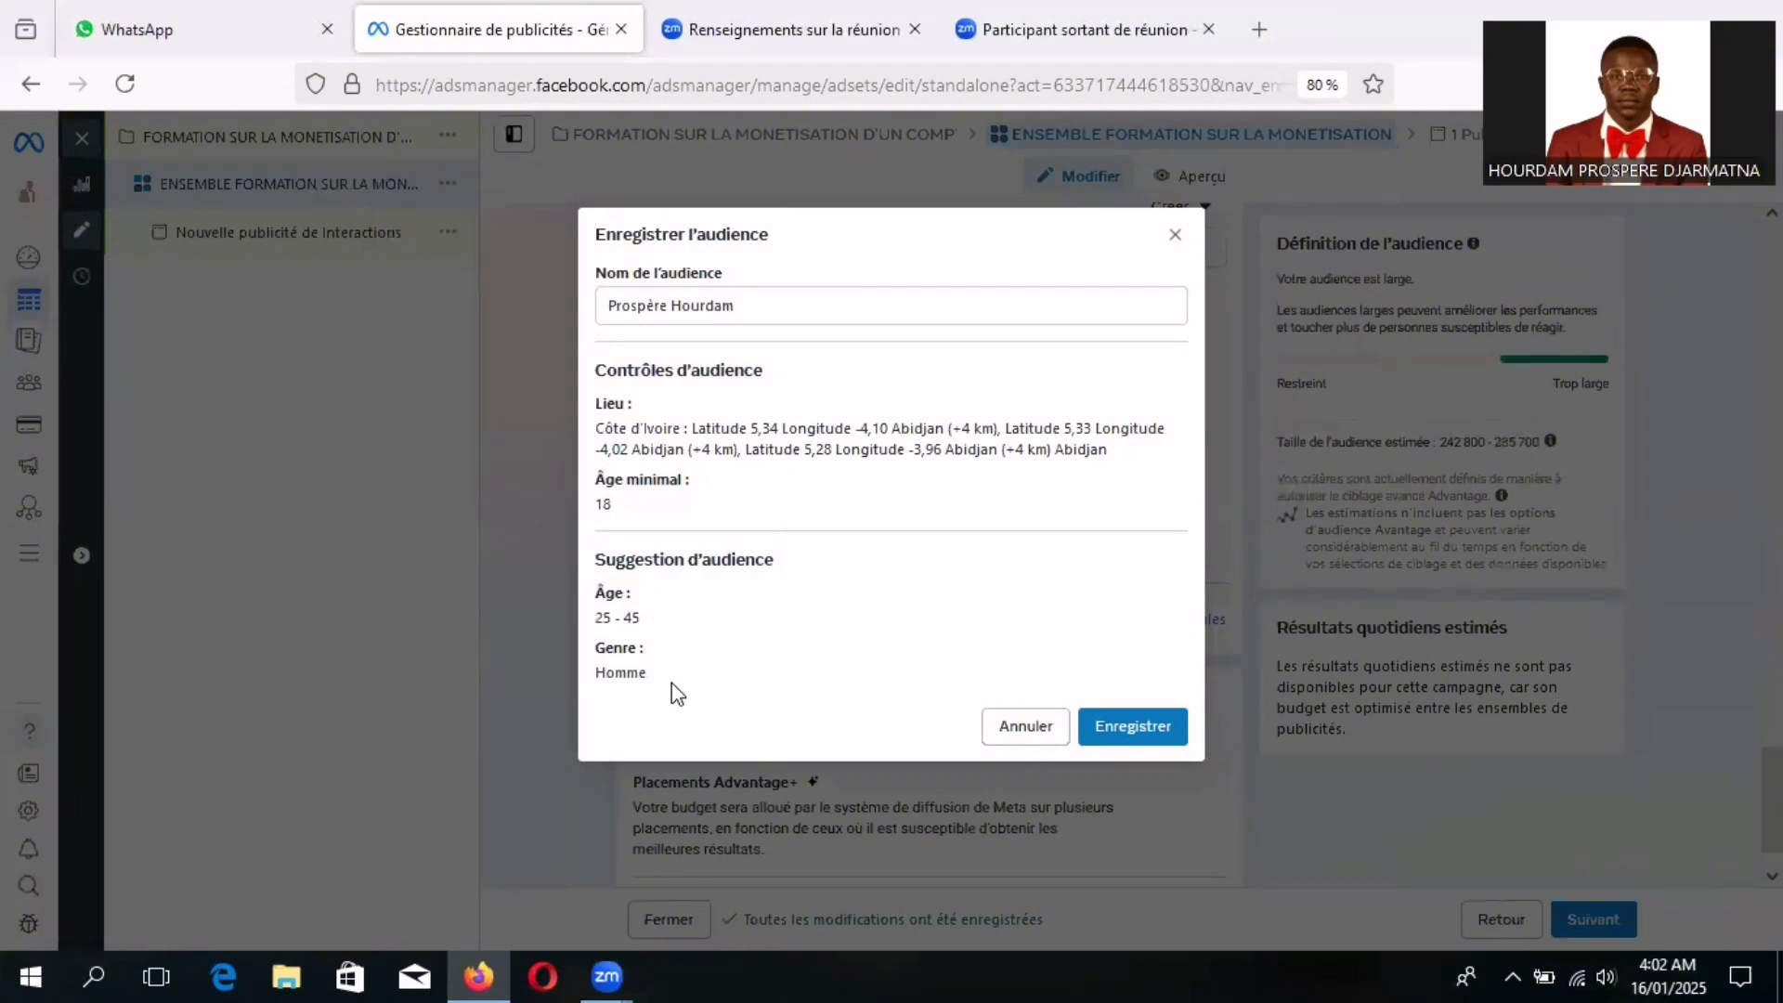
click(1133, 726)
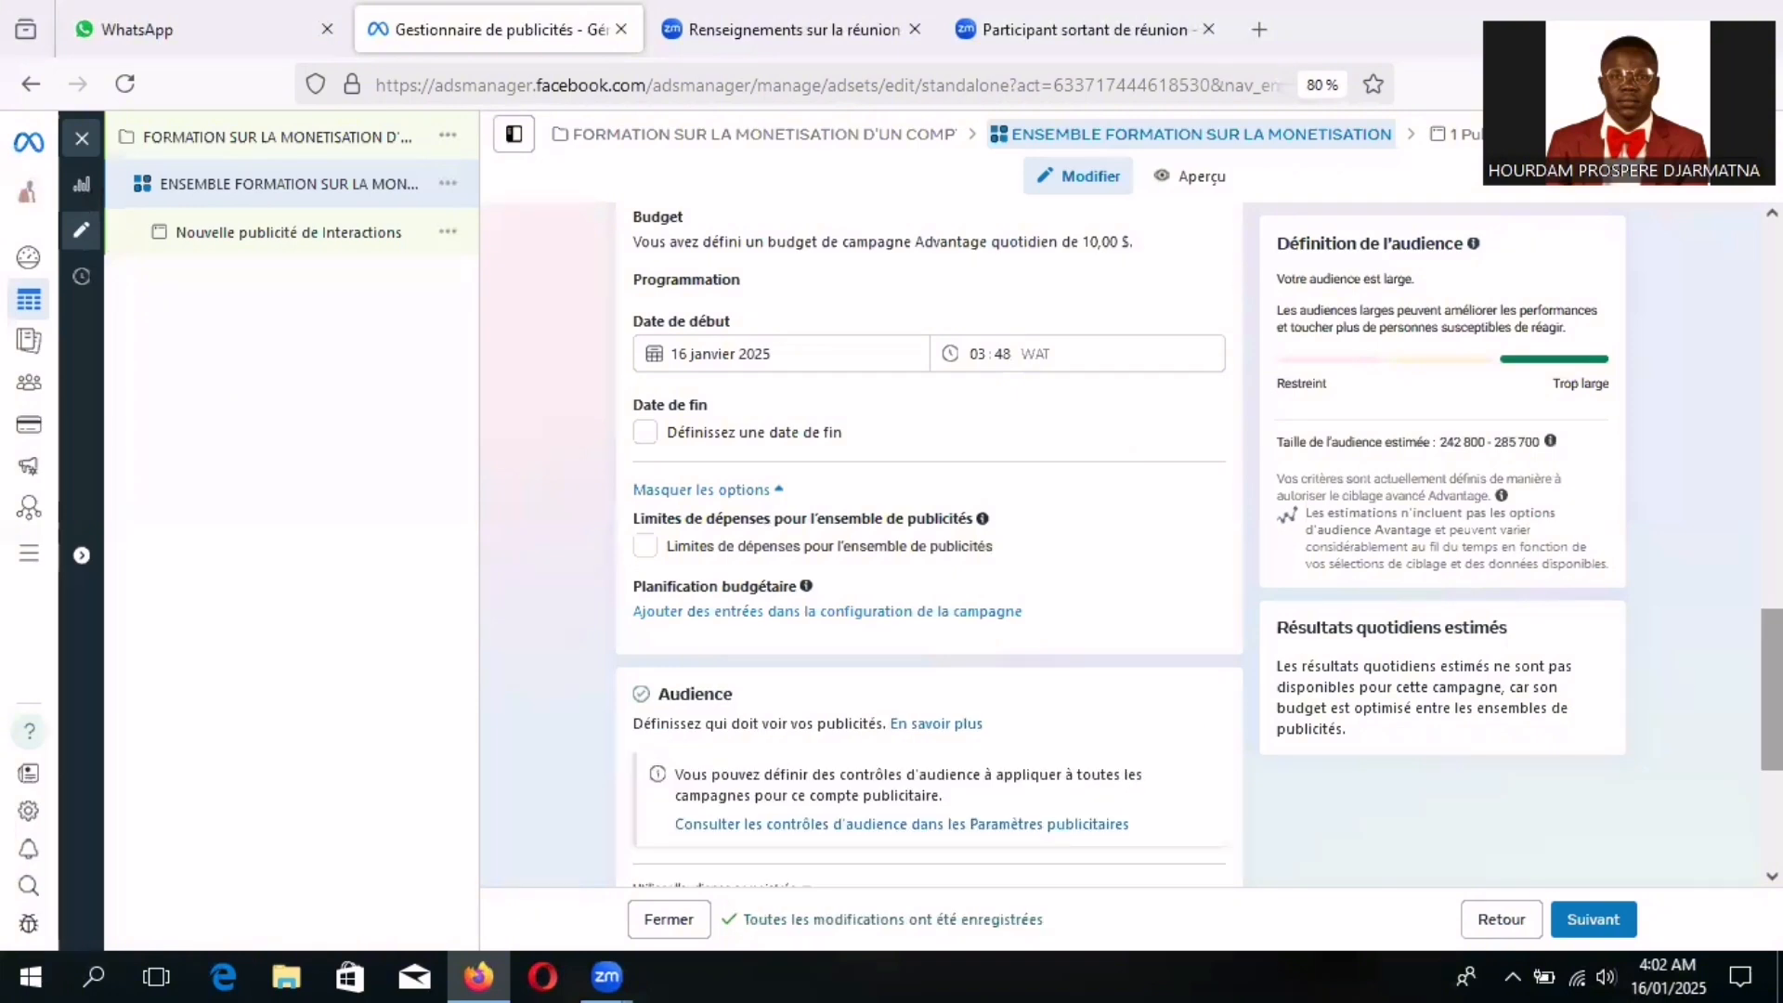
- Review the saved audience's locations, minimum age, suggested age range and gender, along with the ad set's placements
scroll(928, 546, down, 1)
scroll(929, 546, down, 3)
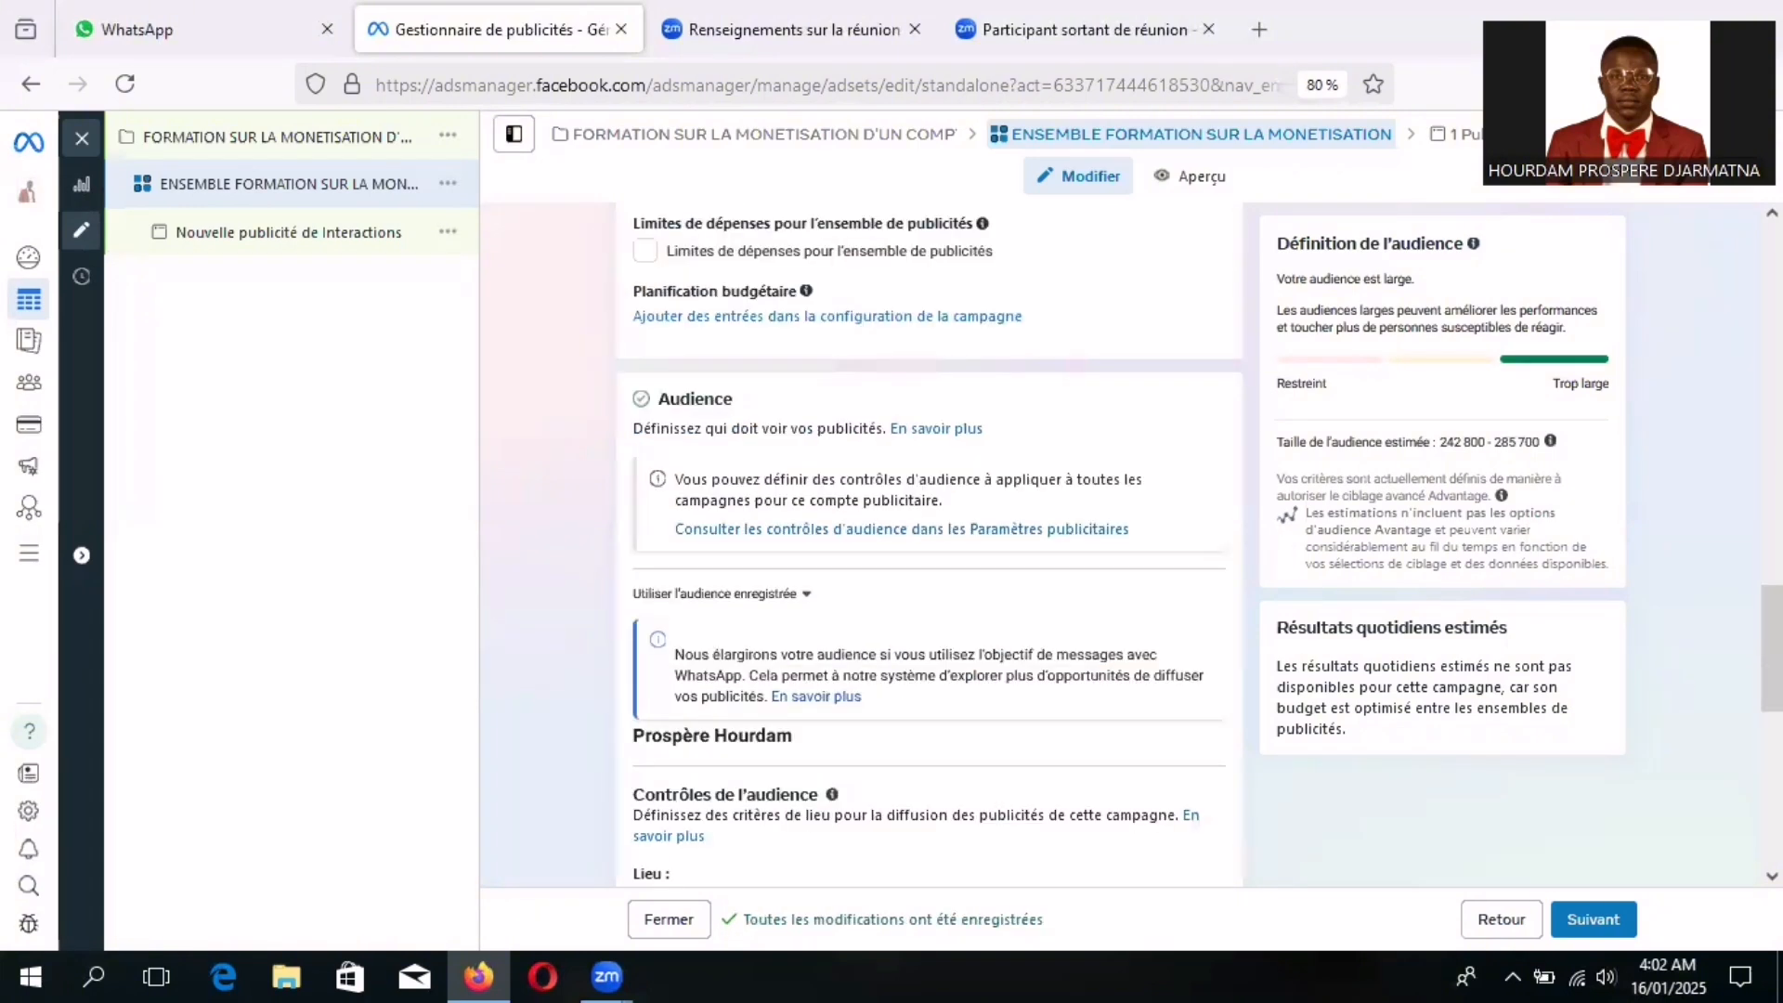
scroll(929, 546, down, 1)
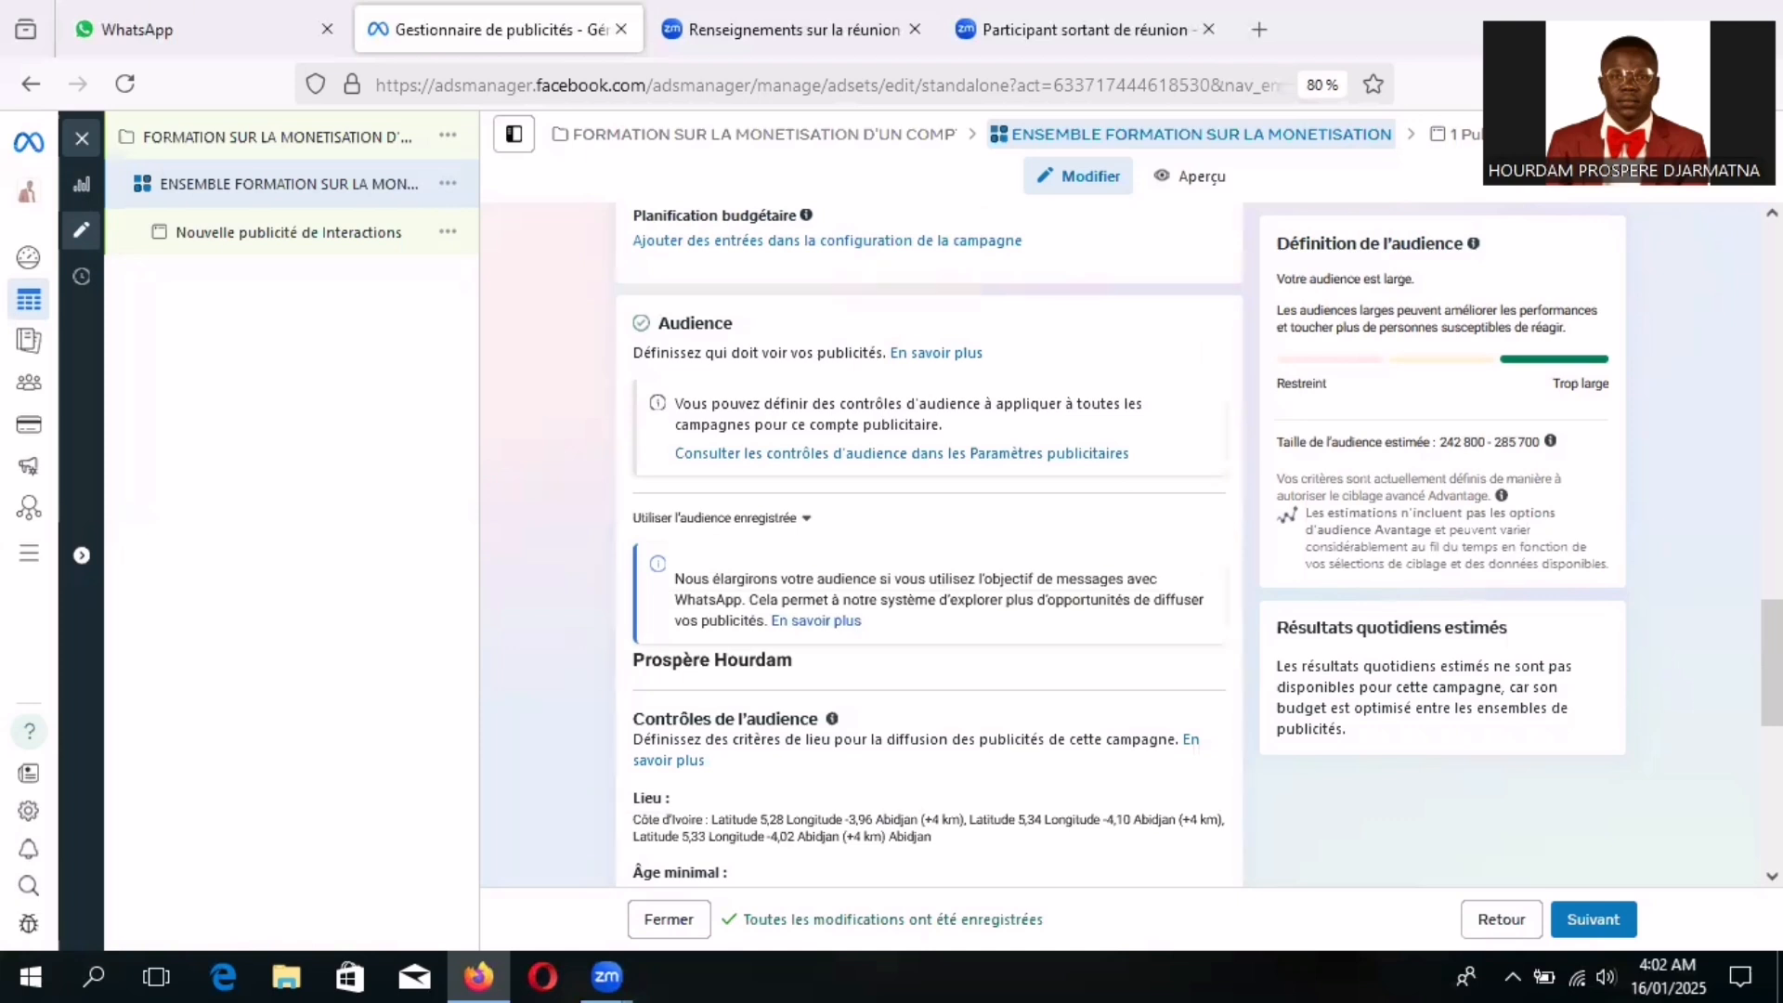
drag(1772, 662, 1772, 718)
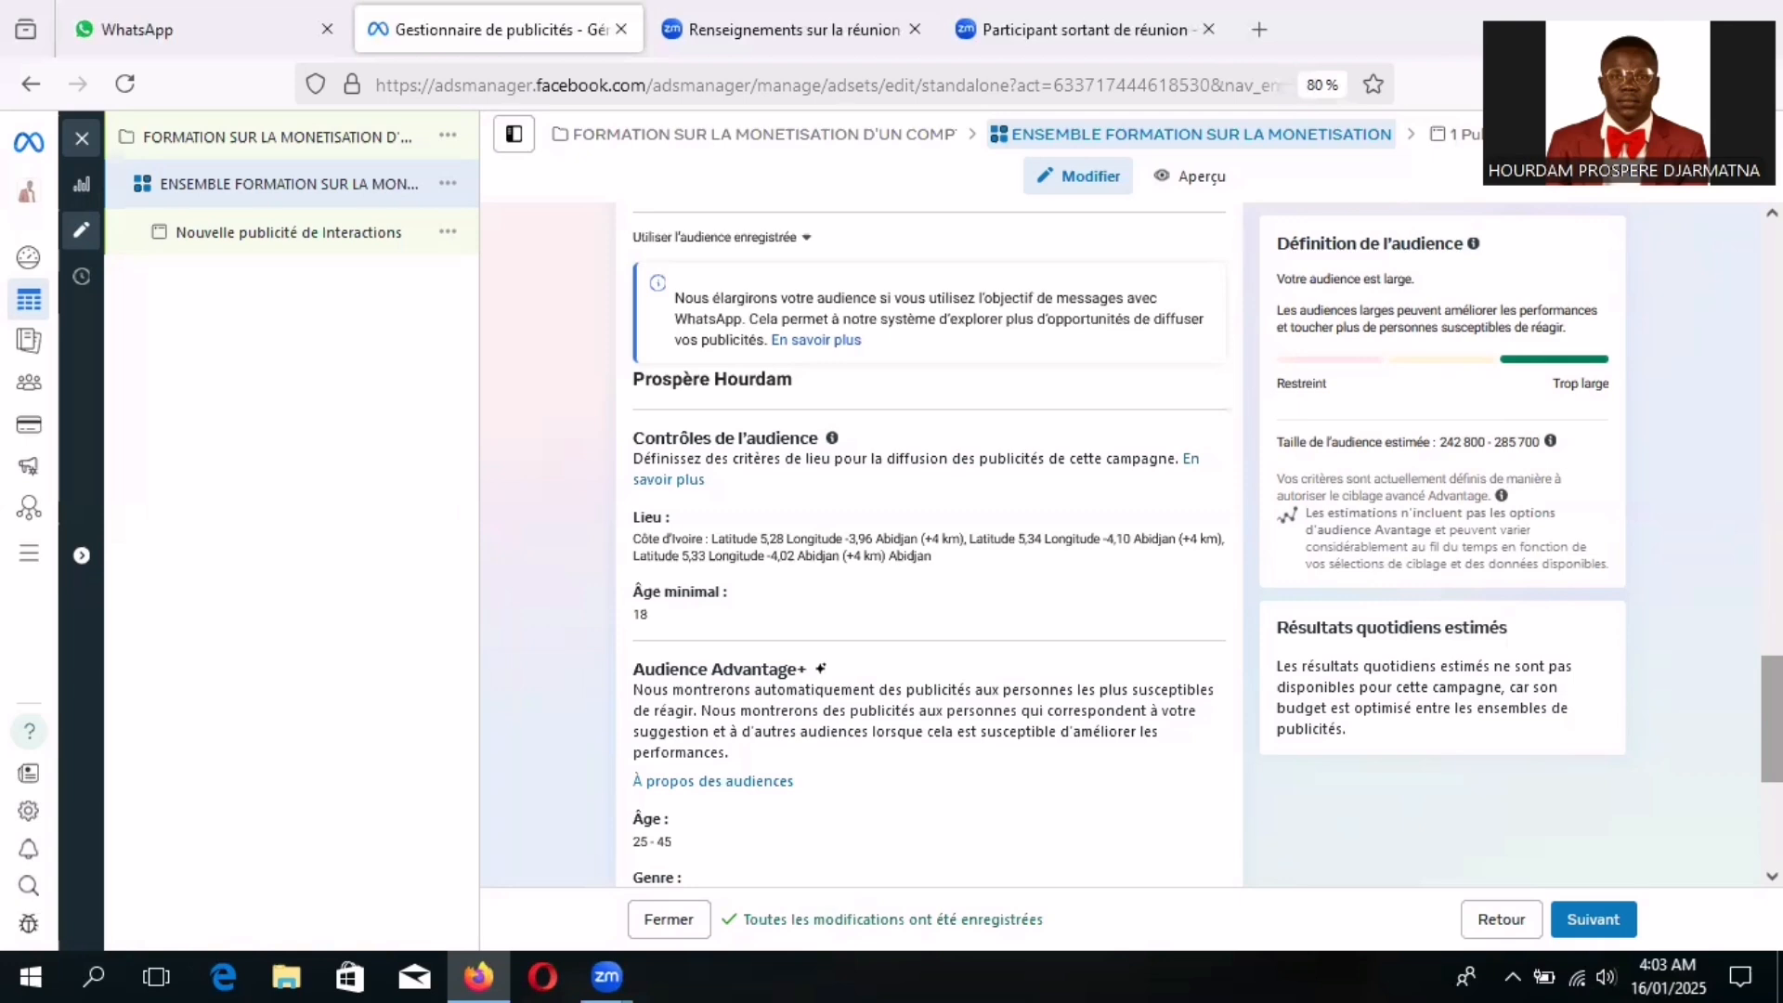
drag(1774, 708, 1773, 720)
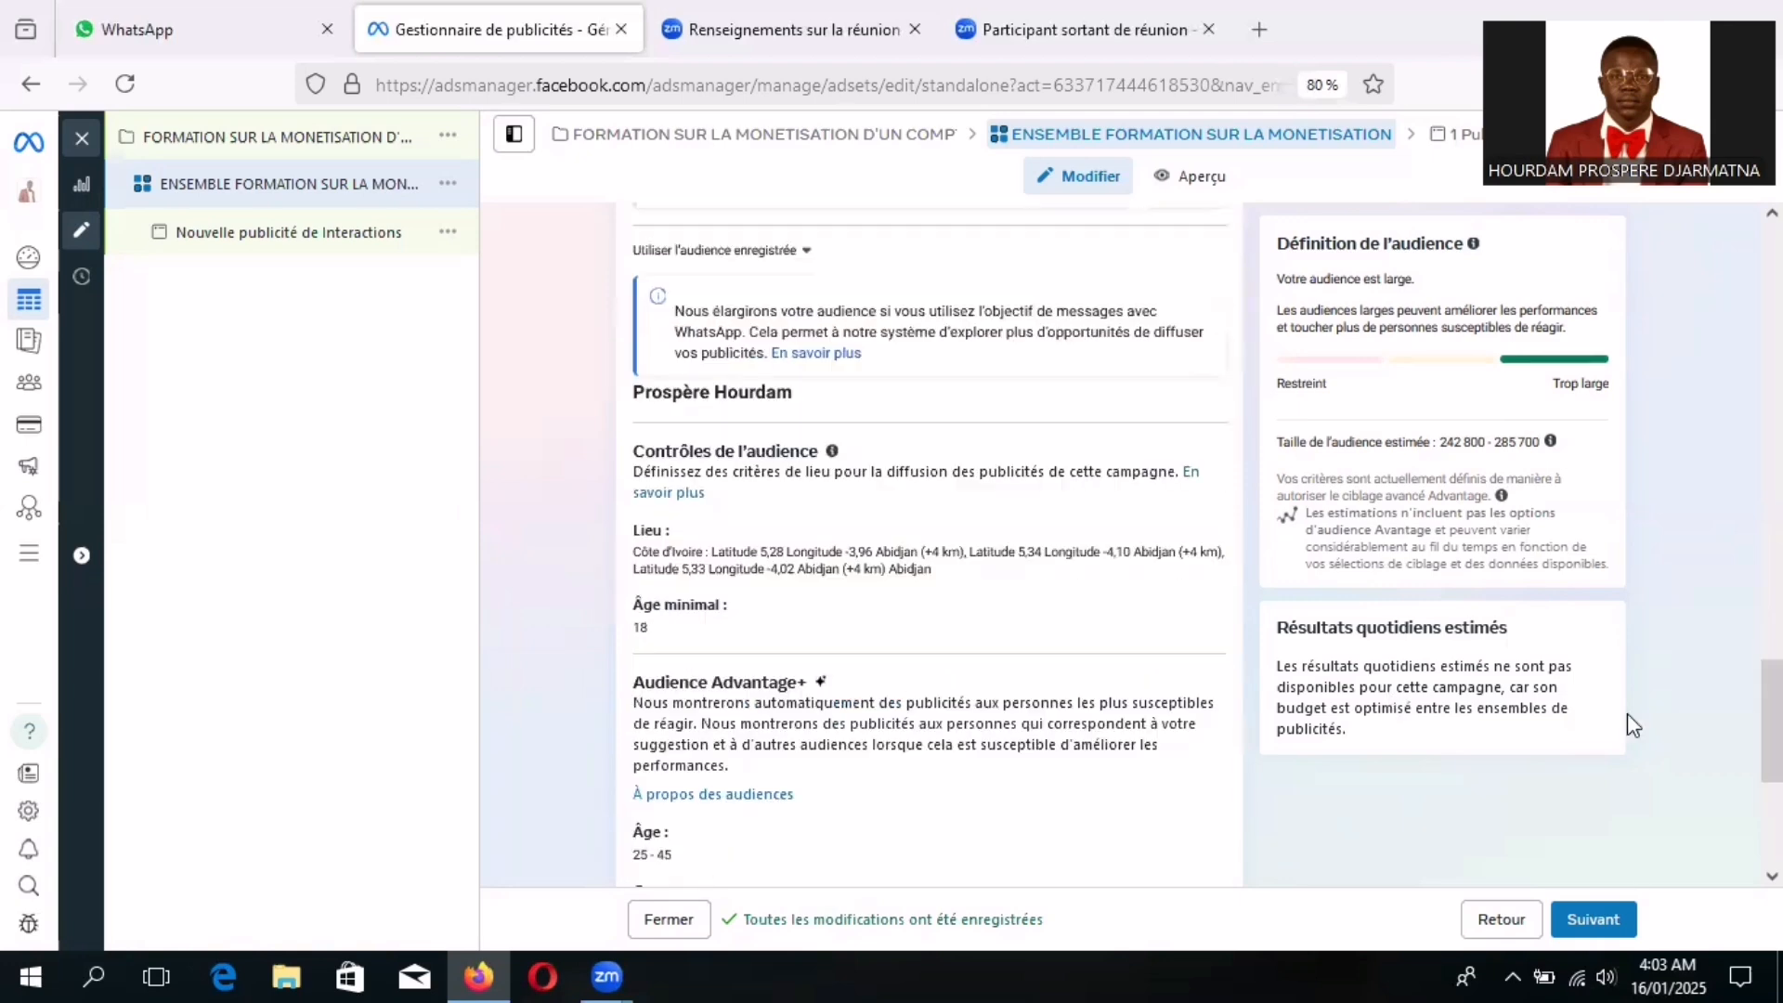
scroll(853, 639, down, 2)
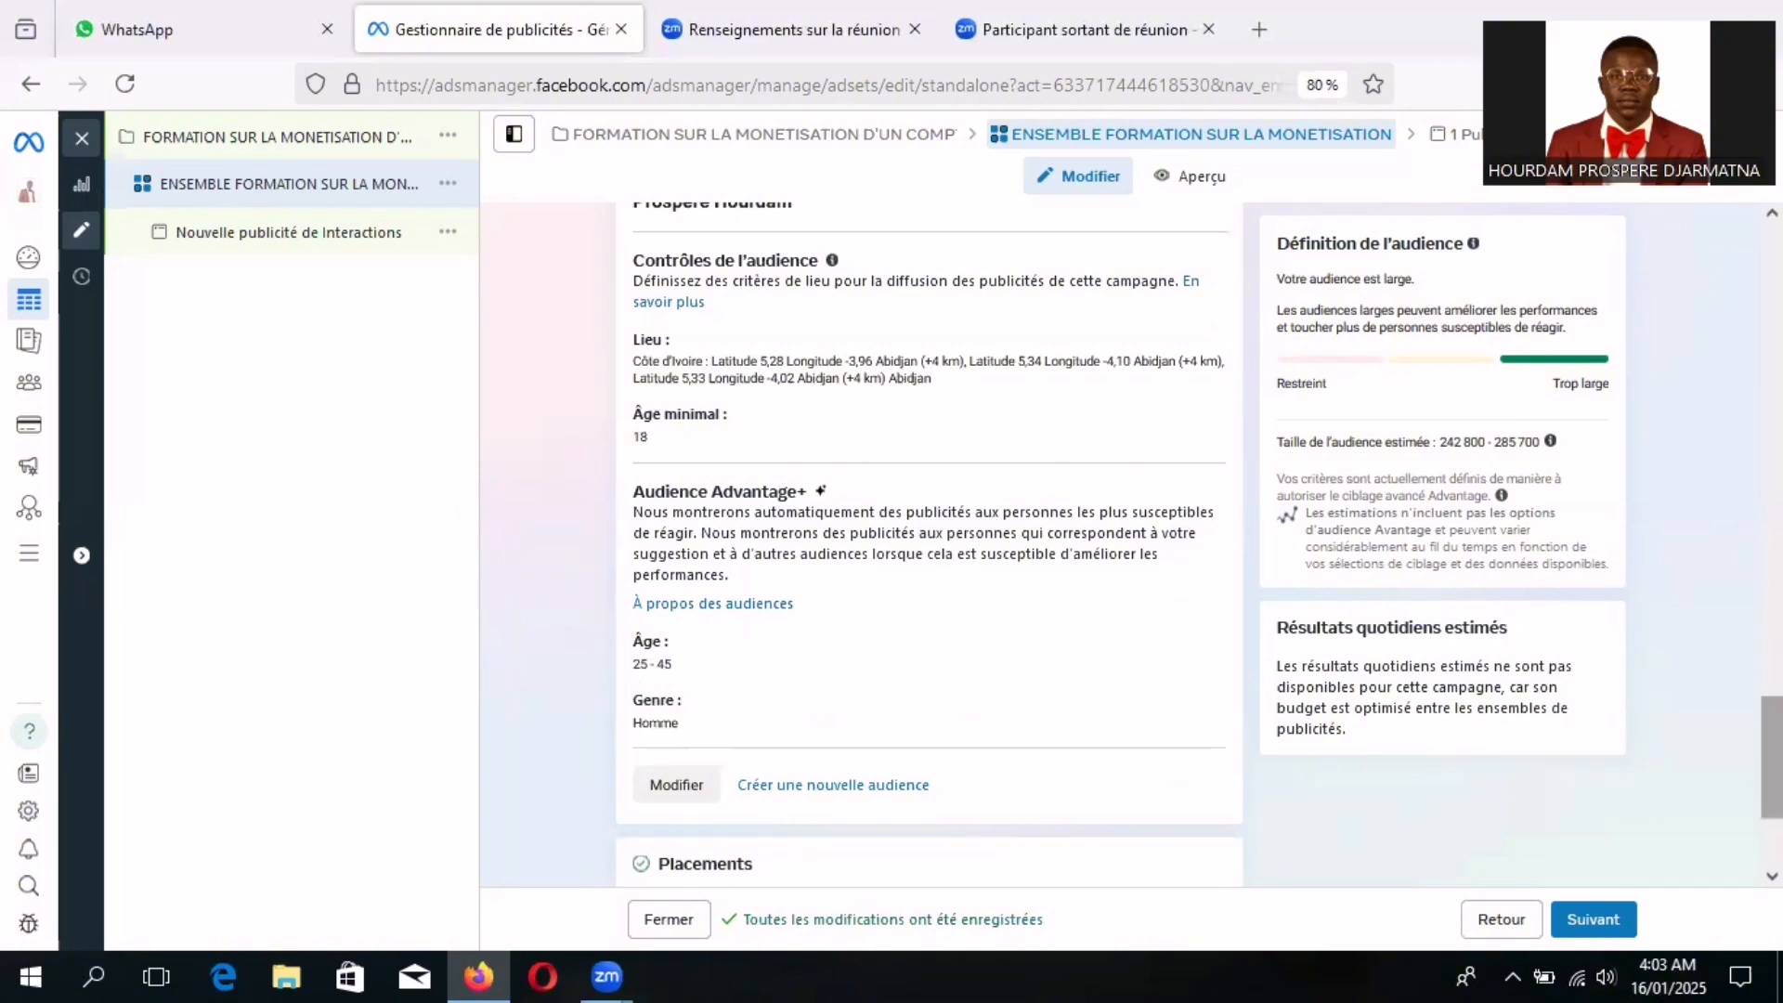
scroll(929, 539, down, 2)
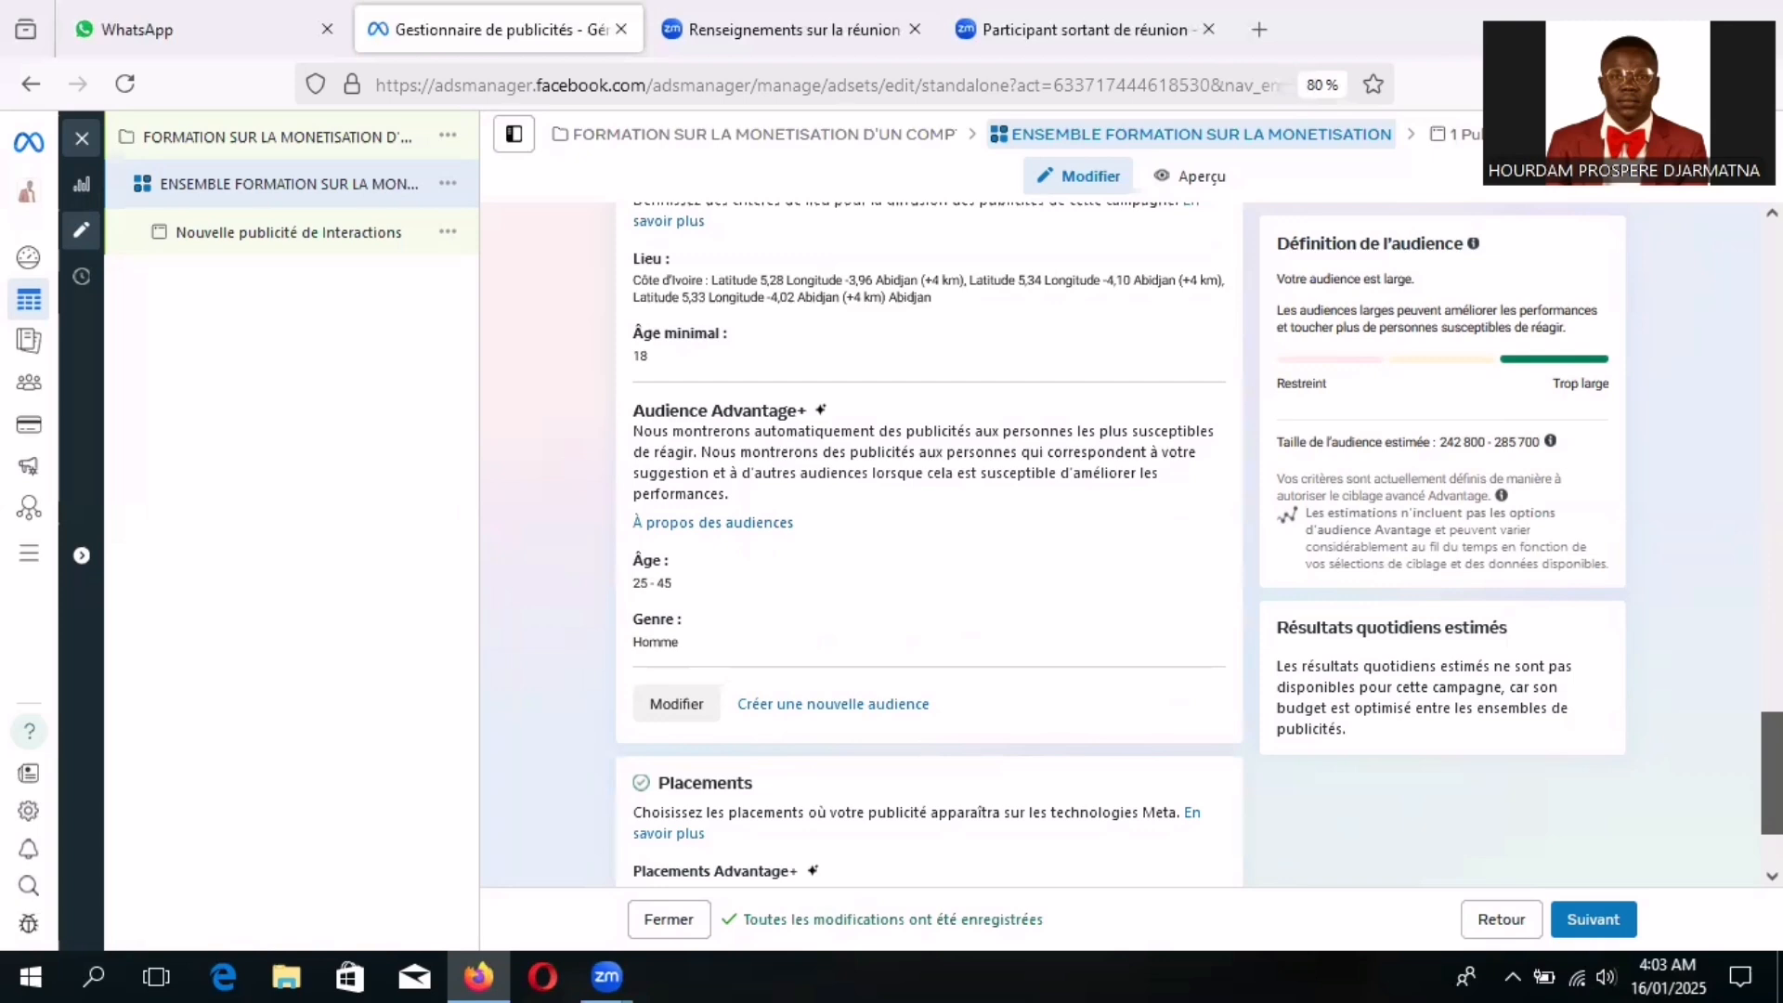
scroll(928, 539, down, 3)
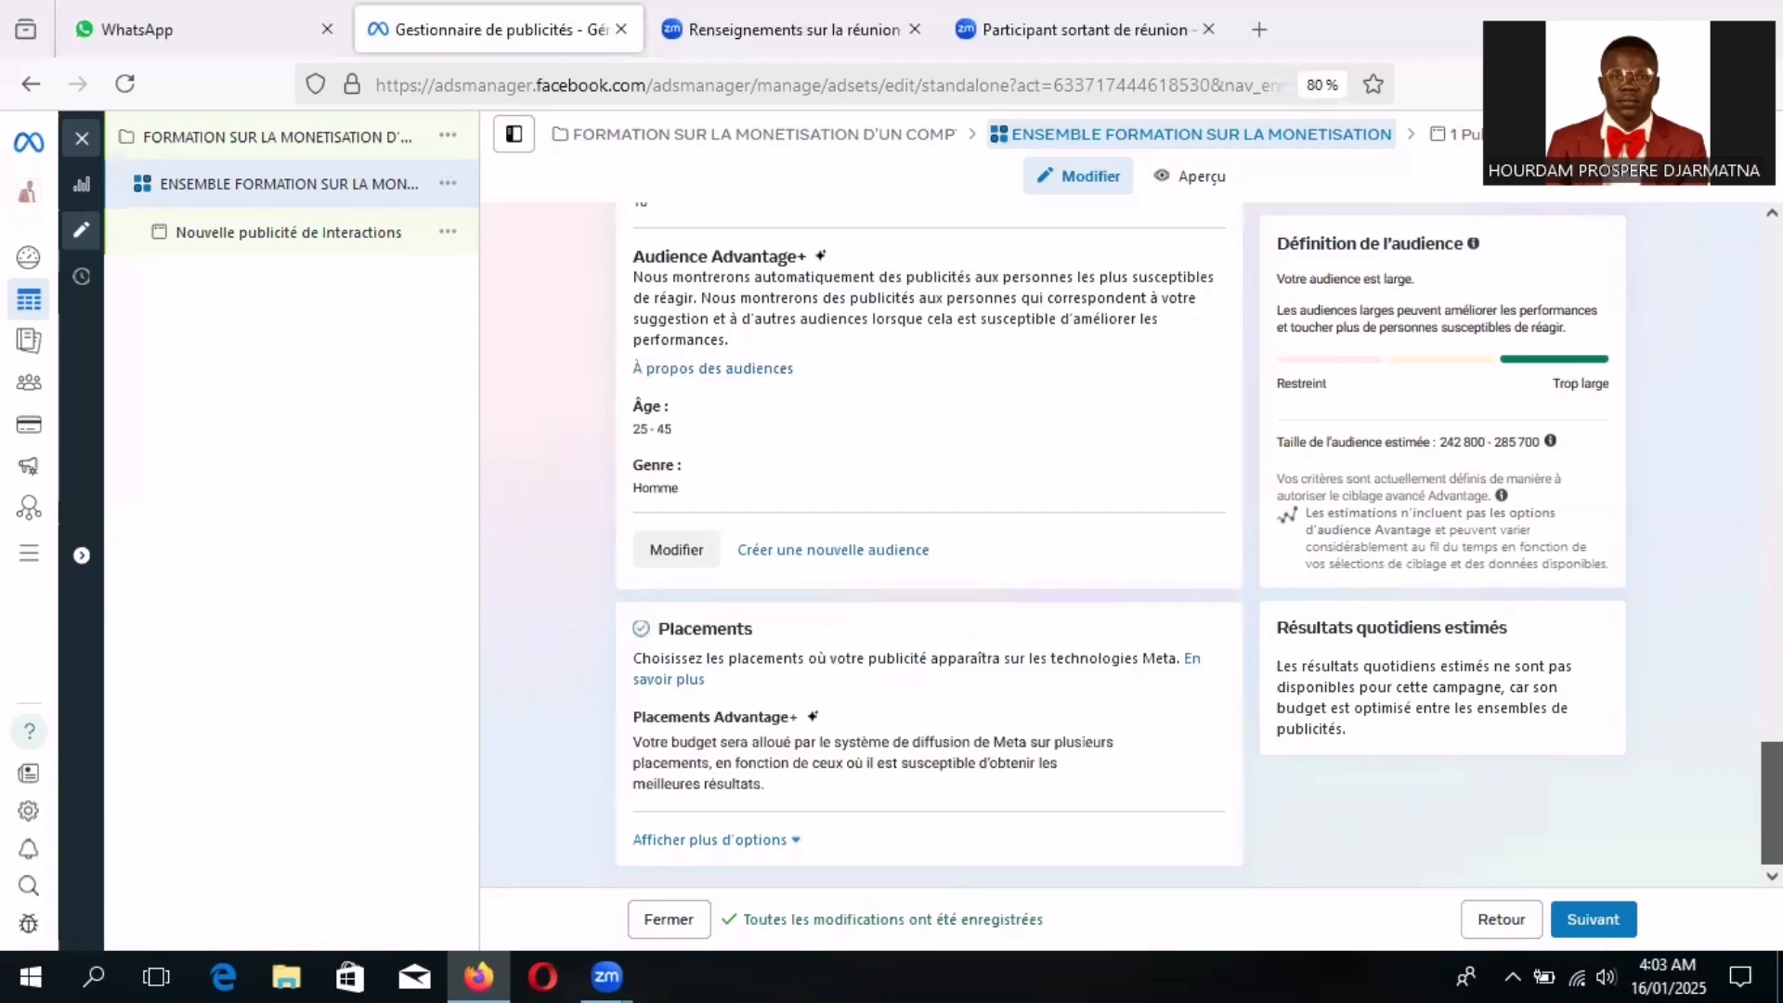
- Reset the ad set's start date to today in the budget and schedule section
scroll(1719, 599, up, 3)
scroll(1696, 460, up, 5)
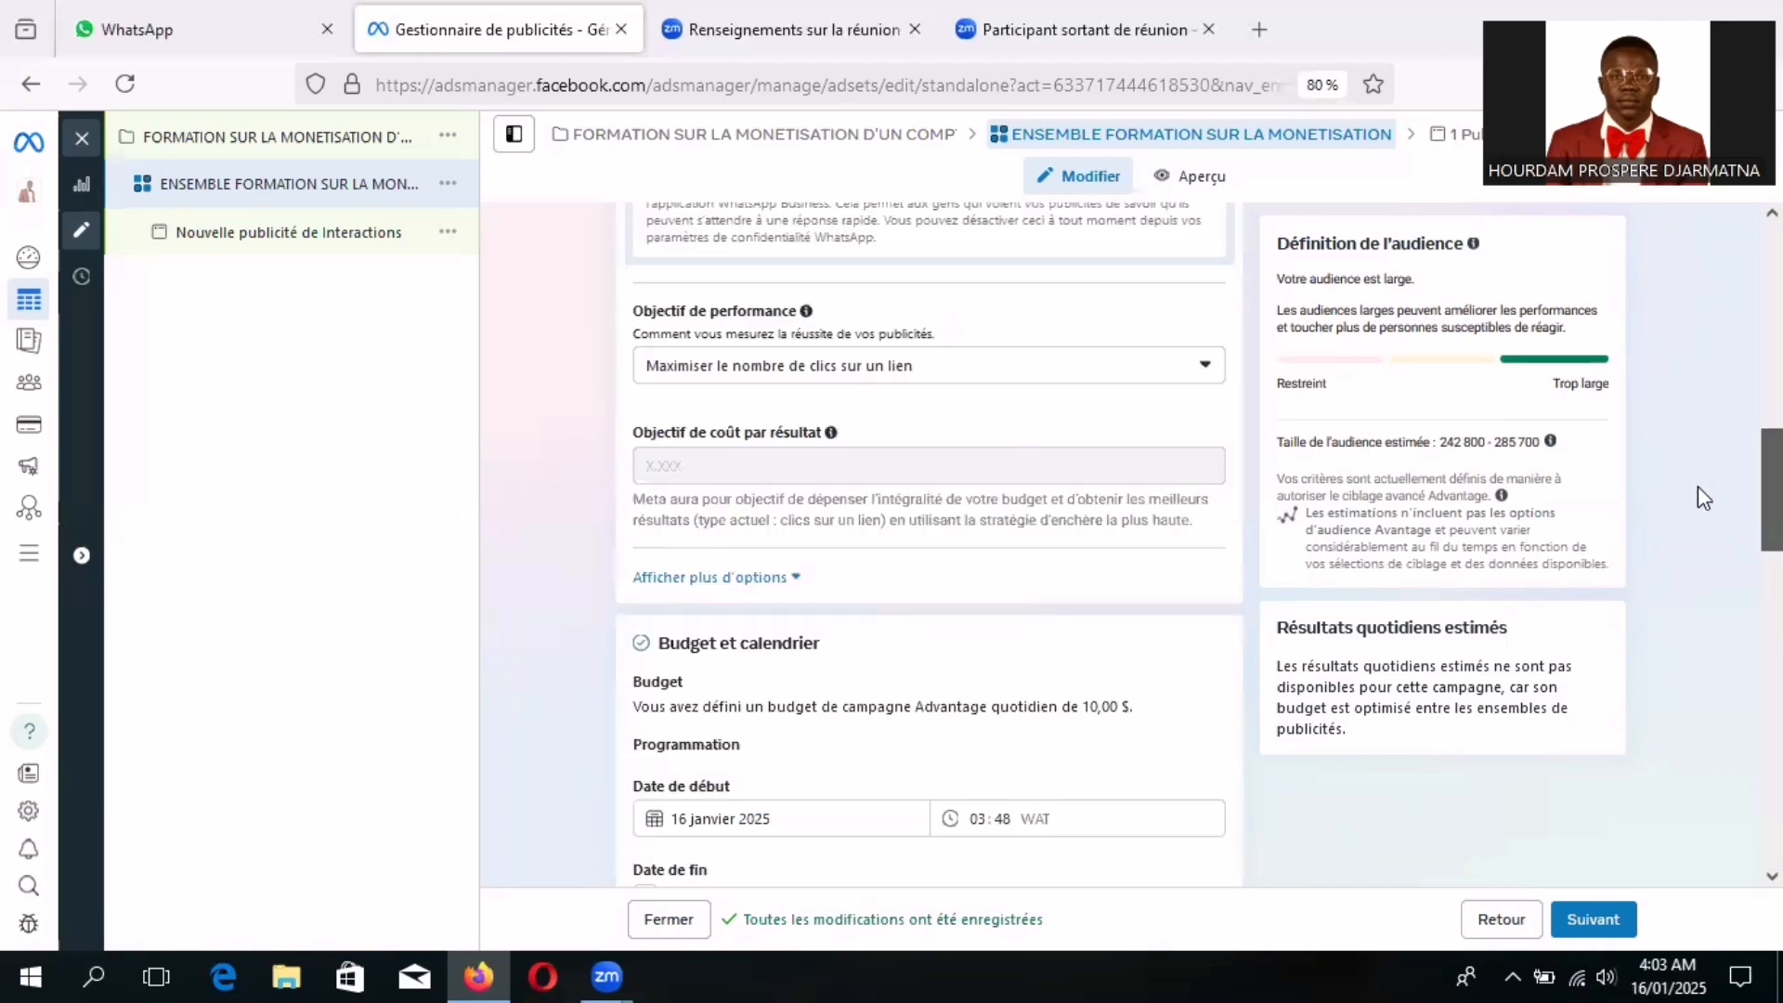
scroll(1697, 502, down, 1)
scroll(1697, 527, down, 5)
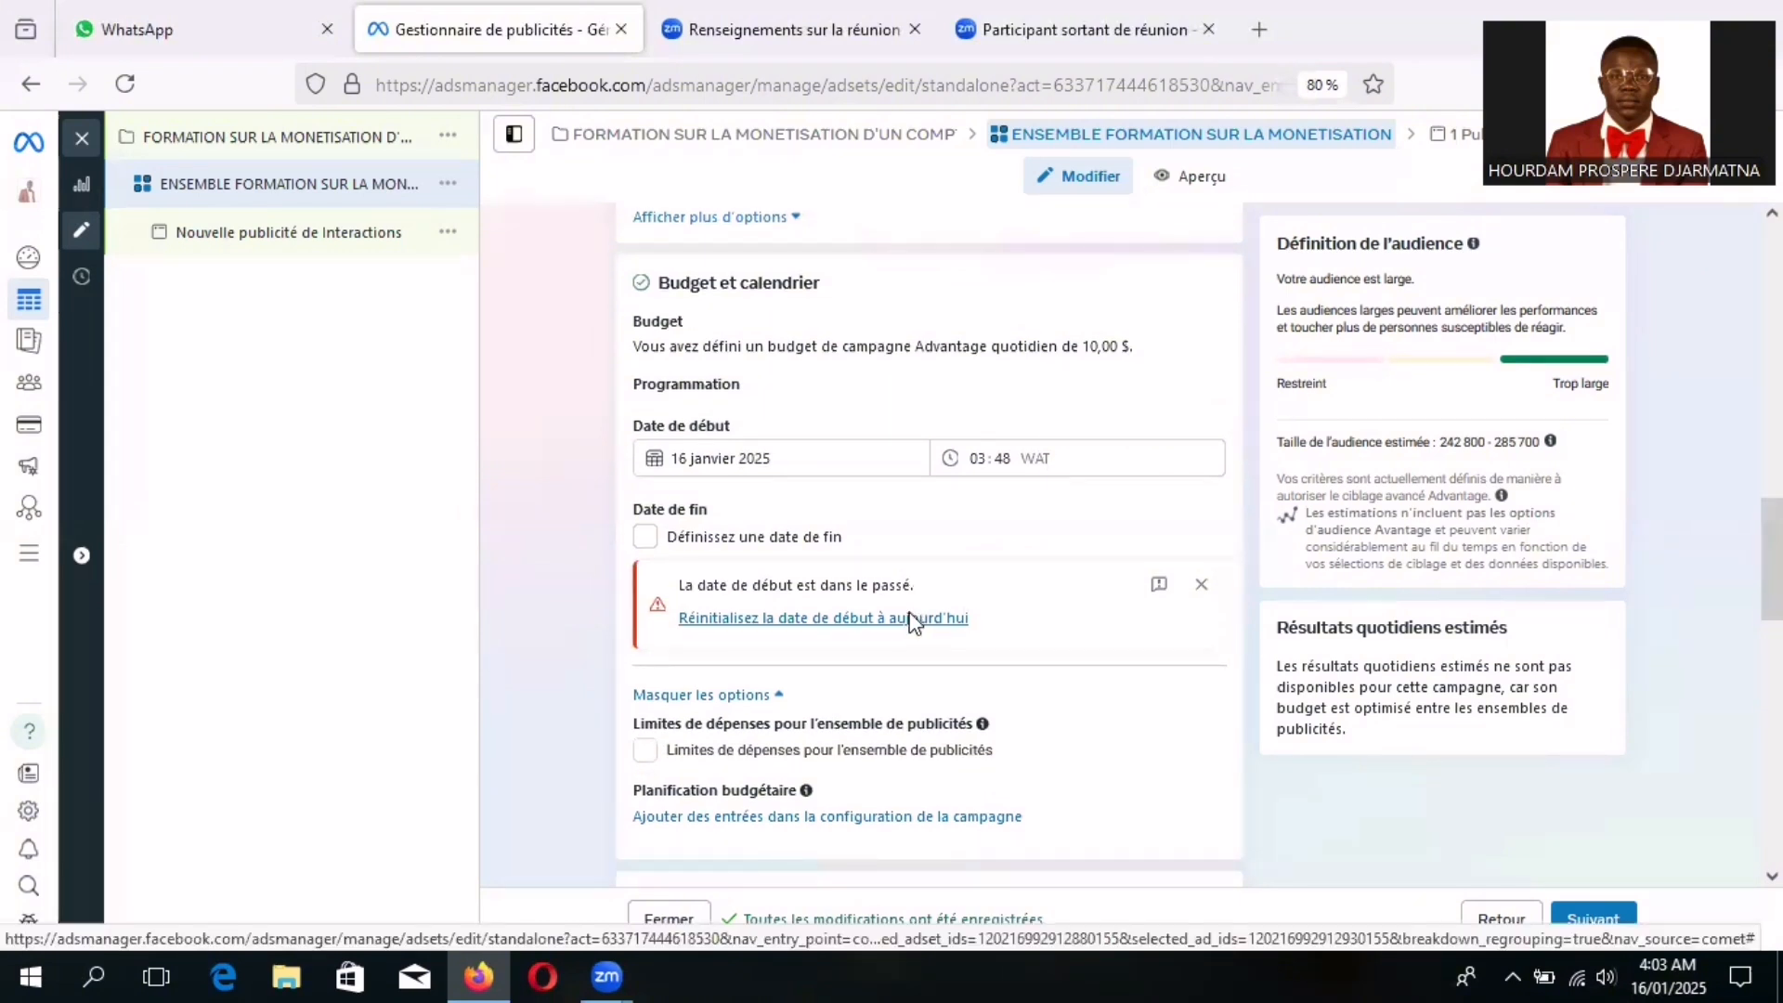
click(913, 619)
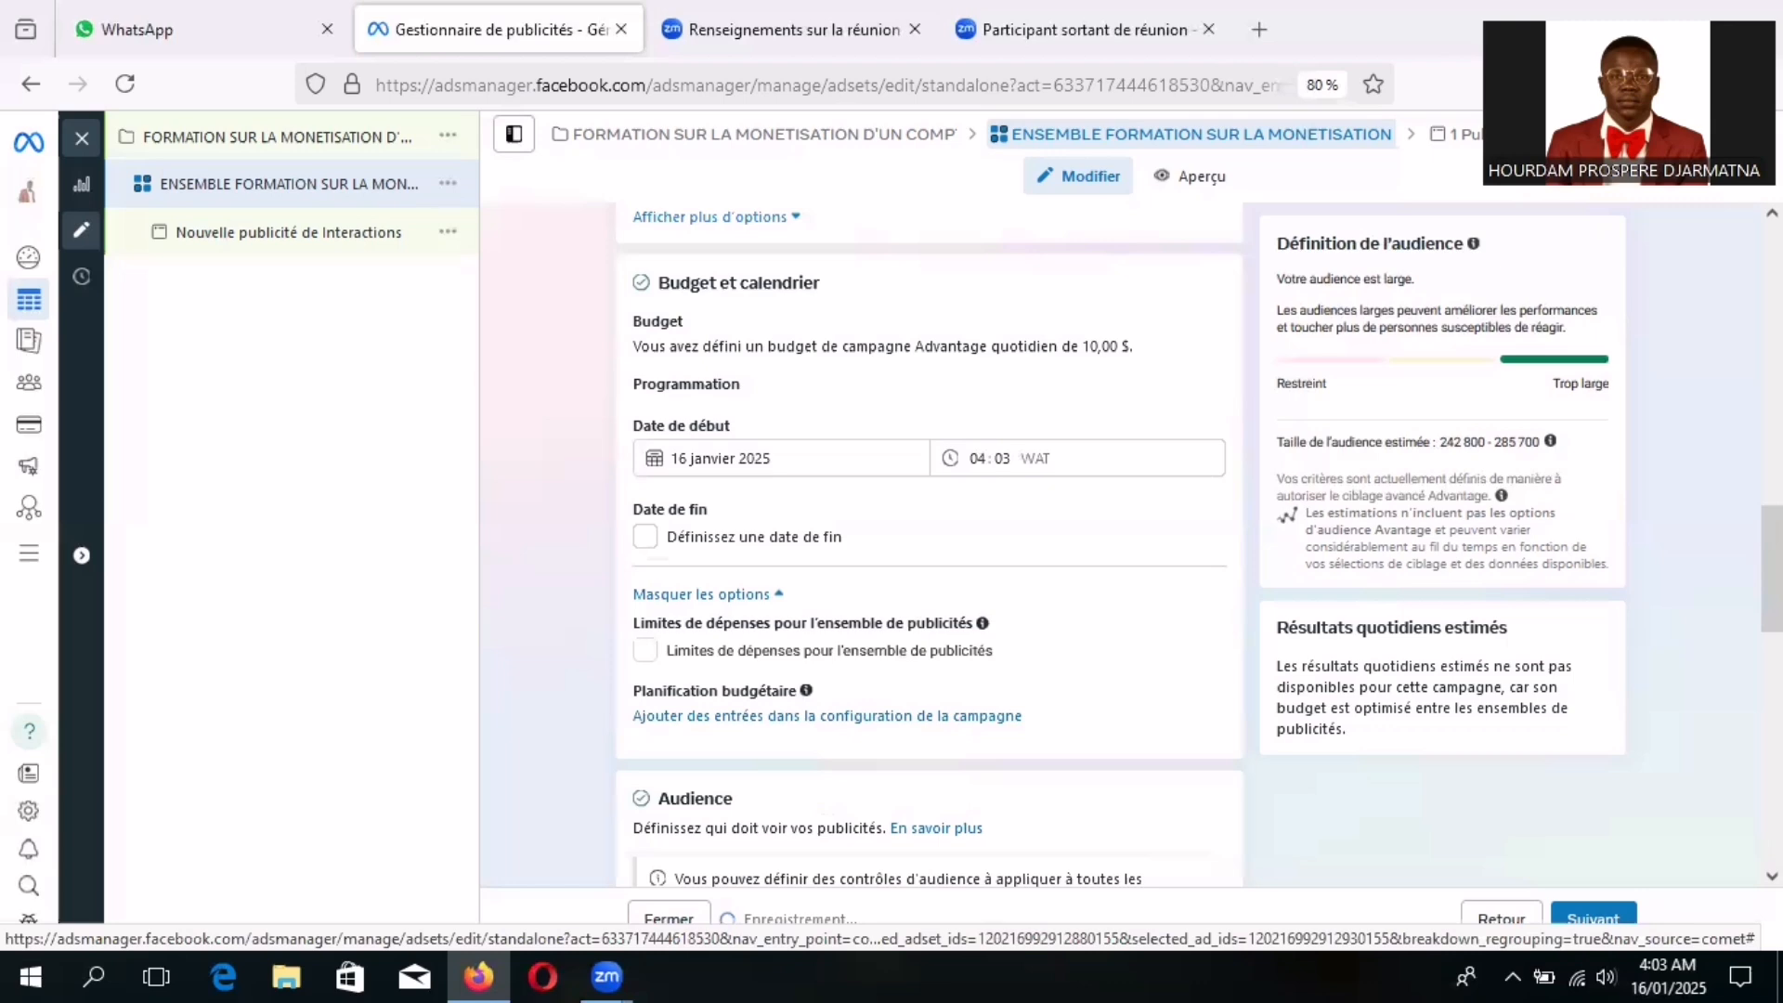
- Review the ad set's name, Facebook Page, WhatsApp message destination, performance goal and cost-per-result goal
scroll(928, 543, up, 5)
scroll(929, 543, up, 3)
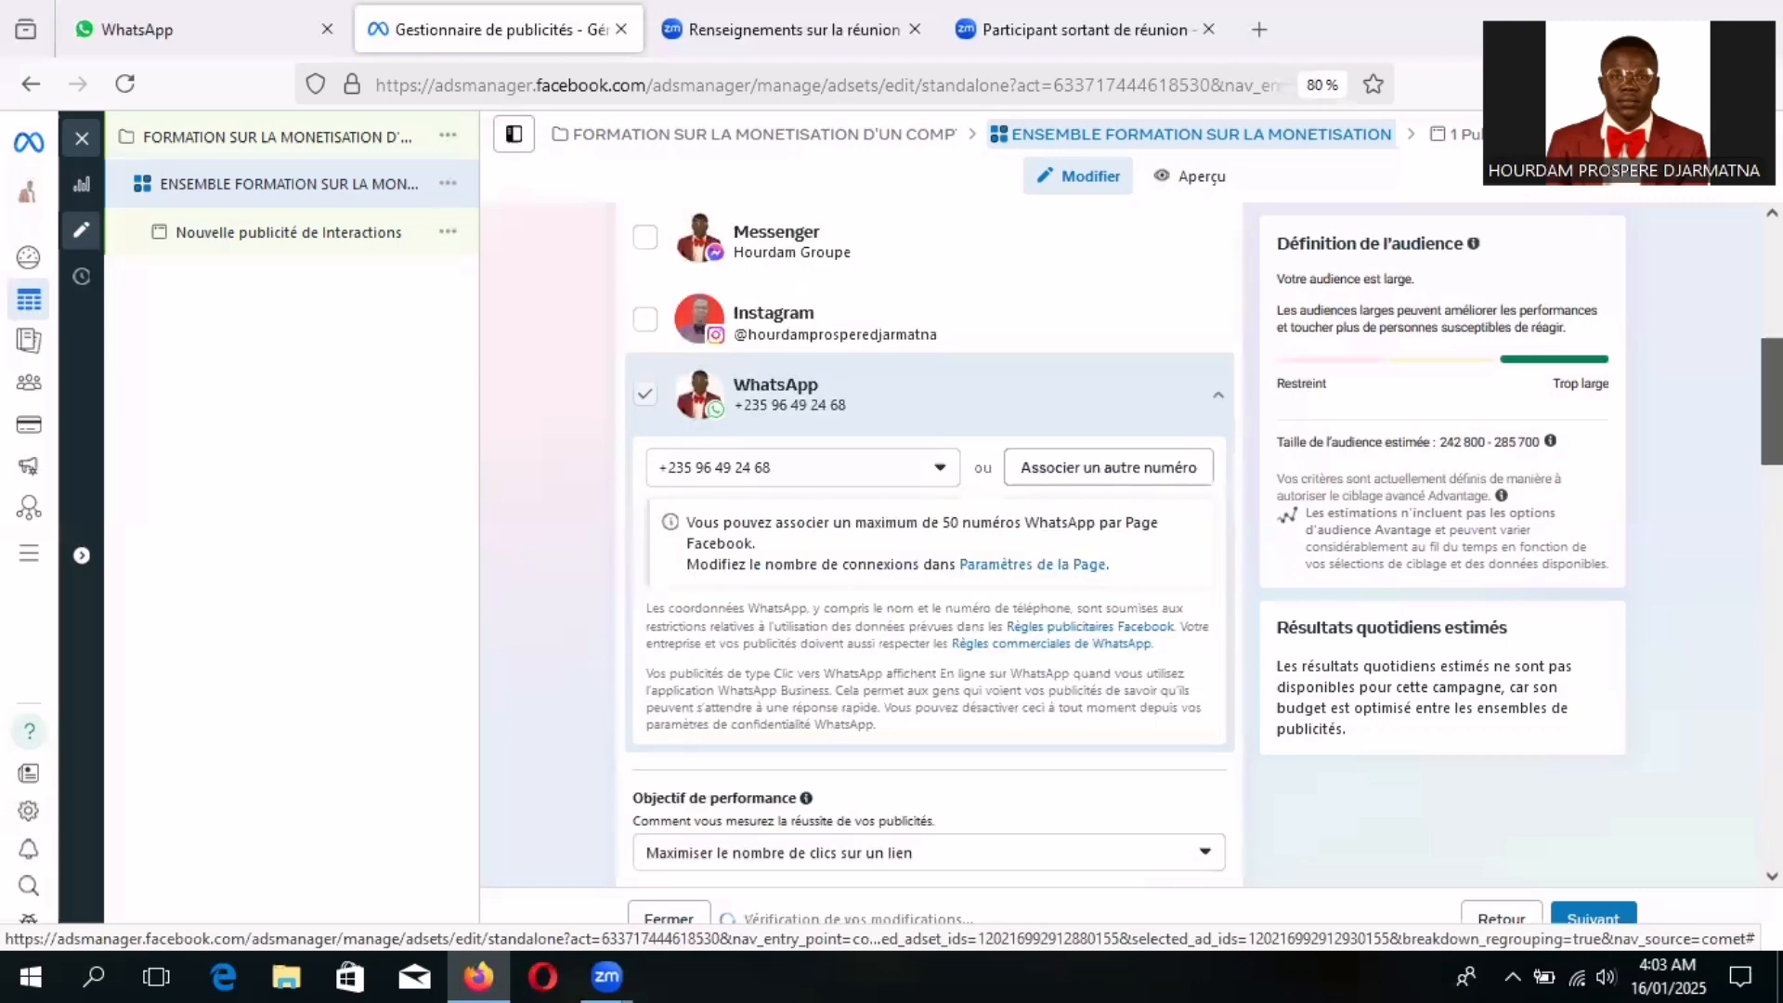
scroll(929, 544, up, 4)
scroll(929, 543, up, 2)
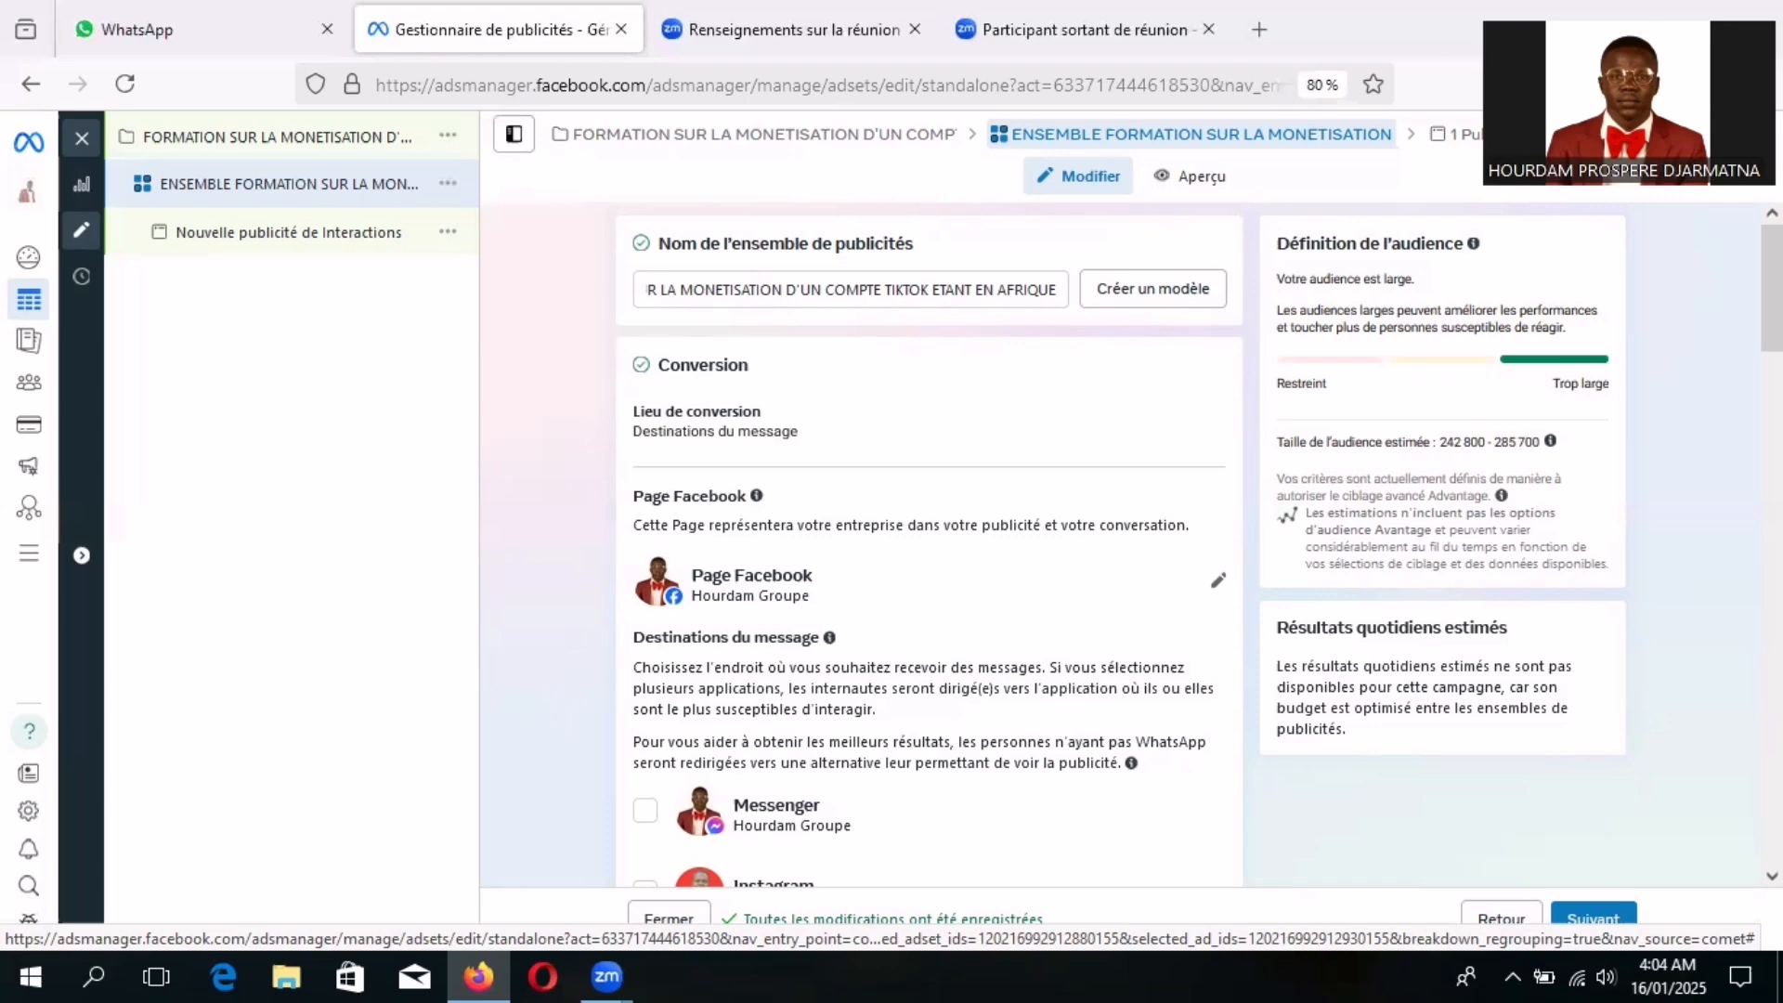
drag(1771, 289, 1771, 352)
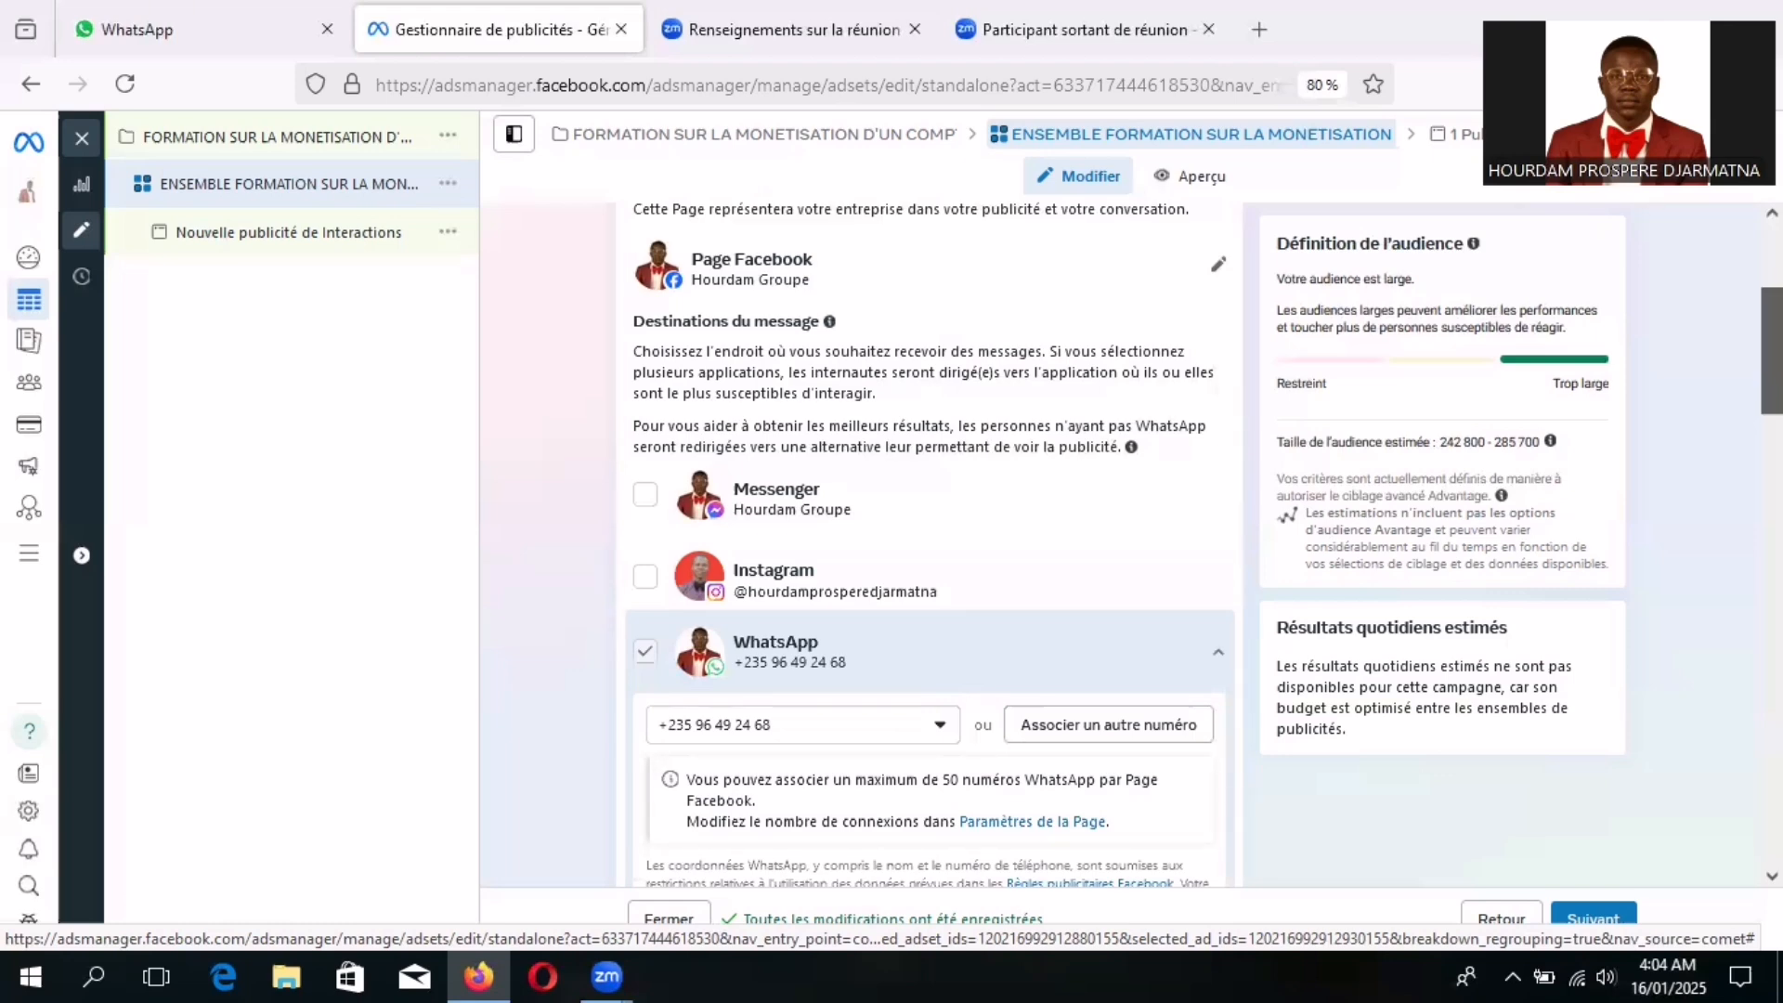
scroll(1771, 371, down, 3)
scroll(1771, 418, down, 2)
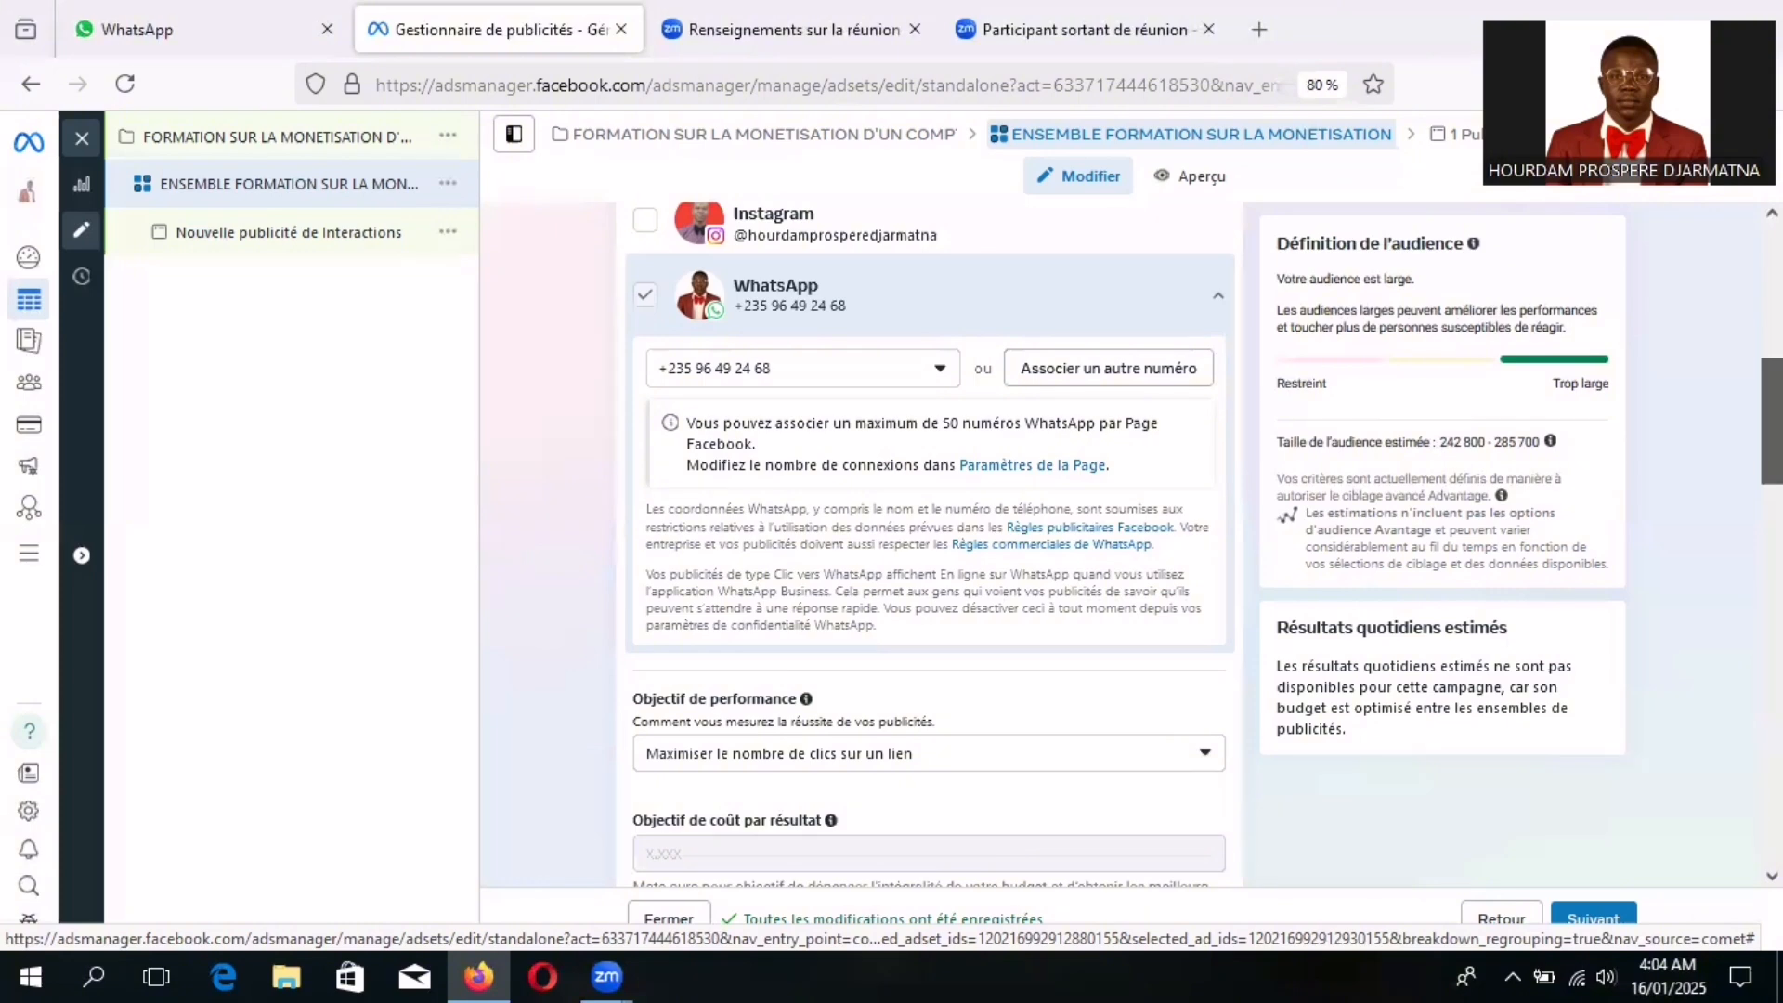
scroll(1770, 417, down, 2)
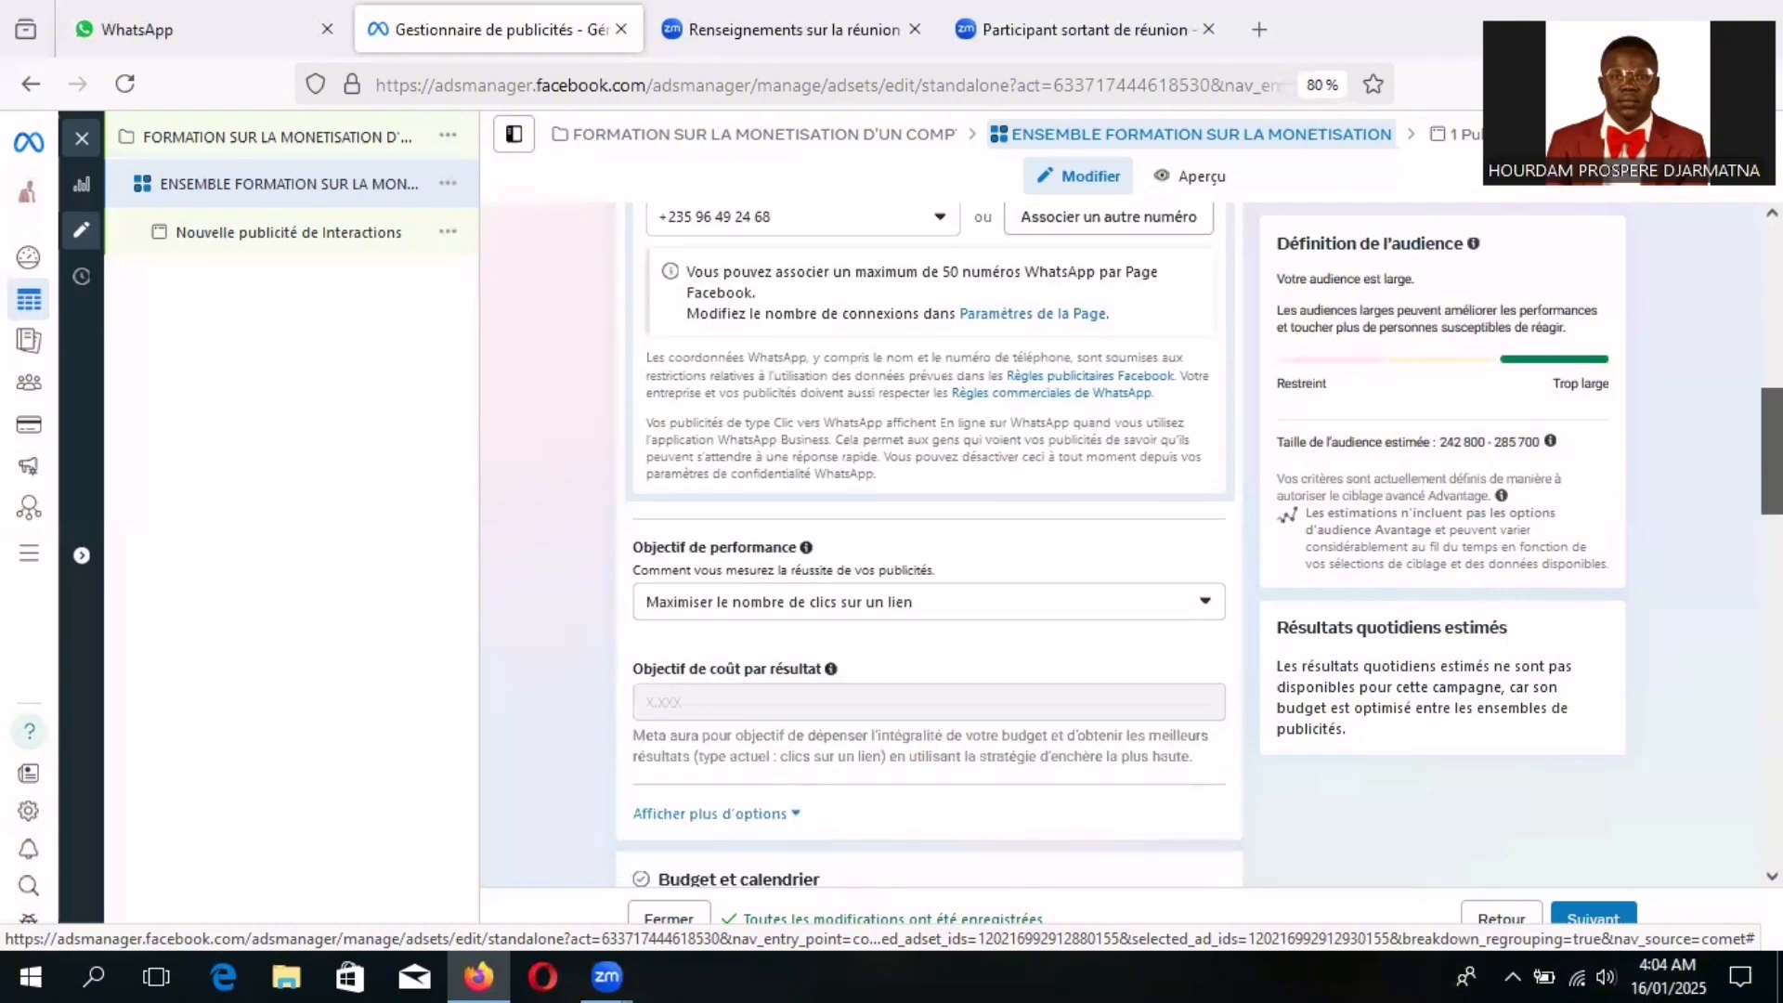
scroll(929, 538, down, 1)
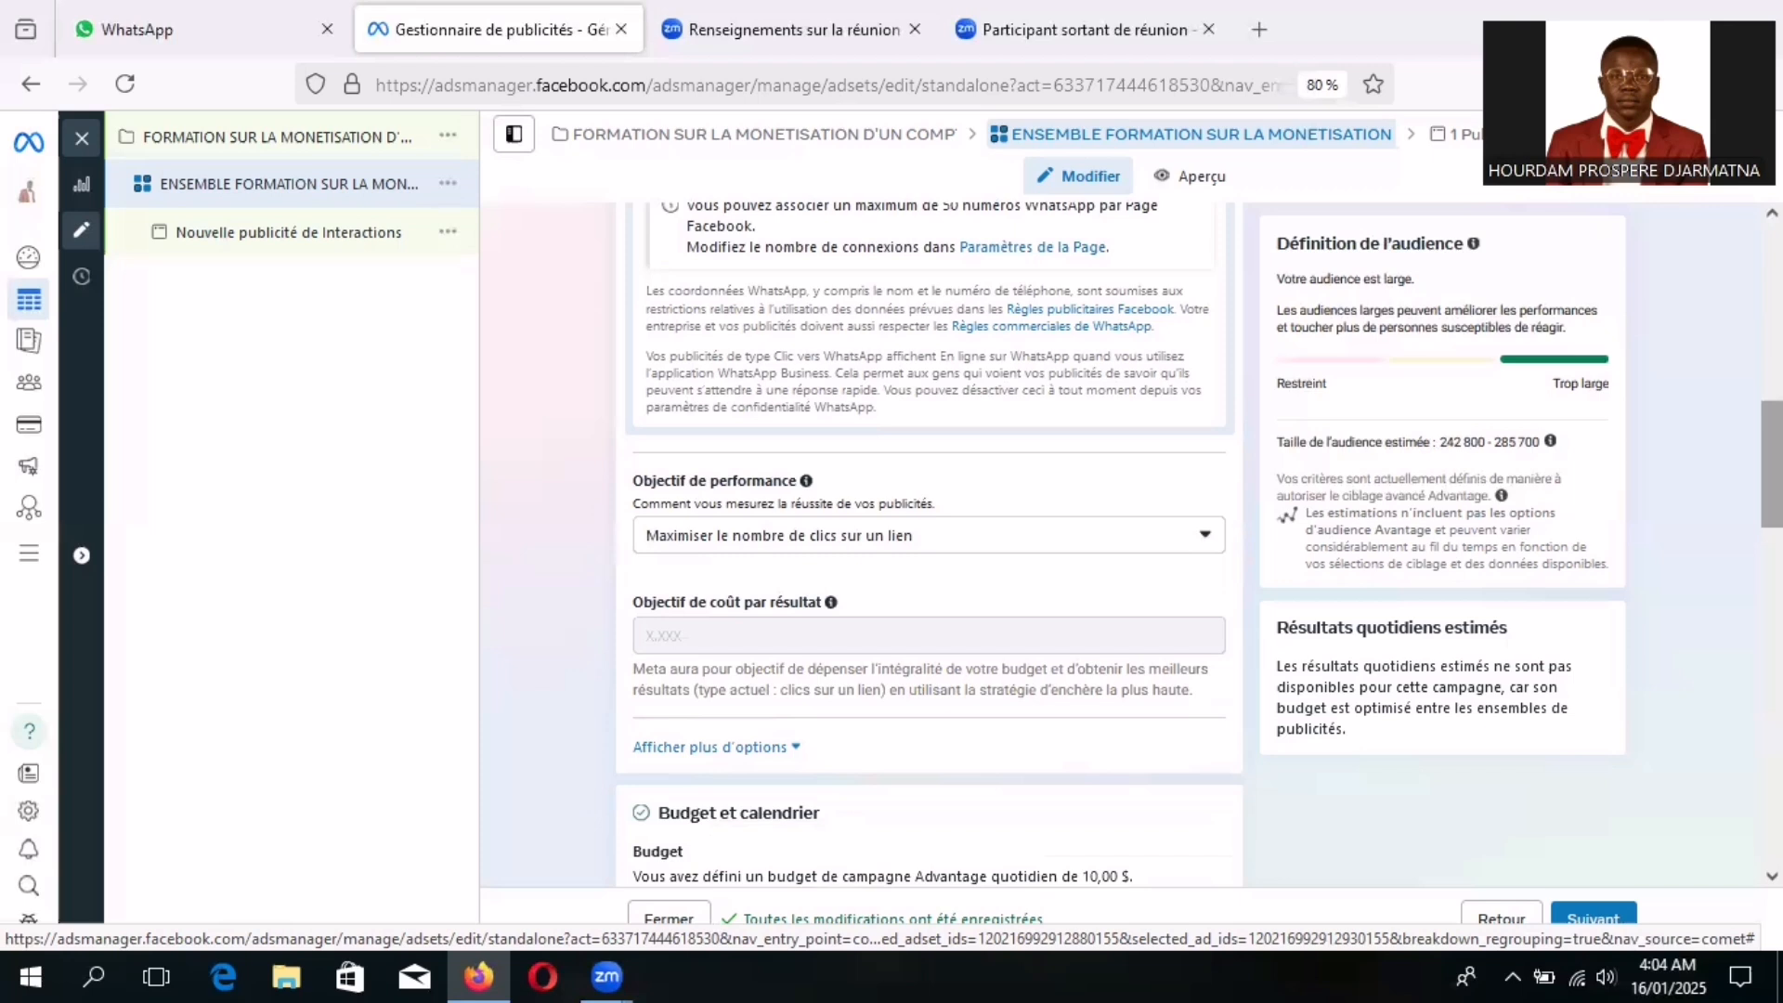
scroll(1771, 465, down, 1)
- Review the ad set's budget, schedule, saved audience and placements
scroll(1771, 465, down, 3)
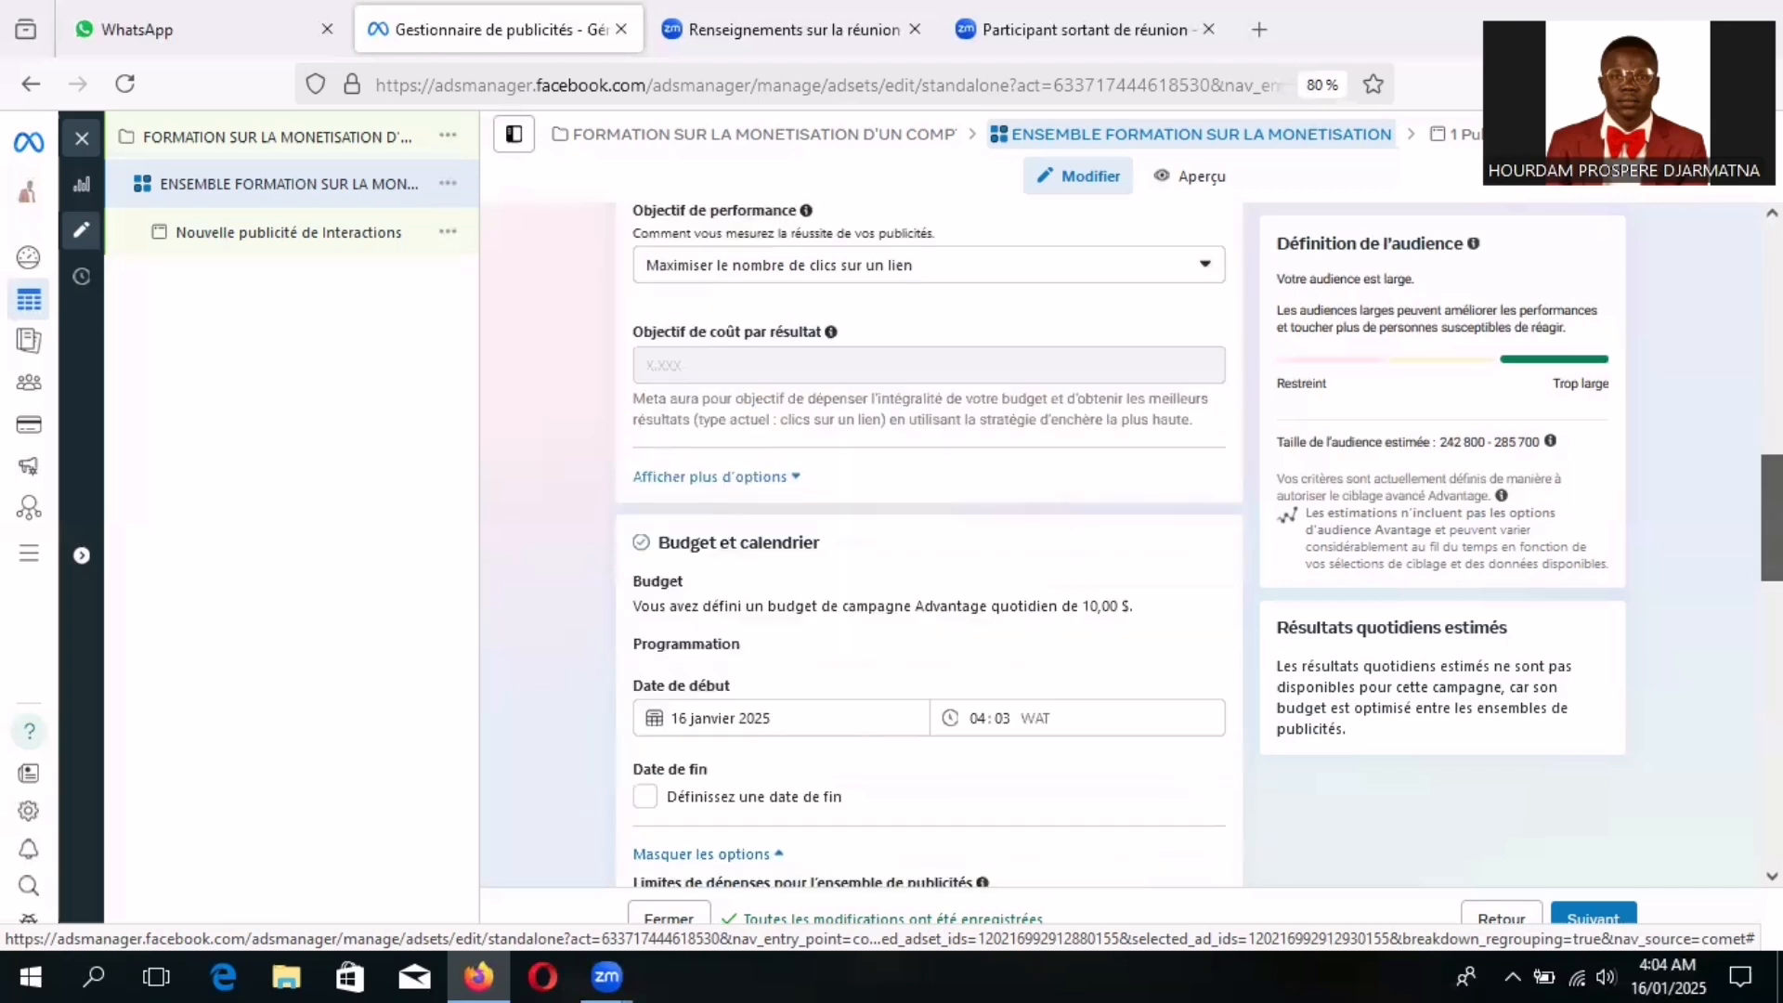
scroll(1770, 520, down, 1)
scroll(928, 538, down, 1)
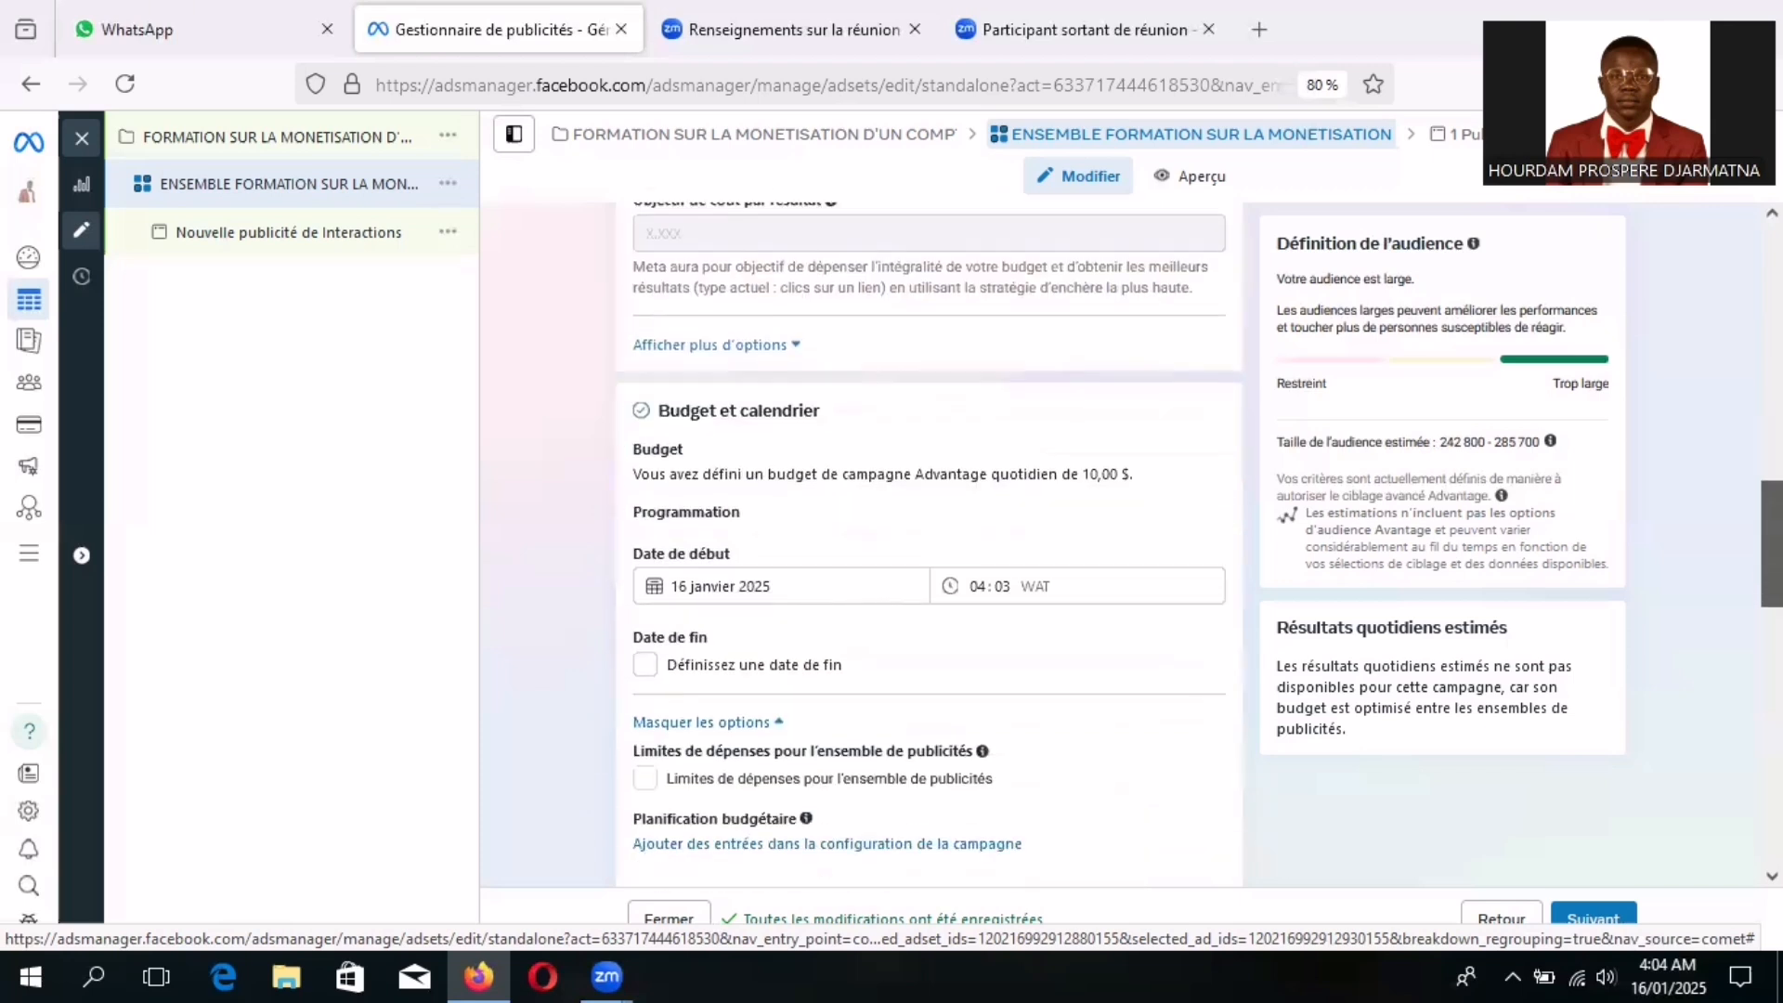
scroll(929, 538, down, 1)
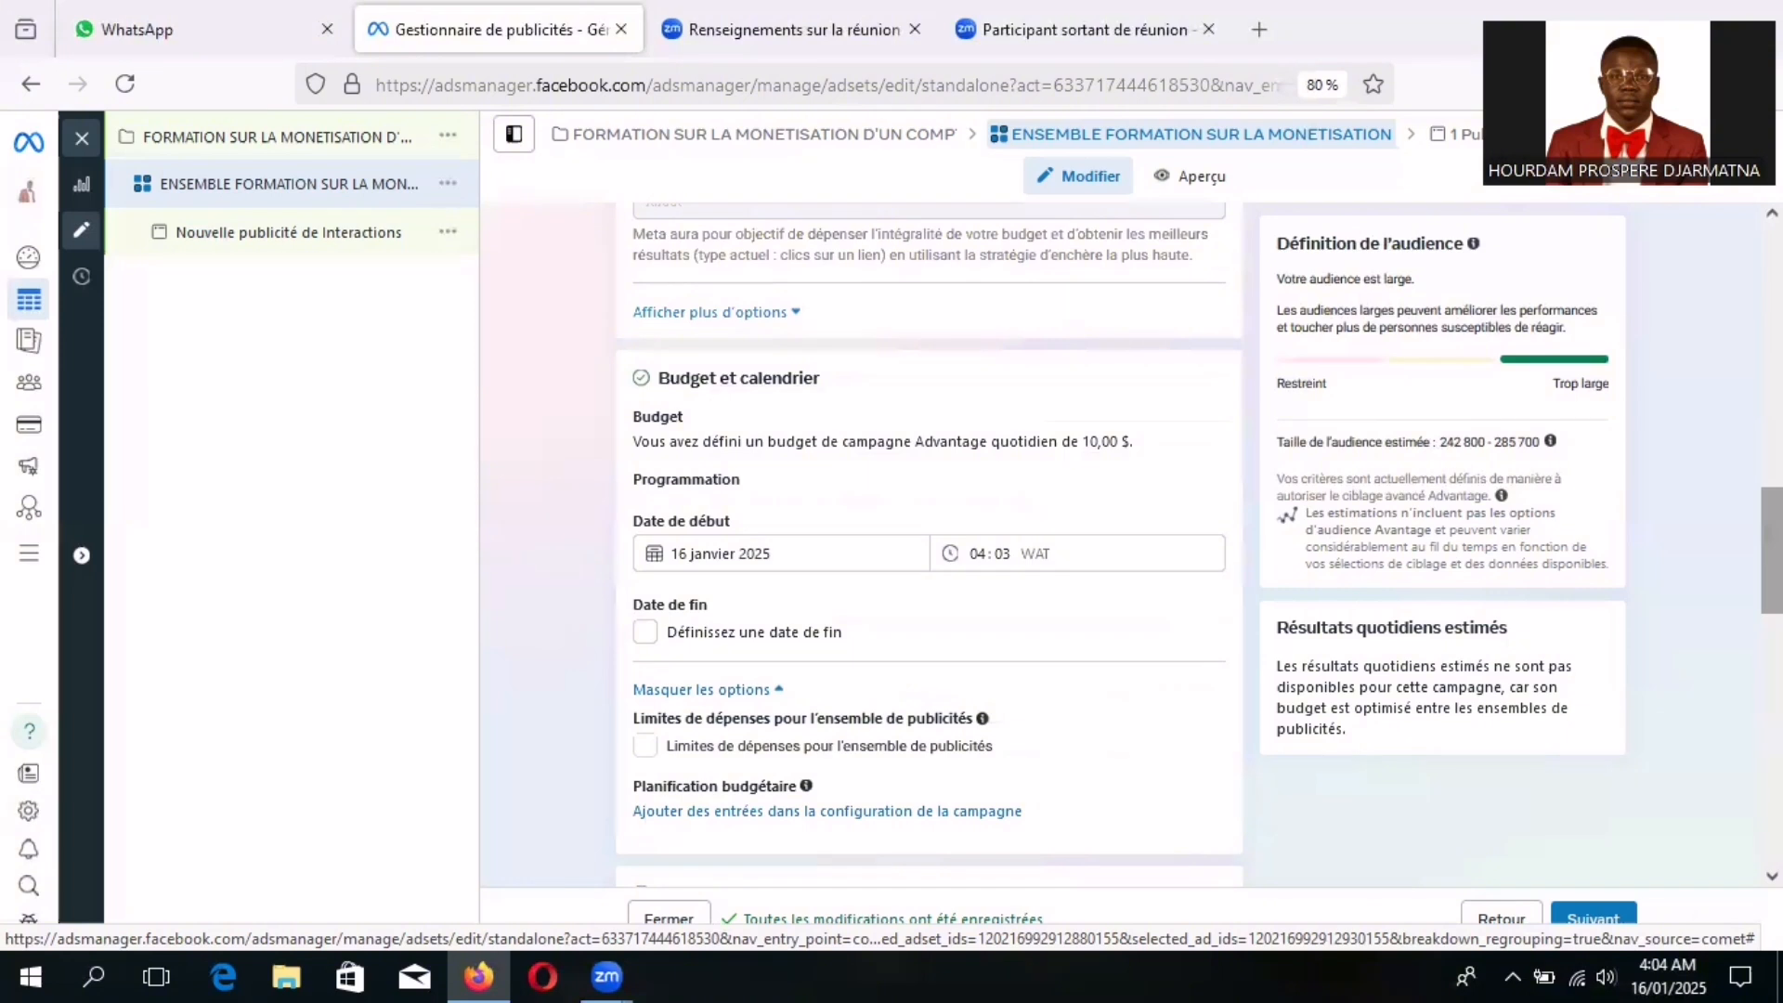
scroll(929, 539, down, 1)
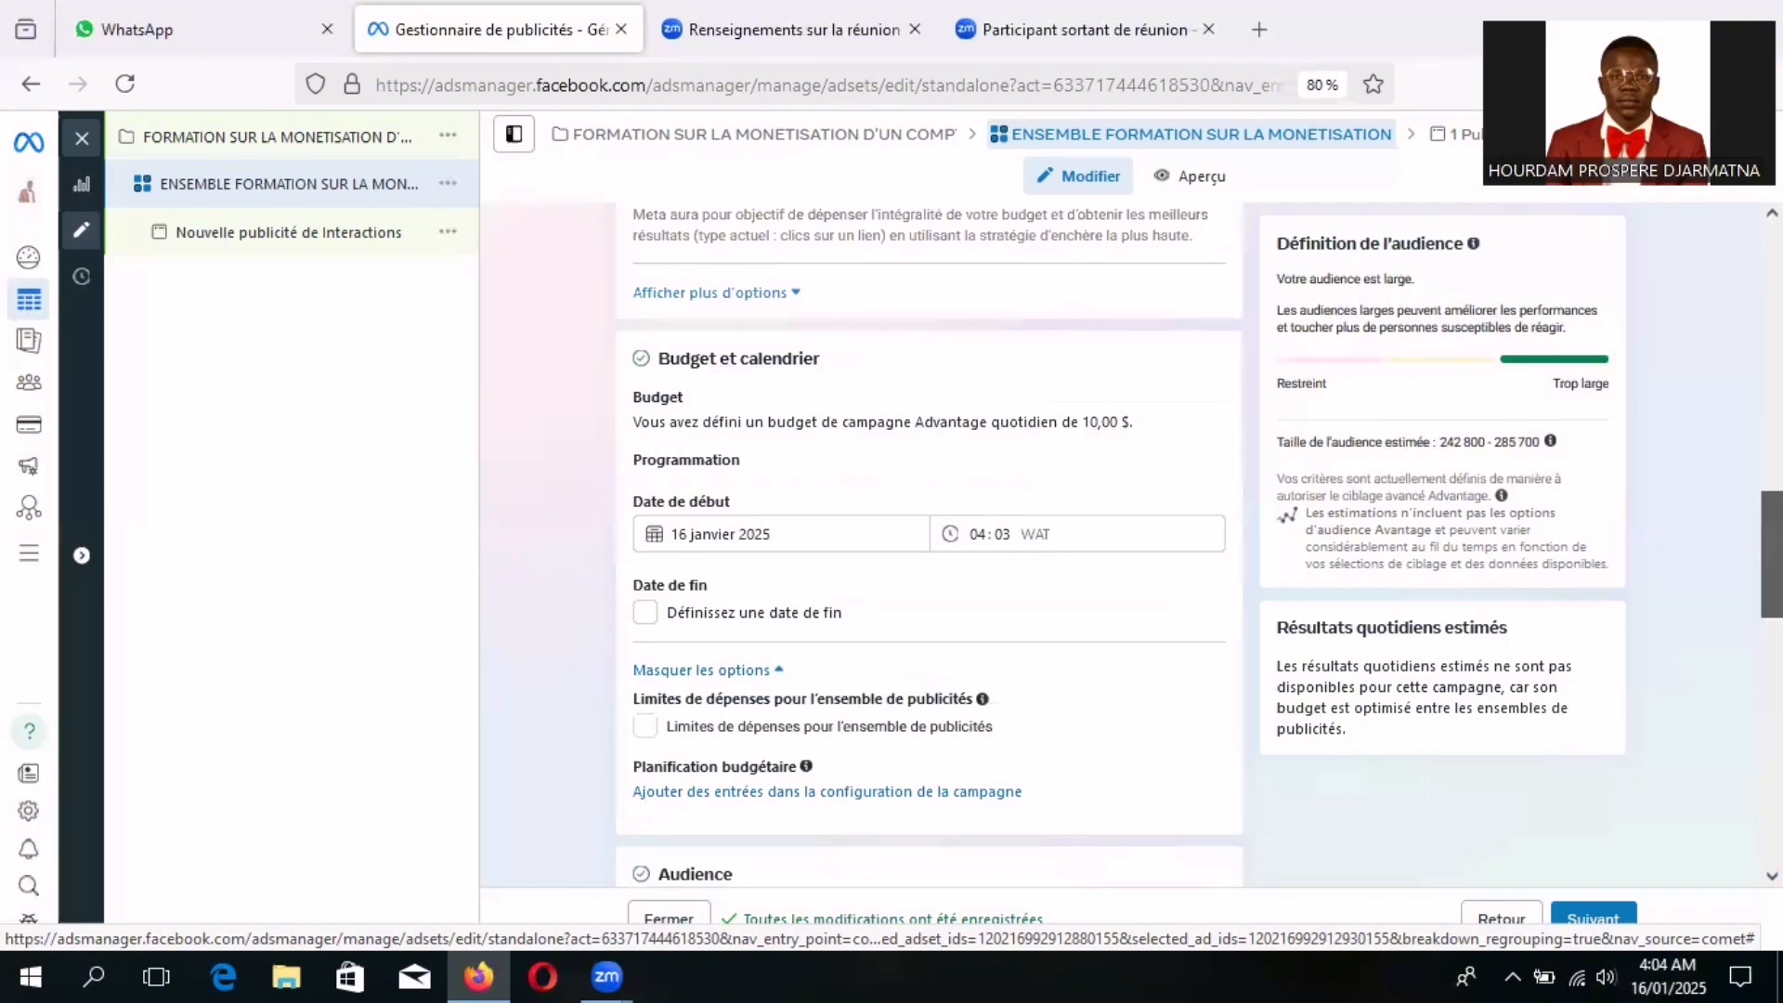
scroll(928, 538, down, 2)
scroll(929, 538, down, 2)
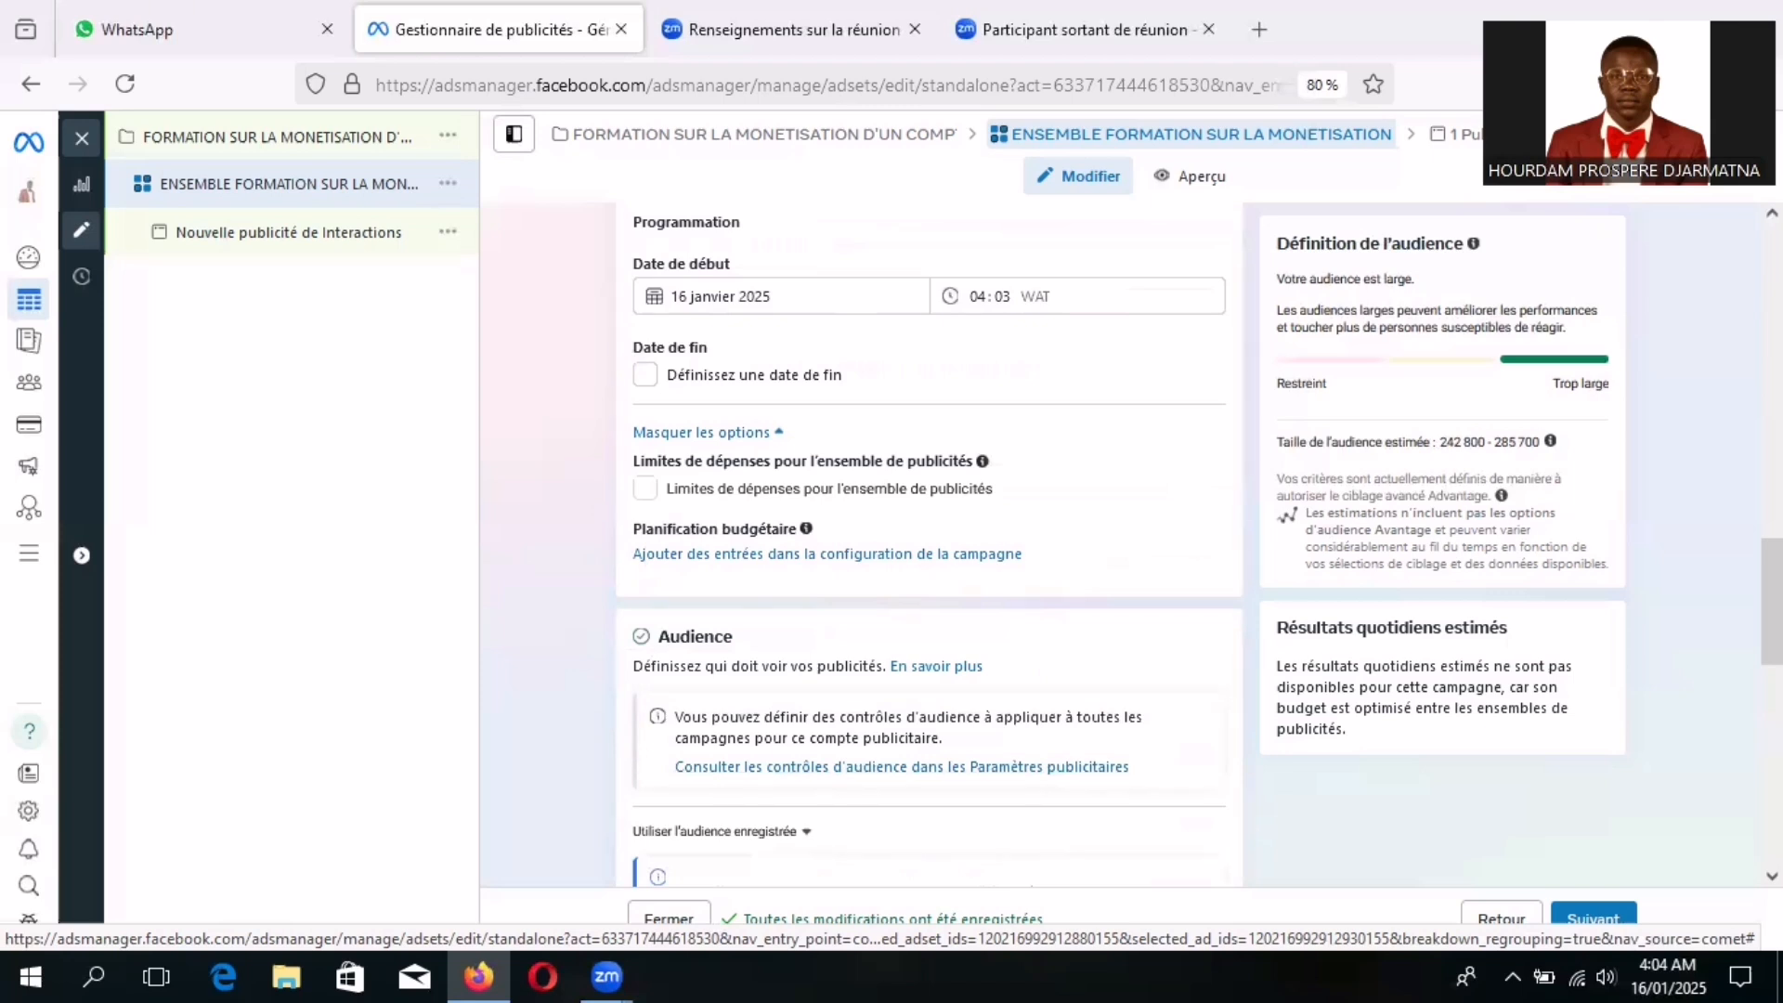
scroll(929, 539, down, 1)
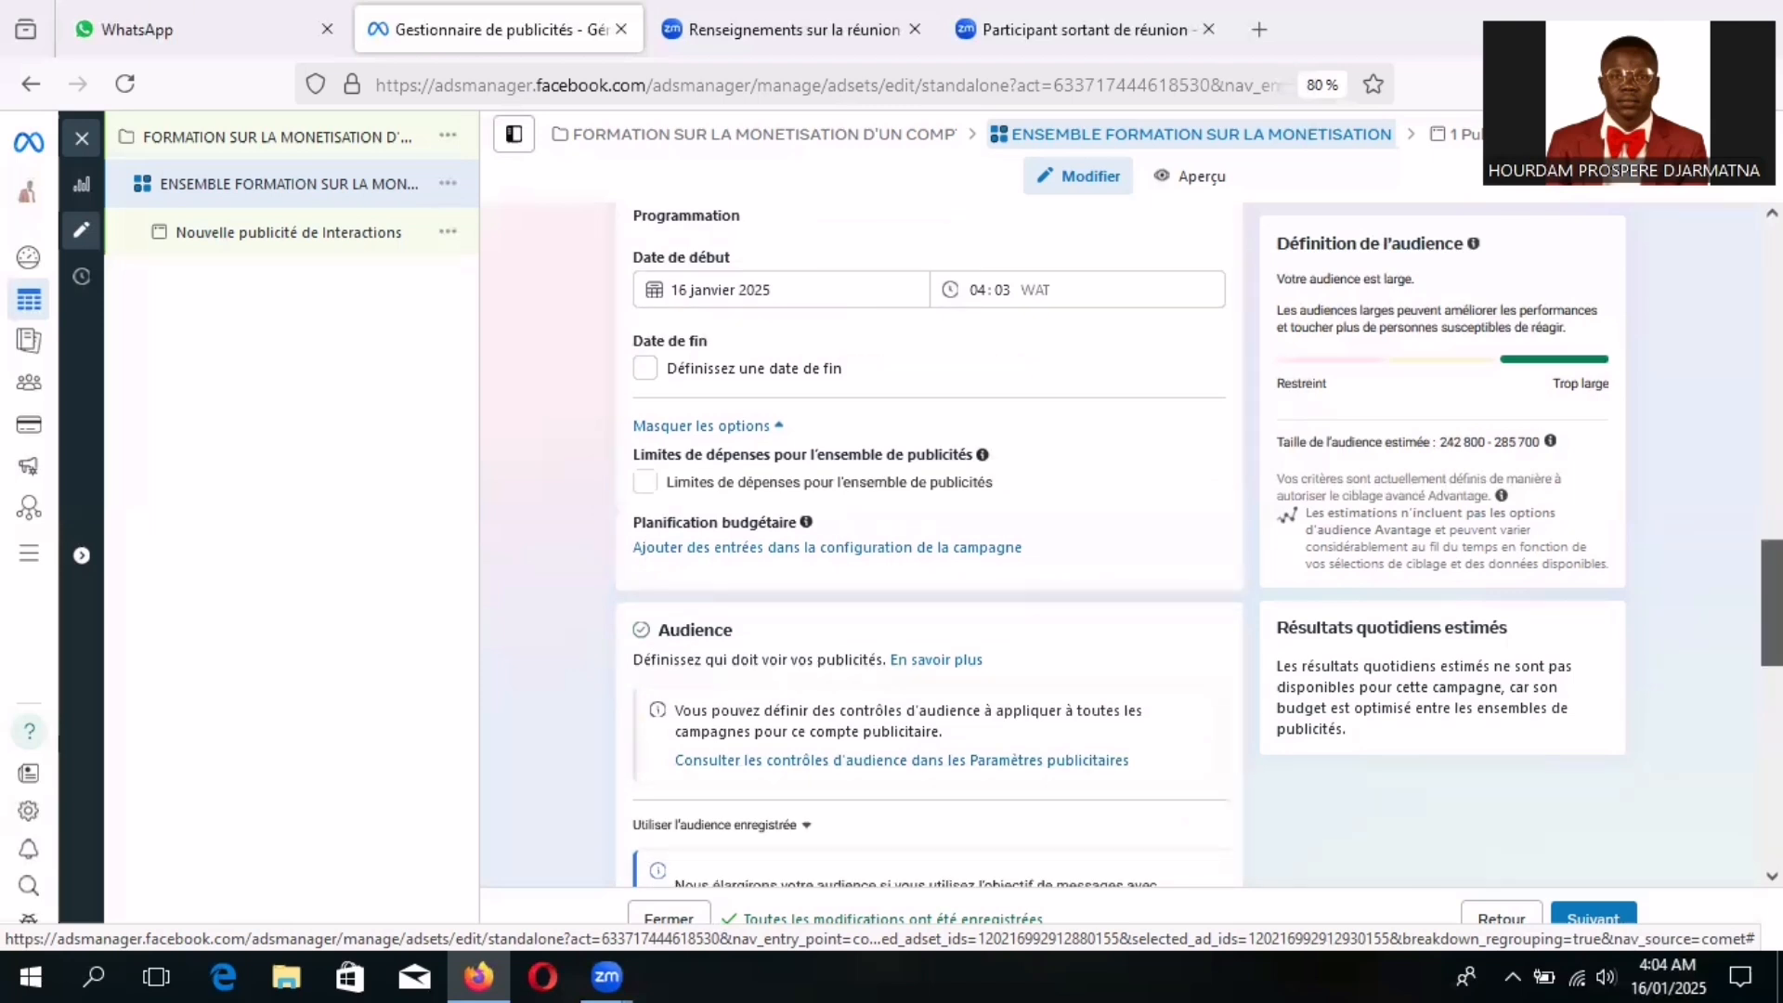
scroll(929, 538, down, 3)
scroll(929, 538, down, 1)
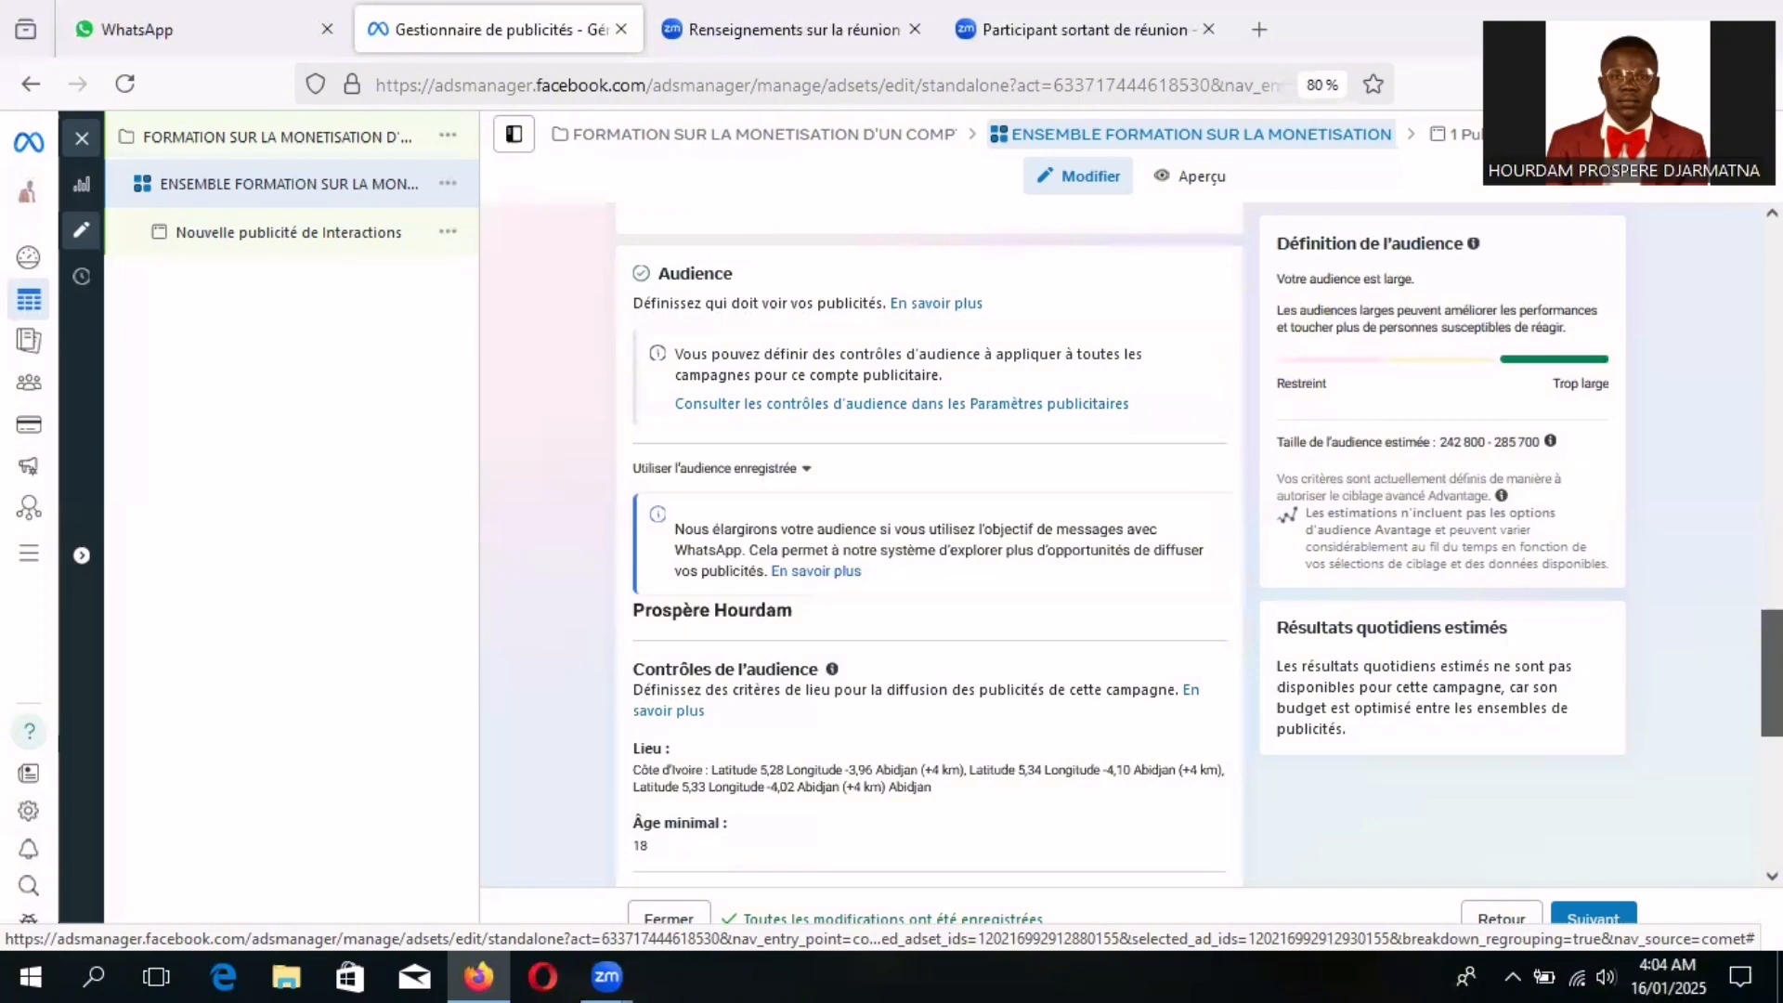
scroll(929, 538, down, 1)
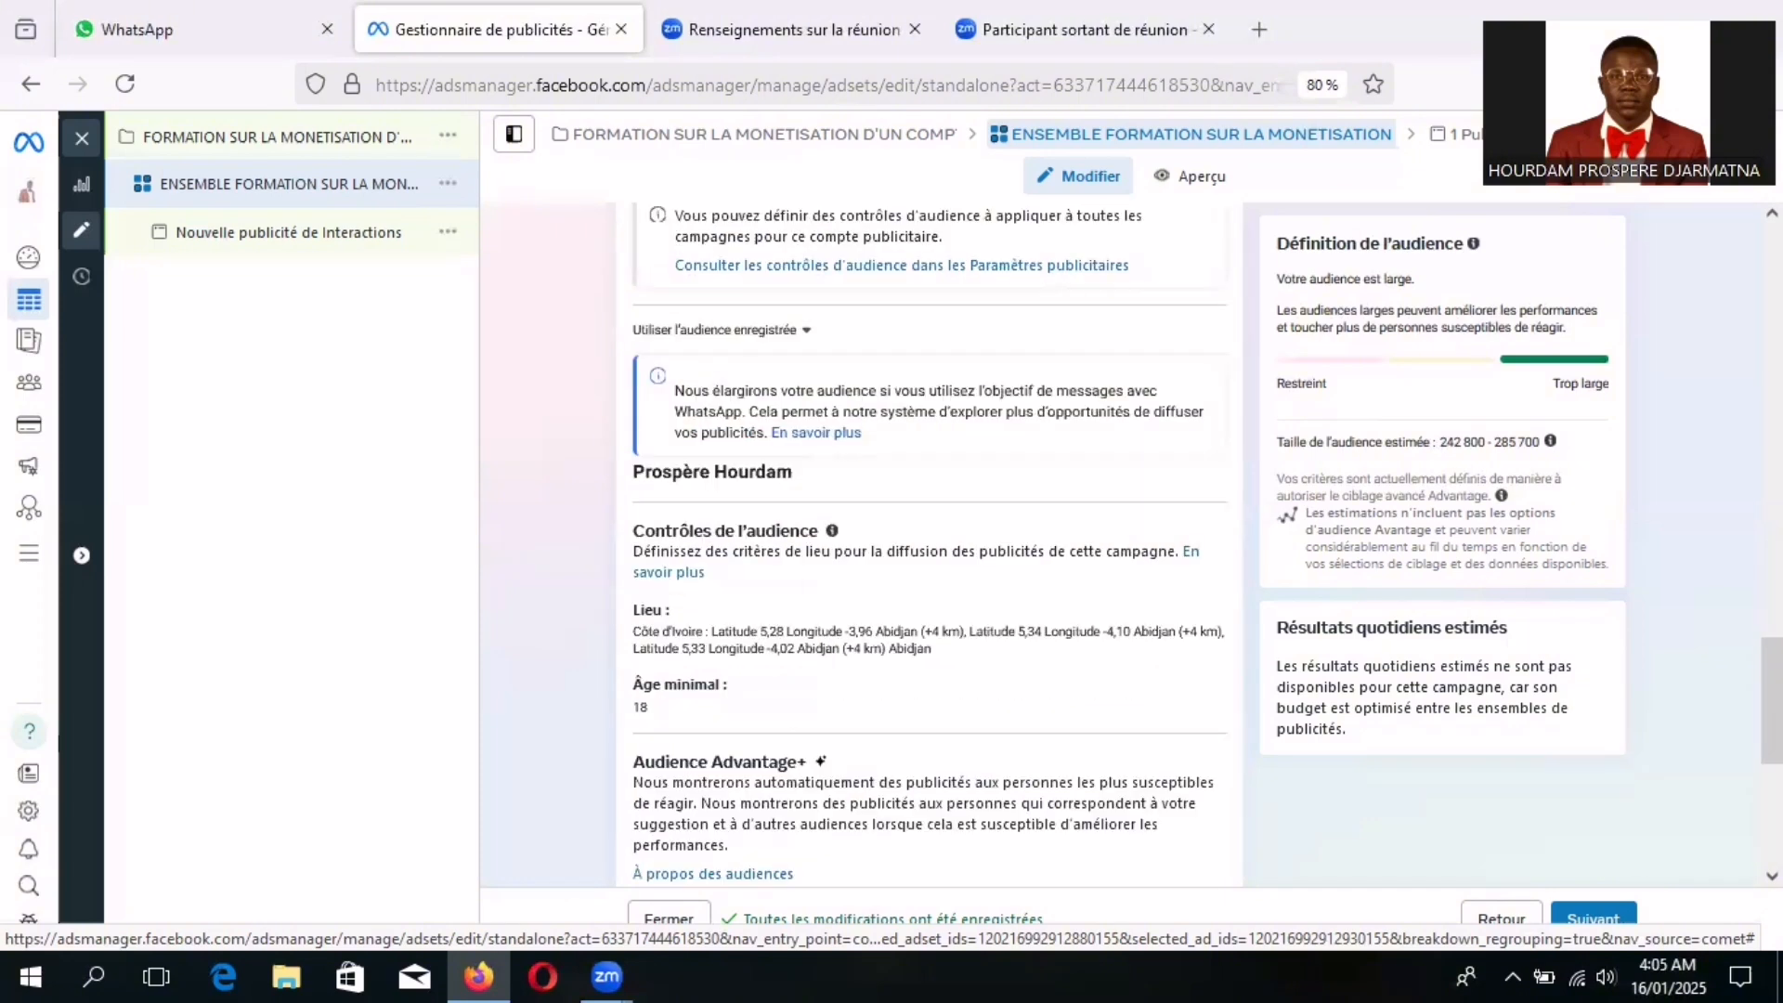
scroll(929, 538, down, 2)
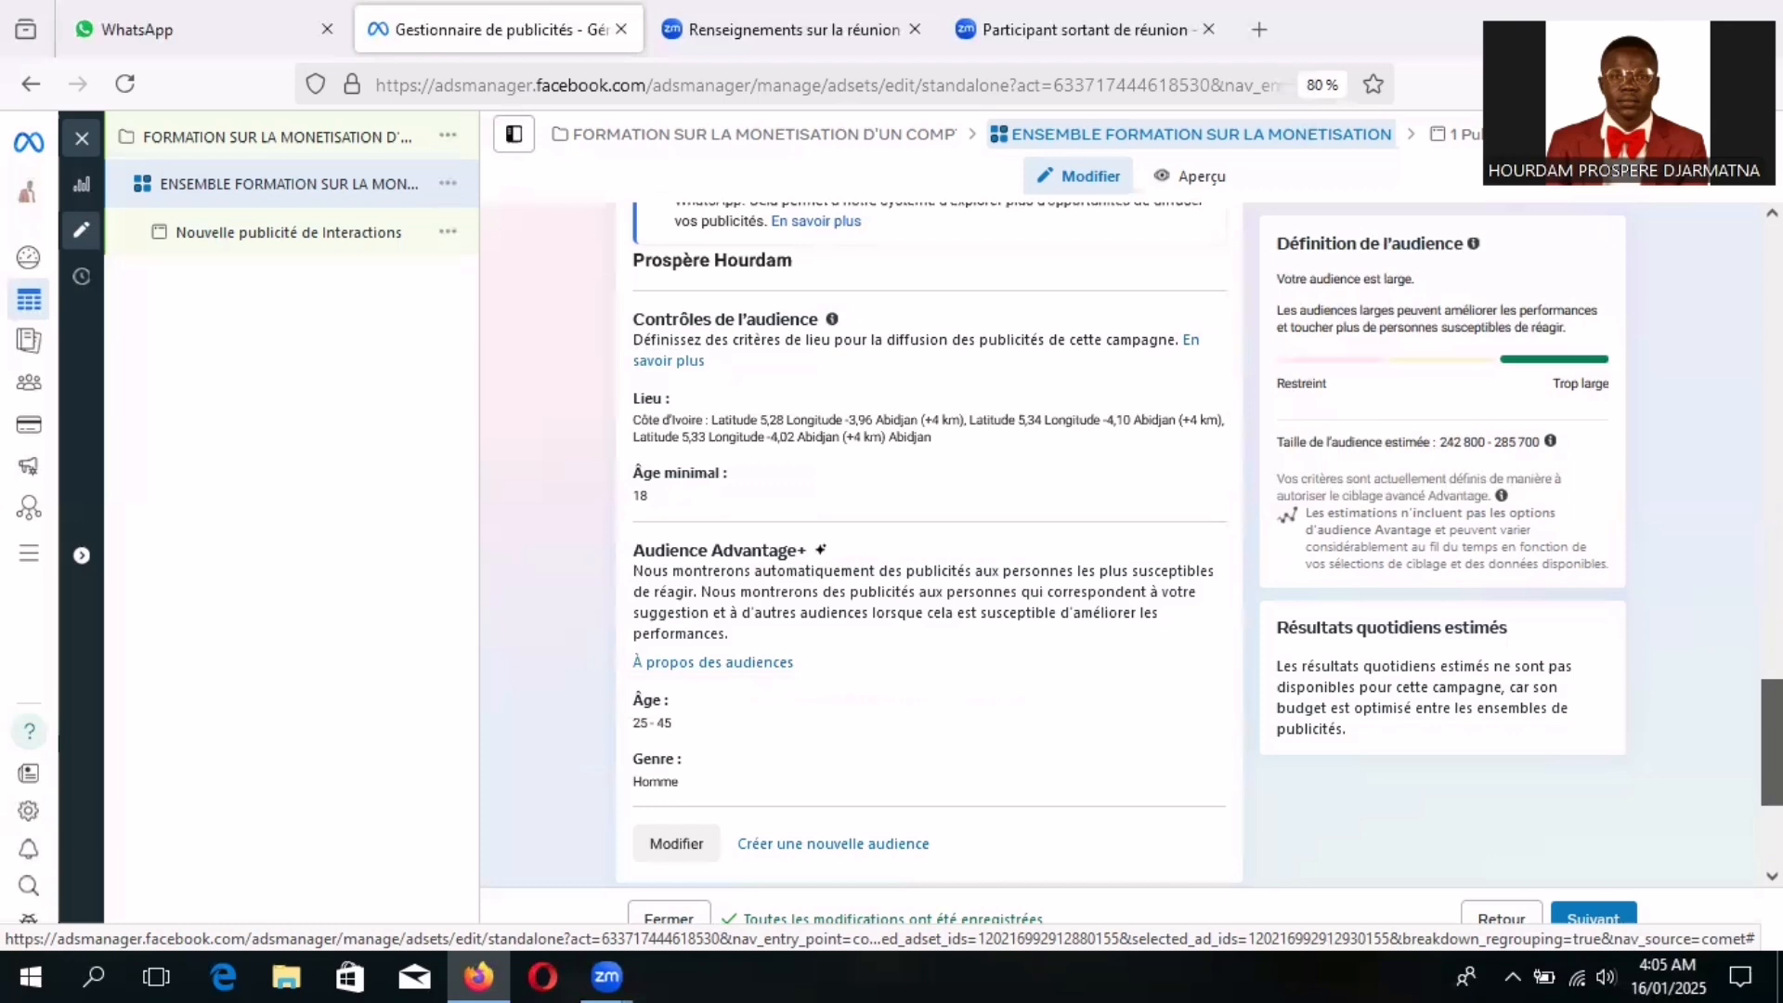
scroll(928, 539, down, 1)
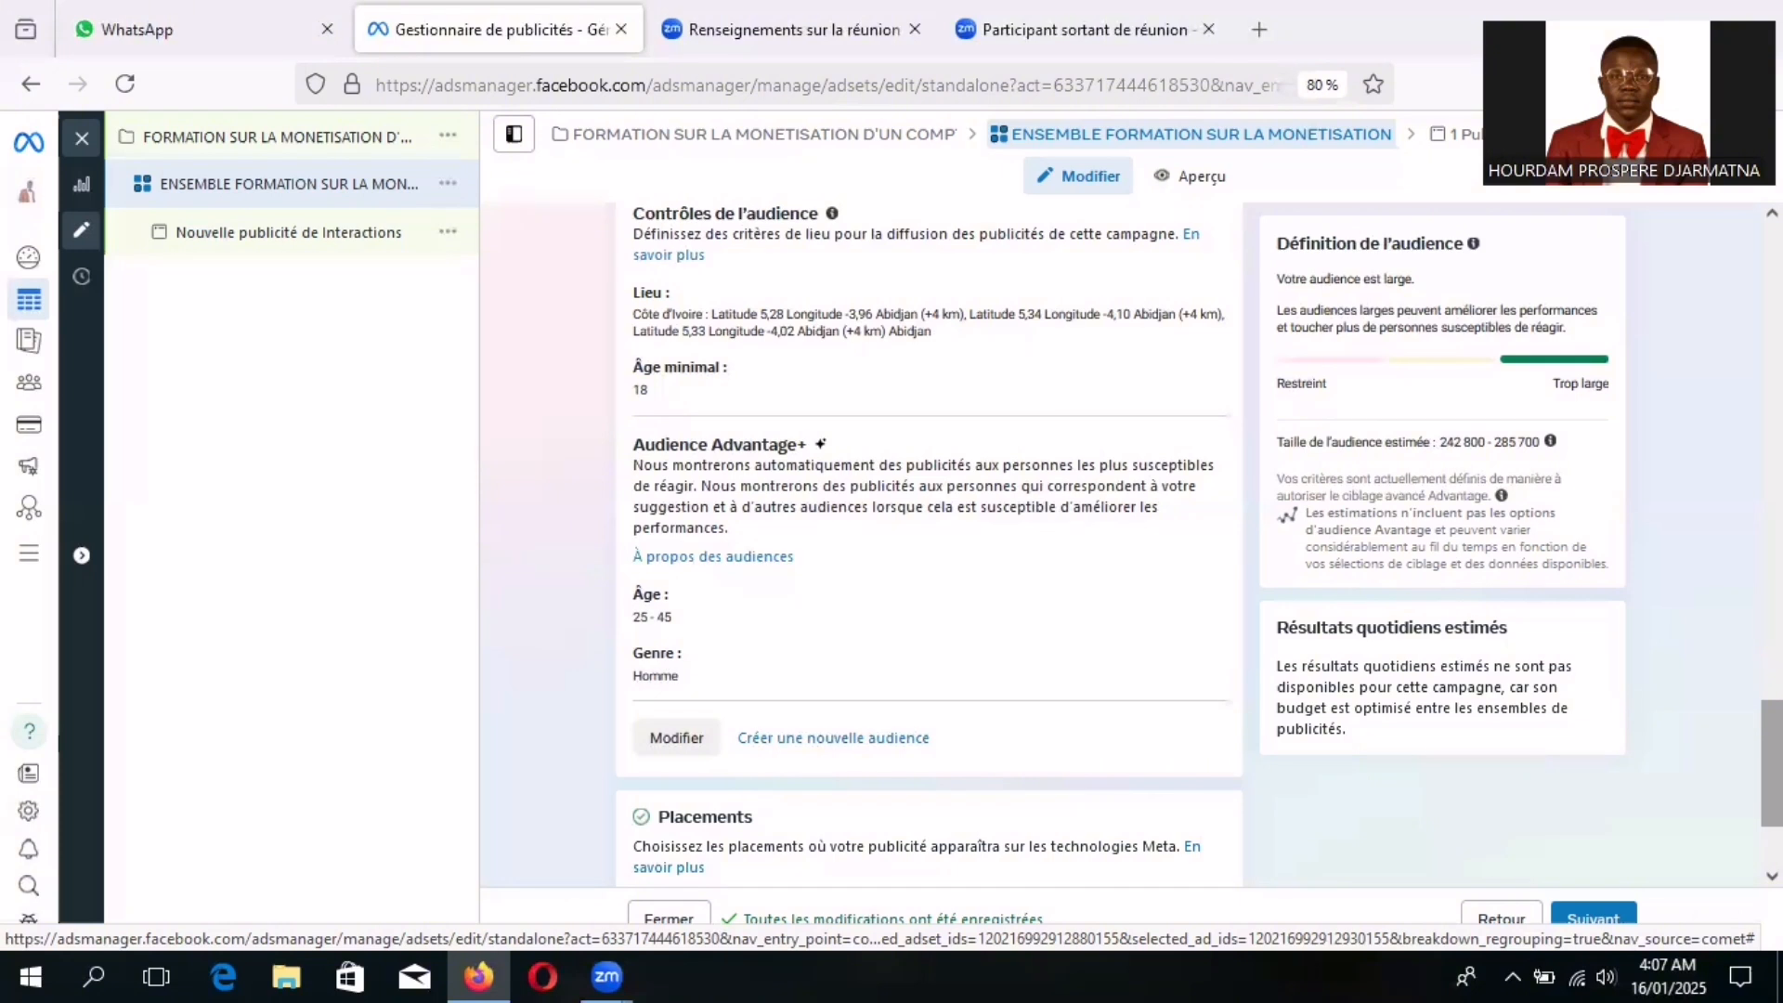
scroll(929, 538, down, 2)
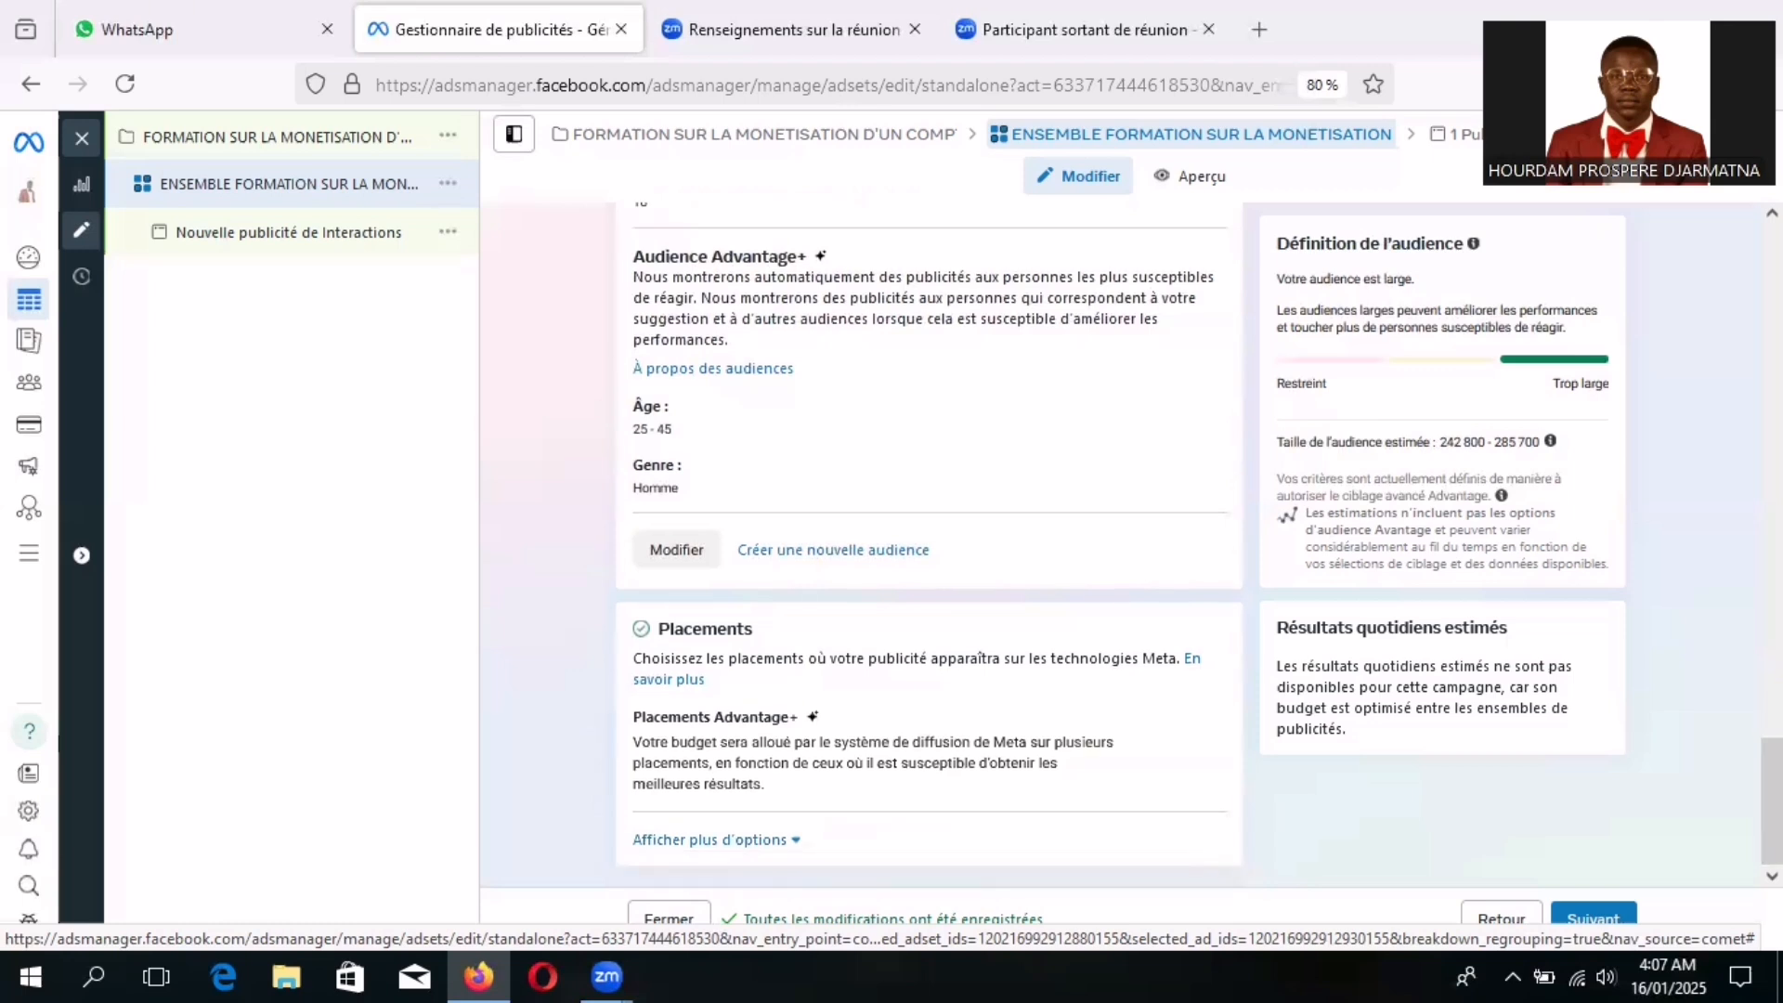
- Proceed to the ad level and rename the ad as PUBBLICITE FORMATION SUR LA MONETISATION D'UN COMPTE TIKTOK ETANT EN AFRIQUE
click(1613, 919)
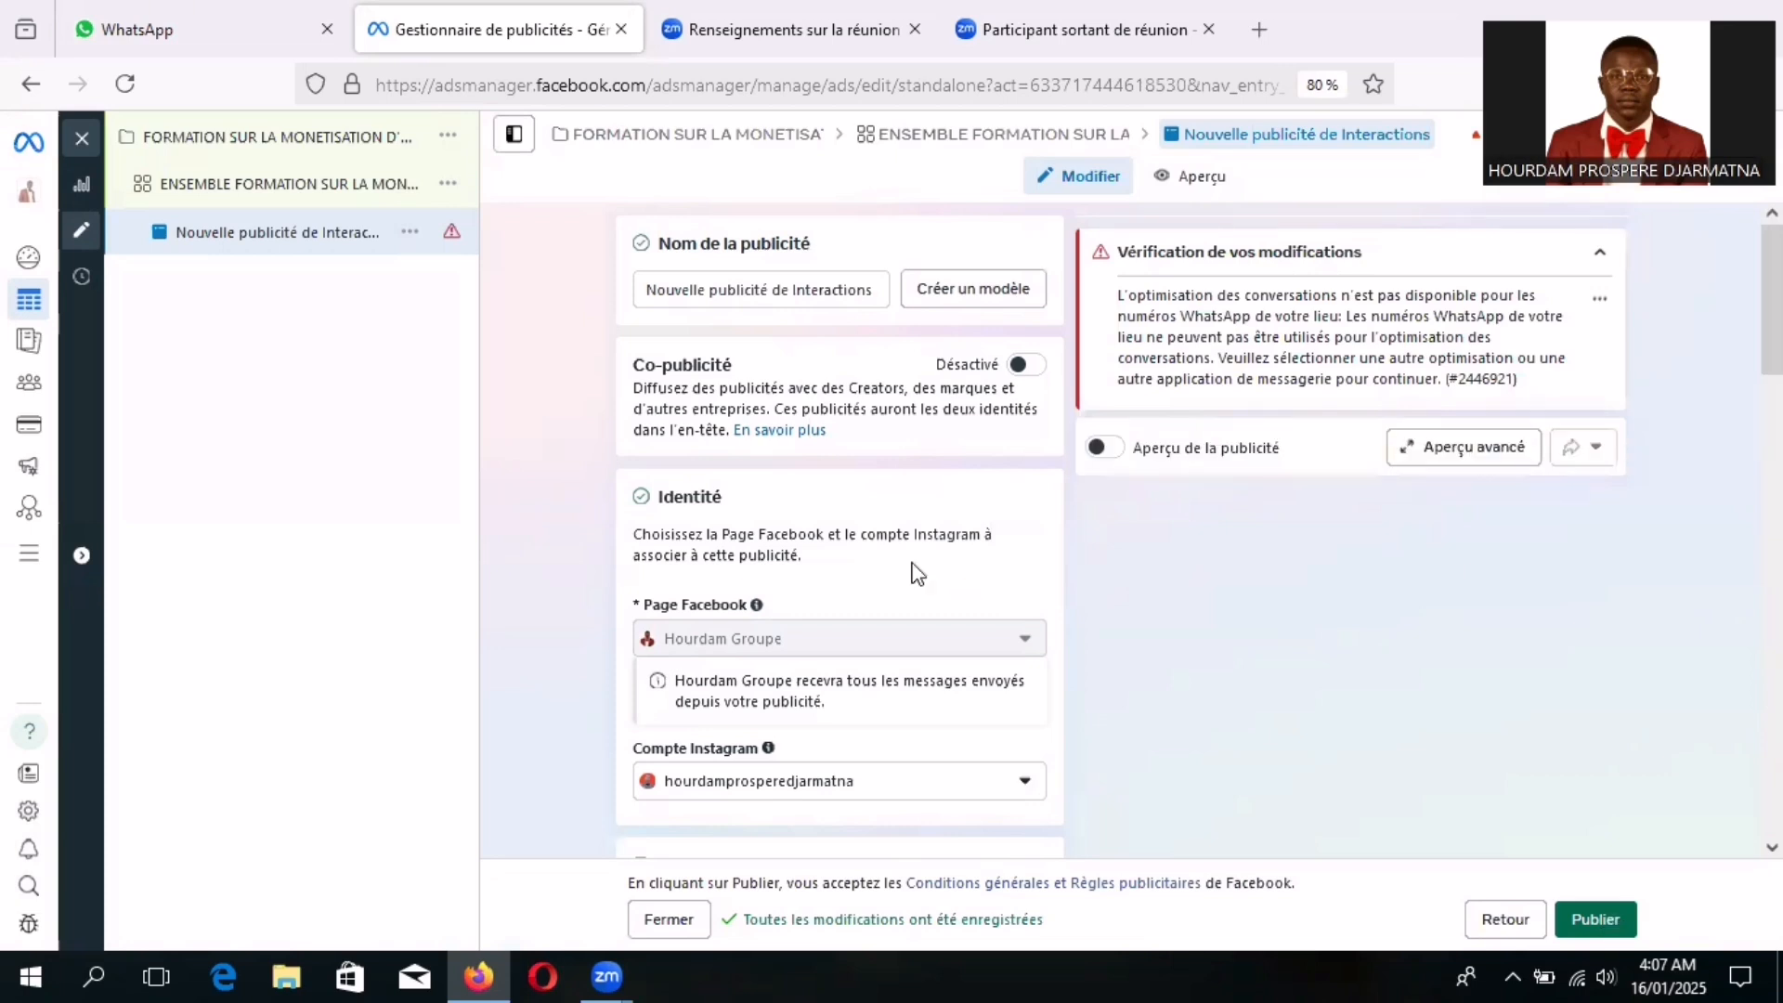
click(877, 289)
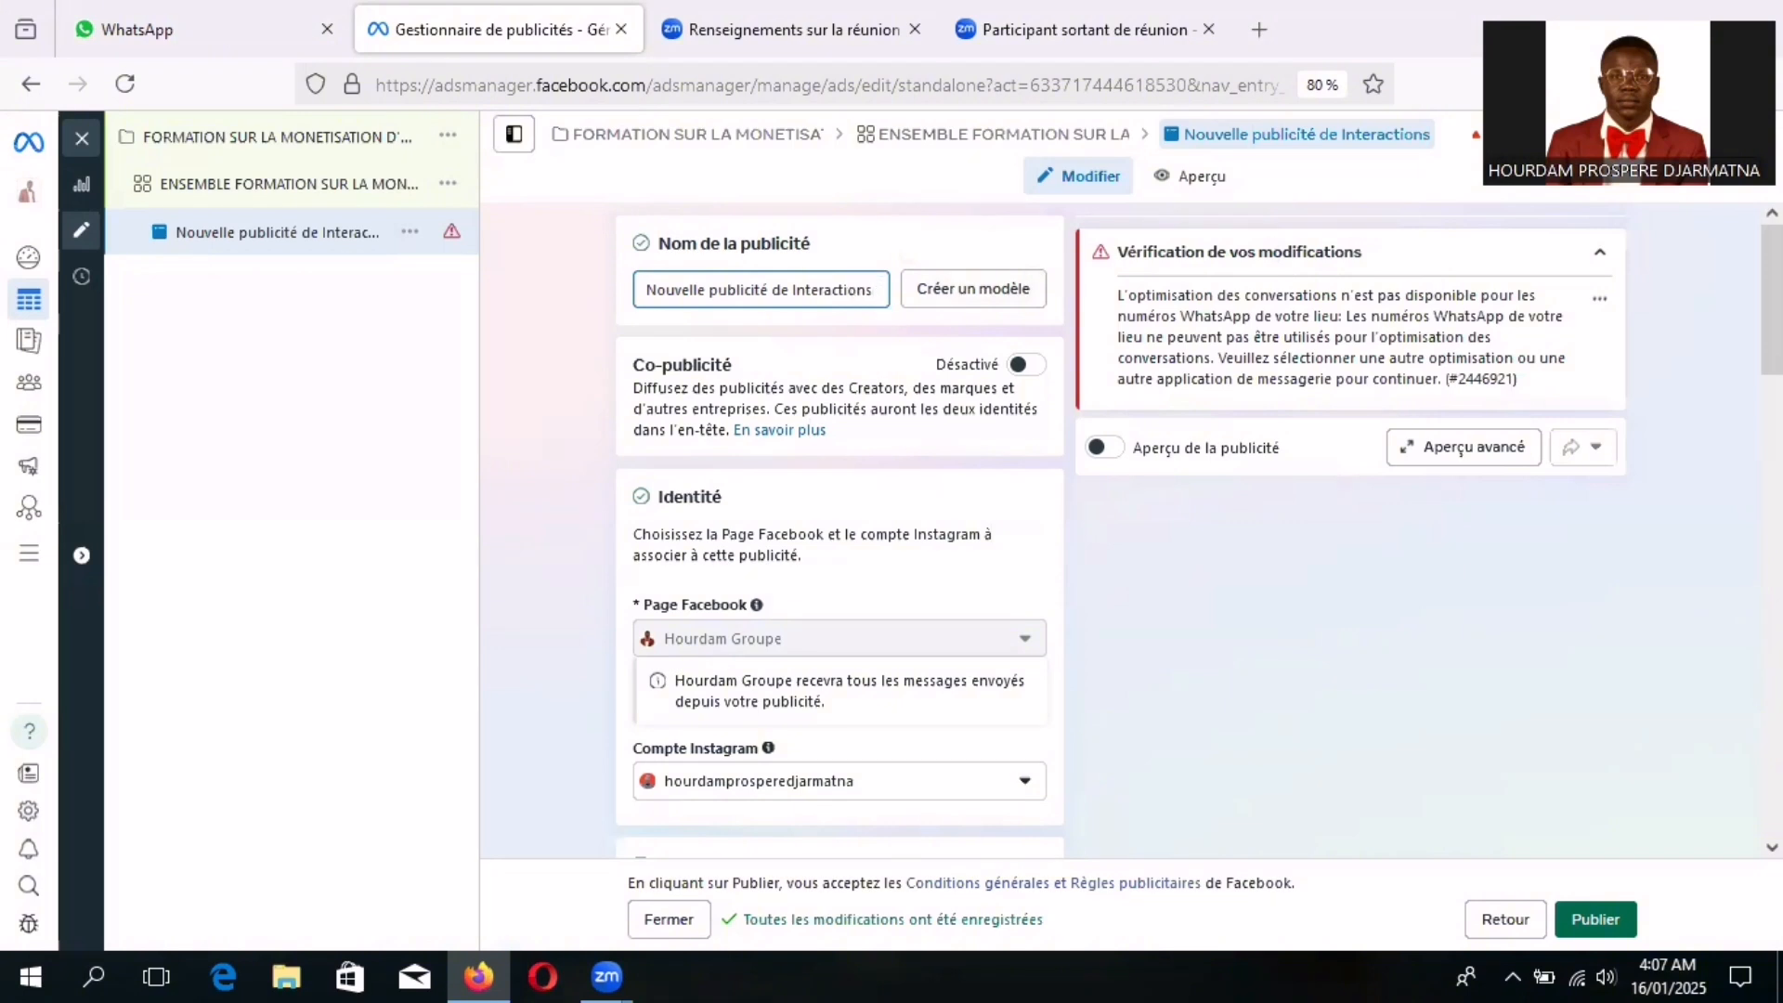
key(BackSpace)
key(BackSpace)
key(BackSpace)
key(BackSpace)
key(BackSpace)
key(BackSpace)
key(BackSpace)
key(BackSpace)
key(BackSpace)
key(BackSpace)
key(BackSpace)
key(BackSpace)
key(BackSpace)
key(BackSpace)
key(BackSpace)
key(BackSpace)
key(BackSpace)
key(BackSpace)
key(BackSpace)
key(BackSpace)
key(BackSpace)
key(BackSpace)
key(BackSpace)
key(BackSpace)
key(BackSpace)
key(BackSpace)
key(BackSpace)
key(BackSpace)
key(BackSpace)
key(BackSpace)
key(BackSpace)
key(BackSpace)
key(BackSpace)
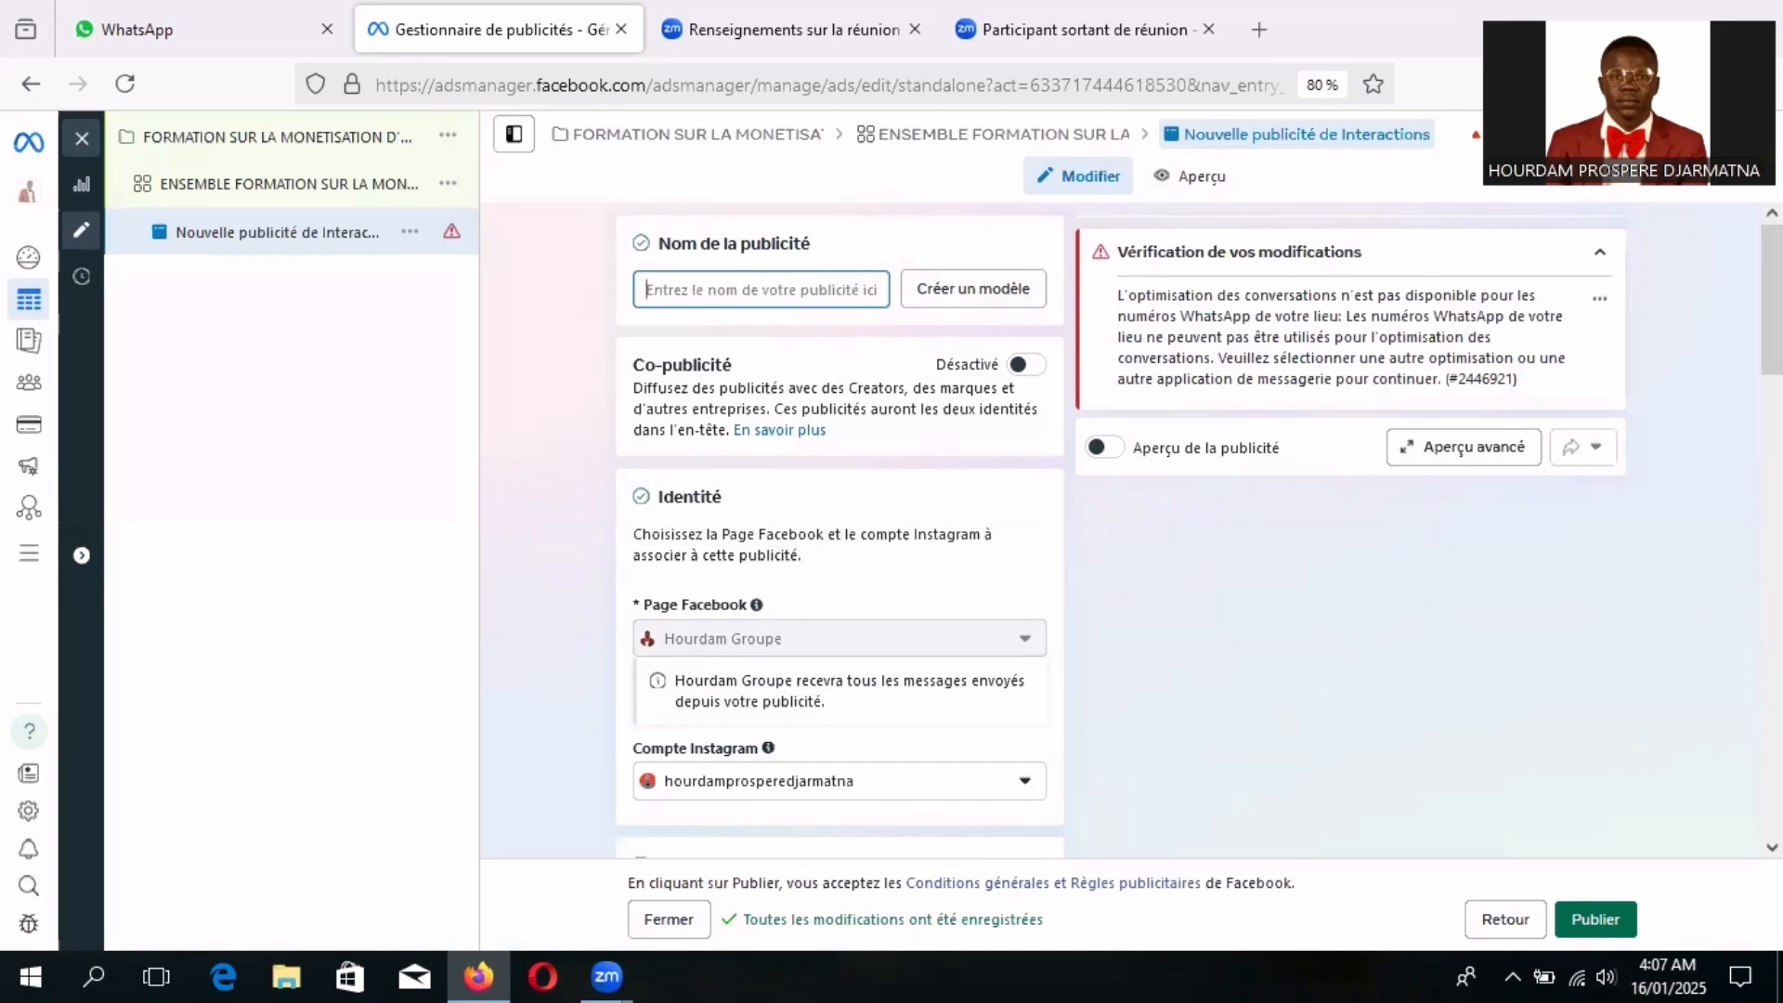
text(PU)
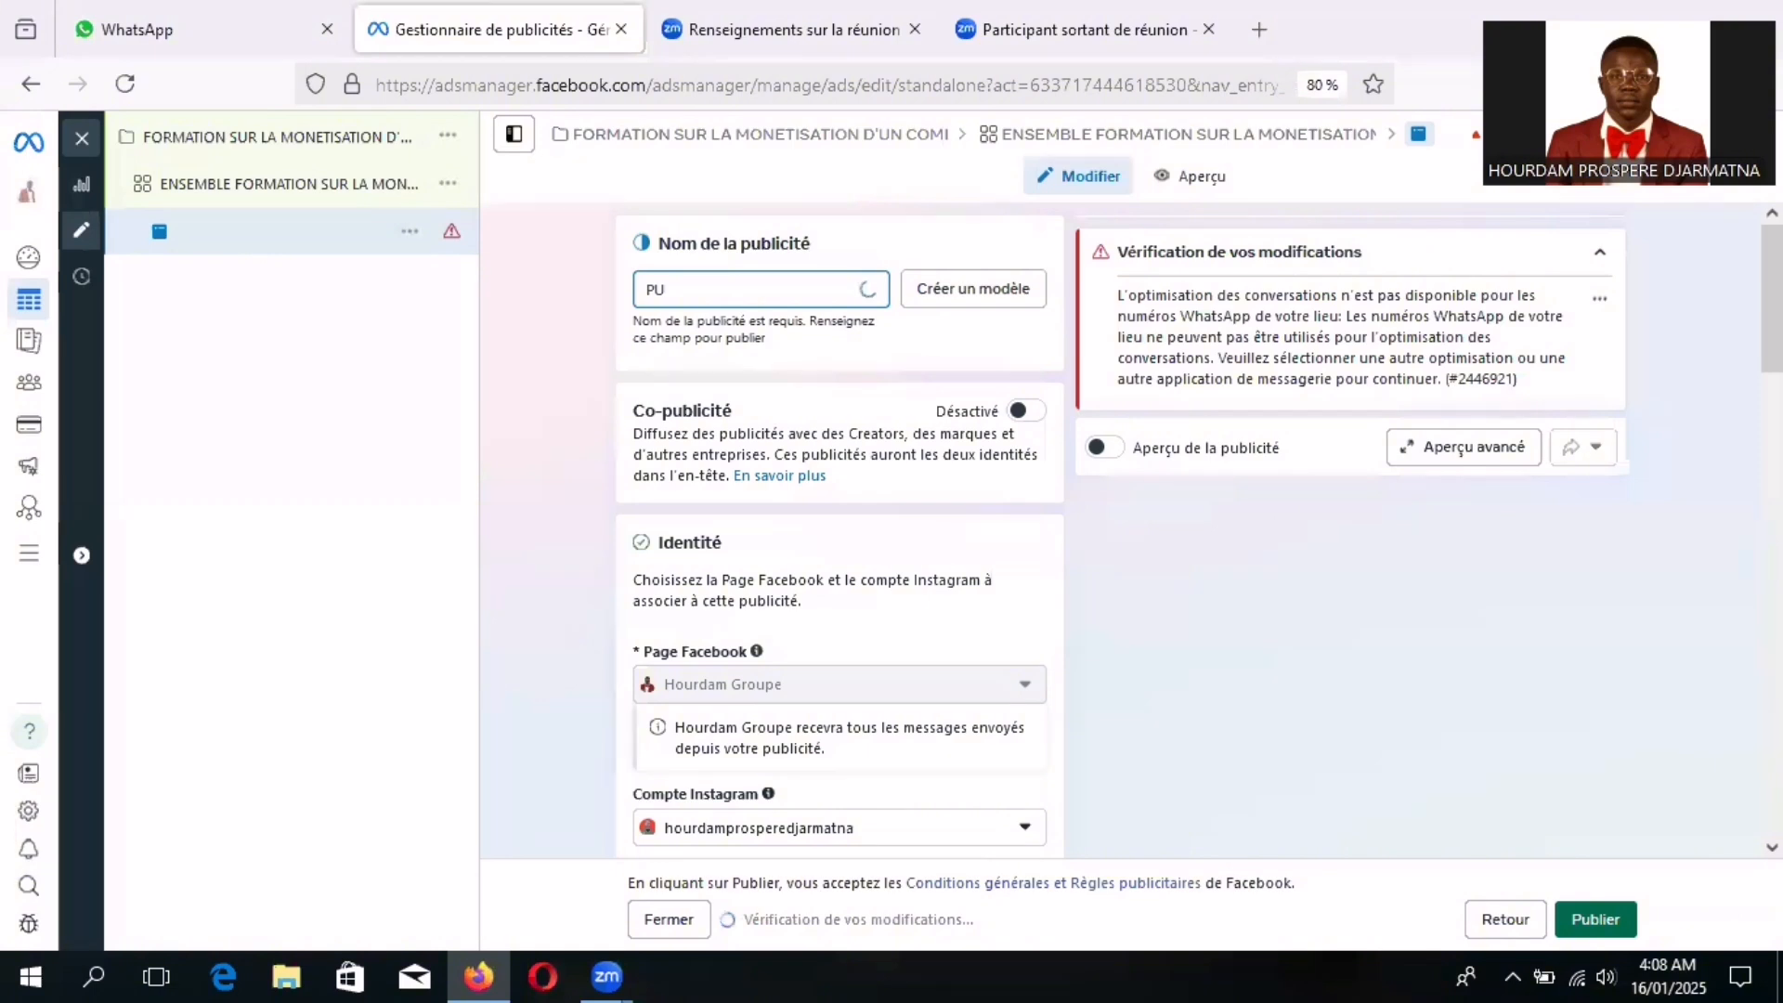
text(BBL)
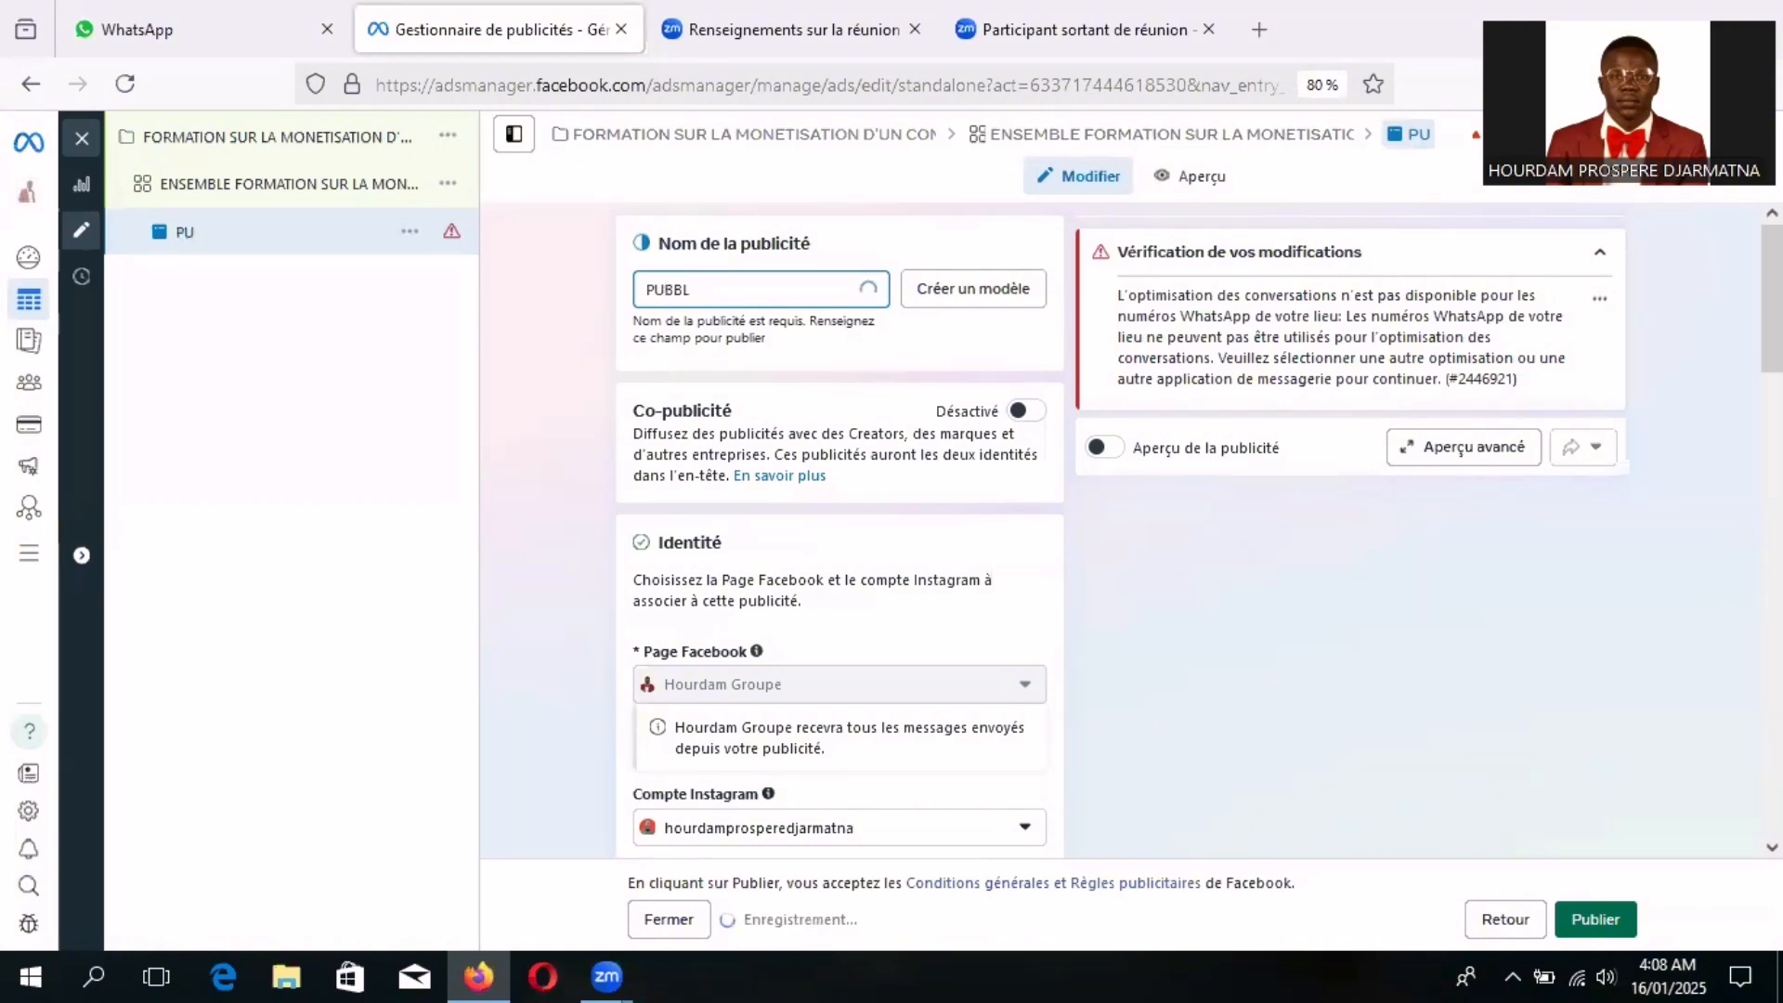
text(ICIT)
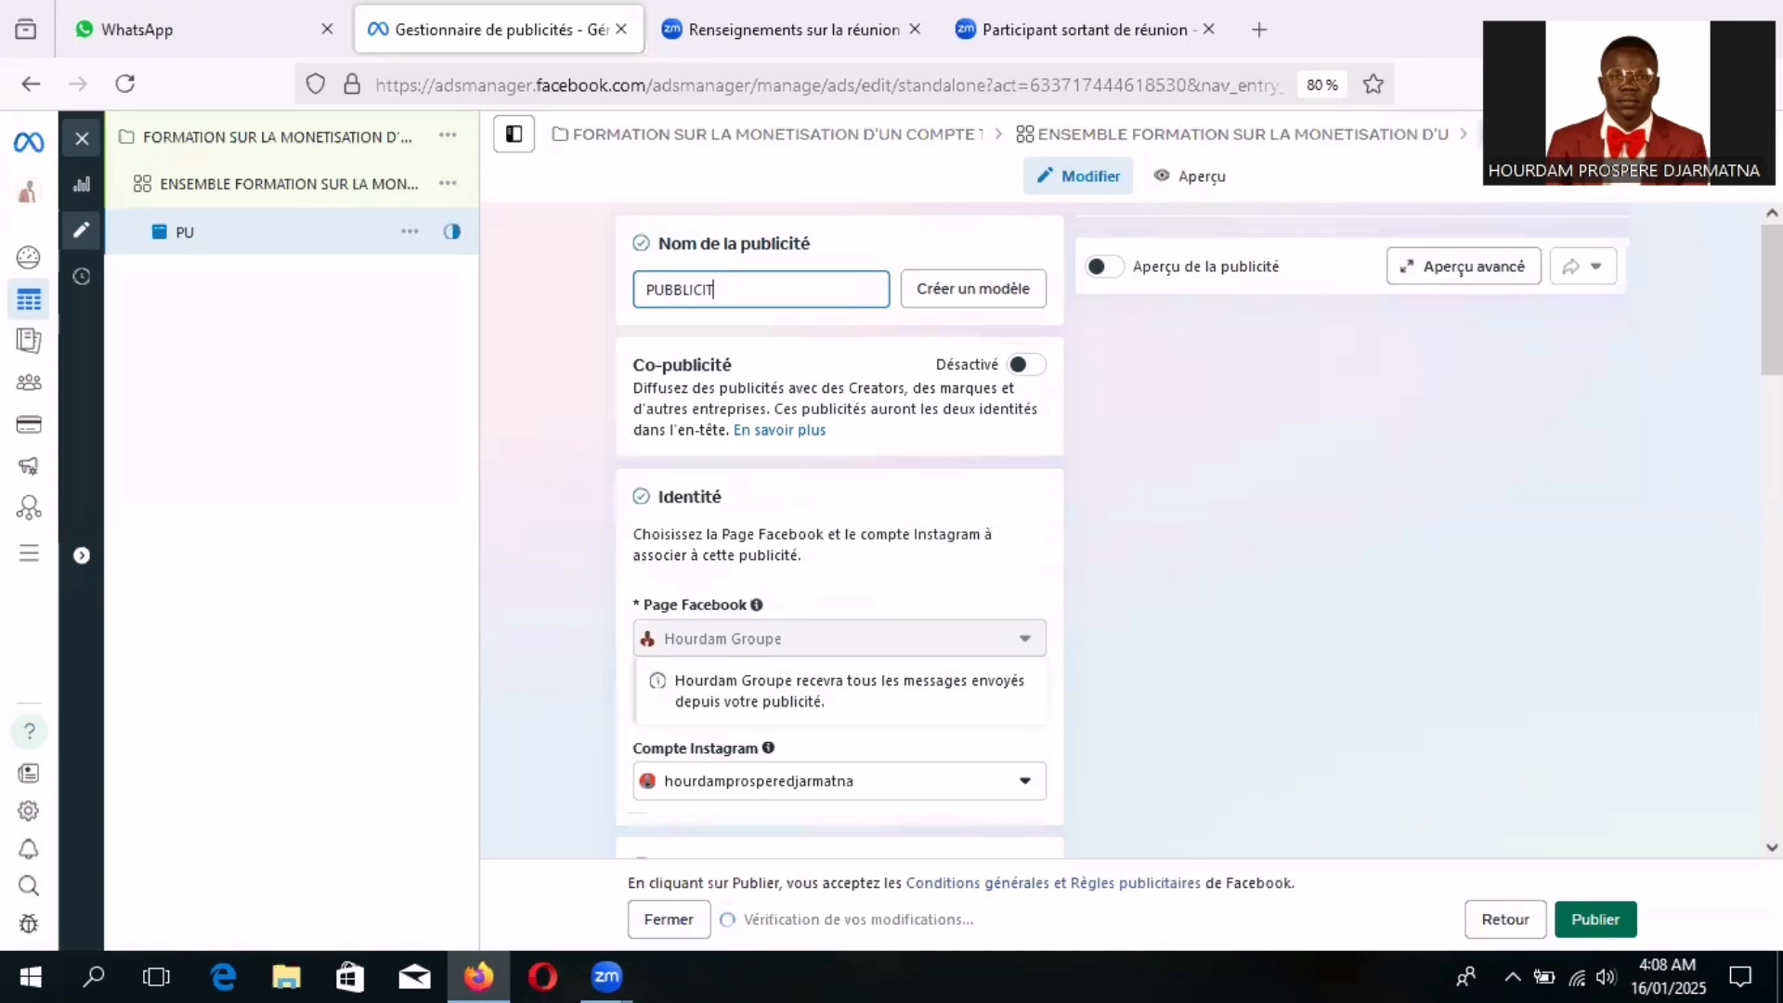
text(E)
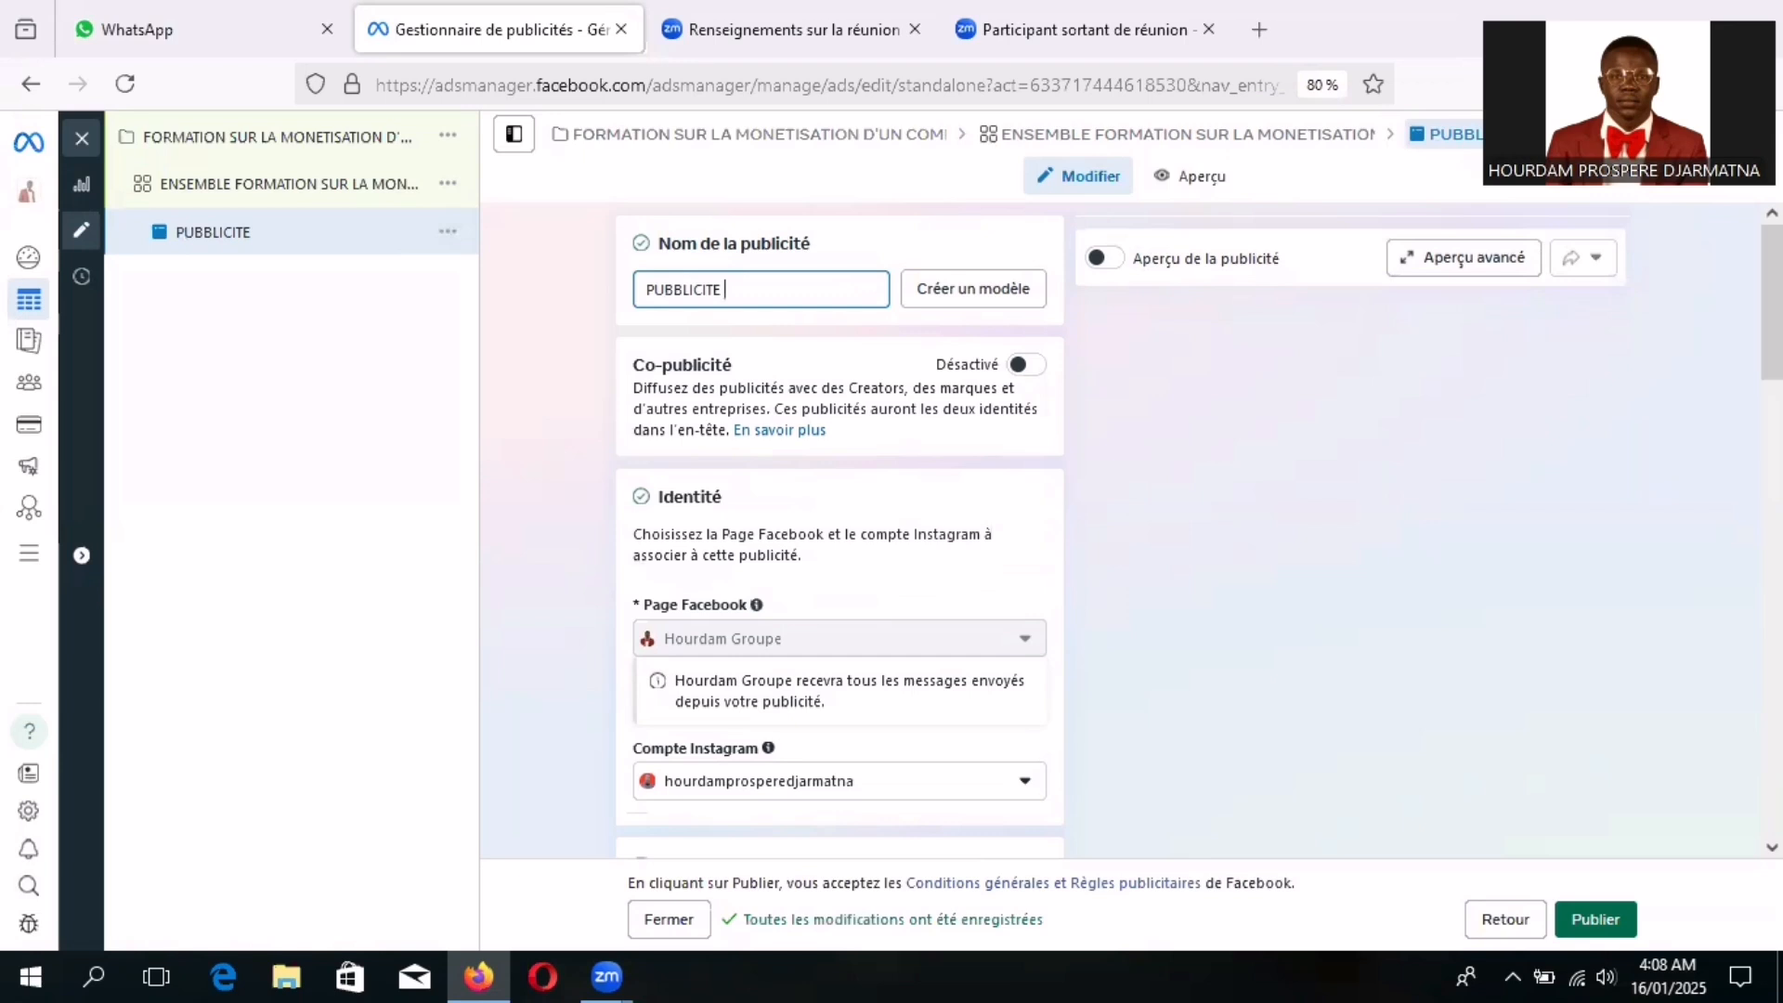
key(ctrl+v)
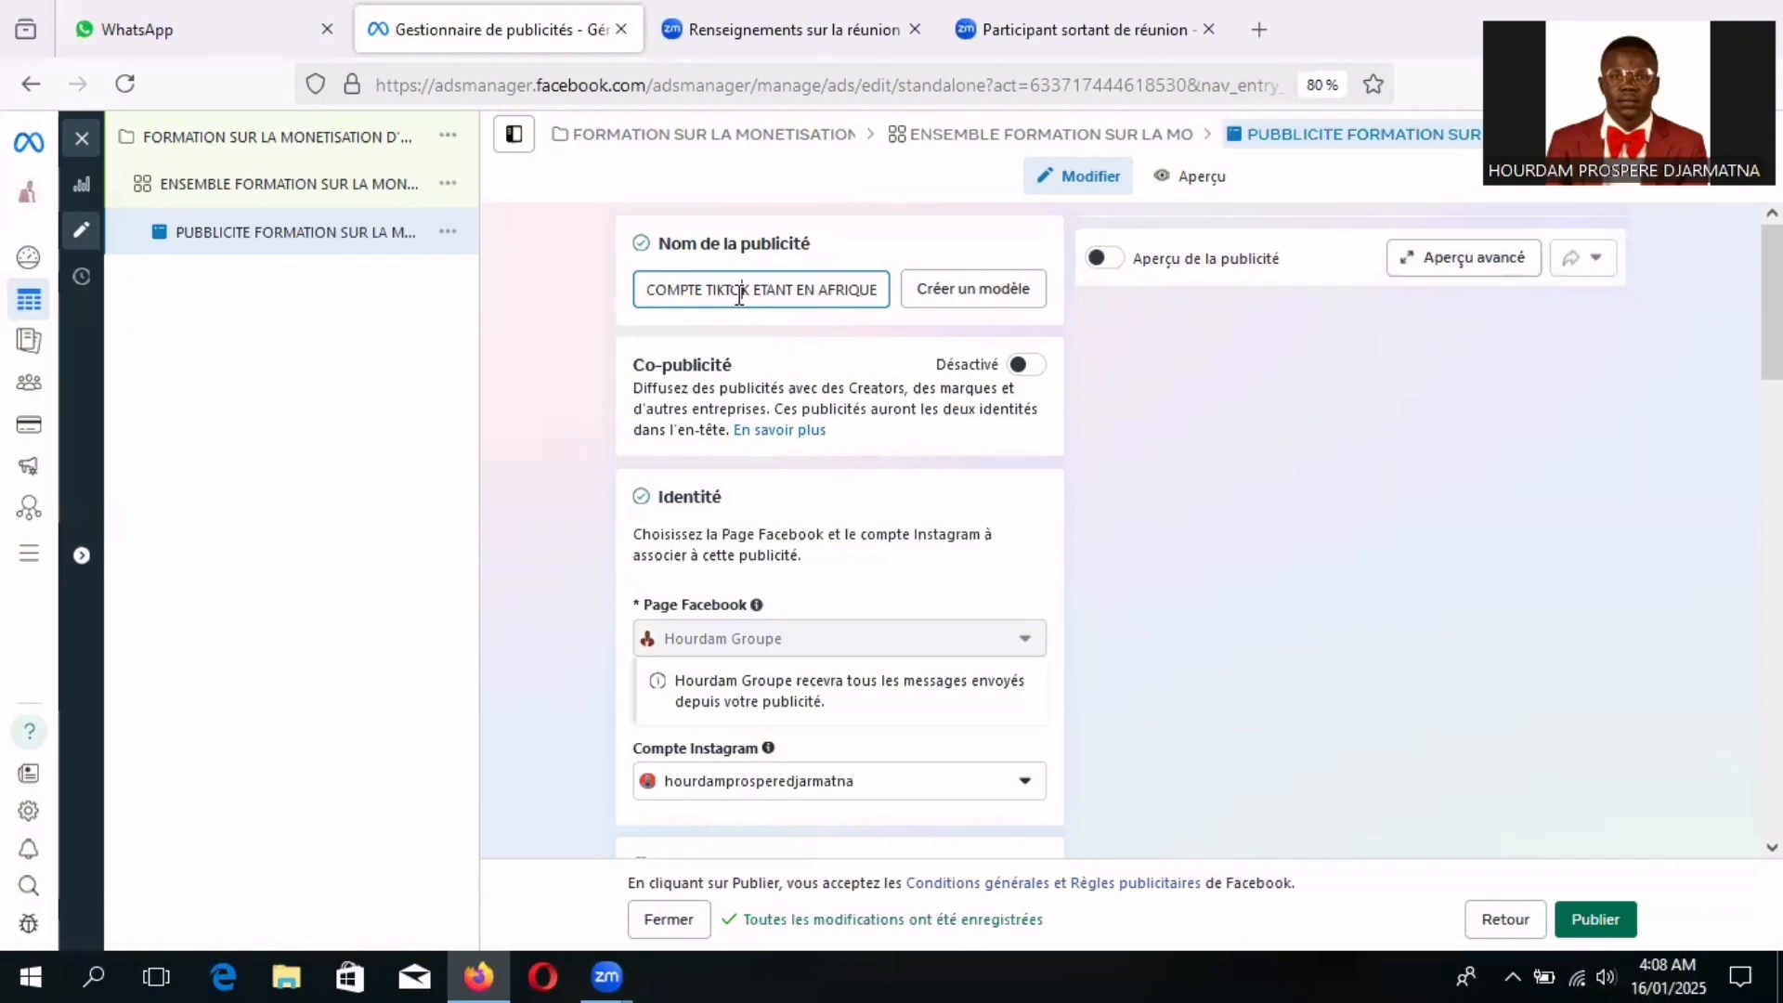
- Check the full ad name from its end back to its beginning
key(Left)
key(Left)
key(Left)
key(Left)
key(Left)
key(Left)
key(Left)
key(Left)
key(Left)
key(Left)
key(Left)
key(Left)
key(Left)
key(Left)
key(Left)
key(Left)
key(Left)
key(Left)
key(Left)
key(Left)
key(Left)
key(Left)
key(Left)
key(Left)
key(Left)
key(Left)
key(Left)
key(Left)
key(Left)
key(Left)
key(Left)
key(Left)
key(Left)
key(Left)
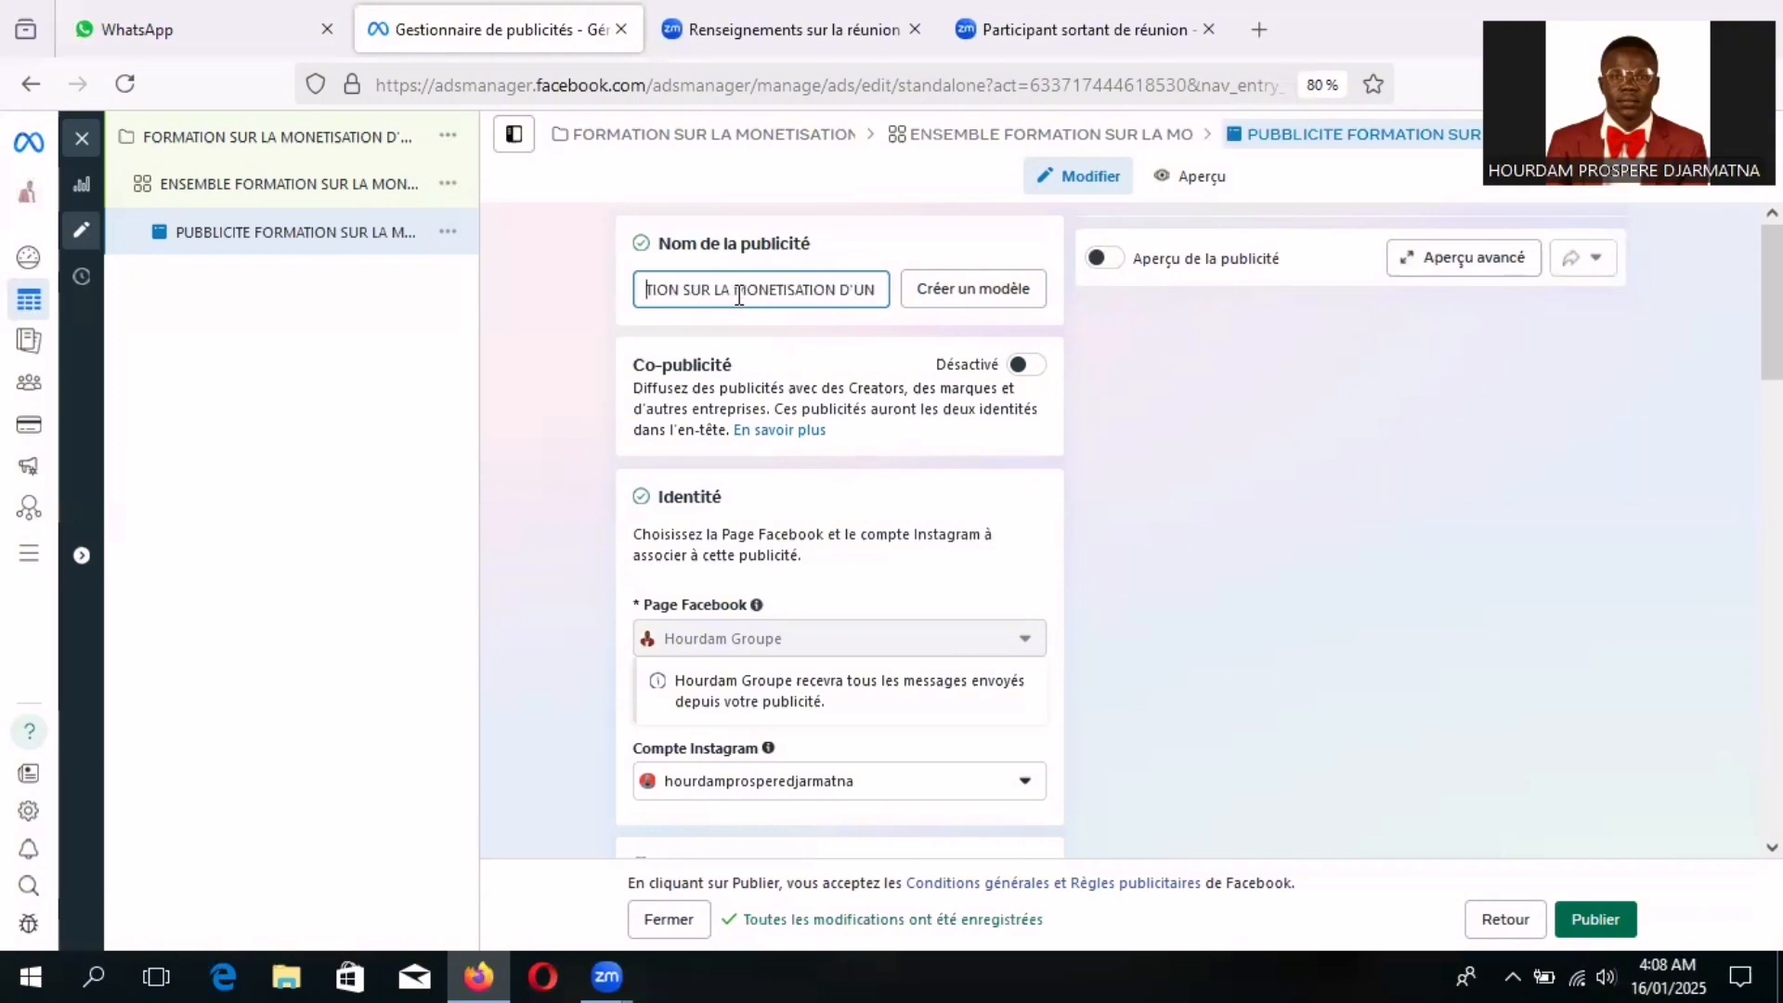
key(Left)
key(Left)
key(Left)
key(Left)
key(Left)
key(Left)
key(Left)
key(Left)
key(Left)
key(Left)
key(Left)
key(Left)
key(Left)
key(Left)
key(Left)
key(Left)
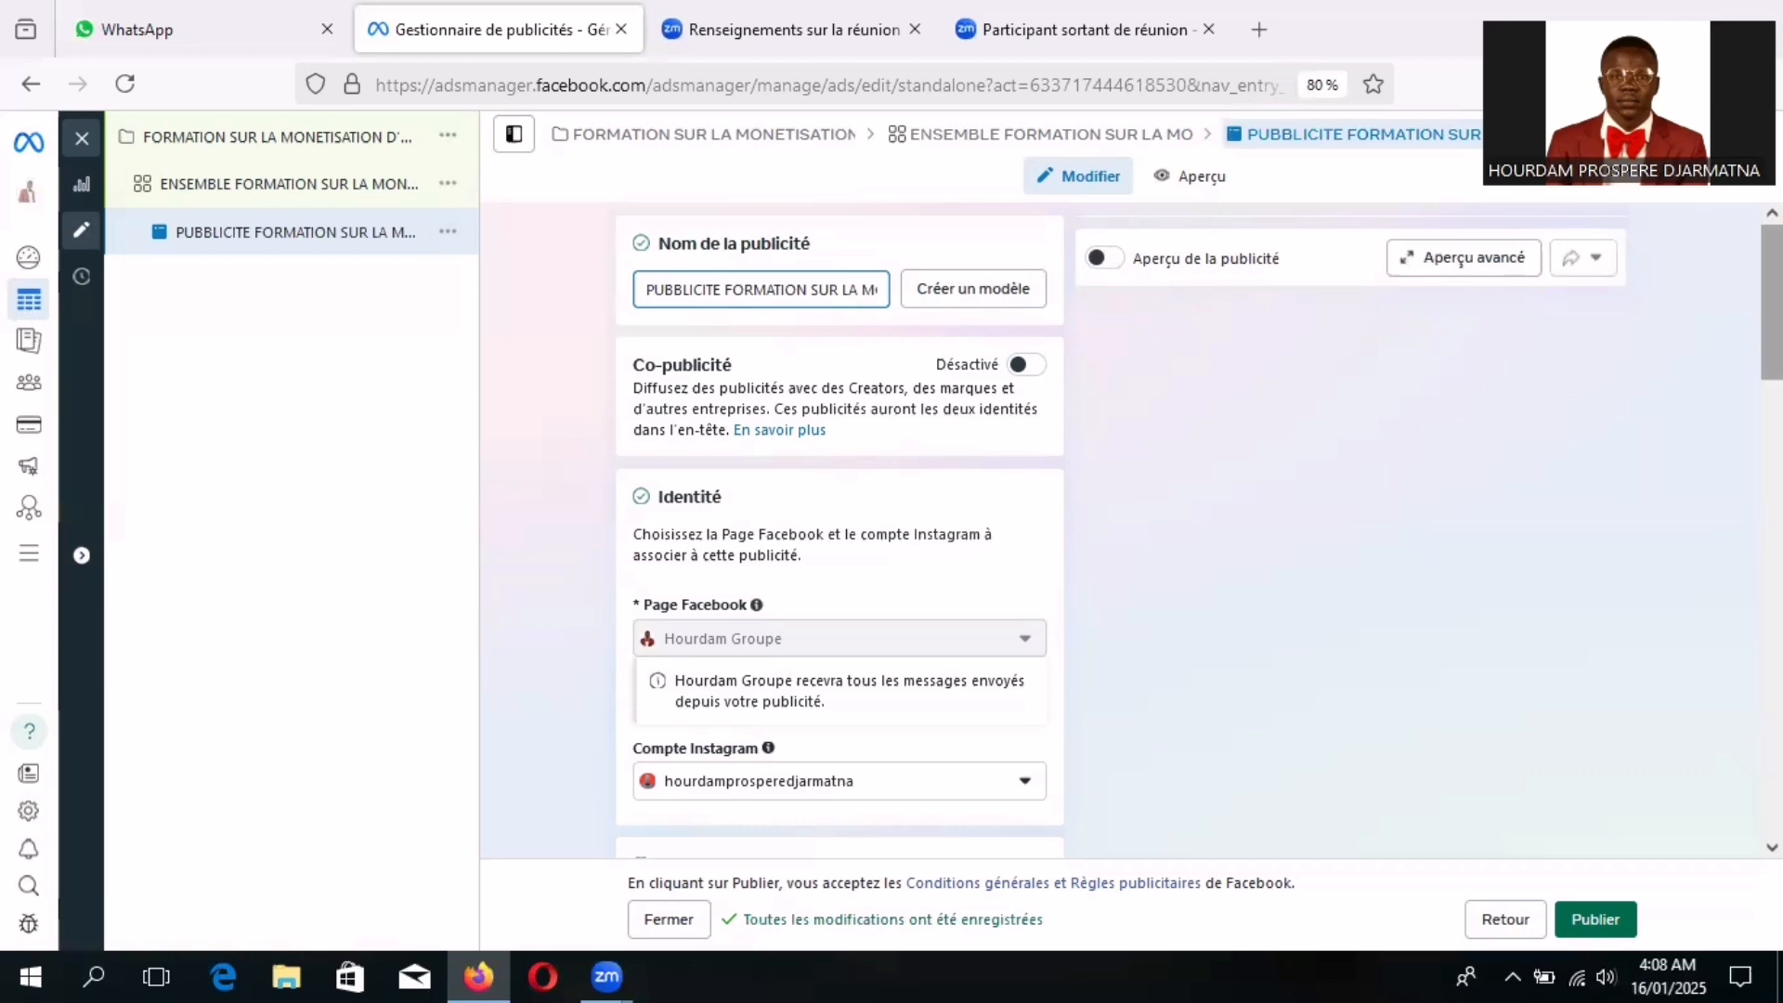
- Review the ad's co-advertising, Facebook Page and Instagram identity, format and multi-advertiser settings through to the ad content section
mouse_move(1772, 302)
mouse_down()
mouse_move(1772, 322)
mouse_move(1772, 301)
mouse_up()
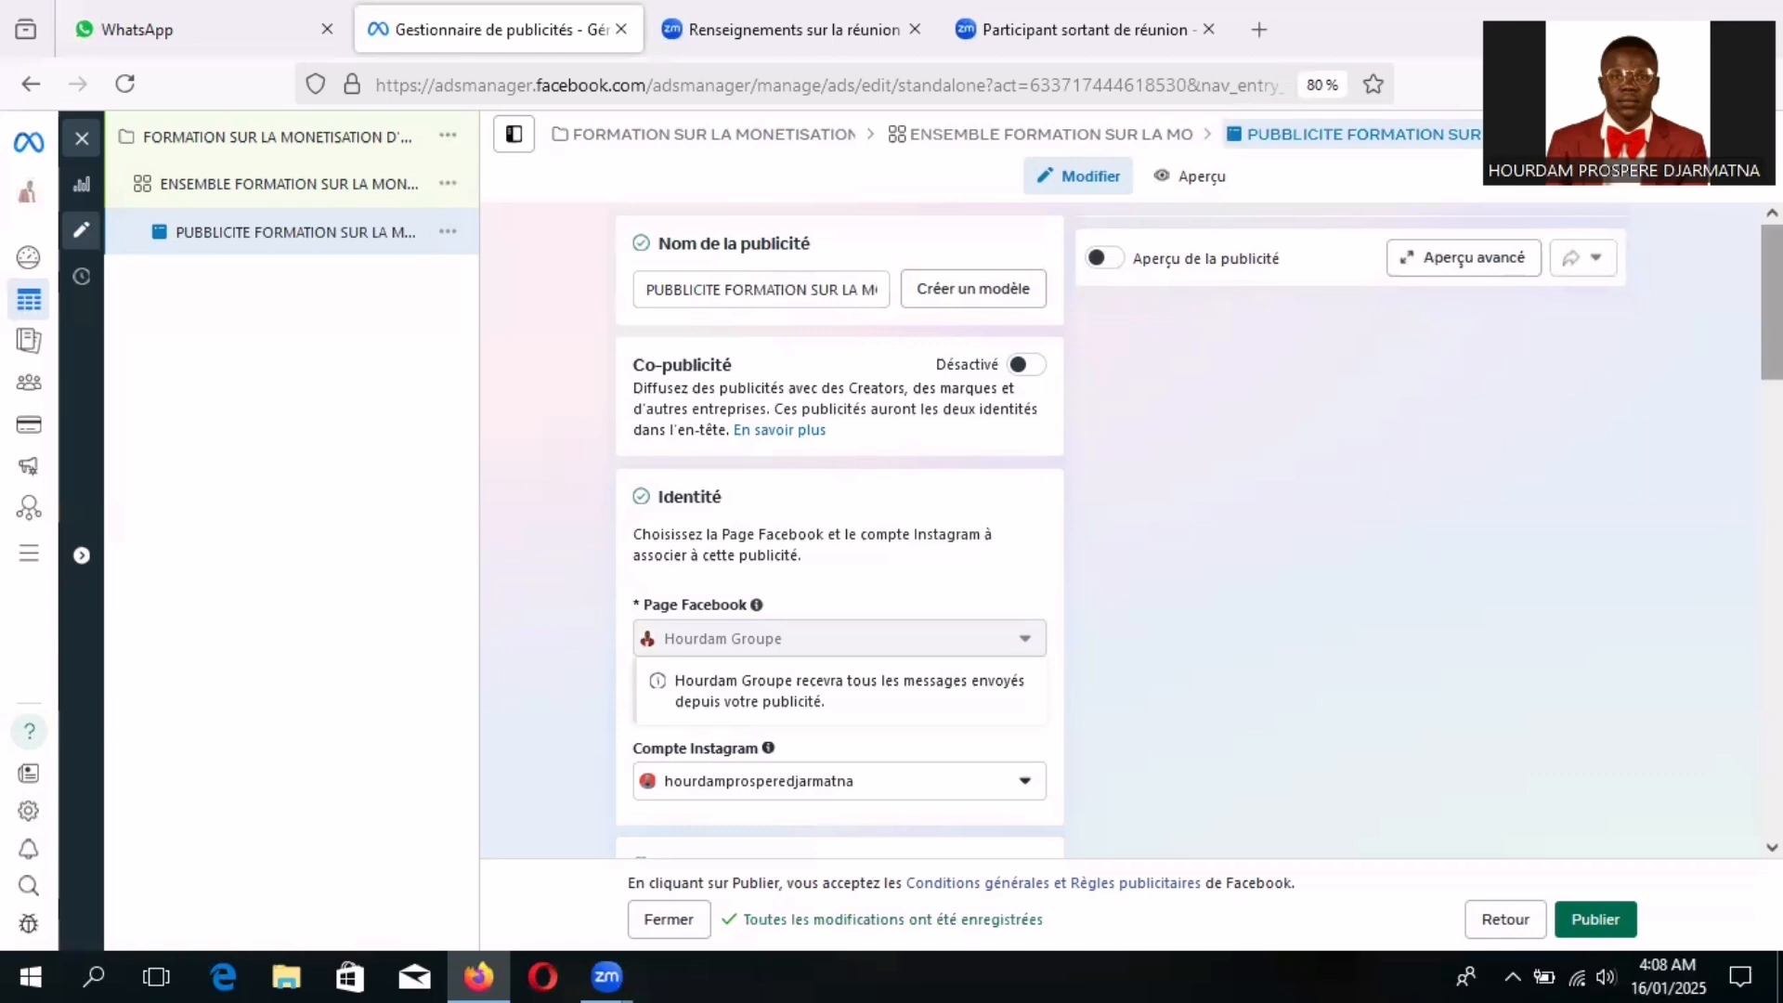
scroll(840, 530, down, 1)
scroll(839, 529, down, 3)
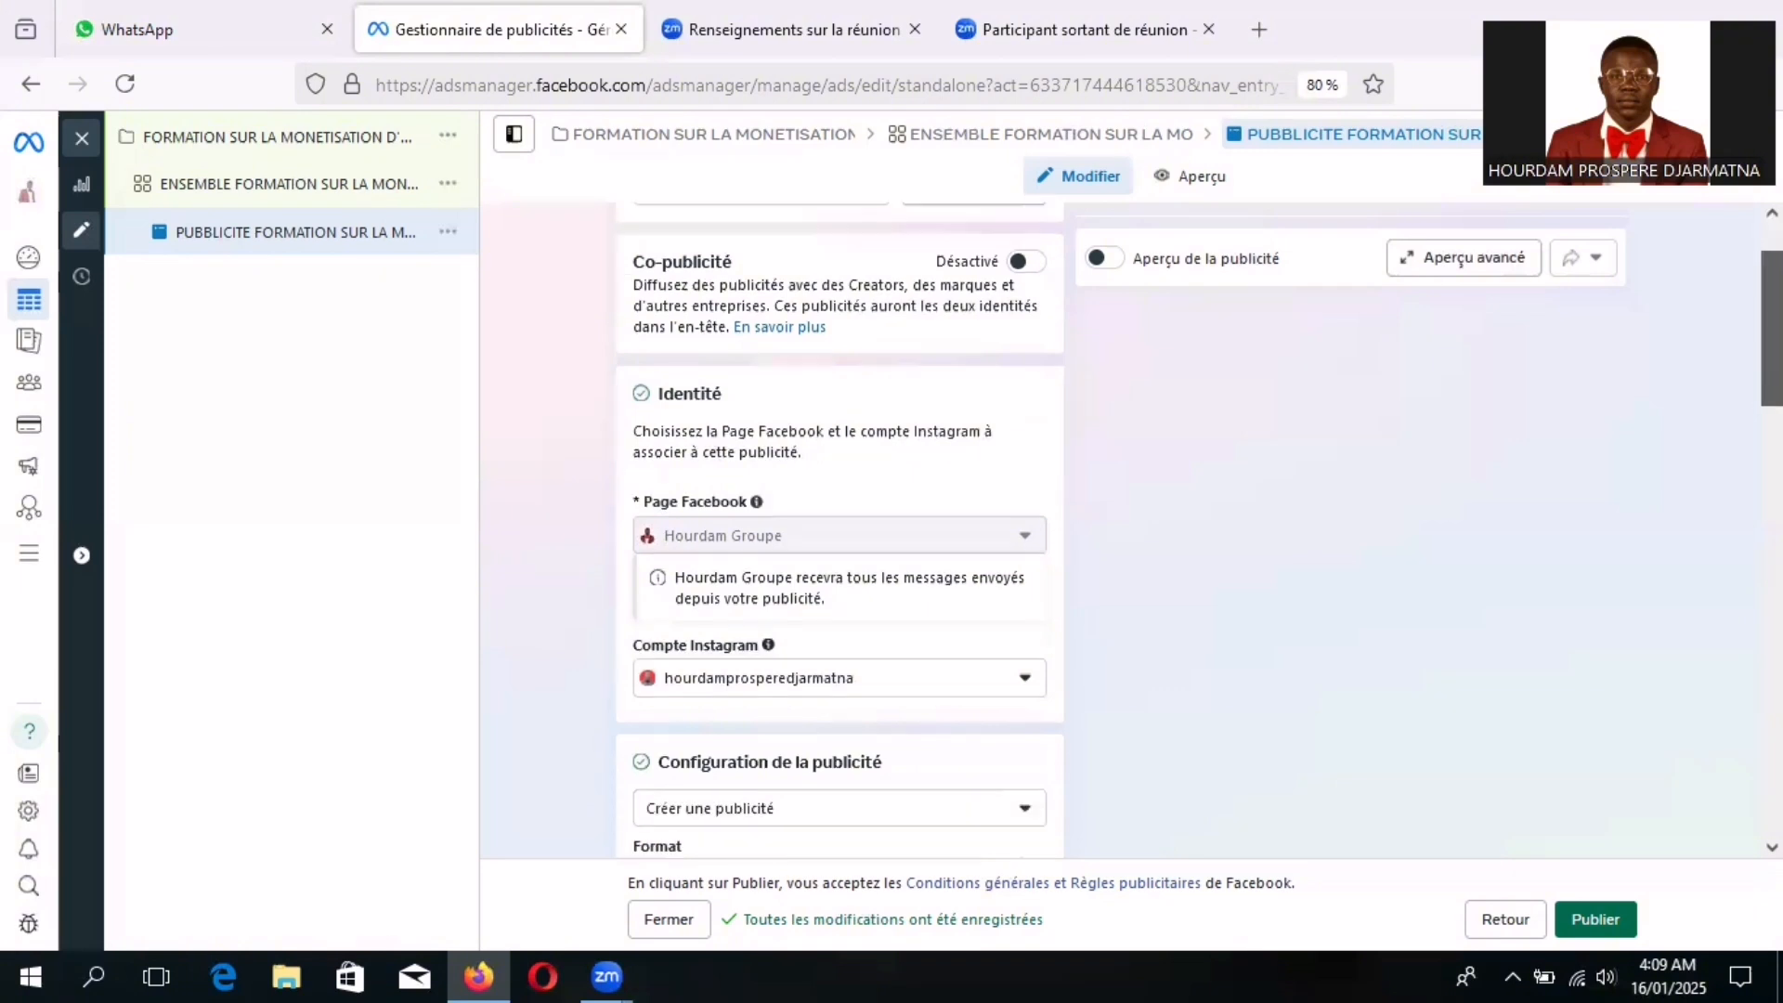
scroll(839, 529, down, 3)
scroll(839, 530, down, 1)
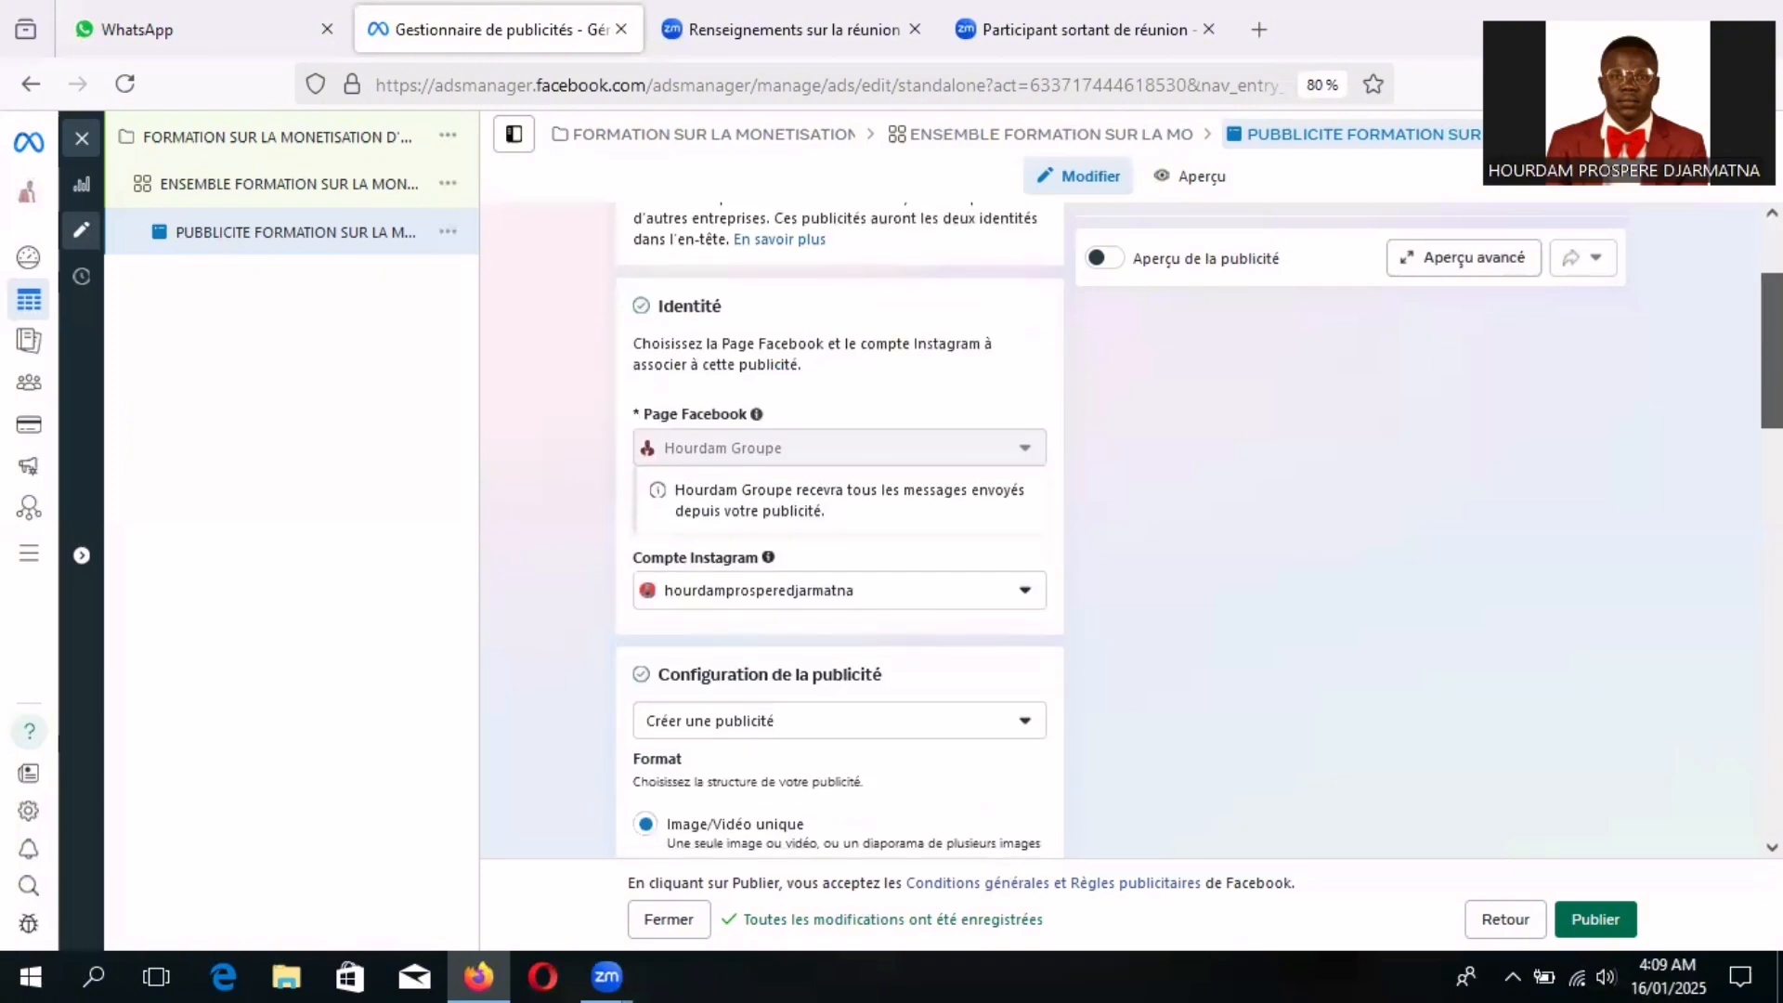
scroll(839, 529, down, 2)
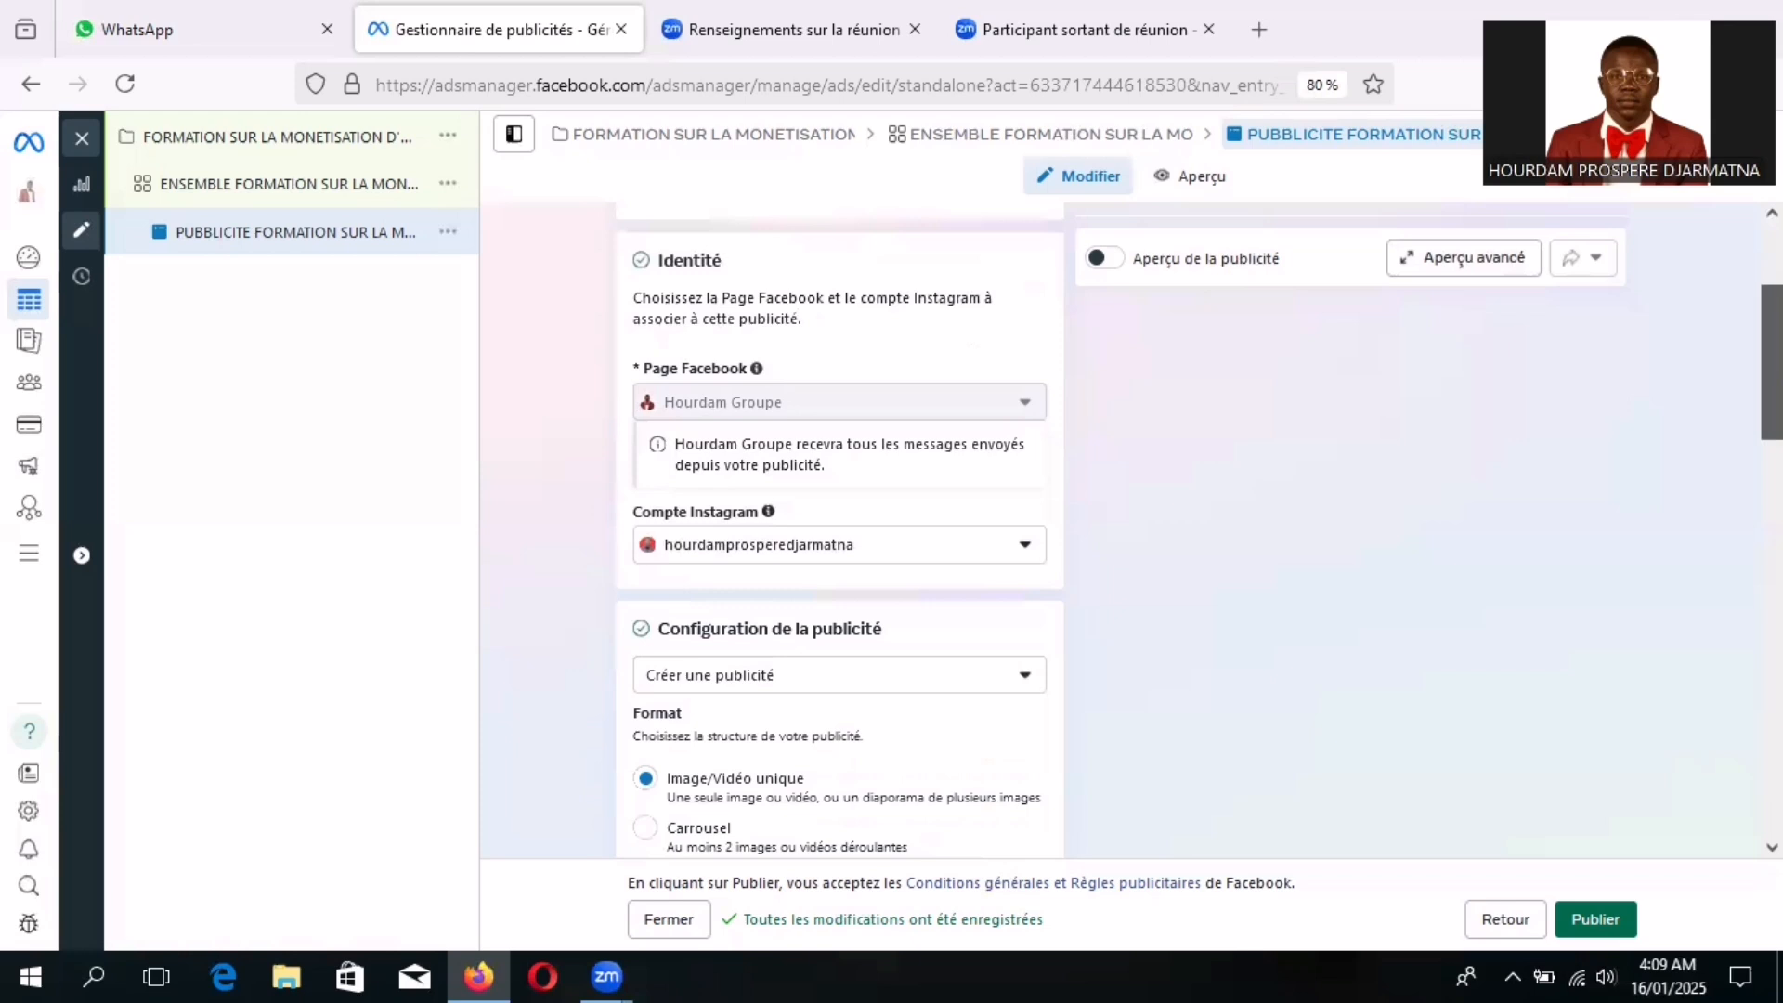
scroll(839, 530, down, 2)
scroll(840, 530, down, 2)
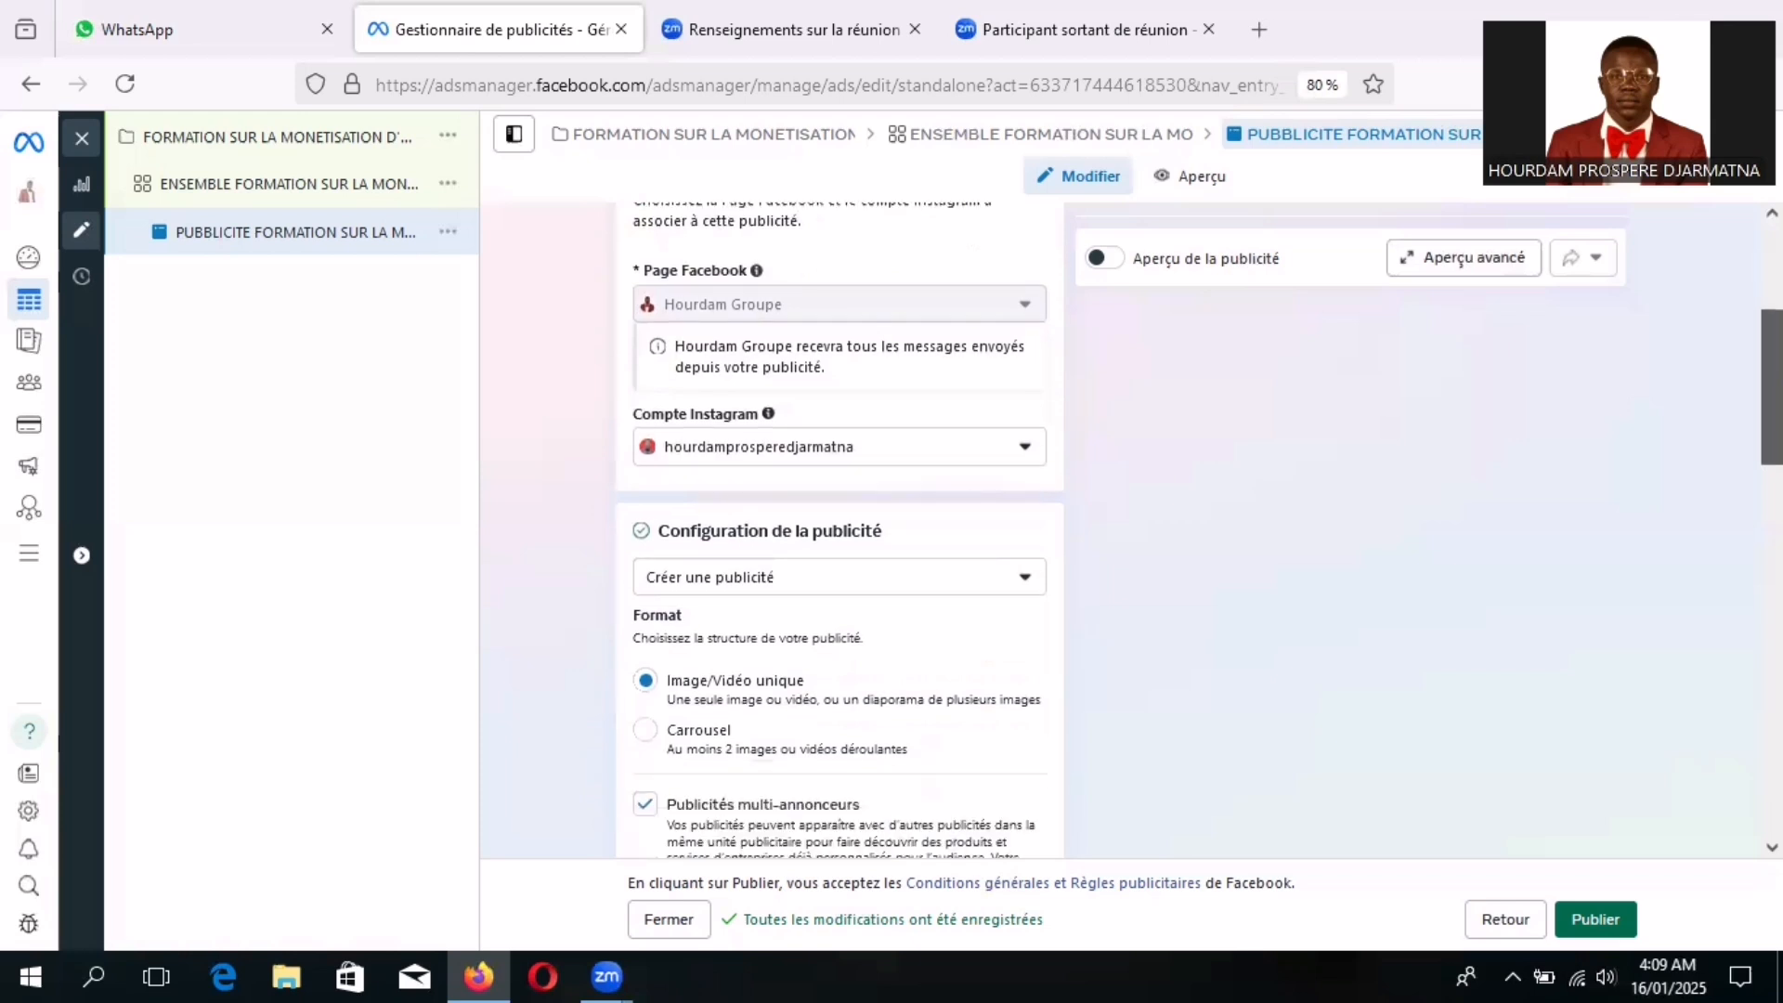
scroll(840, 530, down, 3)
scroll(839, 530, down, 3)
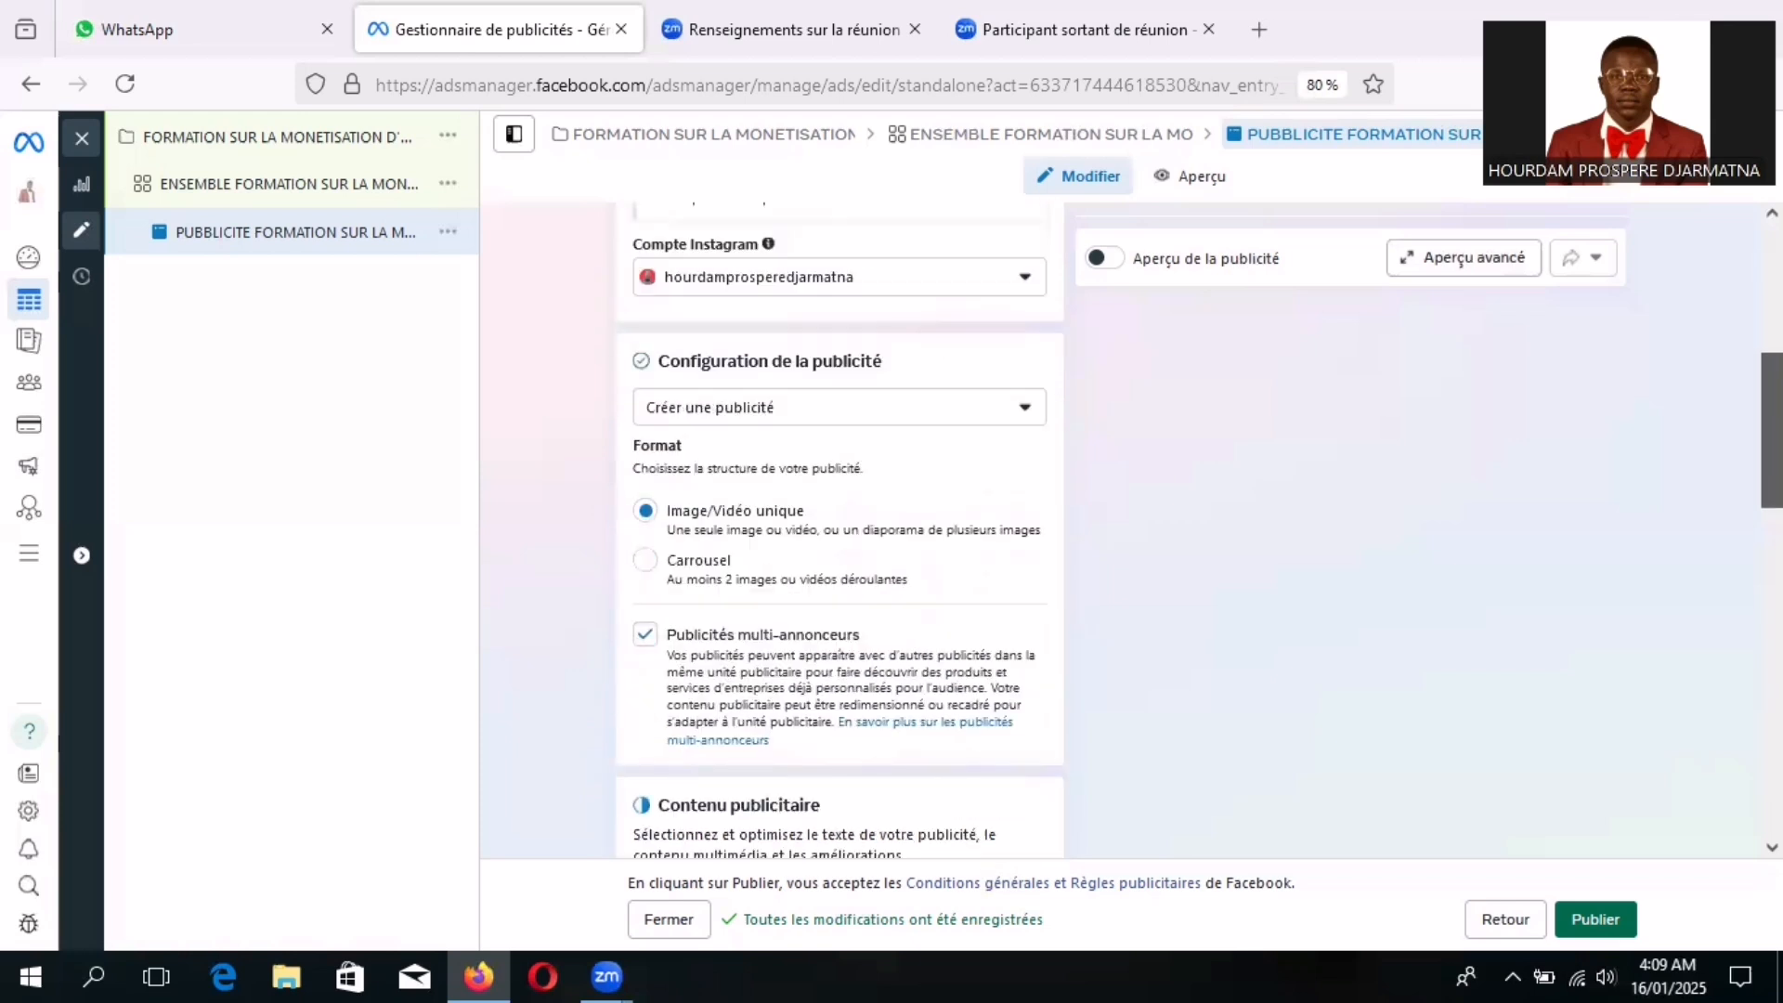
scroll(839, 529, down, 4)
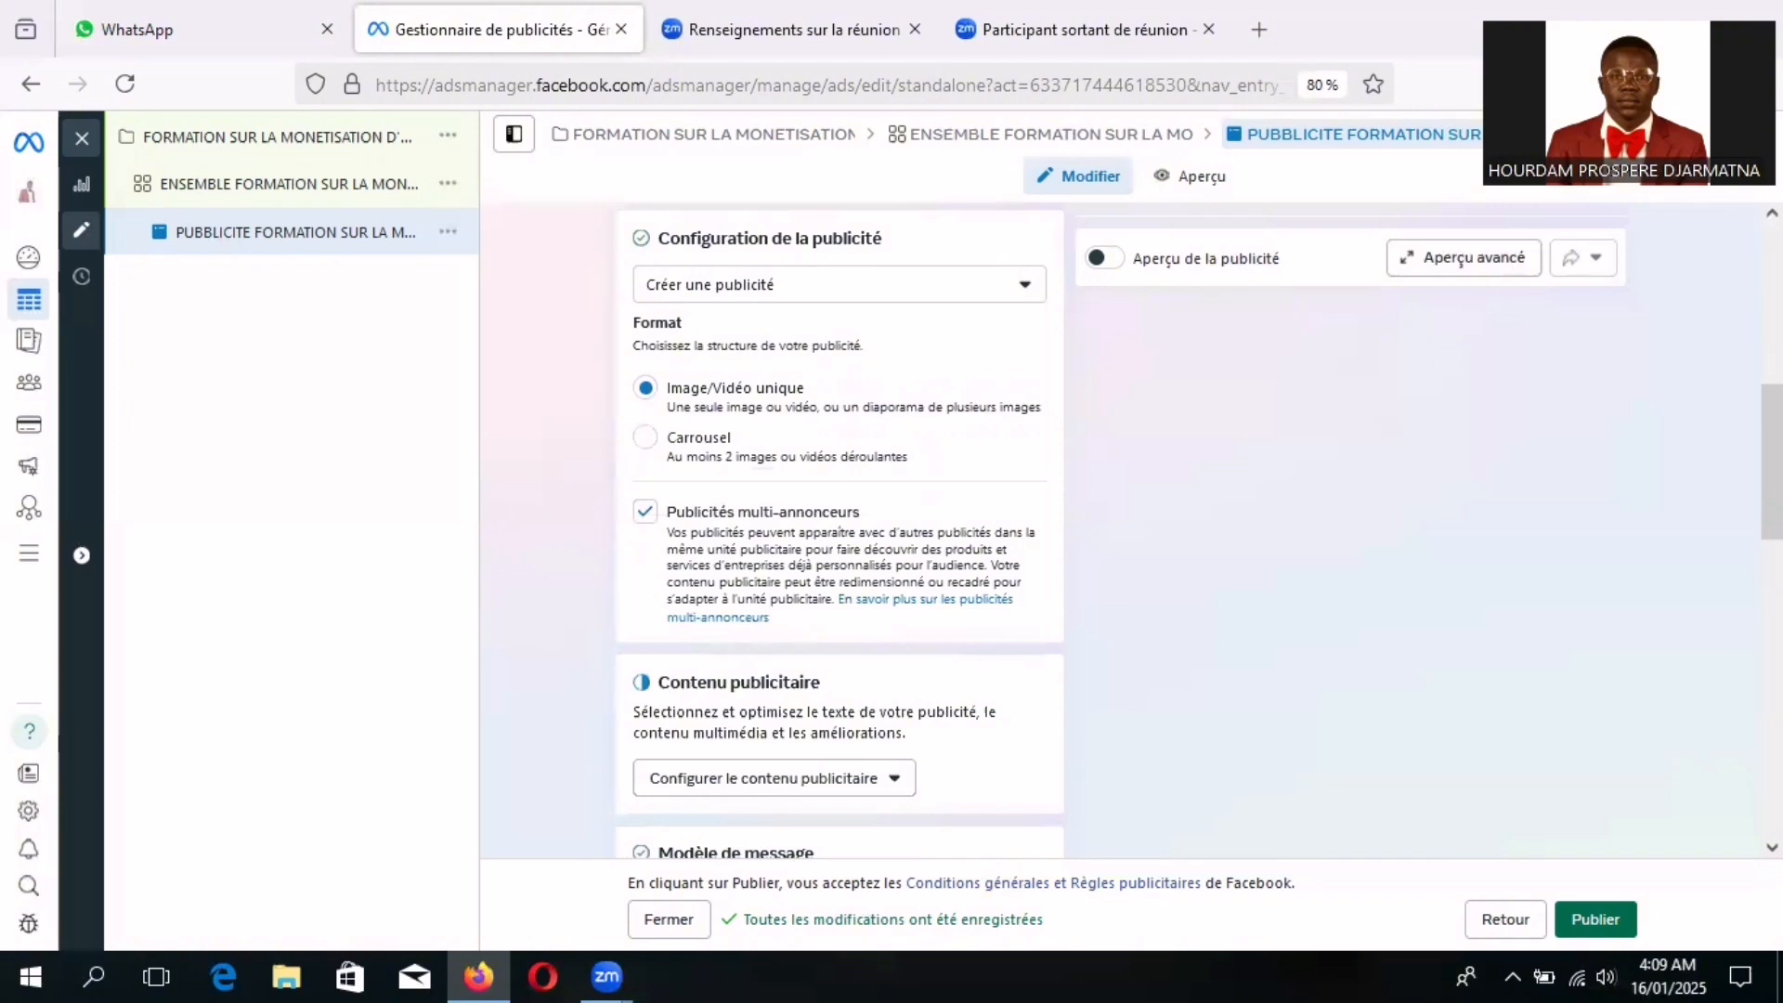
scroll(839, 530, down, 1)
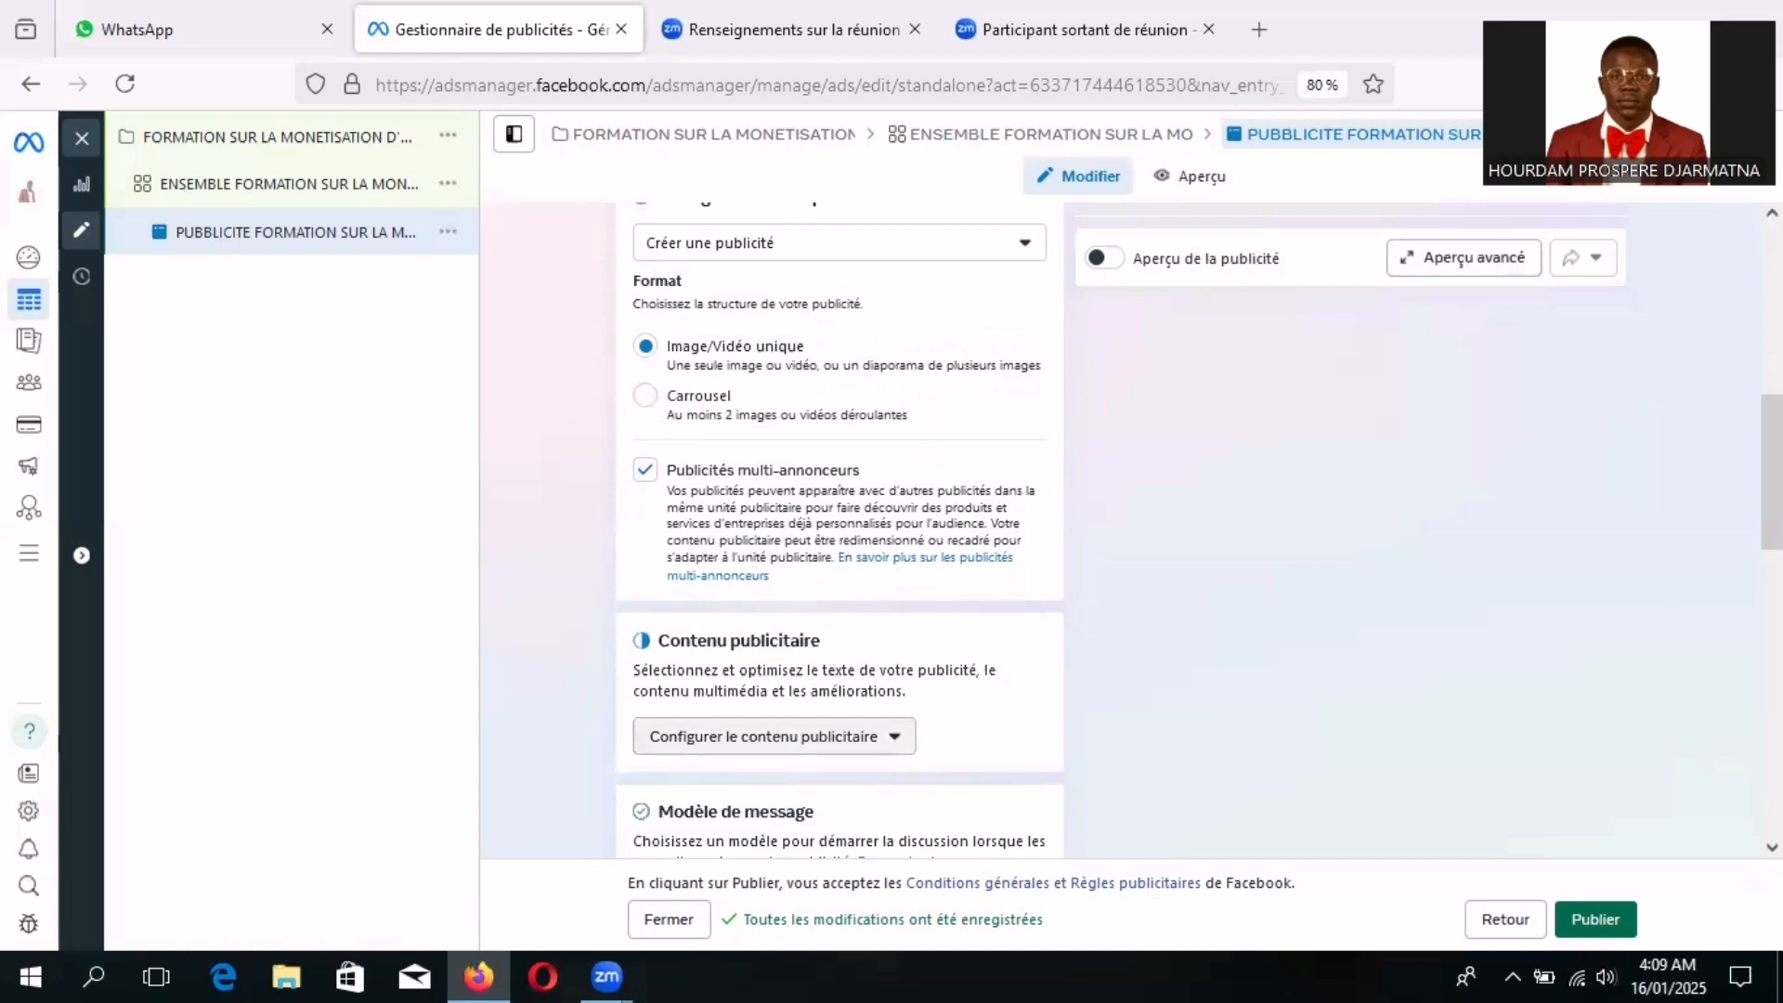
- Set up the ad's creative content as an image ad
scroll(794, 544, down, 2)
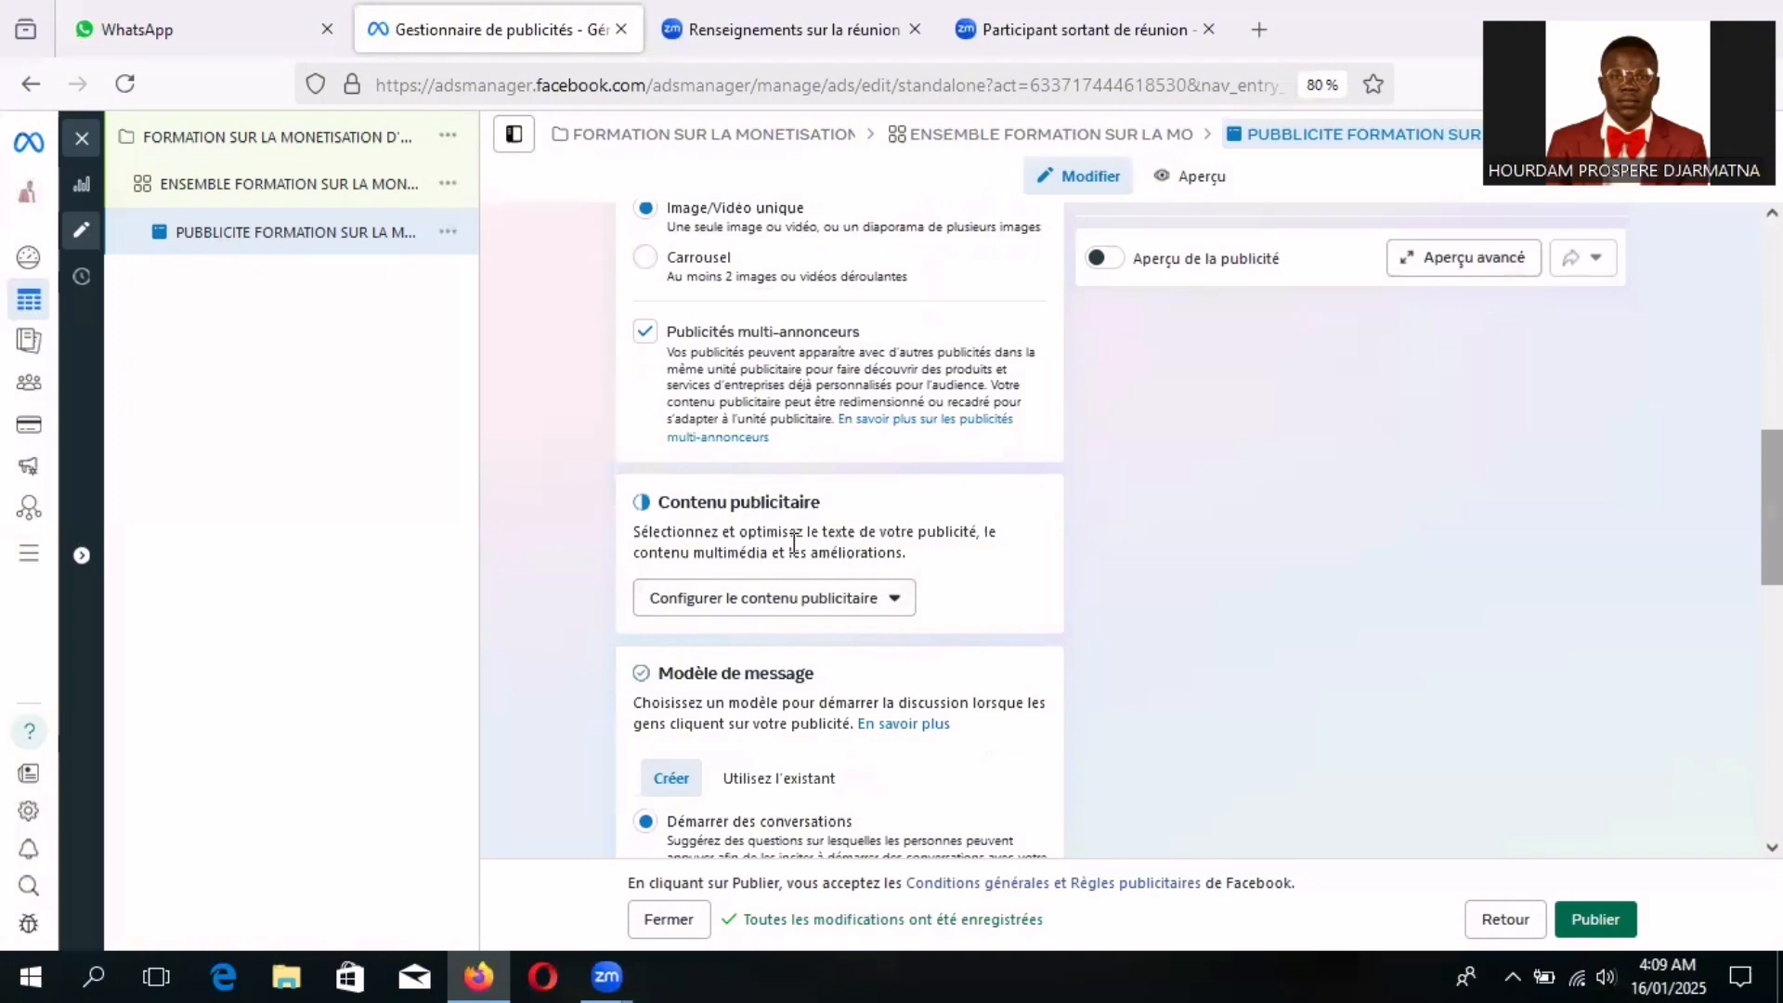
click(894, 602)
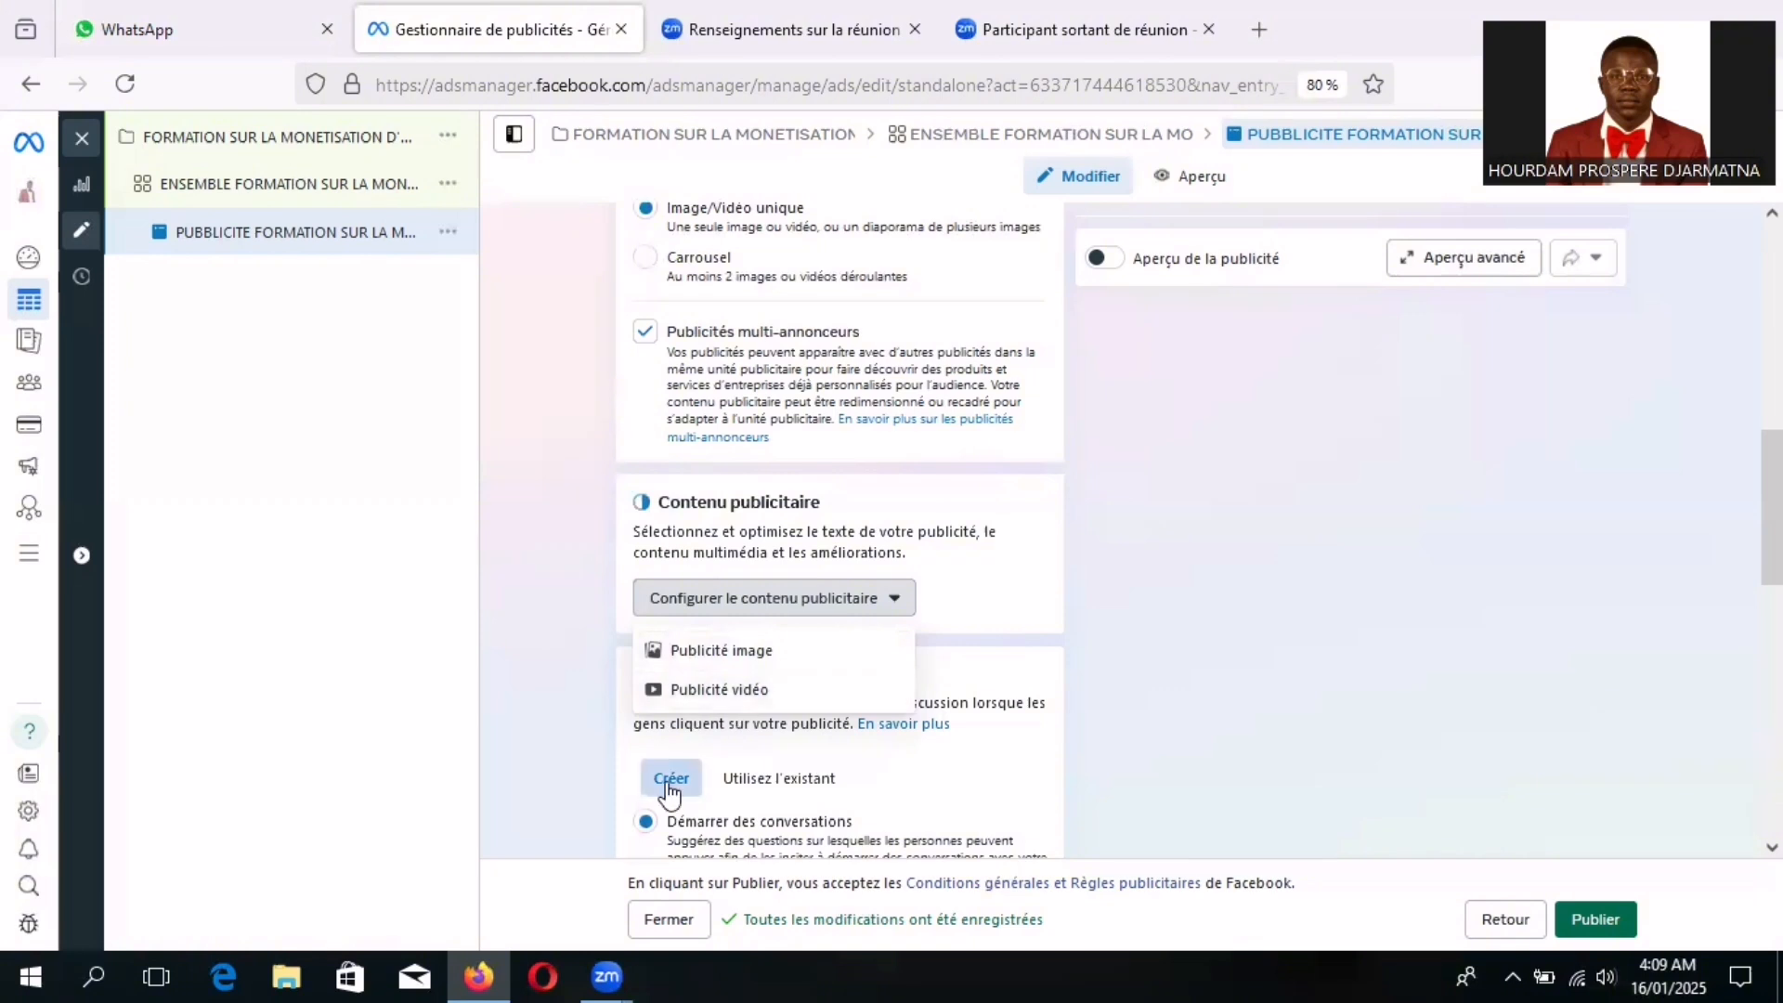
click(696, 655)
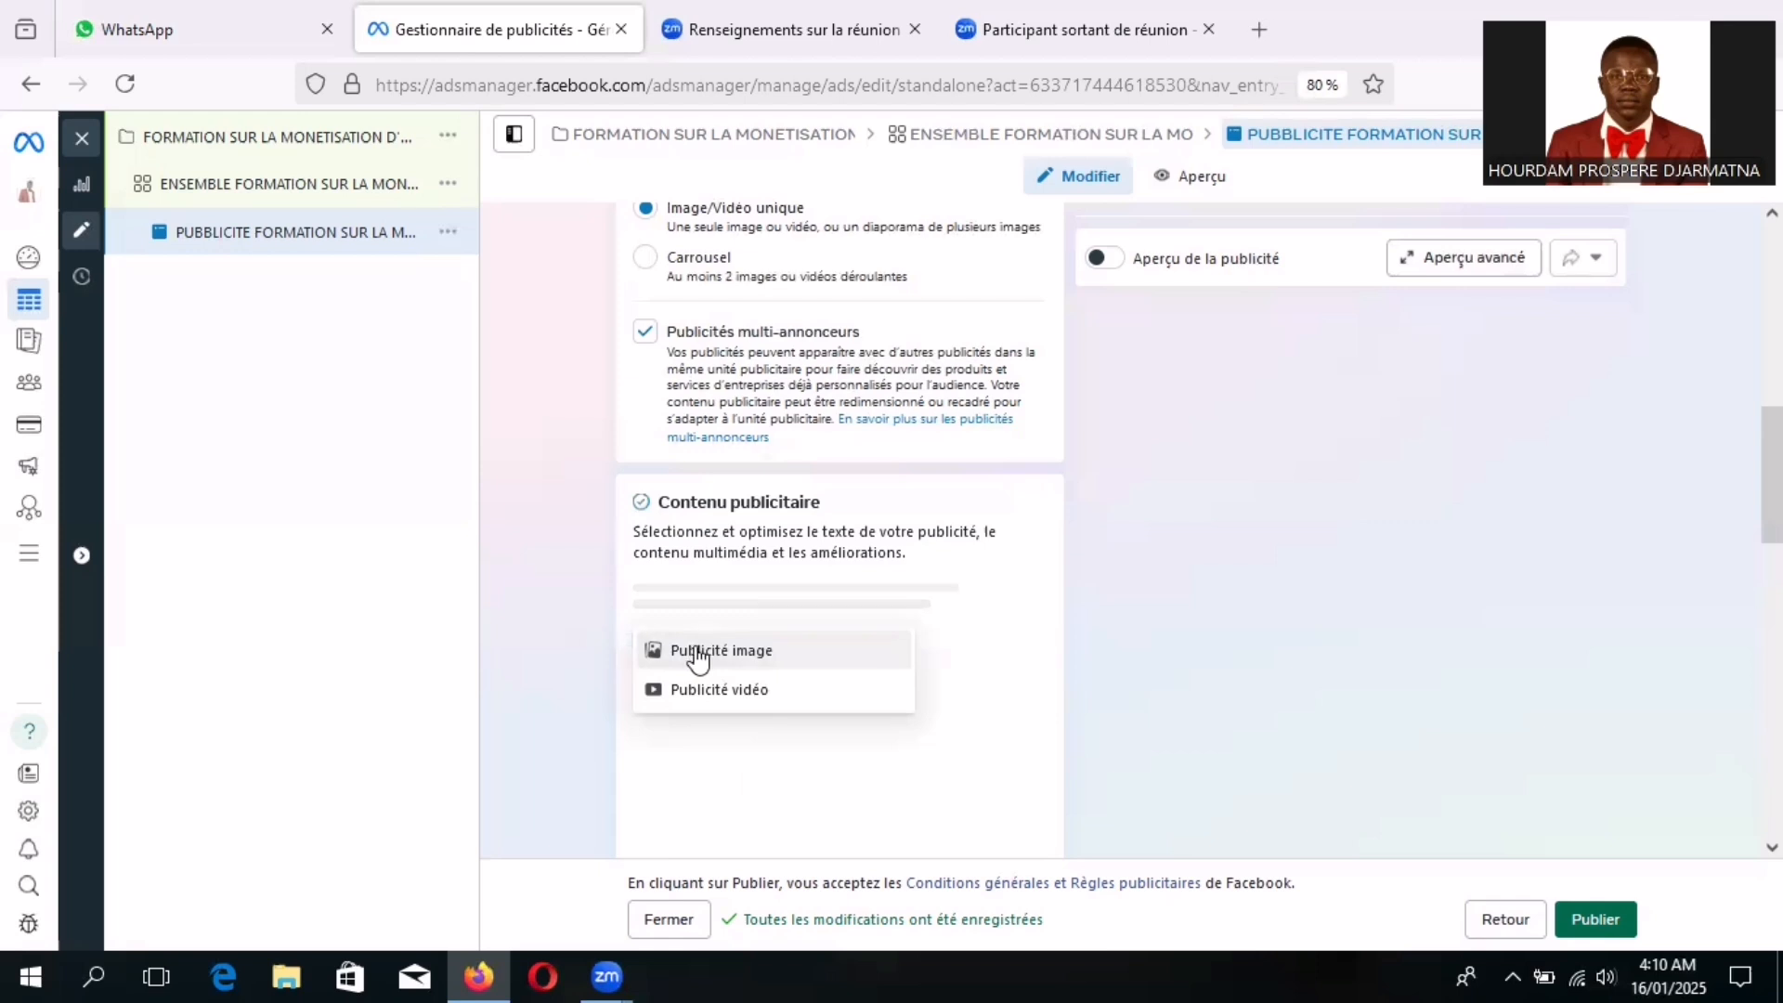
click(699, 652)
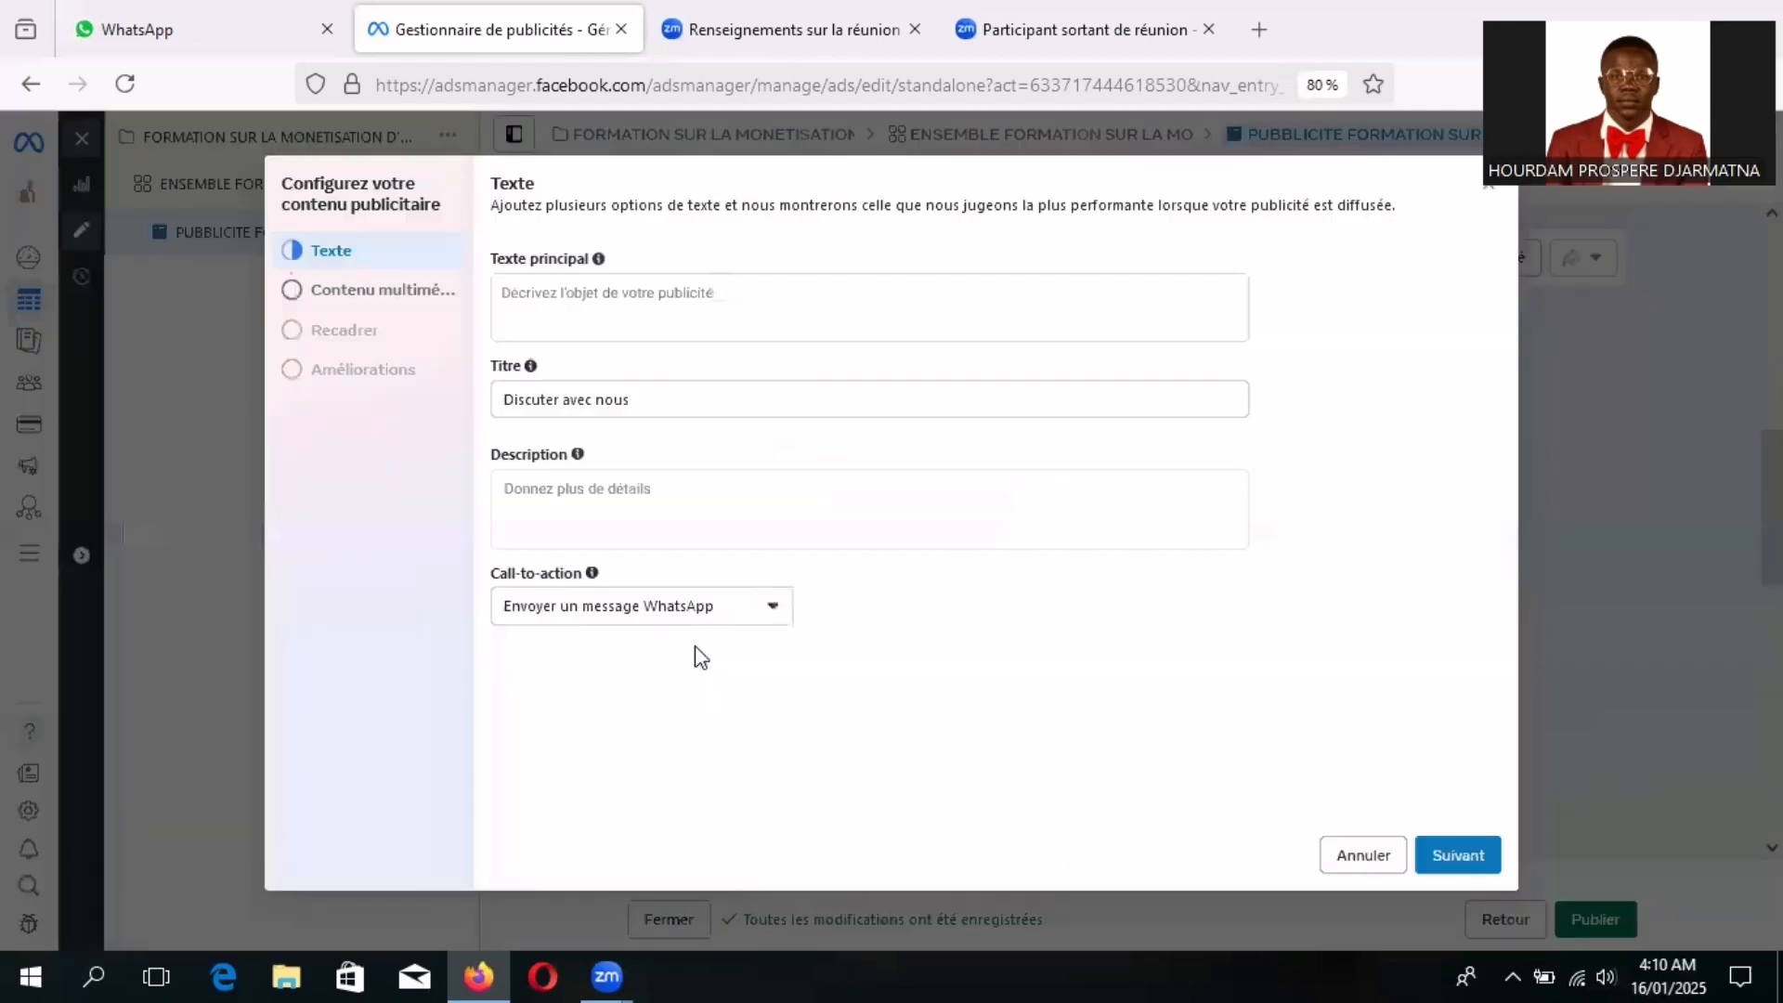
- Look at the creative setup's main text and media sections, returning to the text section
click(594, 295)
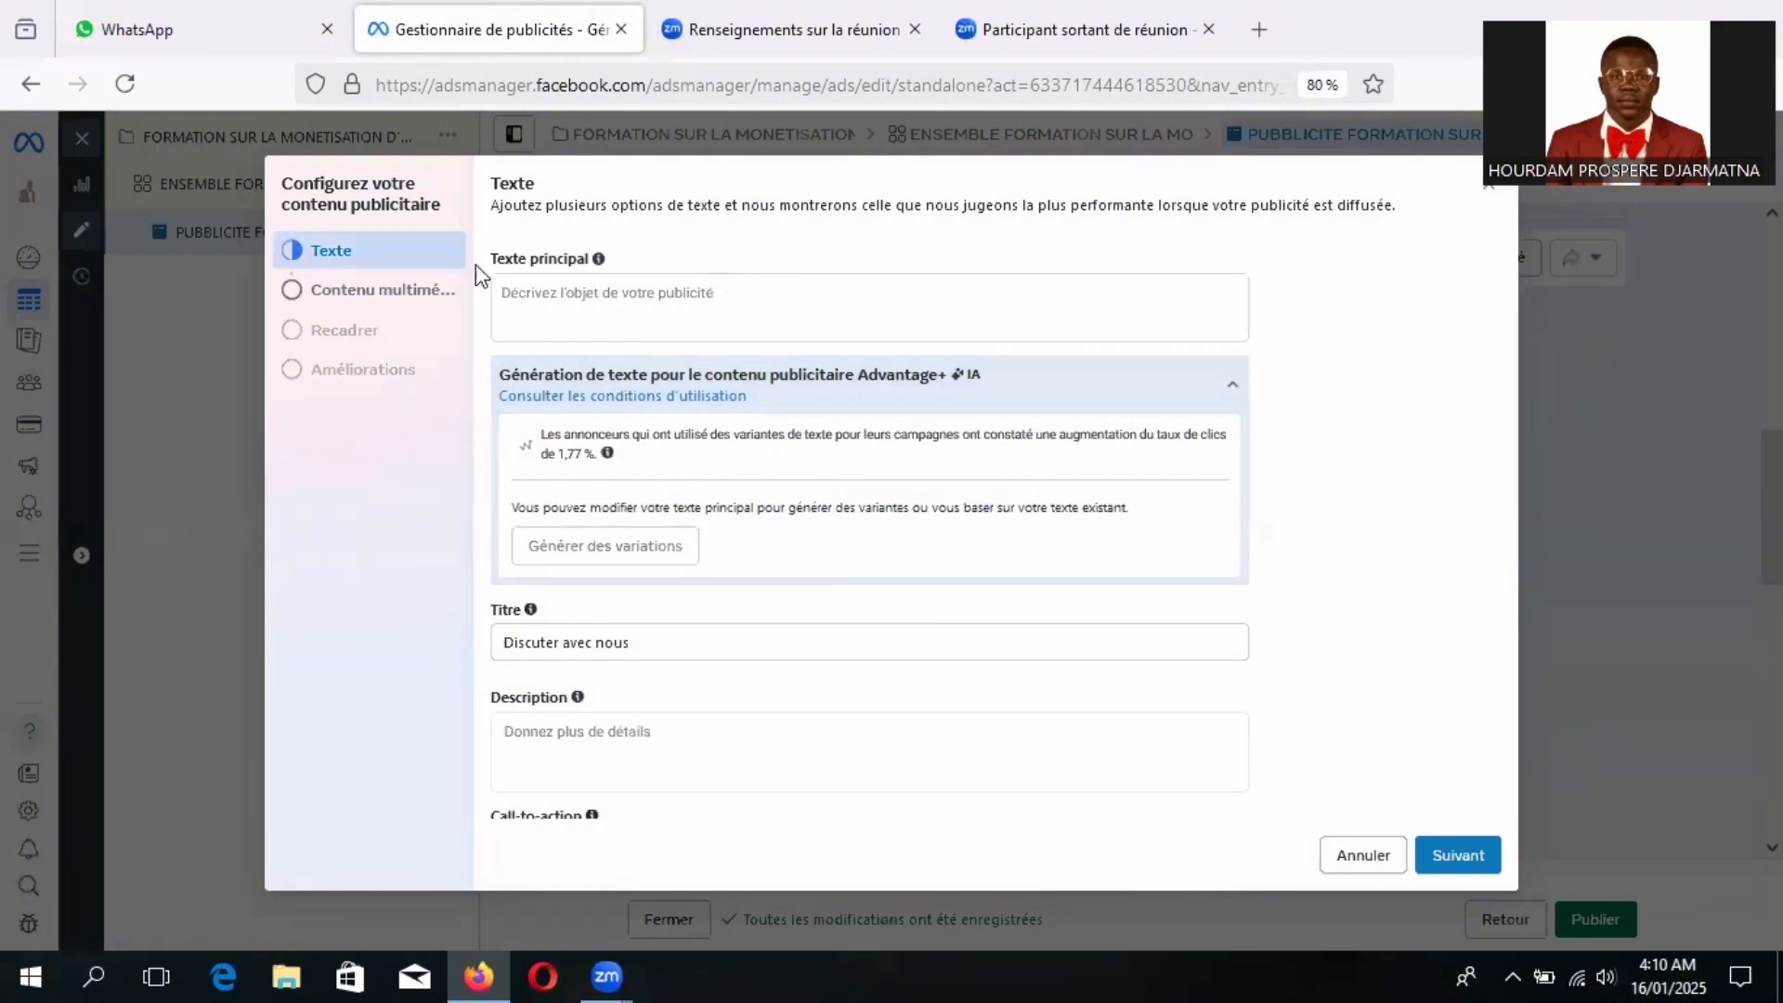
click(395, 297)
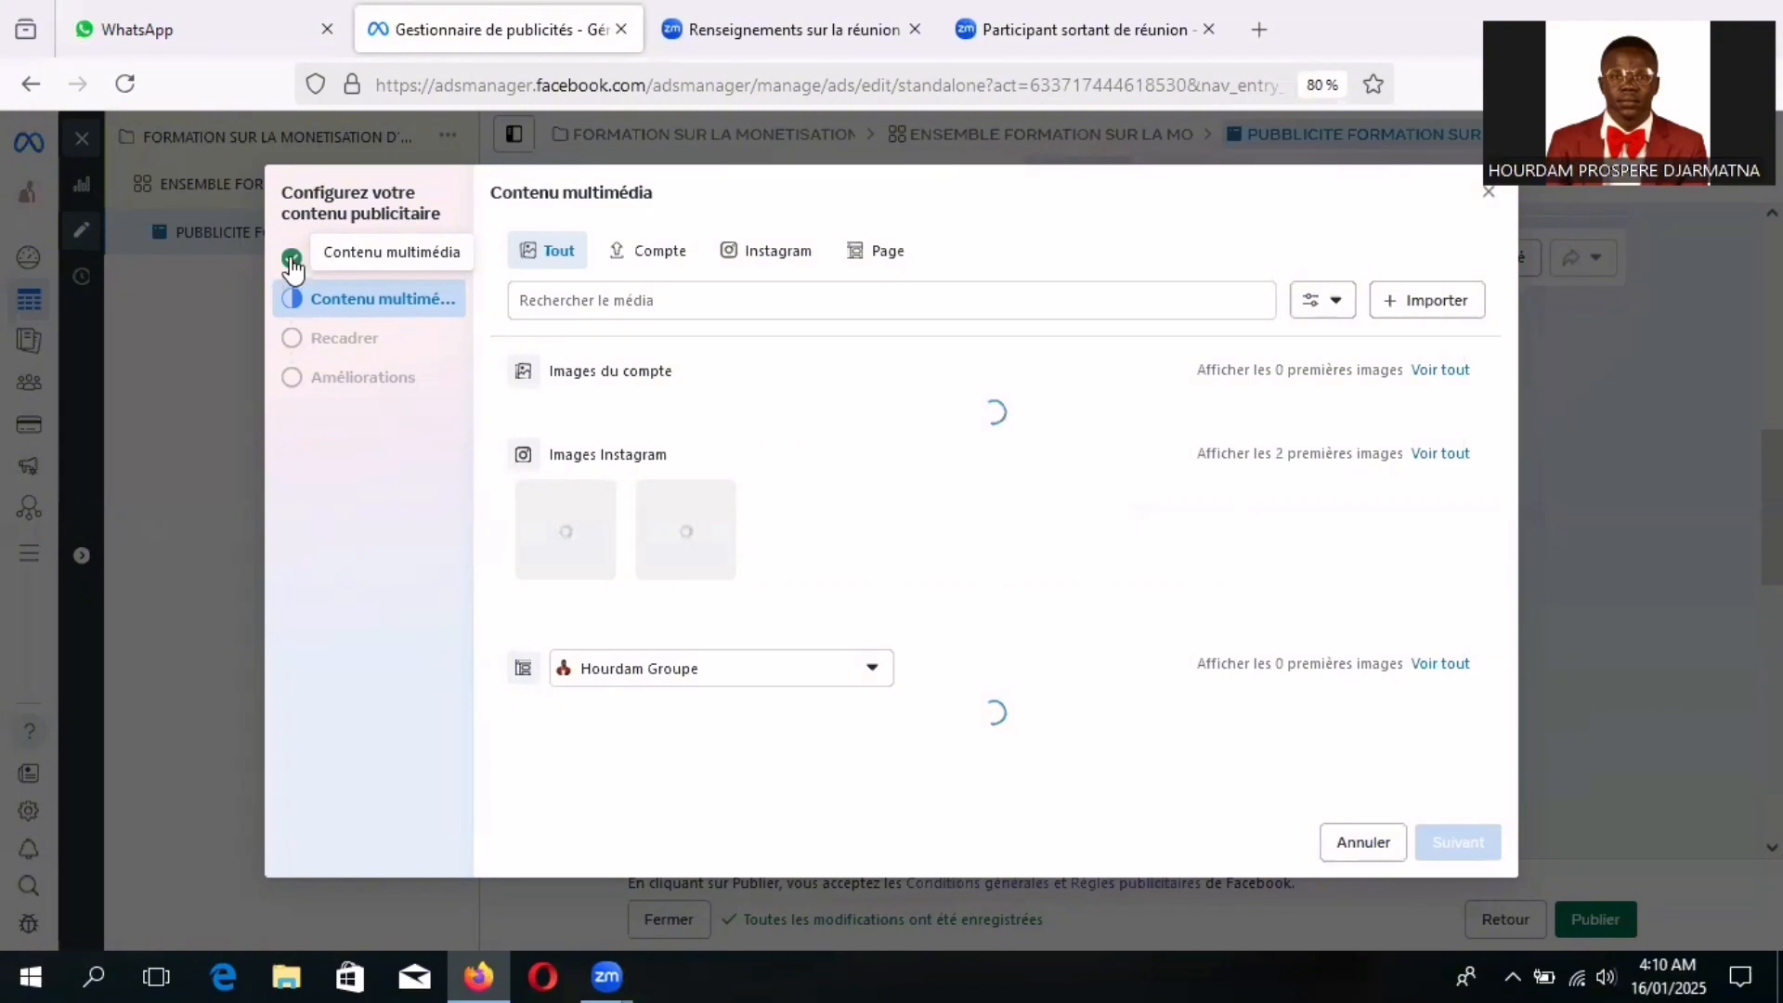
click(353, 253)
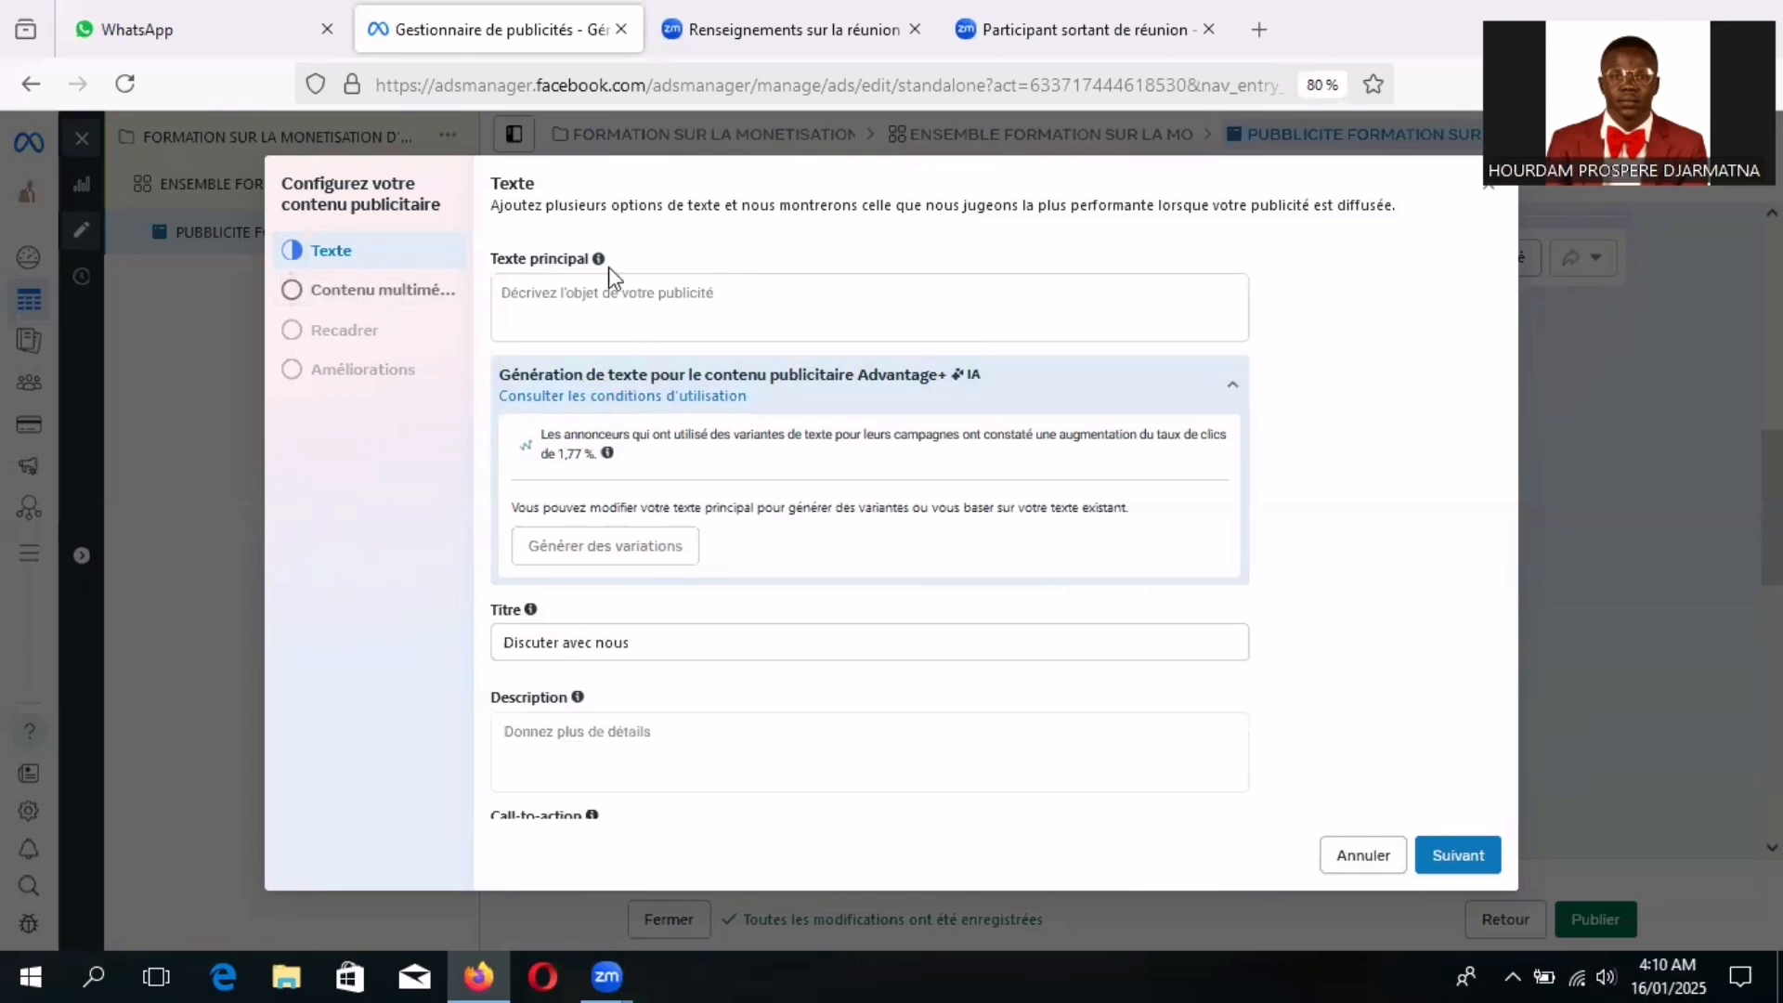
mouse_move(602, 264)
- Switch to WhatsApp and expand the full promotional message starting "Prenez votre vie en main" in the RECHERCHE PERSONNELLE chat
click(203, 30)
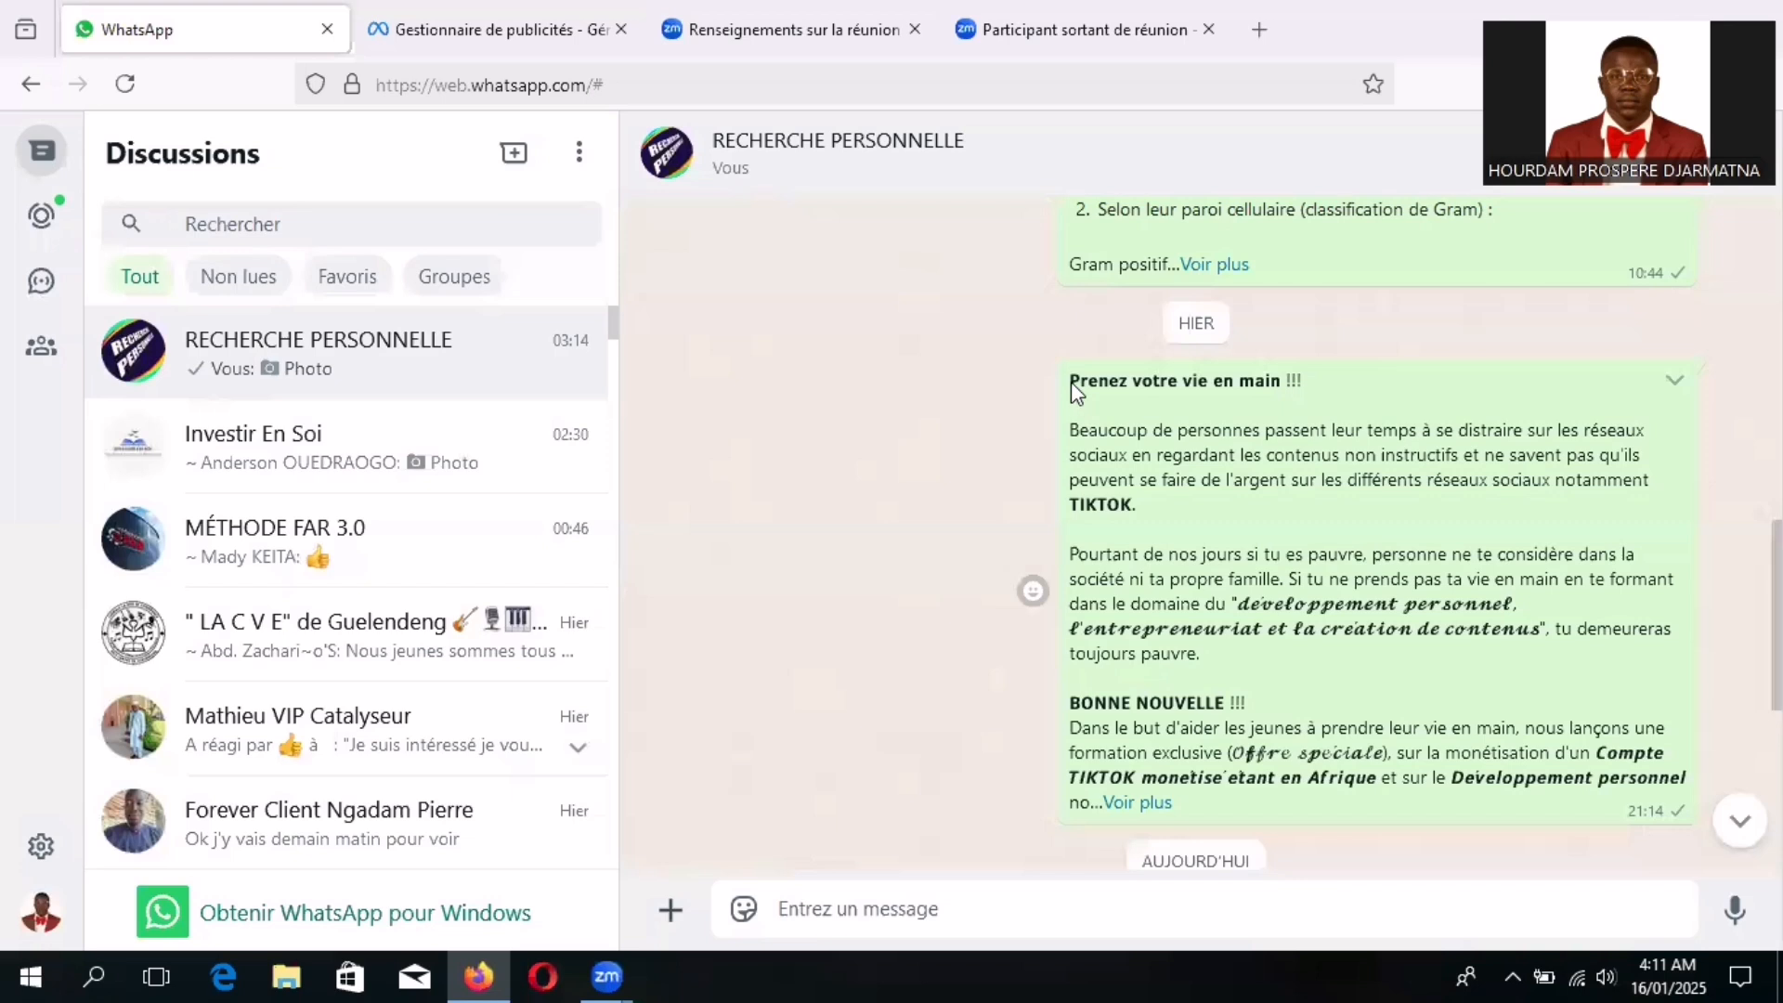
double_click(1112, 381)
shift+click(1575, 479)
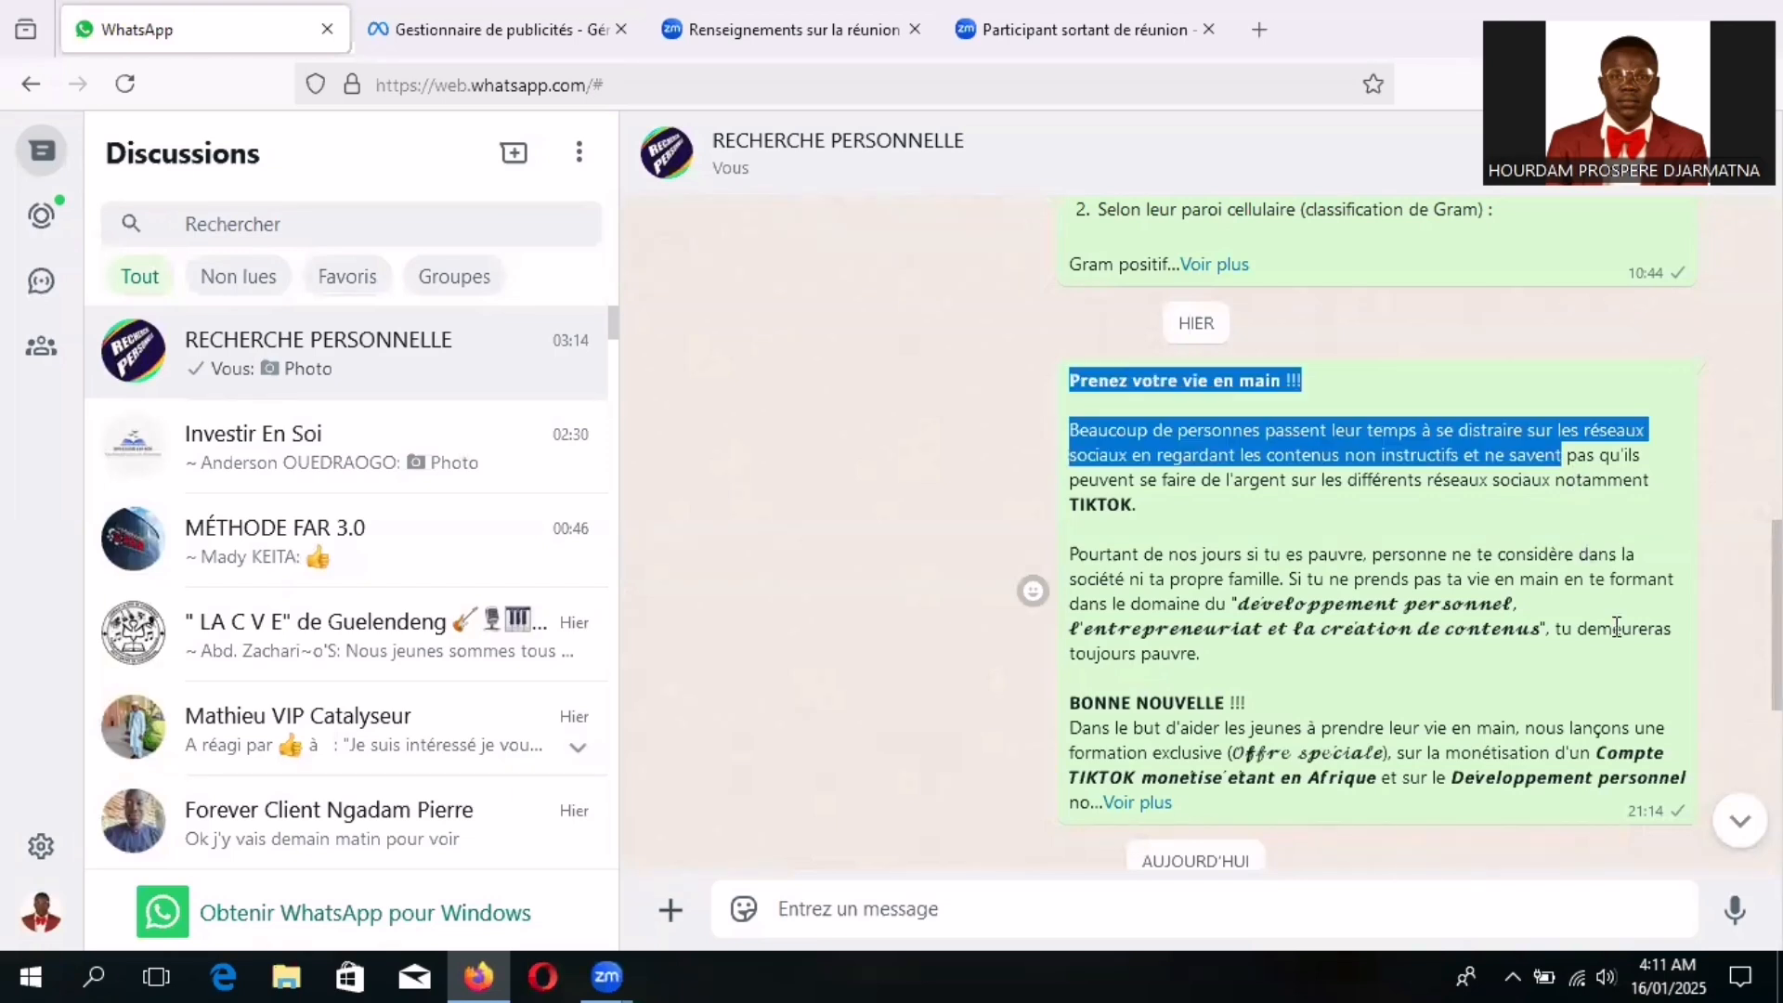
shift+click(1684, 783)
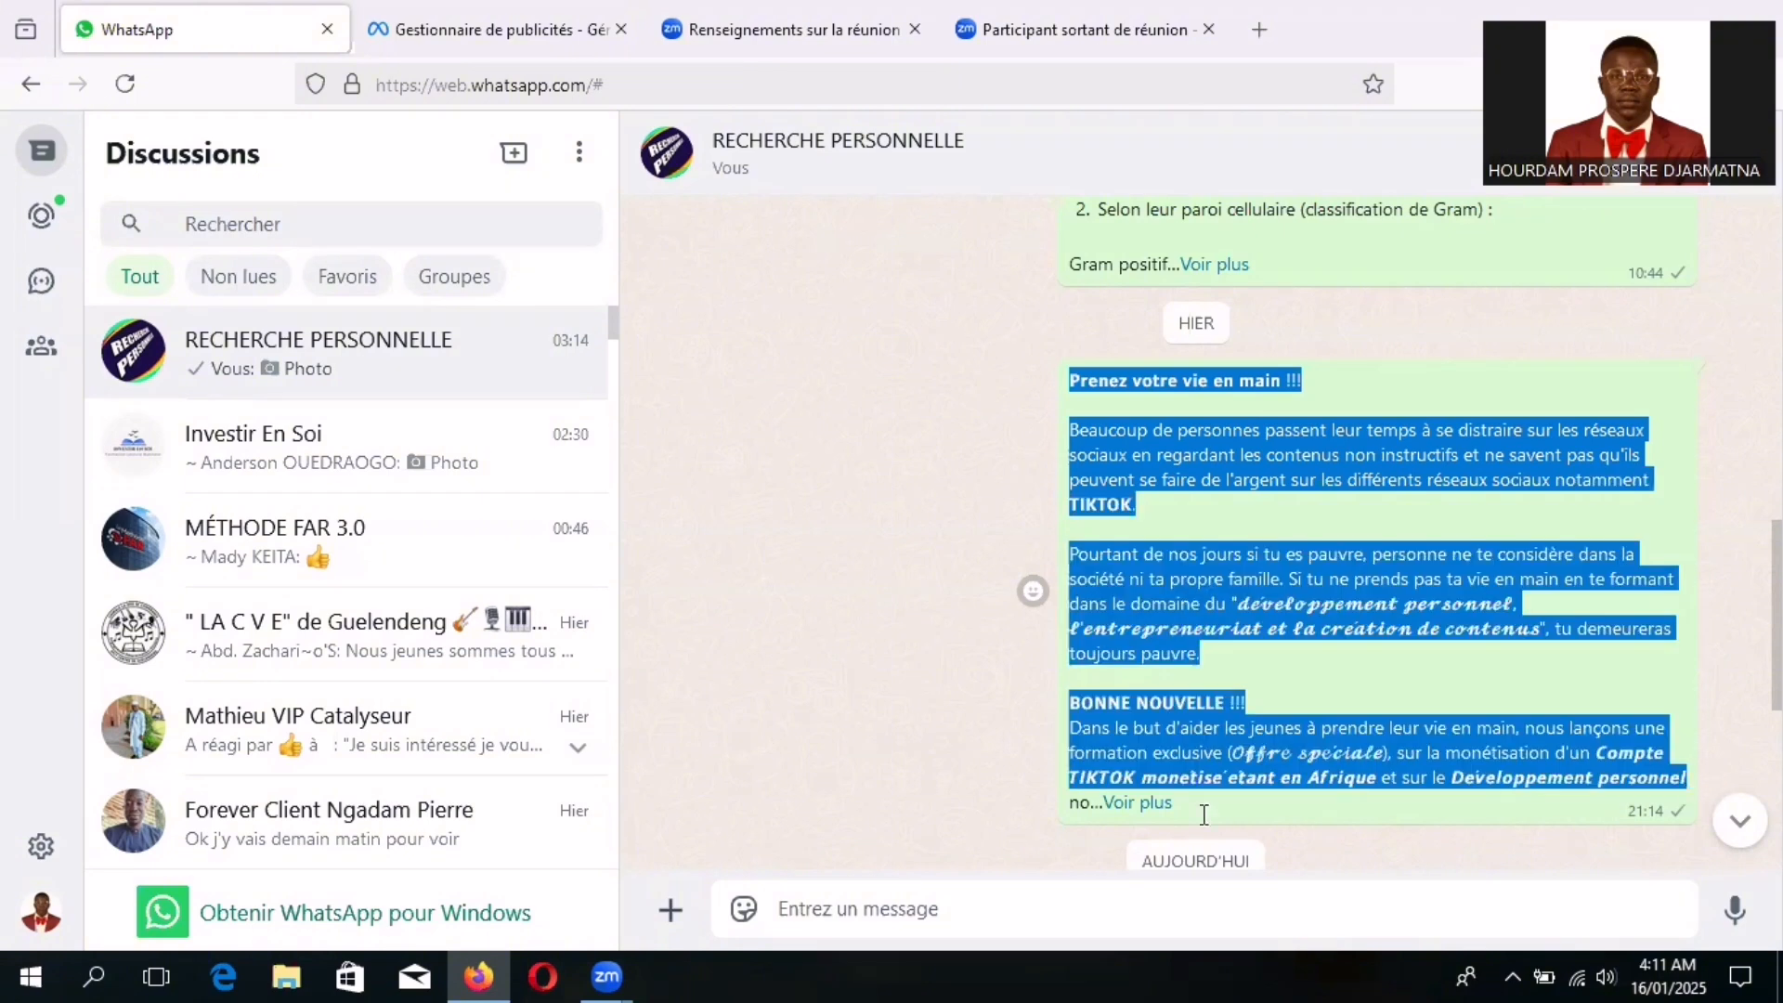
click(1150, 813)
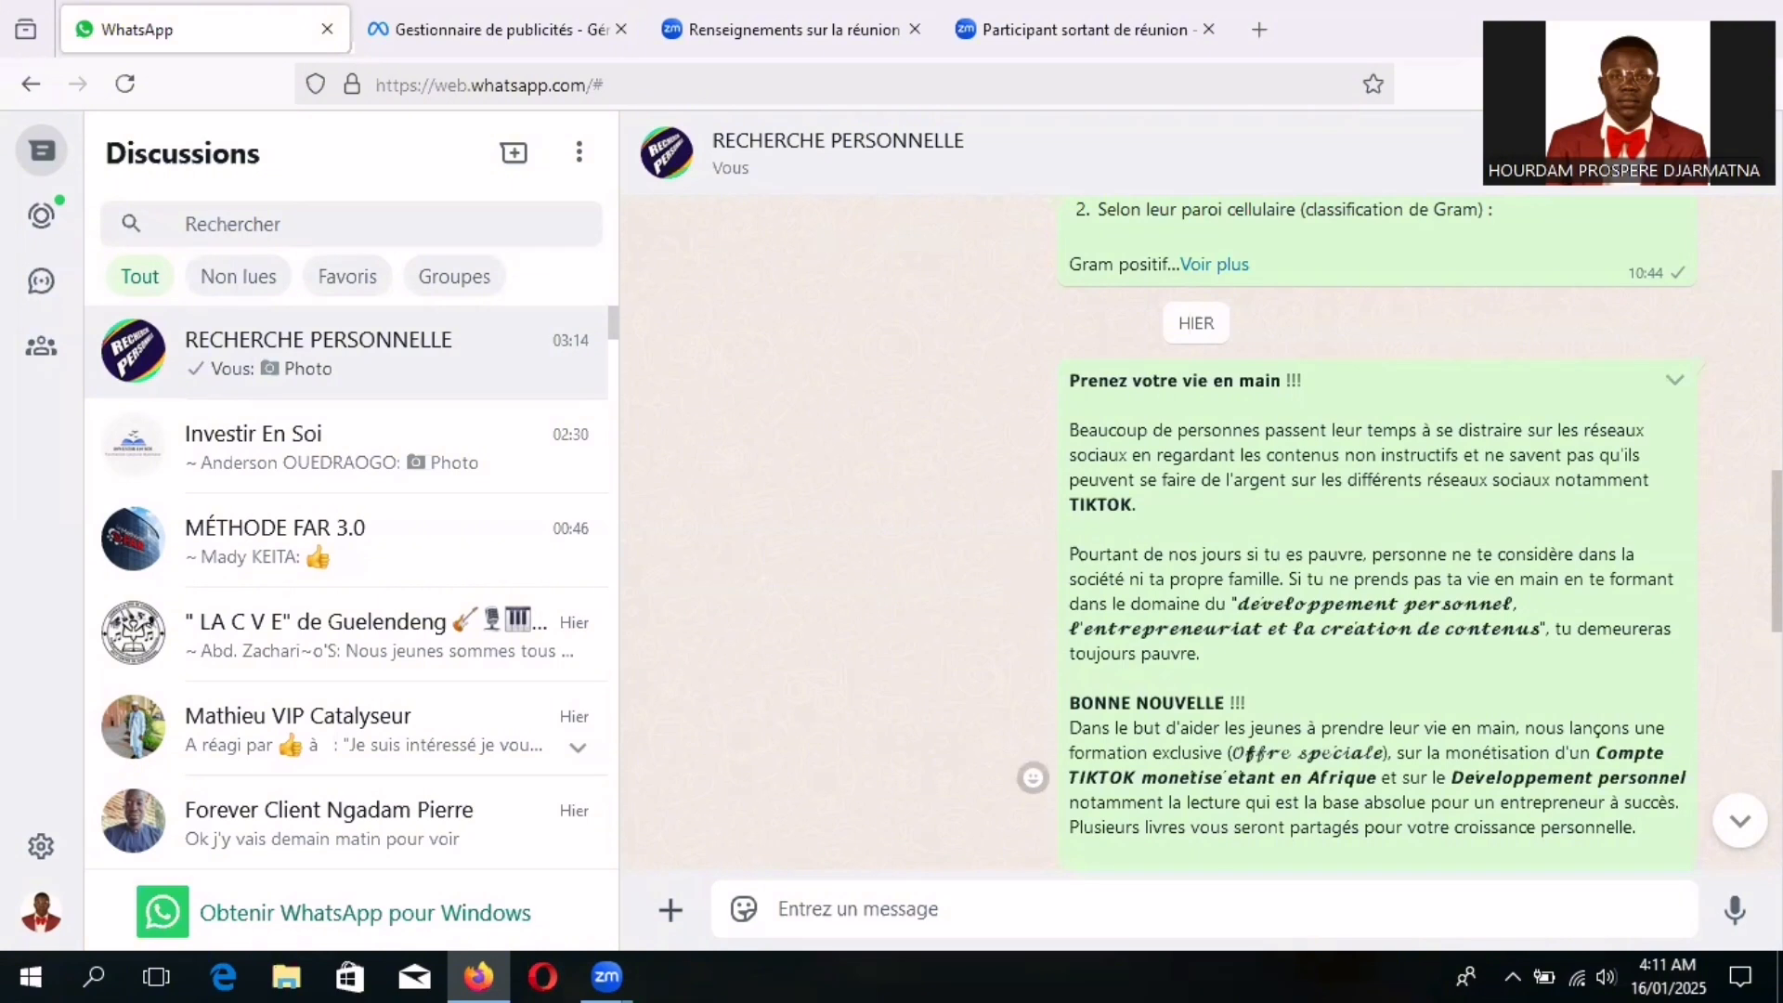
scroll(1400, 536, down, 1)
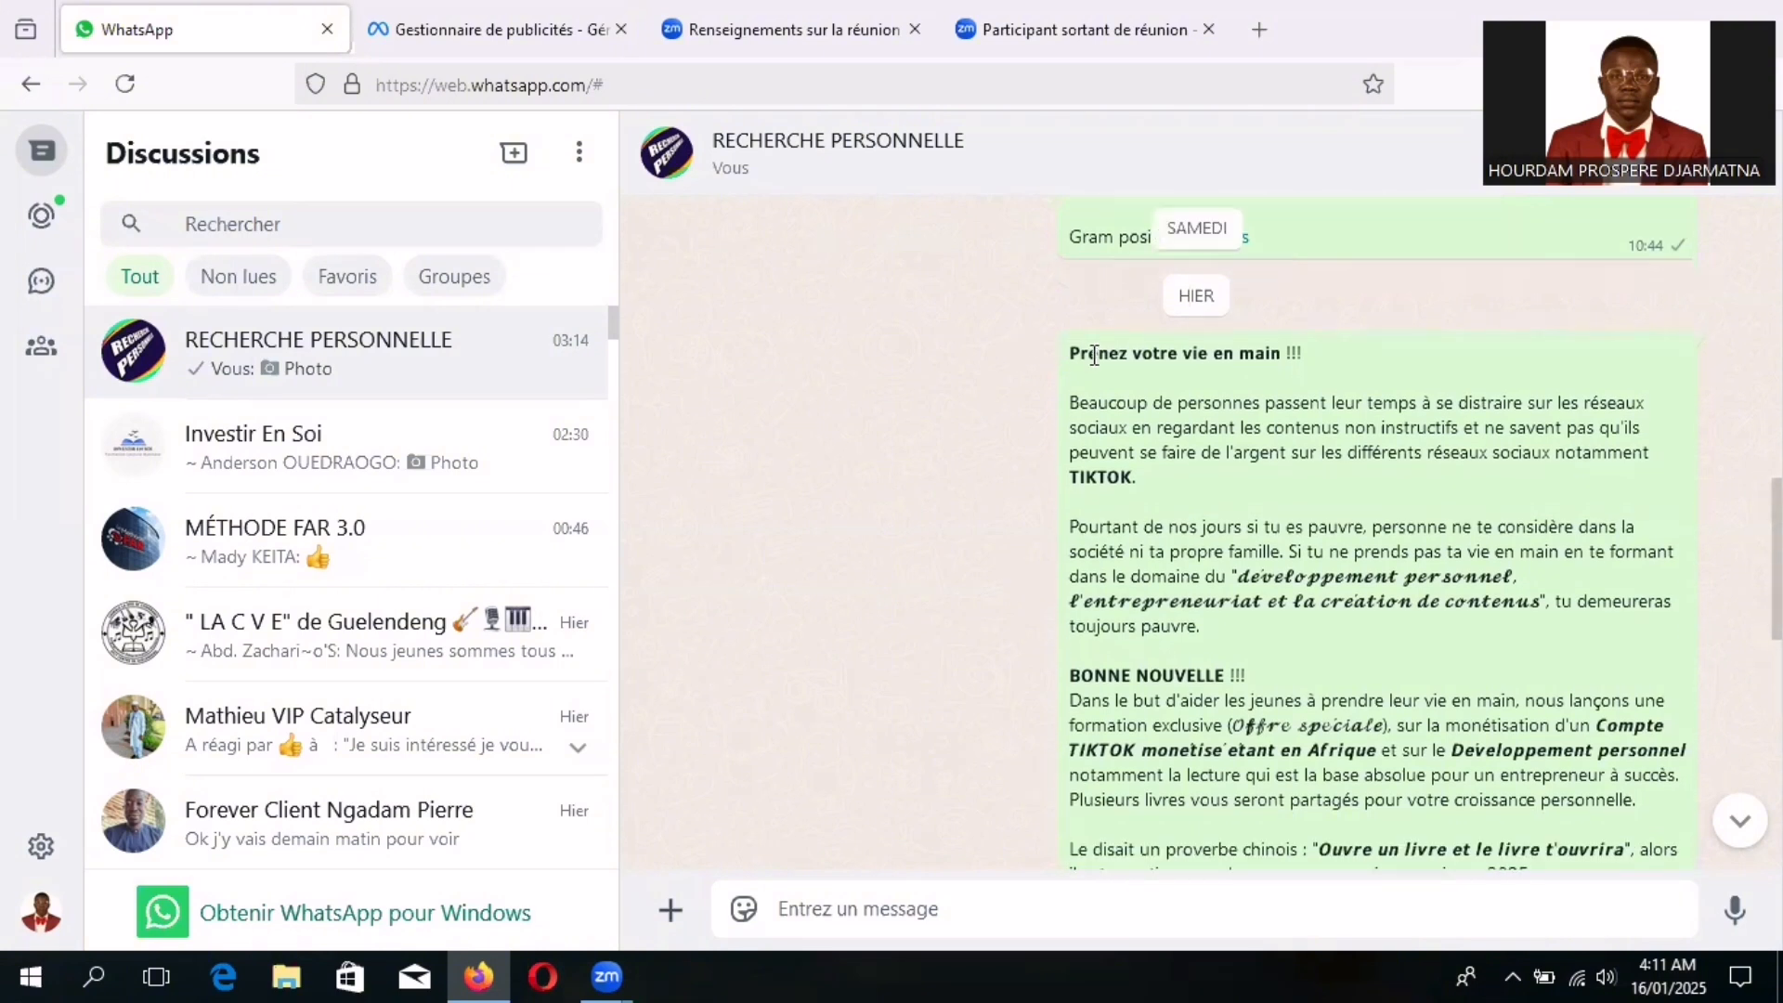
drag(1069, 351, 1601, 319)
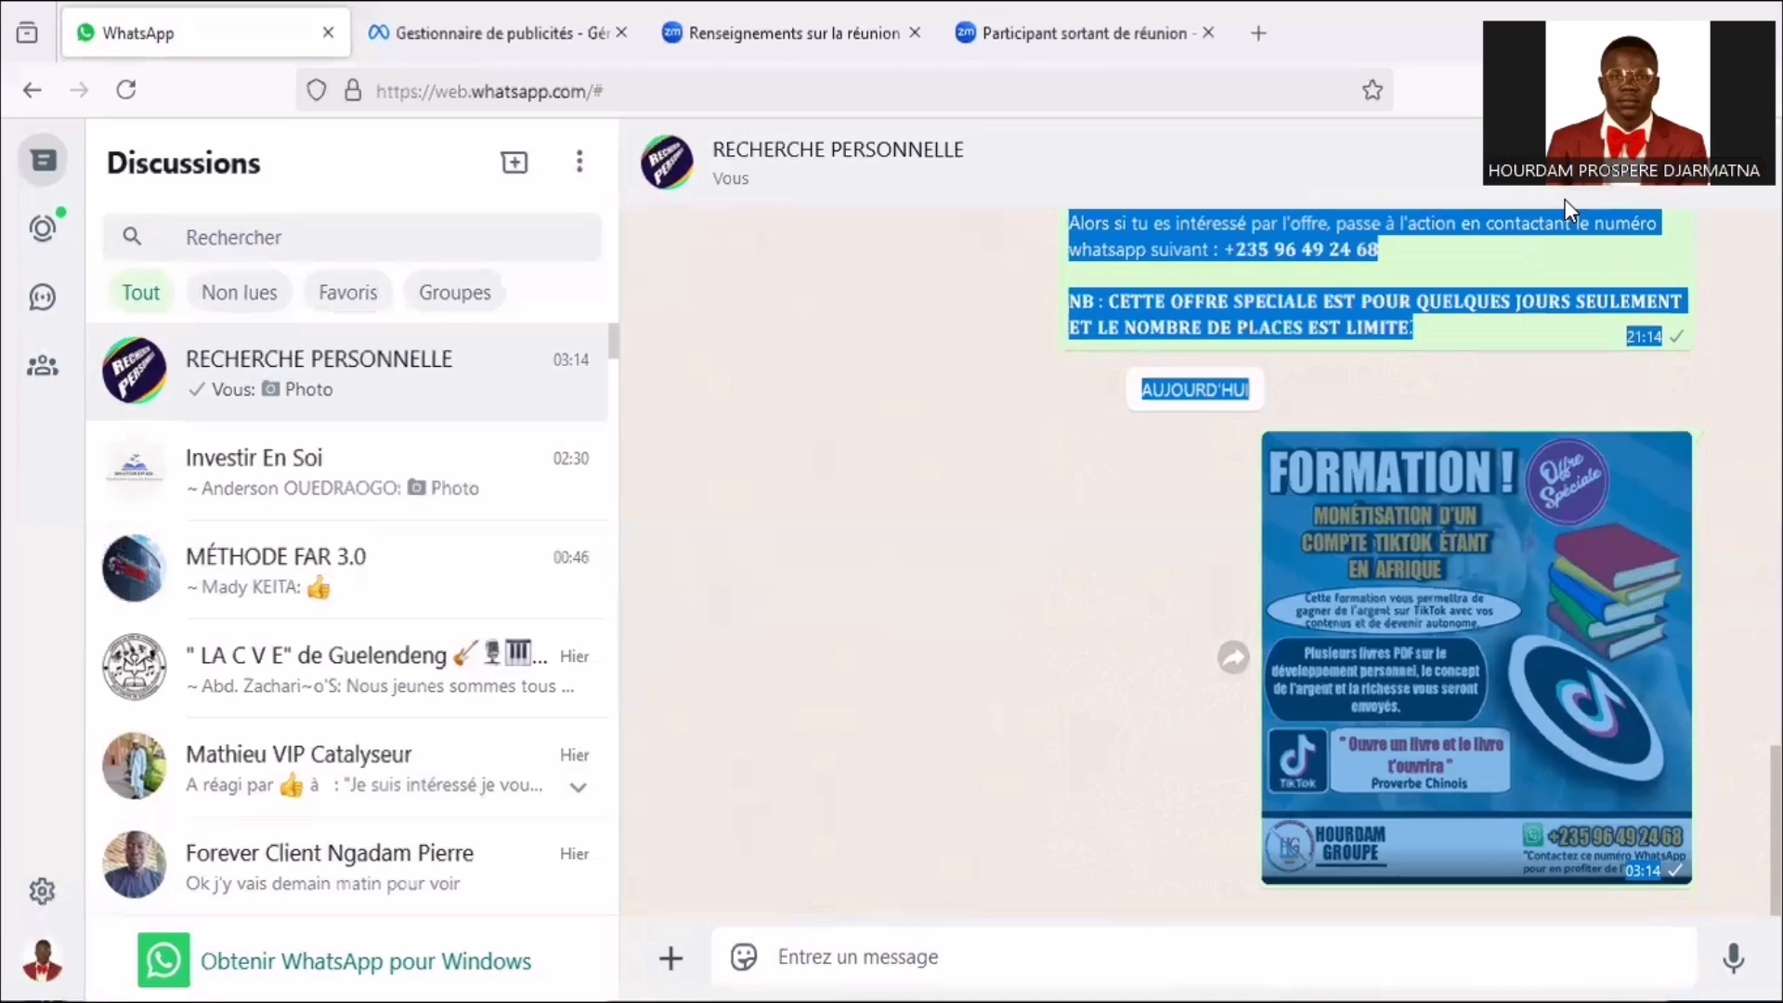
scroll(1564, 223, up, 4)
scroll(1475, 369, up, 5)
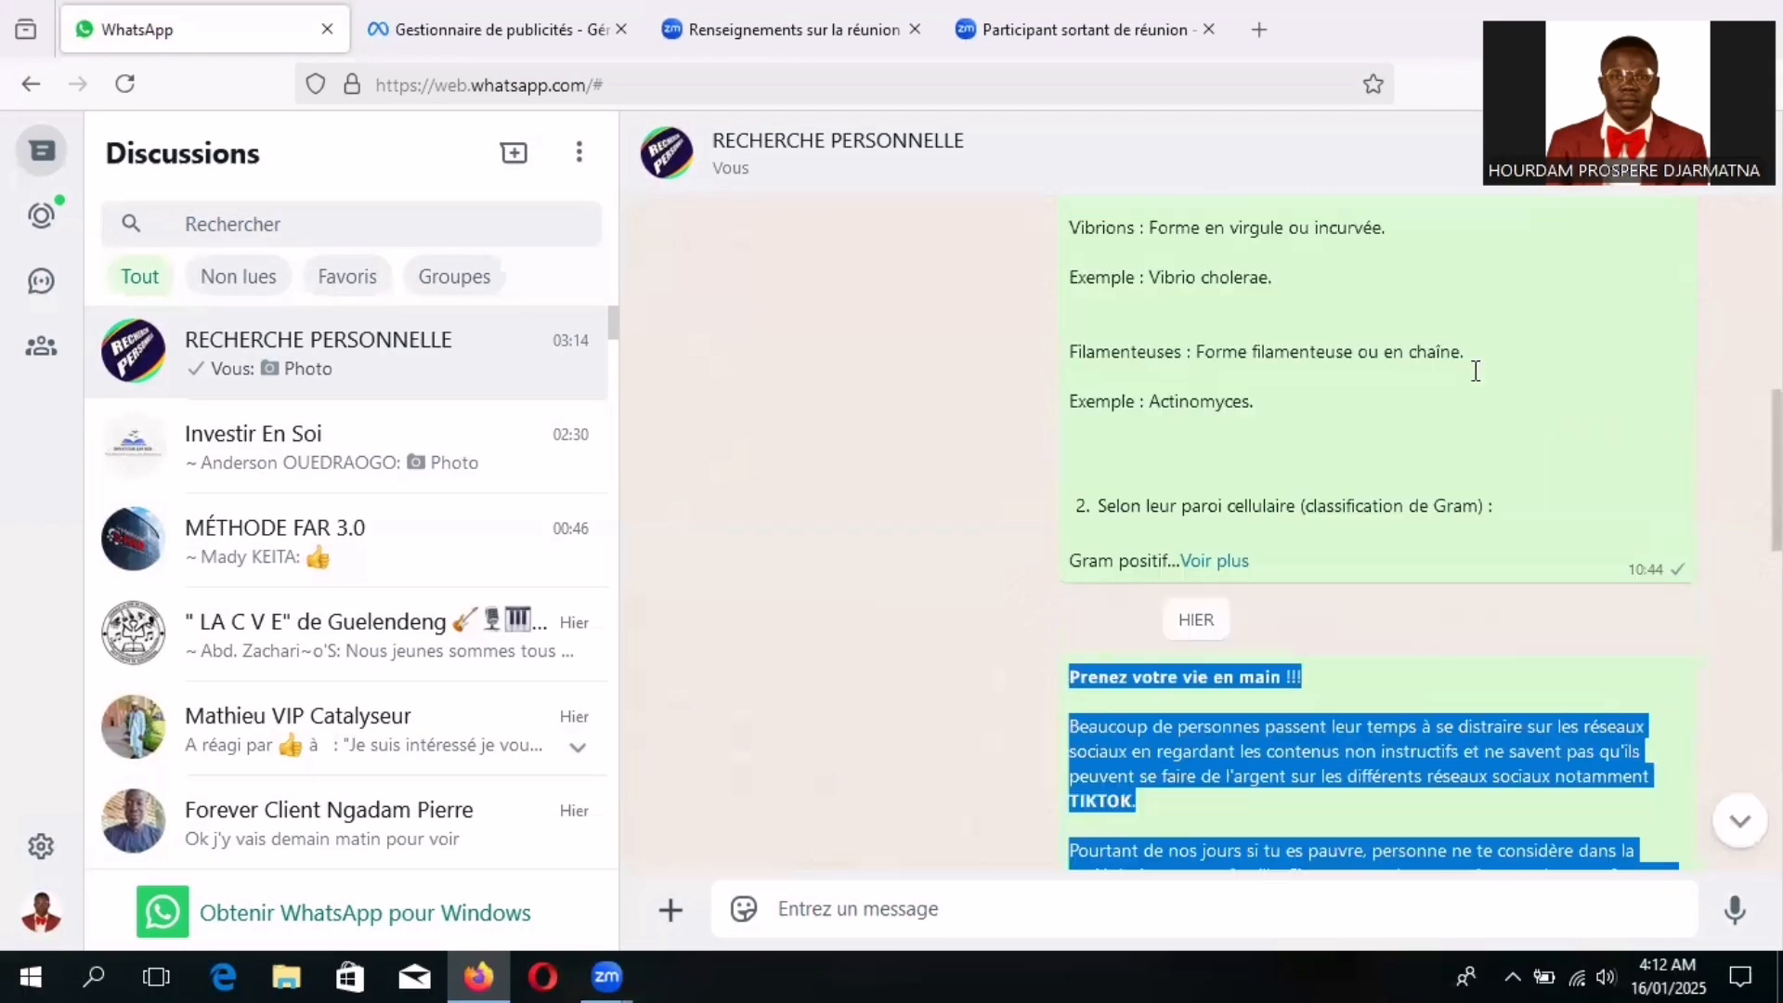
scroll(1496, 502, up, 5)
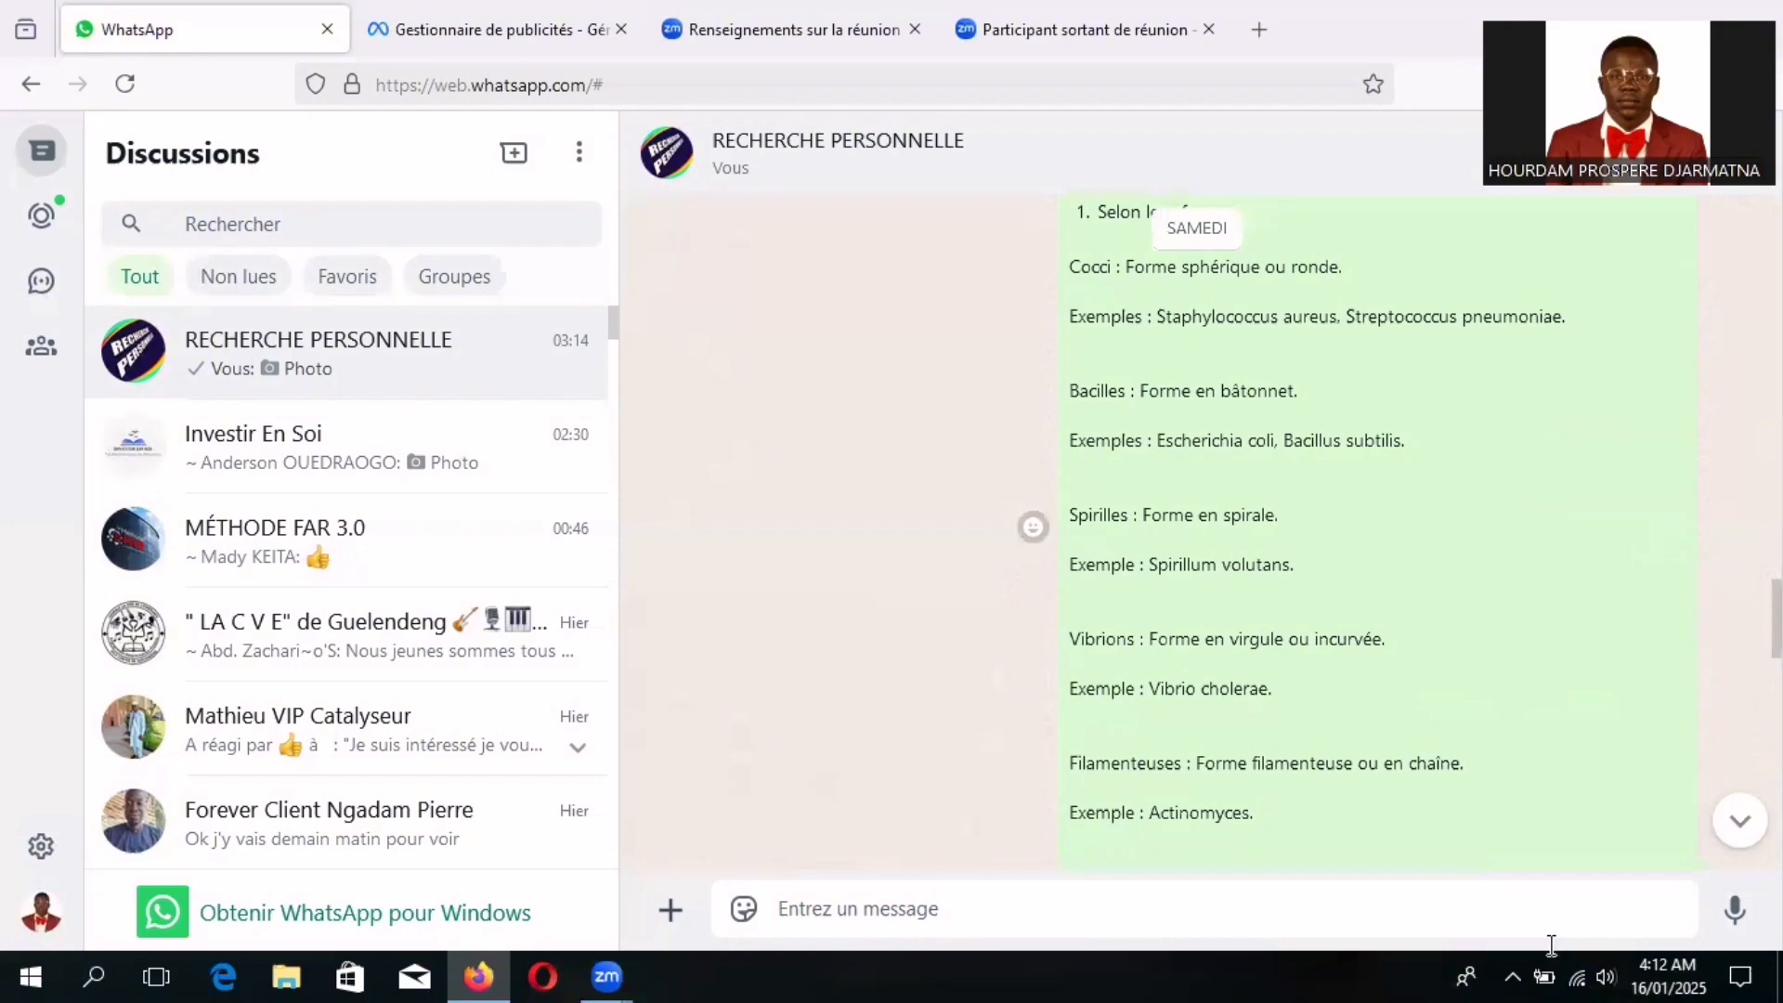
drag(1559, 975, 1536, 788)
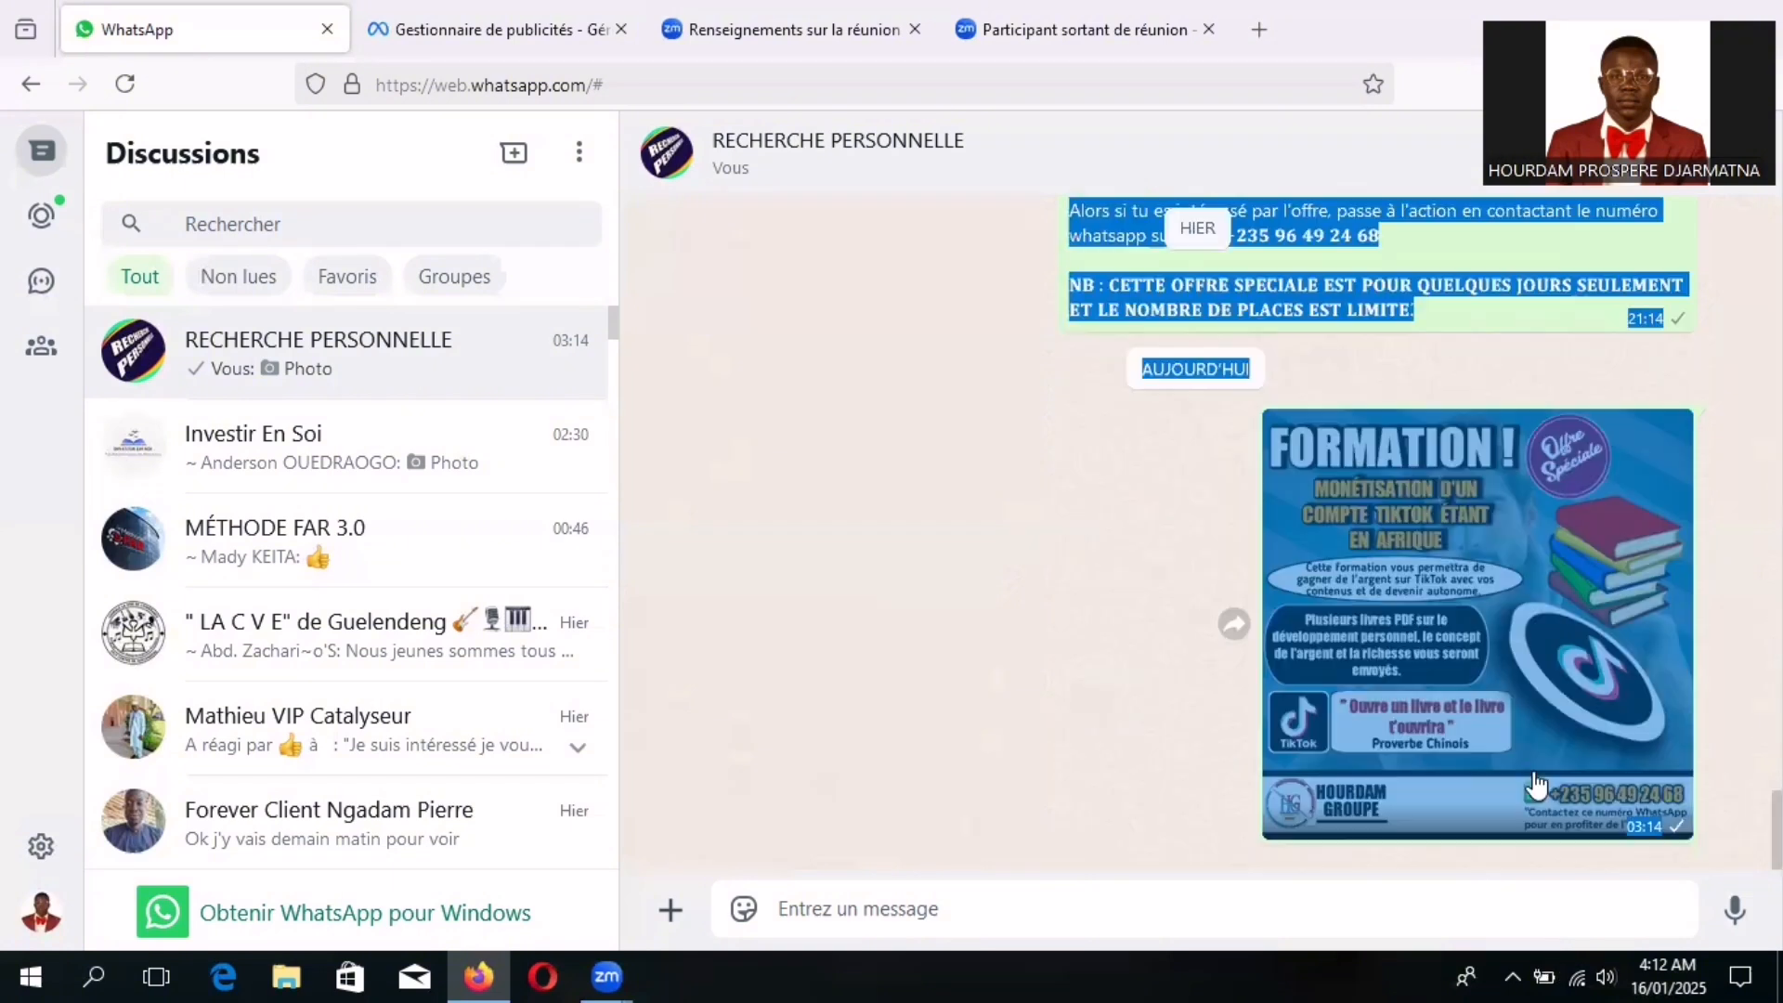
click(1430, 316)
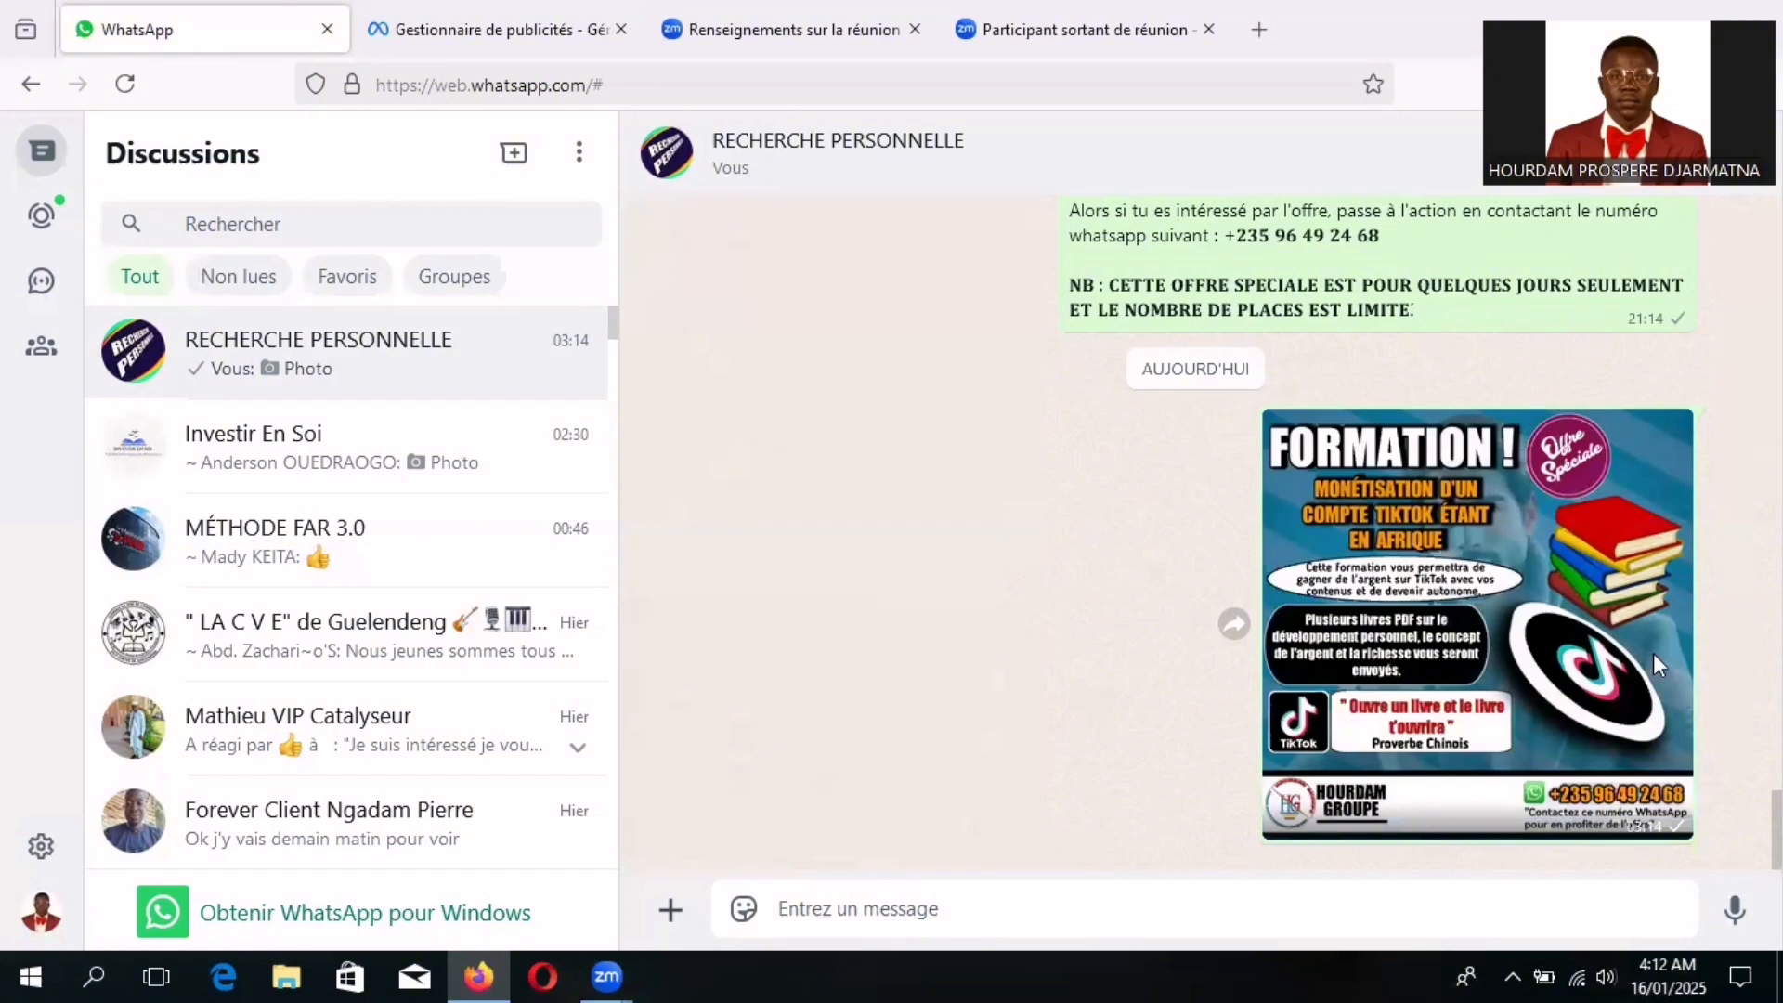
- Copy the whole promotional message, from "Prenez votre vie en main" through the closing NB about limited places
scroll(1658, 661, up, 5)
scroll(1703, 734, down, 5)
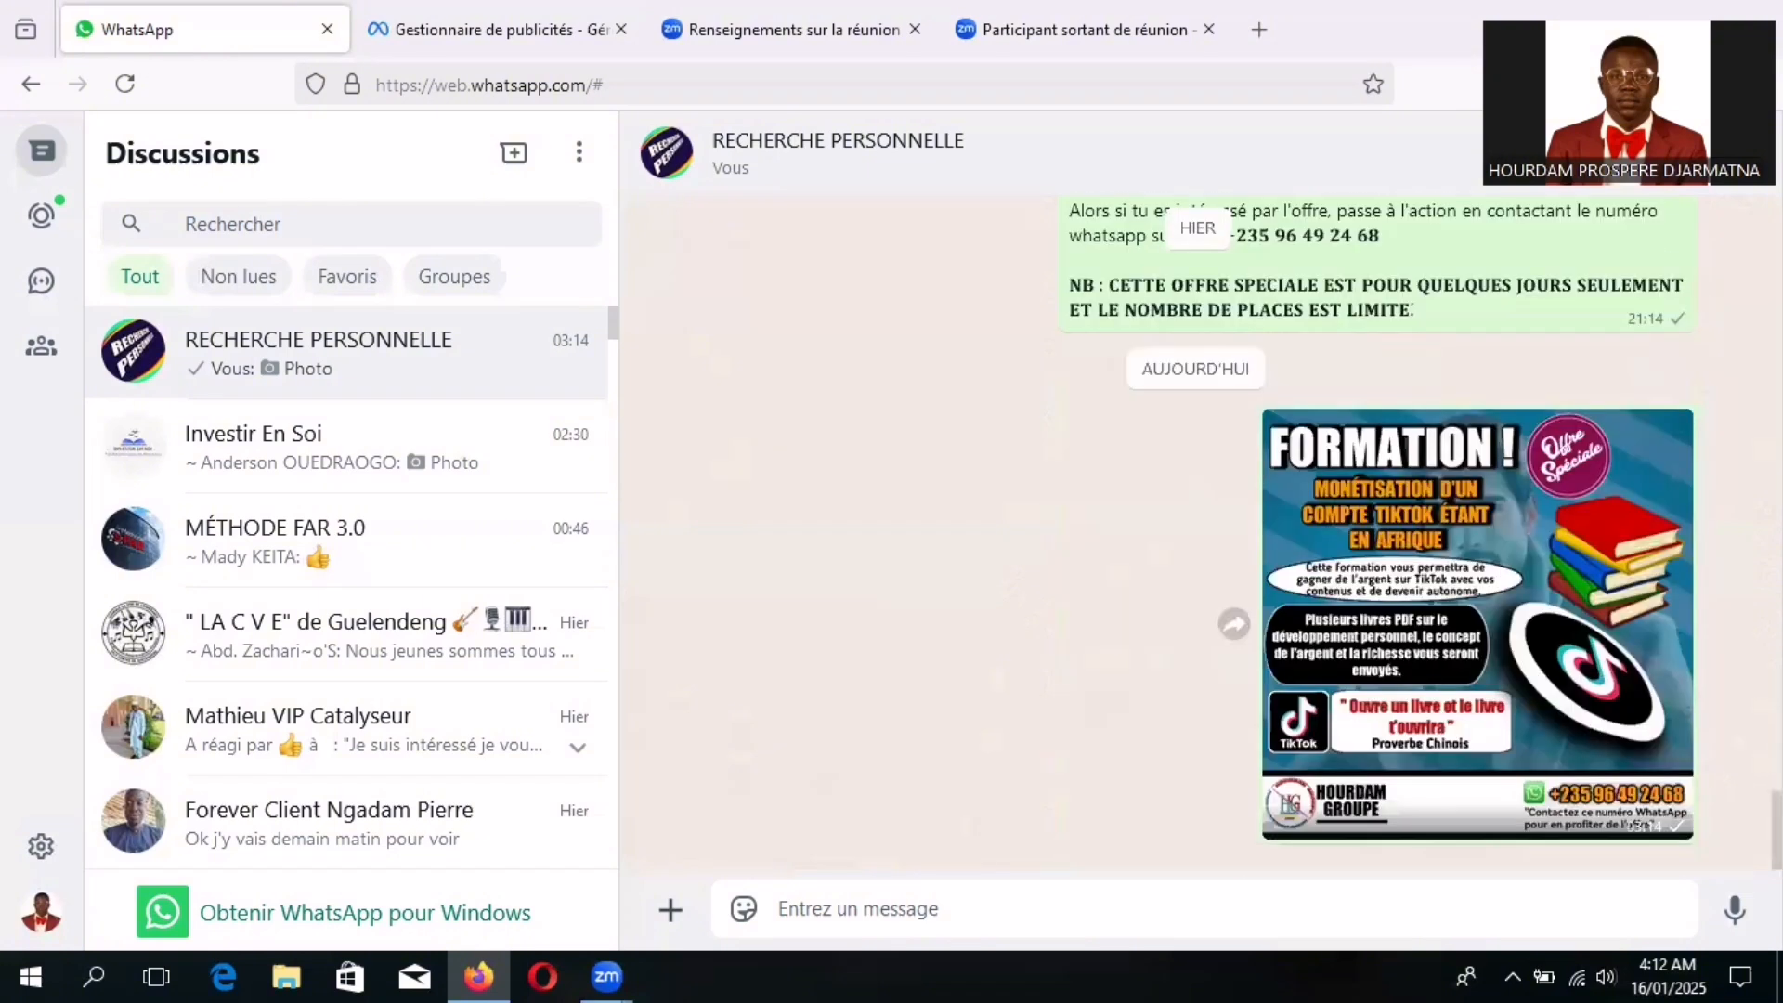
scroll(1424, 536, up, 1)
scroll(1424, 535, up, 1)
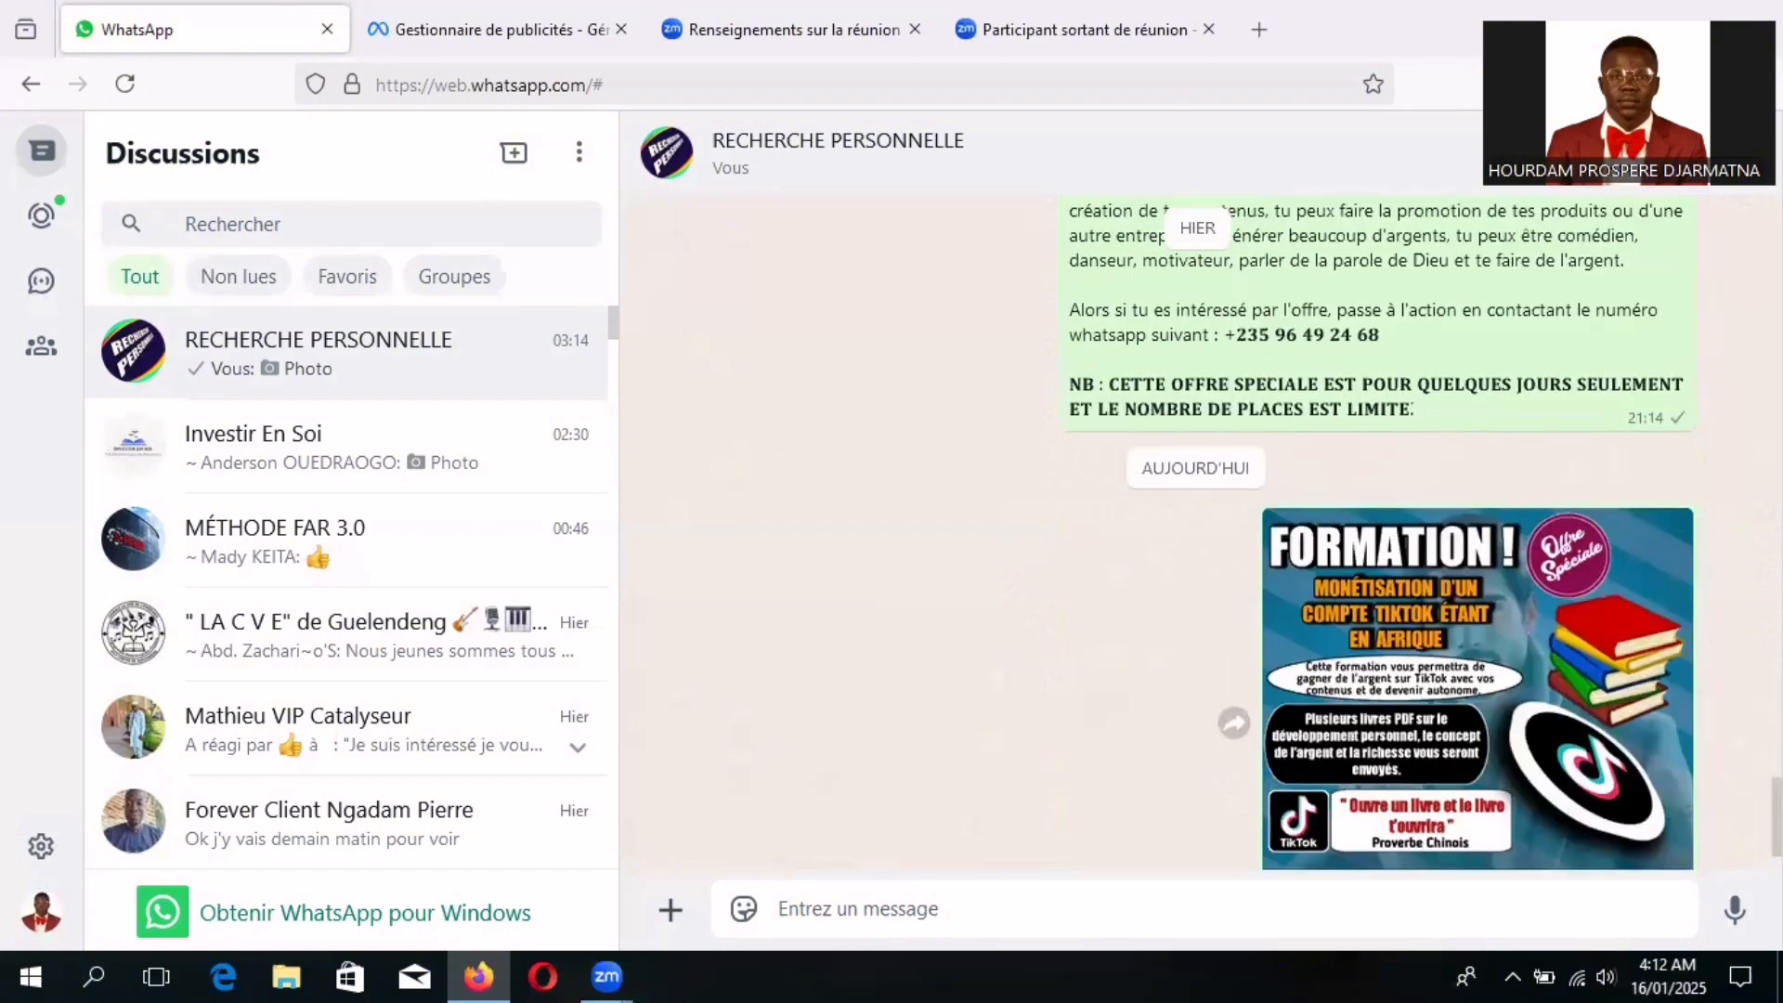
scroll(1135, 496, up, 10)
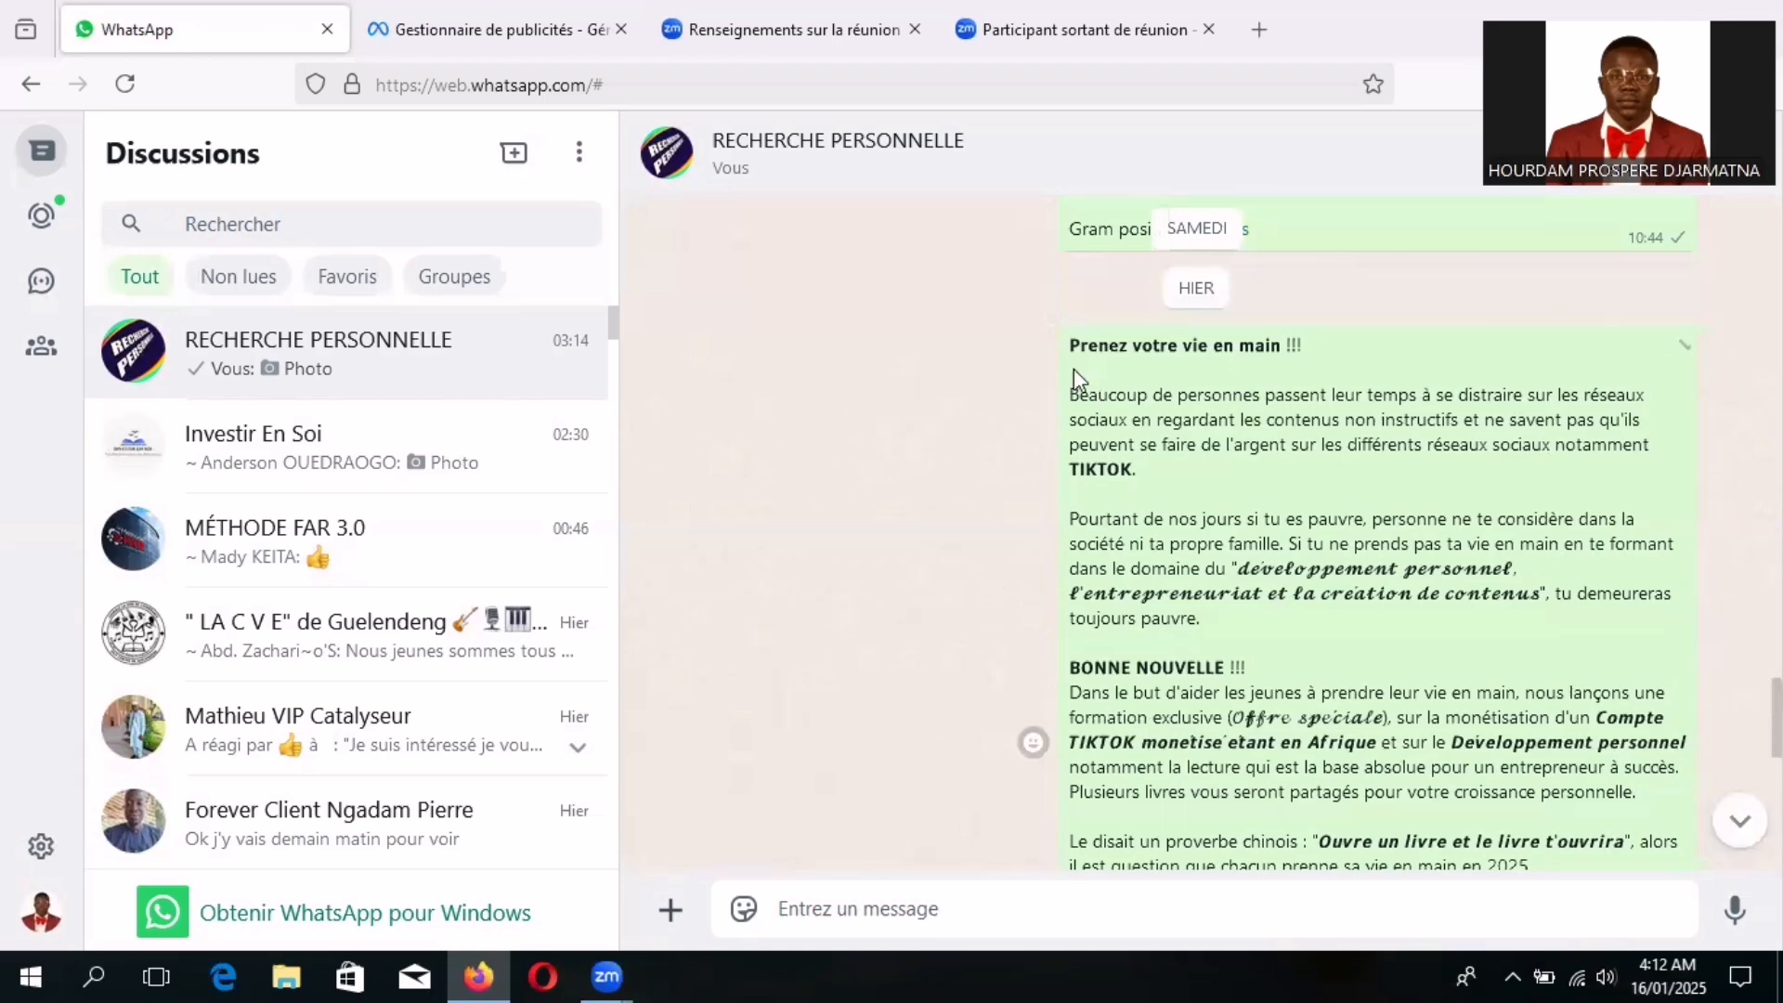
double_click(1114, 345)
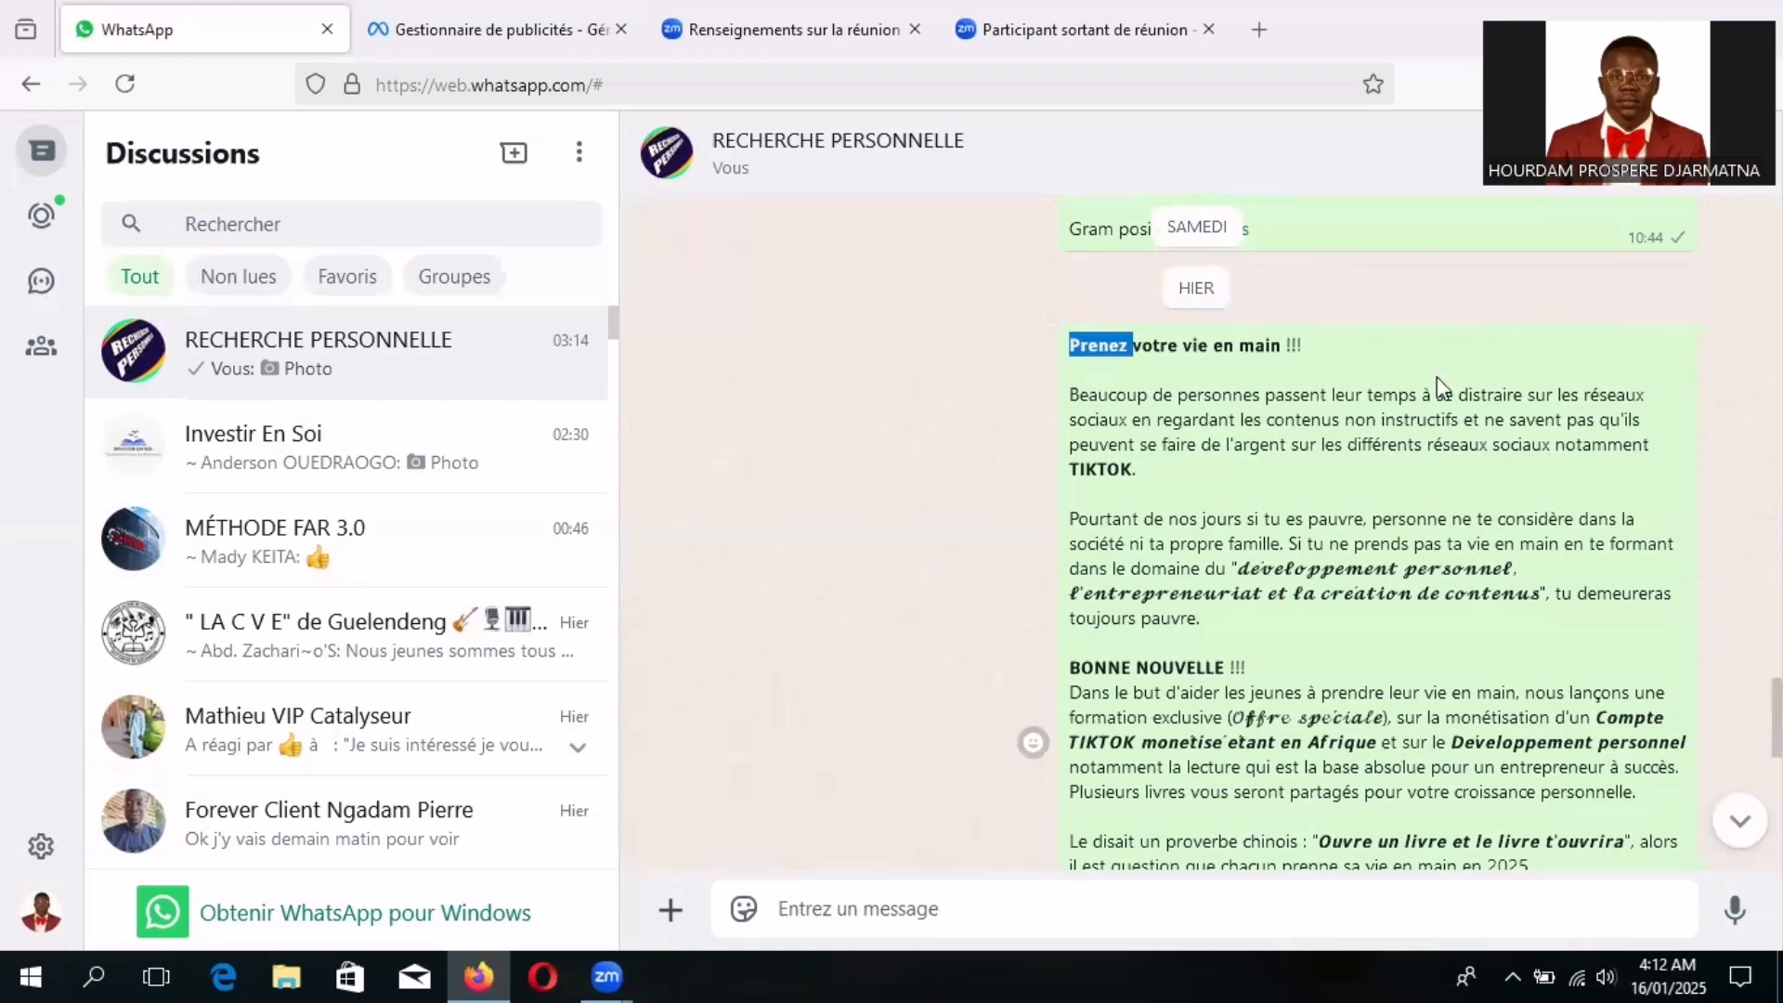
drag(1439, 386, 1667, 840)
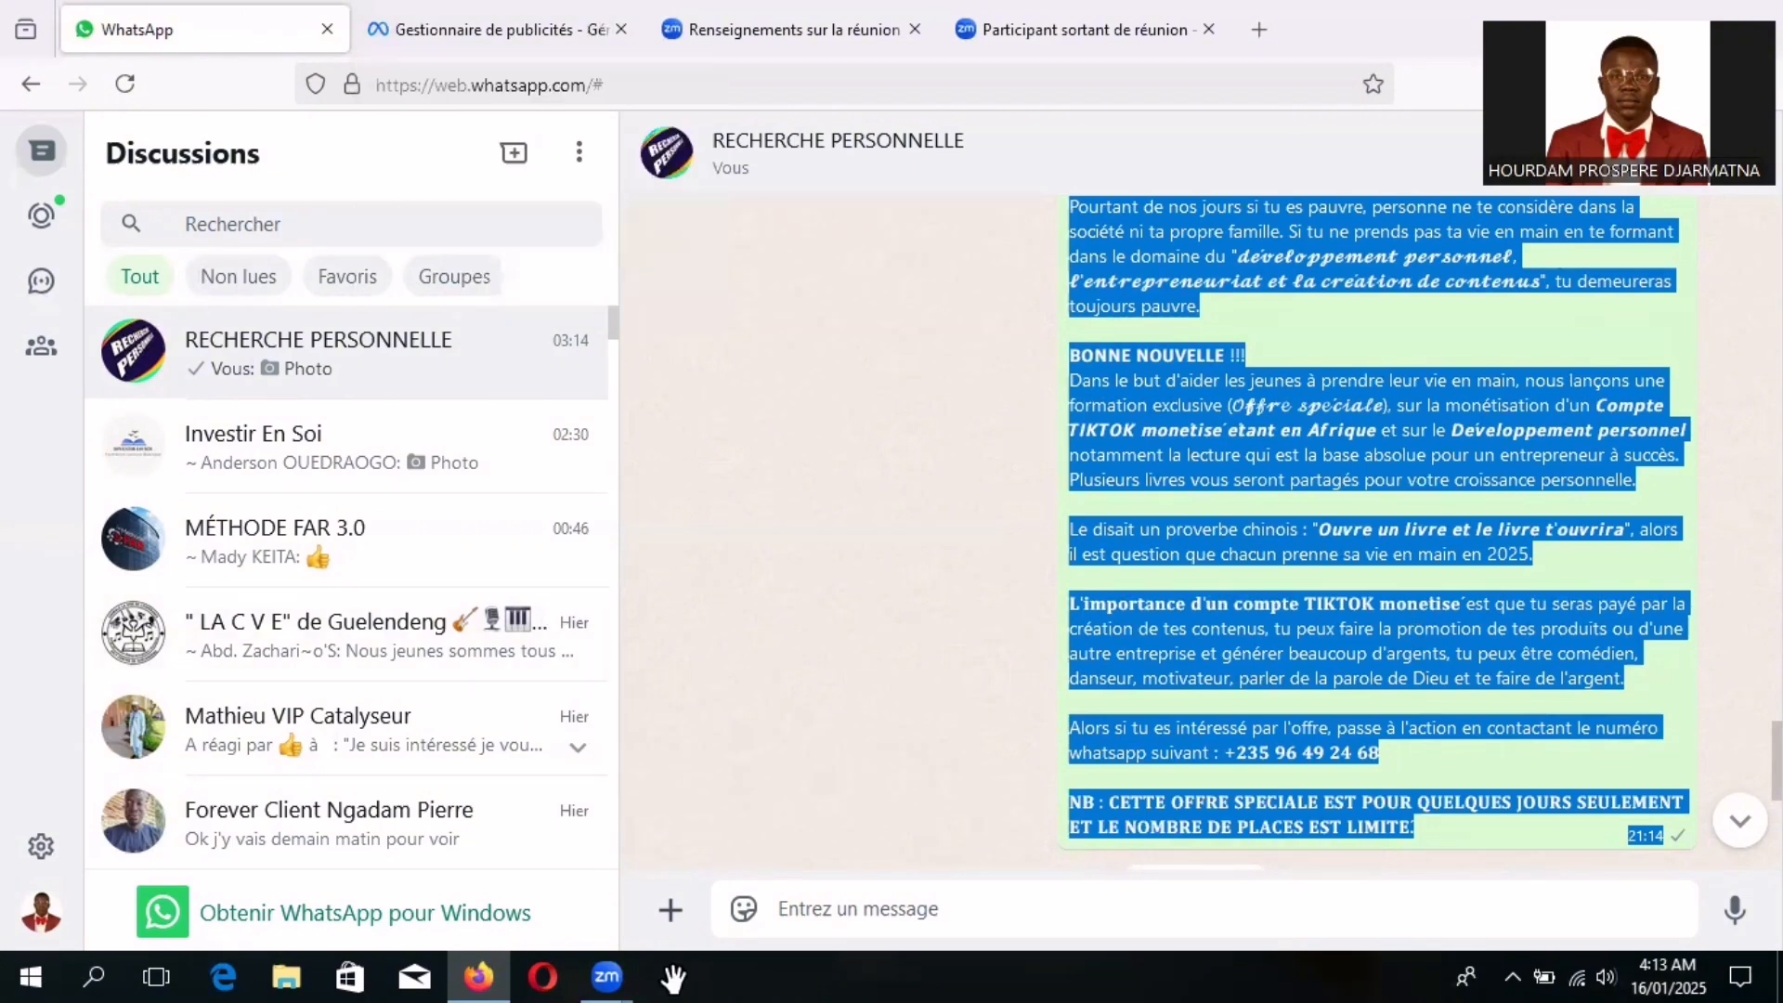
click(602, 975)
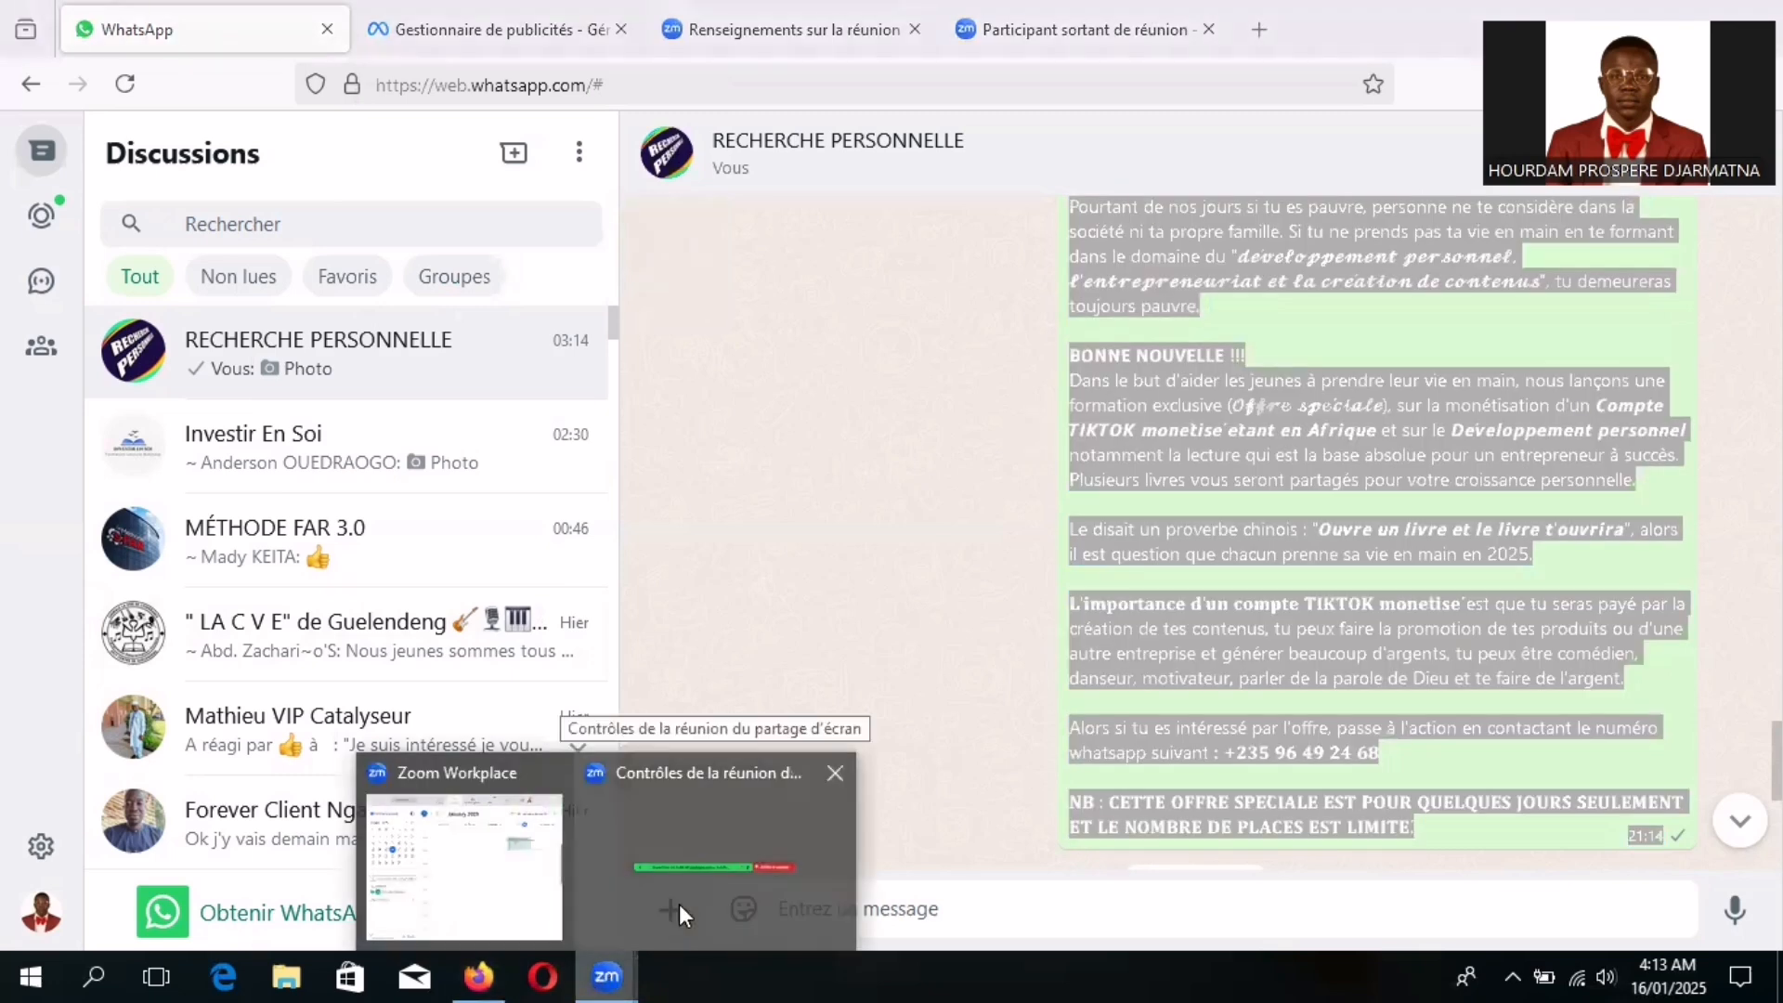
click(487, 966)
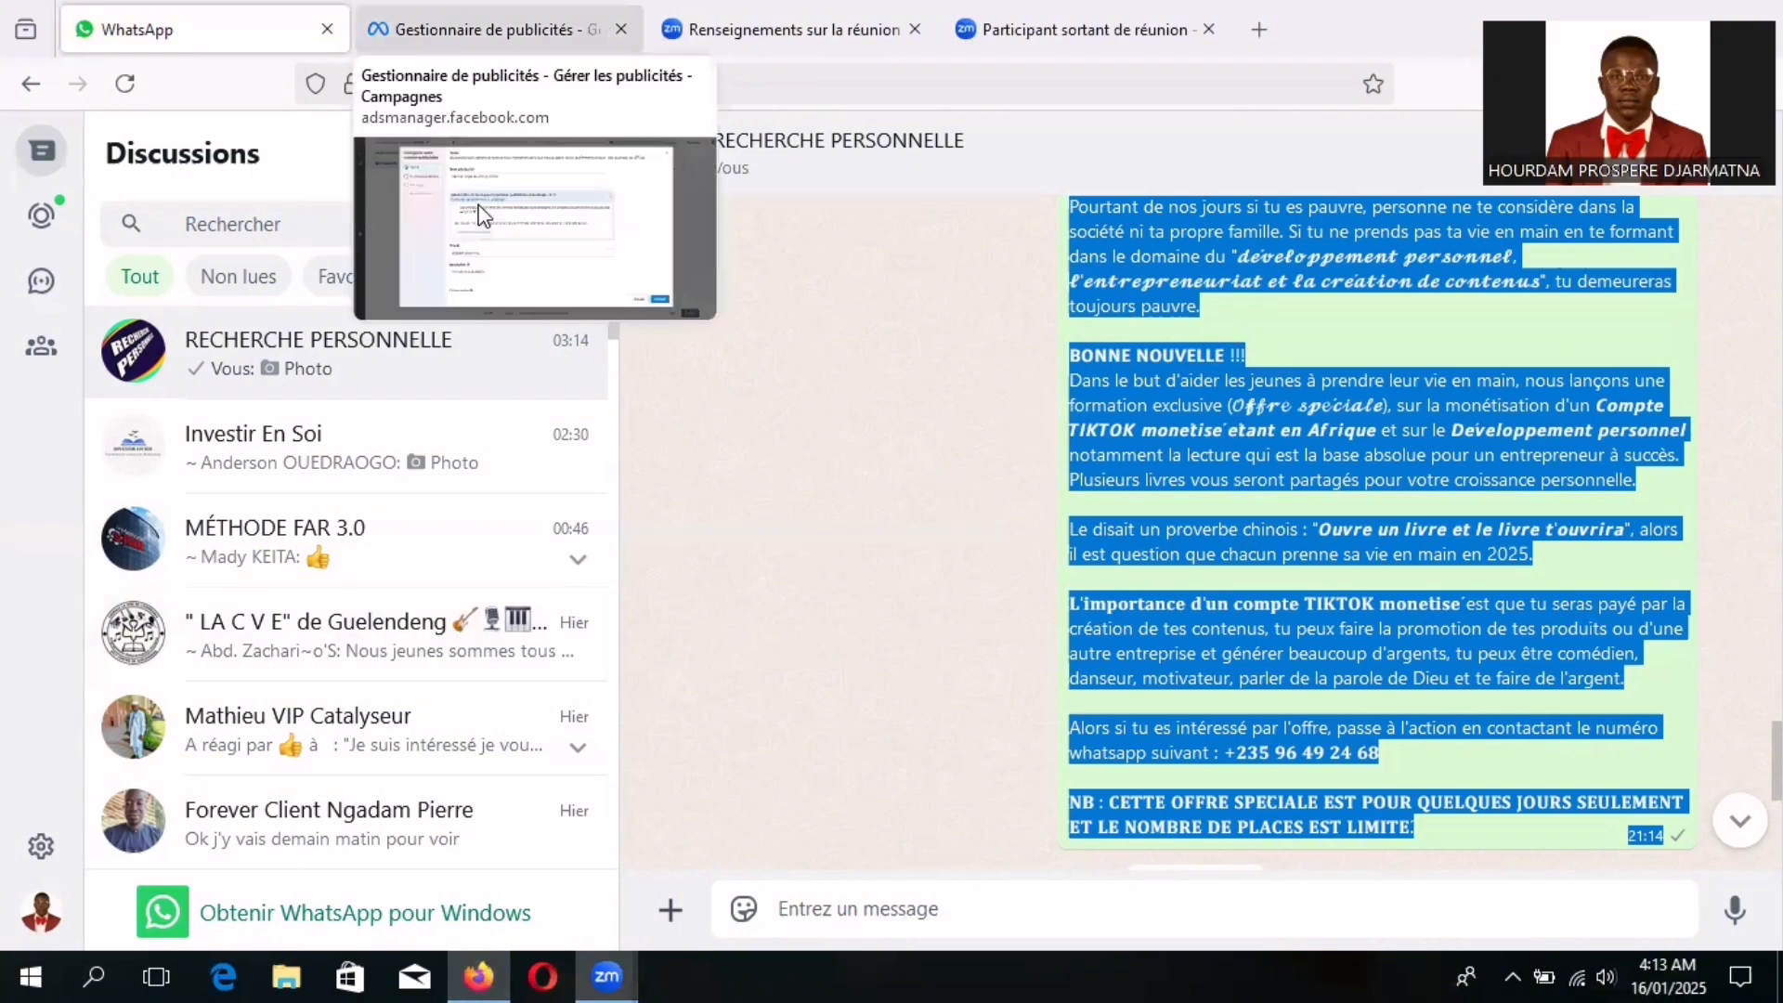
- Switch back to Meta Ads Manager and paste the copied promotional message as the ad's main text
click(480, 215)
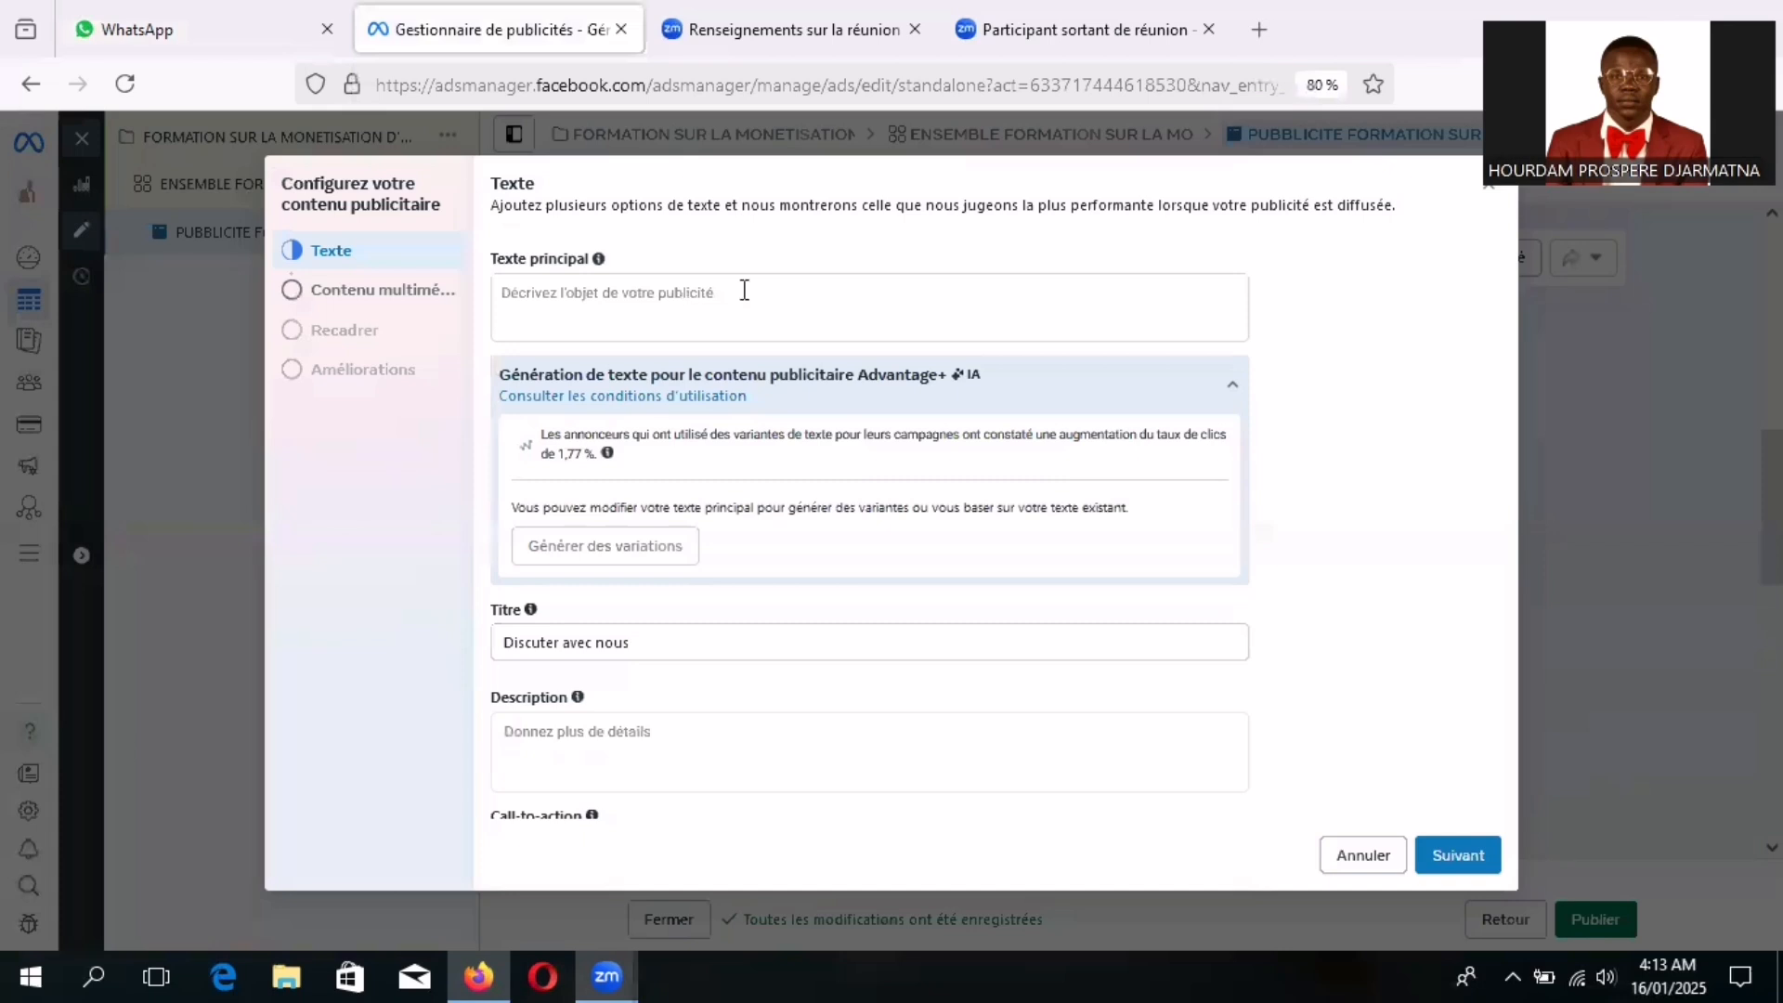
click(744, 290)
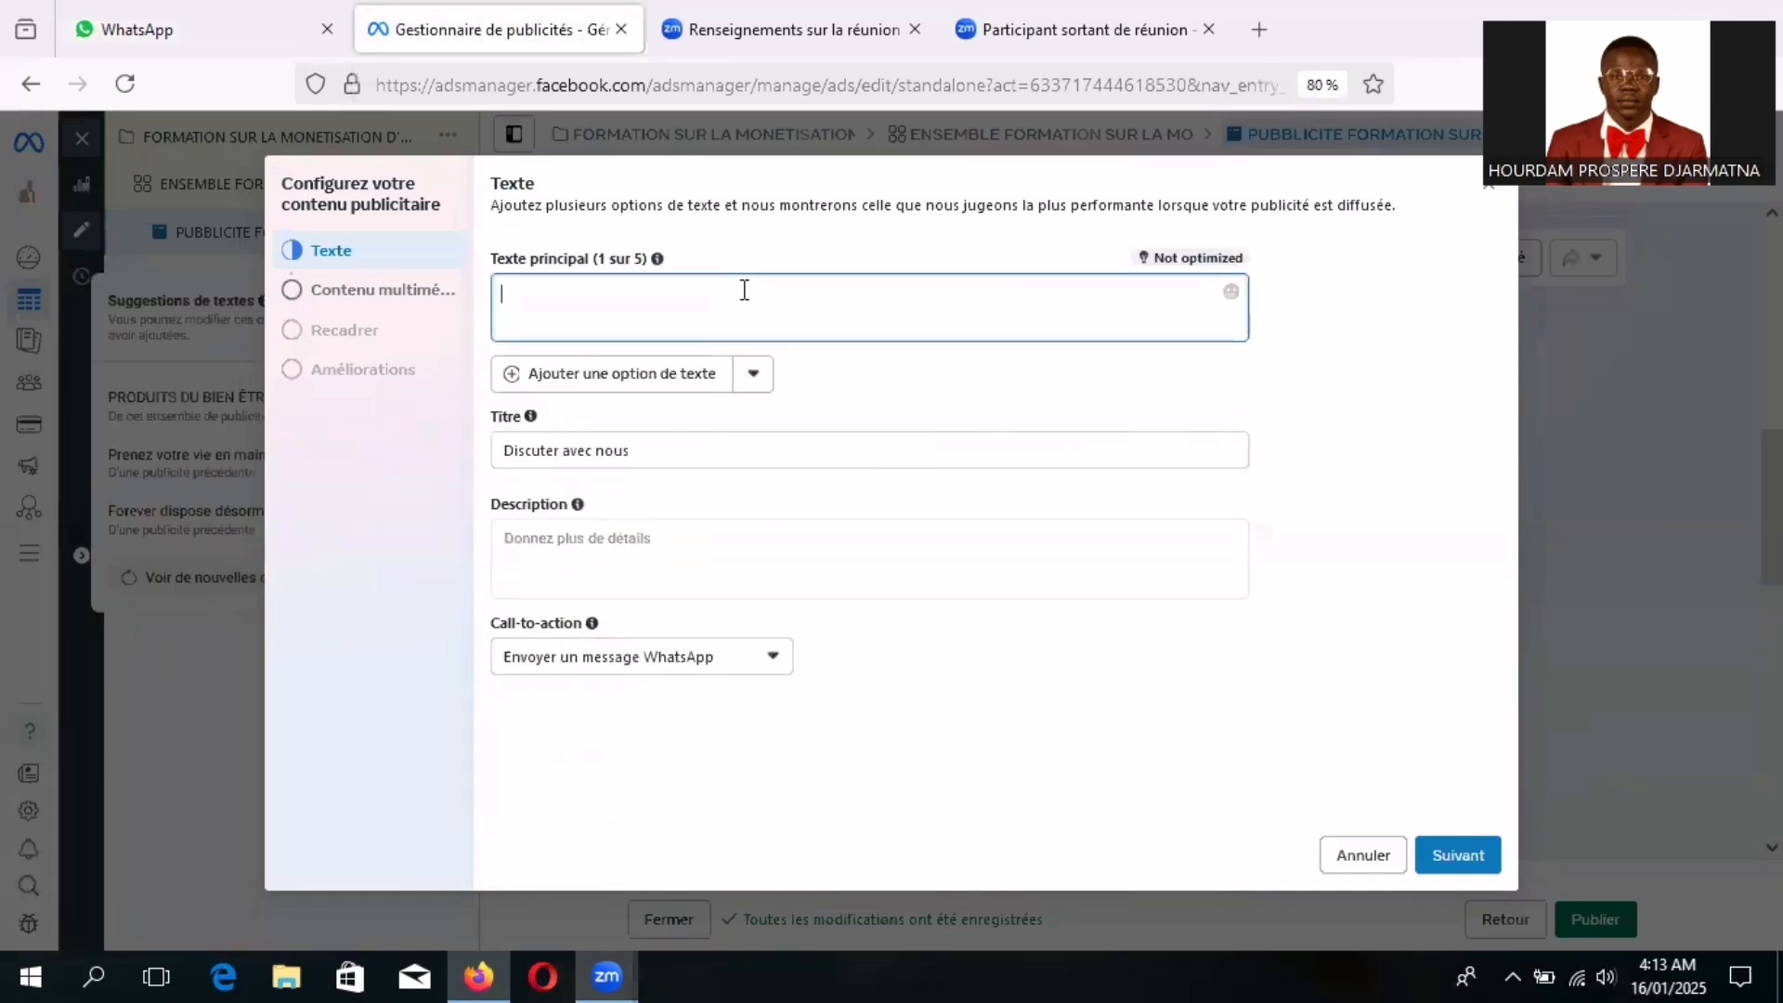
key(ctrl+v)
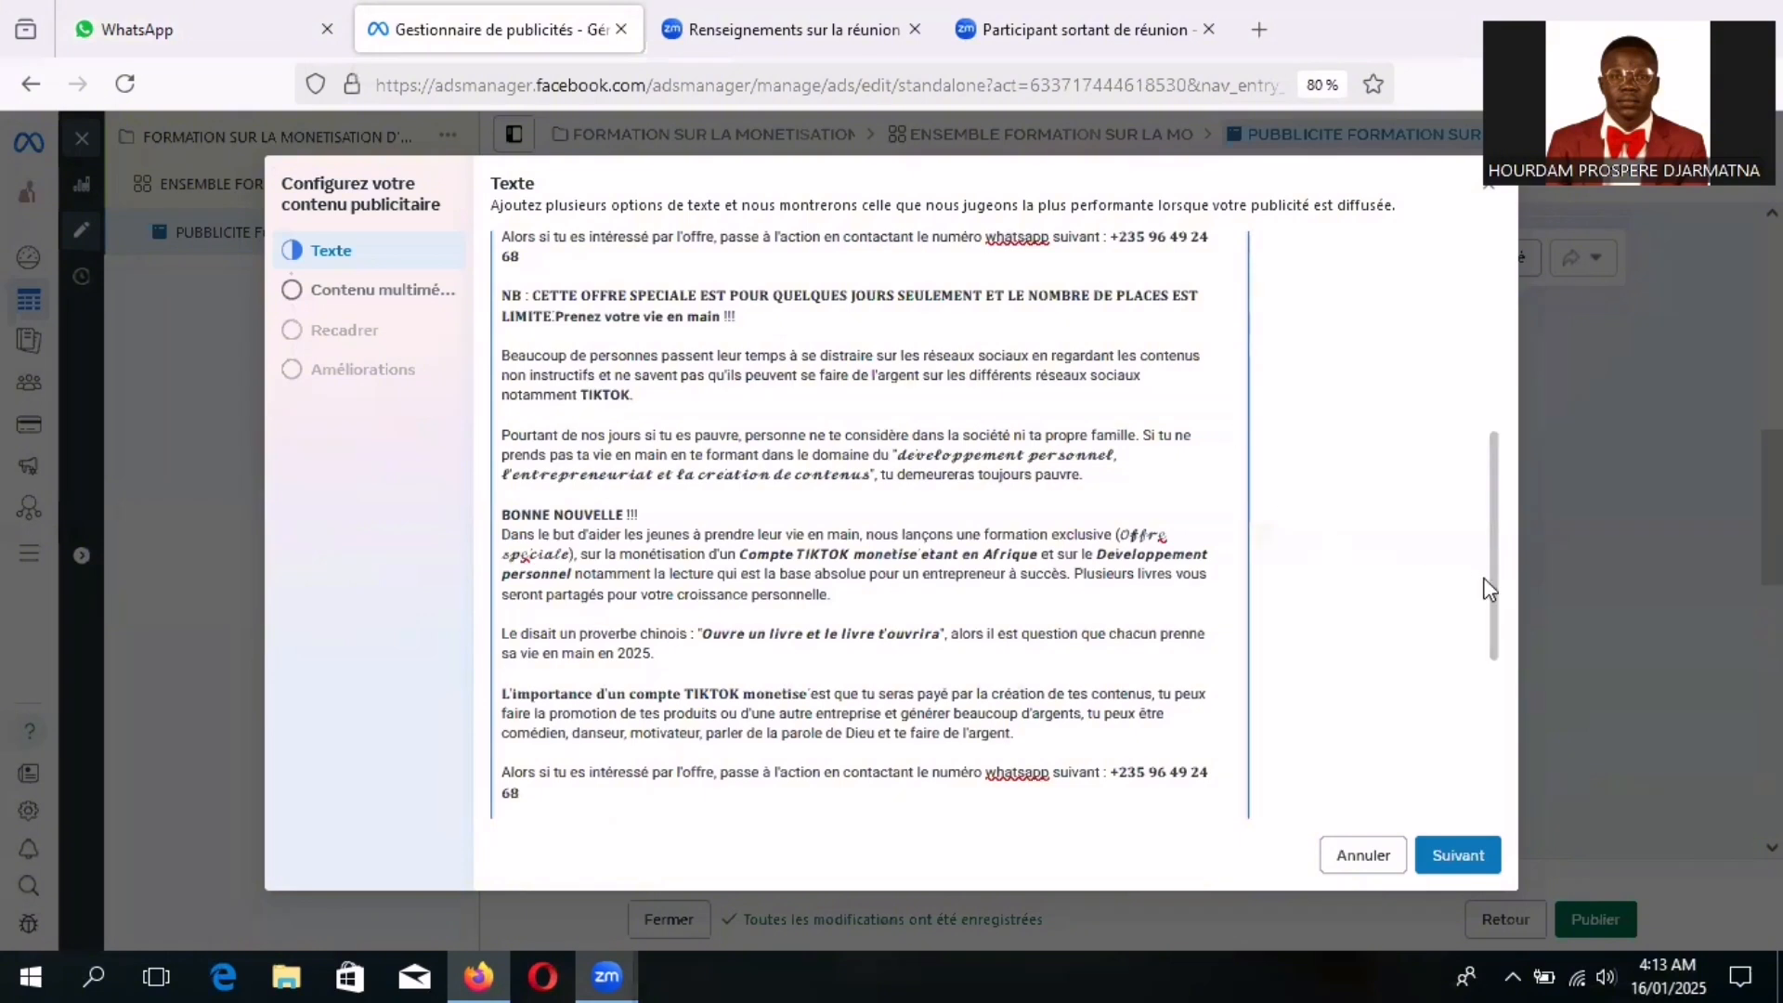
- Read through the pasted promotional message in the main text, down to its end and back up to its beginning
scroll(1490, 605, down, 1)
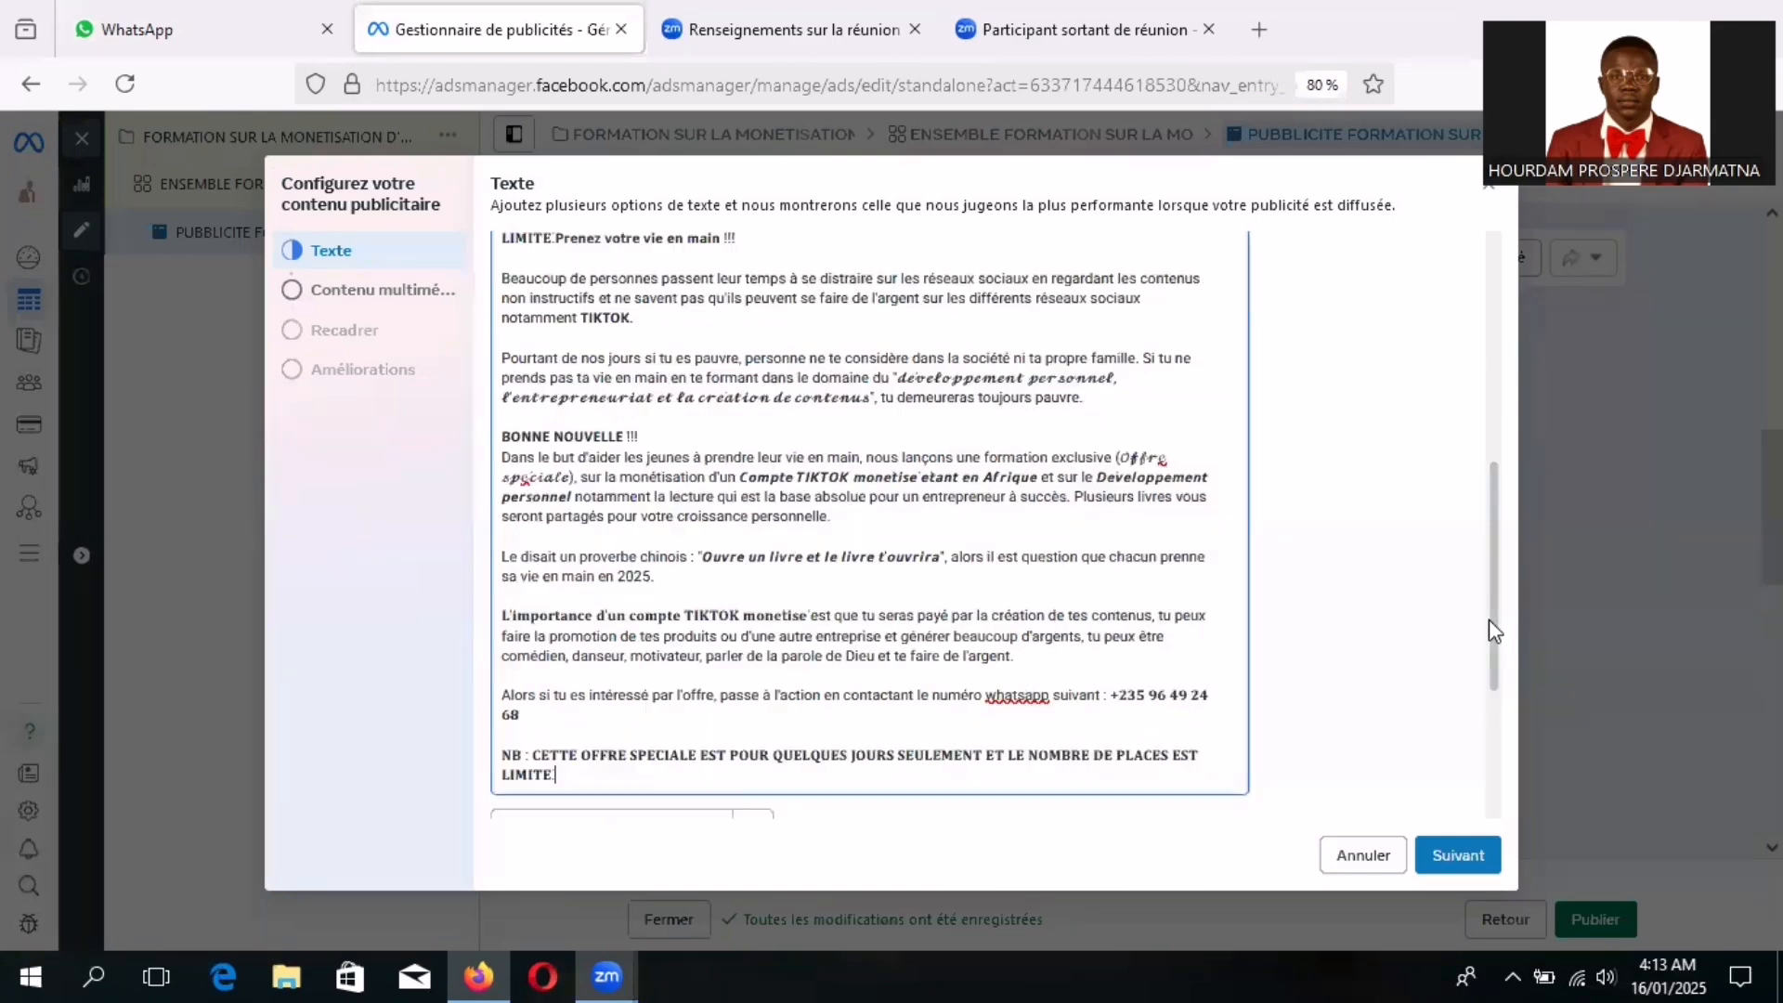
scroll(1490, 624, down, 1)
scroll(1489, 632, down, 1)
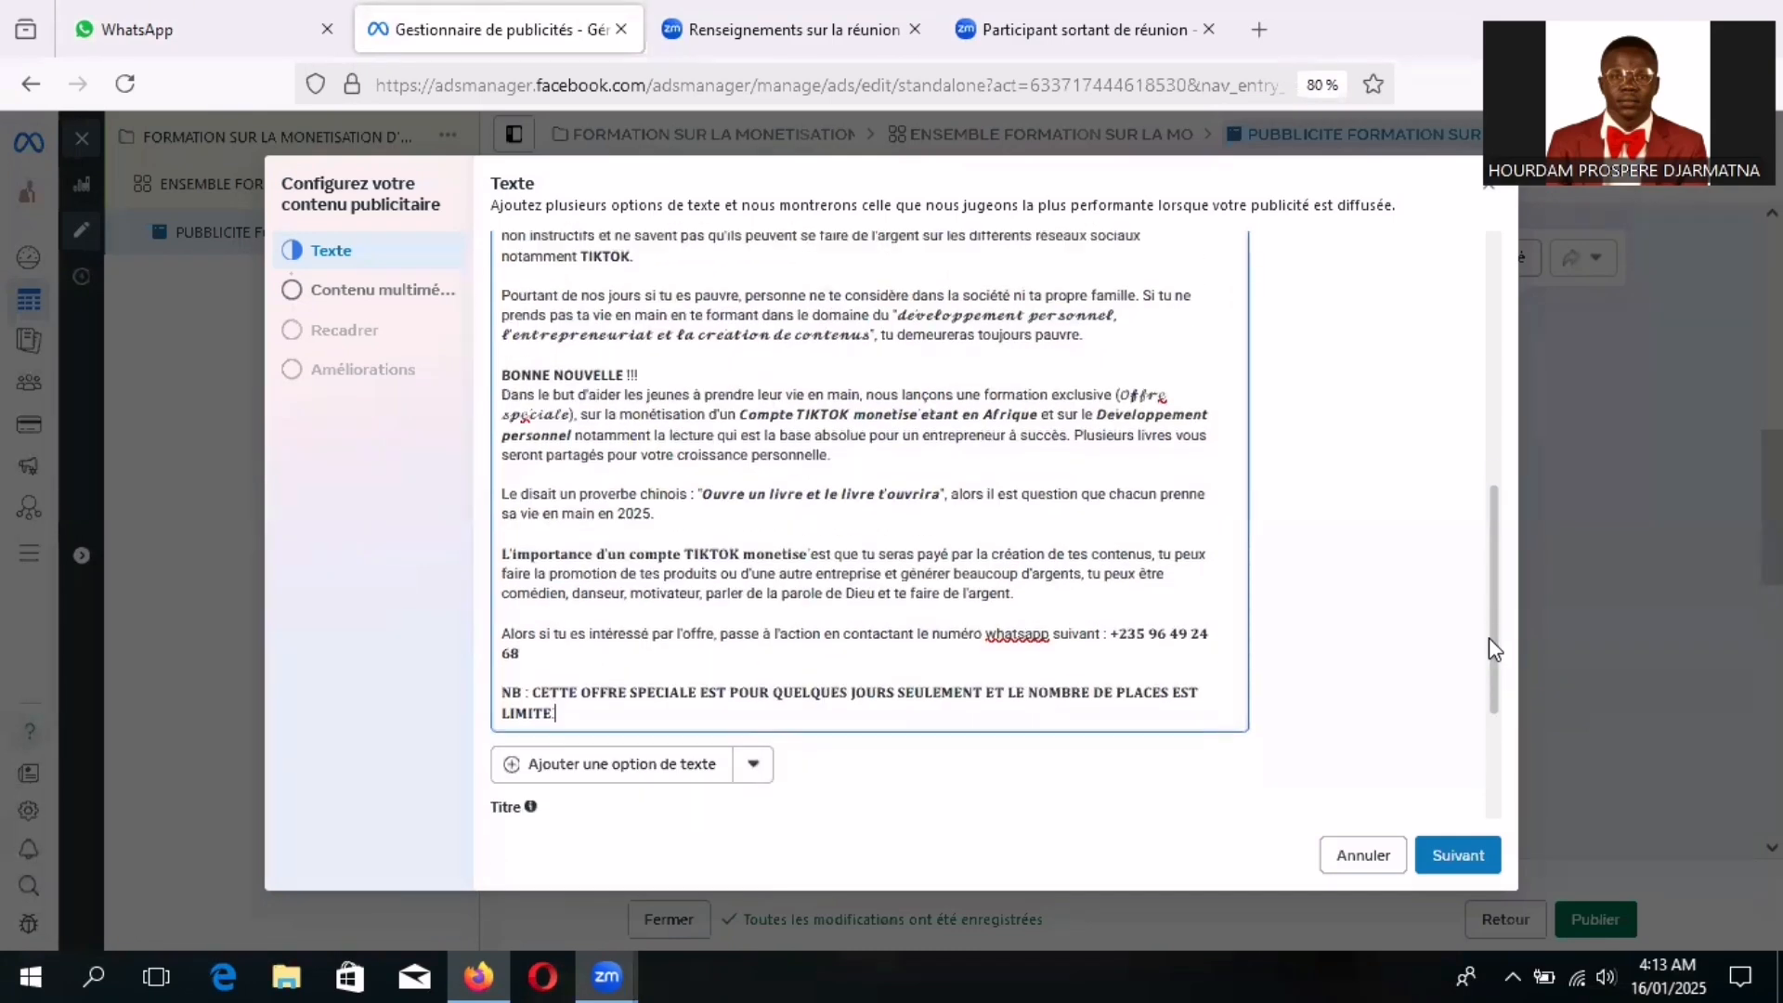
scroll(1489, 640, down, 1)
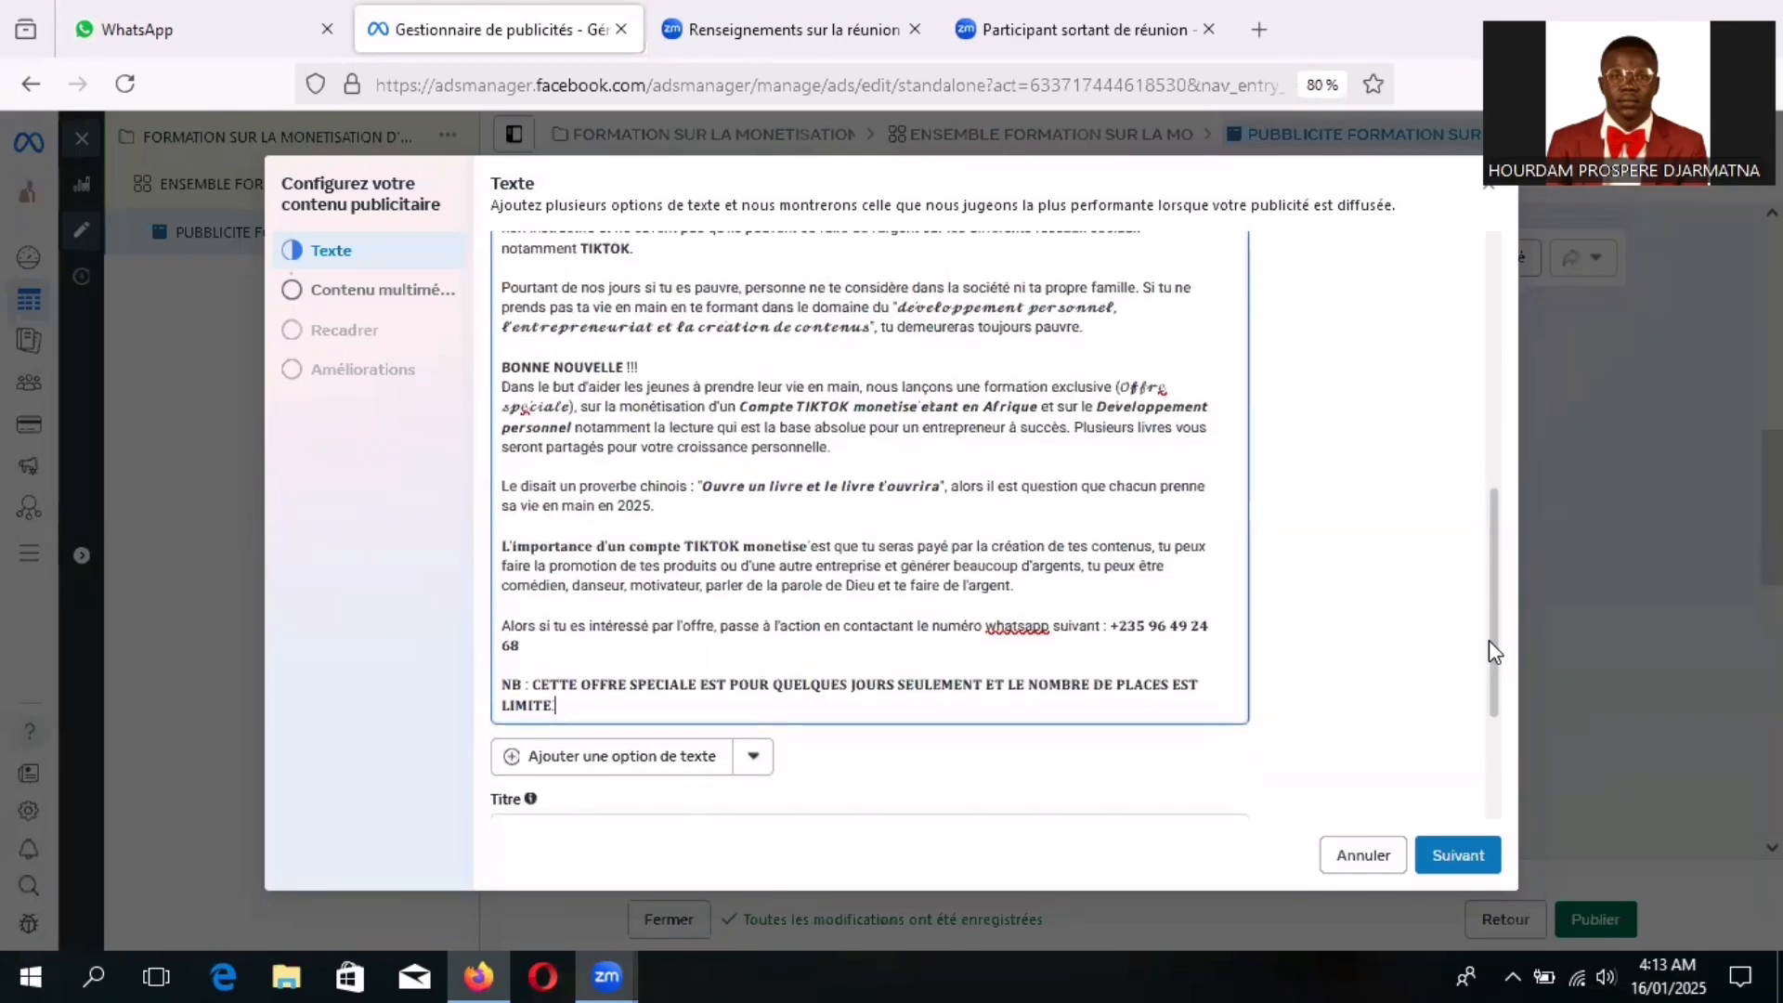
scroll(1490, 644, down, 1)
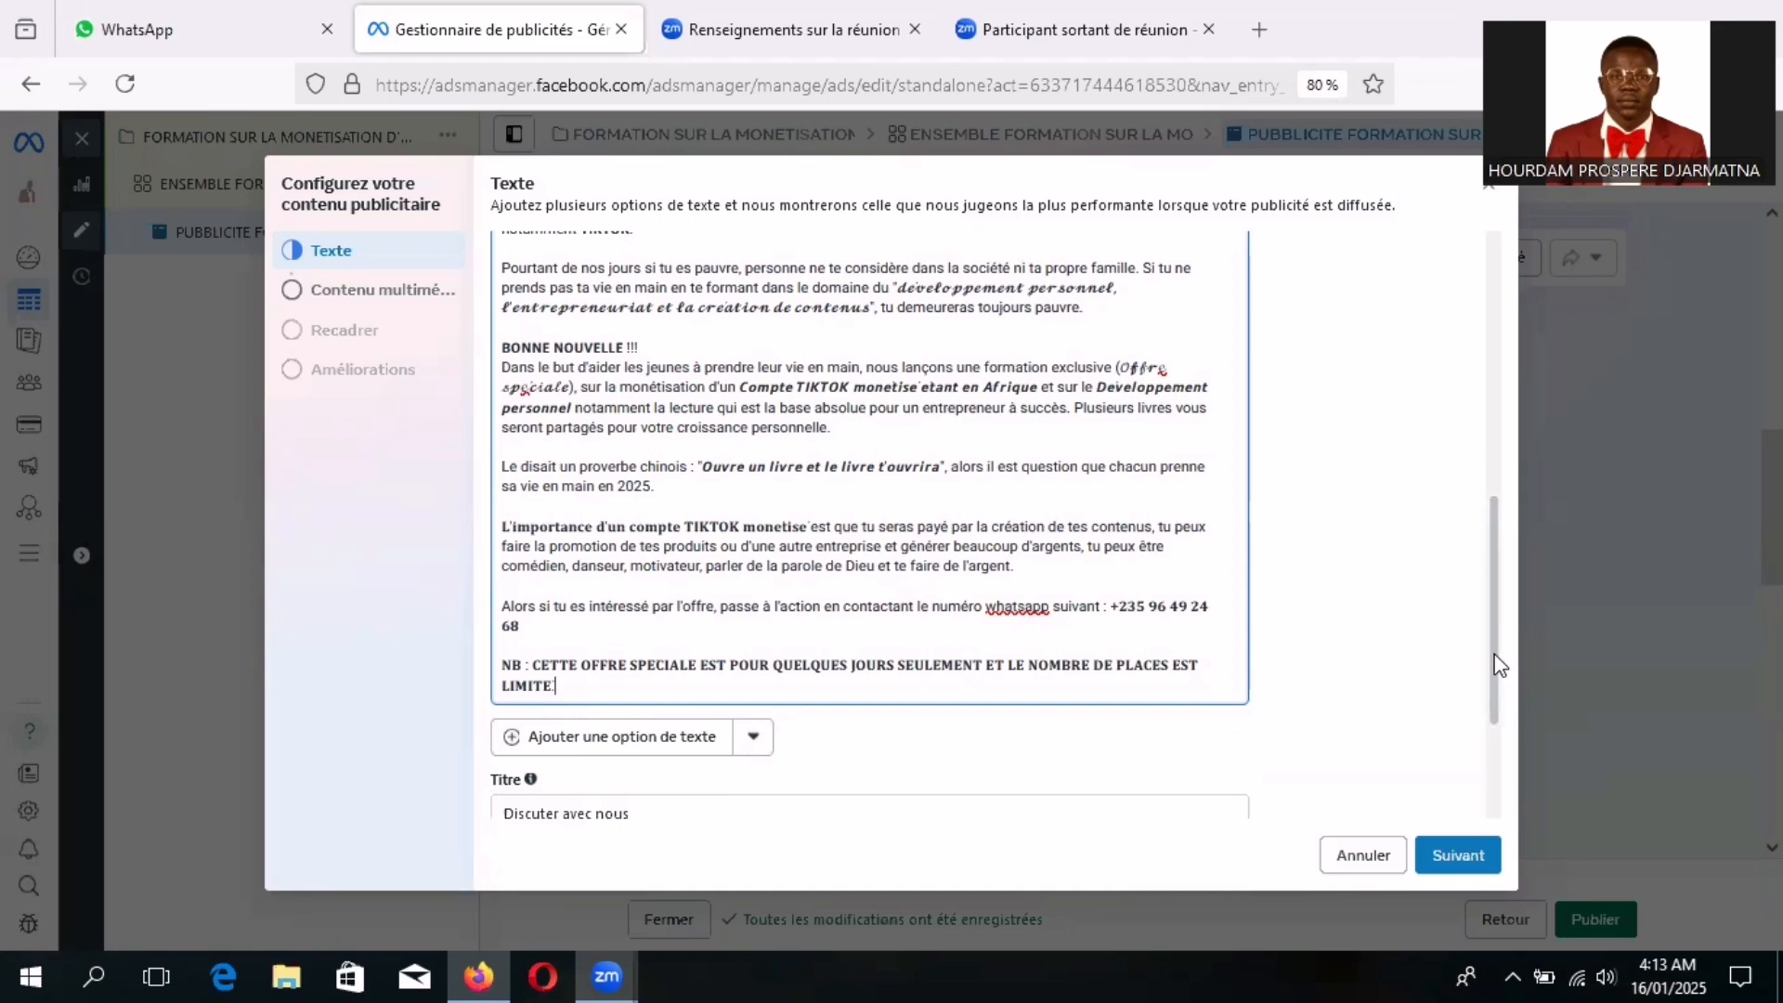
drag(1489, 654, 1490, 650)
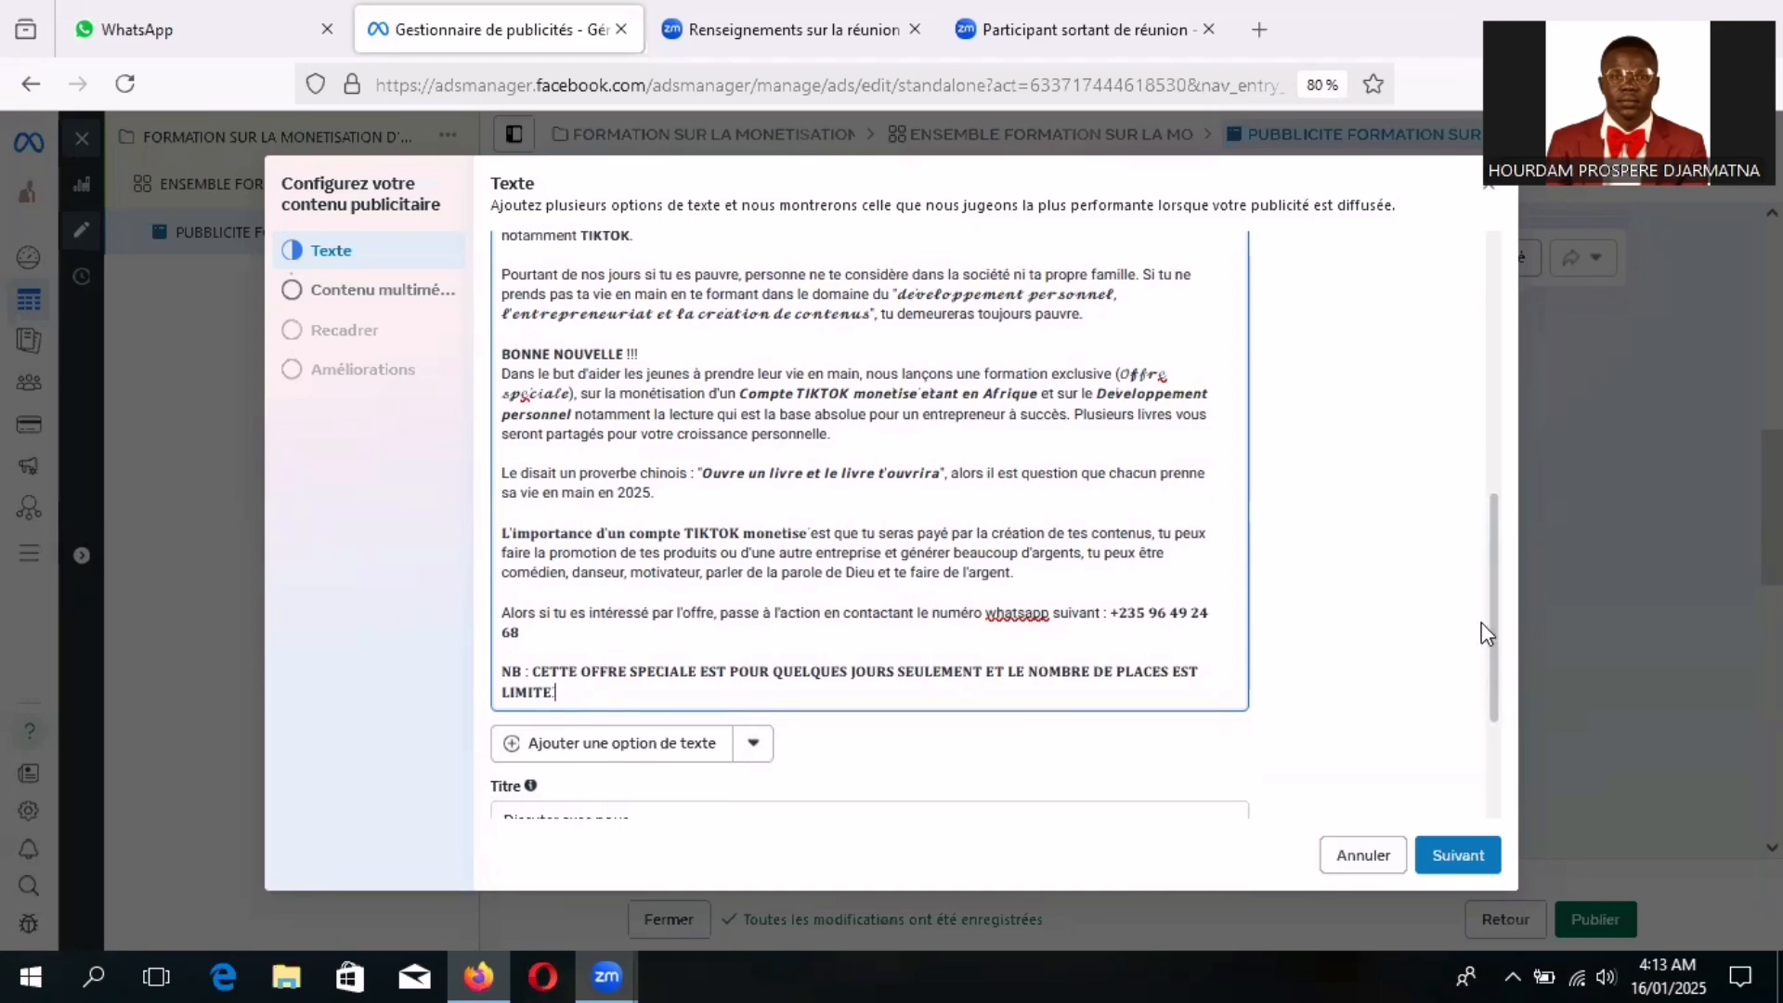
key(ctrl+v)
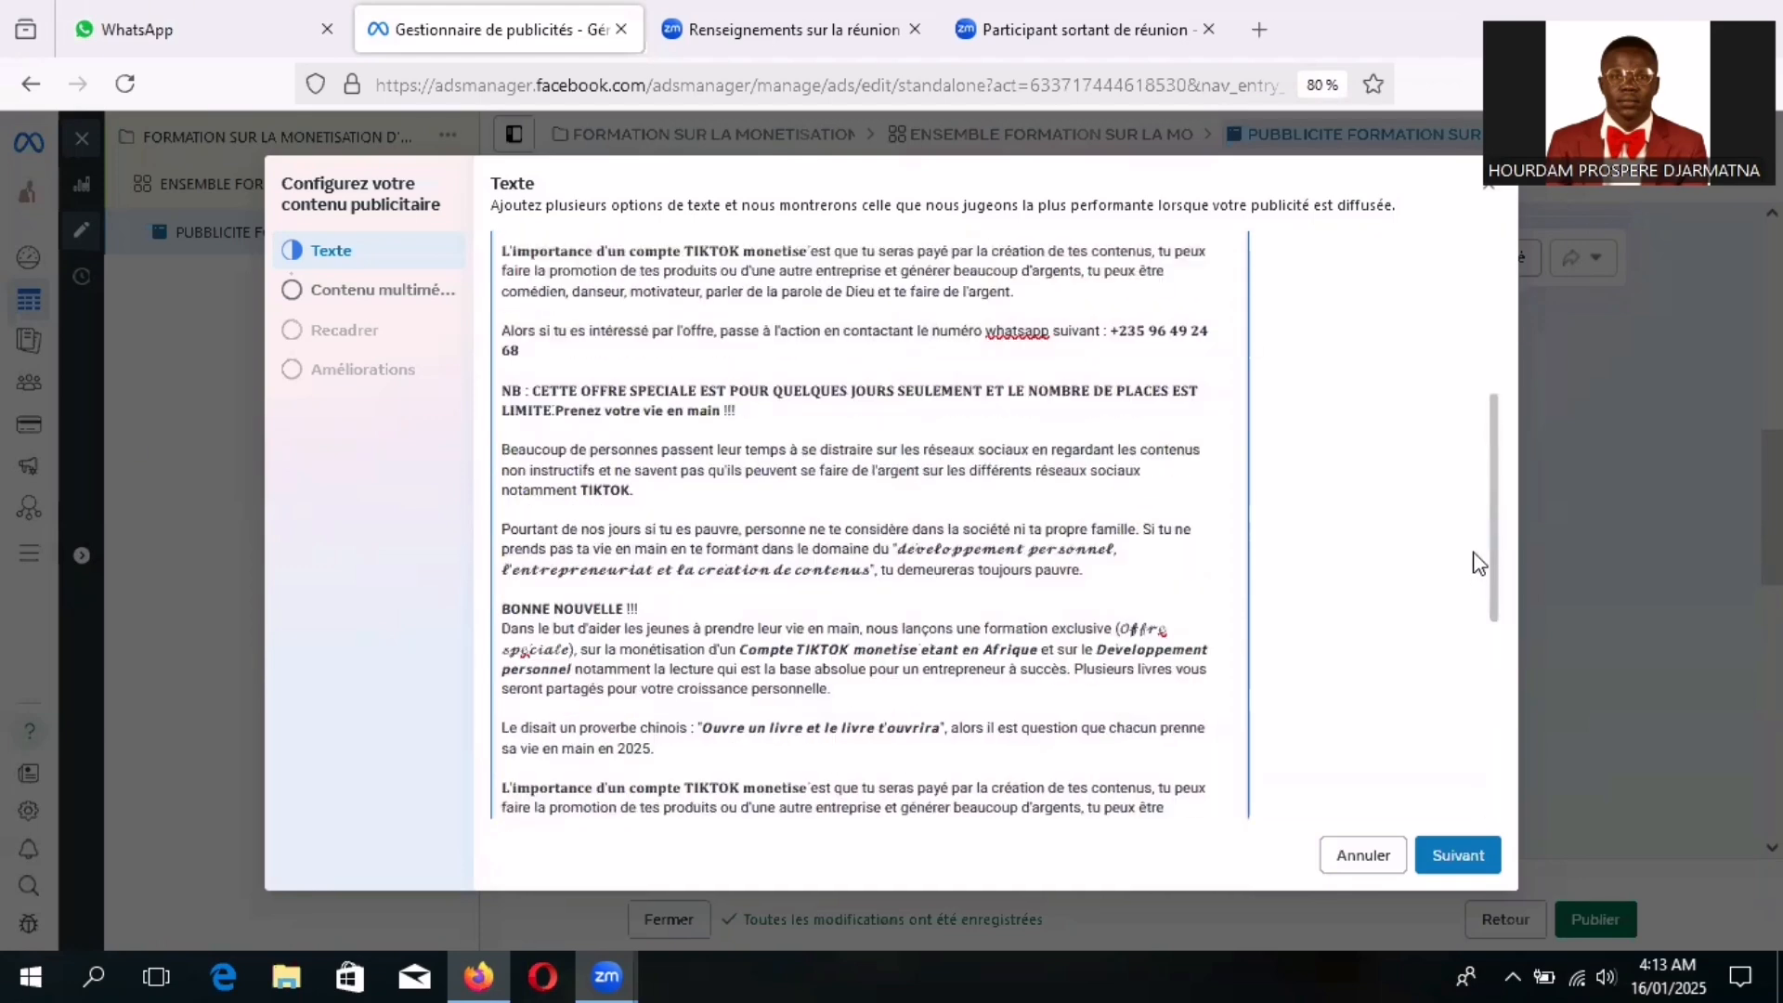
scroll(1478, 521, up, 2)
scroll(1475, 505, up, 1)
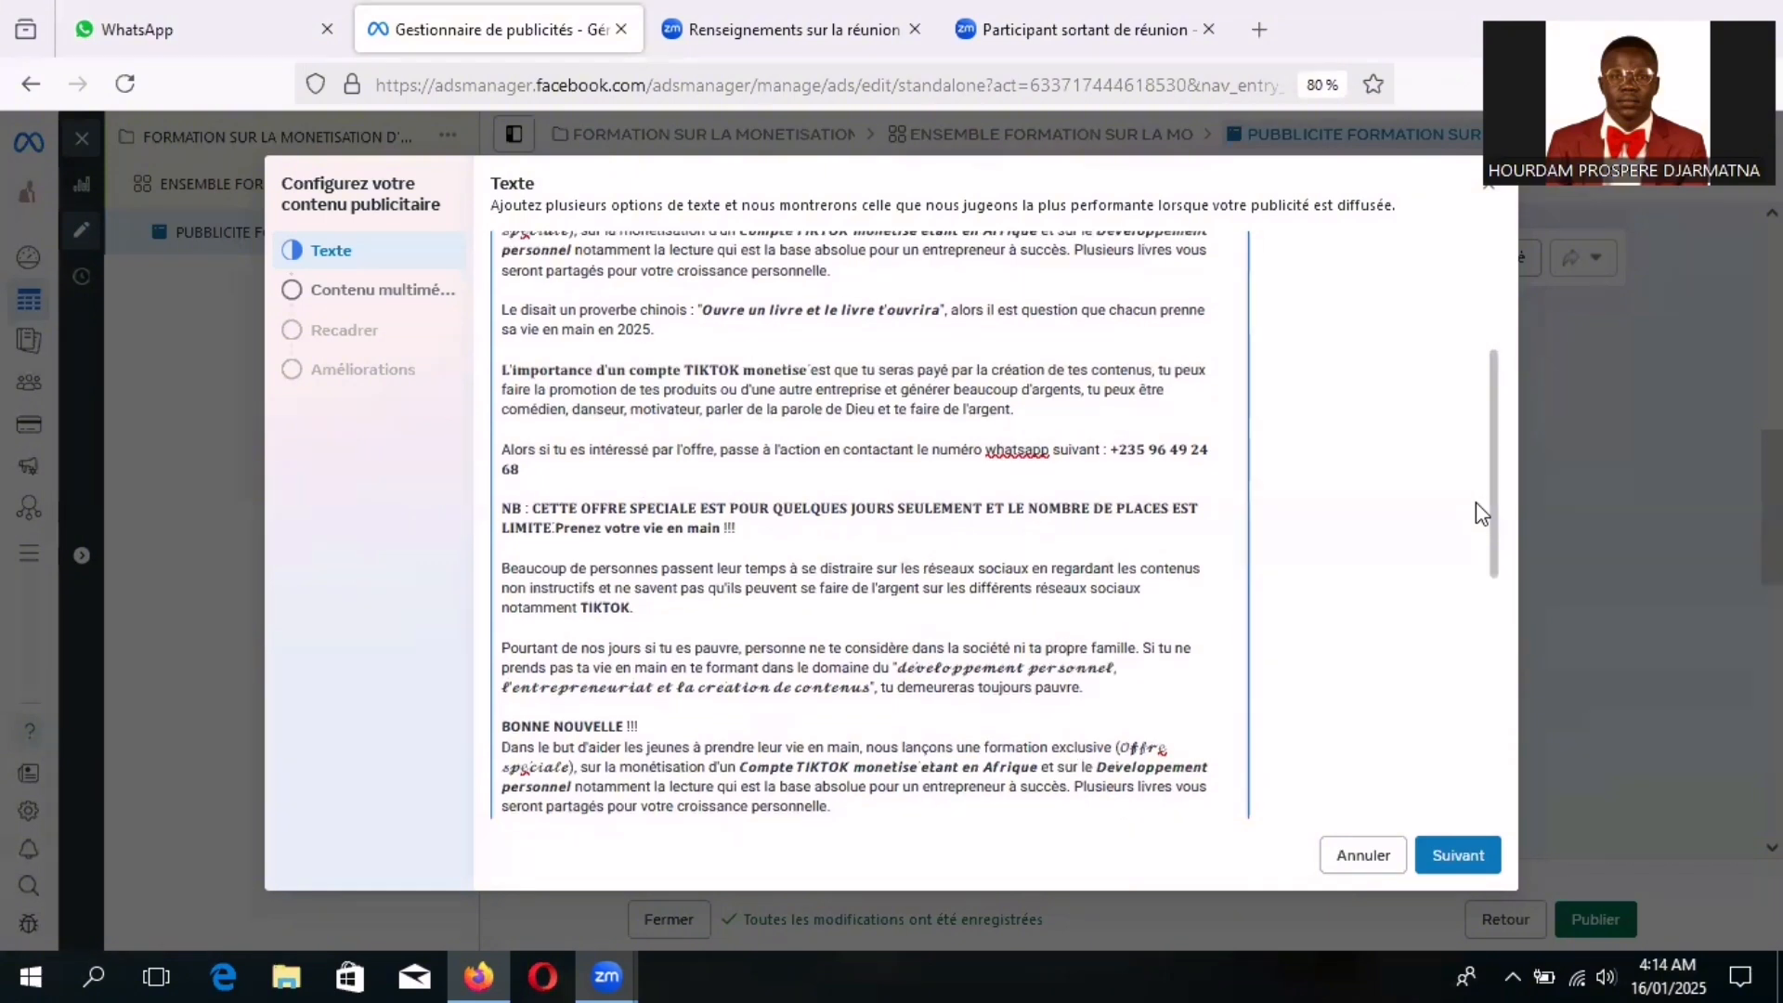
scroll(1475, 497, up, 1)
scroll(1479, 476, up, 1)
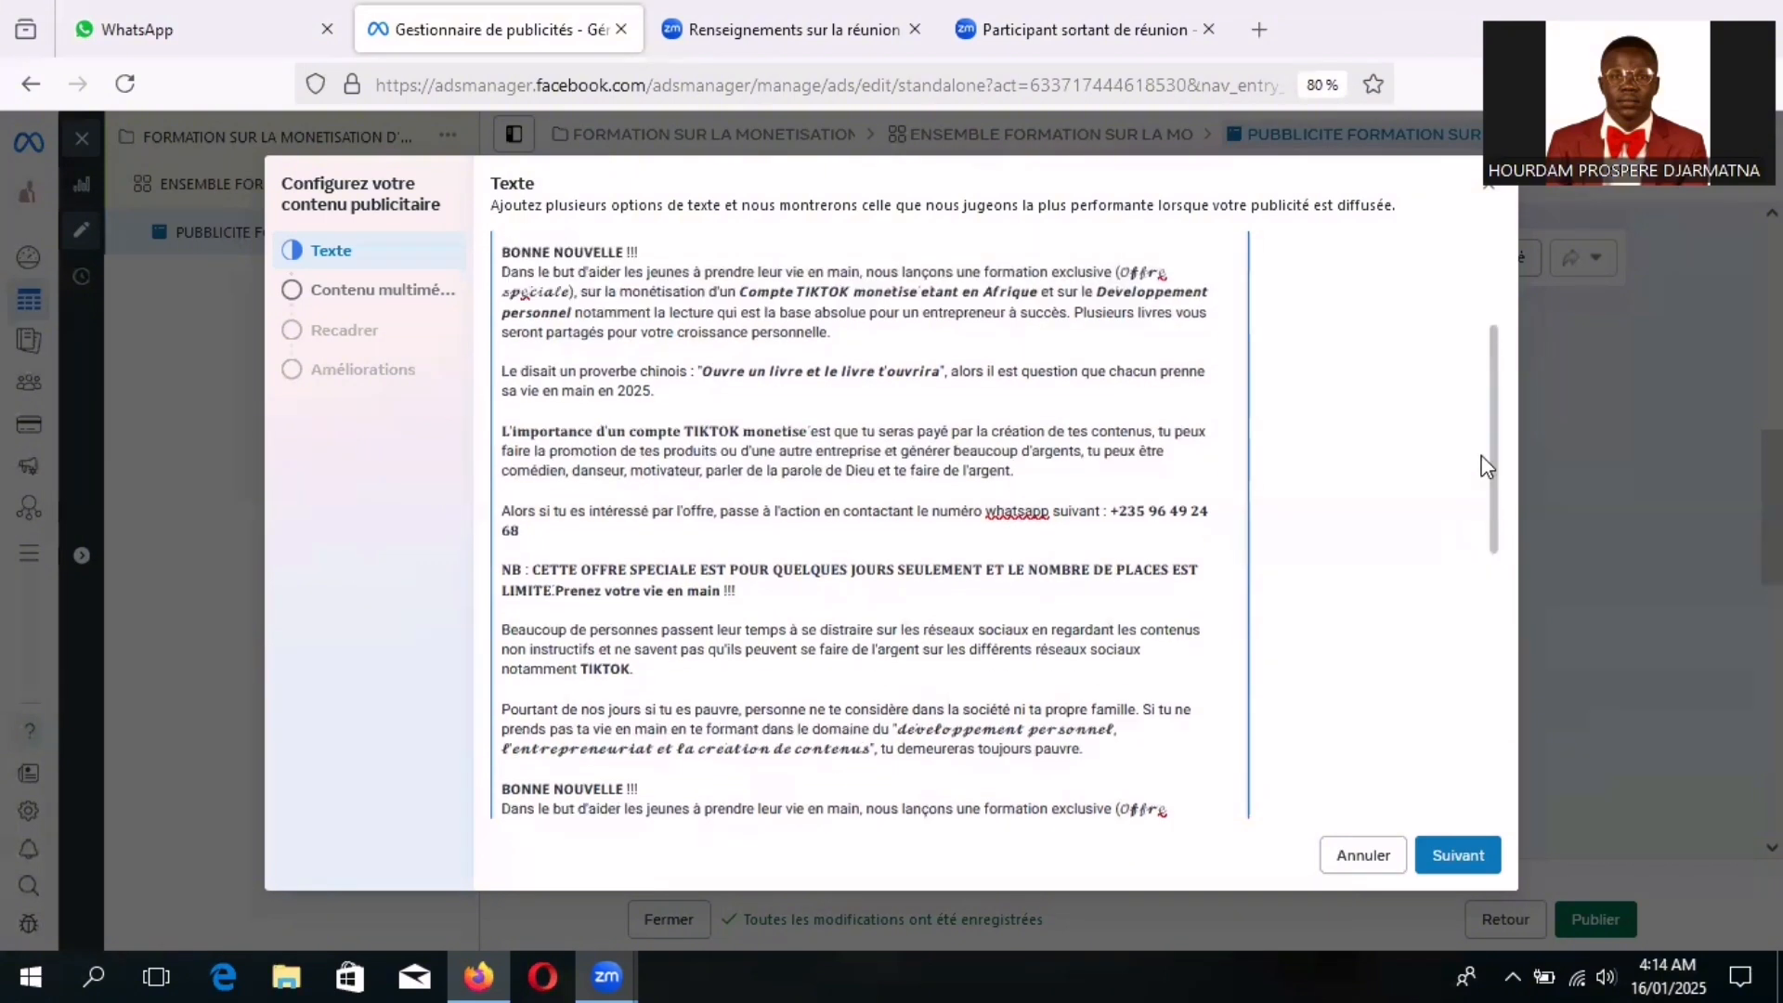
scroll(1486, 460, up, 3)
scroll(1485, 457, up, 1)
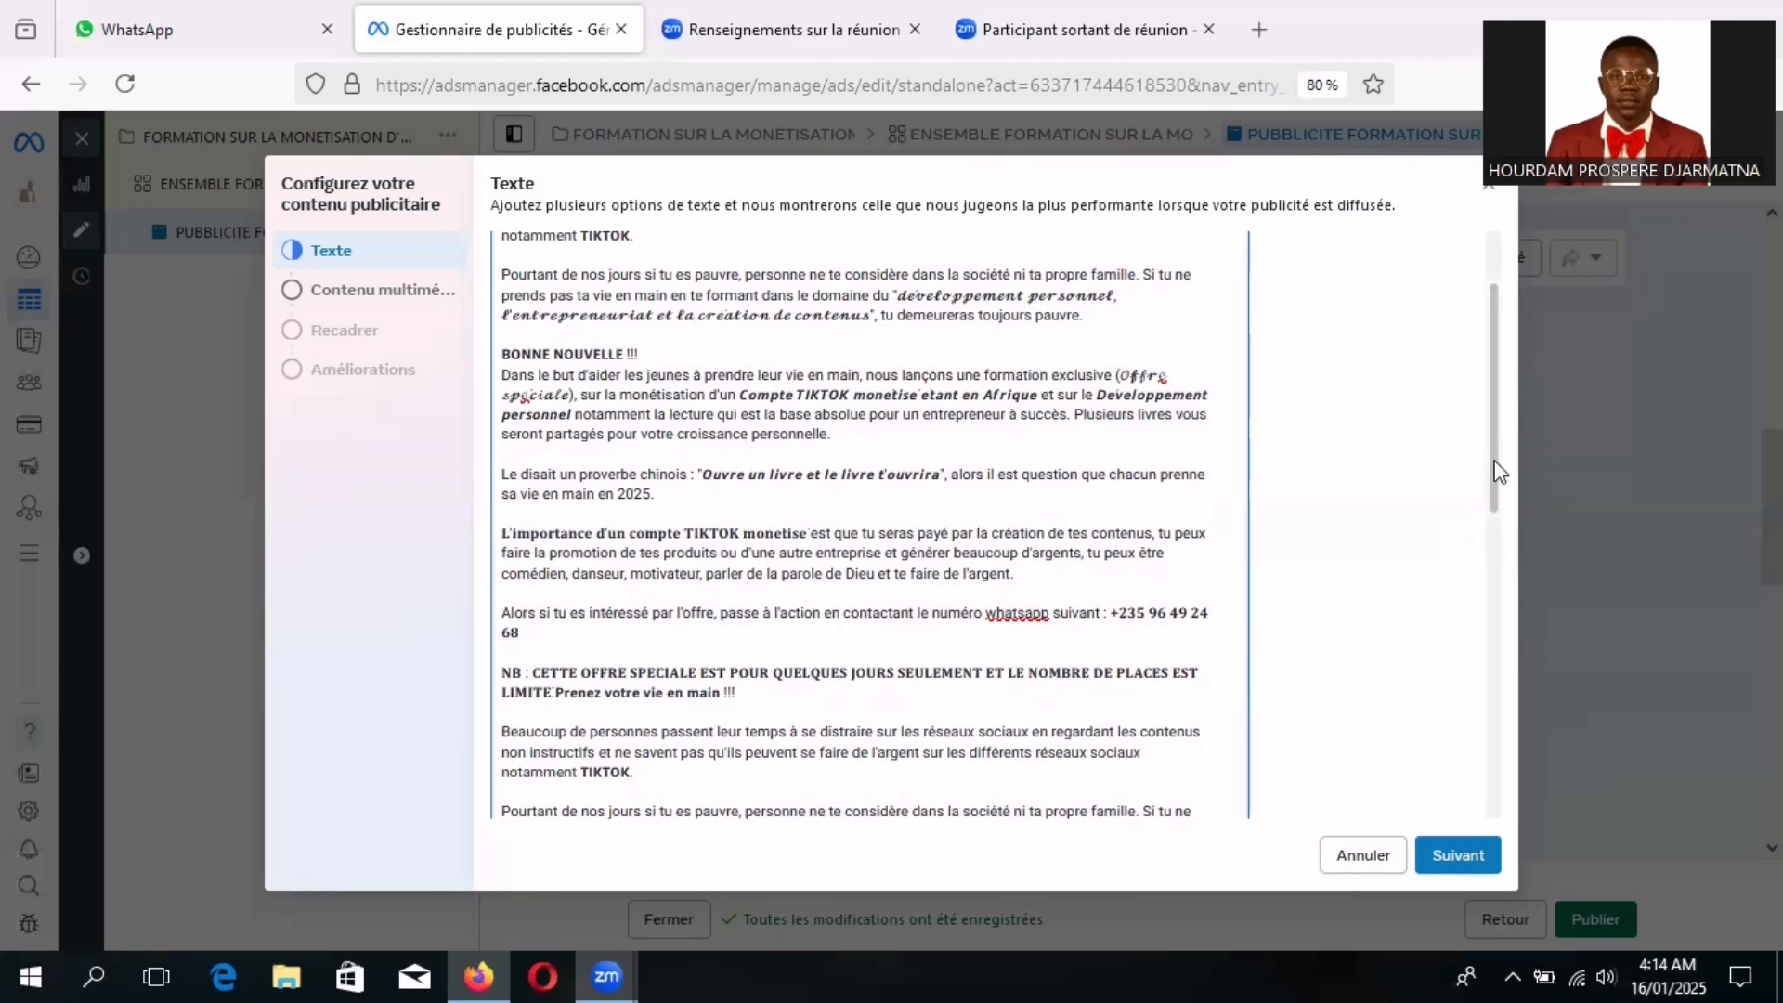
drag(1486, 437, 1487, 378)
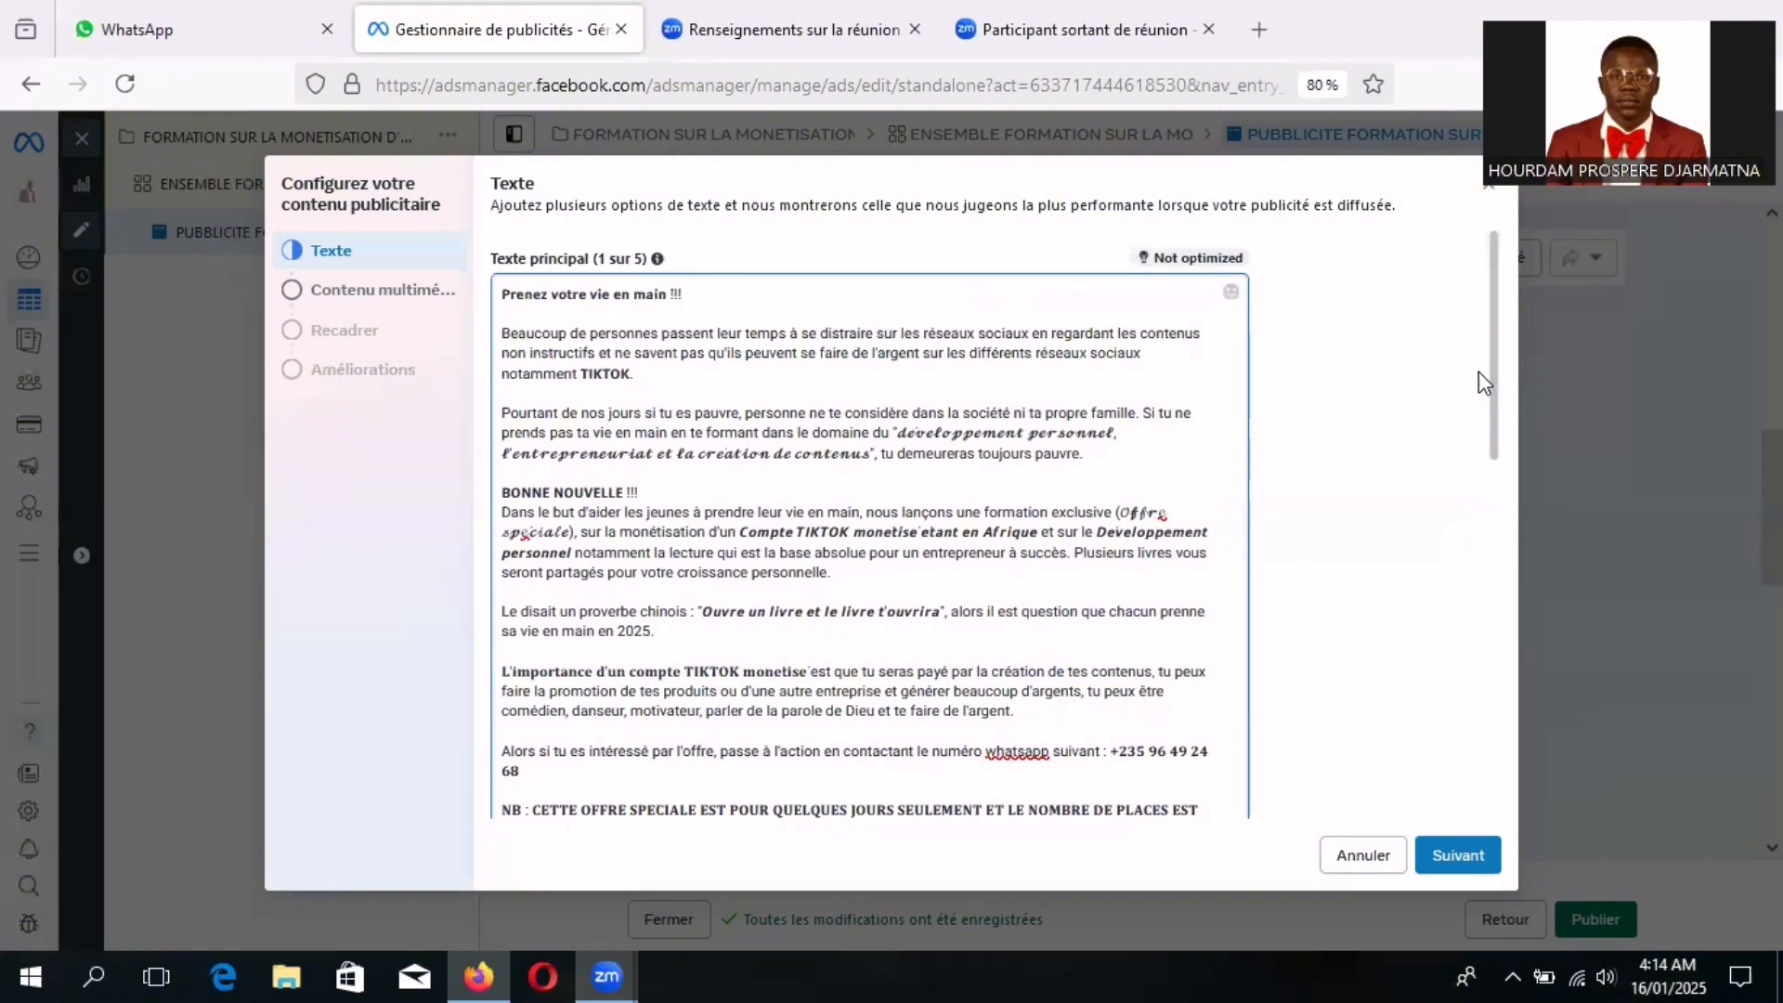
- Review the title, description and call-to-action fields below the main text, returning to the start of the message
drag(1490, 390, 1495, 731)
scroll(1491, 720, down, 2)
scroll(1495, 748, down, 1)
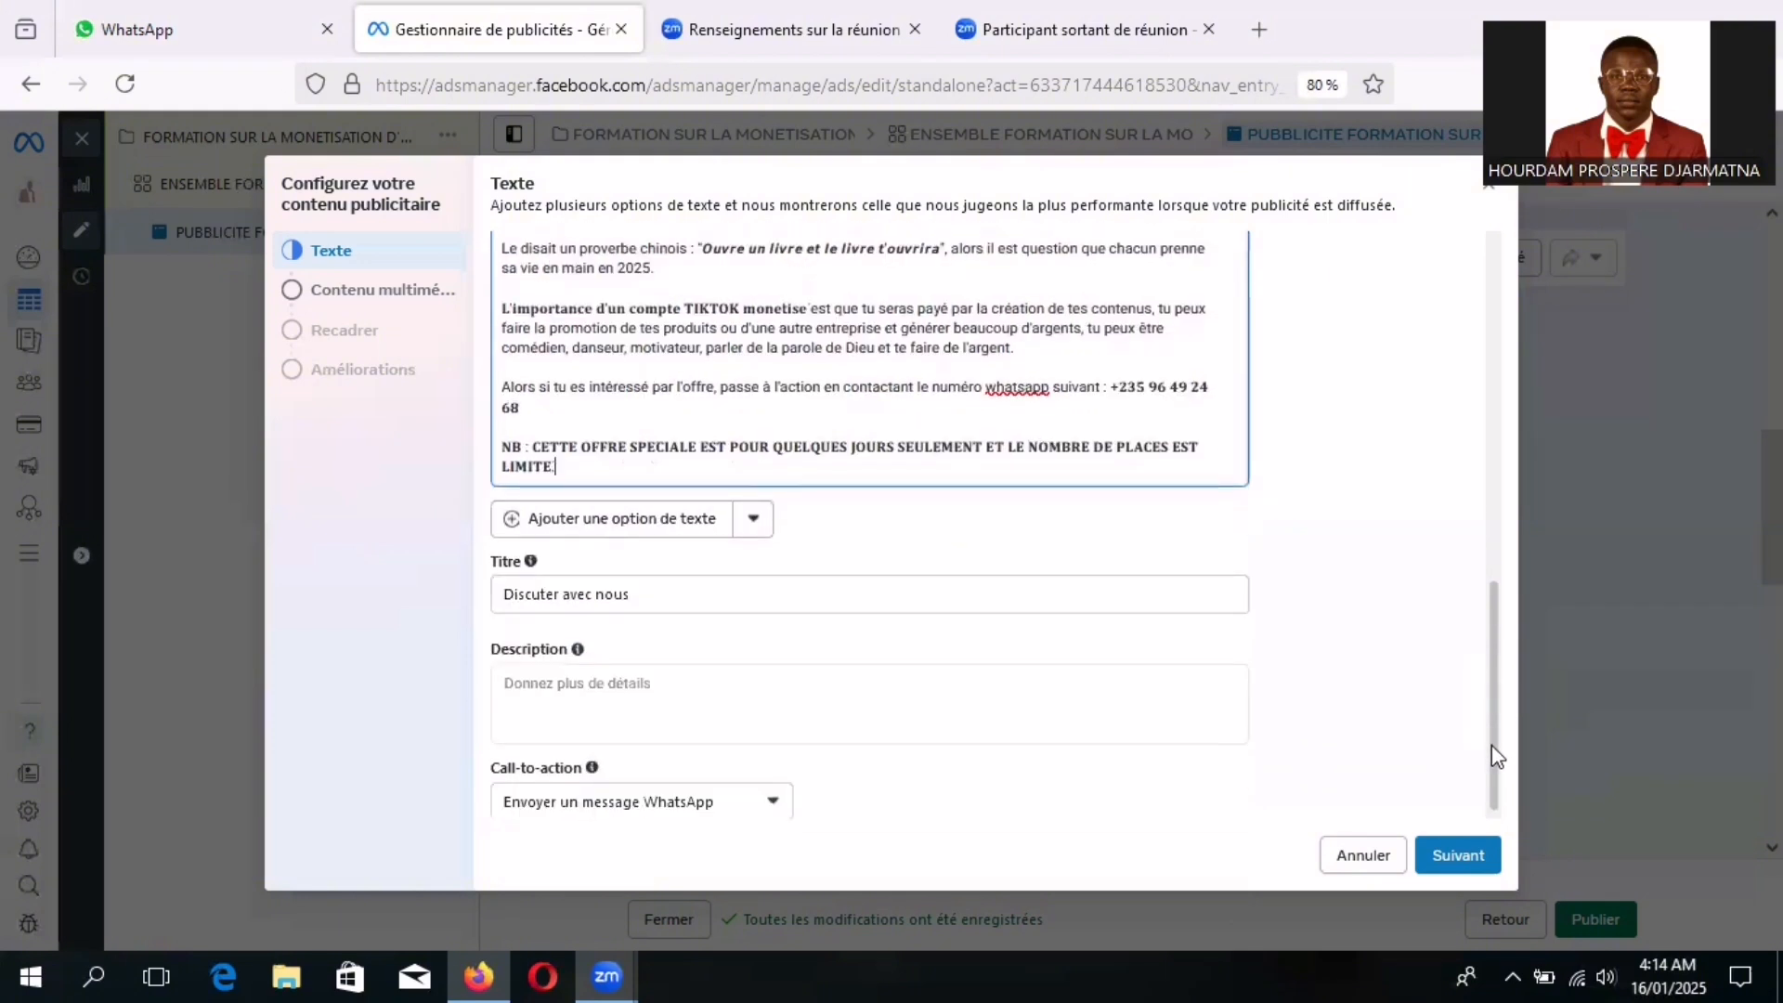
scroll(1496, 754, down, 1)
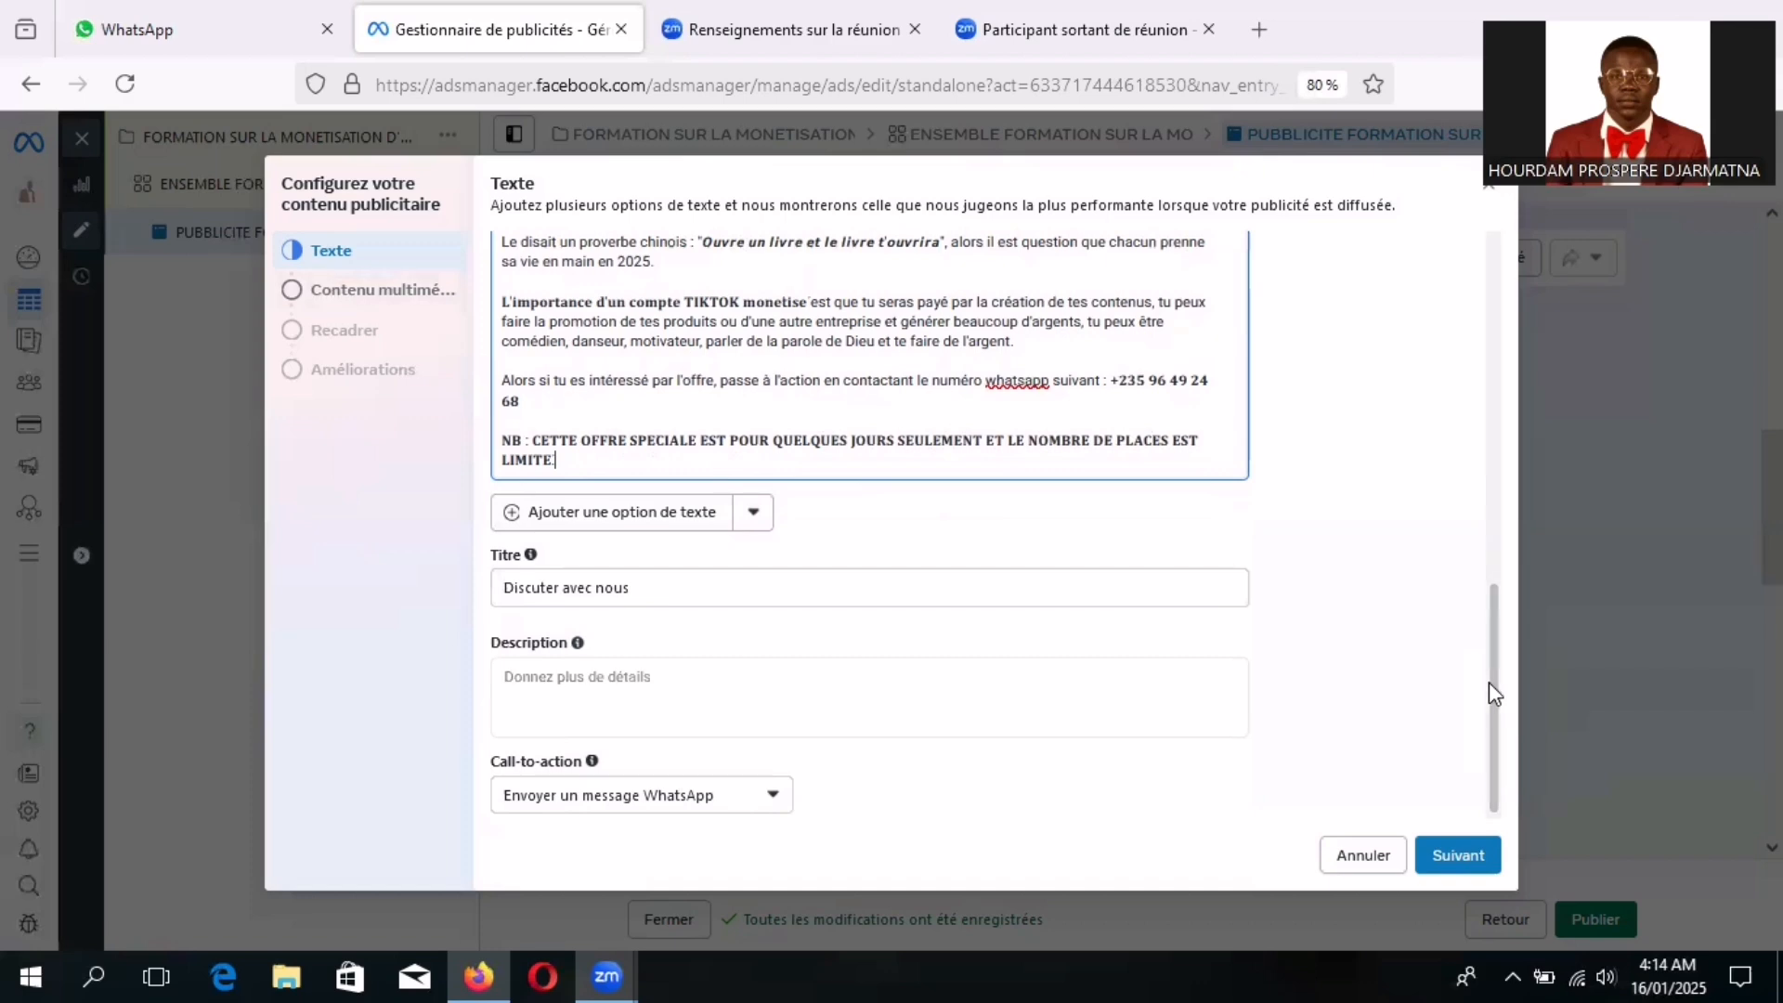
drag(1499, 694, 1493, 539)
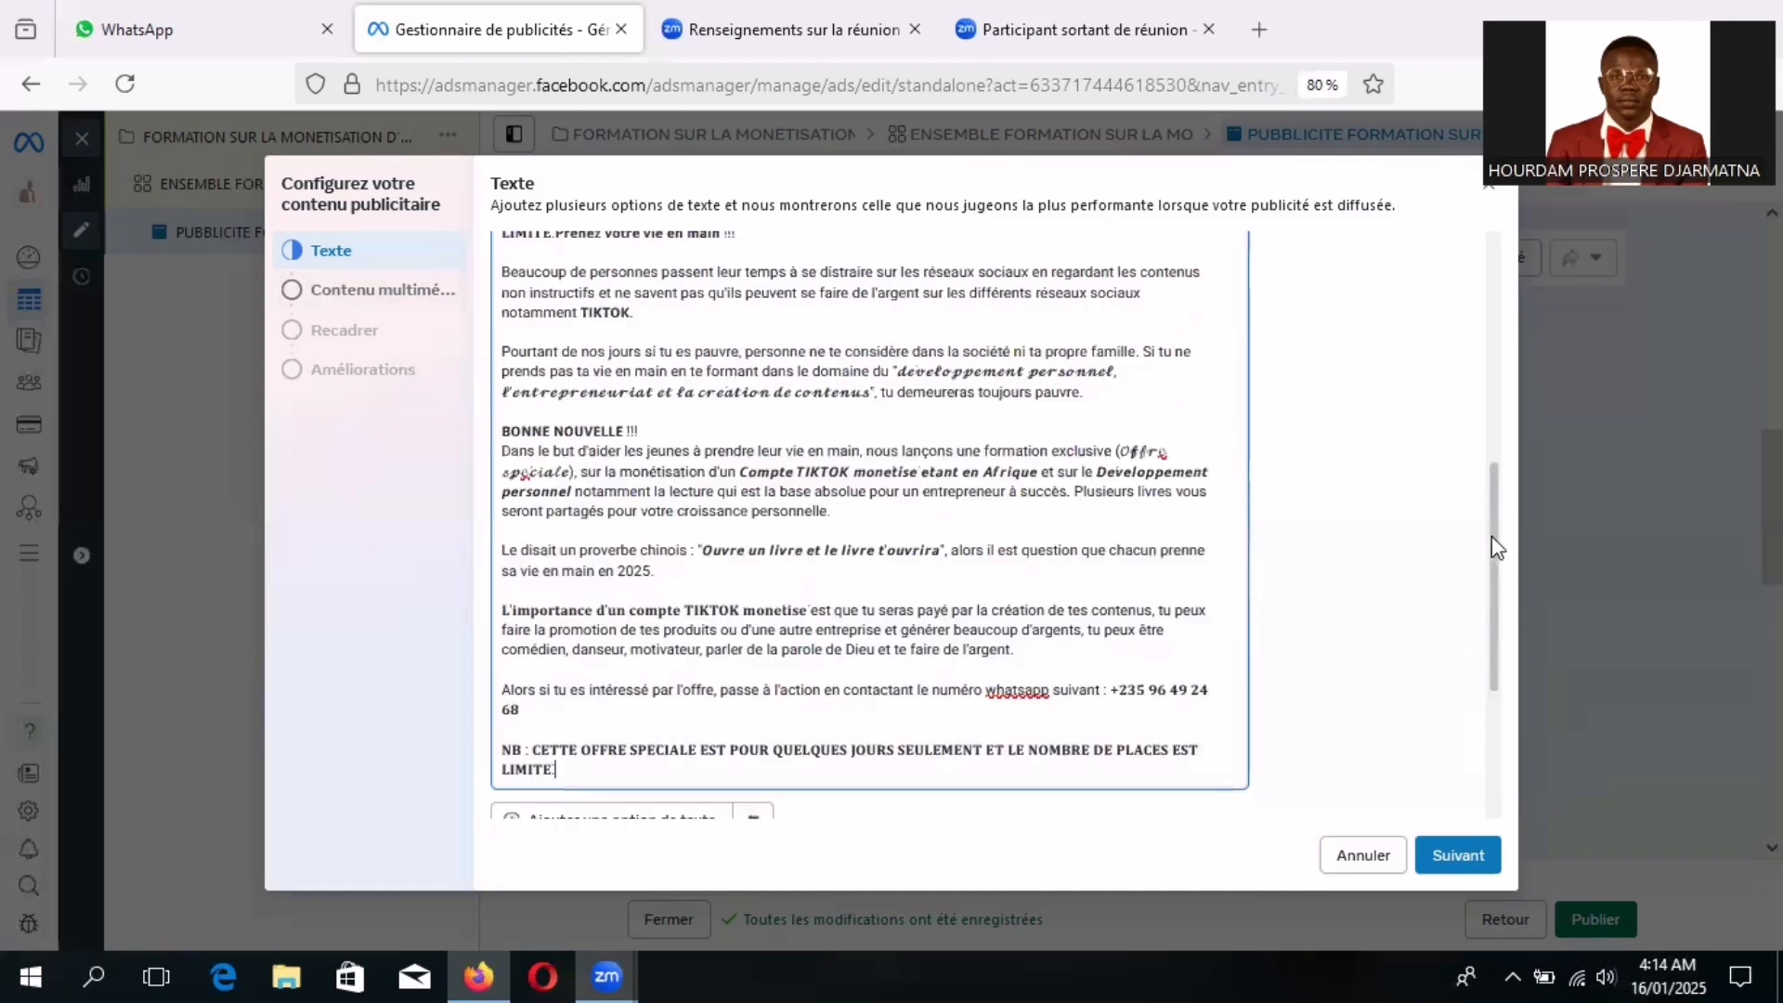
drag(1490, 448, 1492, 282)
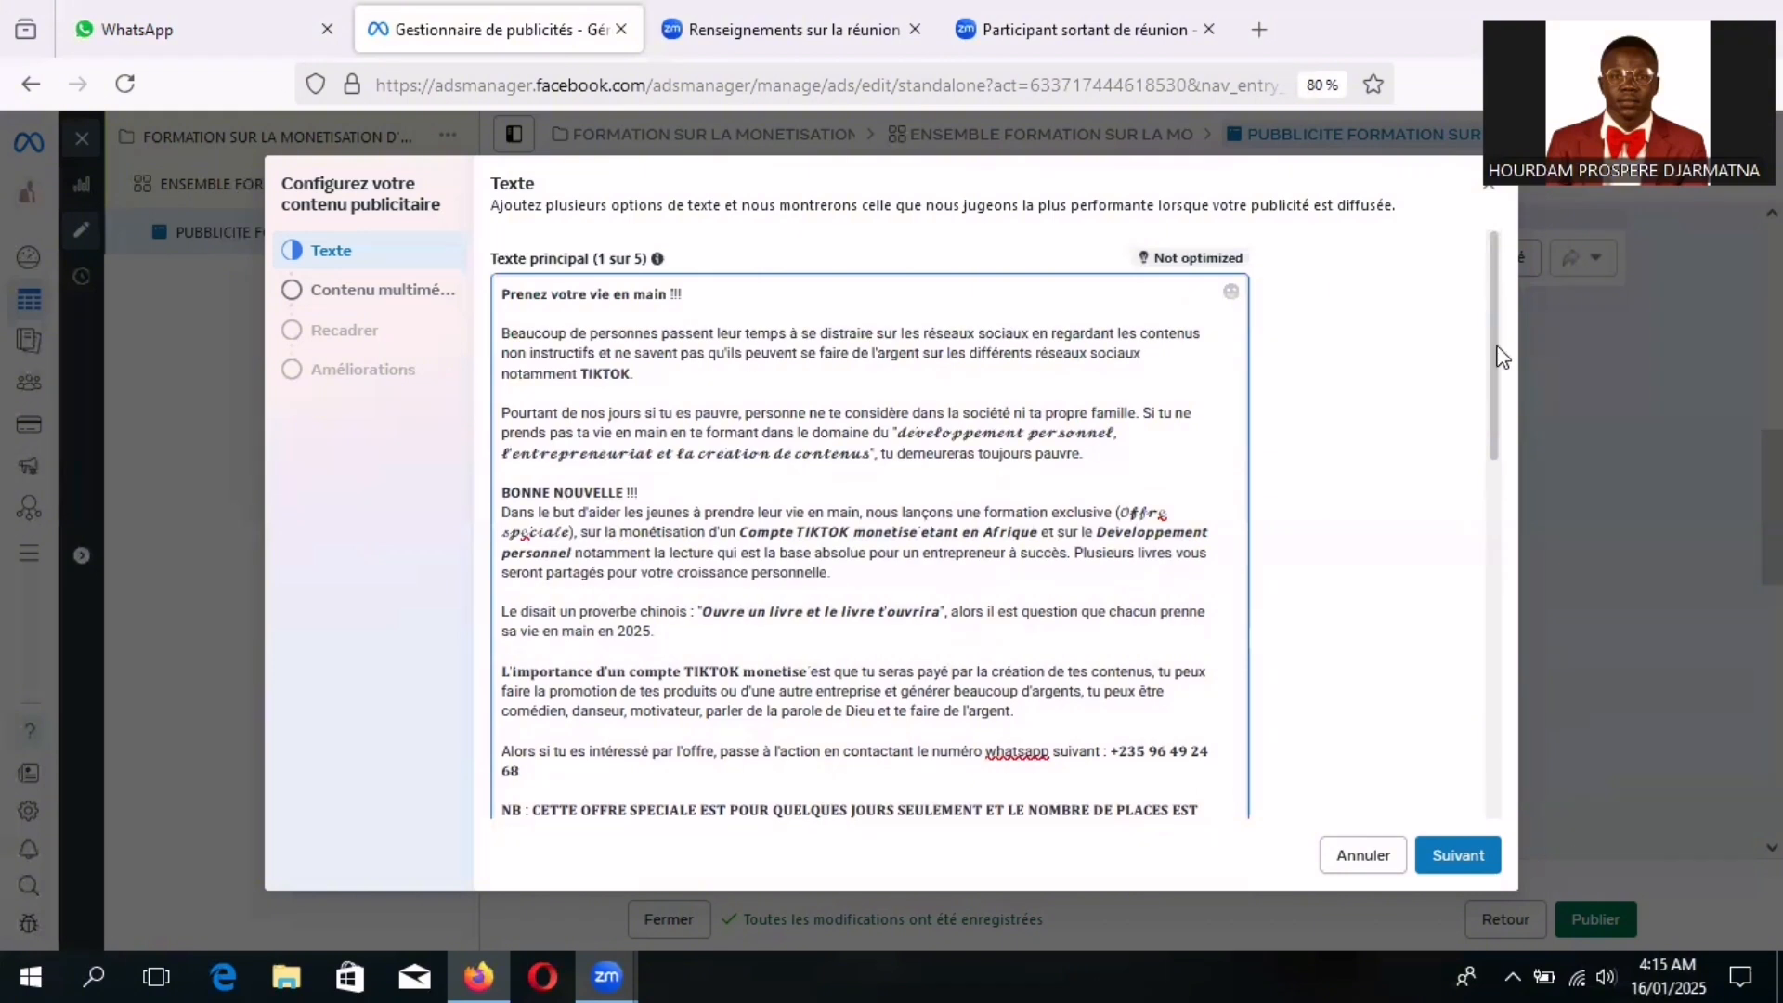
scroll(1502, 362, down, 1)
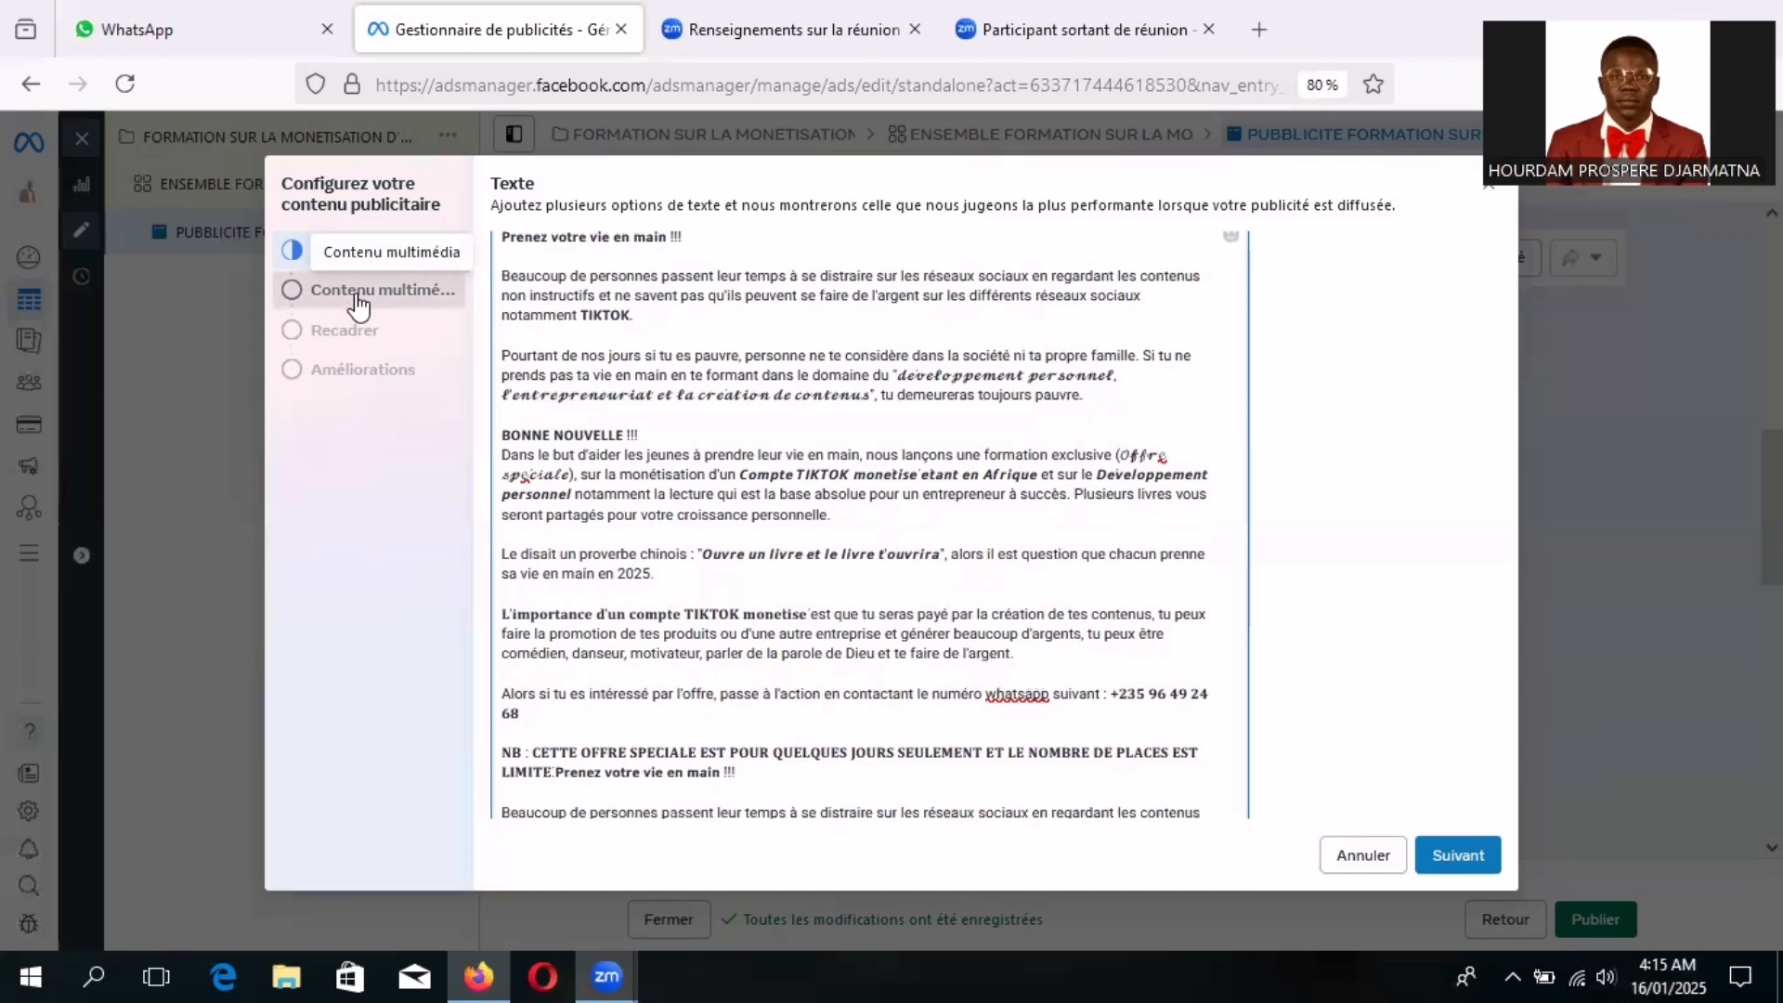
- Import the image 20250115_205532 from the pixelLab folder as the ad's media content
click(359, 305)
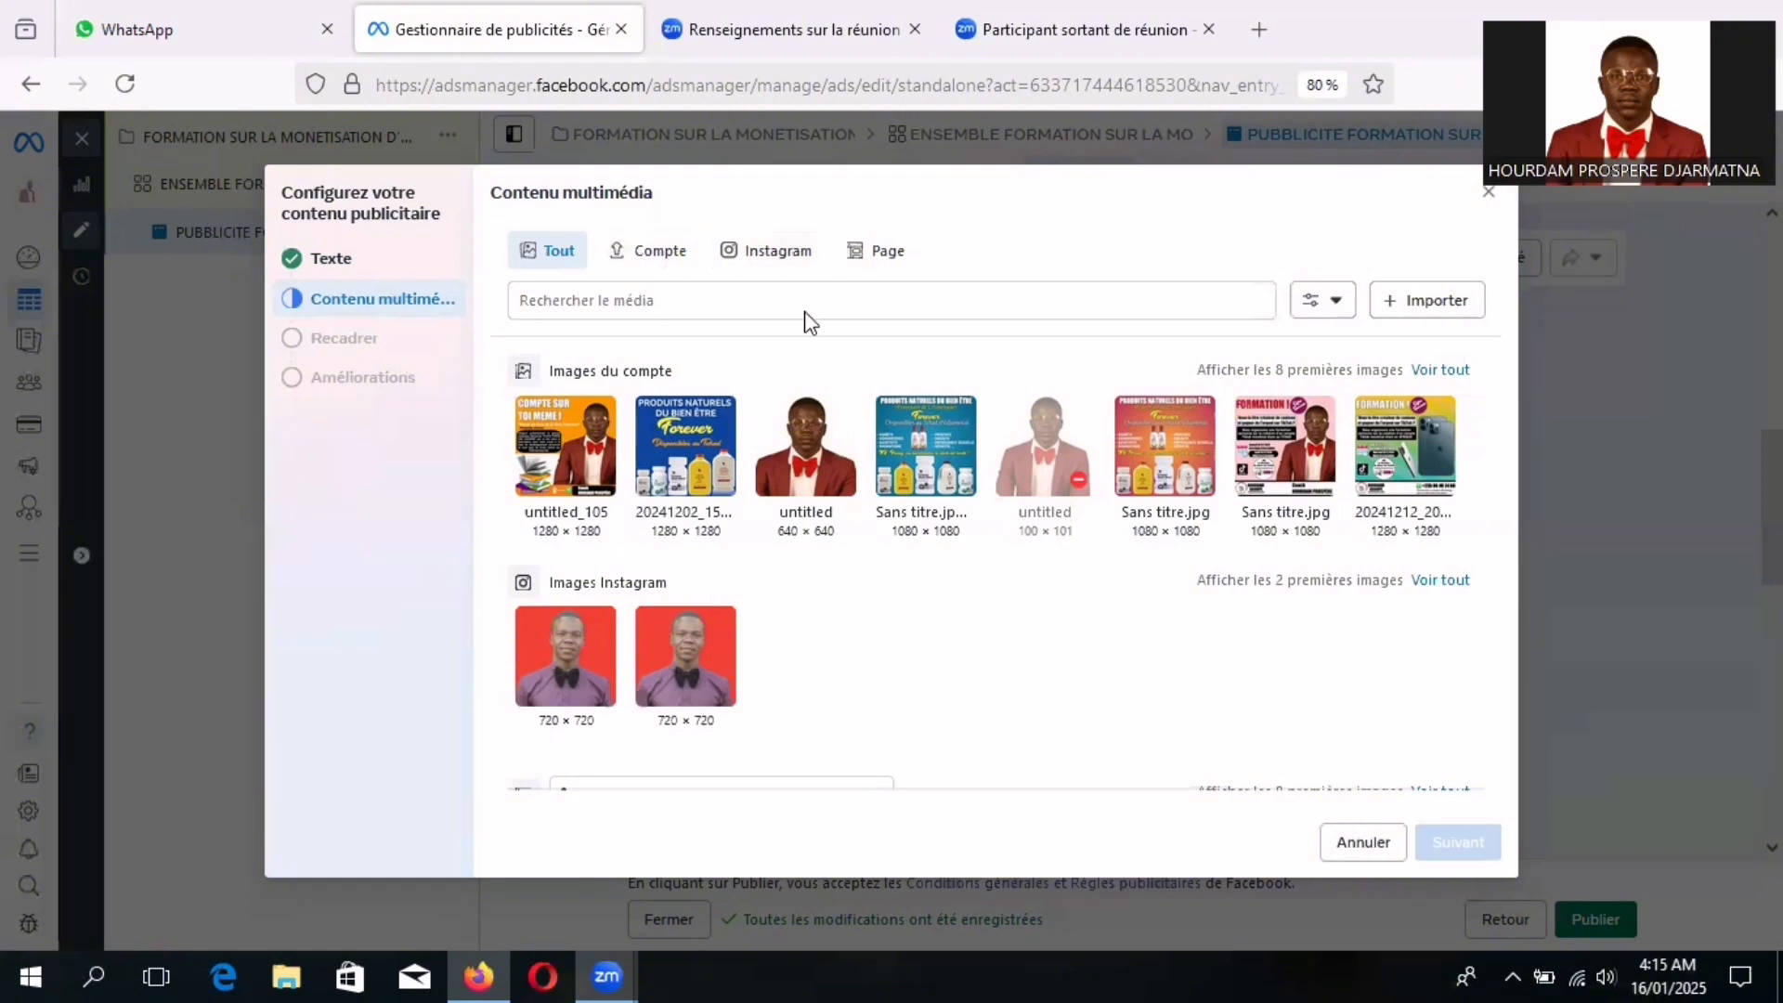
click(1431, 312)
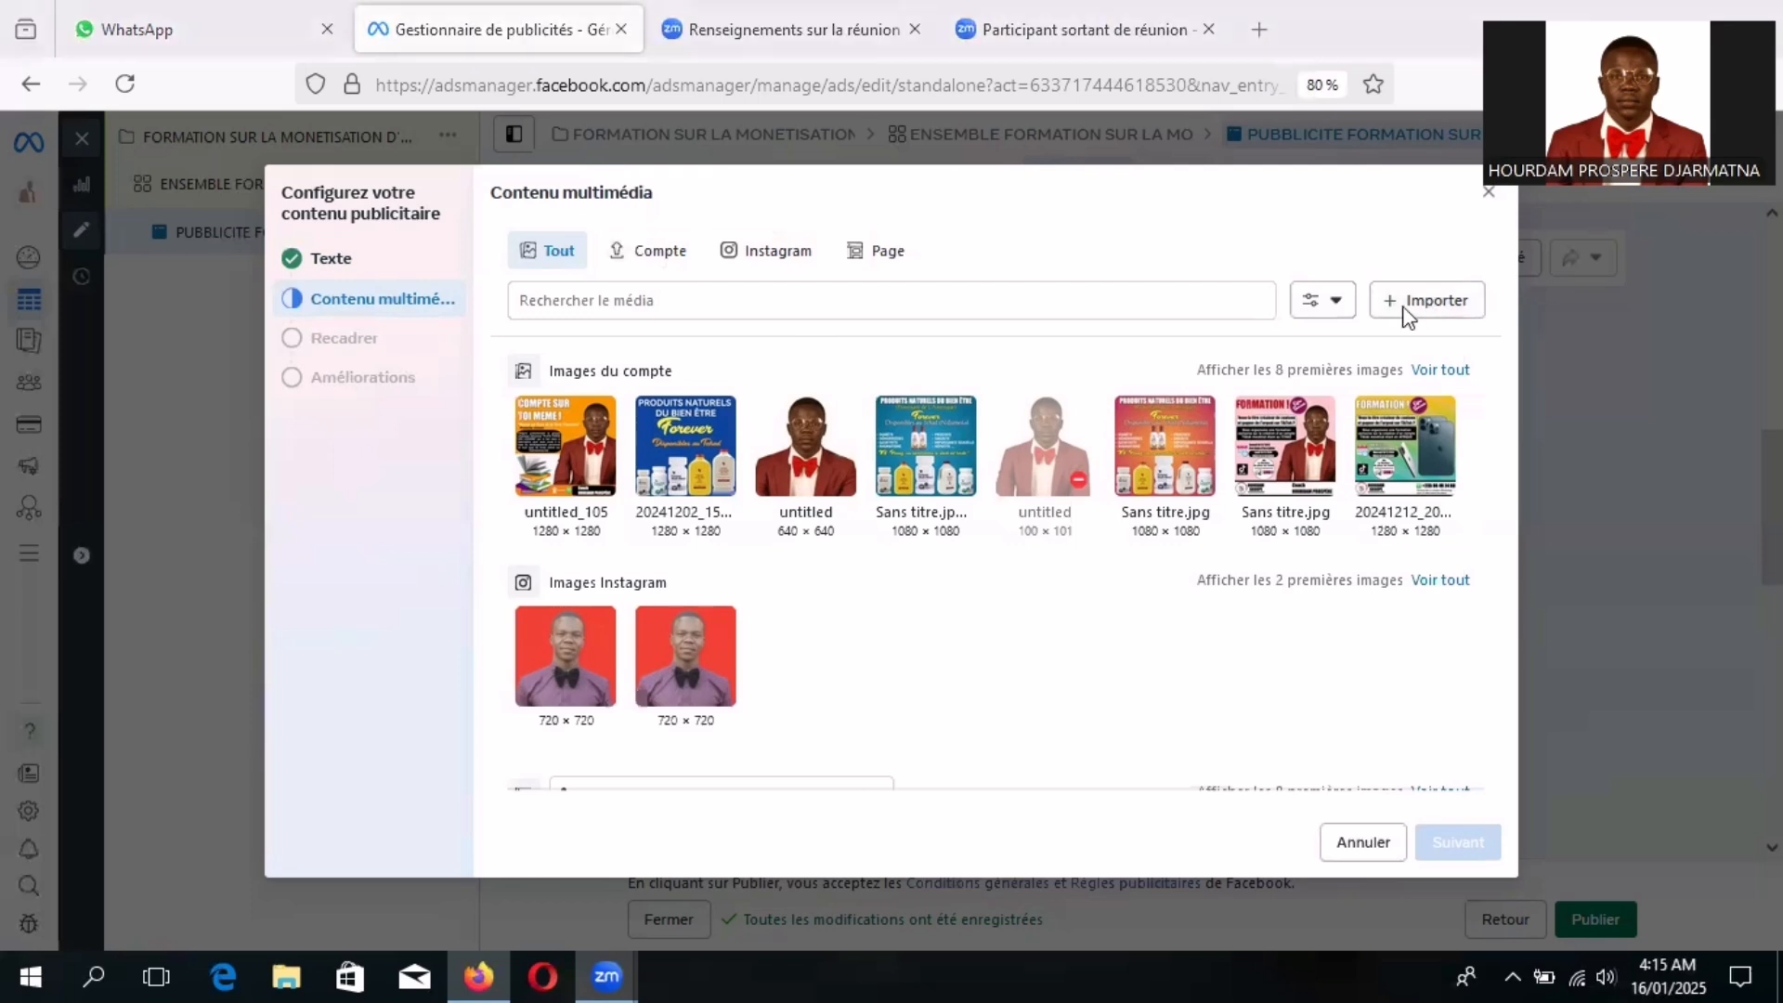
click(1391, 303)
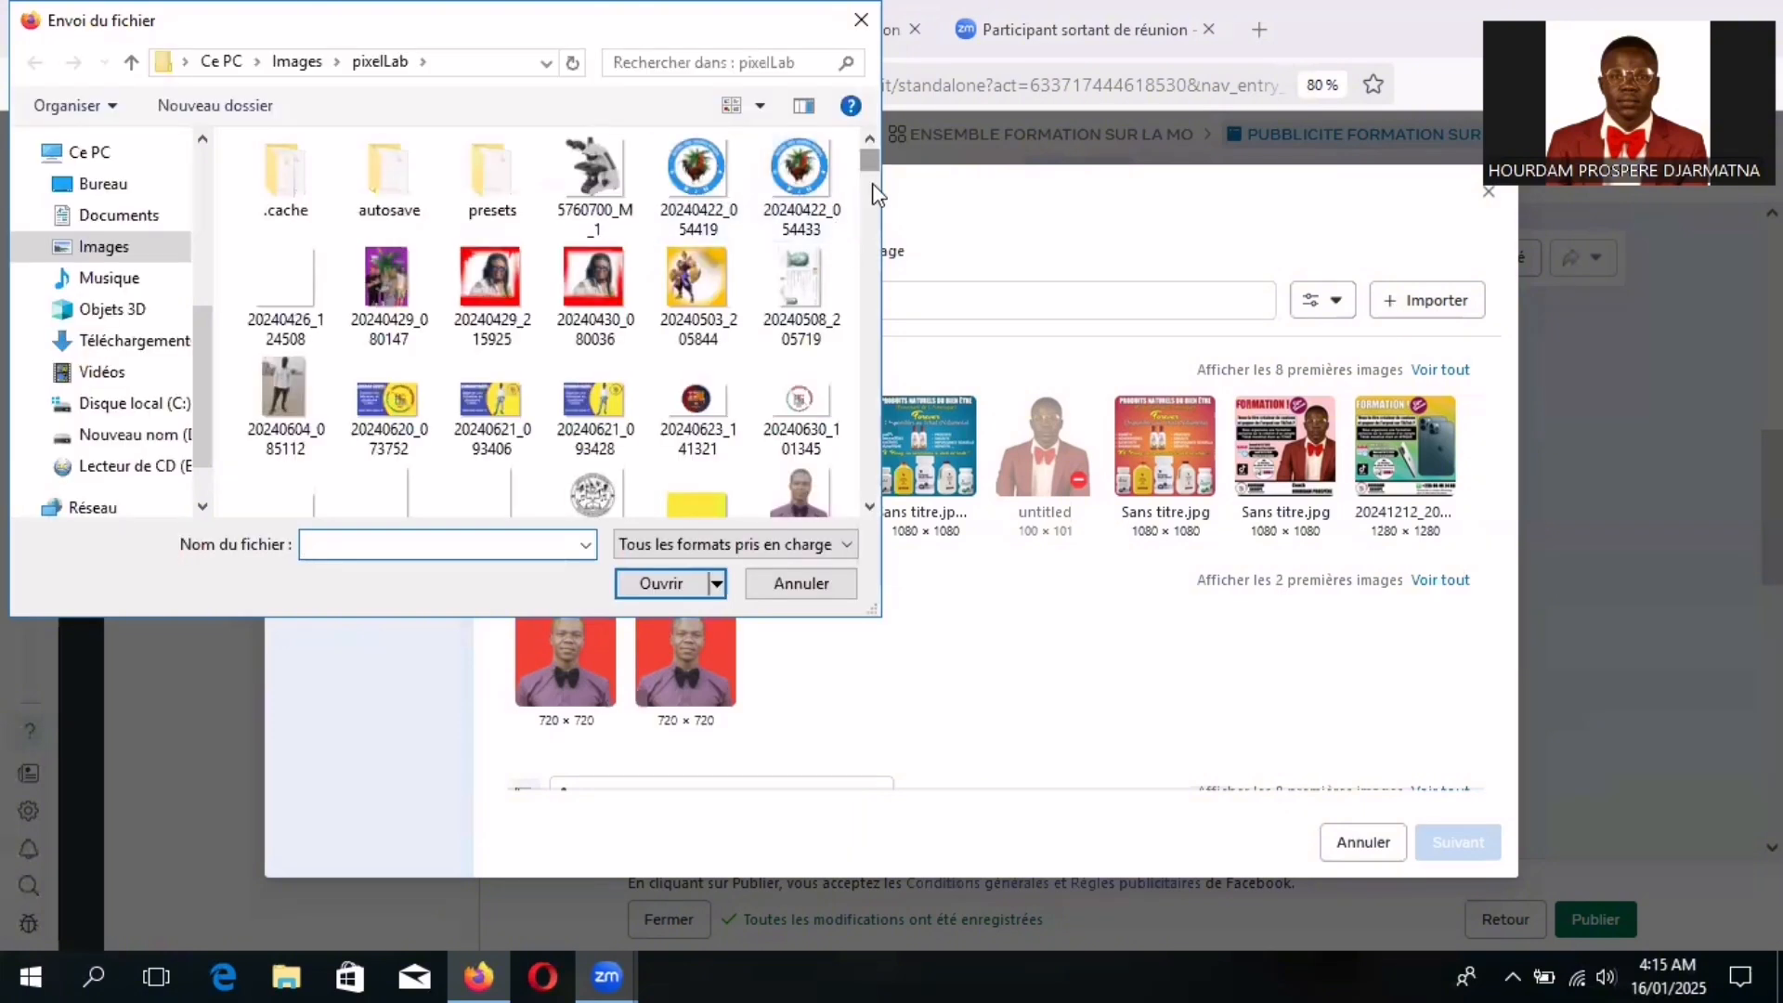
scroll(875, 200, down, 5)
scroll(875, 250, down, 5)
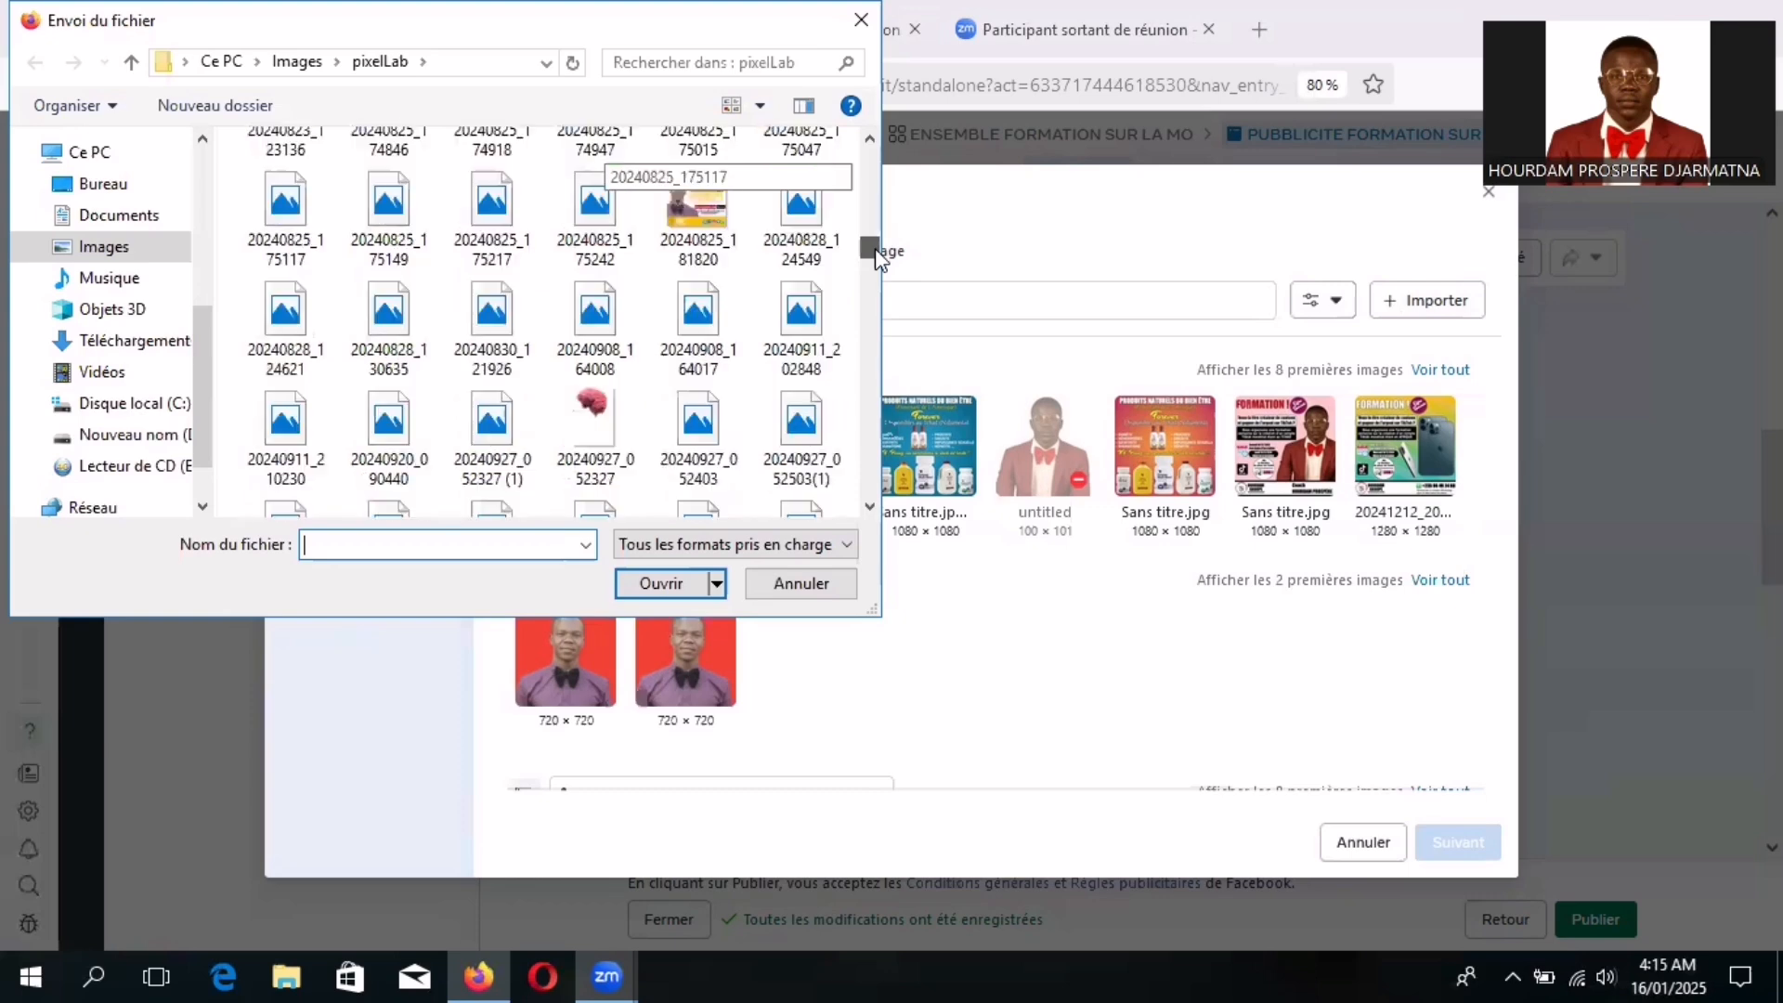
scroll(872, 289, down, 3)
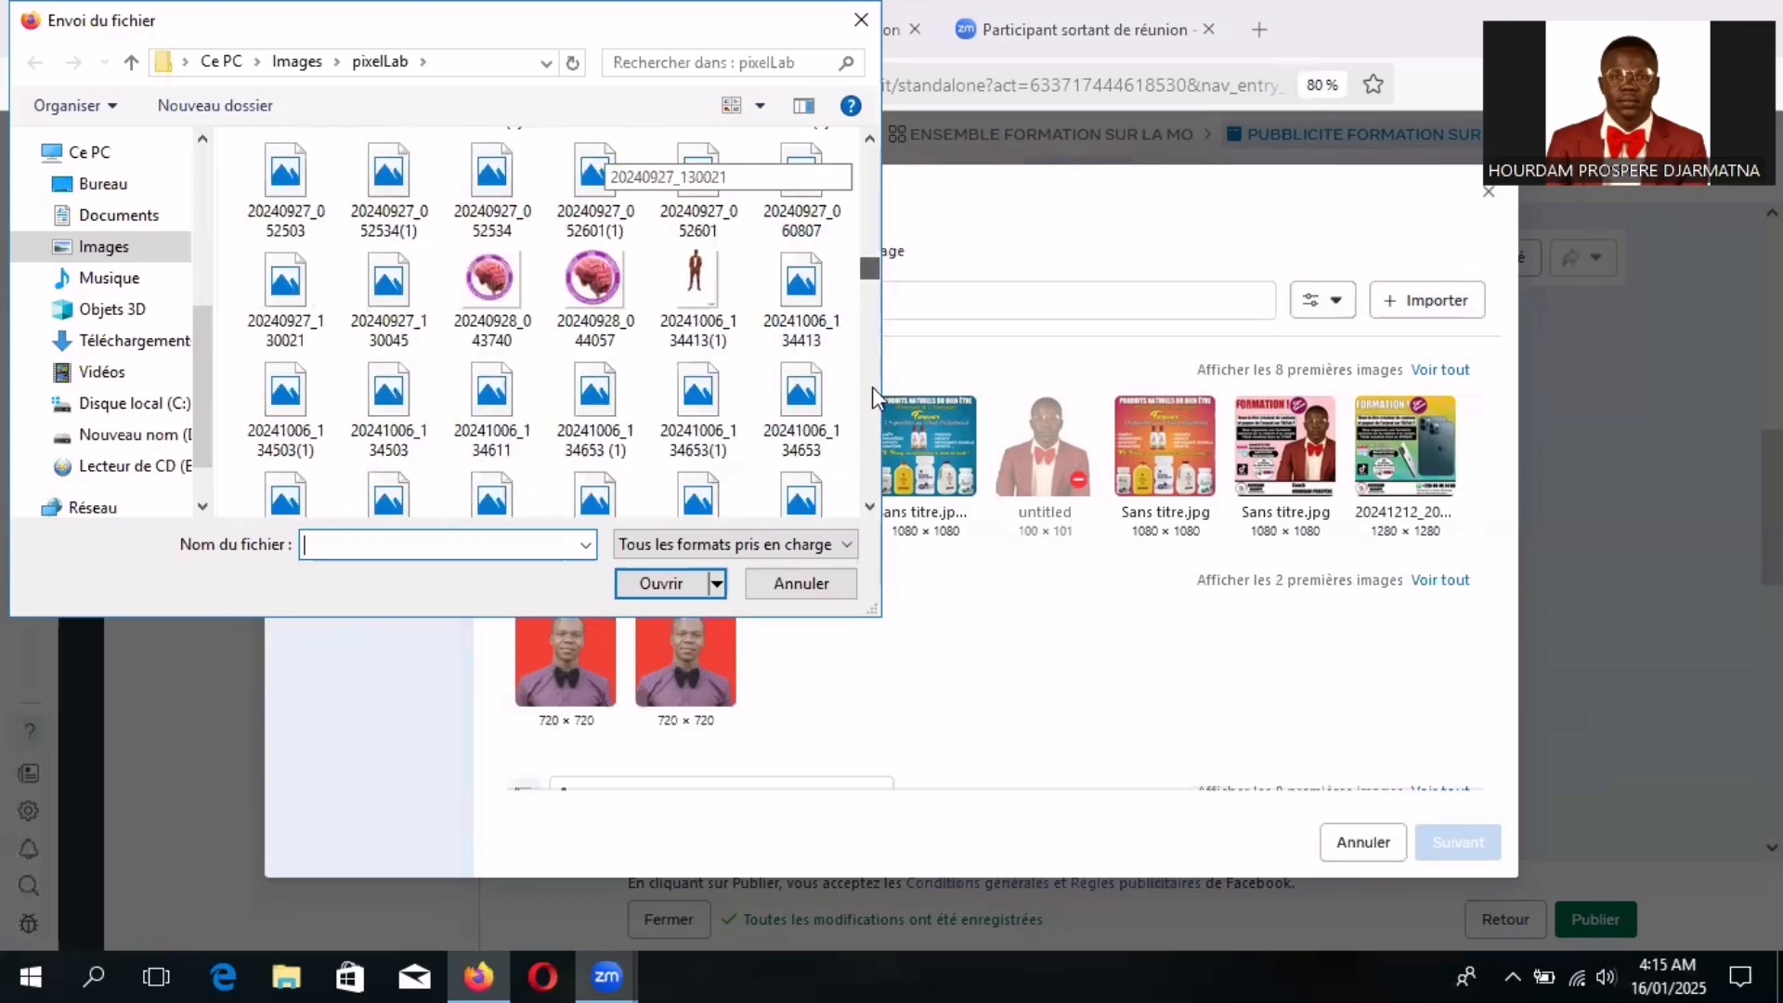
scroll(875, 409, down, 3)
scroll(878, 436, down, 10)
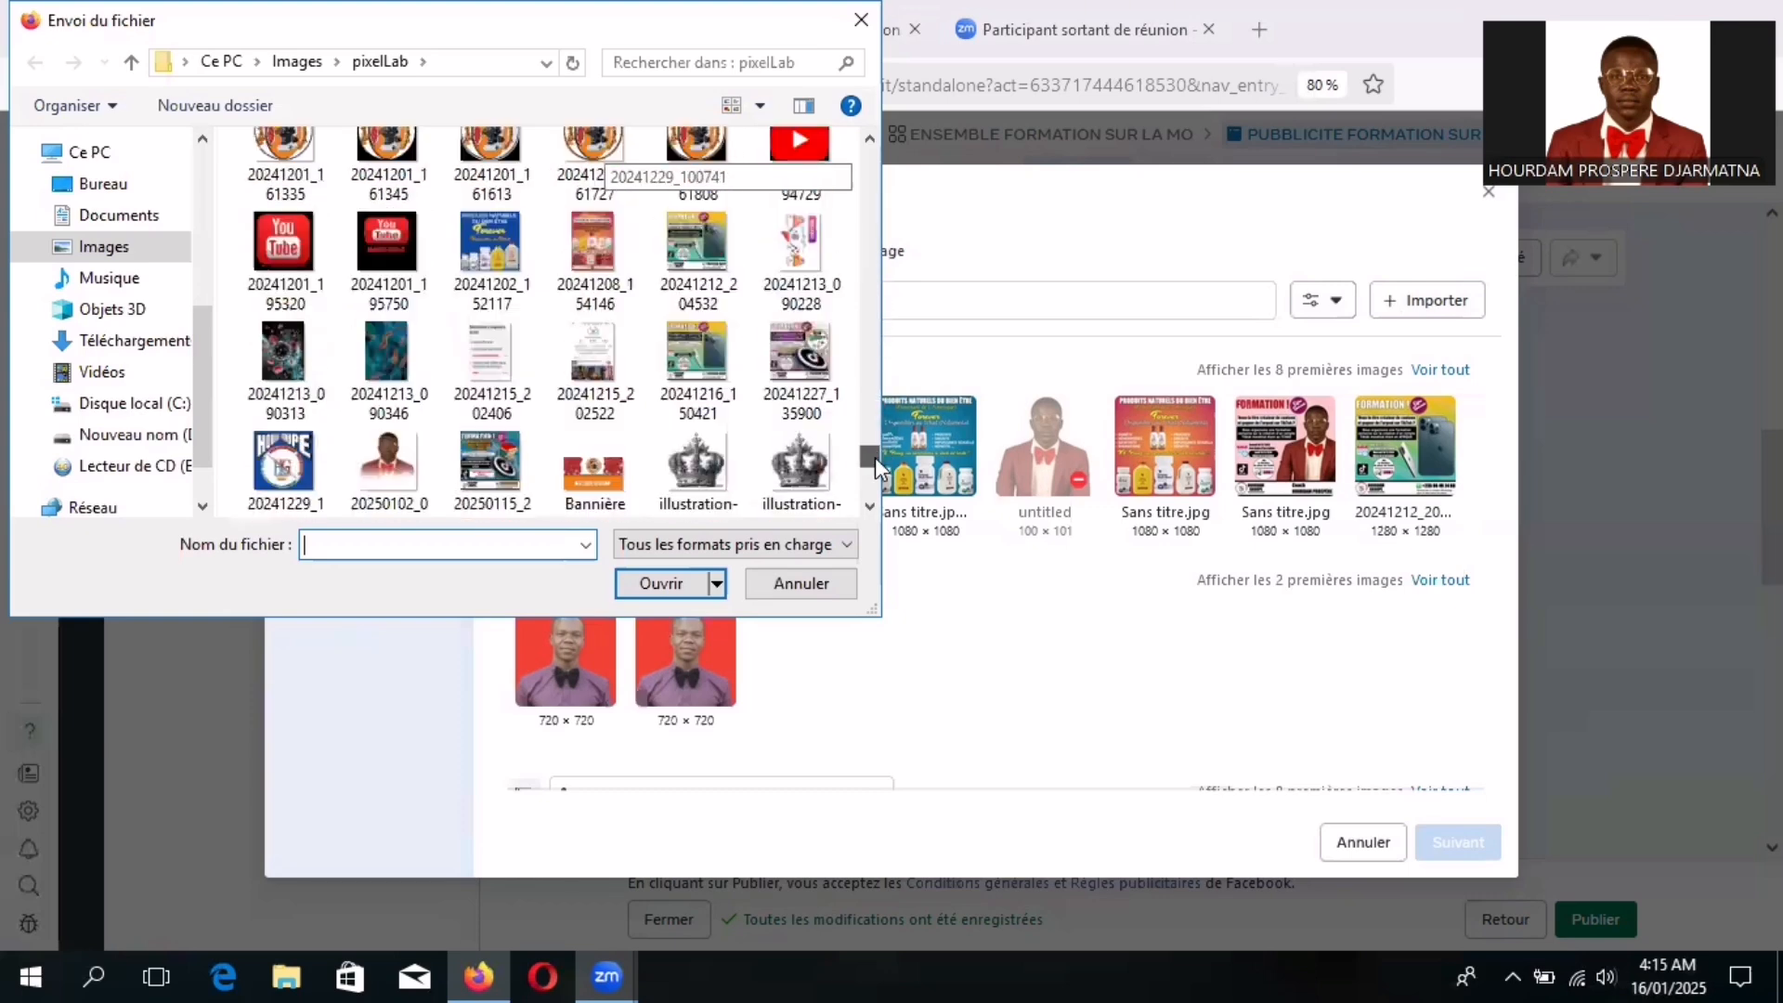
drag(874, 466, 875, 474)
scroll(875, 466, up, 1)
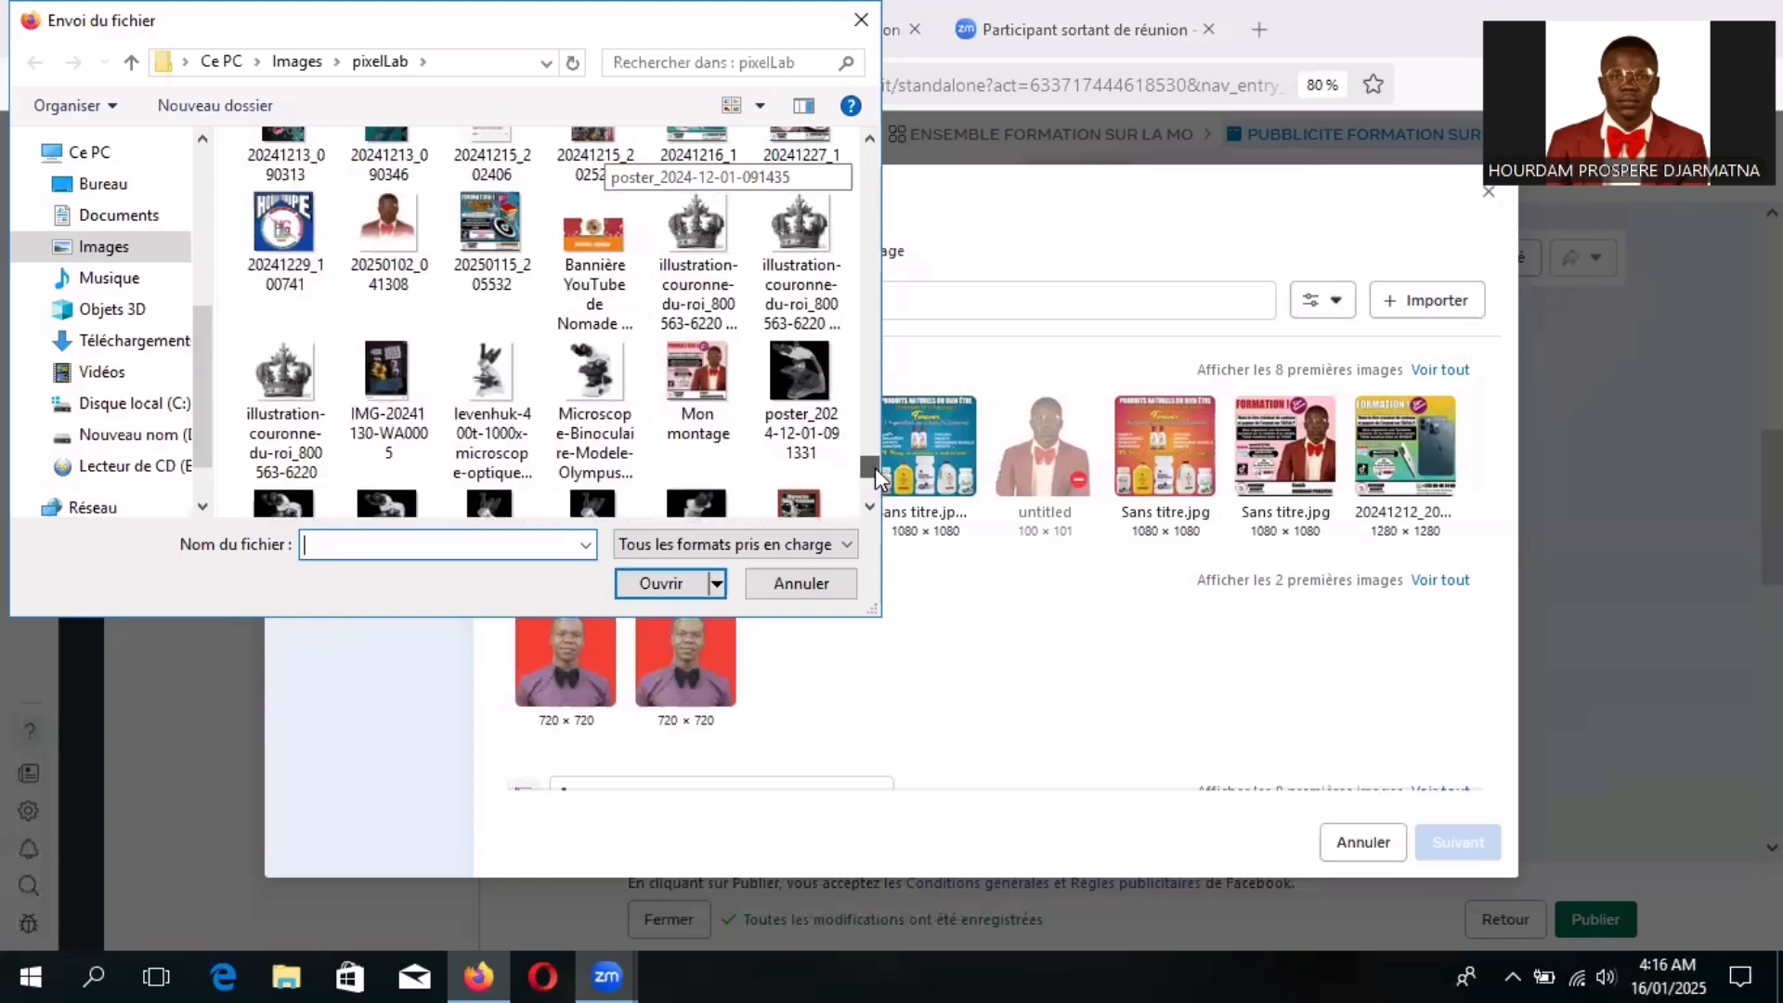
scroll(875, 465, up, 1)
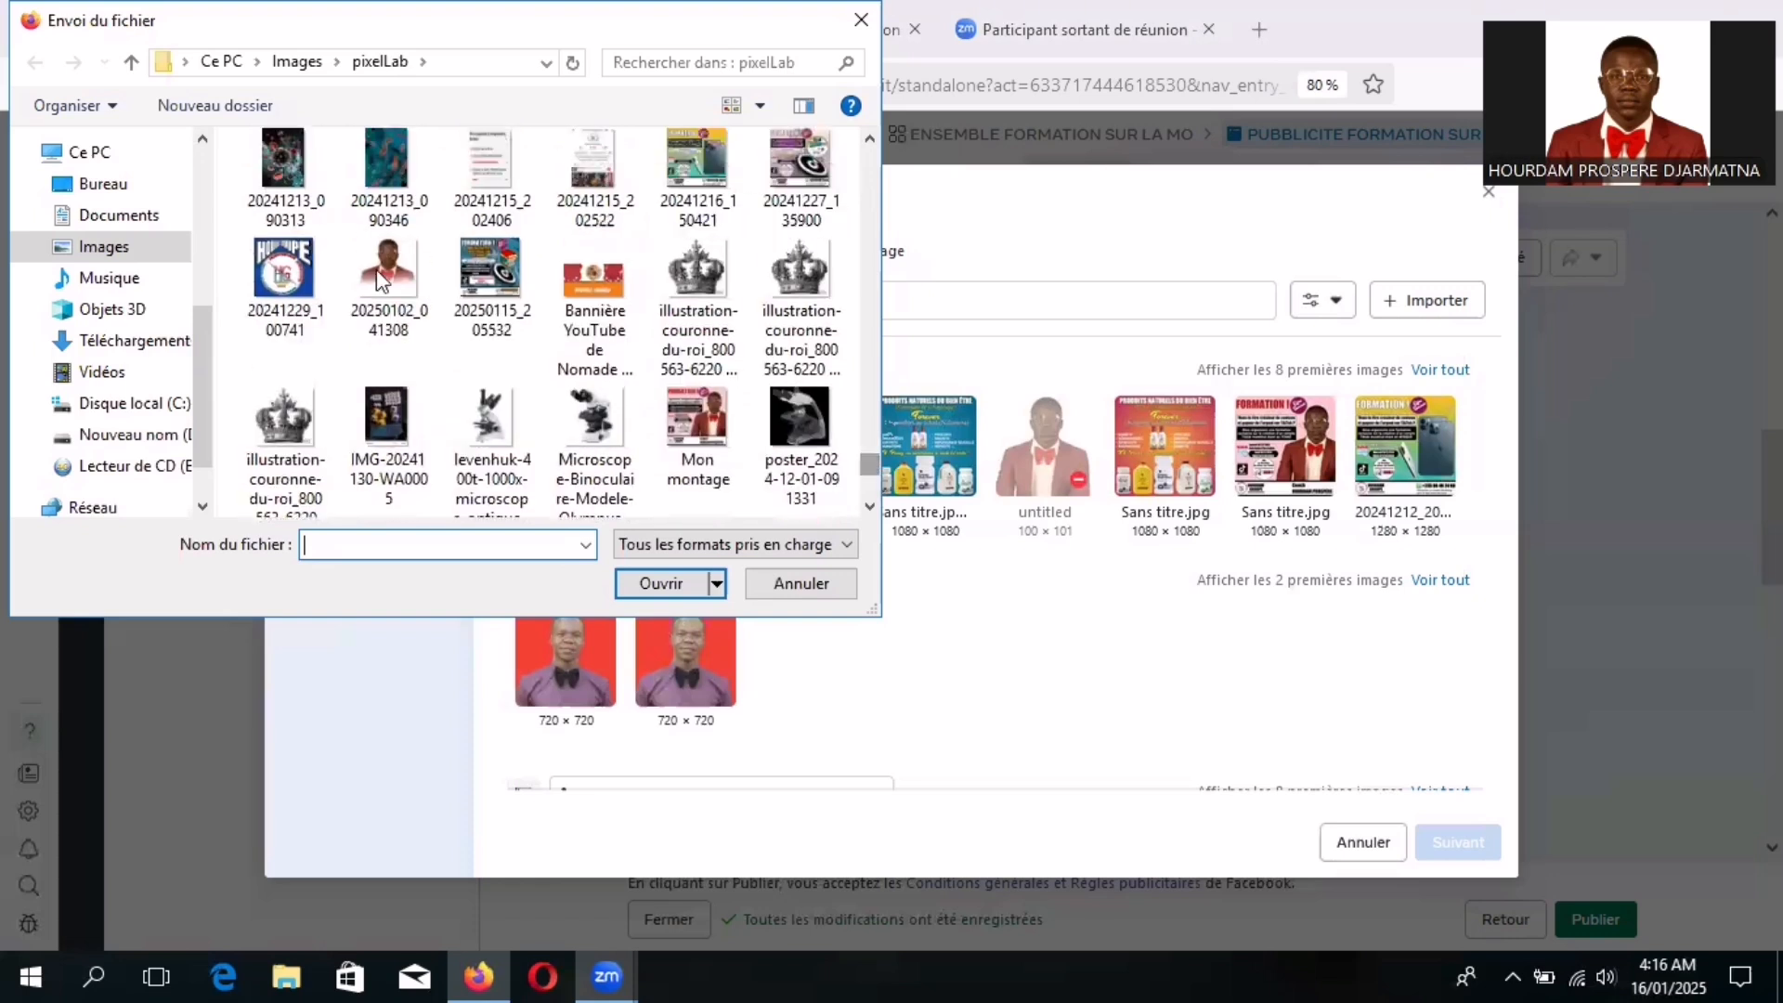
click(496, 256)
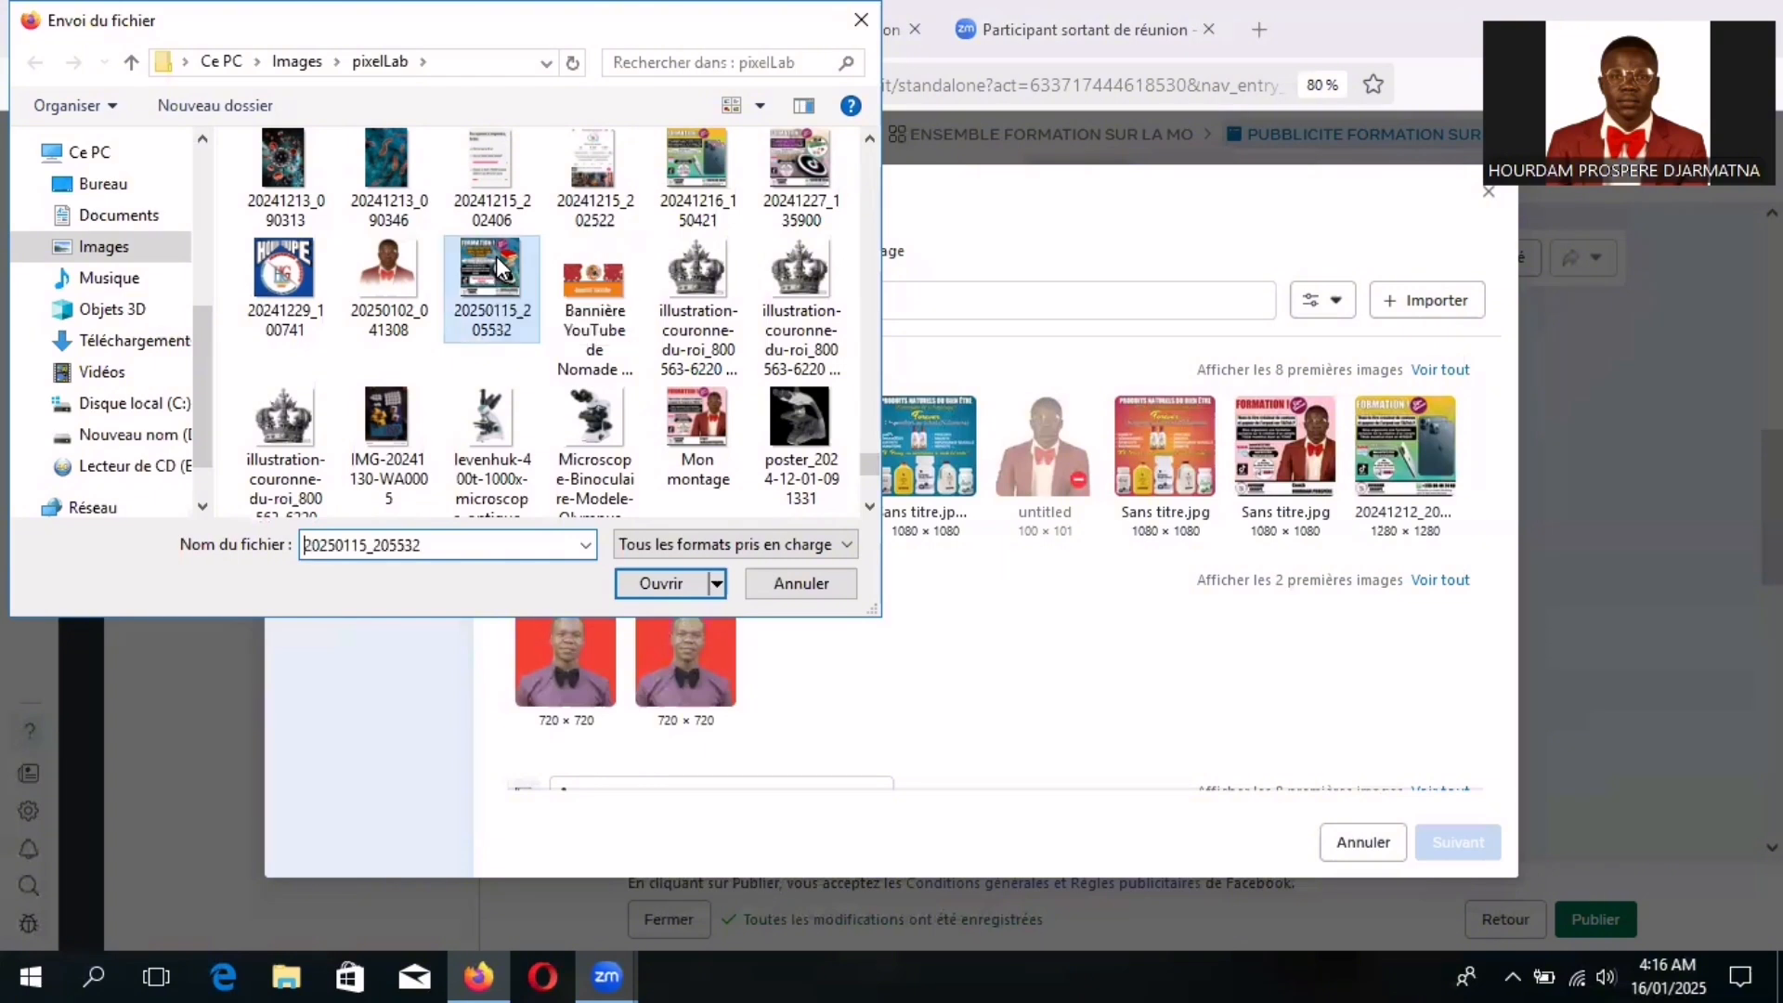
click(663, 585)
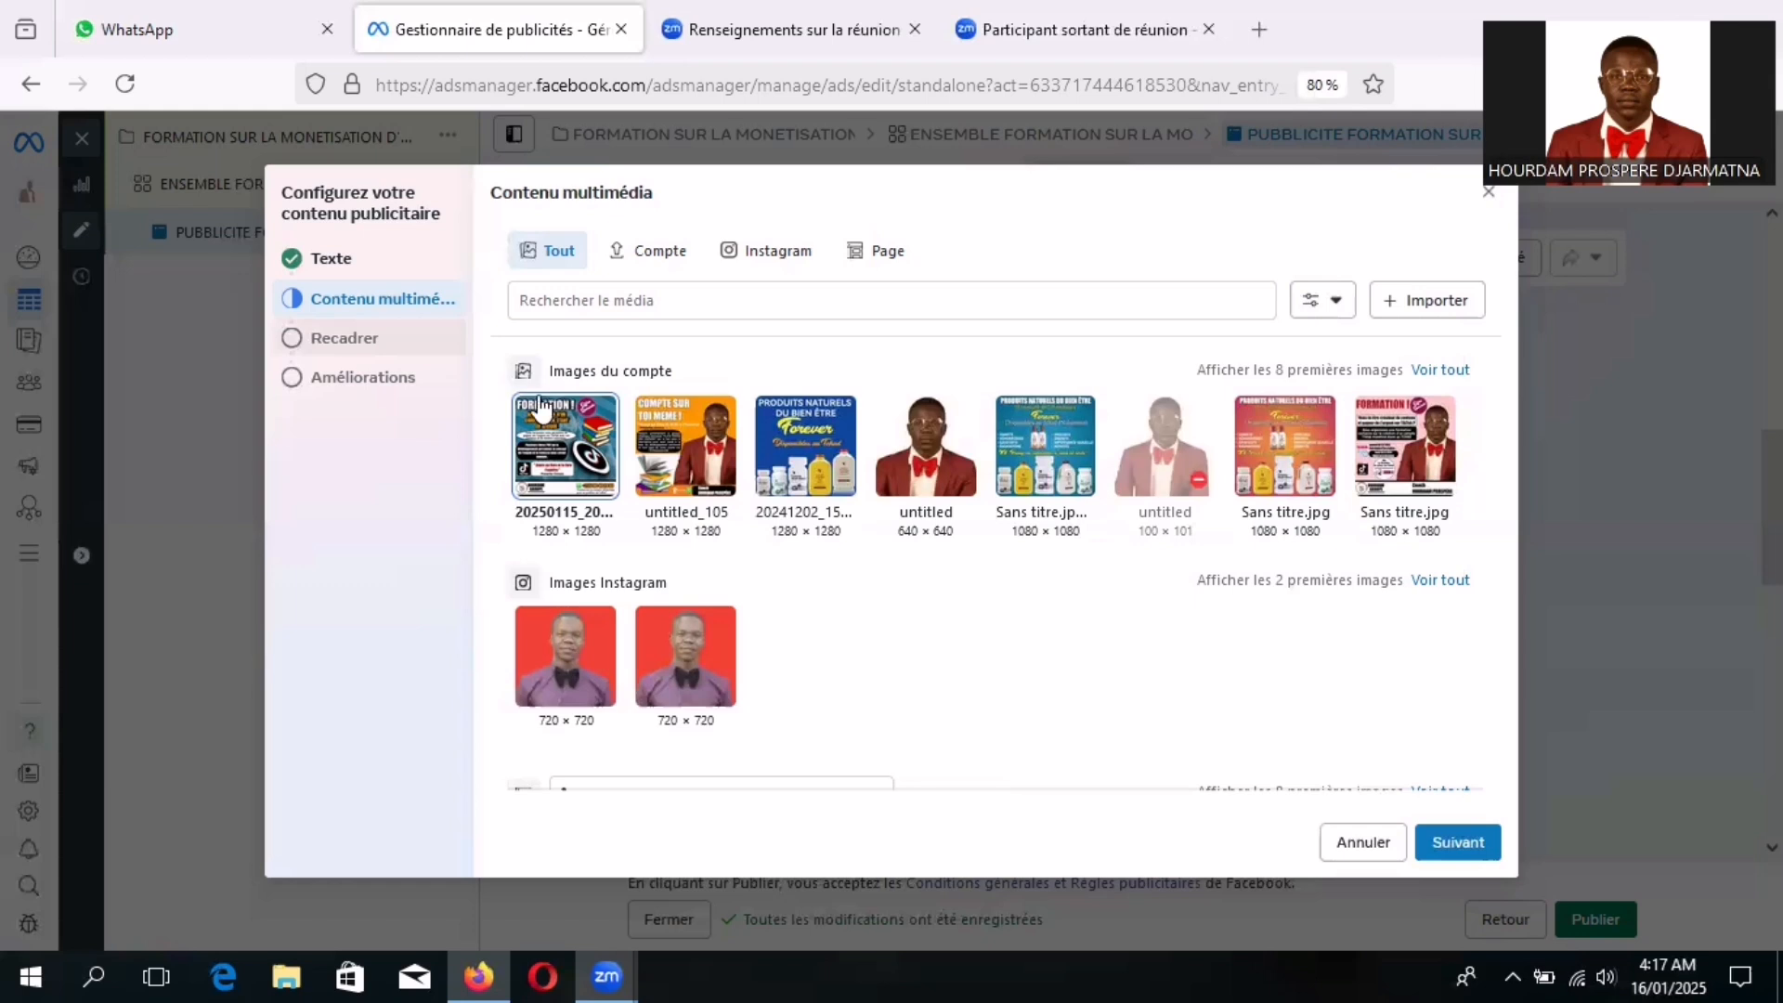
- Go to the cropping stage and examine the image's square, vertical and horizontal placement formats
click(289, 351)
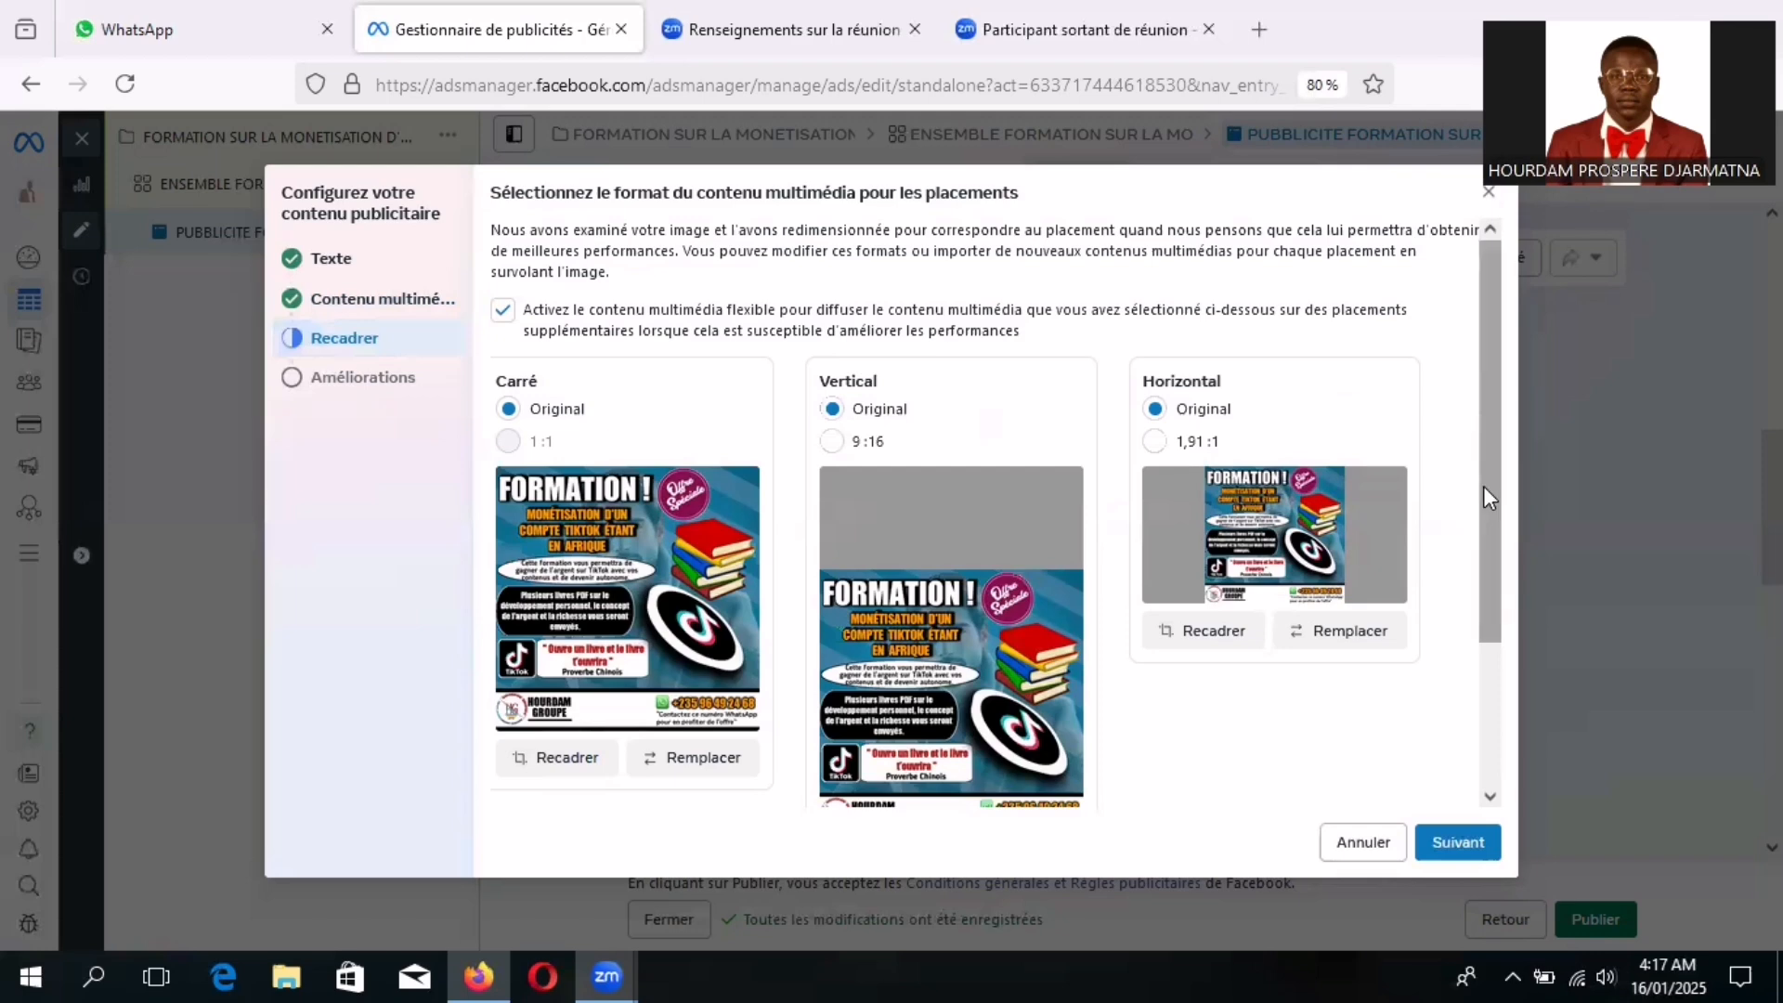
scroll(1486, 492, down, 2)
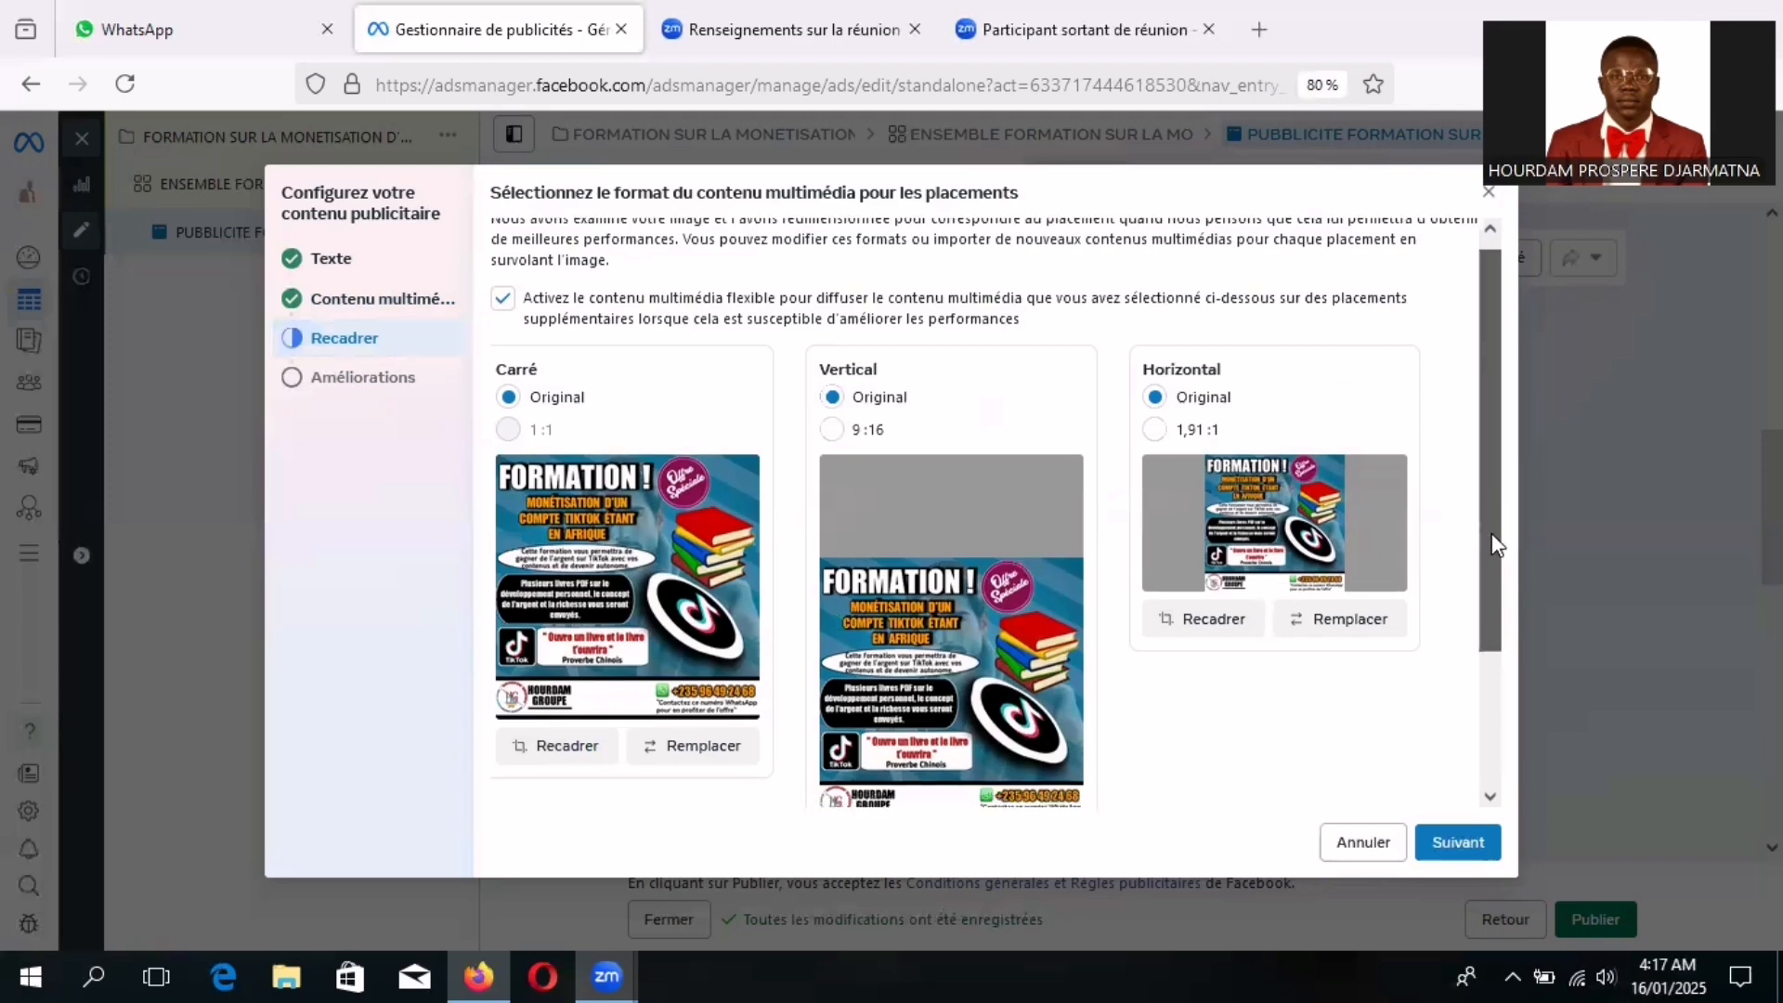
scroll(1501, 617, down, 3)
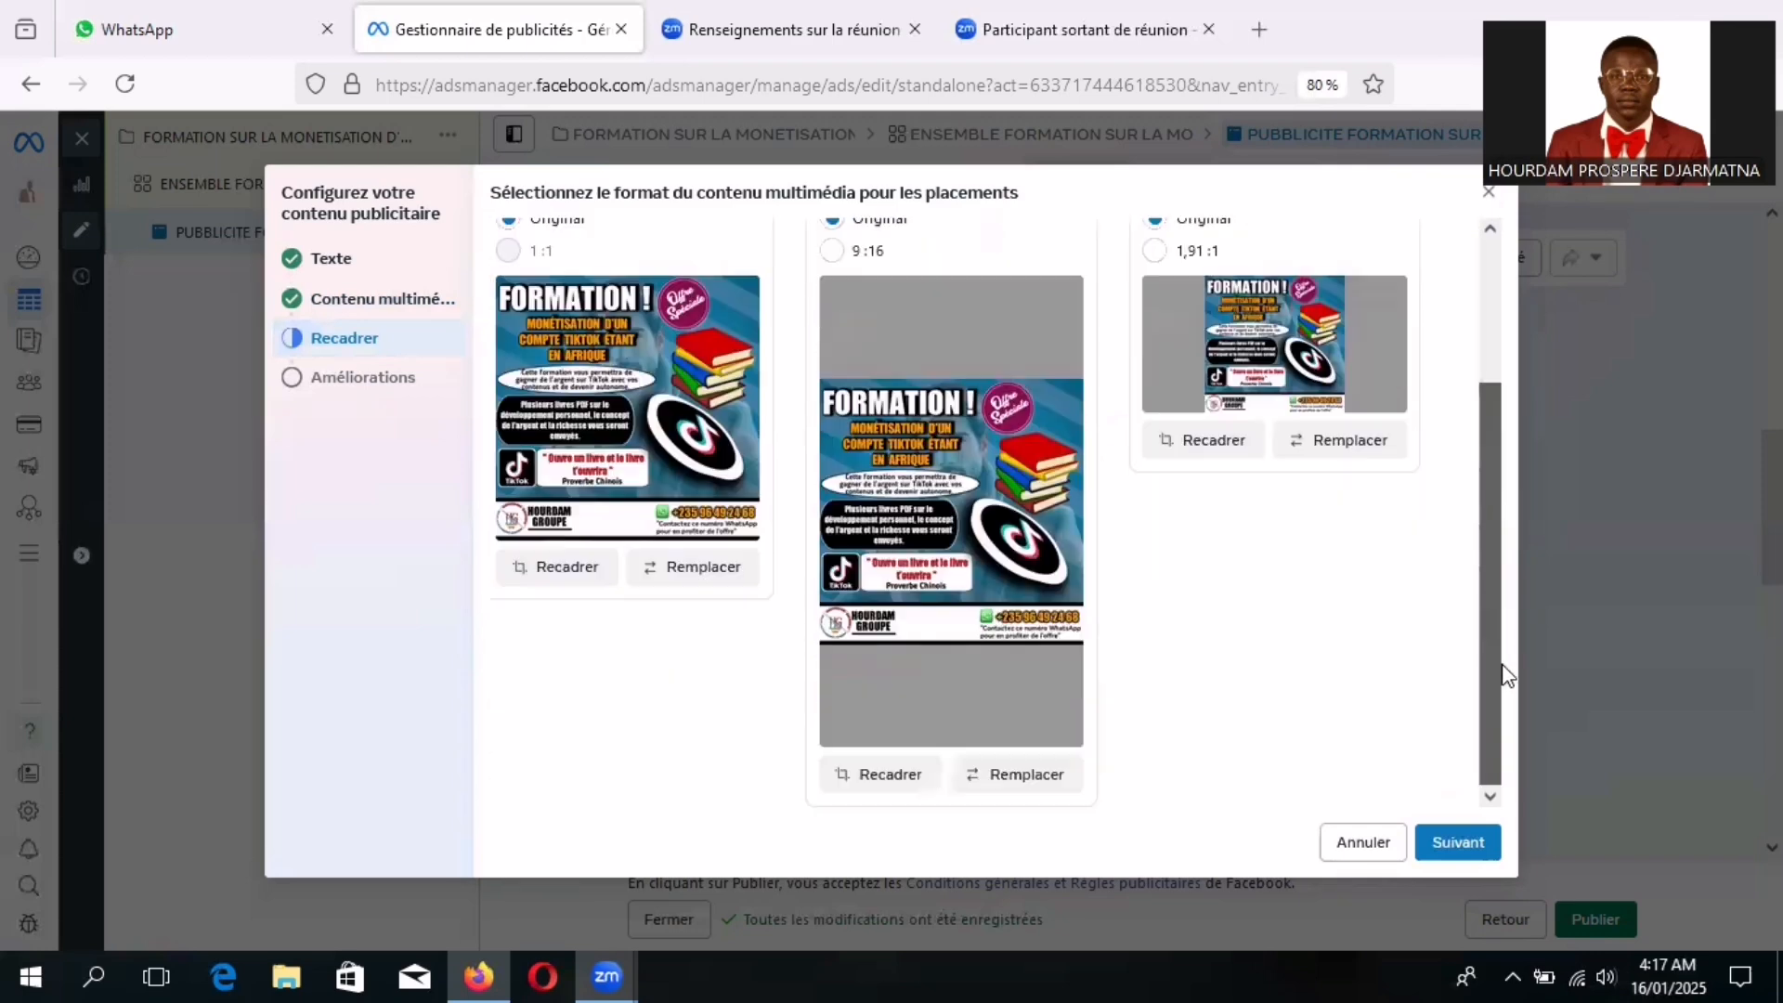
scroll(1489, 571, up, 2)
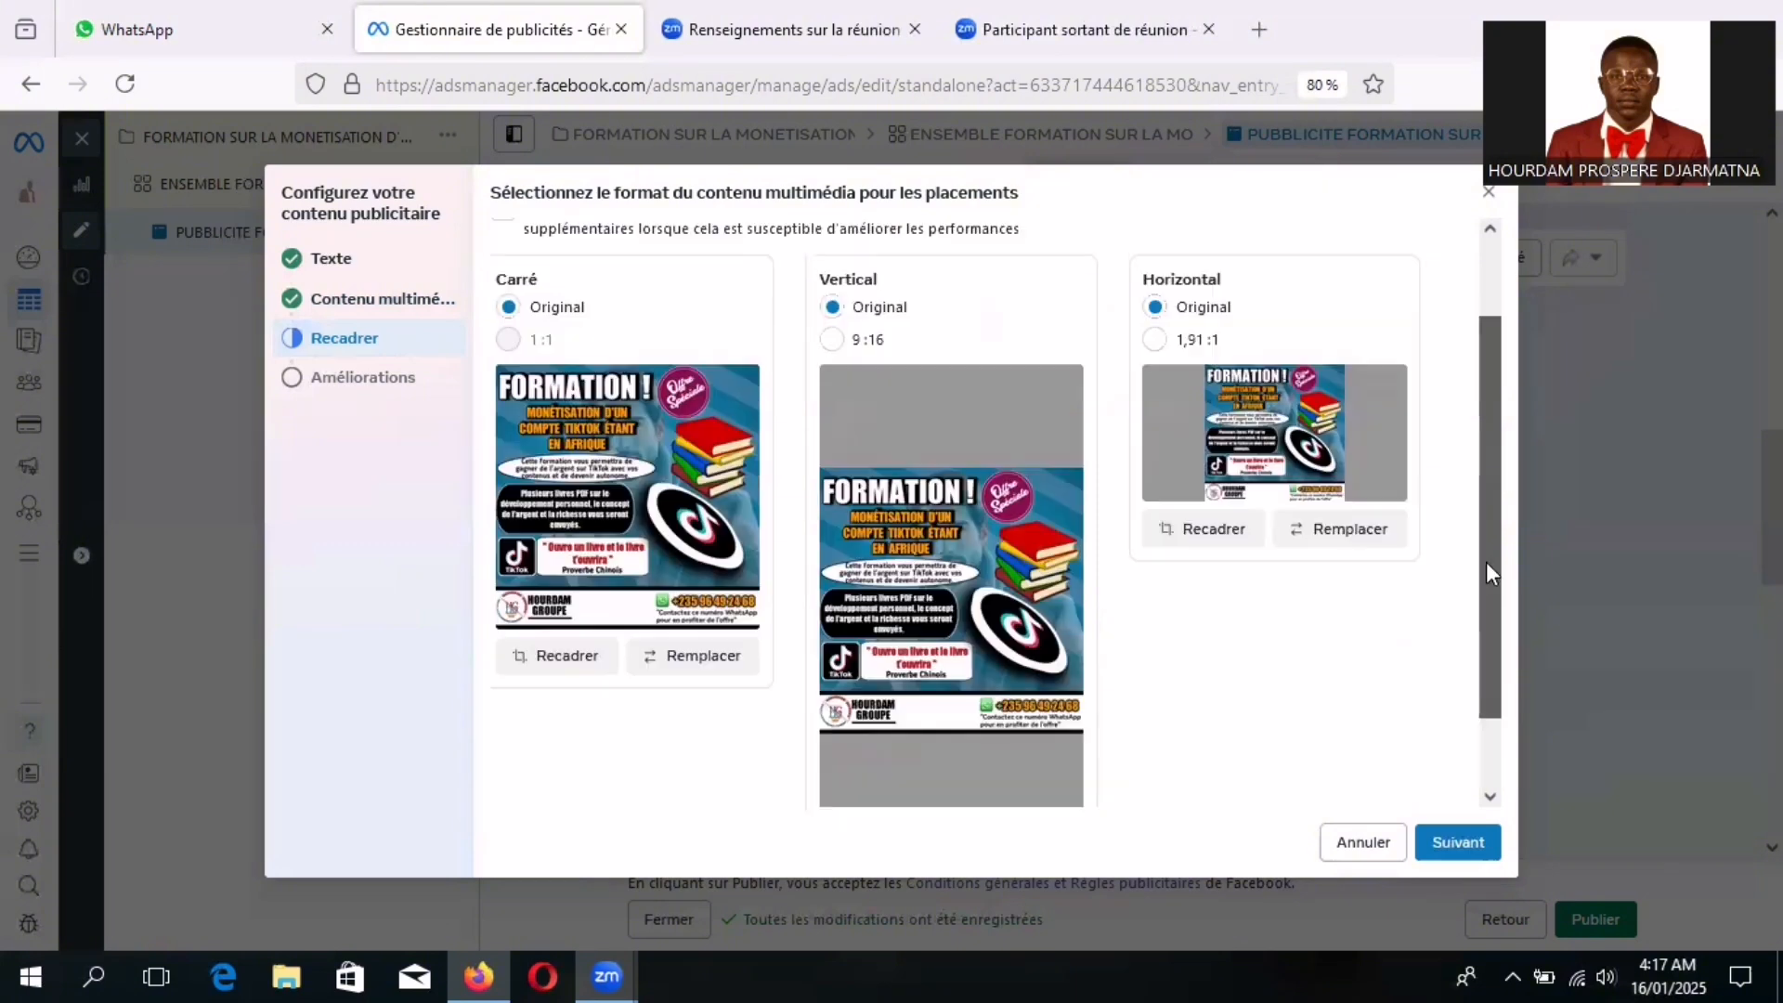
scroll(1486, 487, up, 2)
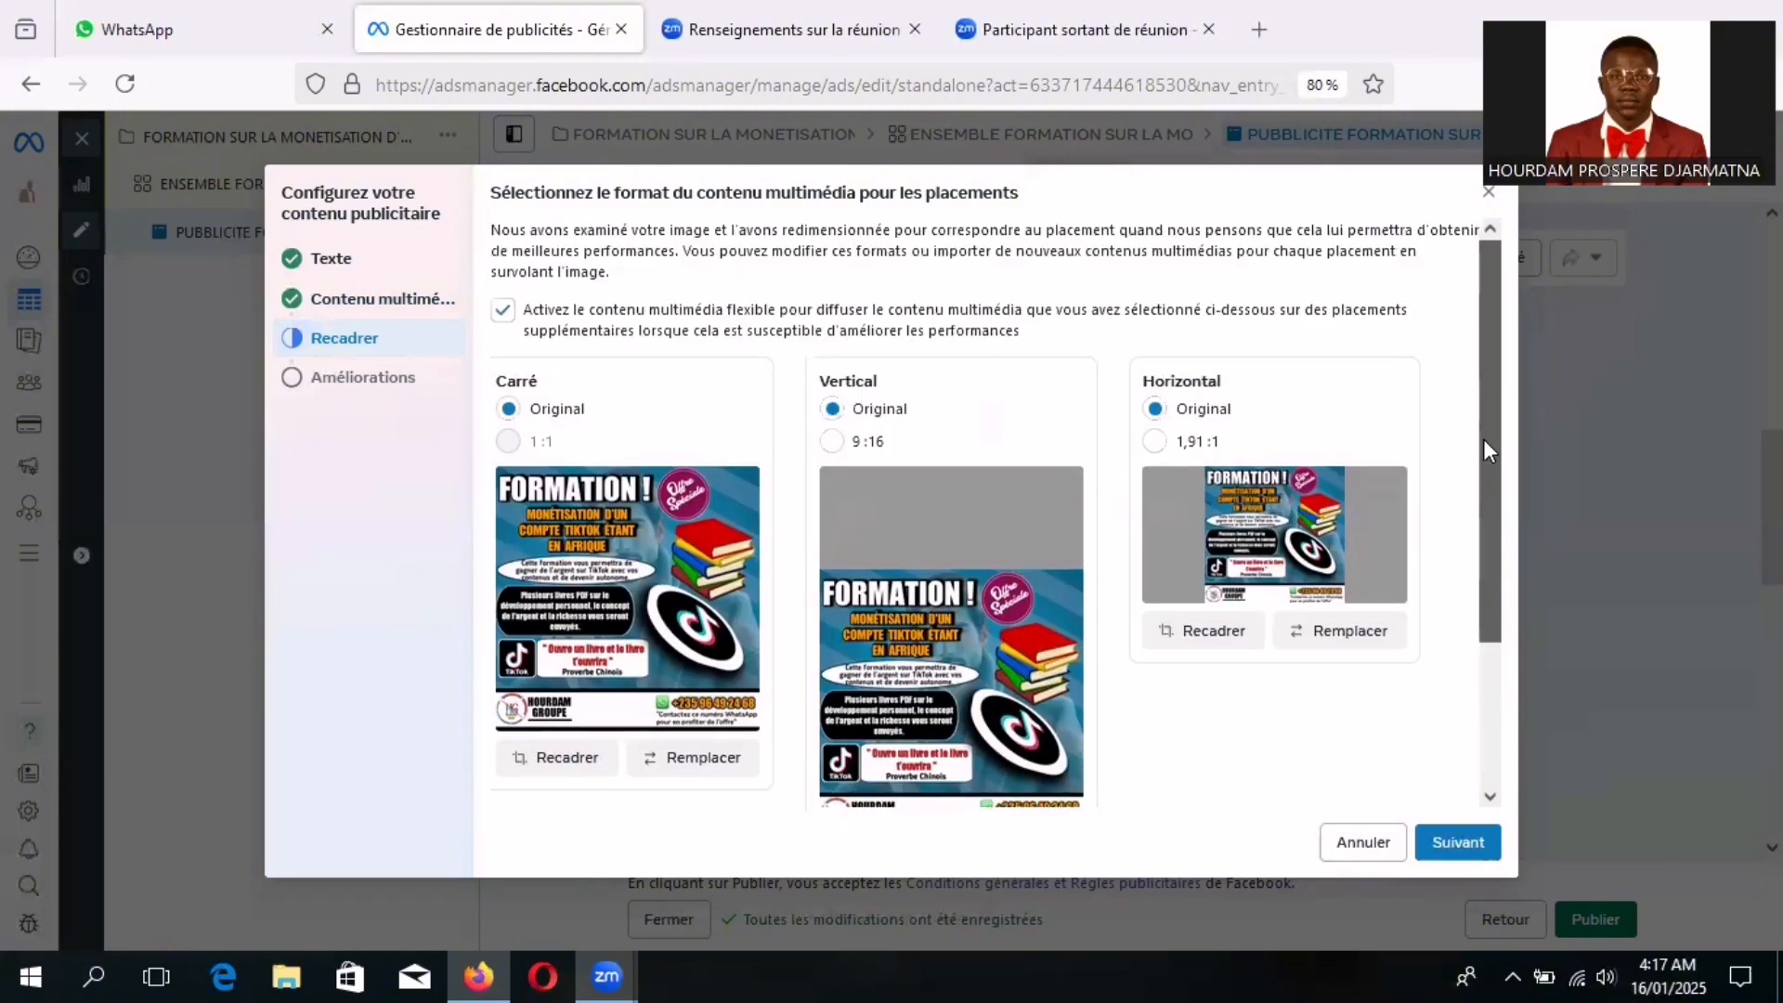
scroll(1484, 510, down, 1)
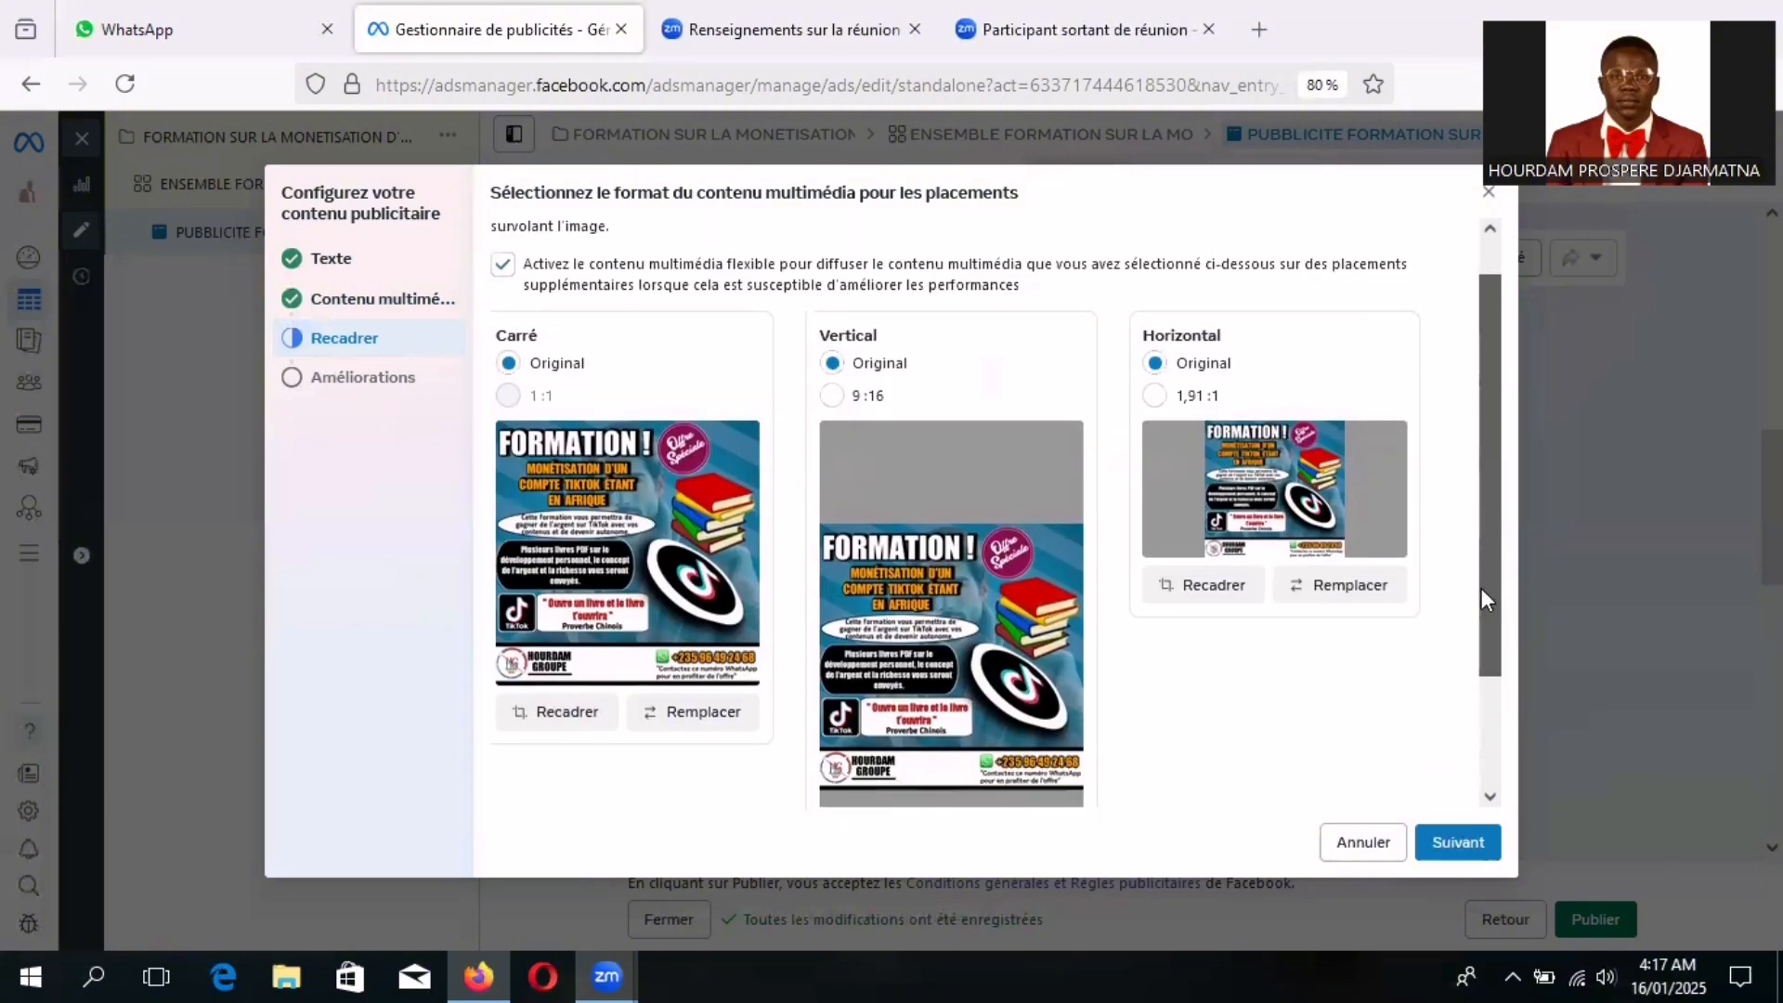
scroll(1480, 599, down, 2)
scroll(1480, 616, down, 1)
scroll(1480, 576, up, 2)
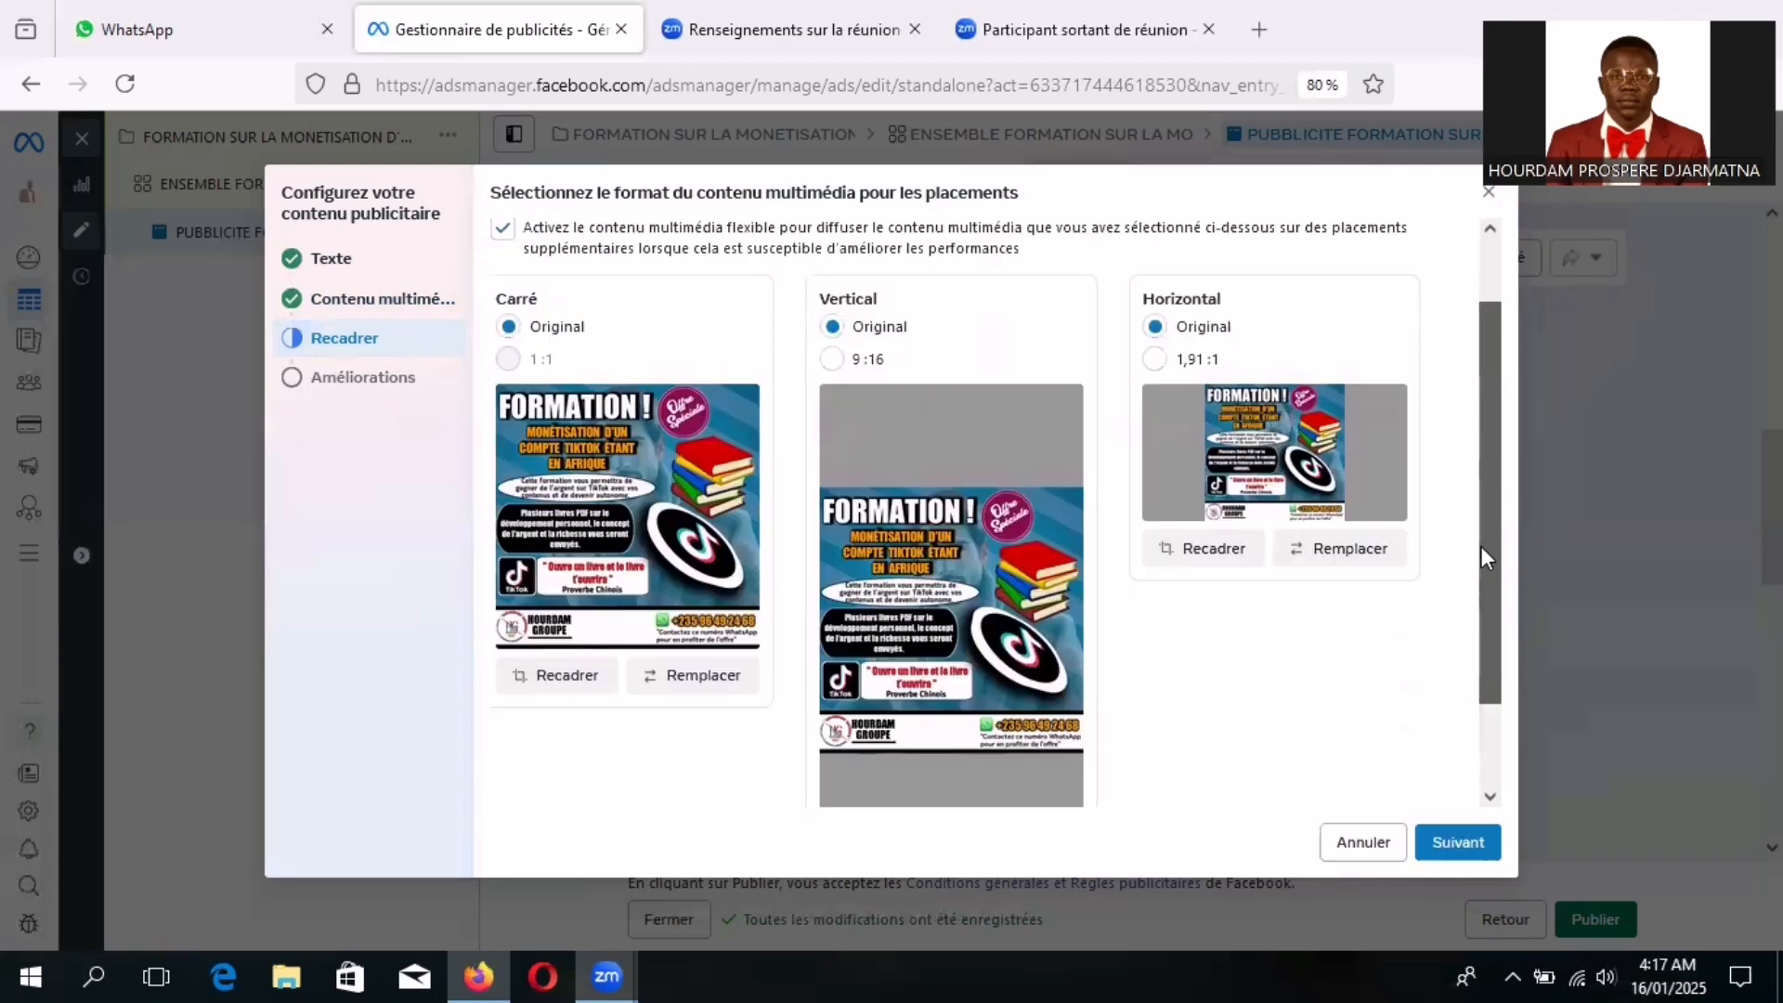
scroll(1476, 497, up, 2)
scroll(1475, 516, down, 1)
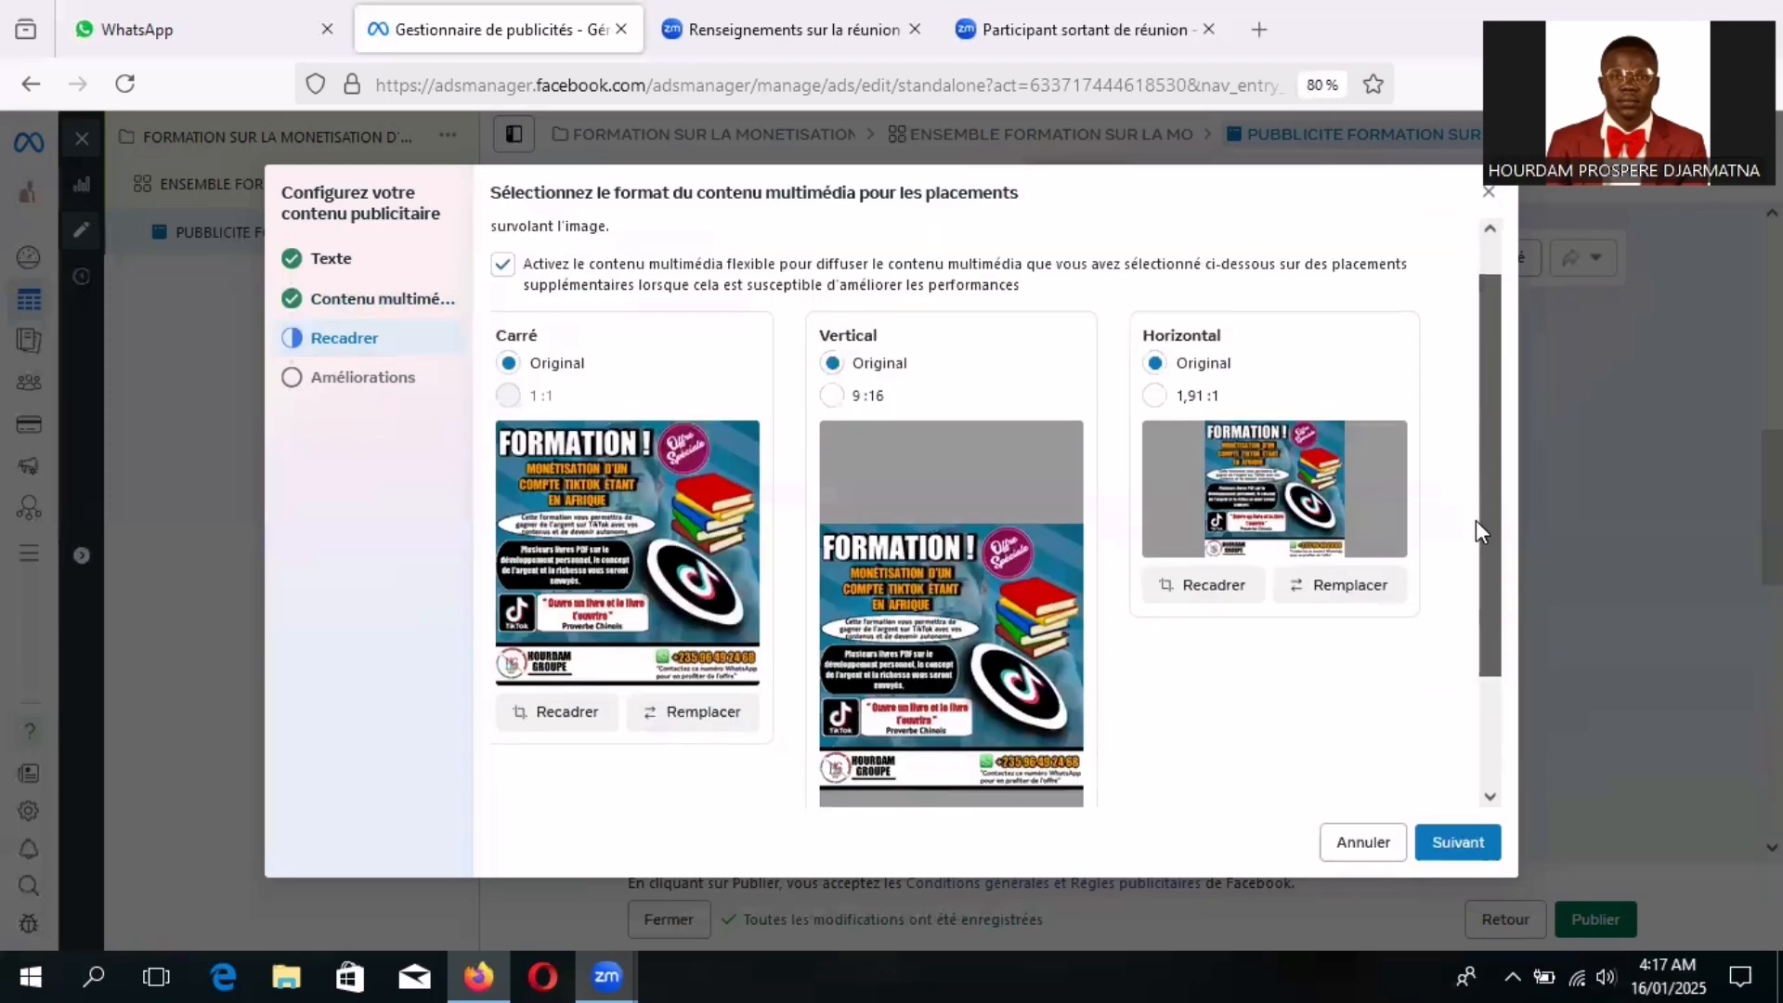
scroll(1484, 594, down, 2)
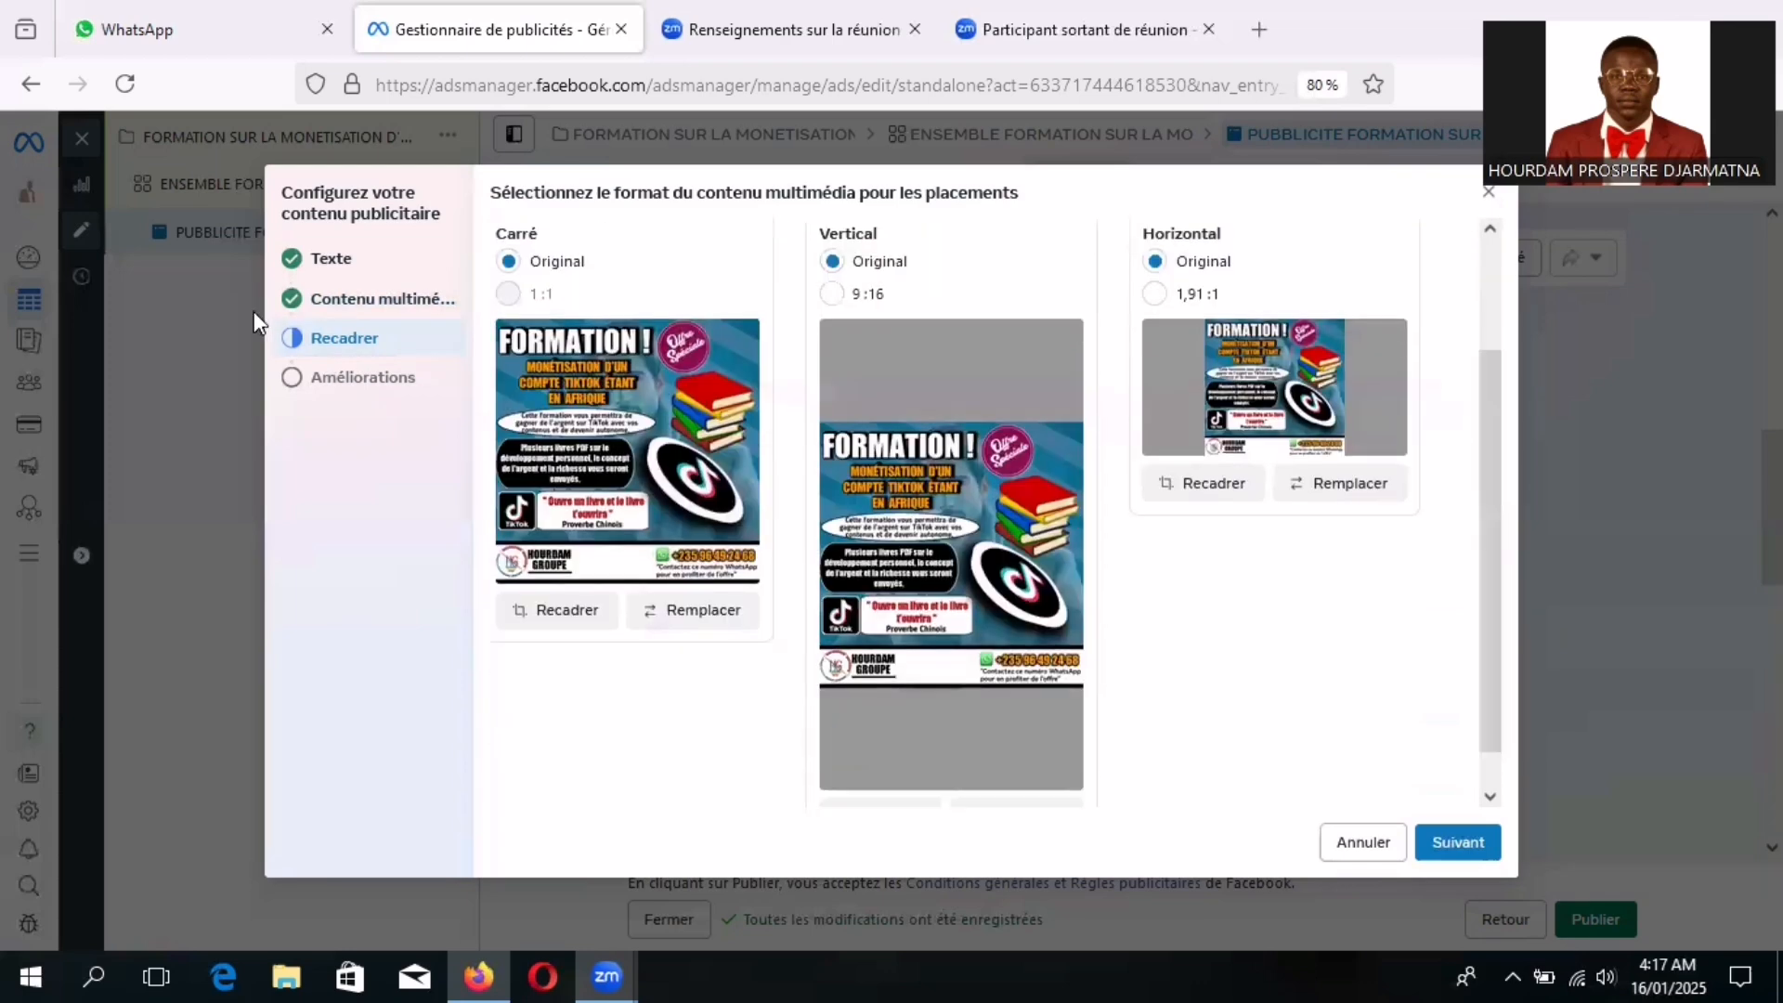
- Go to the enhancements stage and examine the music, overlay and visual touch-up options of the Advantage+ ad content
click(295, 390)
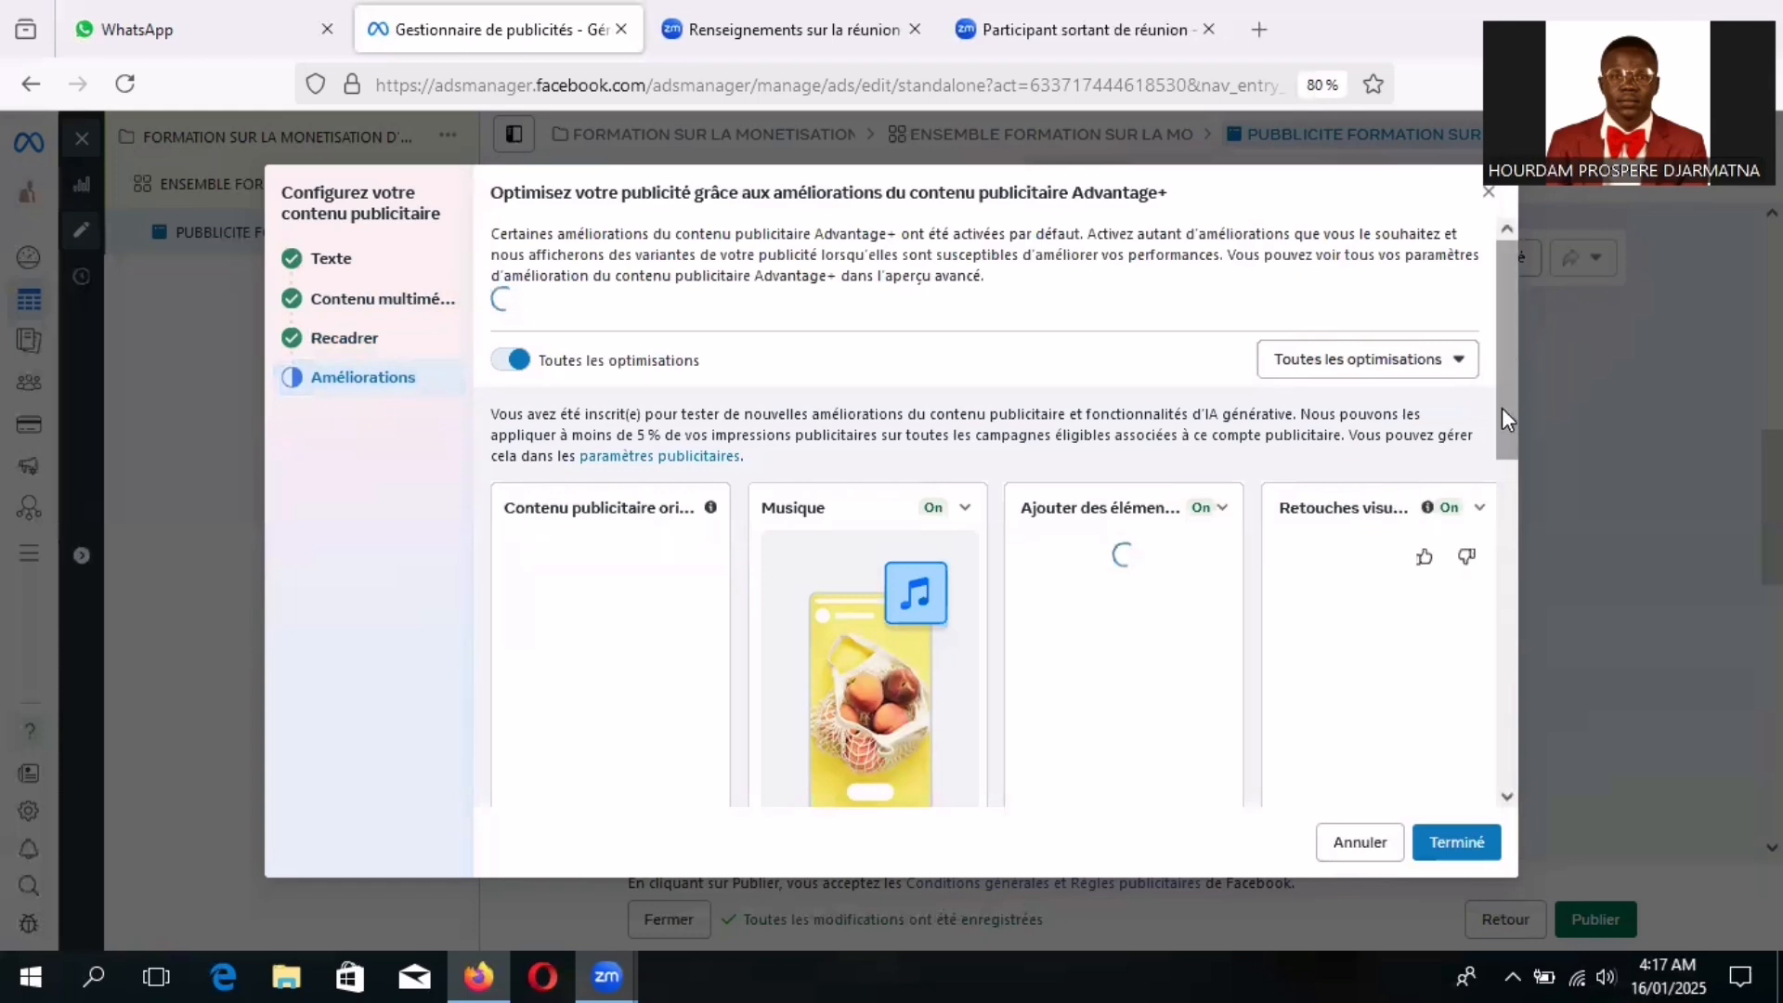
scroll(1507, 409, down, 2)
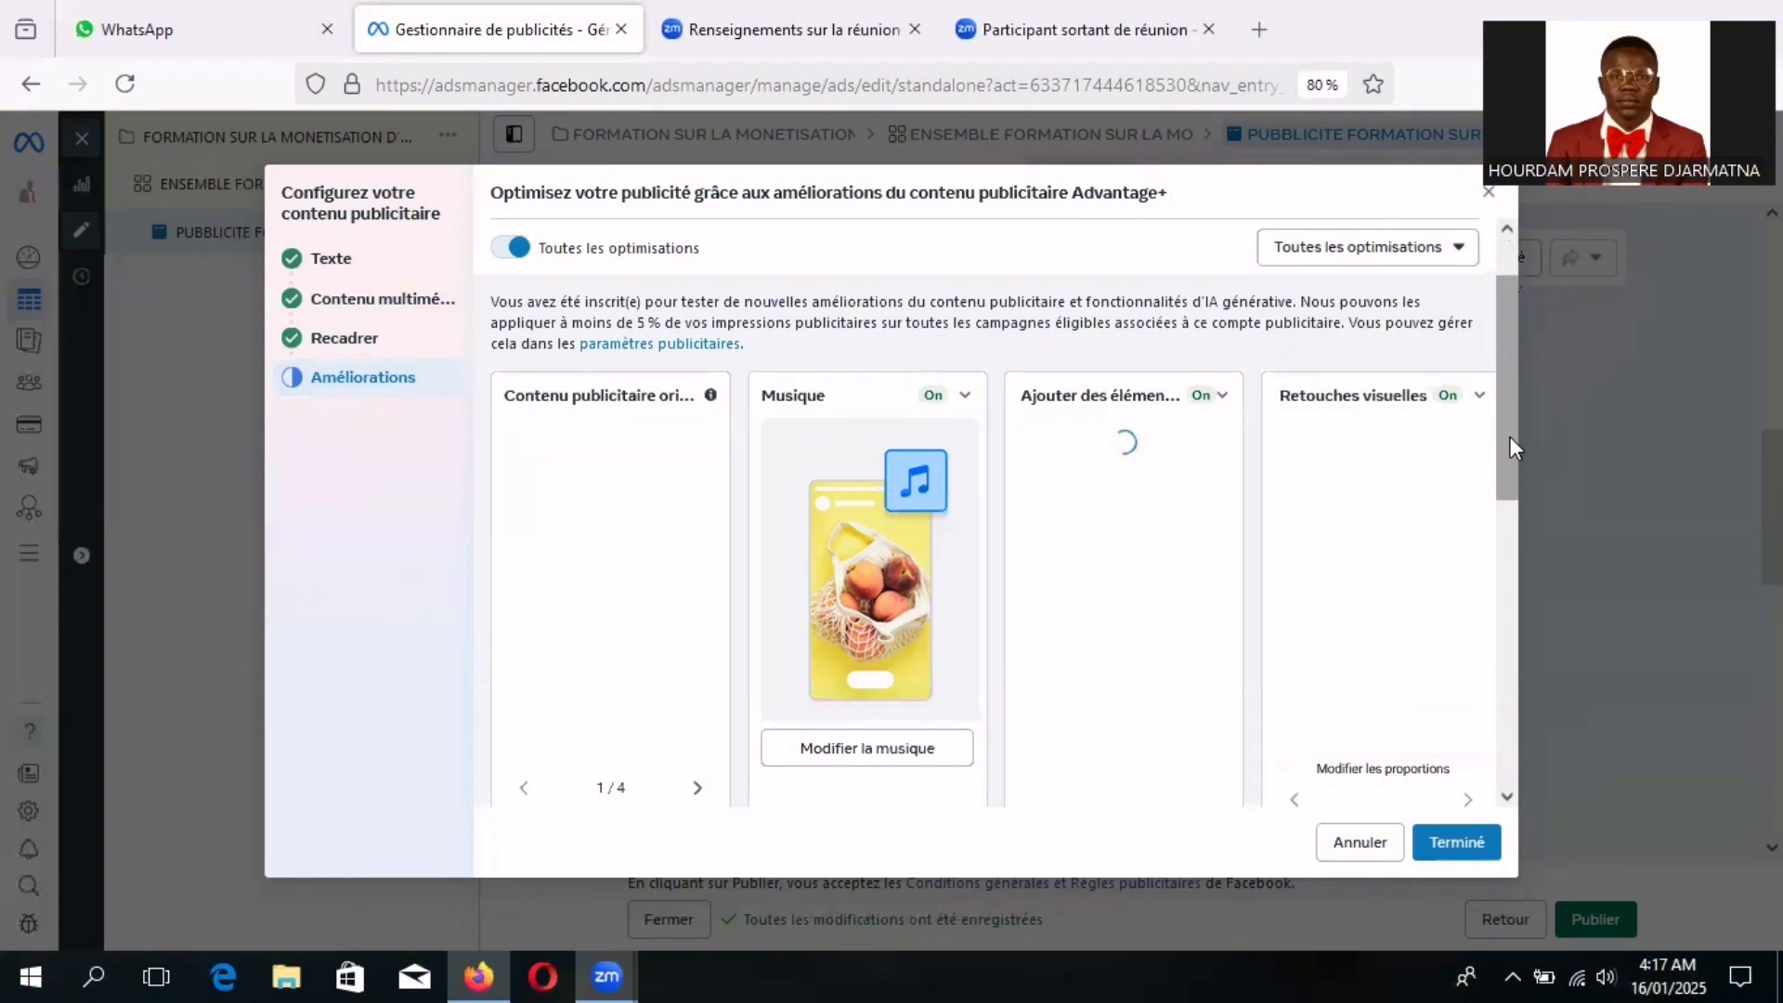
scroll(1510, 447, down, 4)
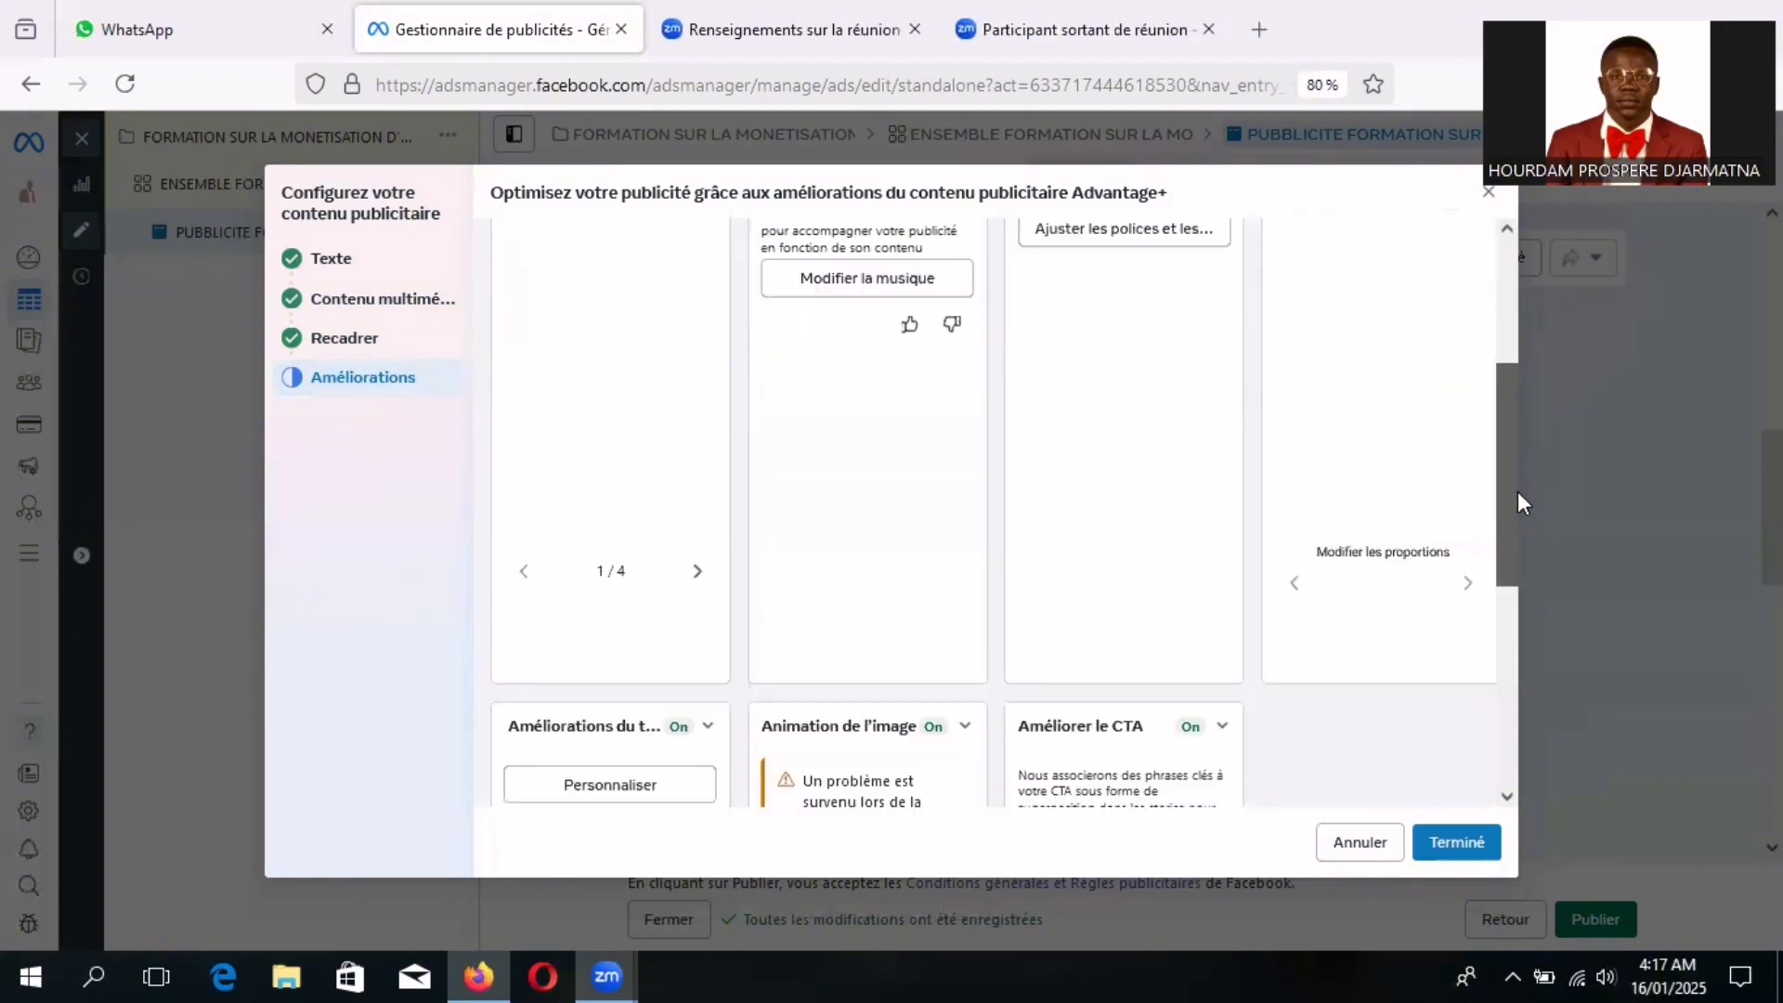
scroll(1518, 433, up, 3)
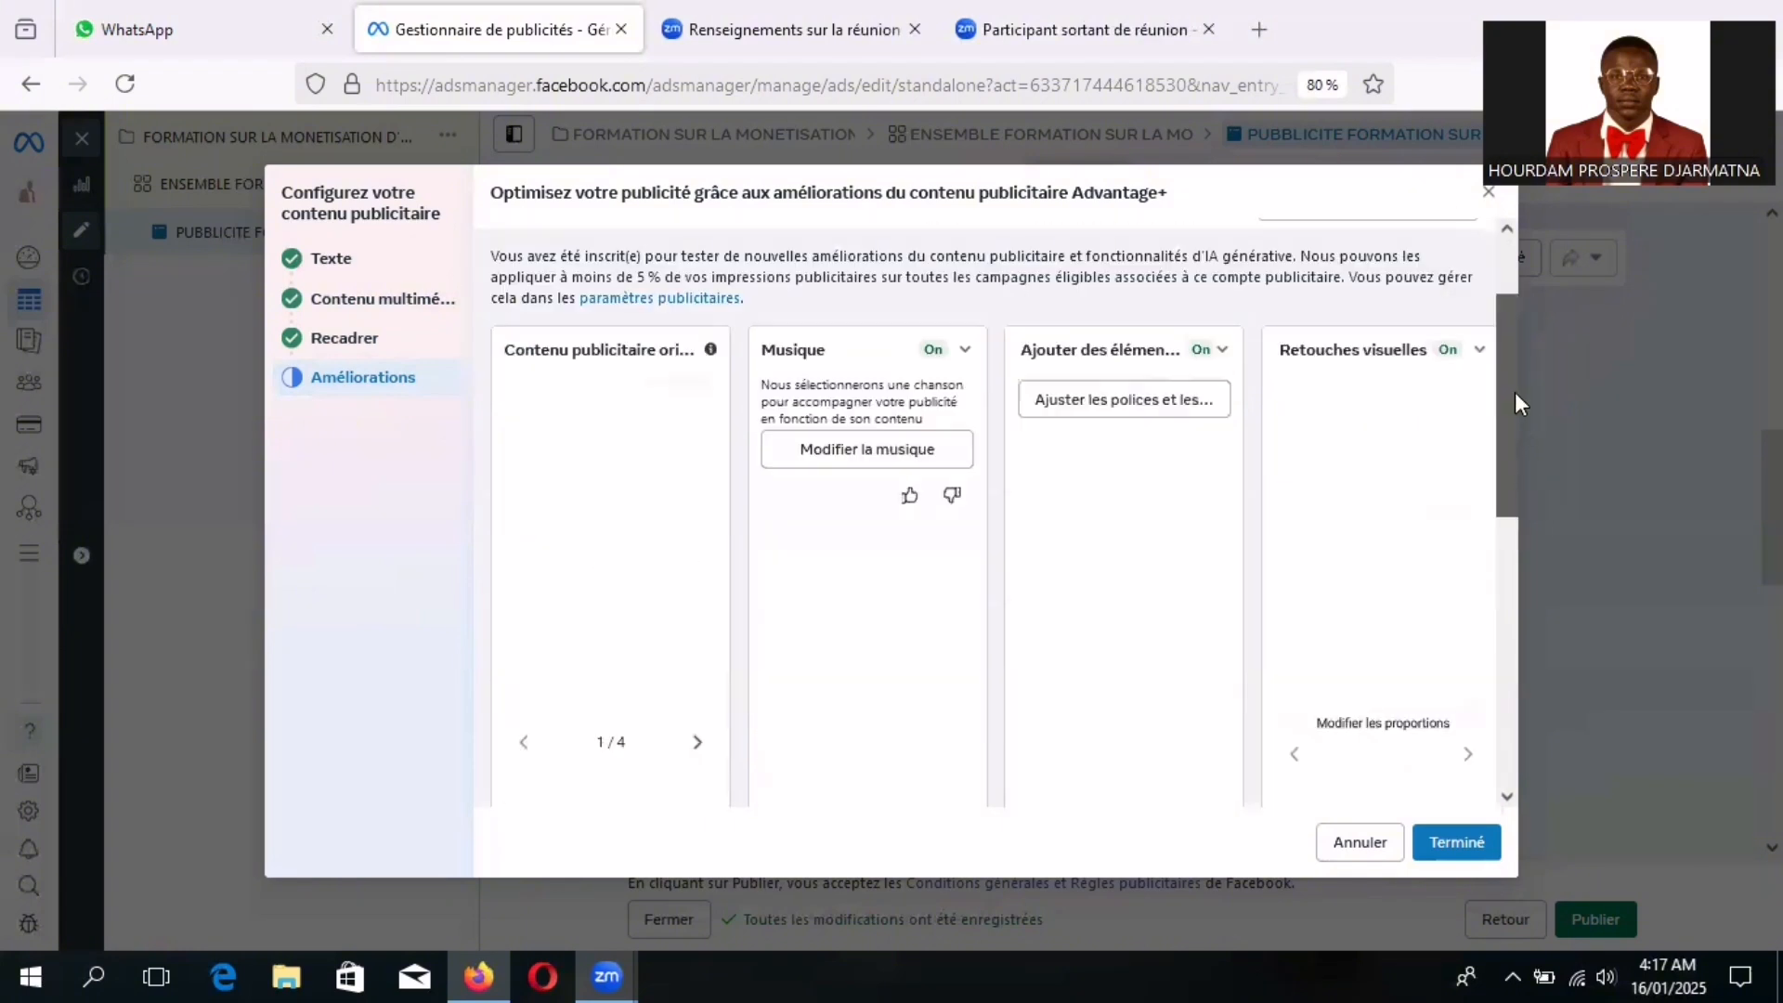
scroll(1515, 390, up, 2)
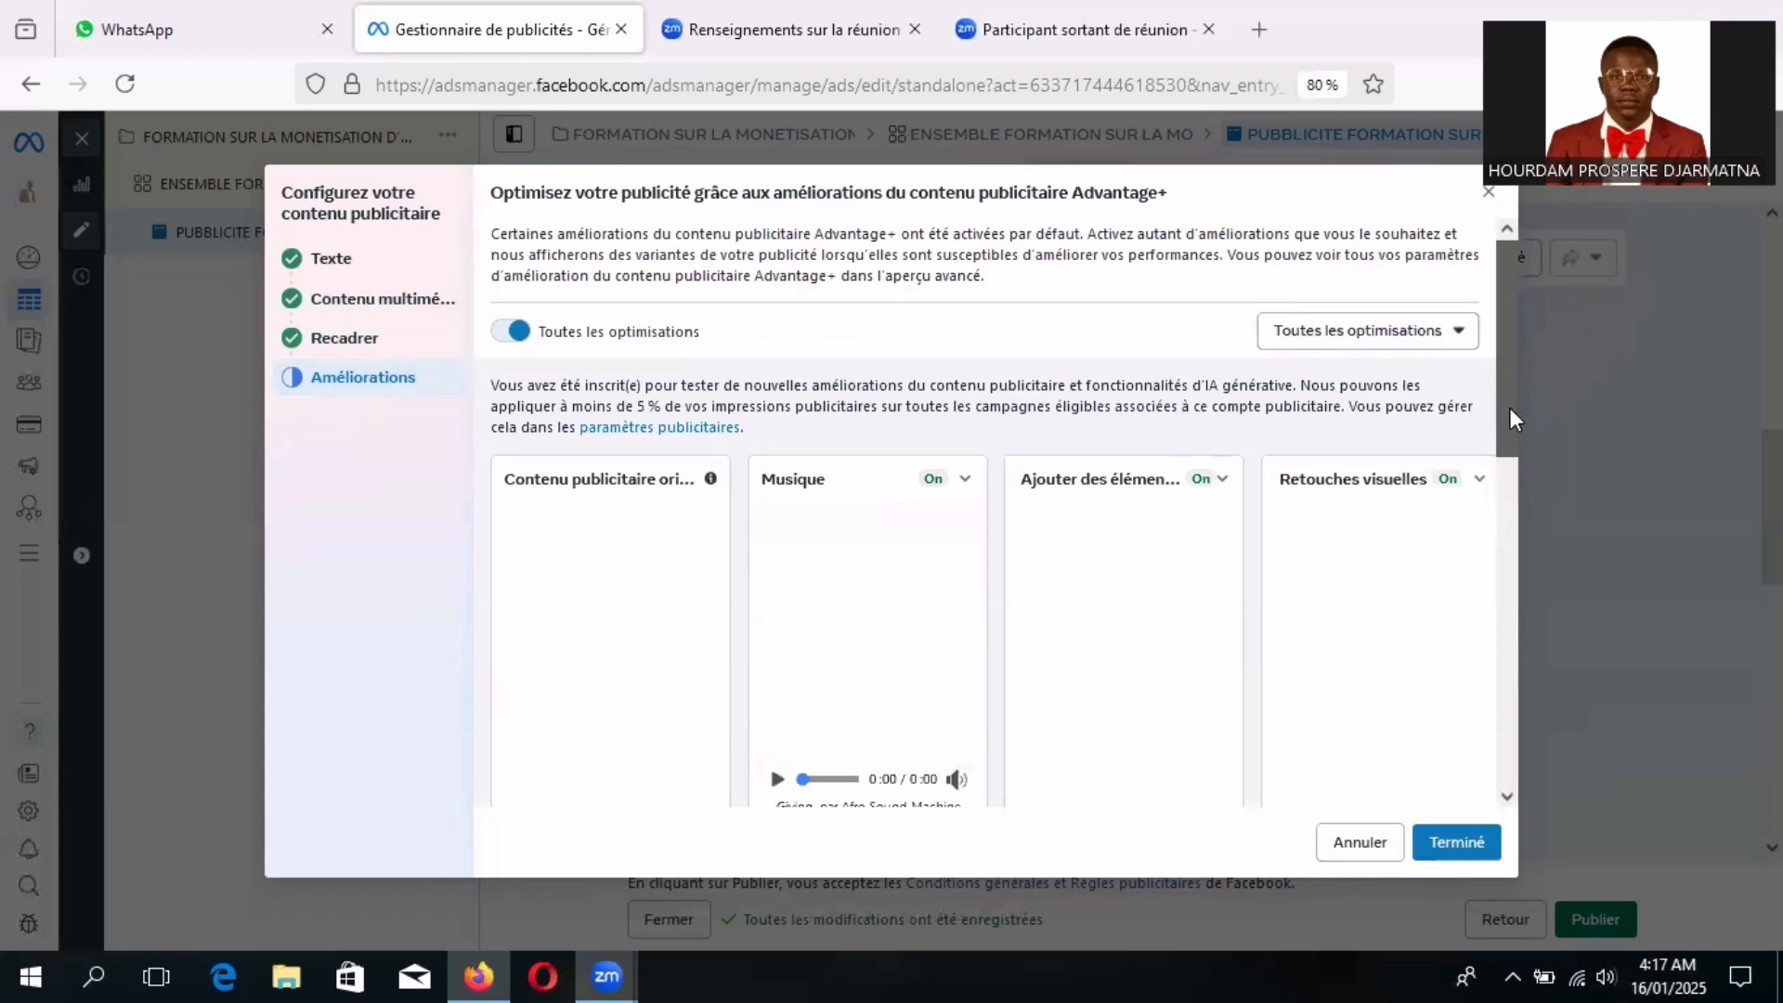
scroll(1510, 420, down, 1)
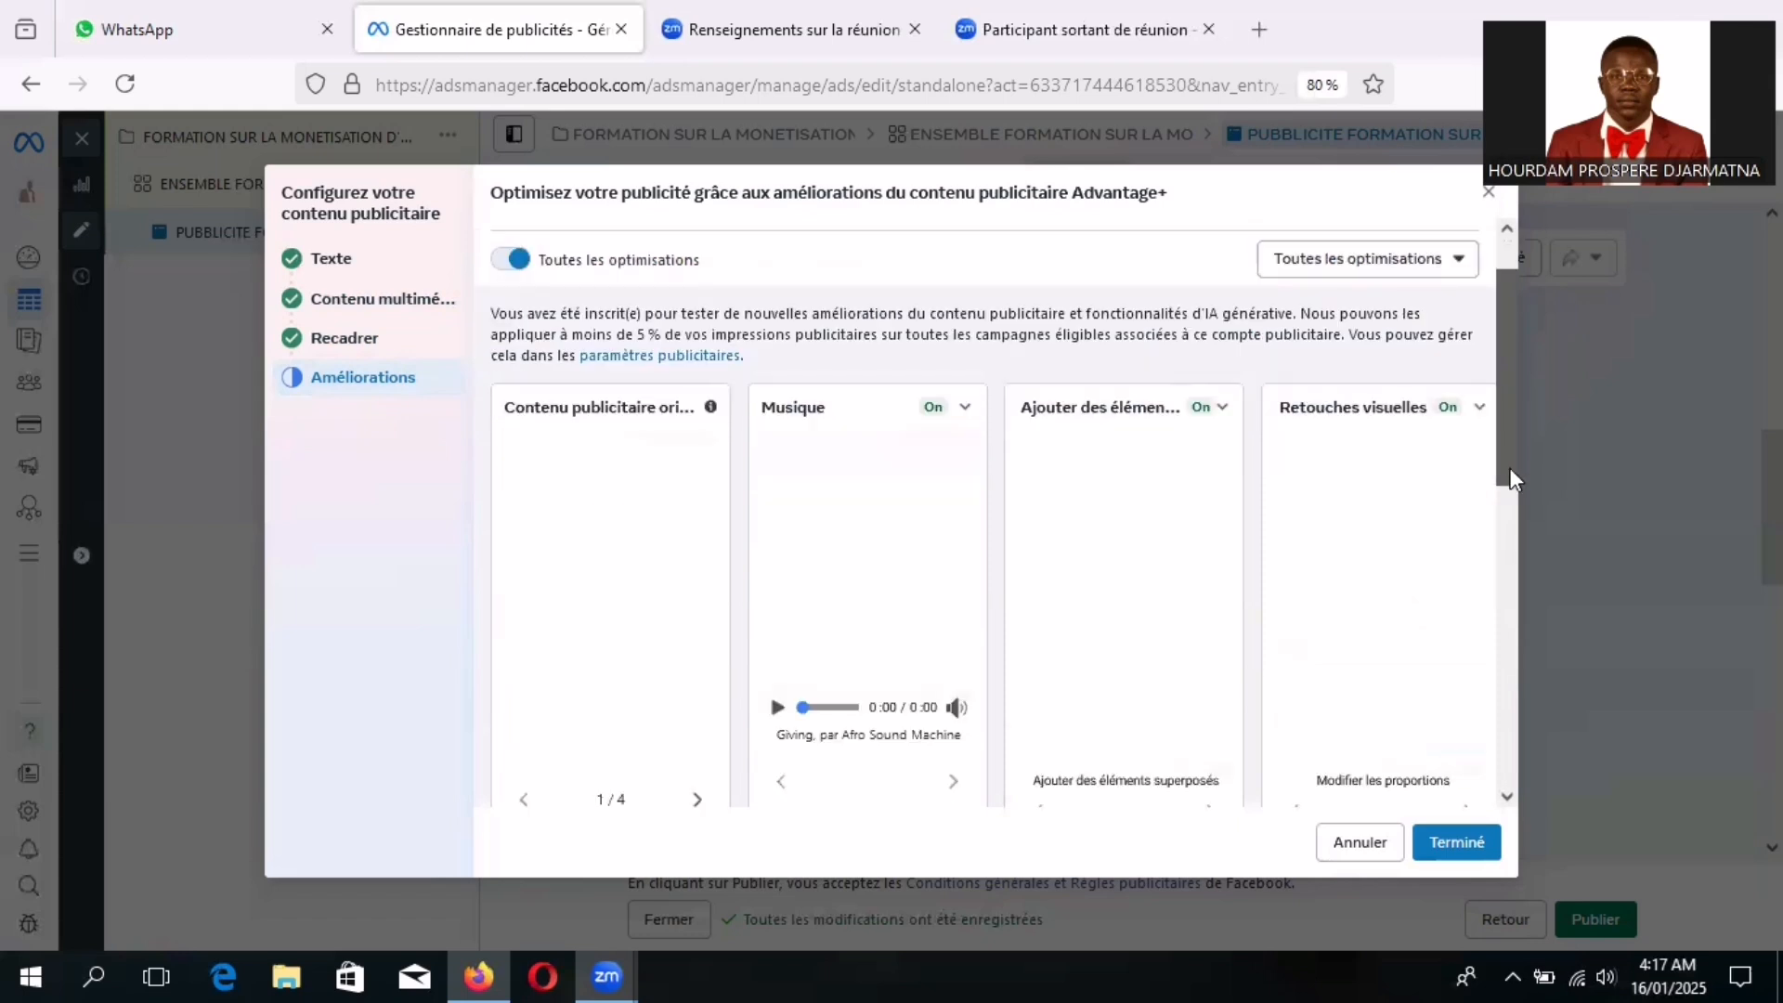
scroll(1509, 469, down, 2)
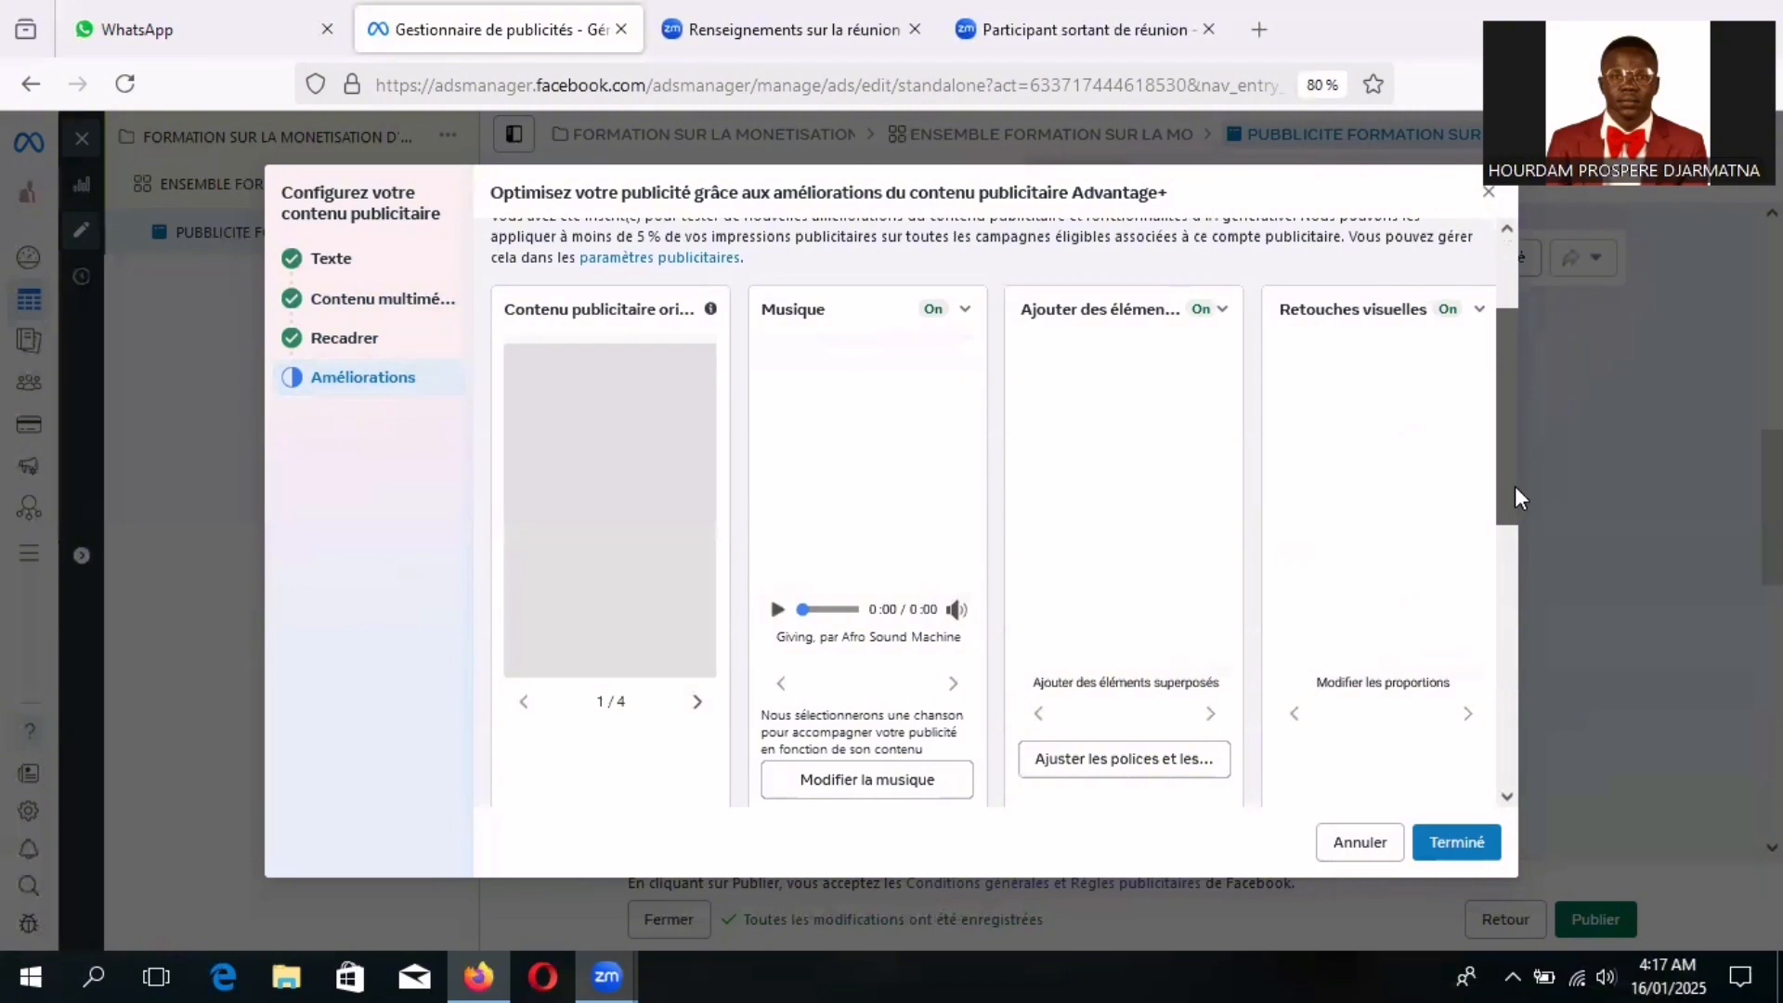
scroll(1513, 487, down, 2)
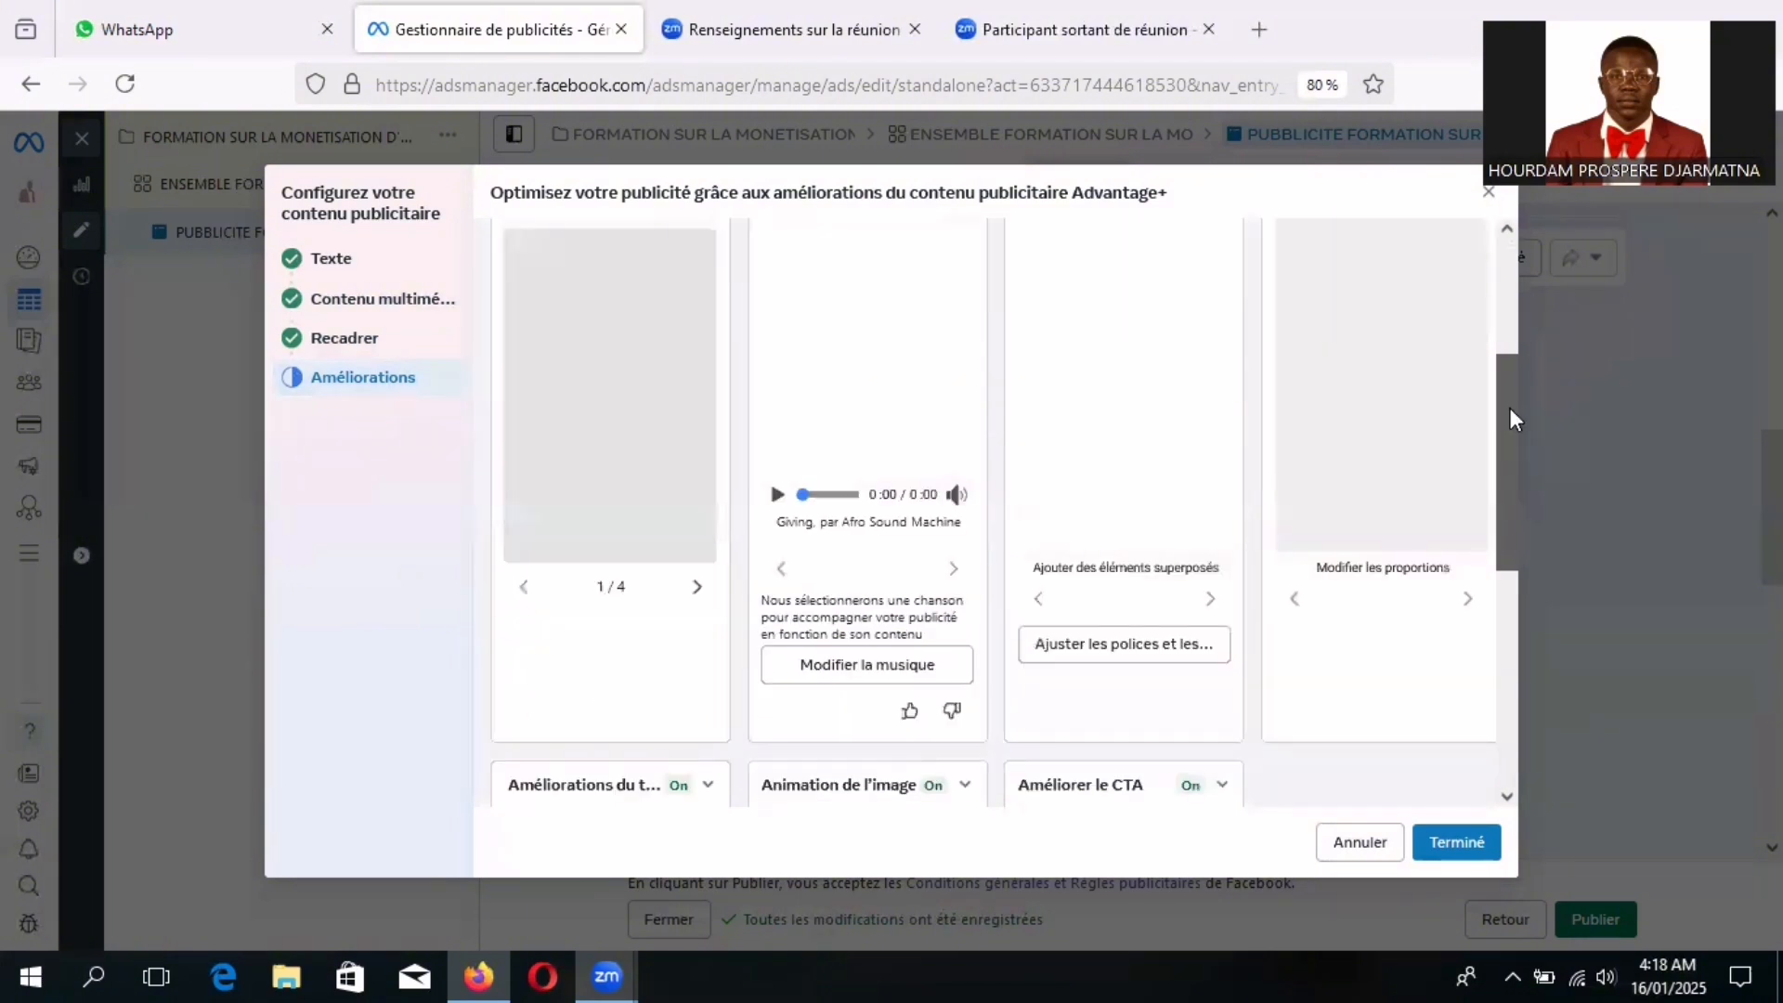
scroll(1510, 409, up, 4)
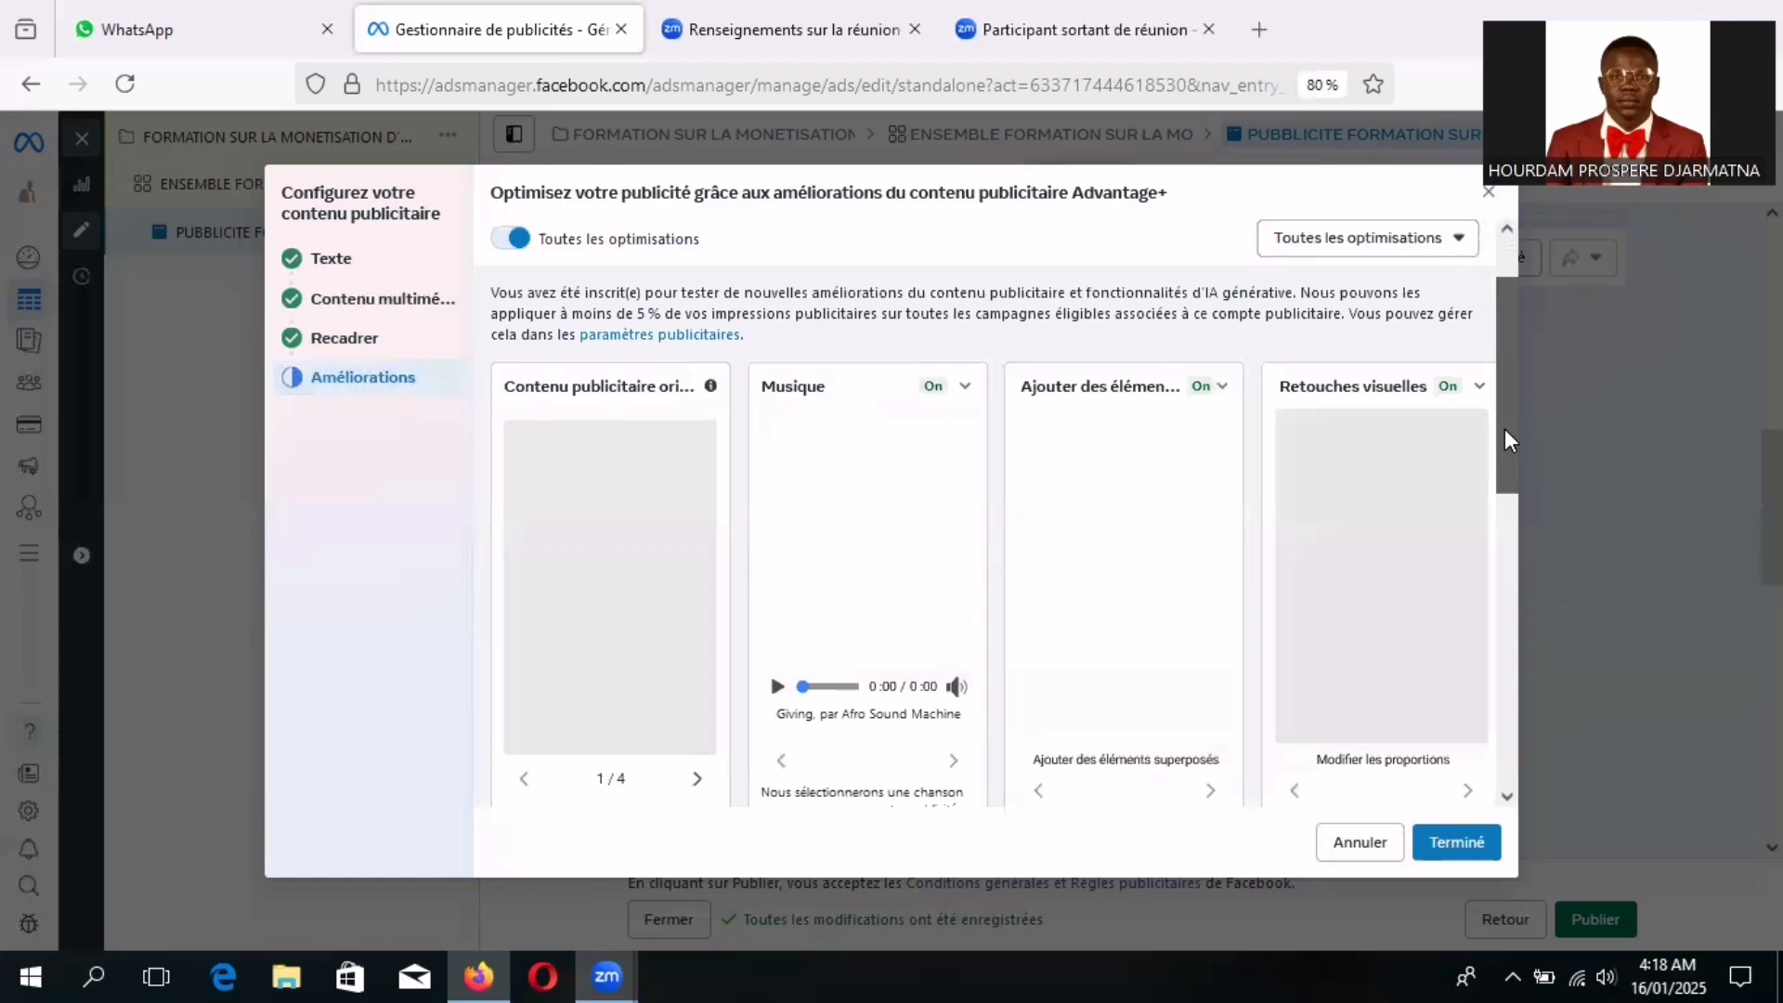
- Examine the remaining Advantage+ enhancements for text improvements, image animation and the call to action, alongside the original ad preview
scroll(1505, 427, down, 1)
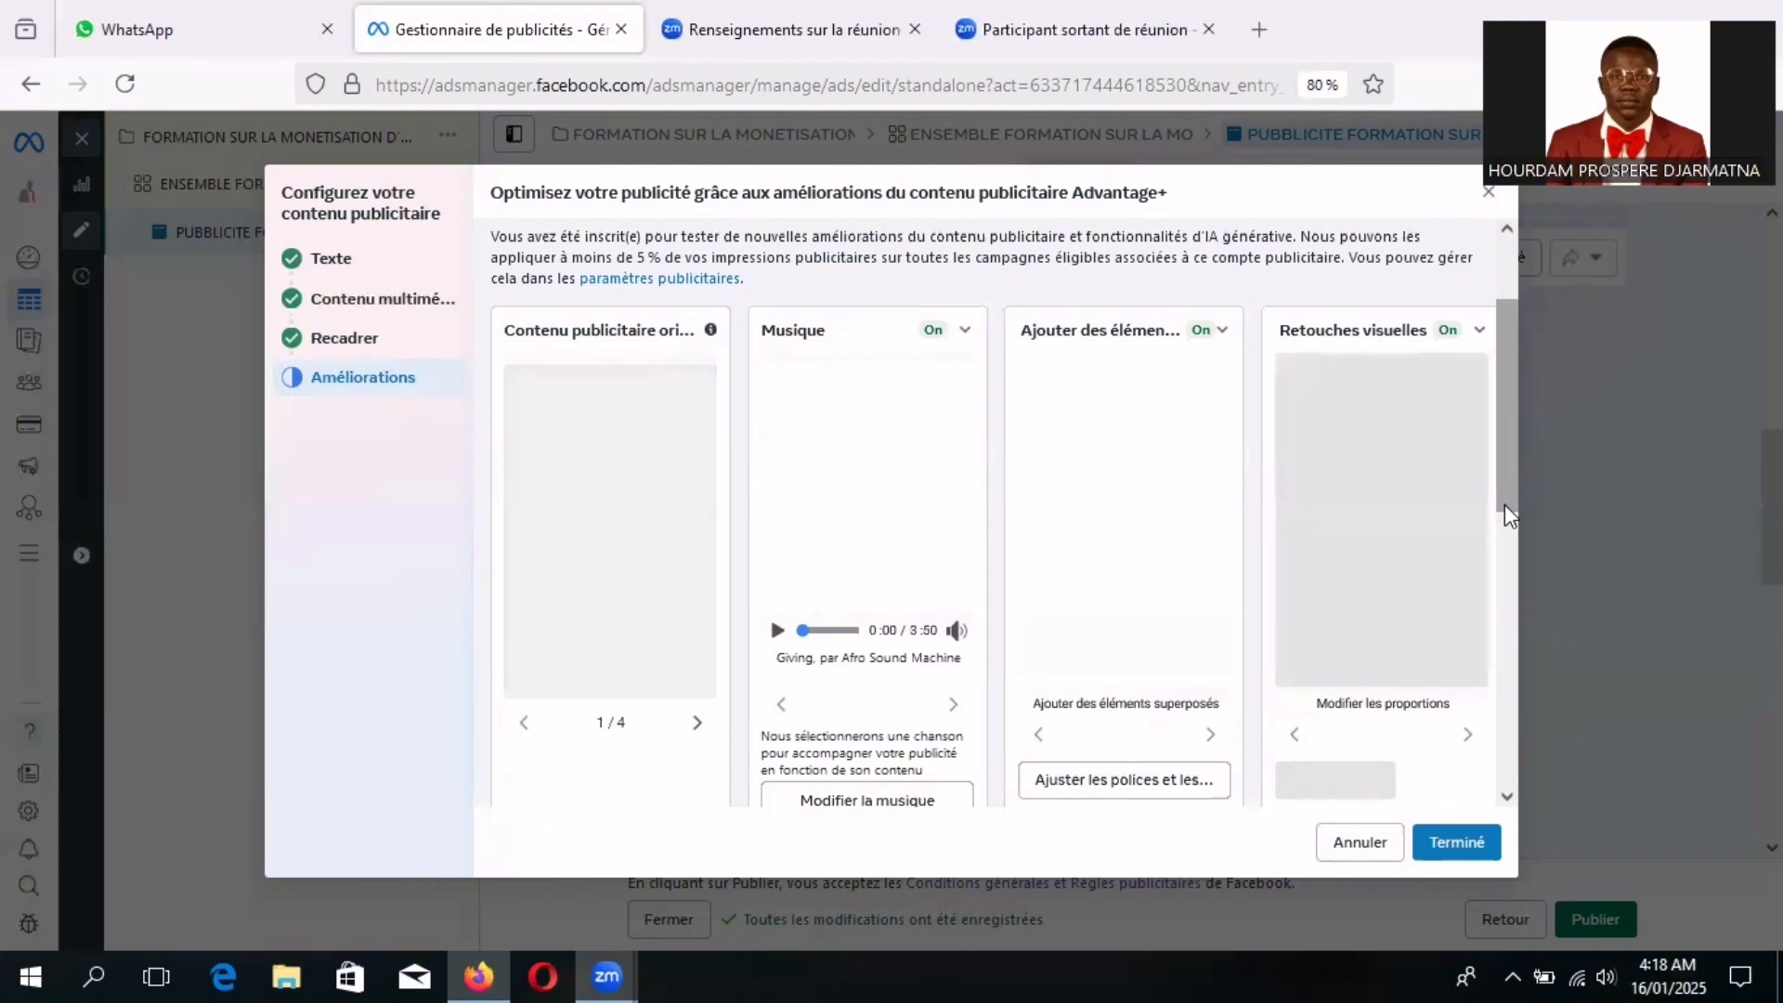
scroll(1504, 505, down, 2)
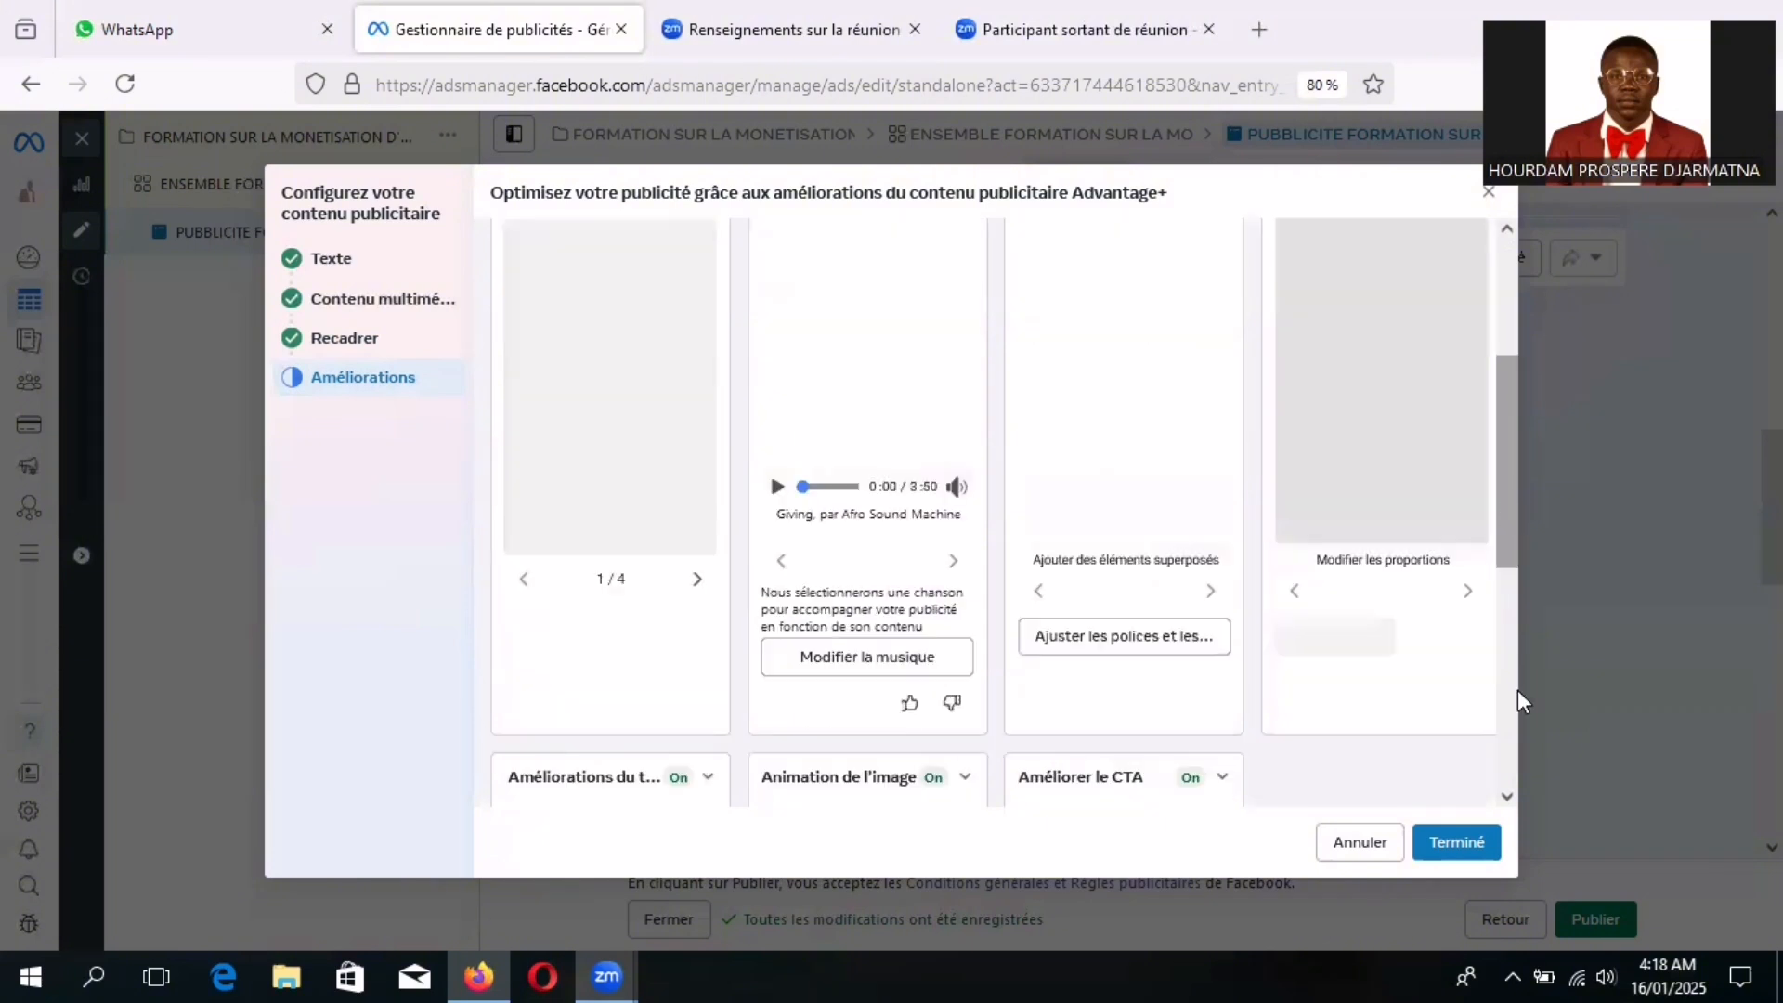
scroll(1518, 696, down, 5)
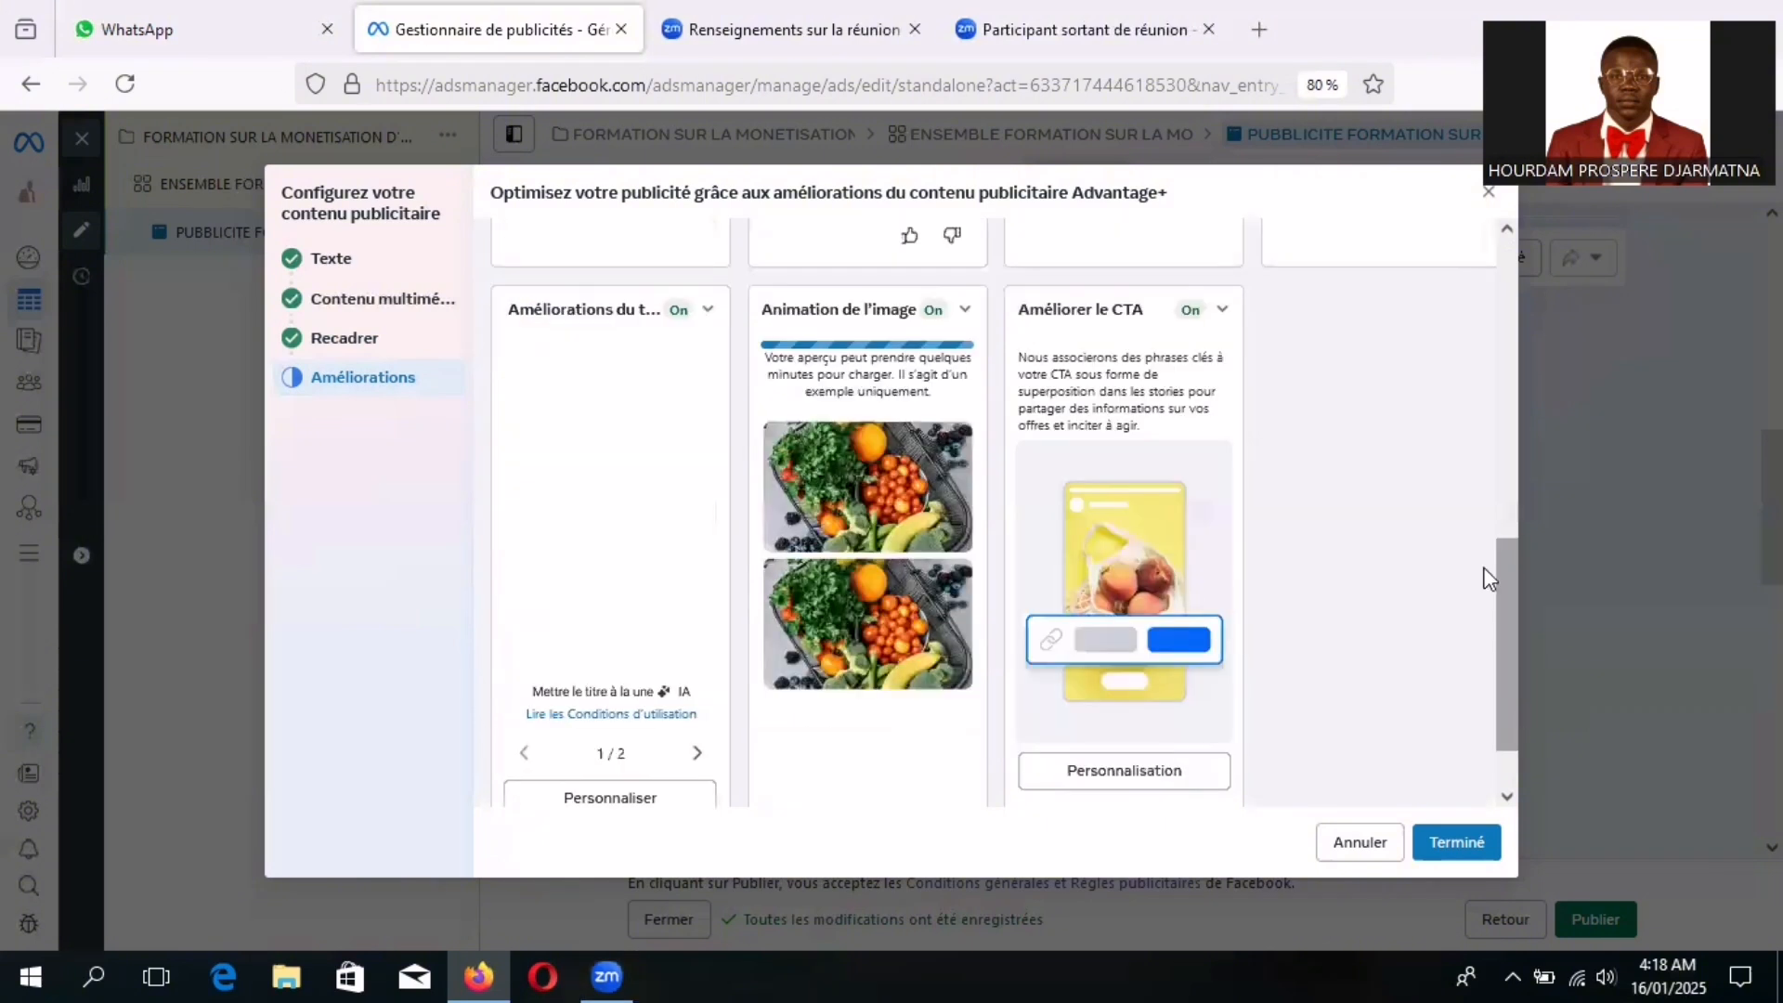
scroll(1489, 577, down, 1)
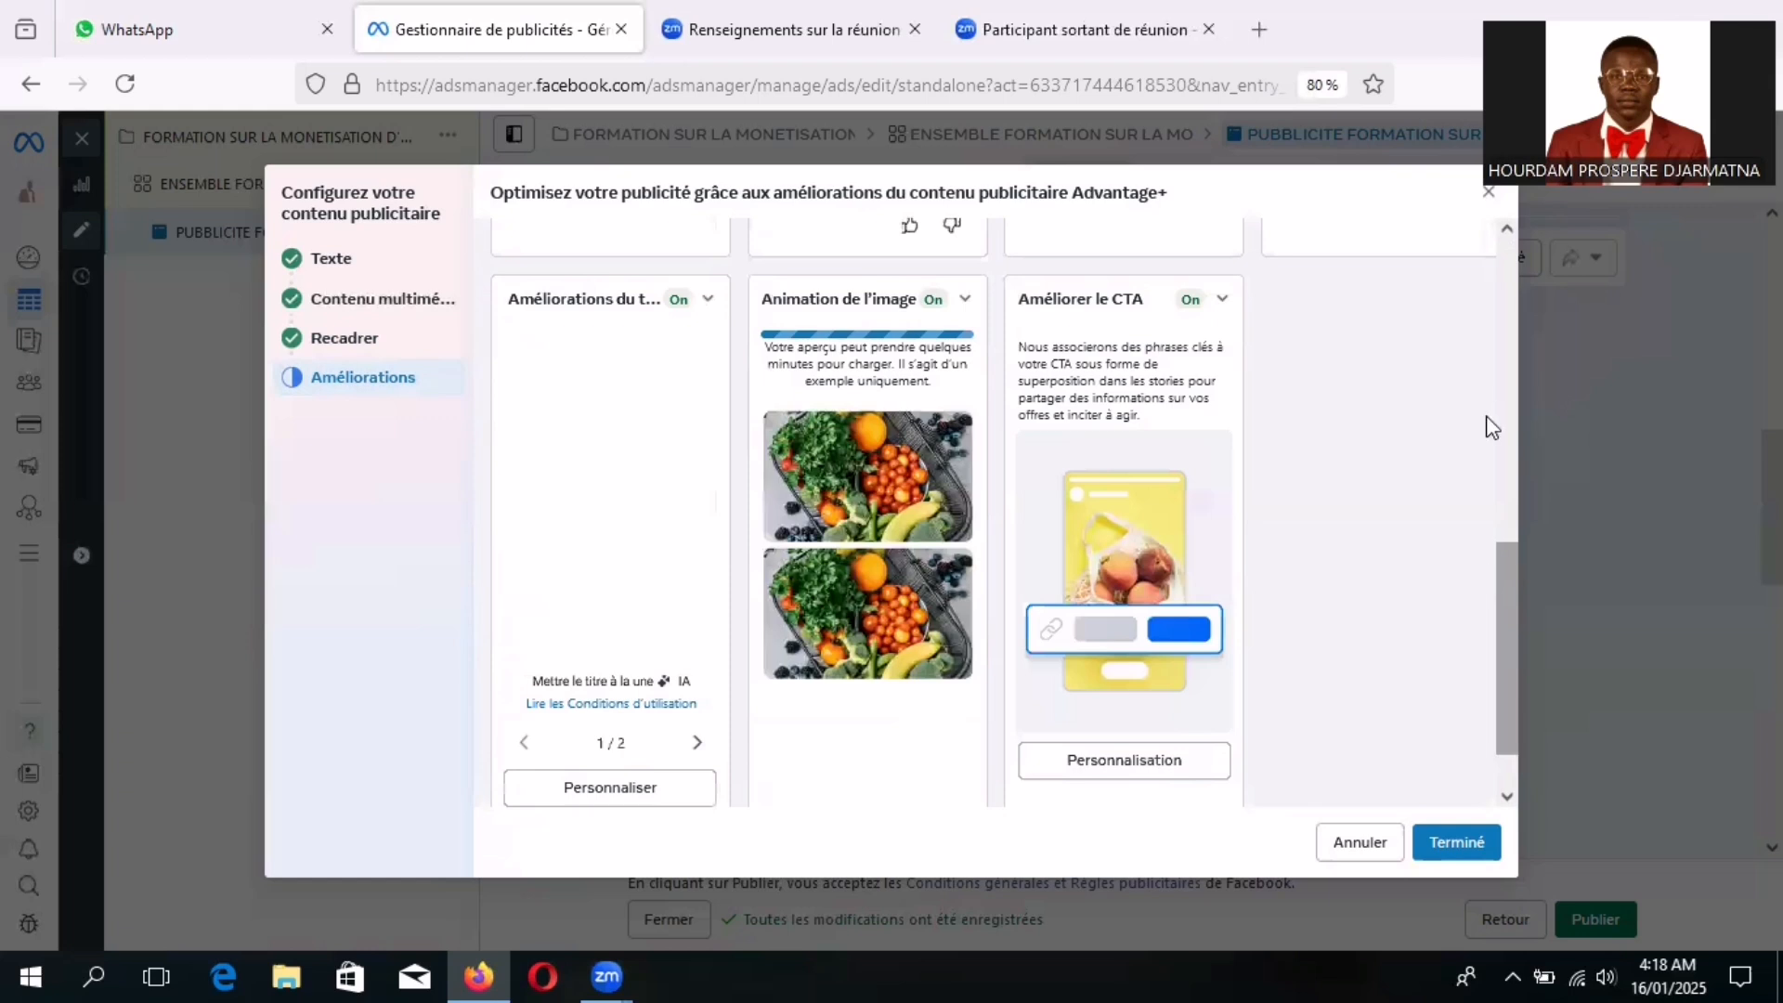
scroll(1490, 428, up, 10)
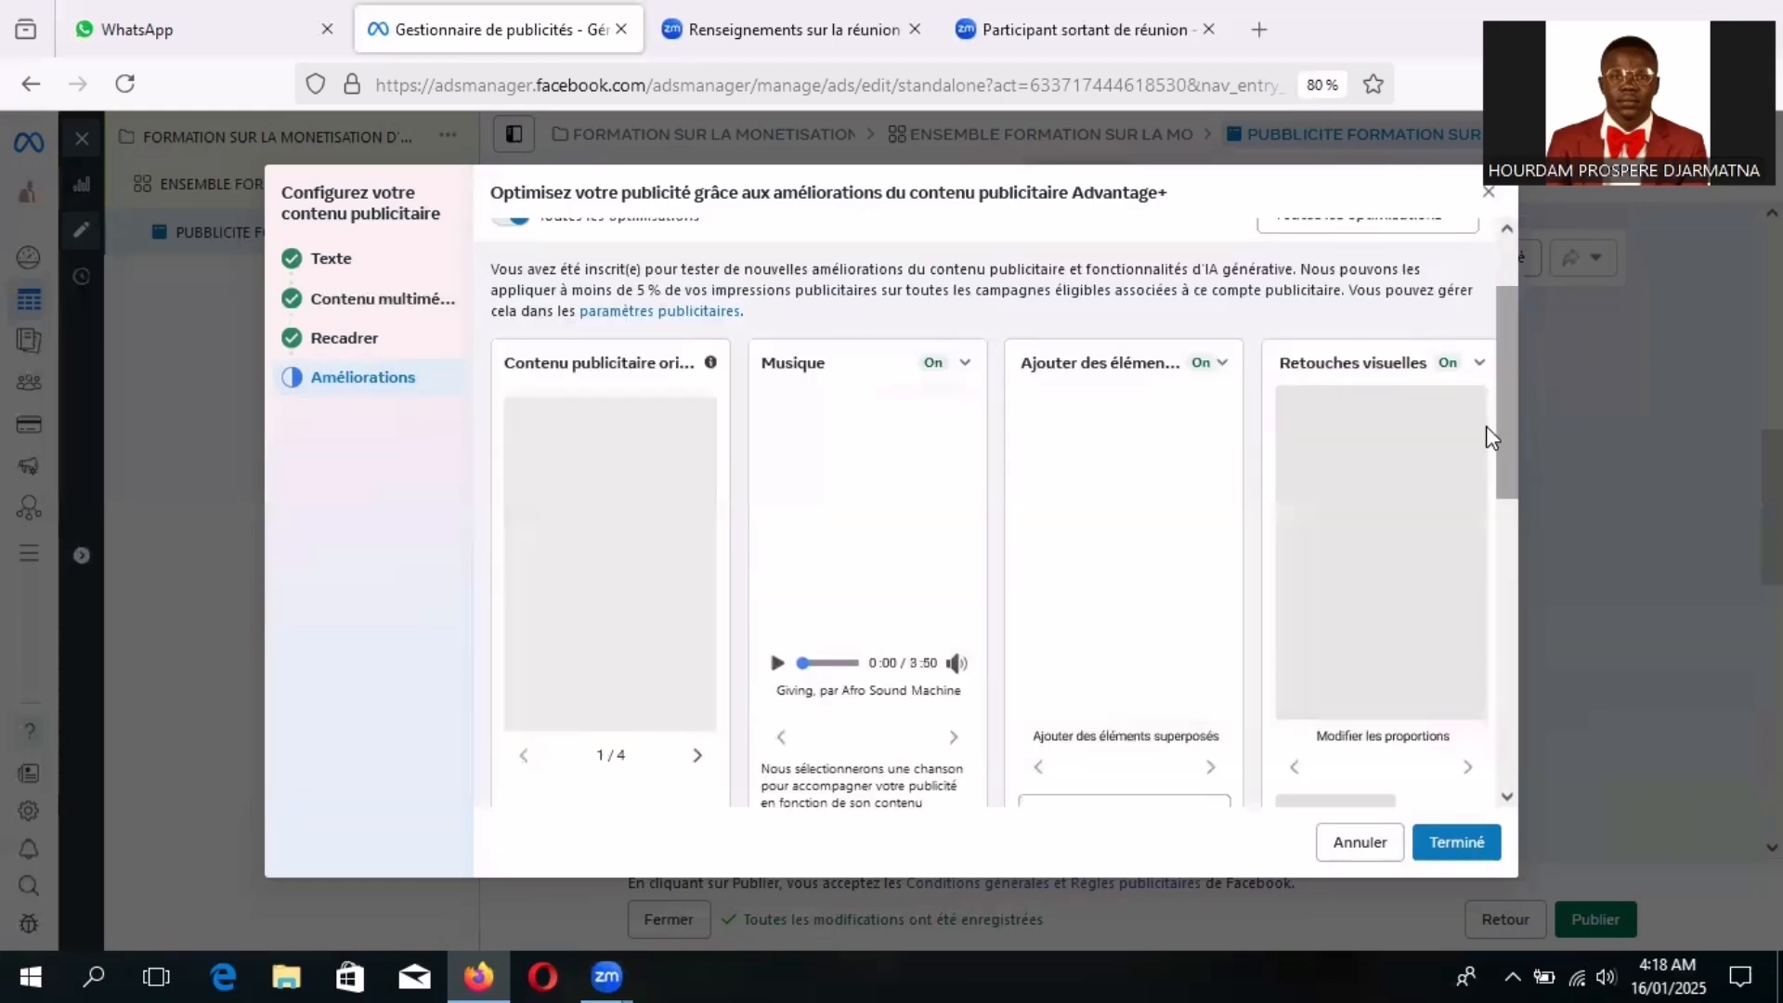
scroll(1491, 442, down, 1)
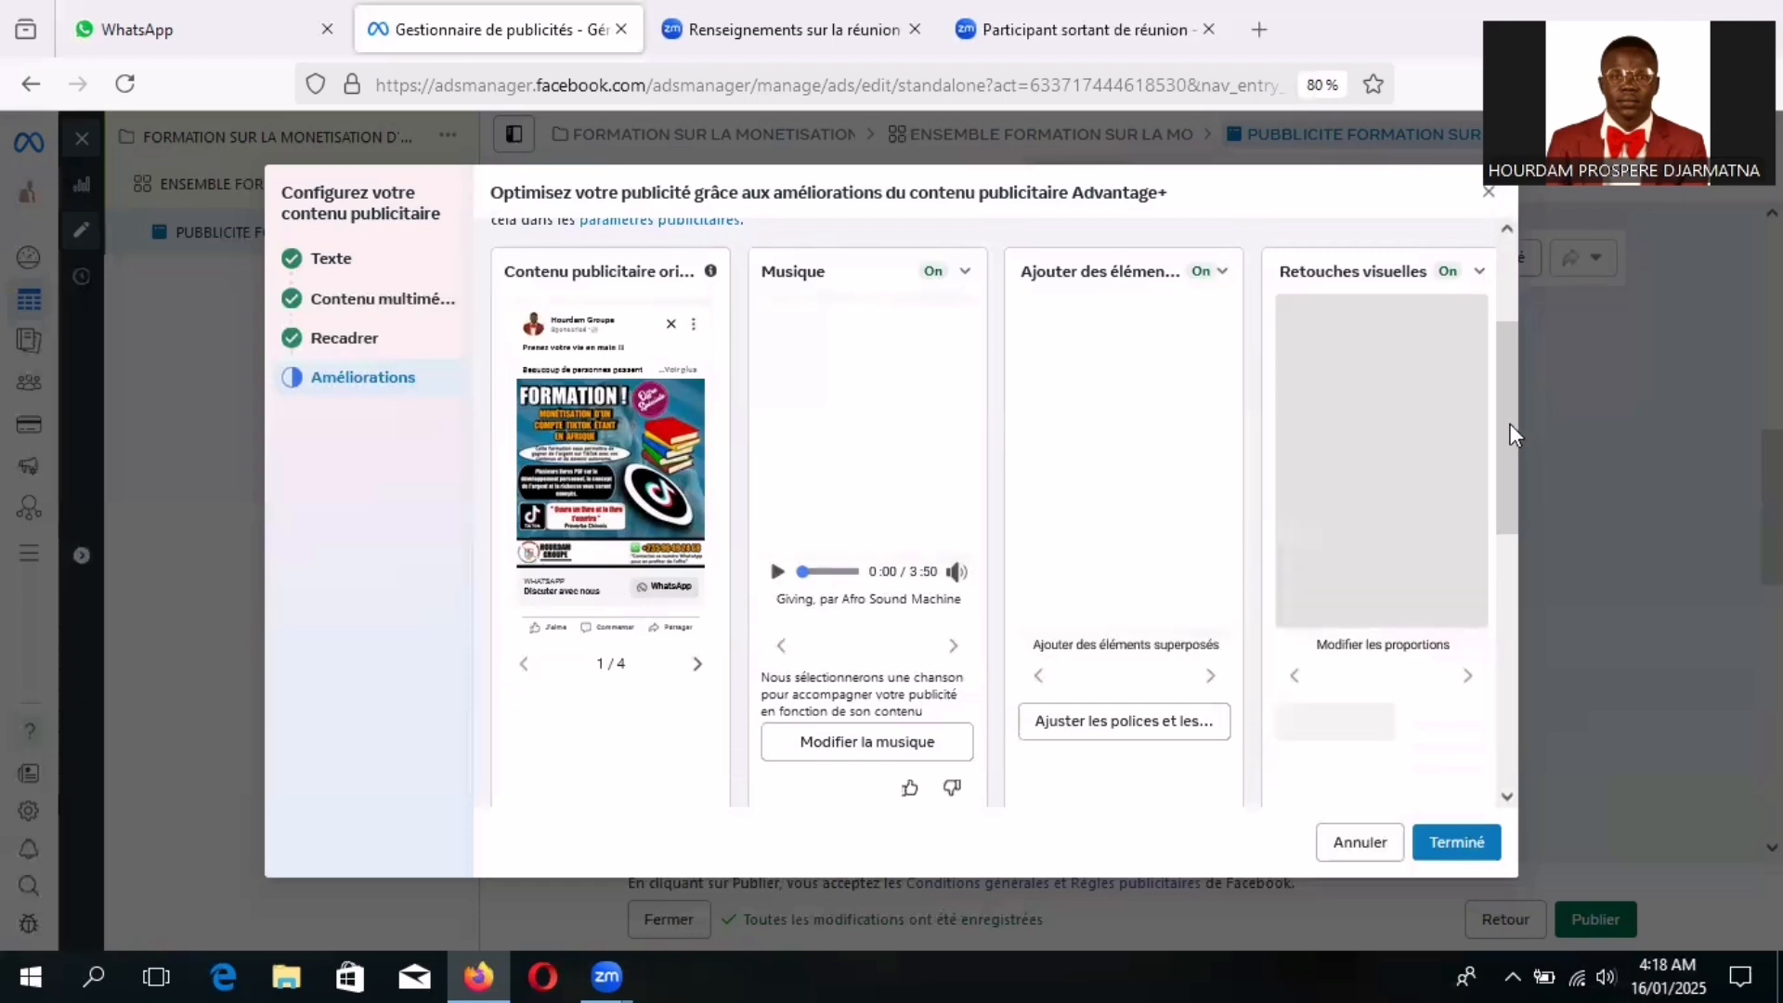
scroll(1523, 478, down, 5)
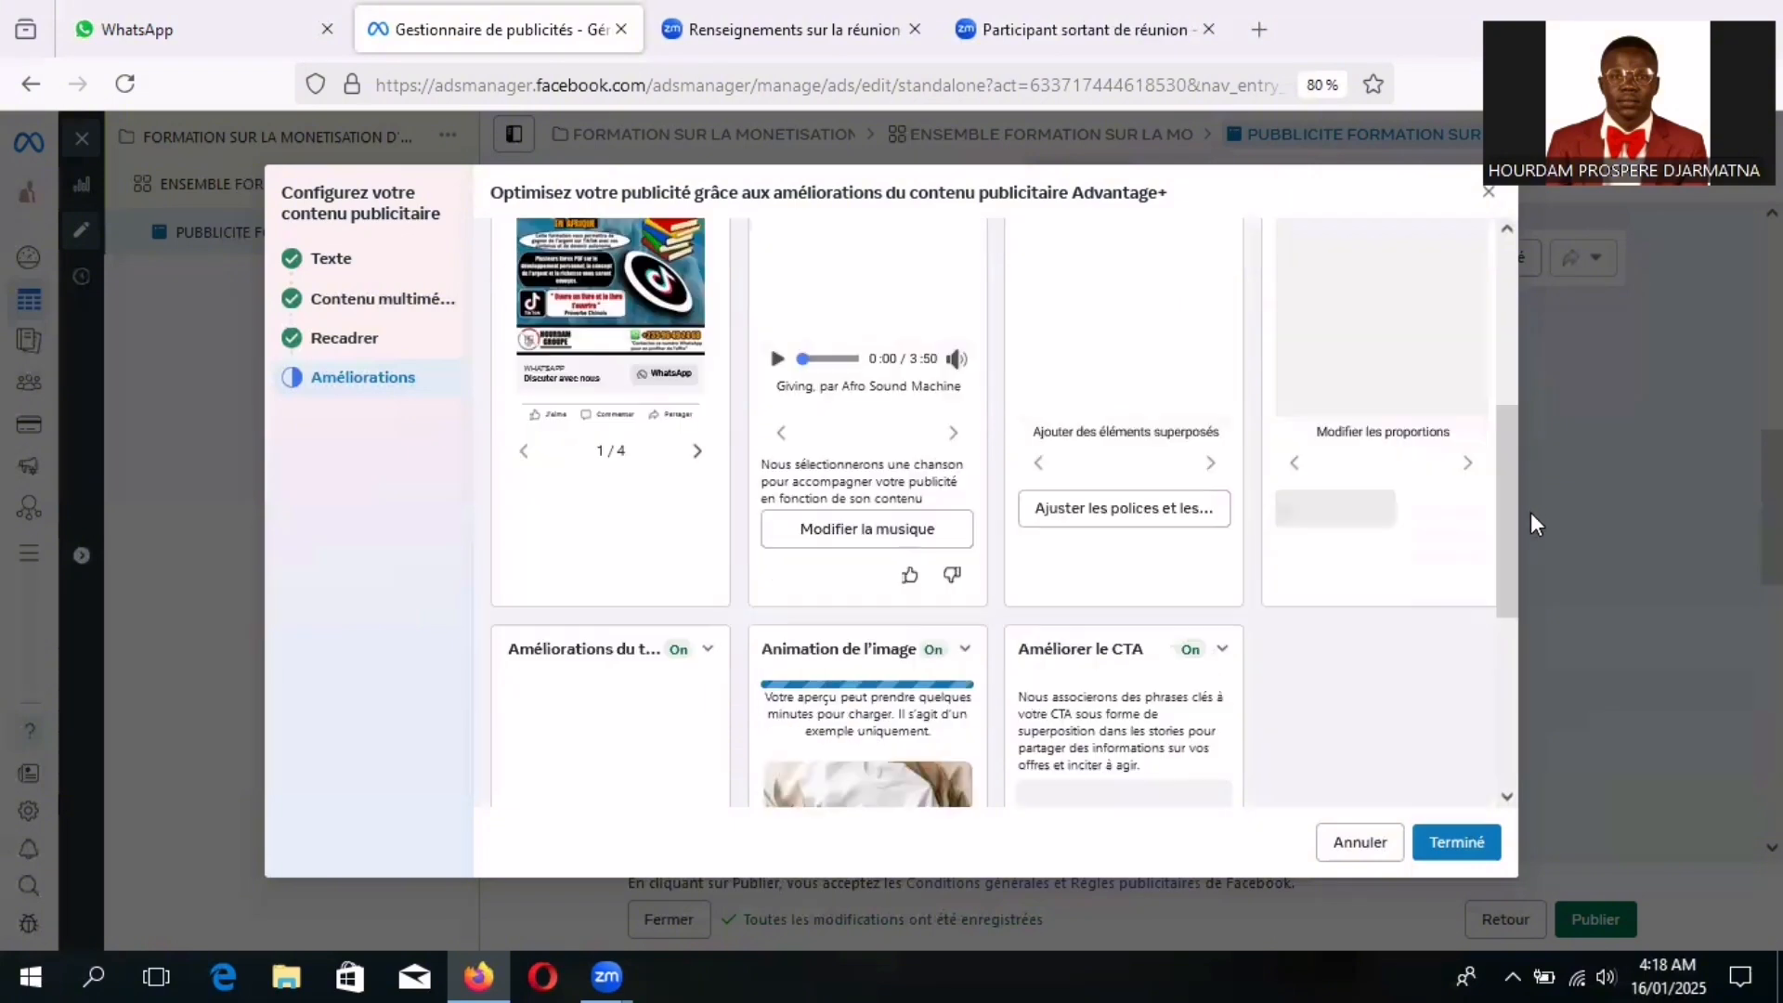
scroll(1541, 633, down, 2)
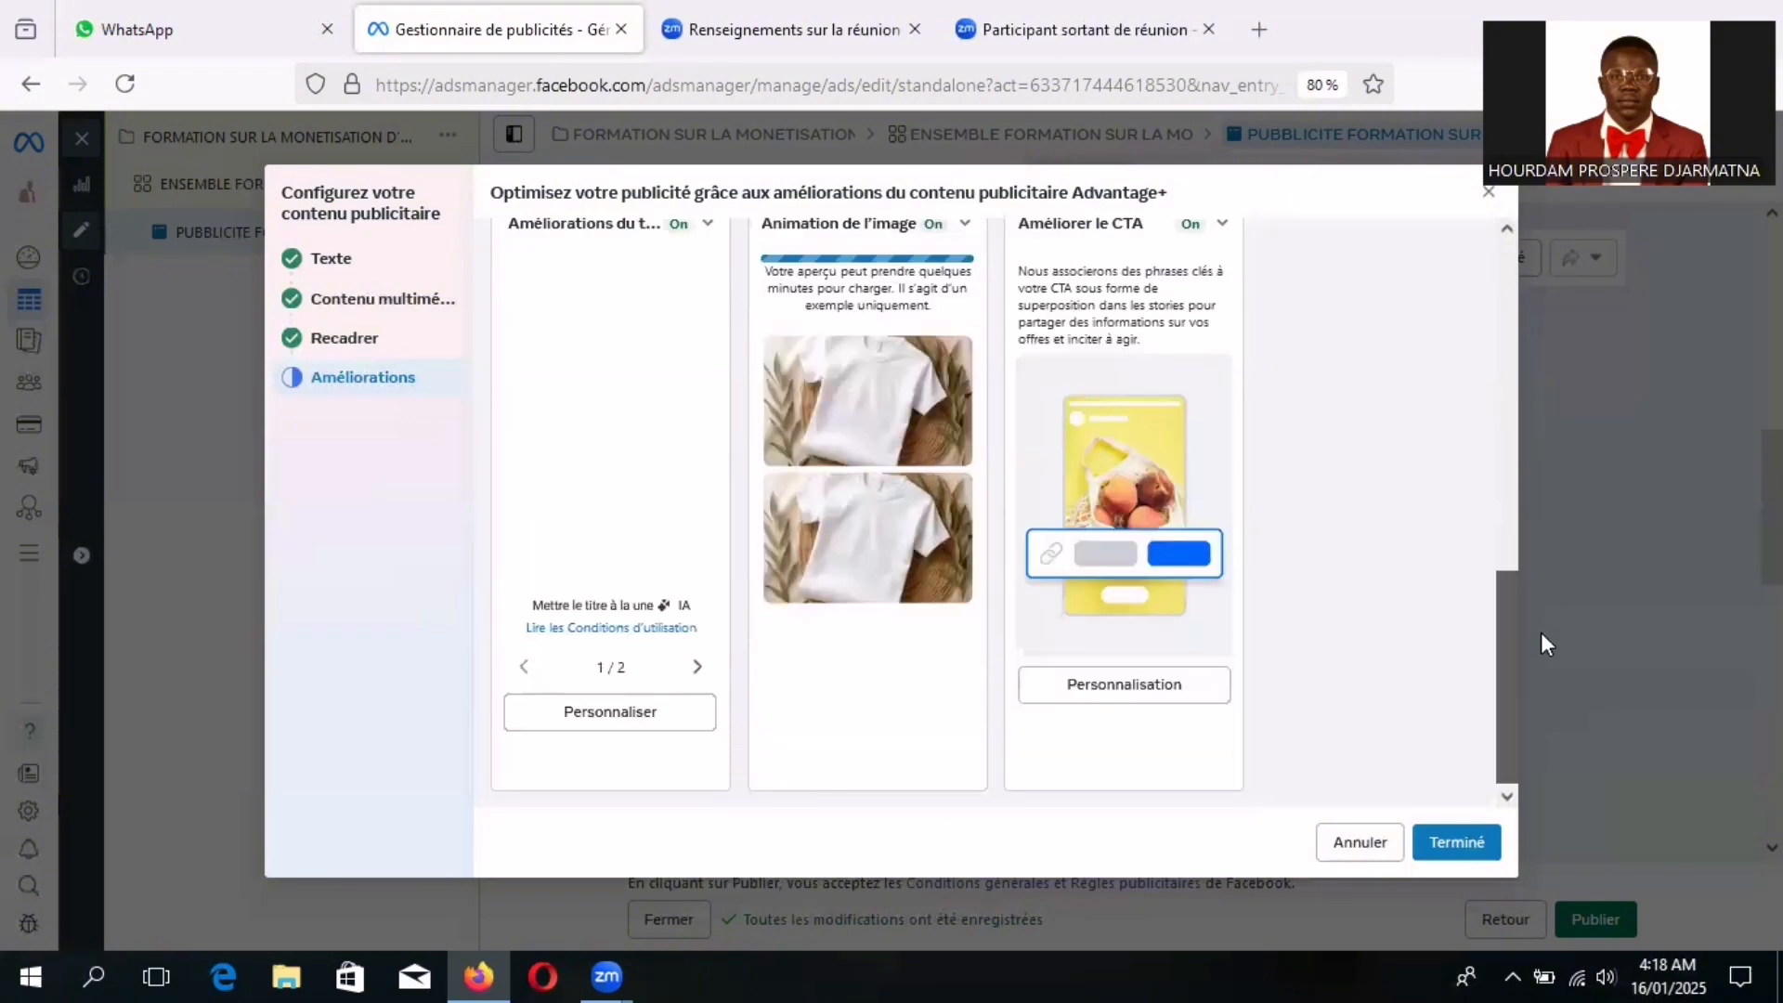
- Complete the ad content setup with all Advantage+ enhancements enabled
scroll(1540, 482, up, 3)
scroll(1534, 437, up, 2)
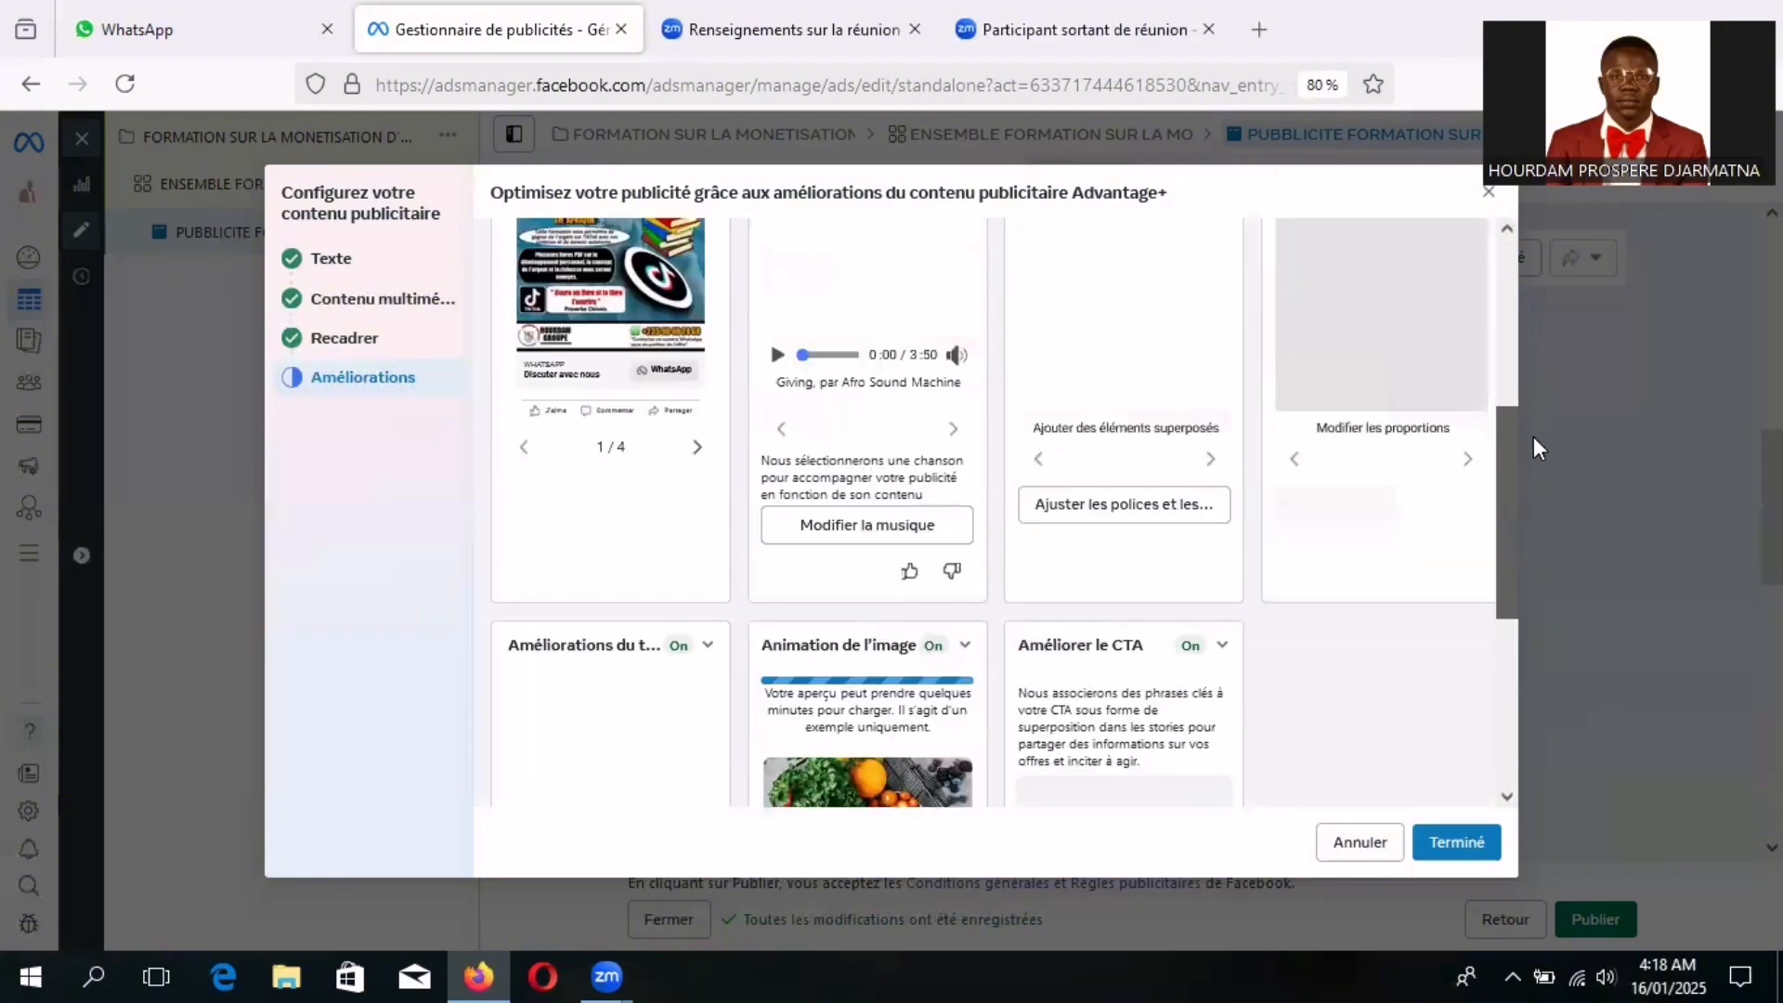
scroll(1519, 384, up, 3)
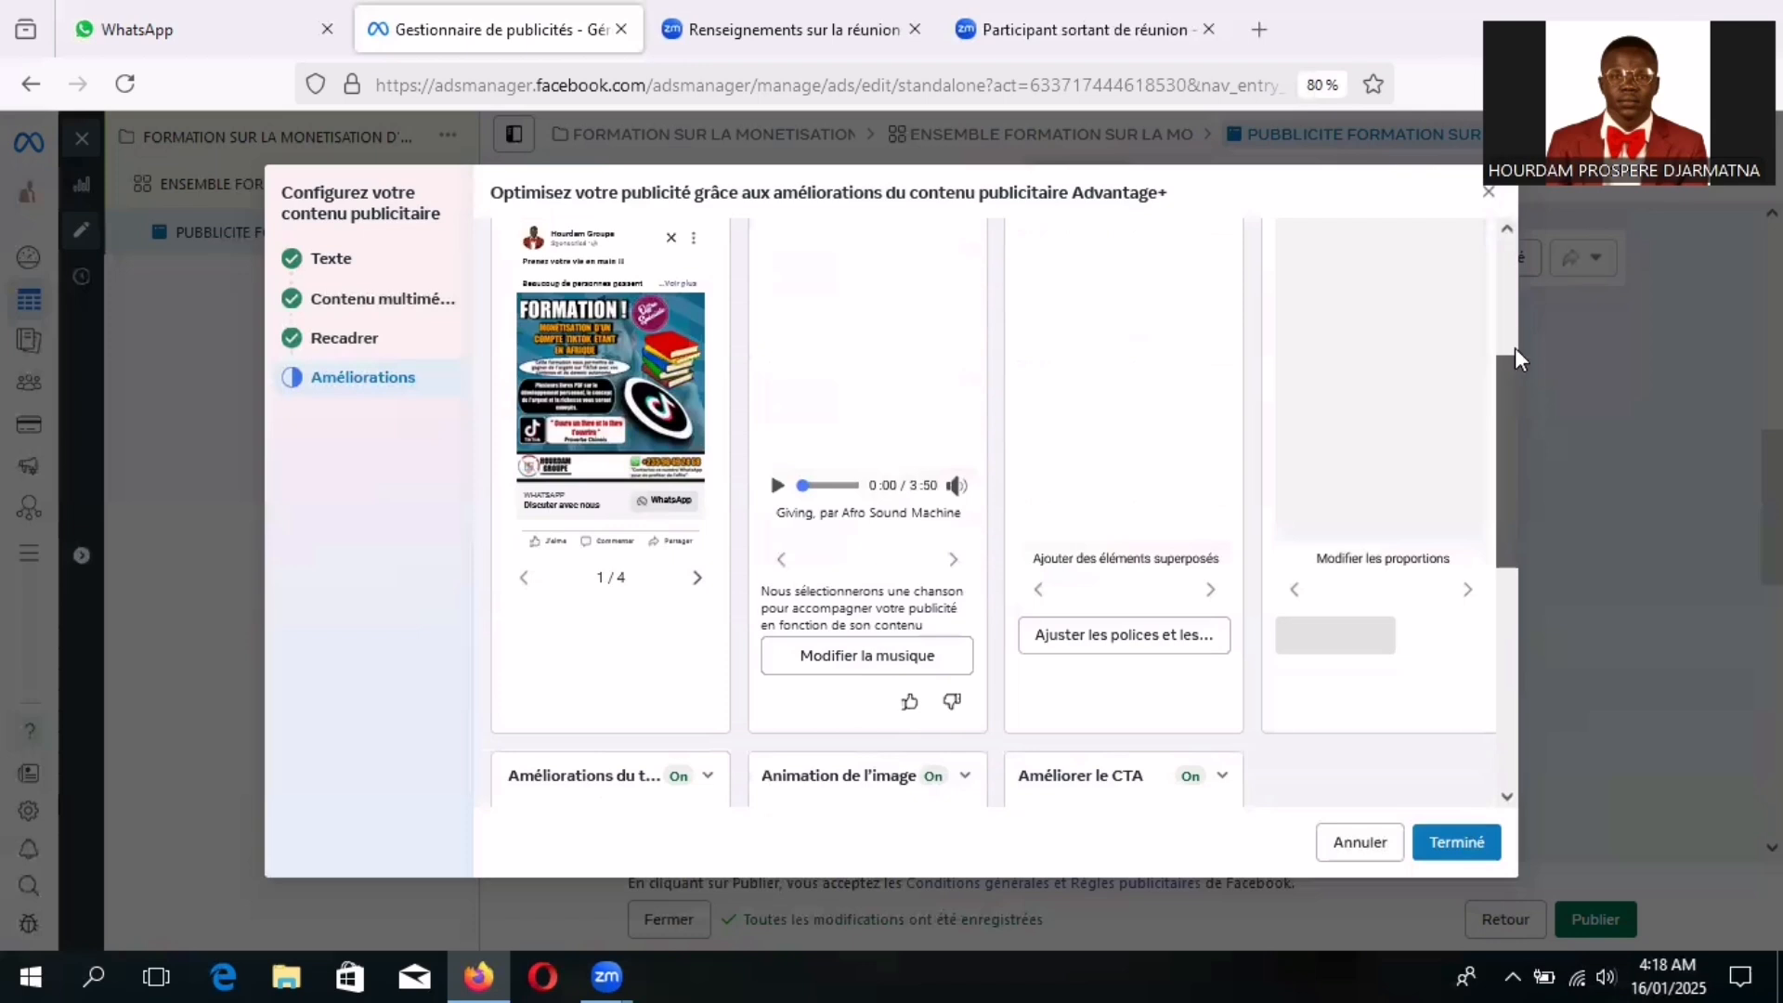
scroll(1502, 618, up, 1)
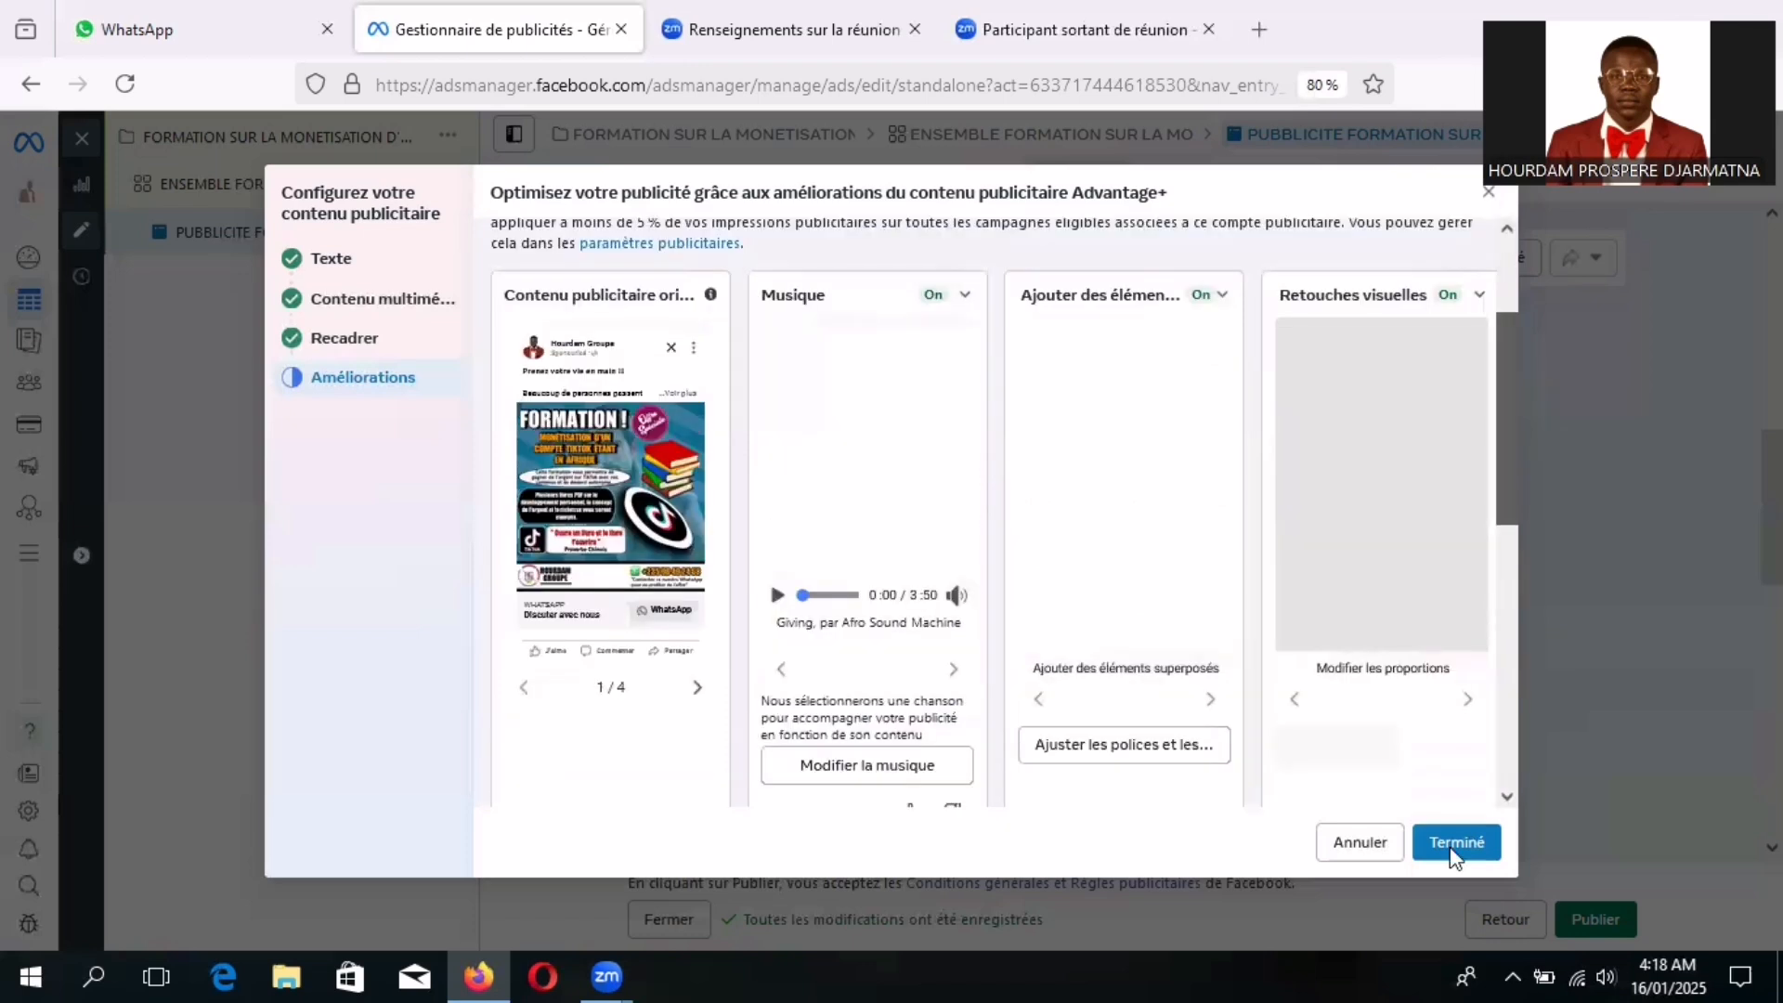
scroll(1454, 856, up, 1)
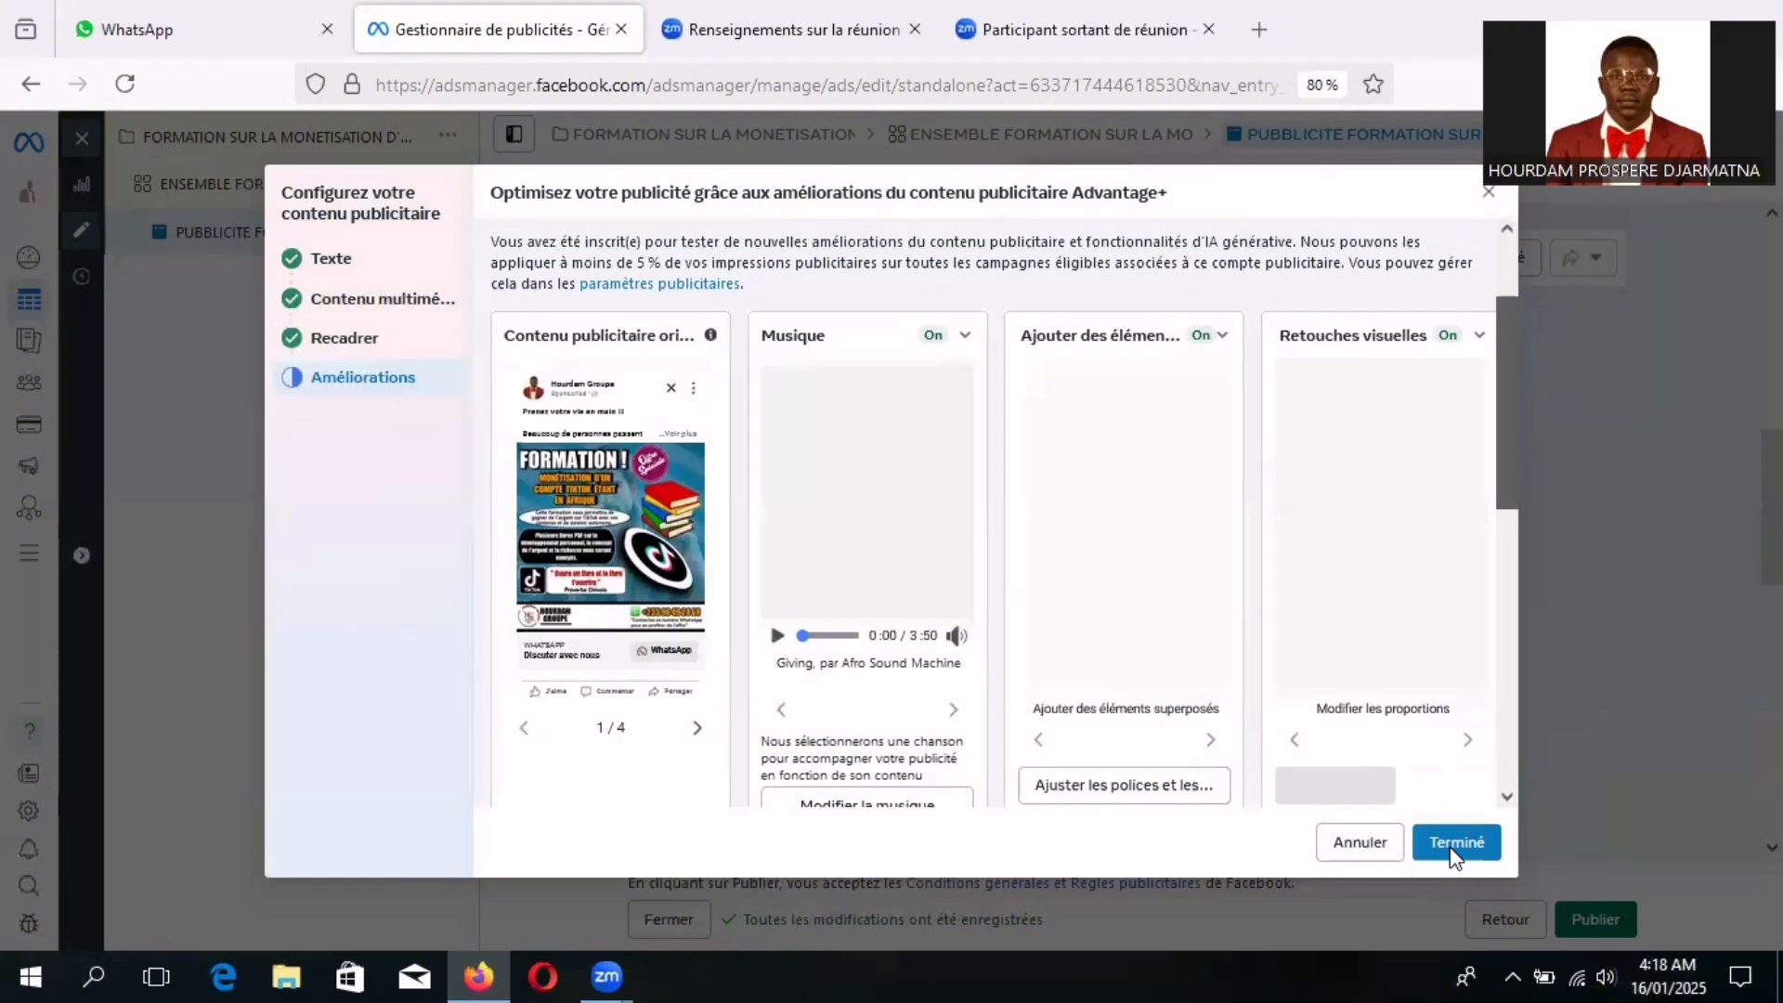
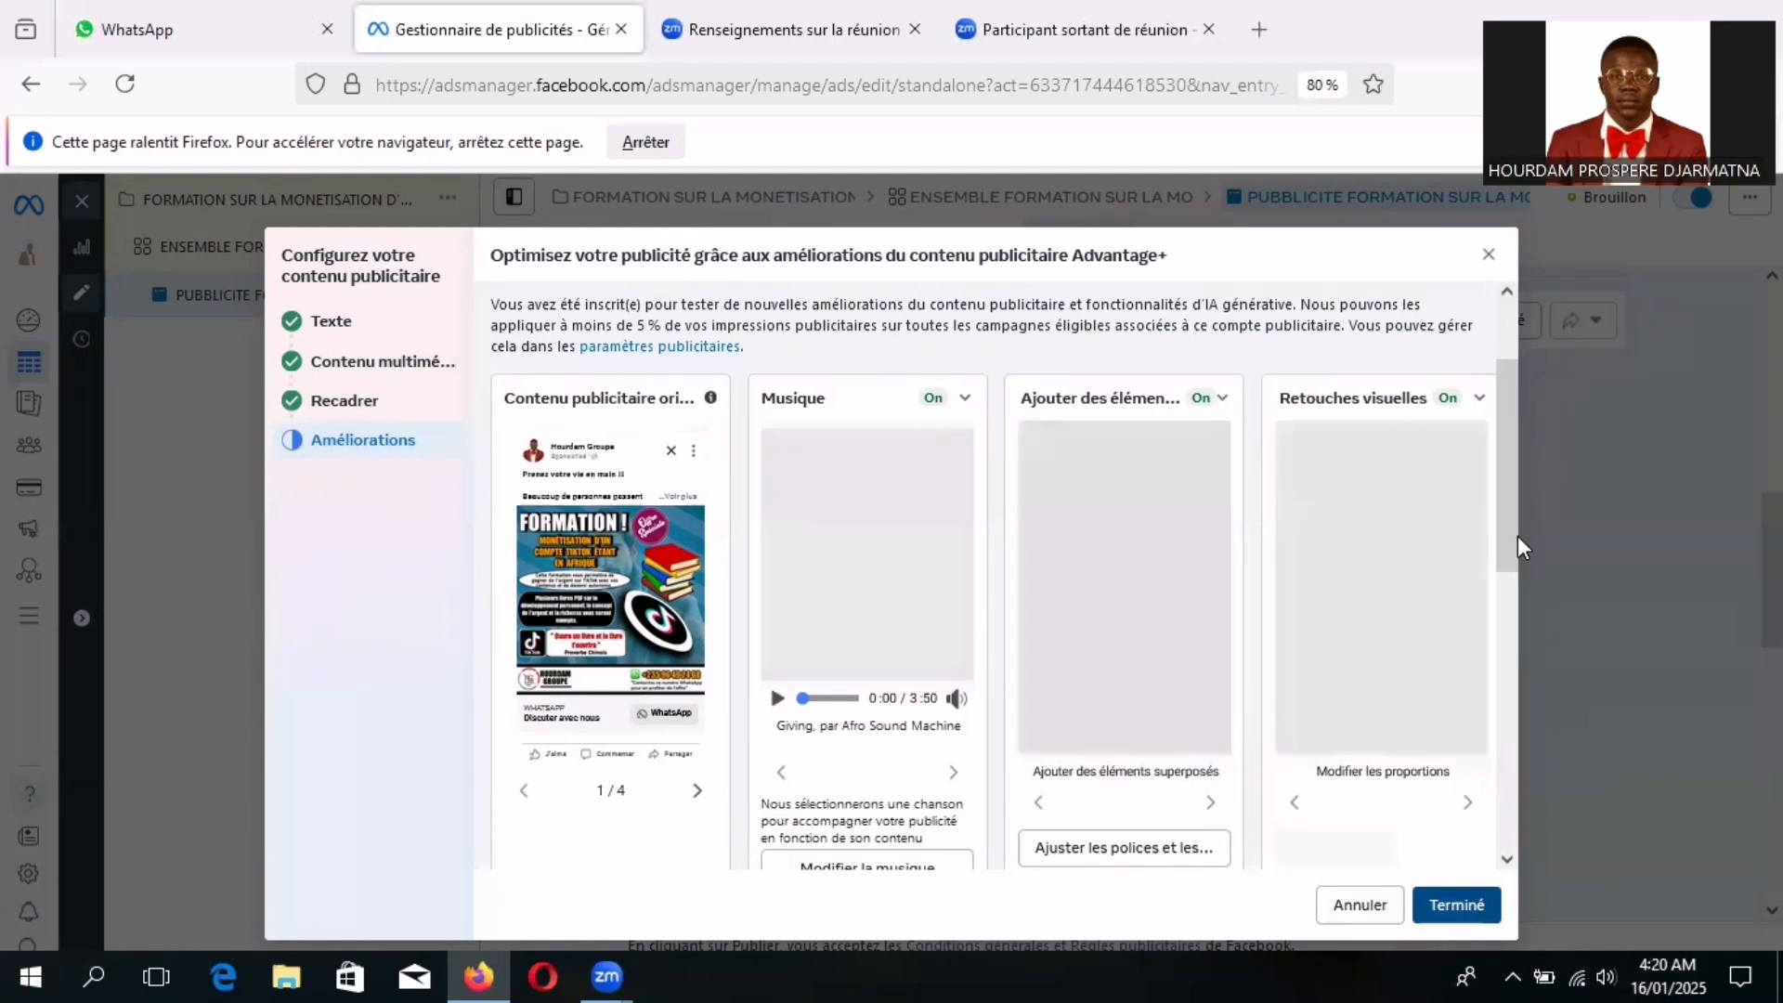
drag(1517, 536, 1506, 860)
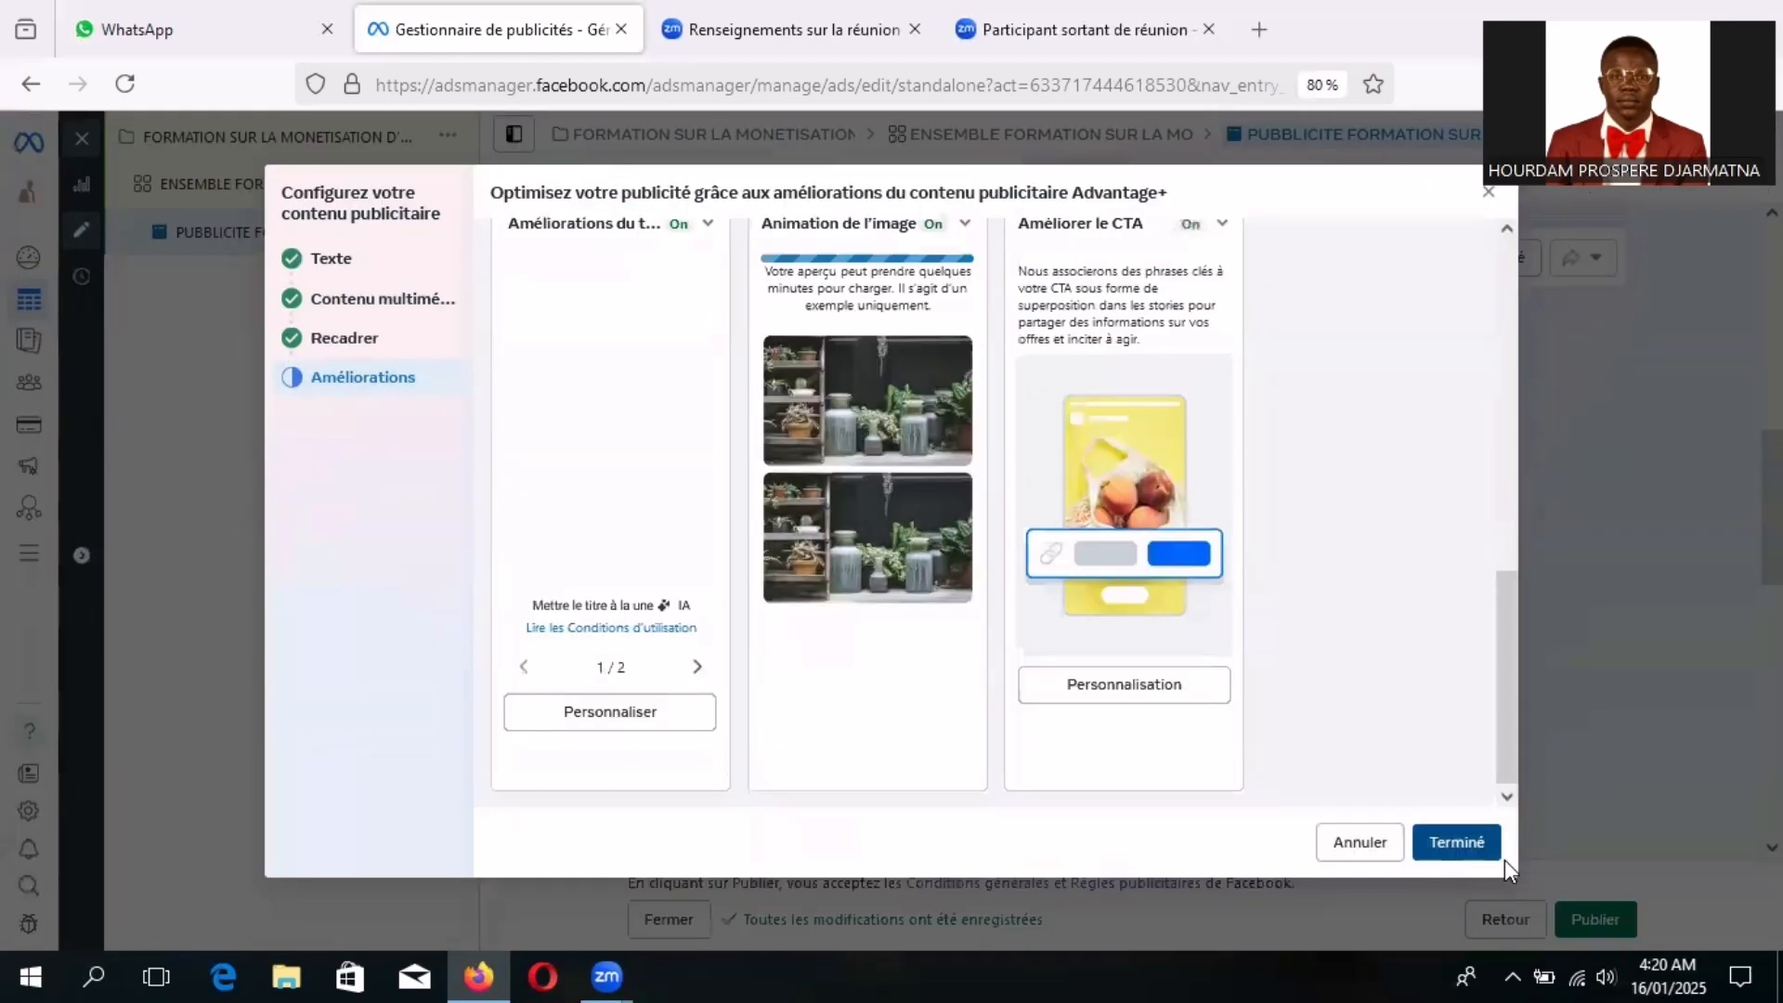
click(1470, 848)
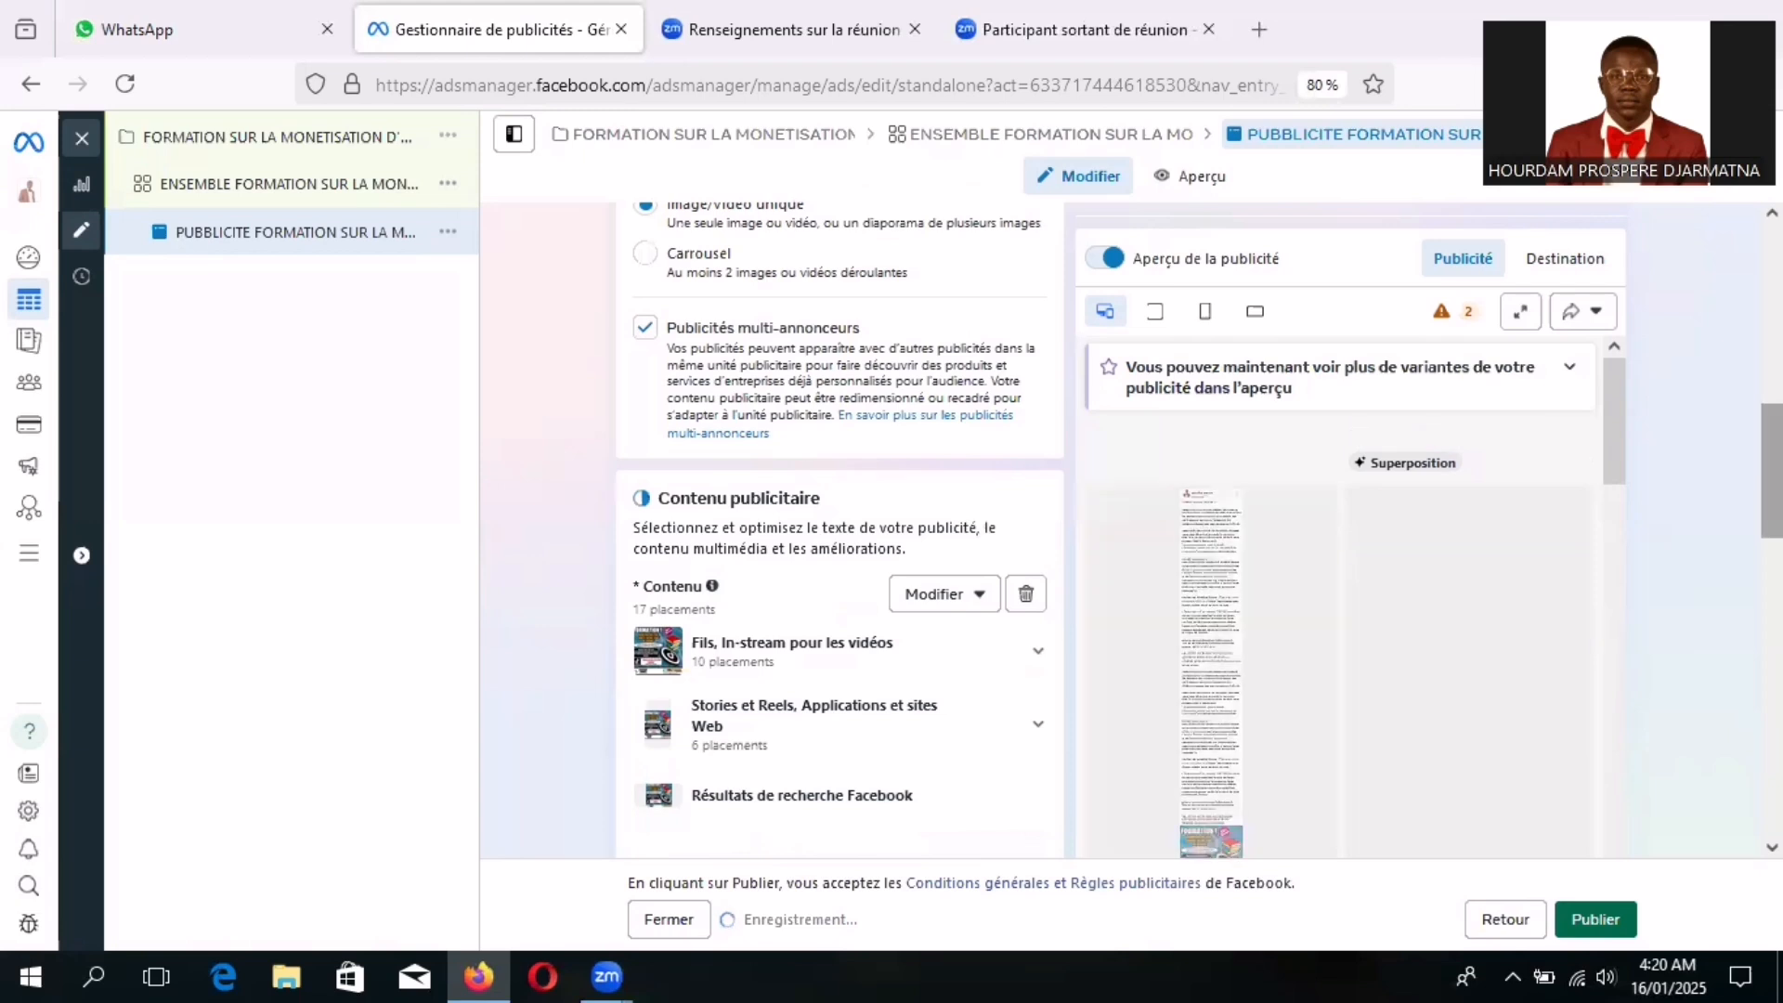
- Review the ad's content placements and settings, and examine its Facebook and Instagram placement previews
scroll(841, 530, down, 1)
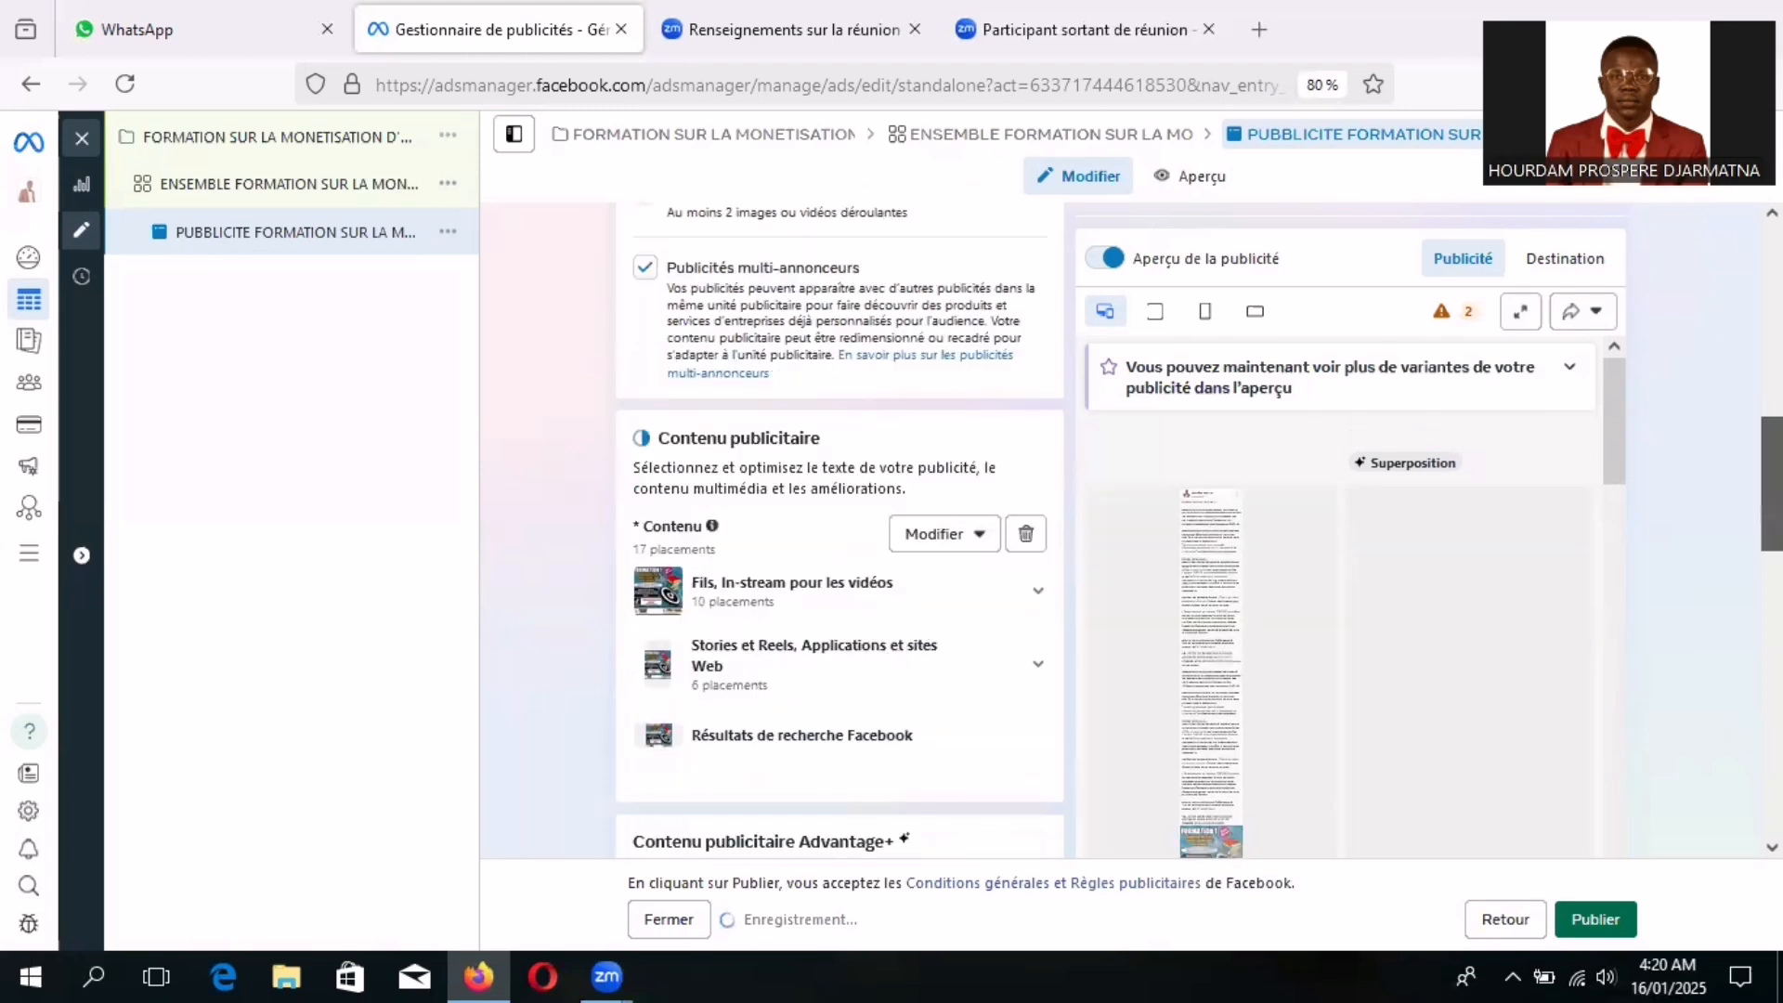
scroll(840, 531, down, 4)
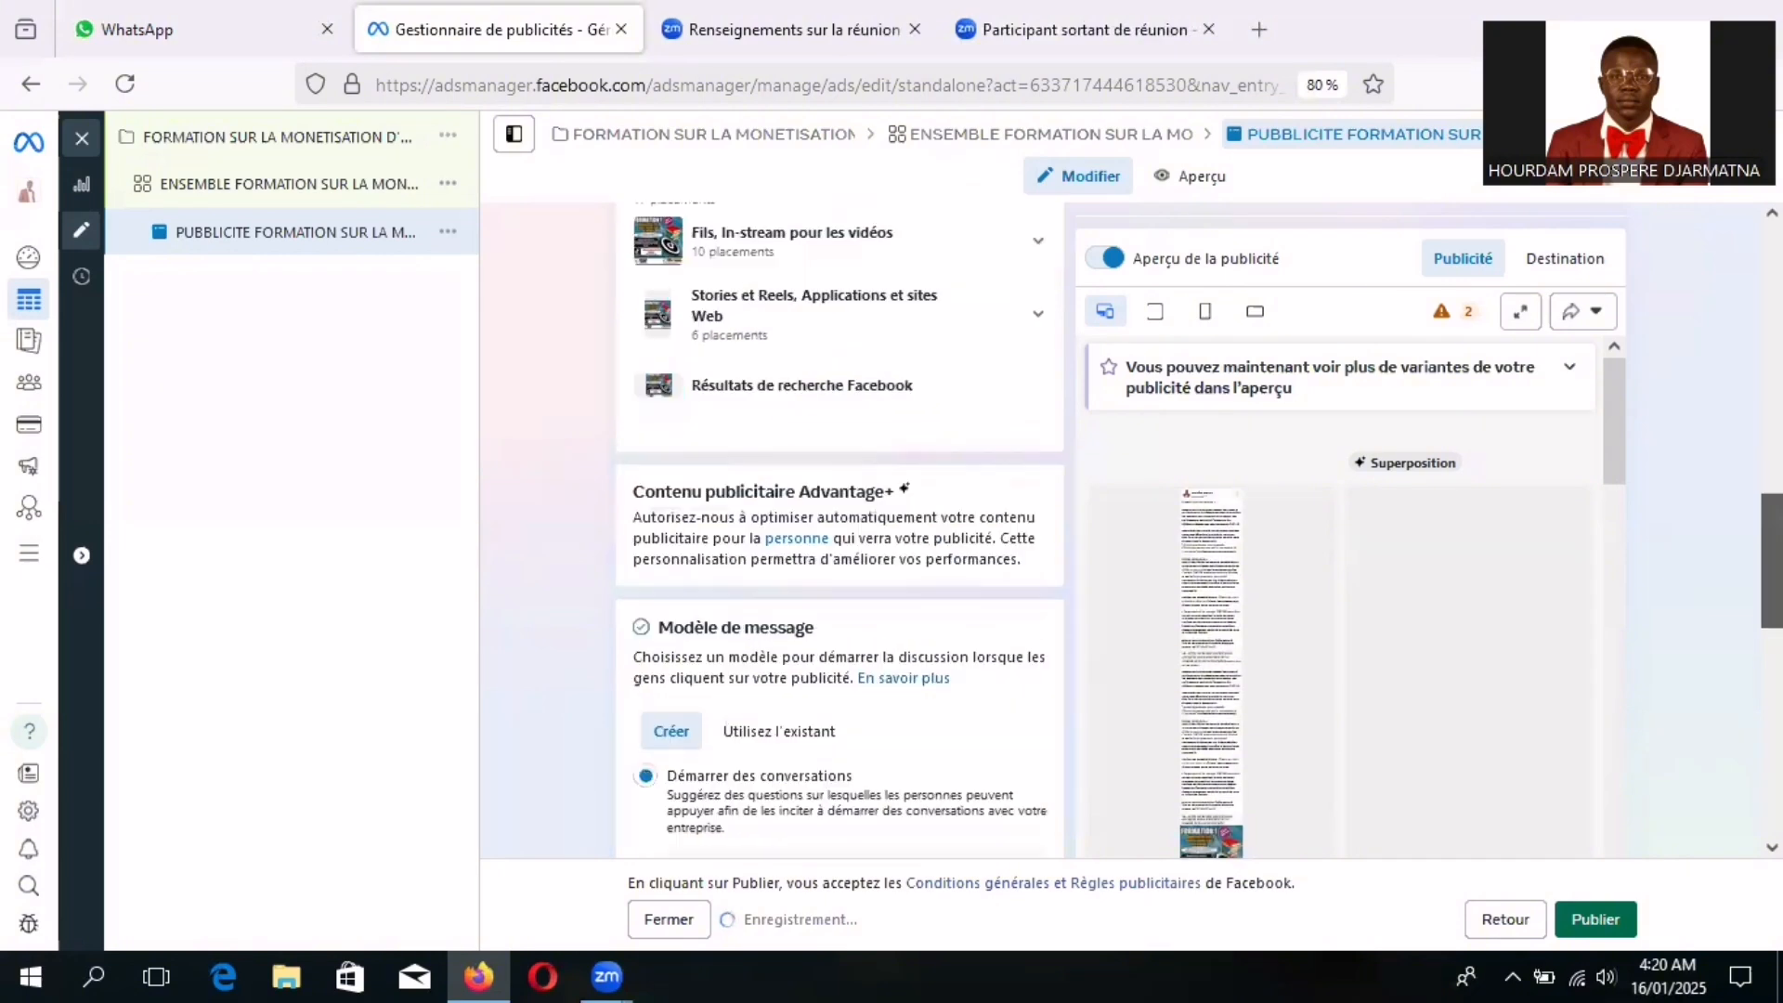
drag(1772, 526, 1614, 402)
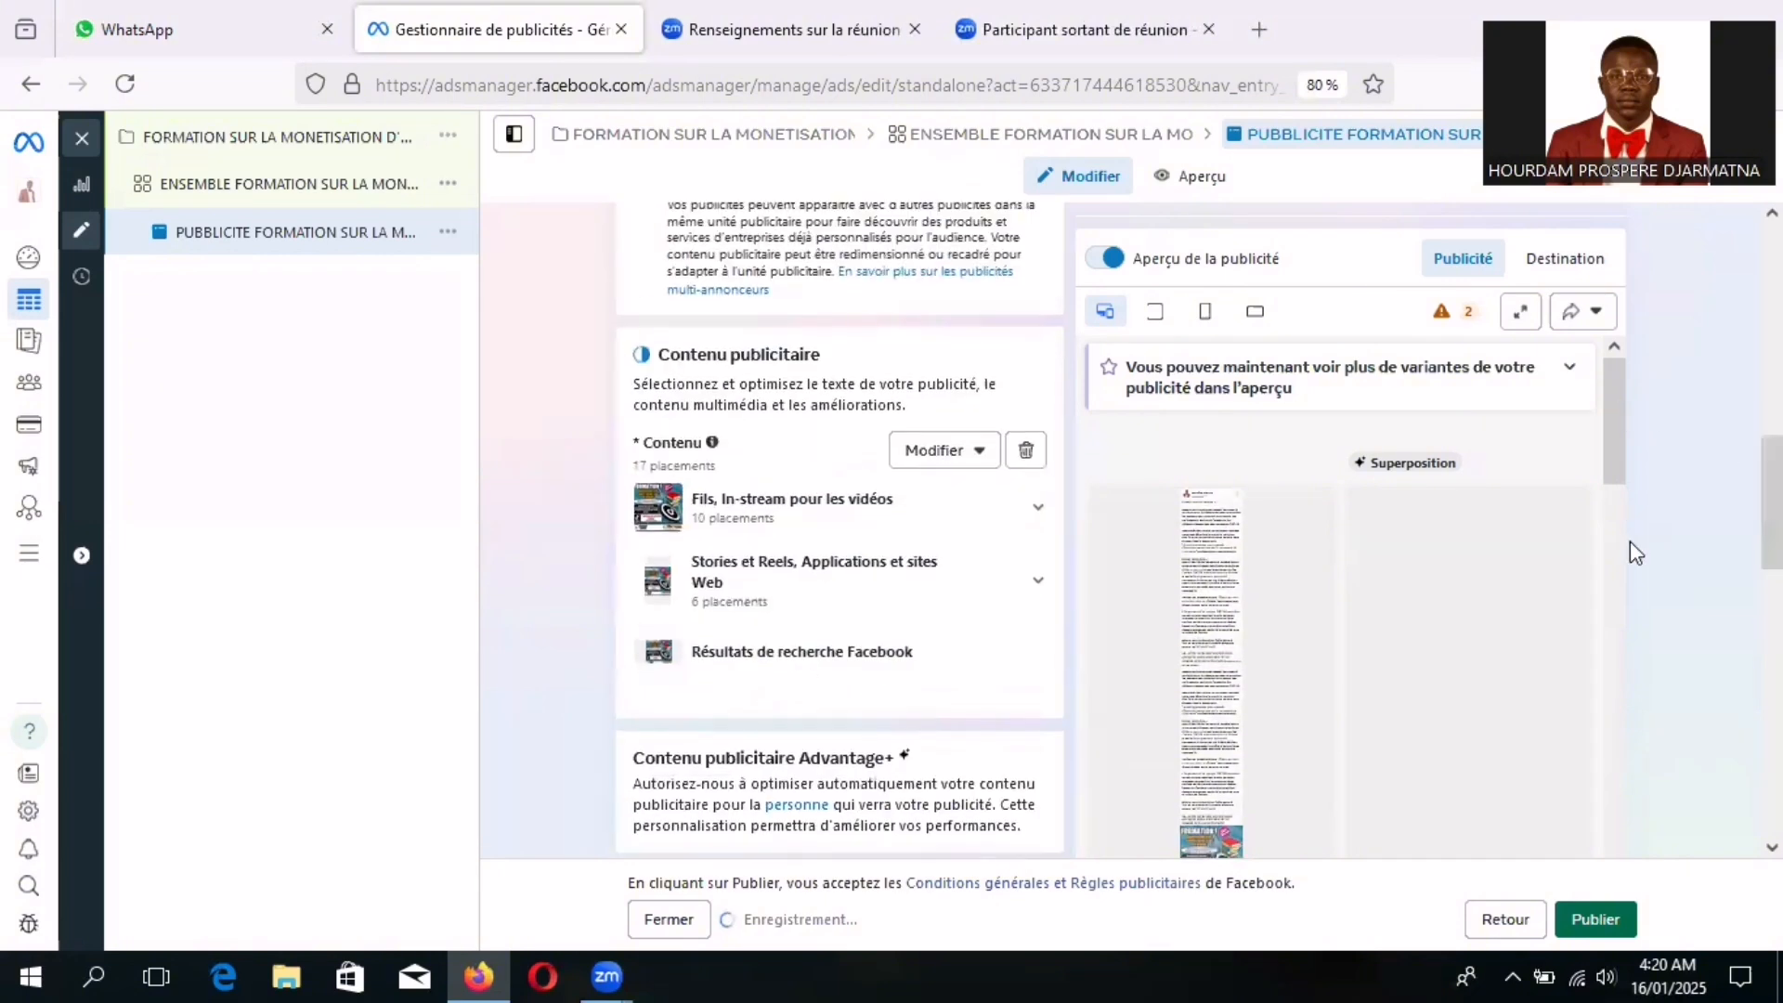
scroll(1609, 452, down, 1)
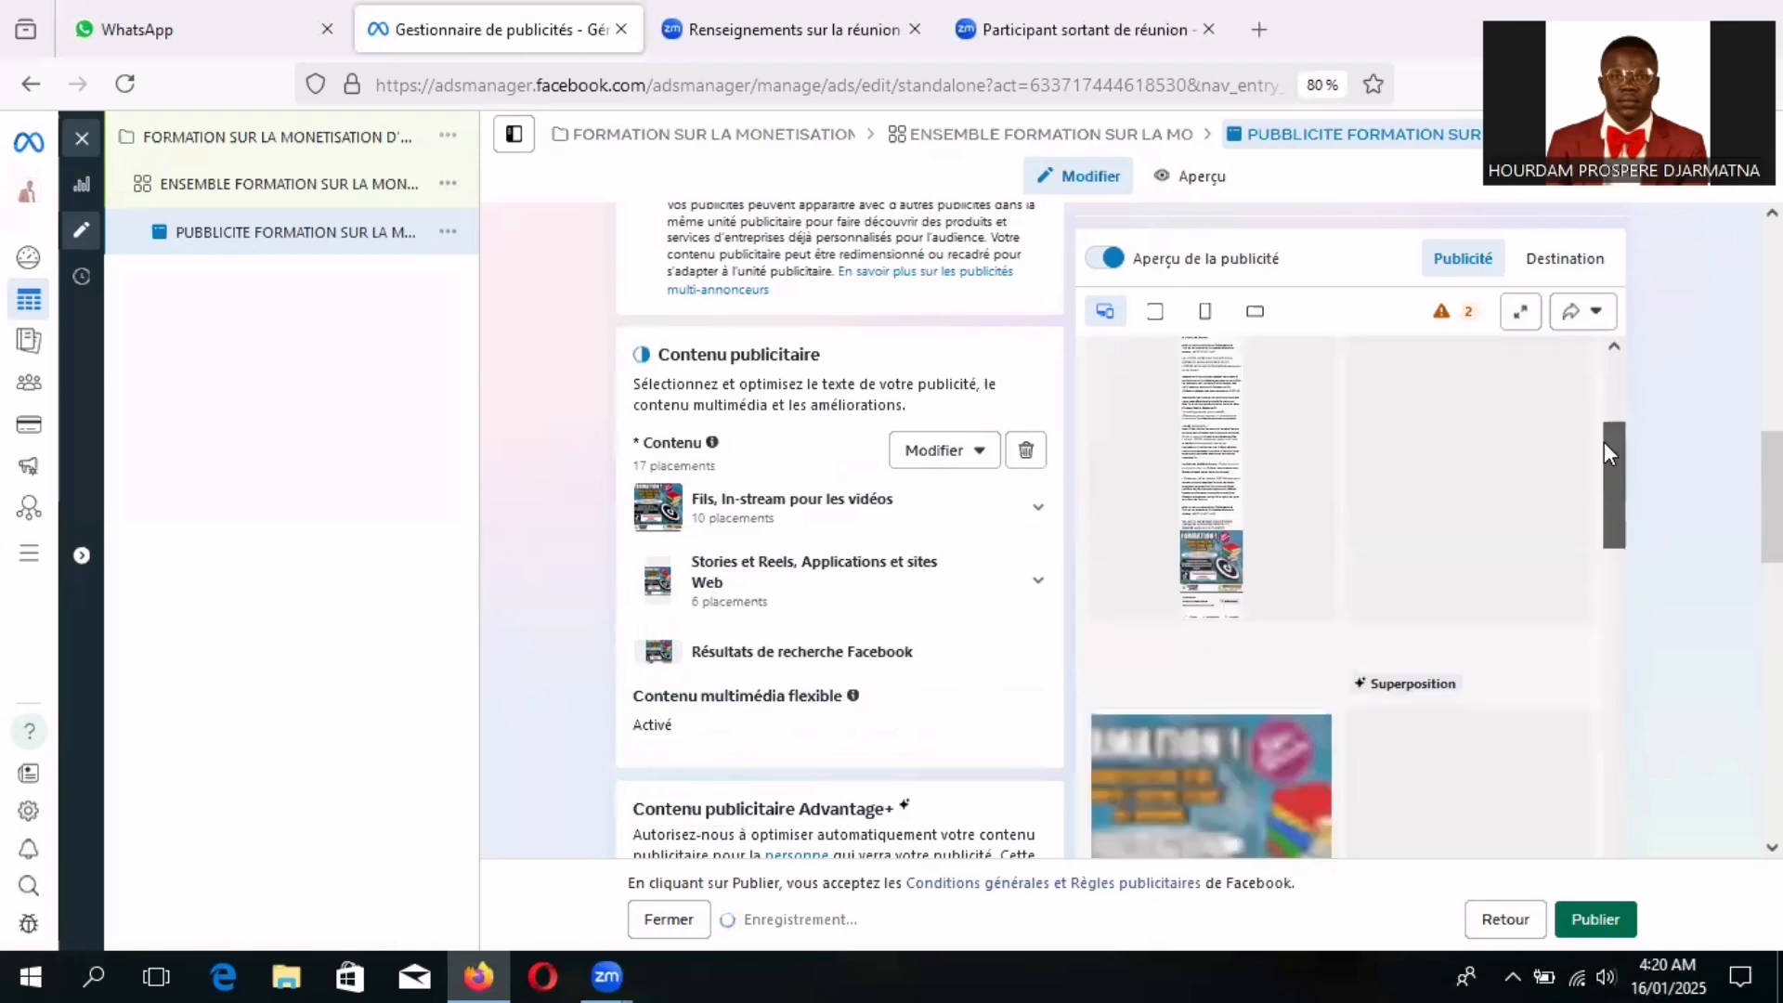
scroll(1602, 454, down, 3)
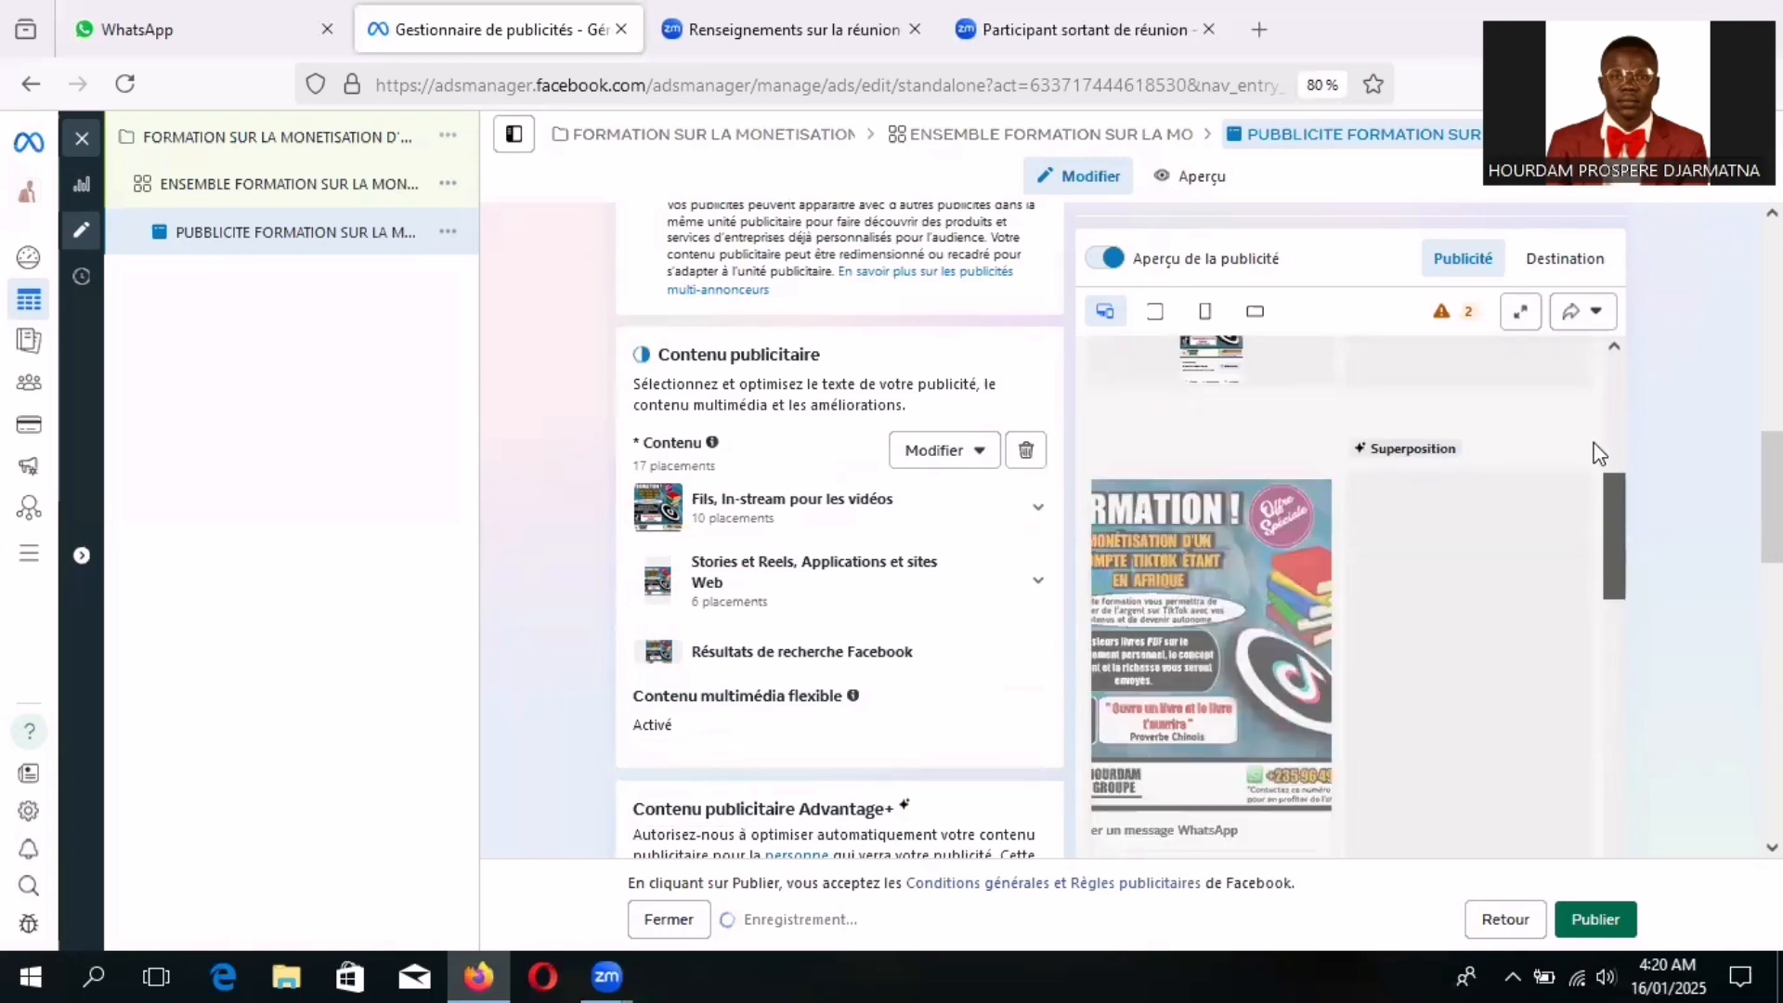
scroll(1592, 427, up, 3)
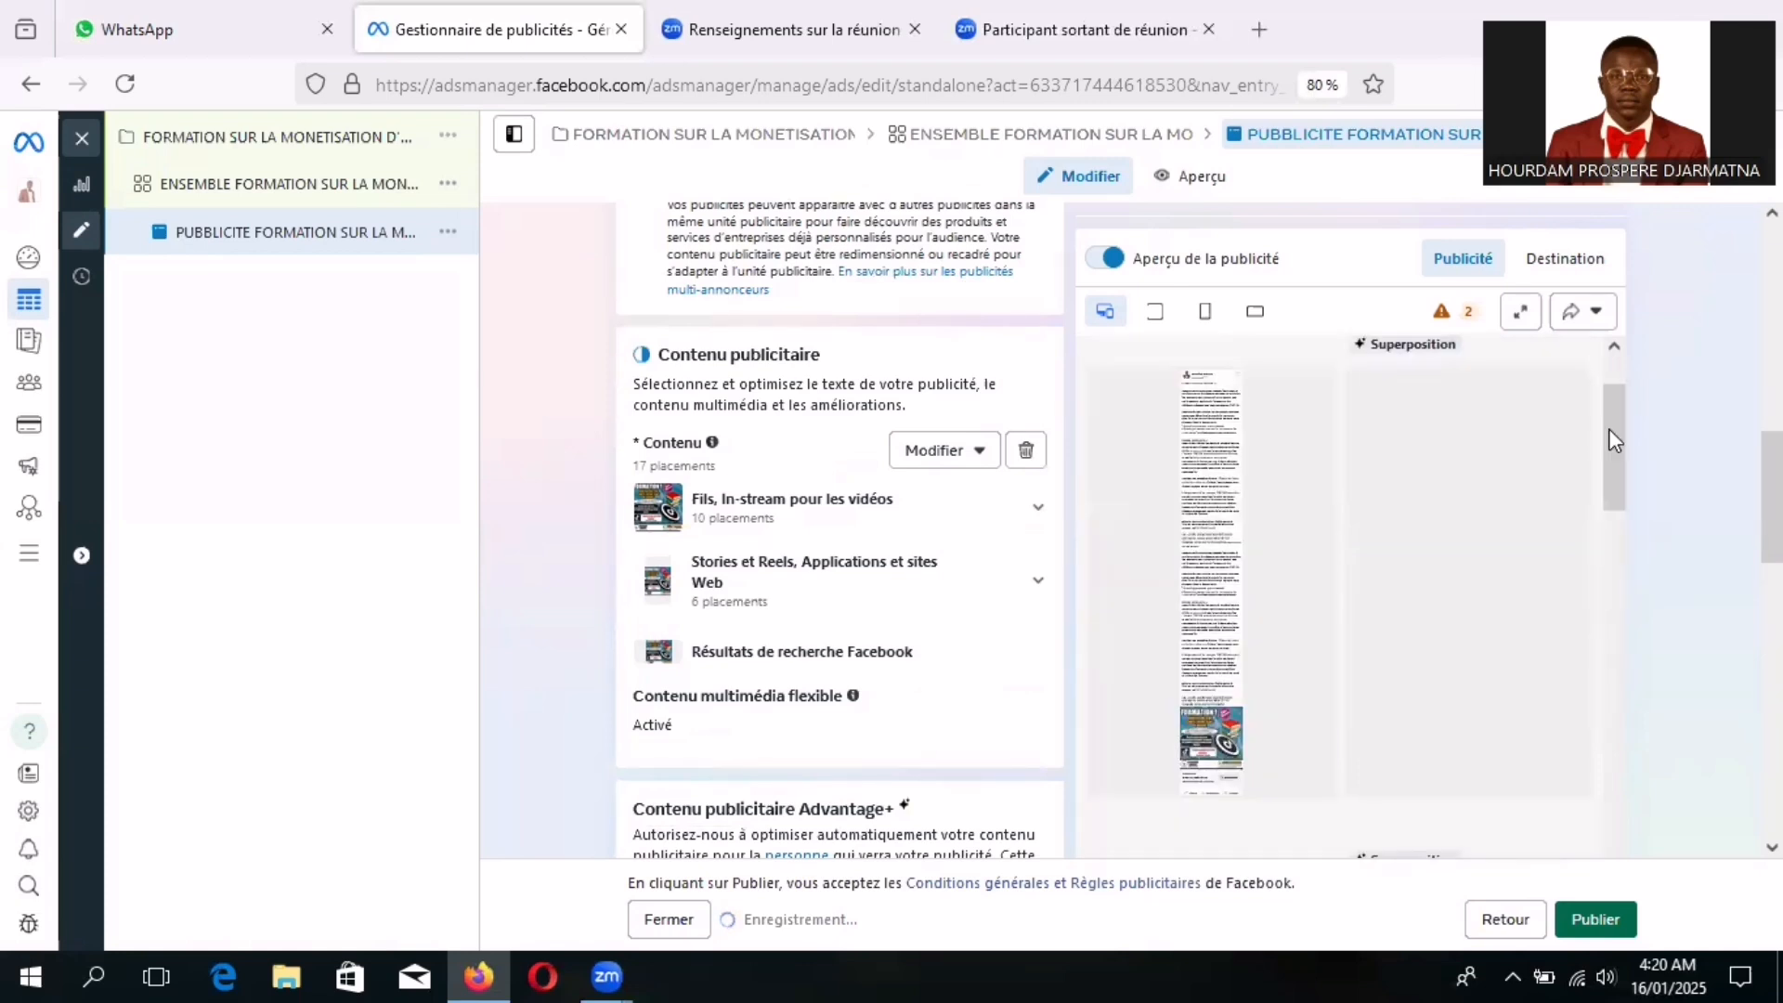
scroll(1606, 418, up, 1)
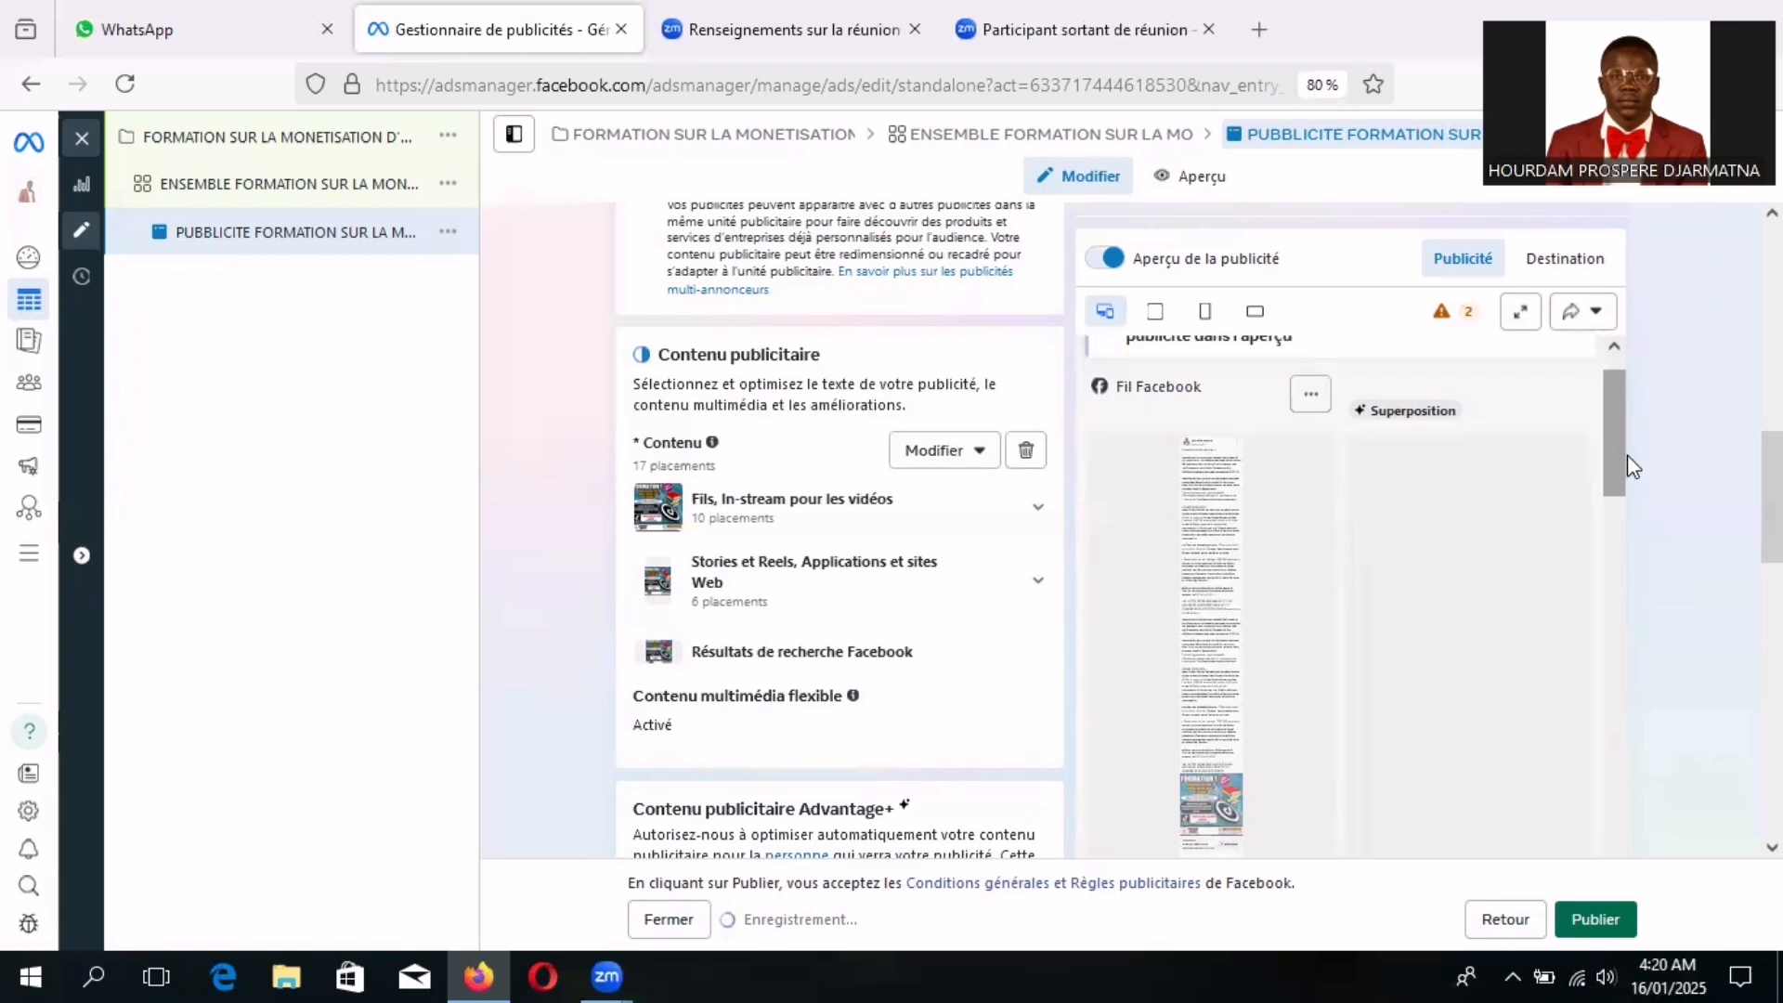
scroll(1628, 456, down, 3)
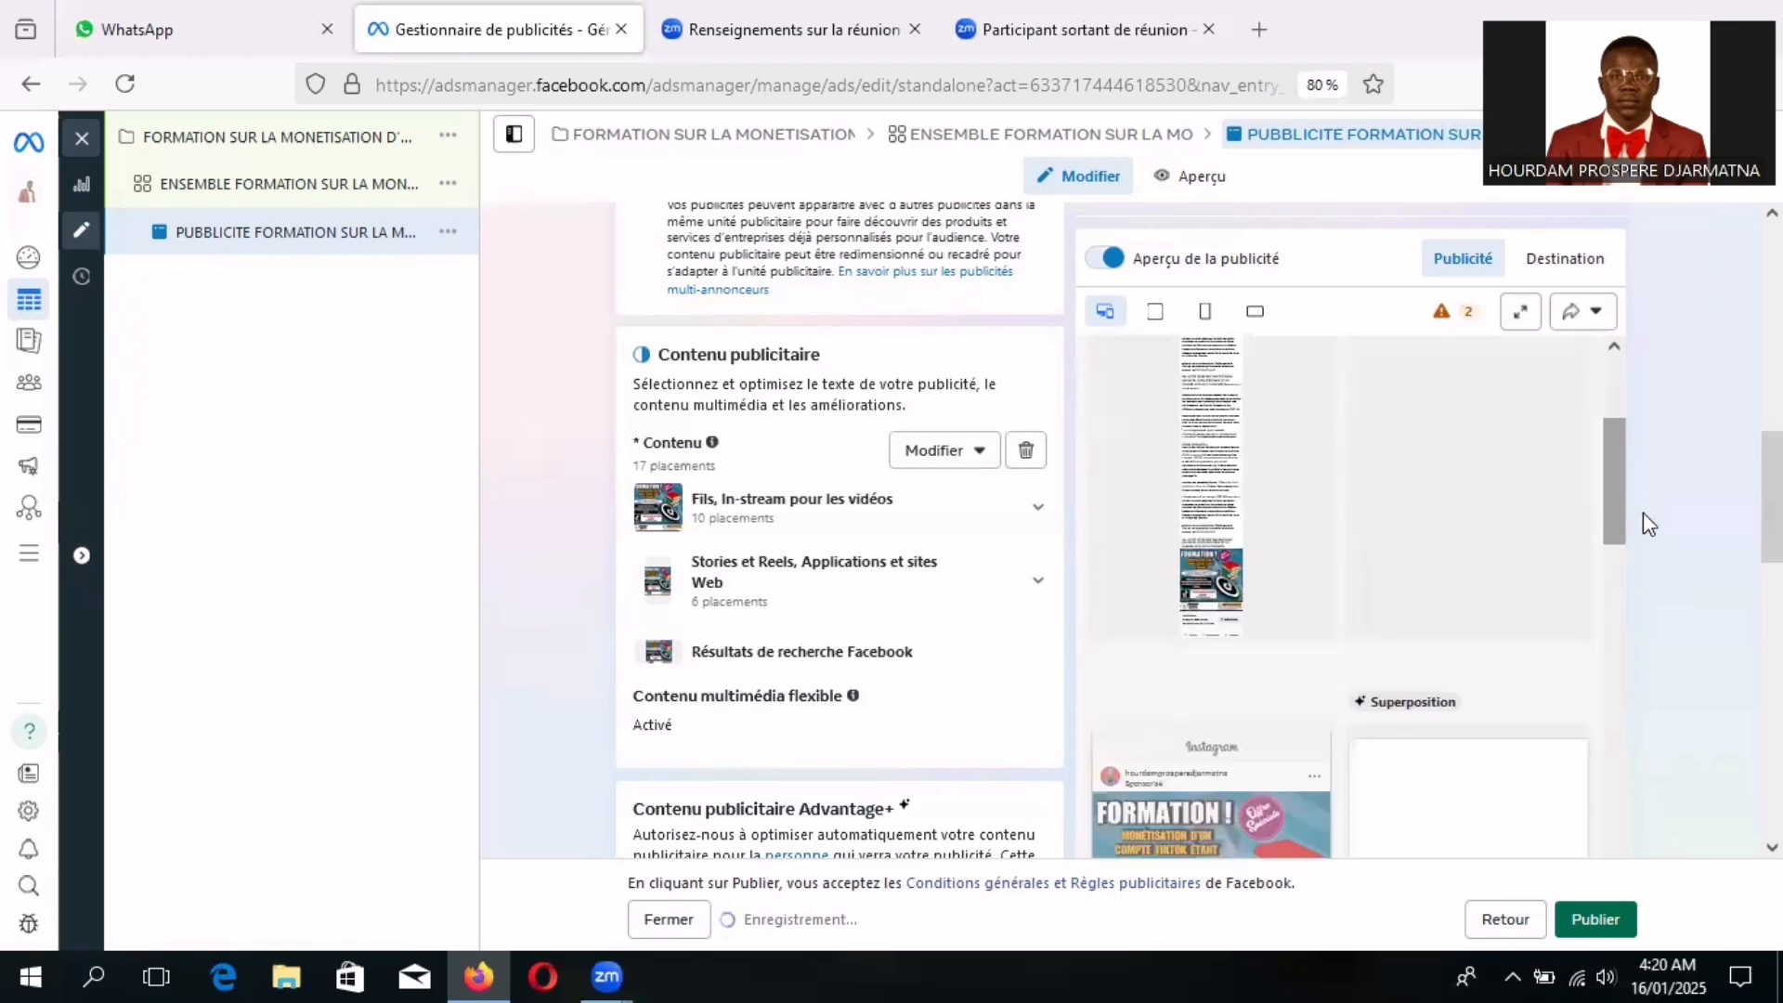
scroll(1643, 519, down, 3)
scroll(1645, 544, down, 1)
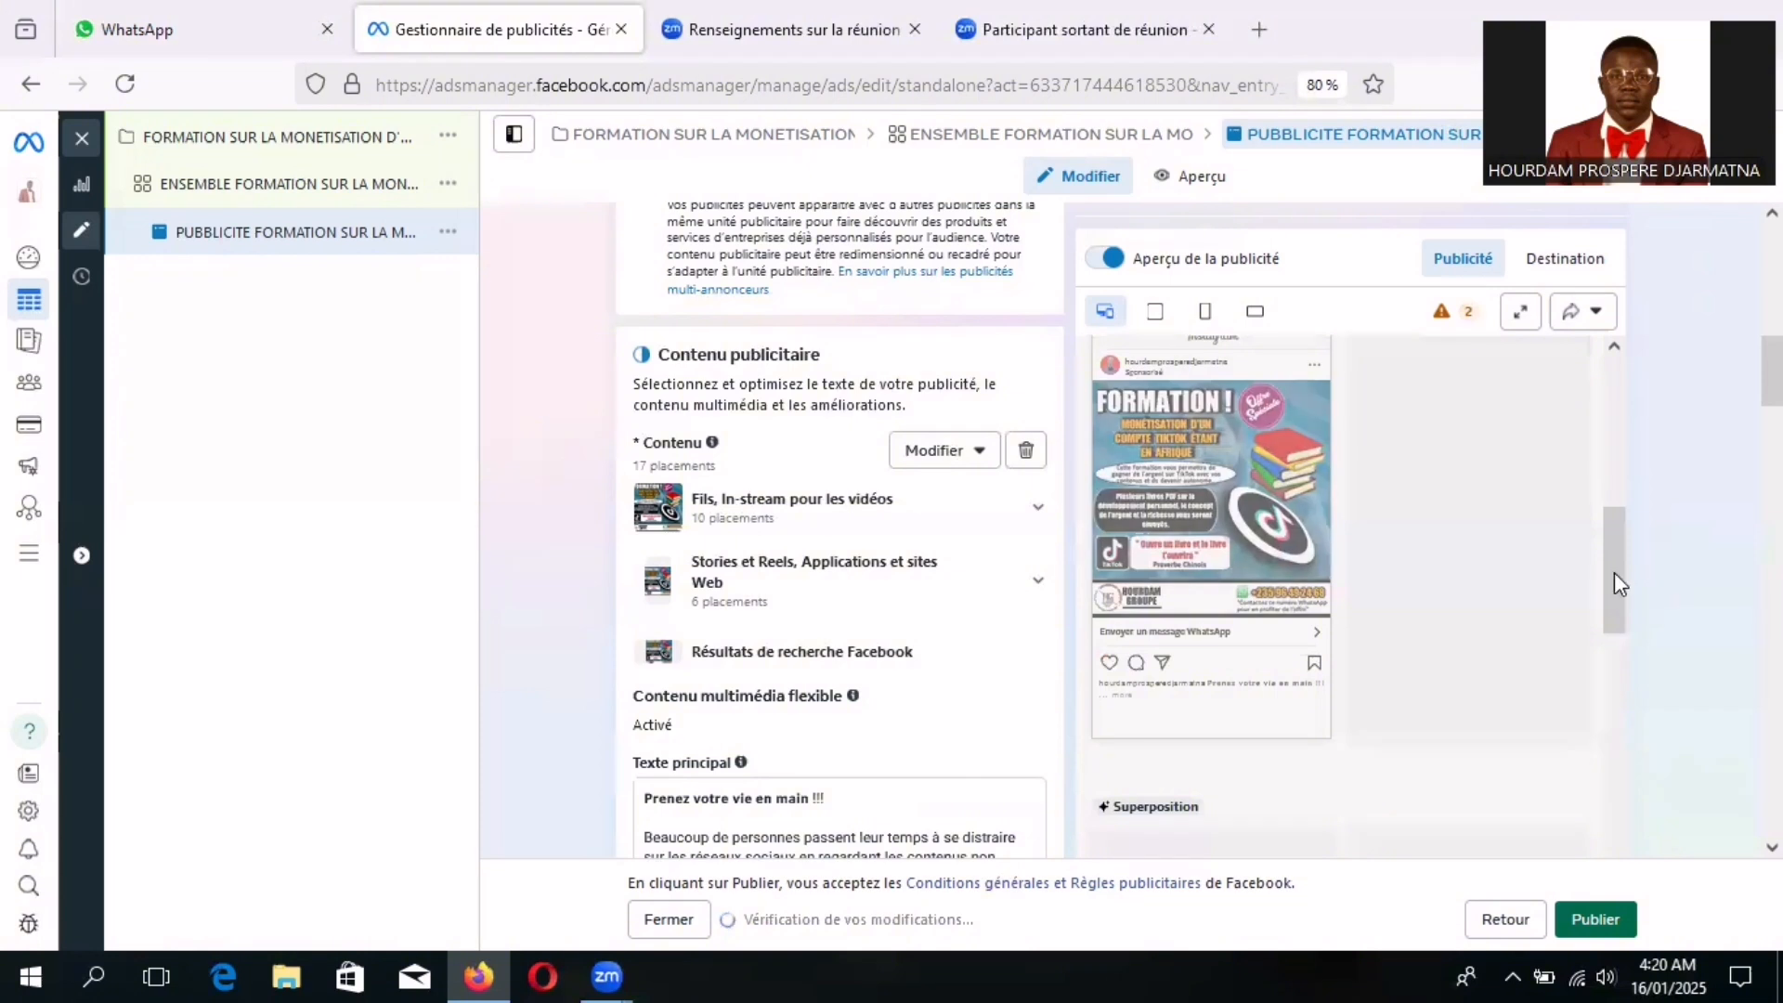
drag(1609, 568, 1607, 653)
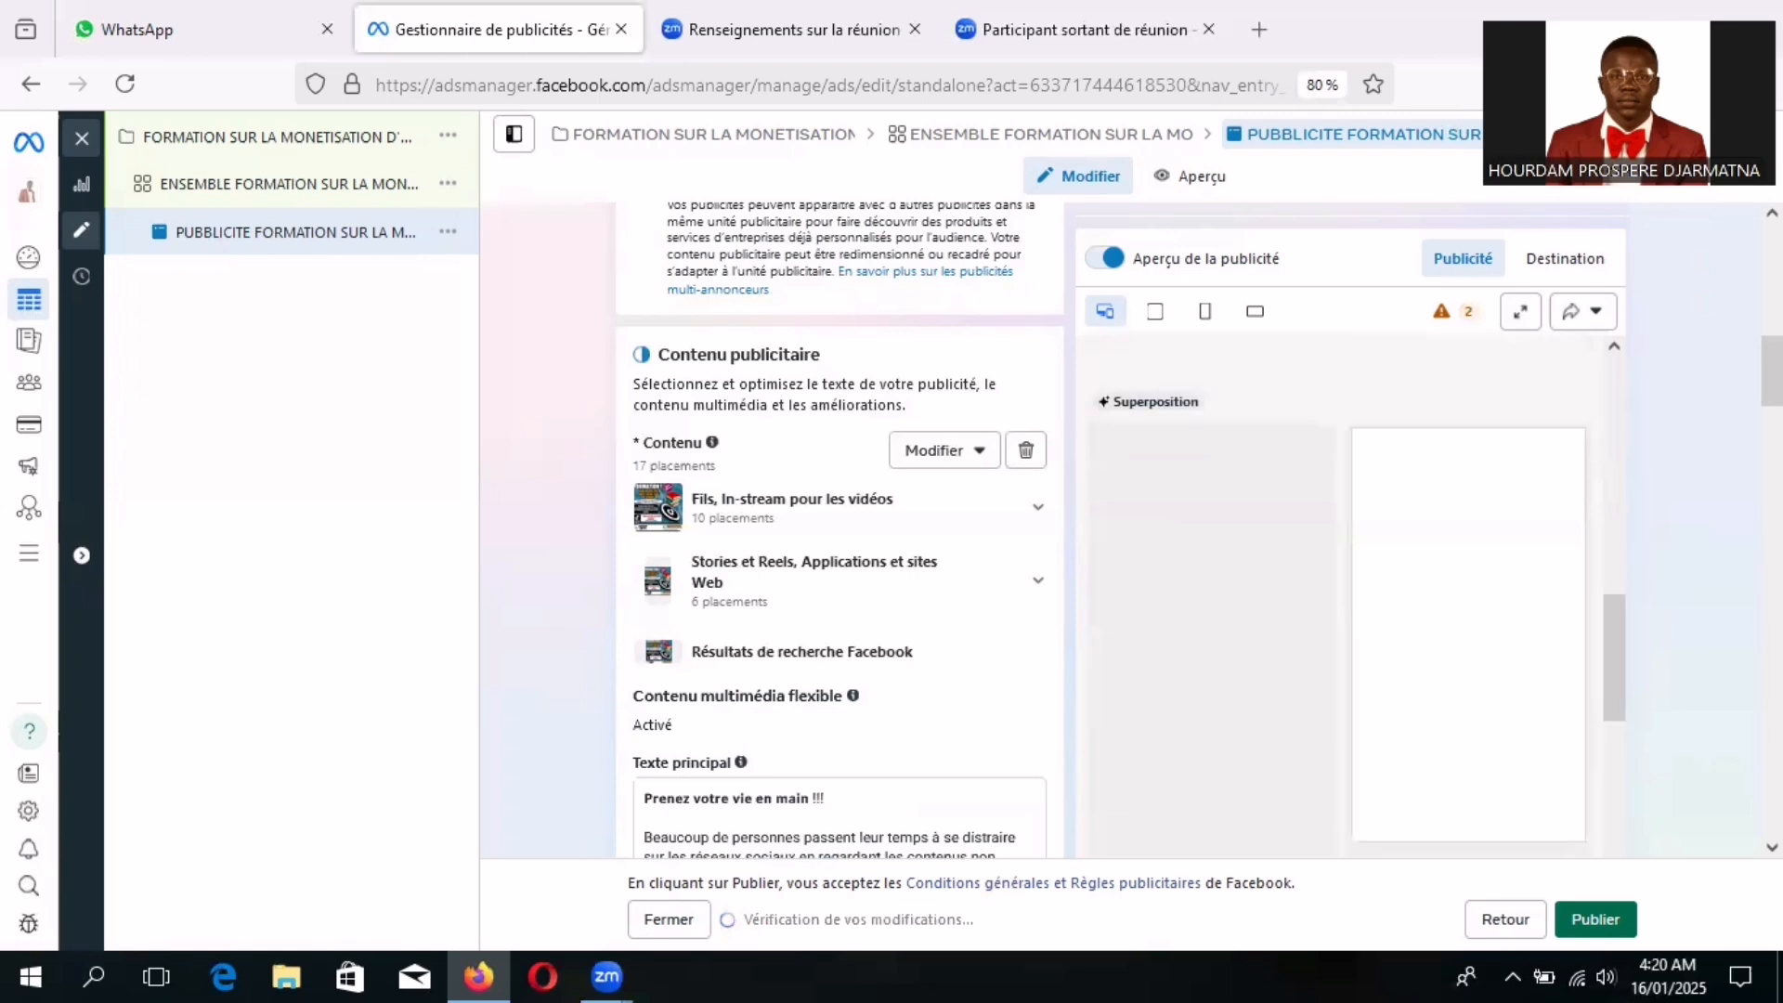
scroll(836, 529, up, 6)
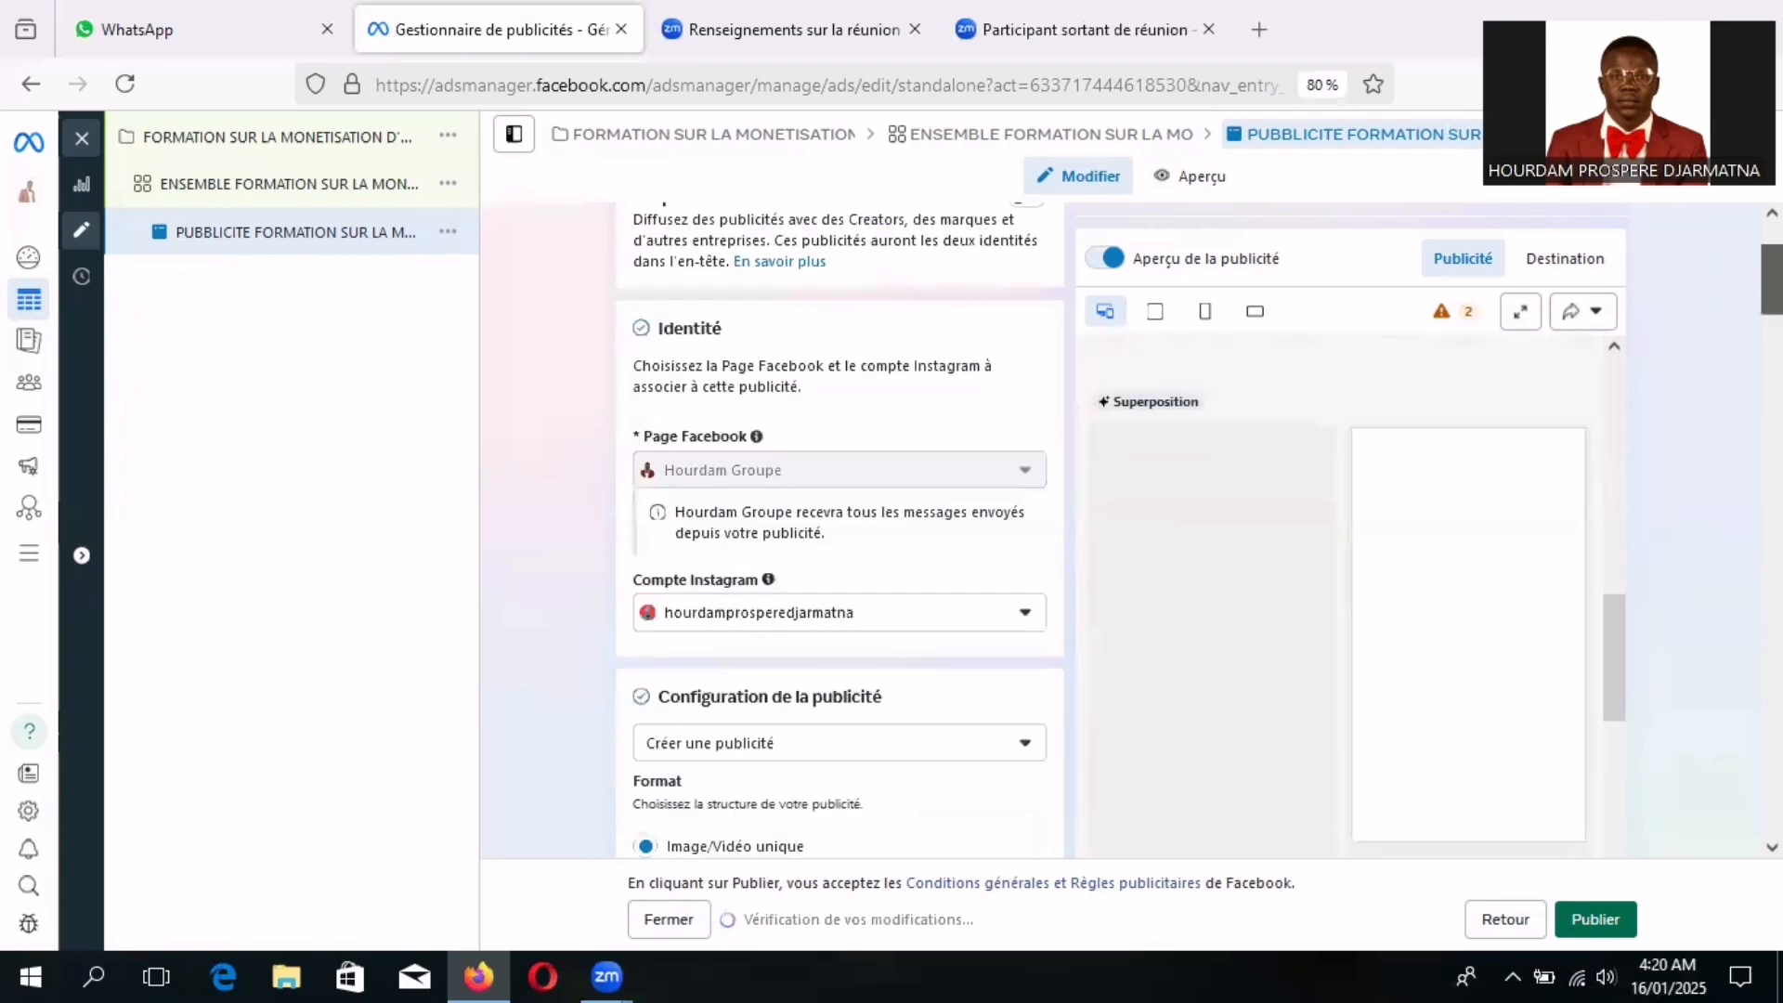
- Review the ad's name, co-advertising, Facebook Page and Instagram identity, creation format and multi-advertiser settings
scroll(840, 530, up, 2)
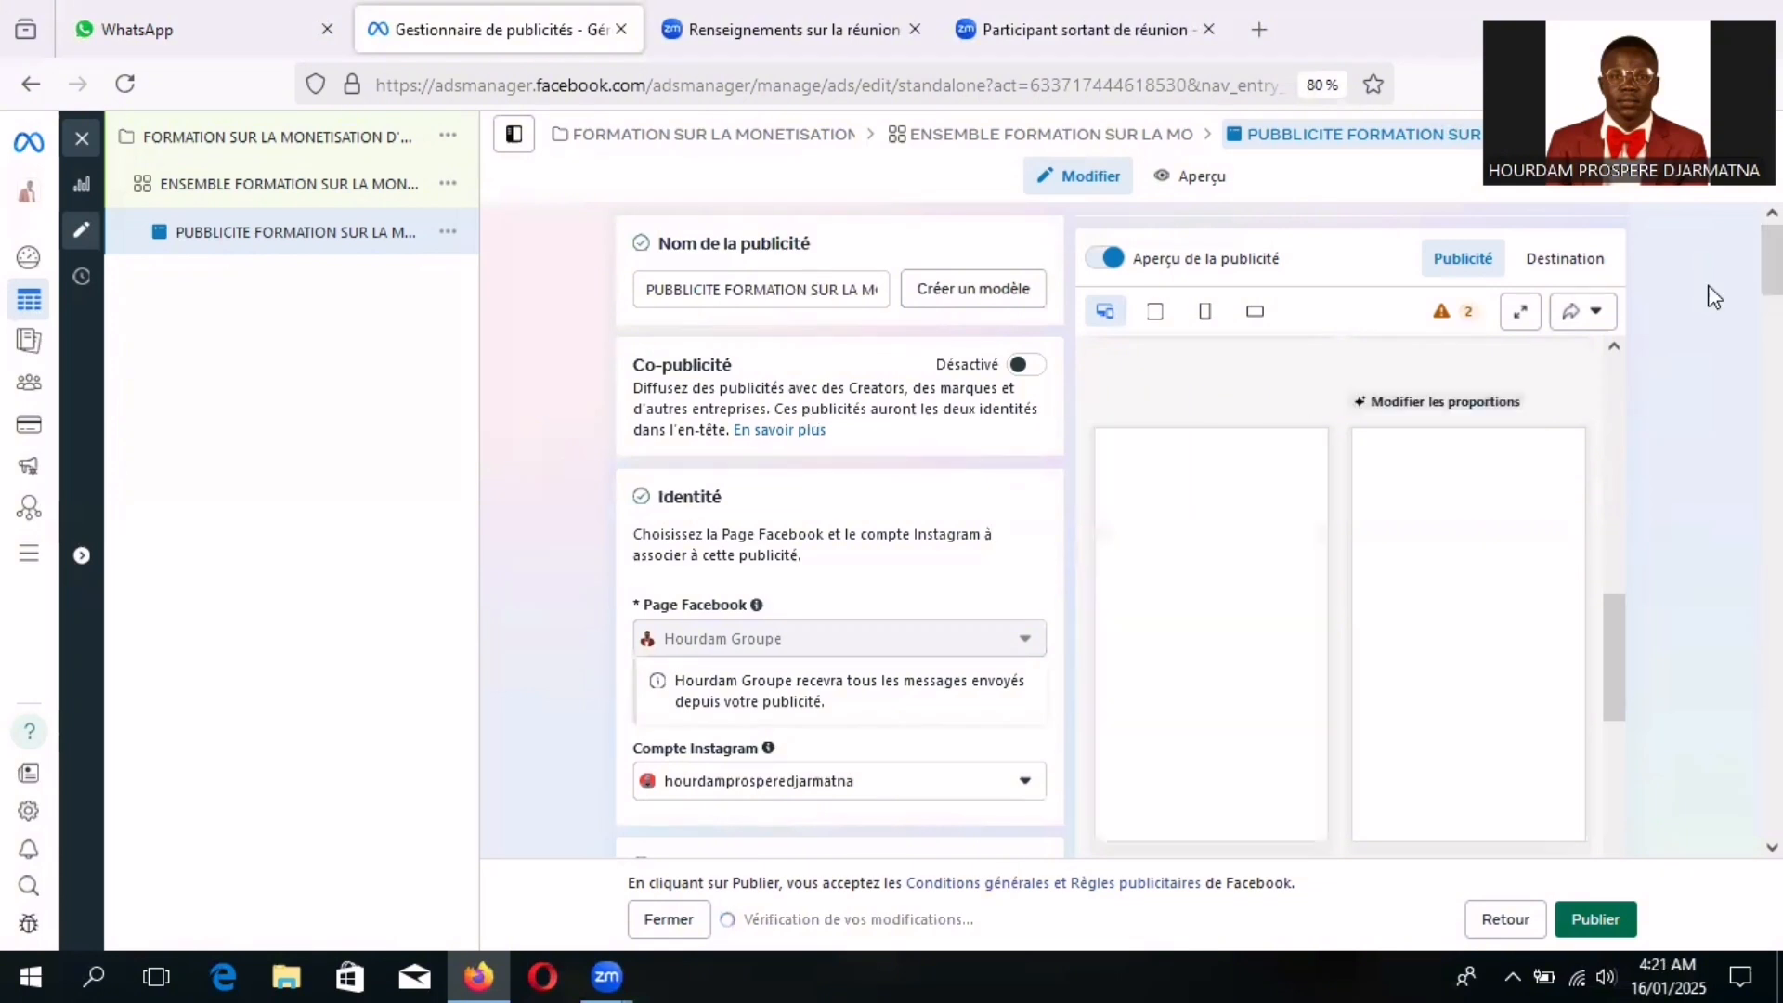
scroll(839, 529, down, 1)
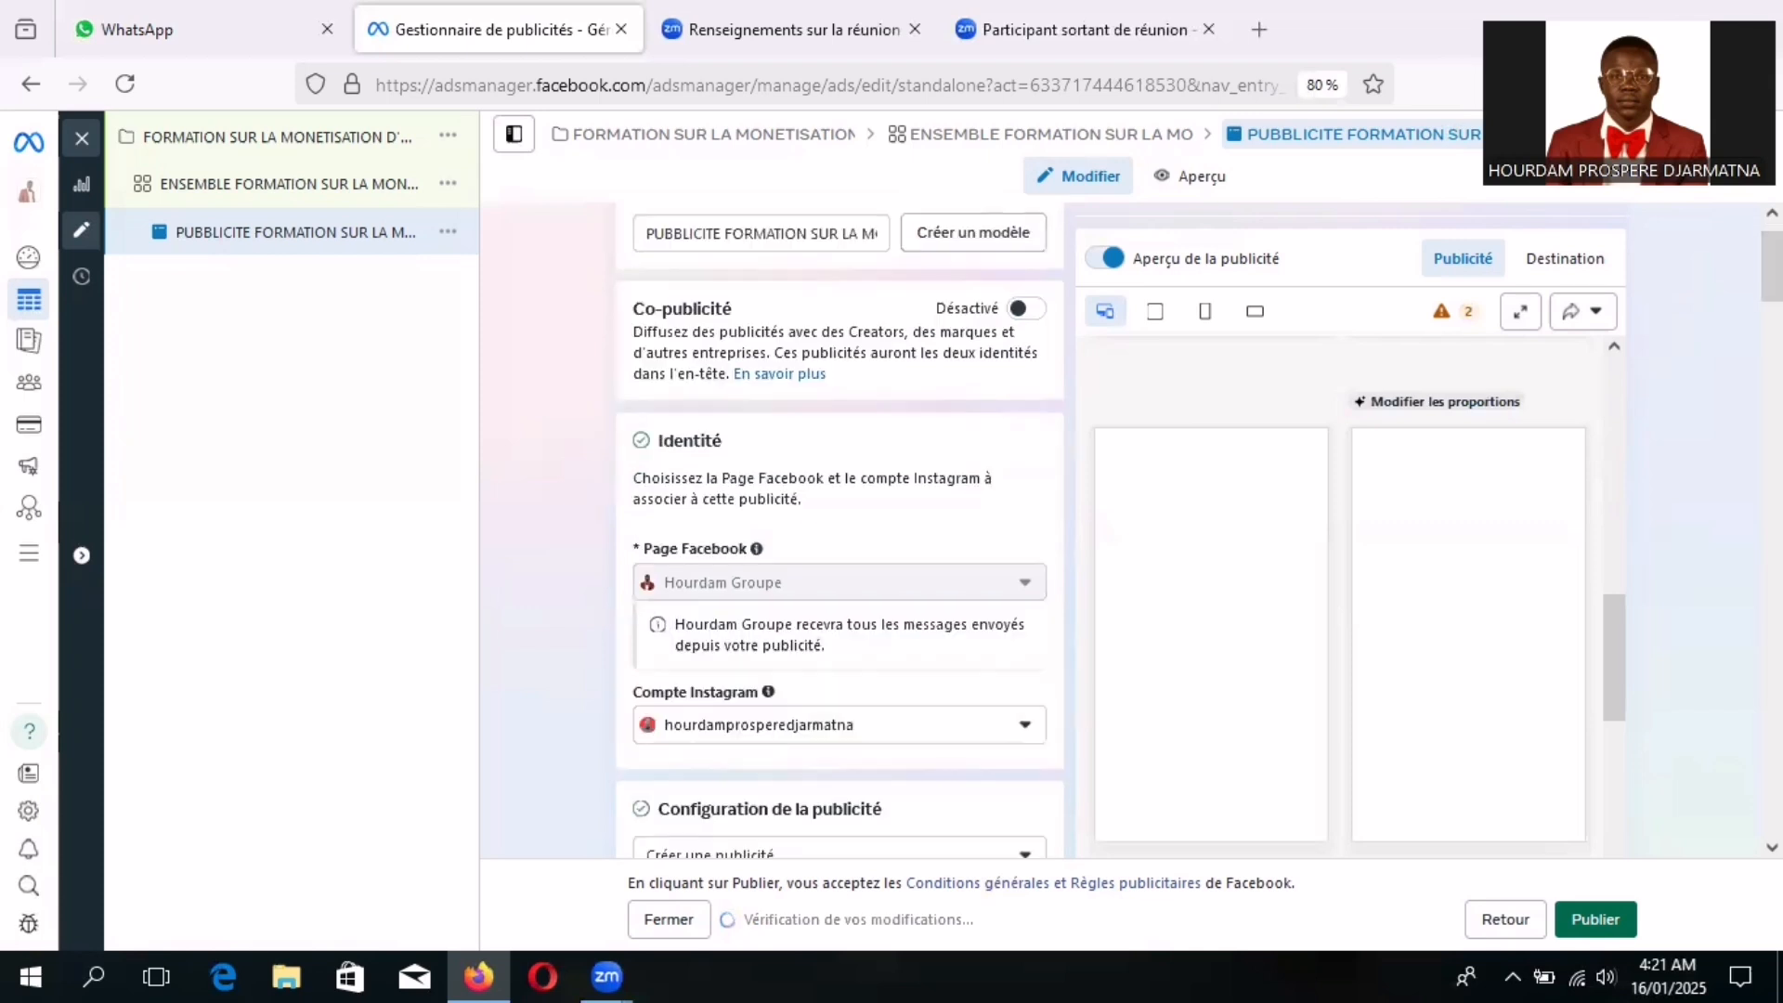
scroll(839, 530, down, 2)
scroll(840, 529, down, 1)
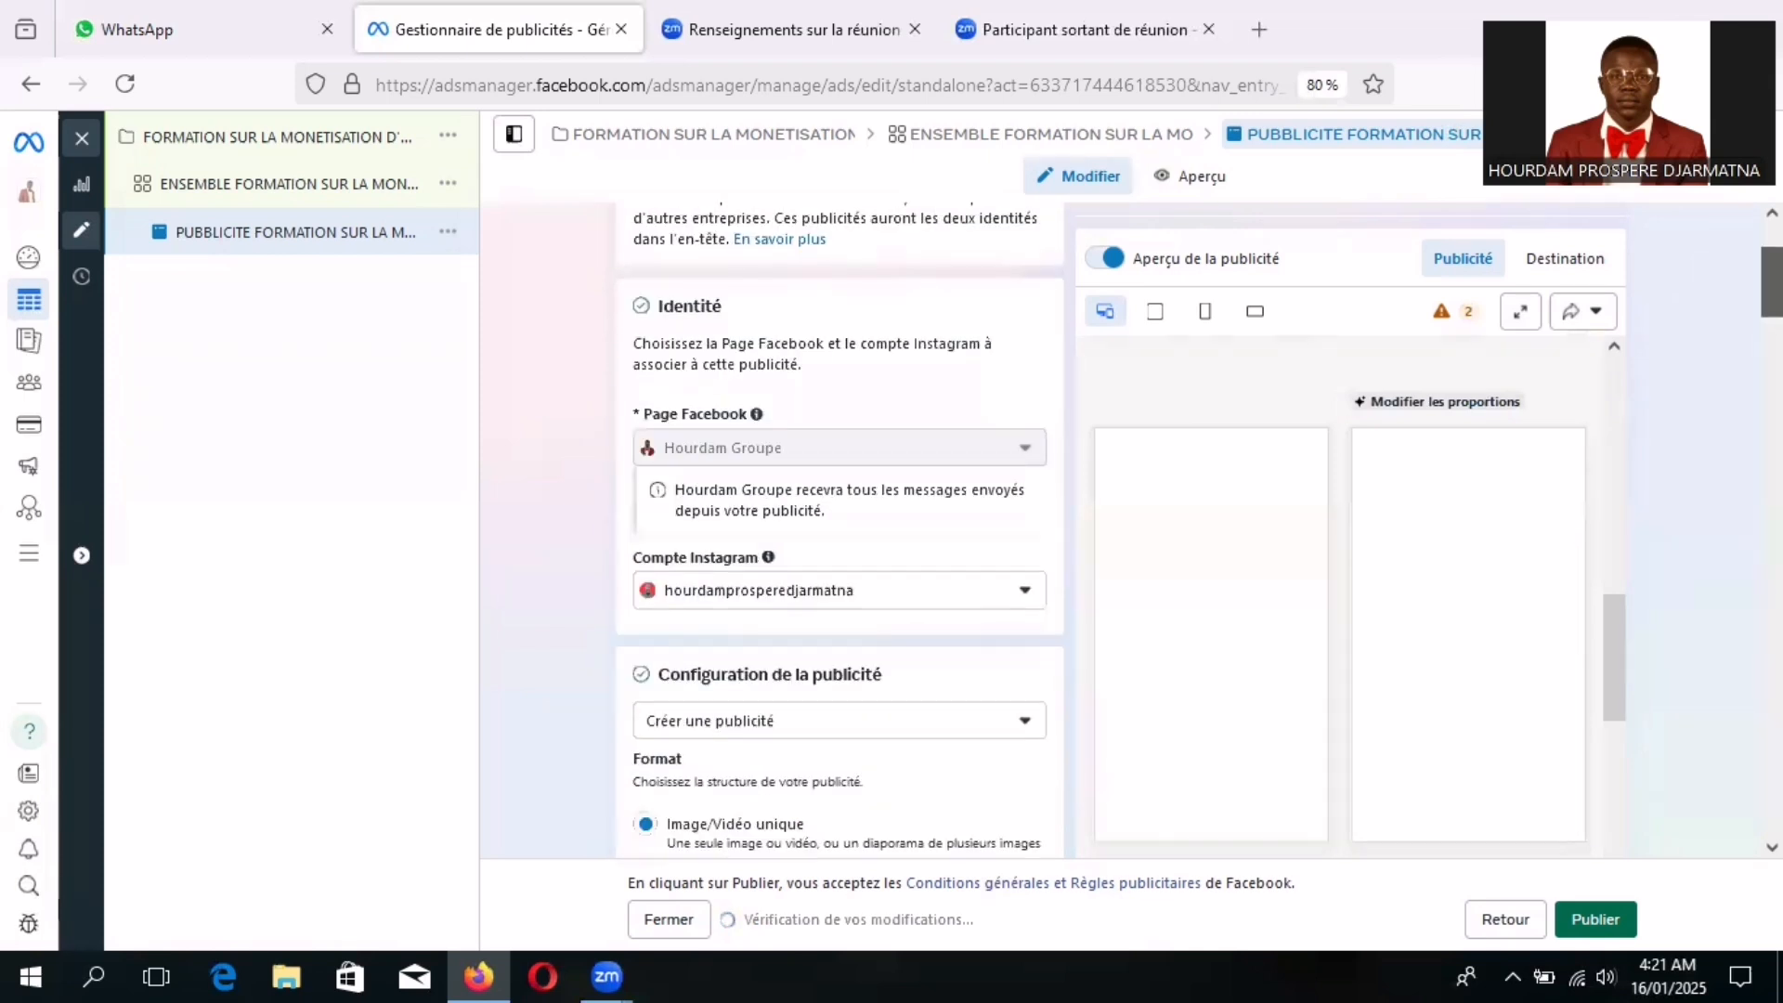
scroll(839, 530, down, 2)
scroll(841, 530, down, 1)
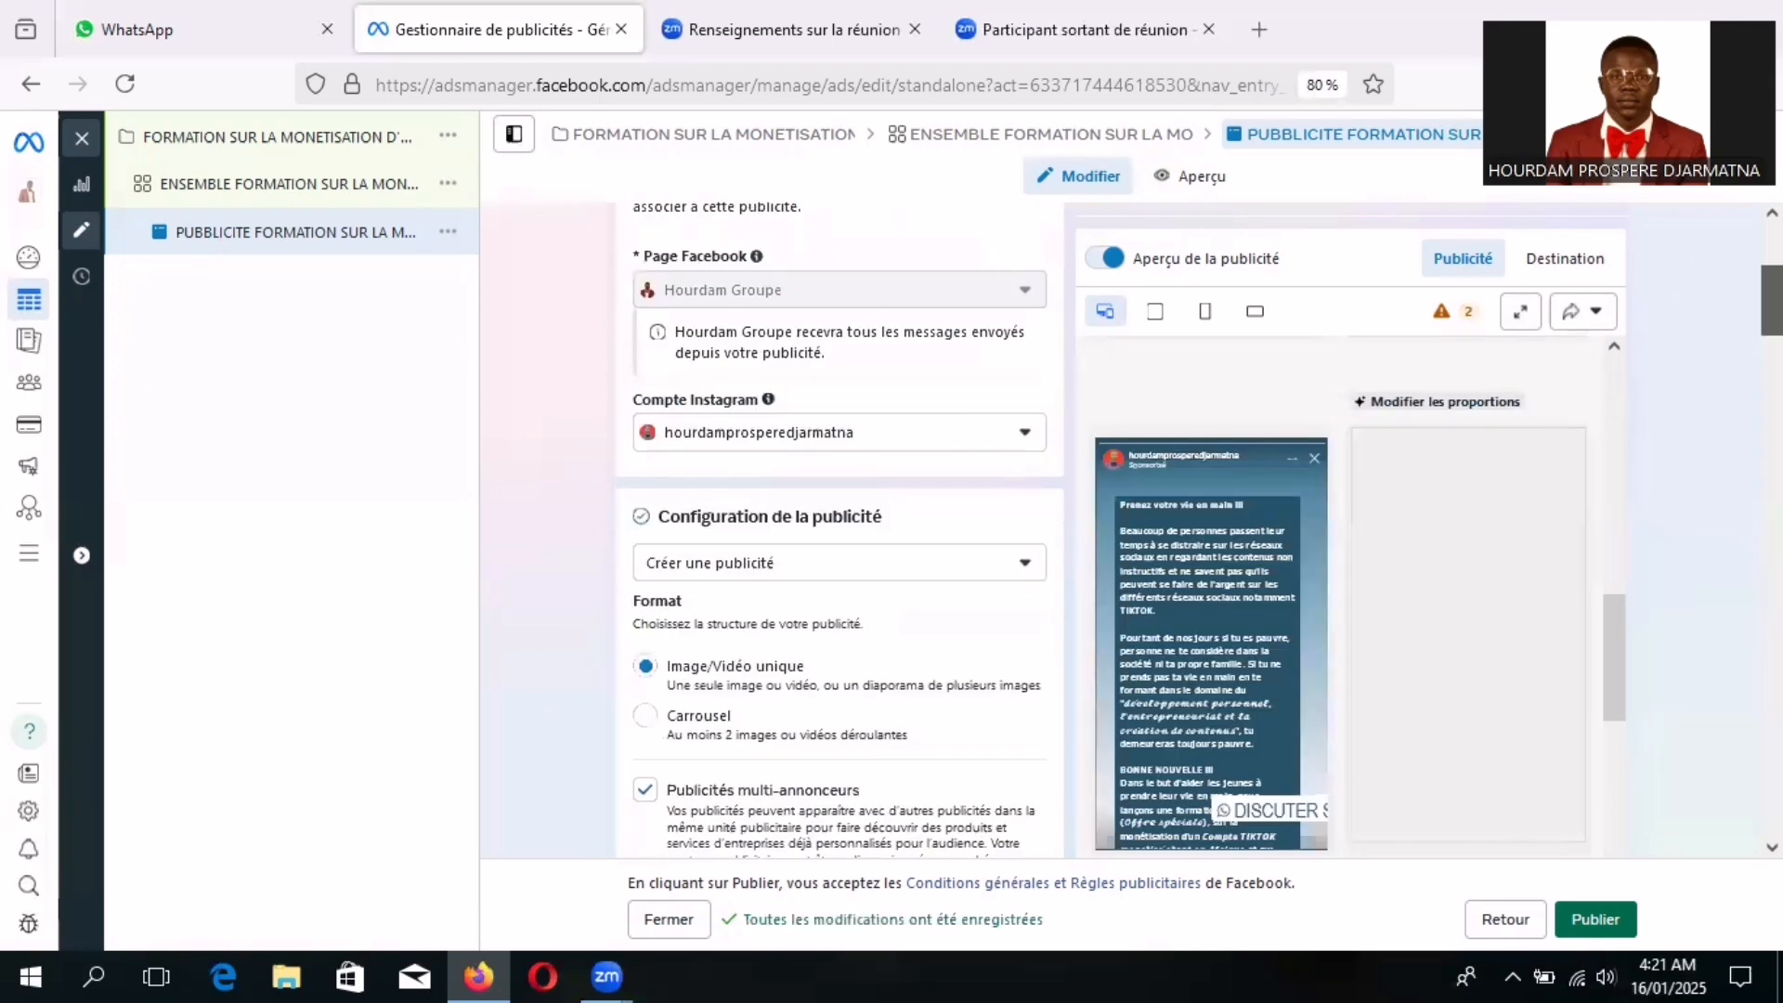
scroll(841, 529, down, 1)
scroll(839, 530, down, 1)
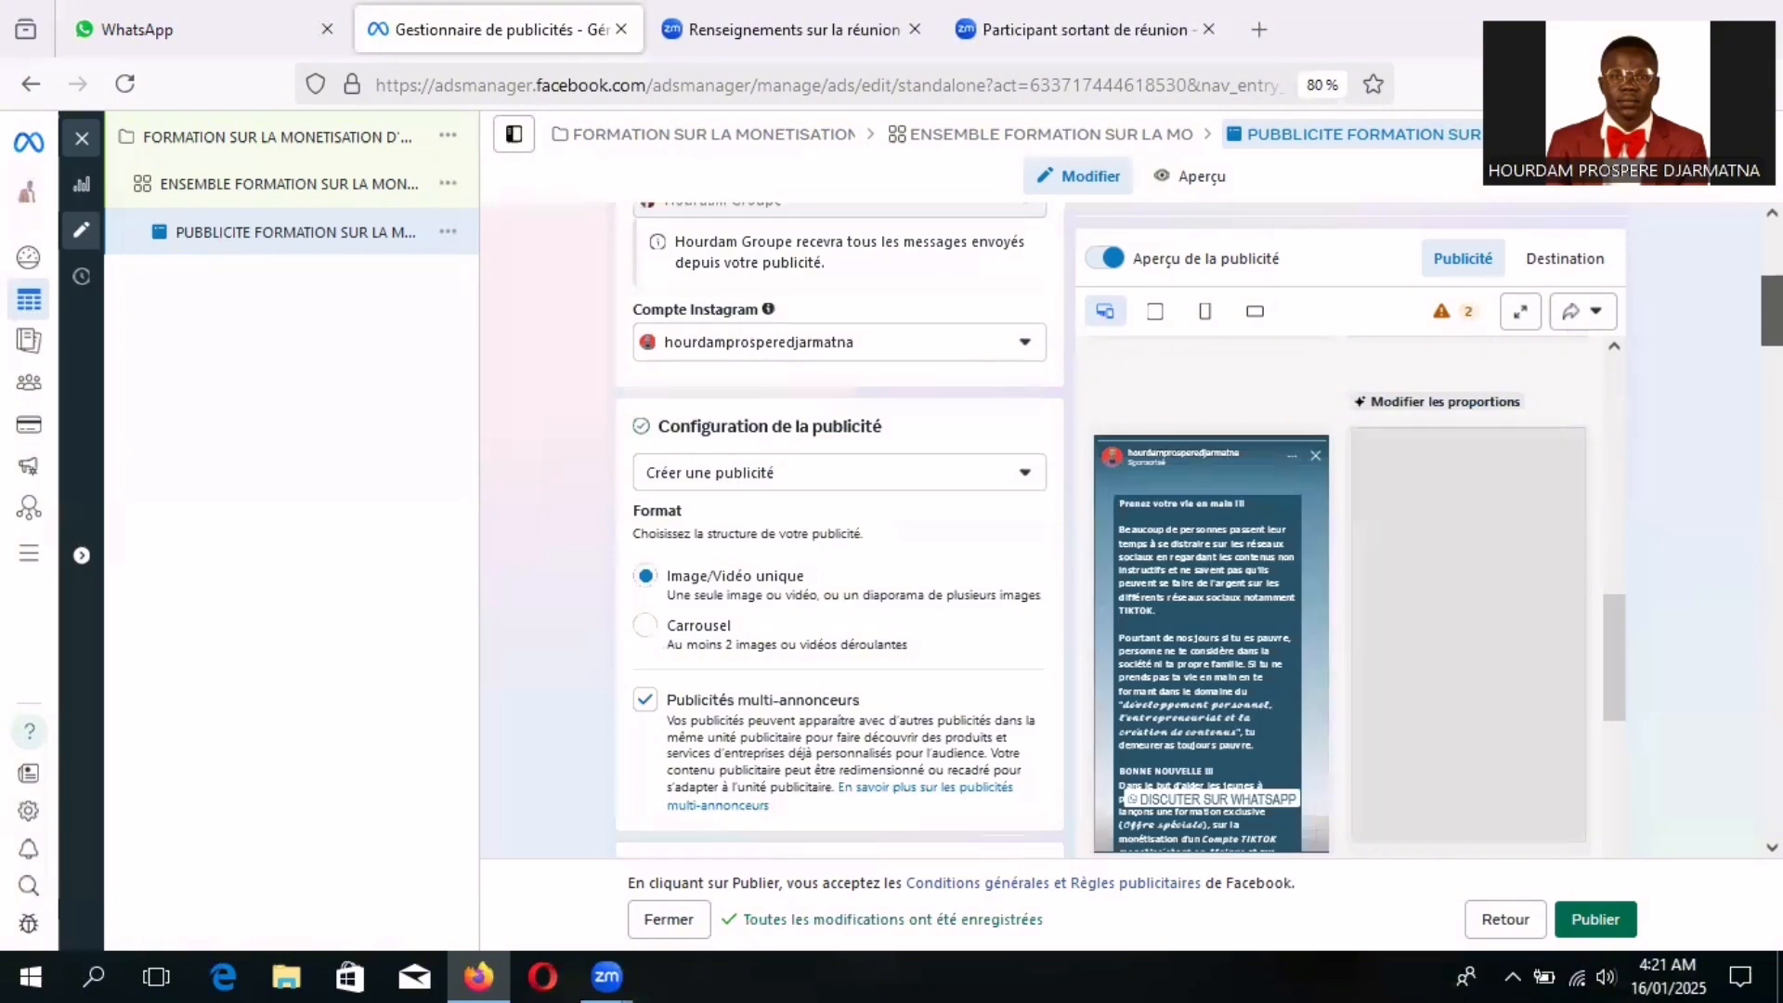
scroll(840, 529, up, 2)
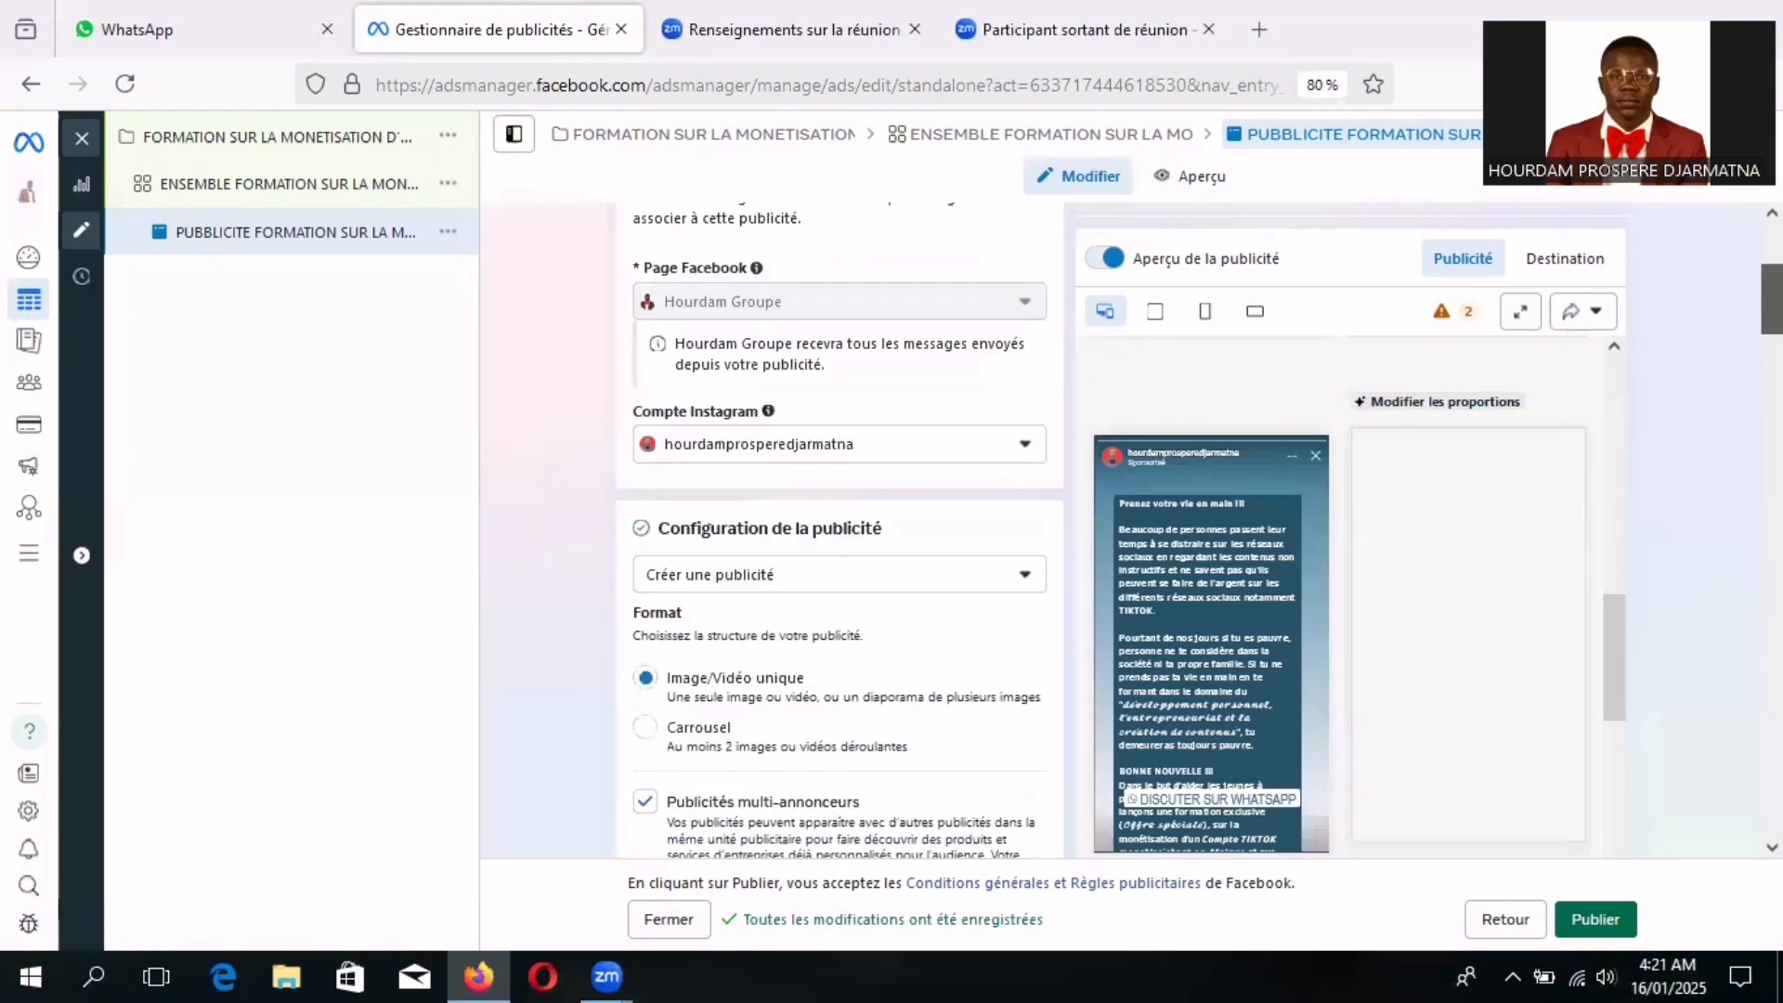
scroll(840, 530, down, 1)
scroll(840, 530, up, 1)
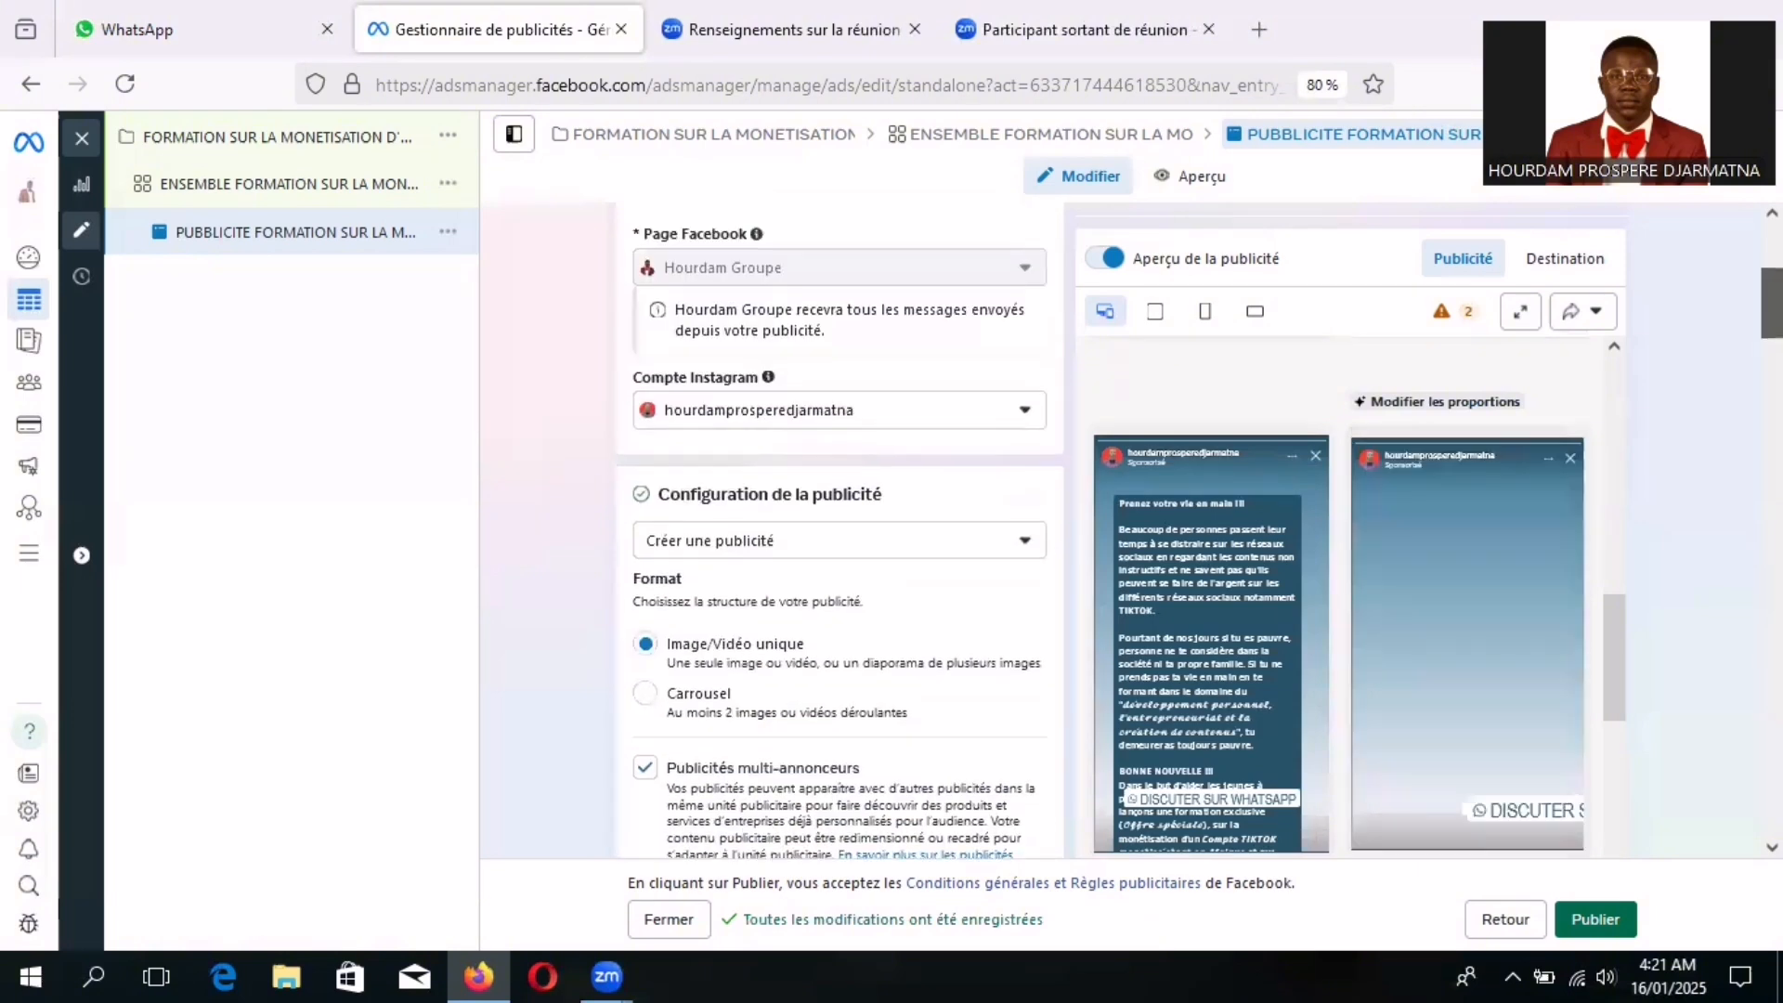
scroll(840, 529, down, 2)
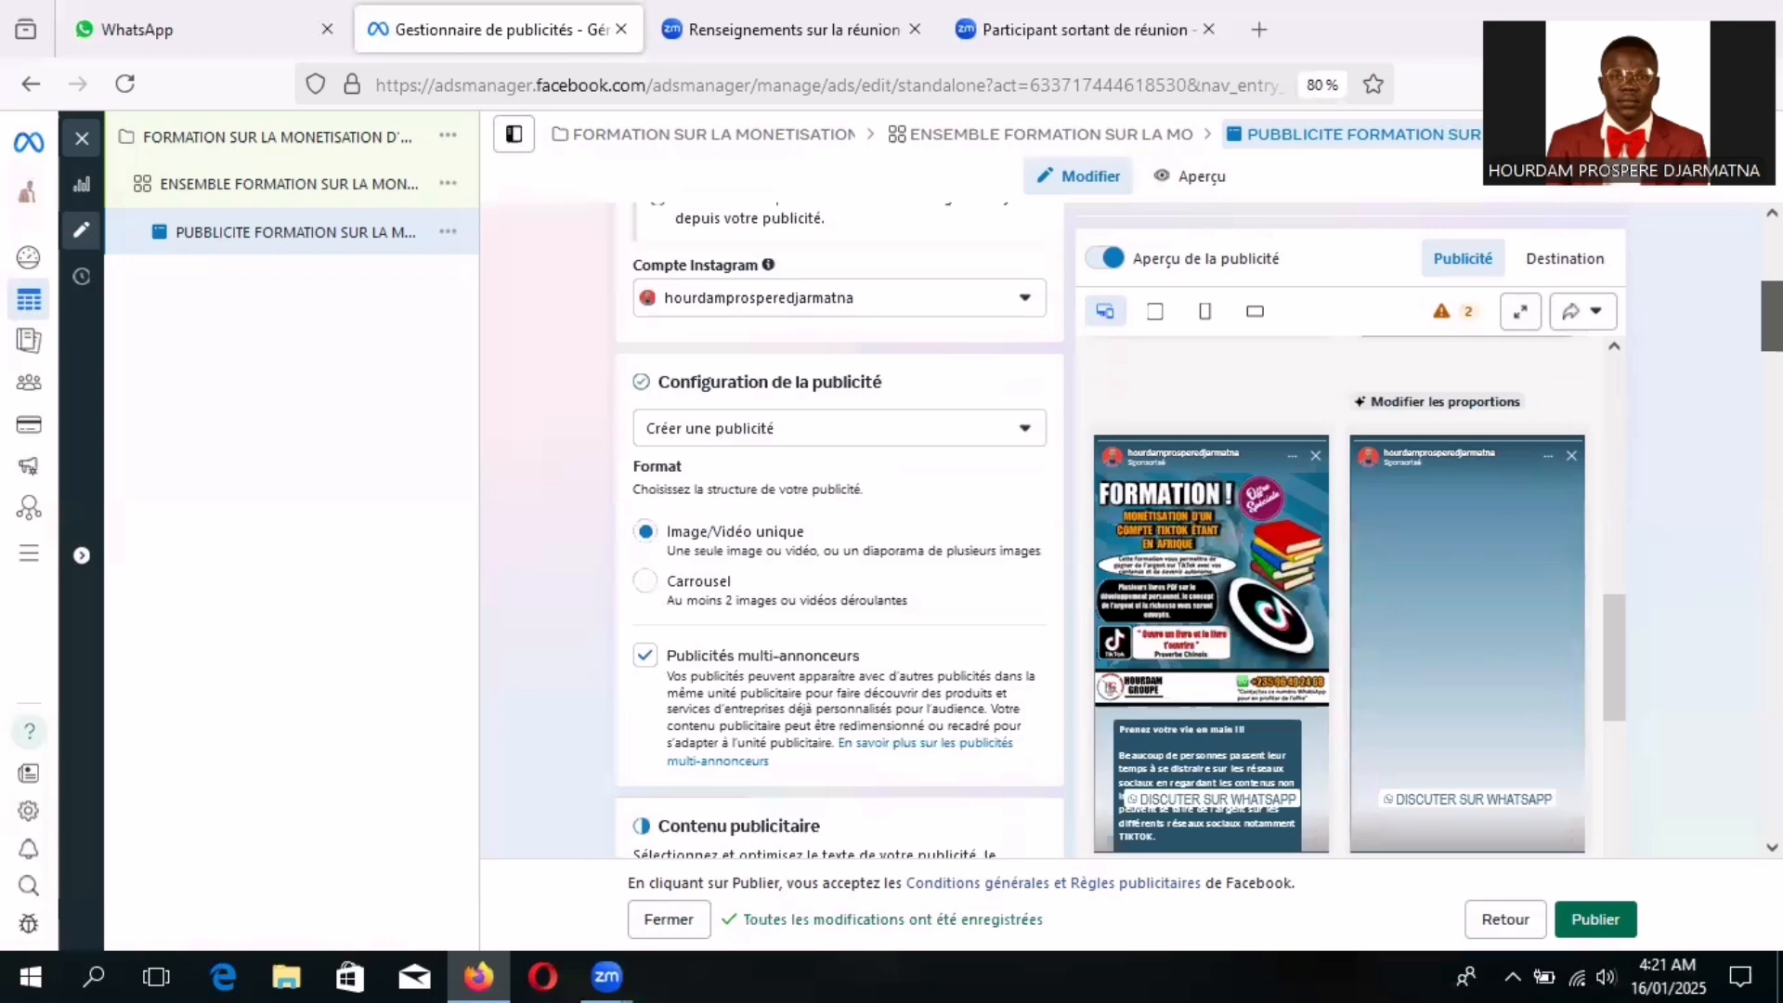
scroll(840, 530, down, 1)
scroll(840, 530, down, 2)
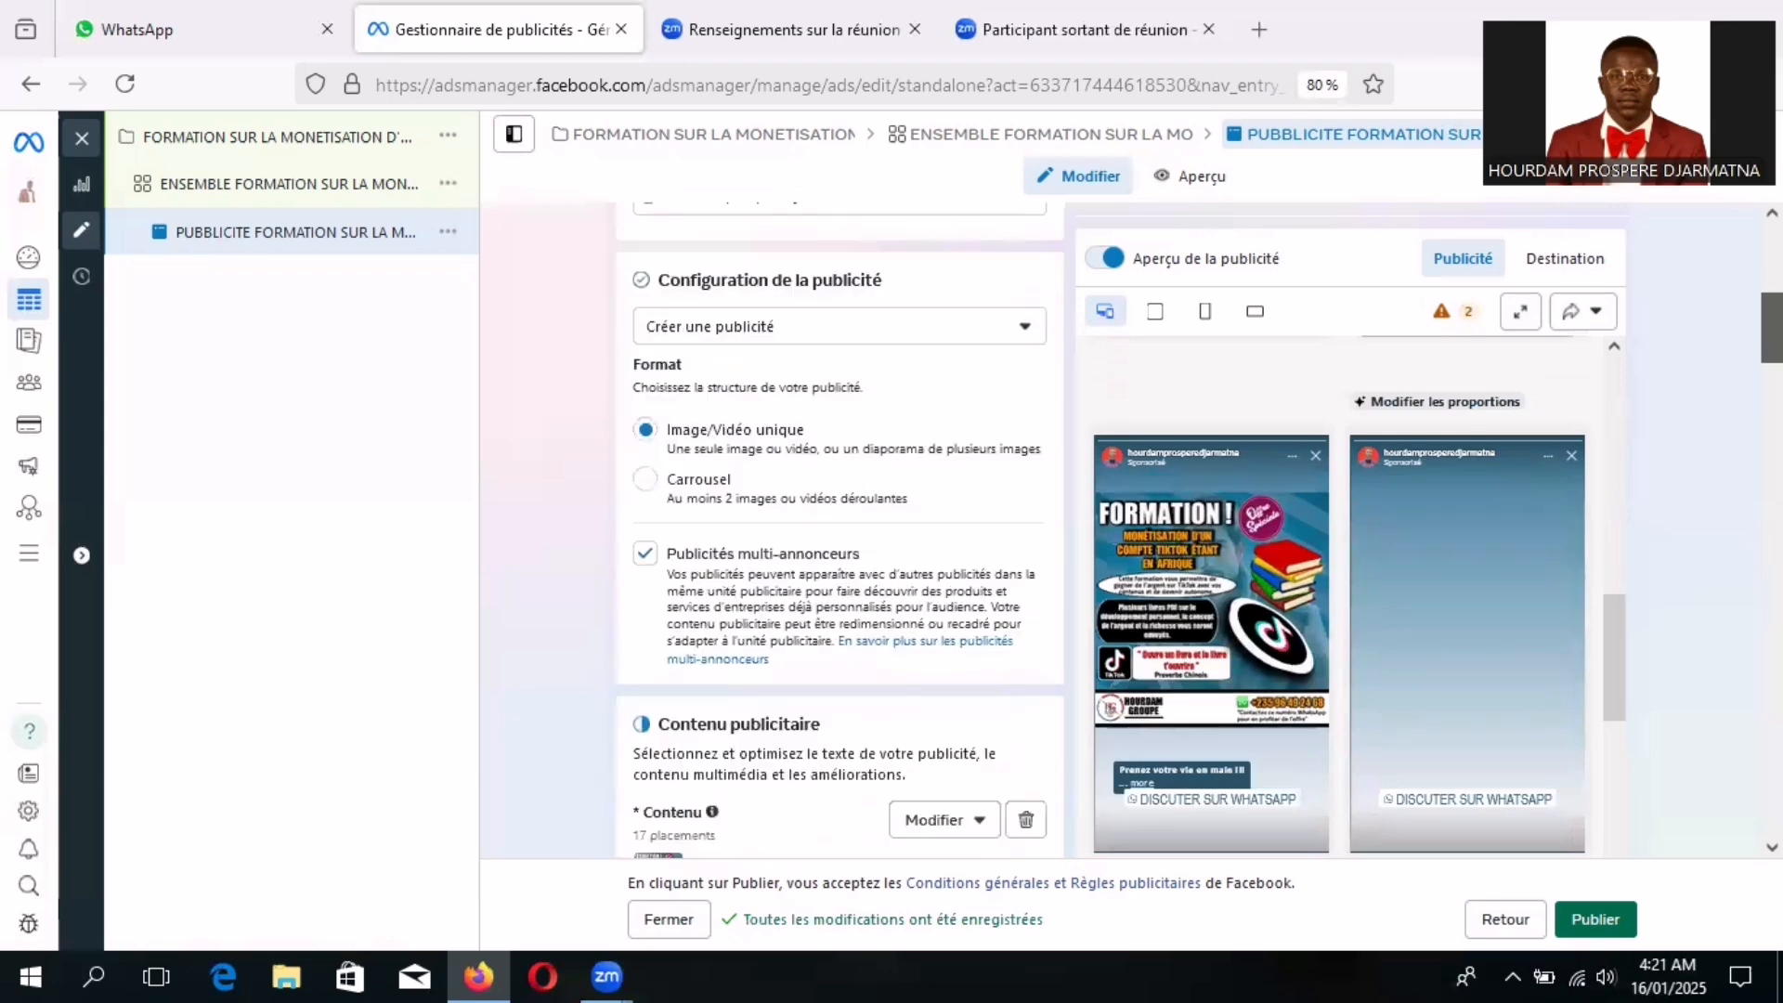
scroll(841, 529, down, 1)
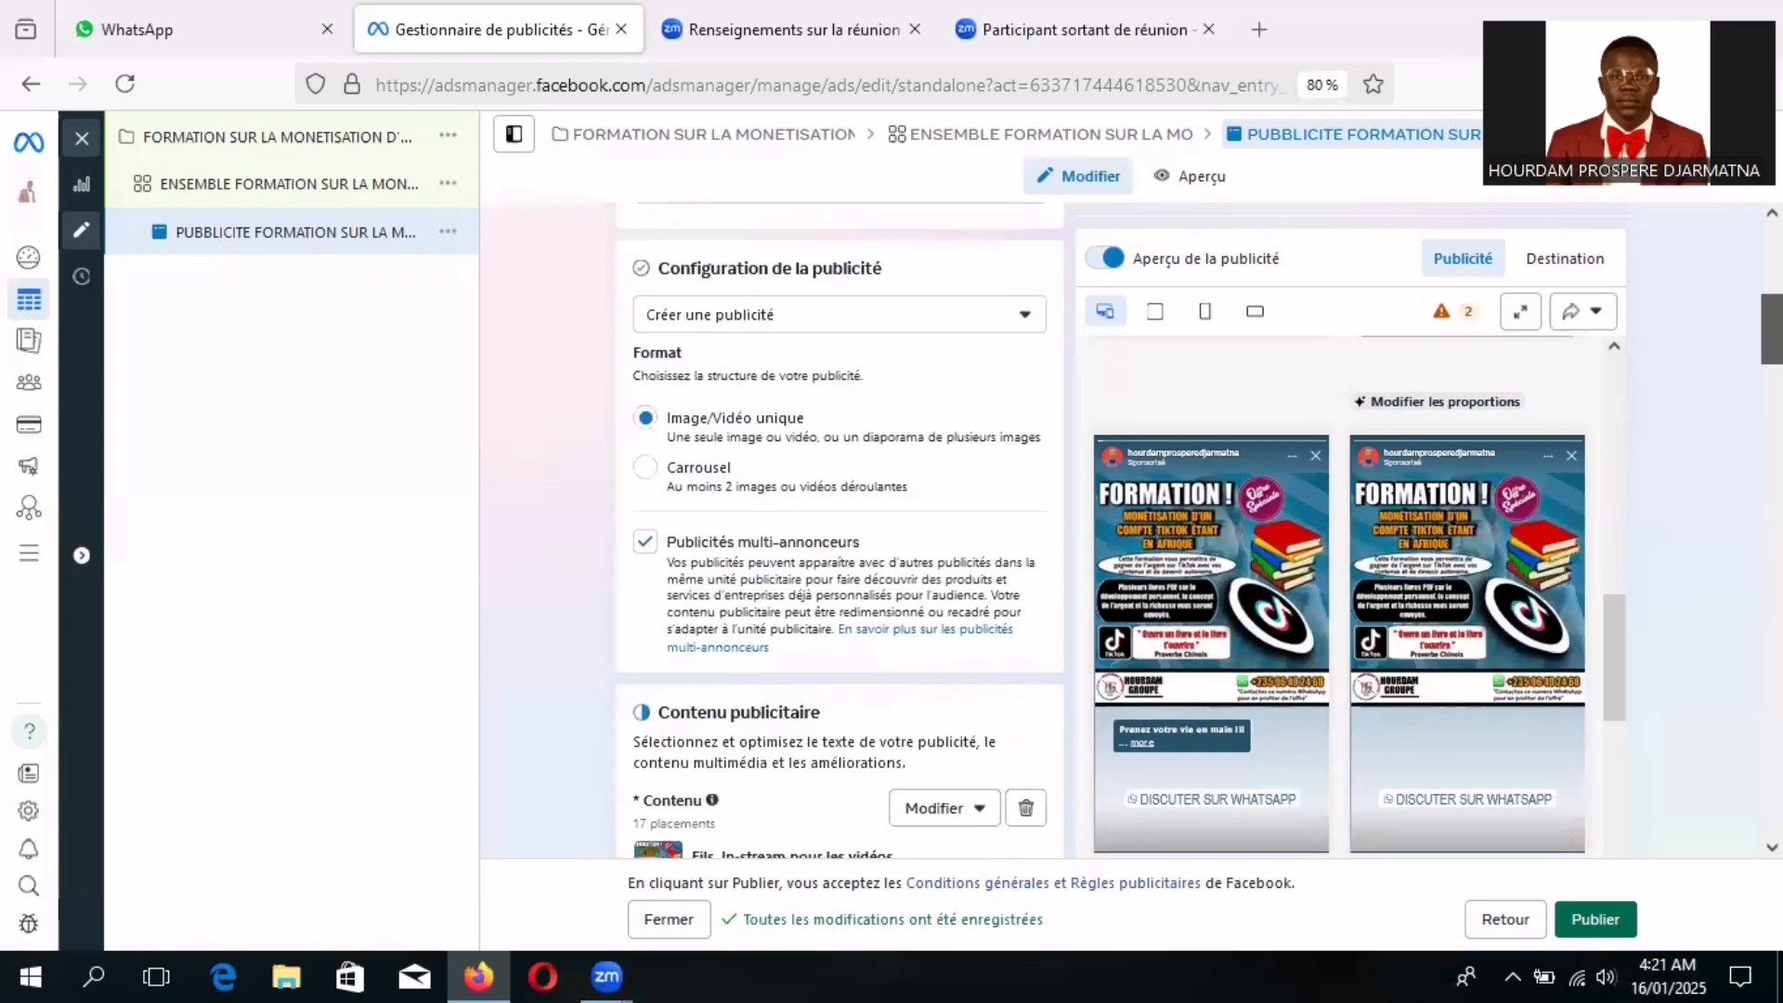
scroll(840, 531, down, 1)
scroll(841, 529, down, 2)
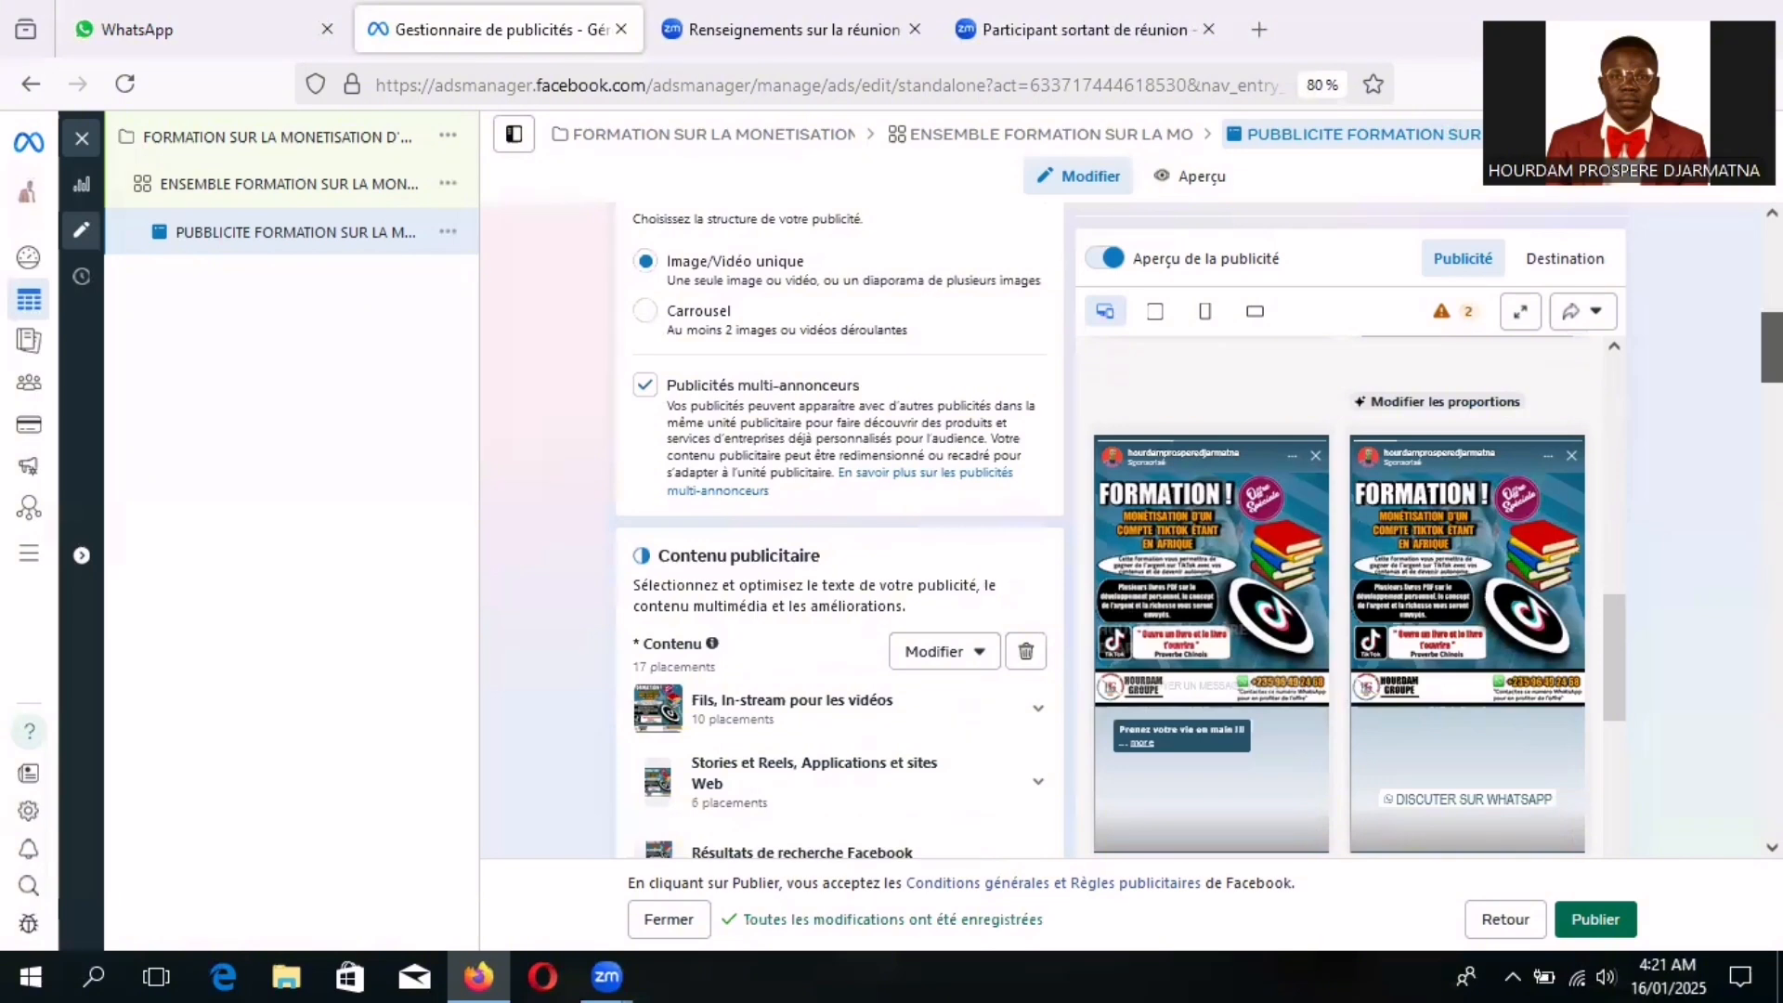
- Review the ad's content placements, primary text, text generation option, title, description and WhatsApp call to action
scroll(840, 531, down, 4)
scroll(840, 530, down, 2)
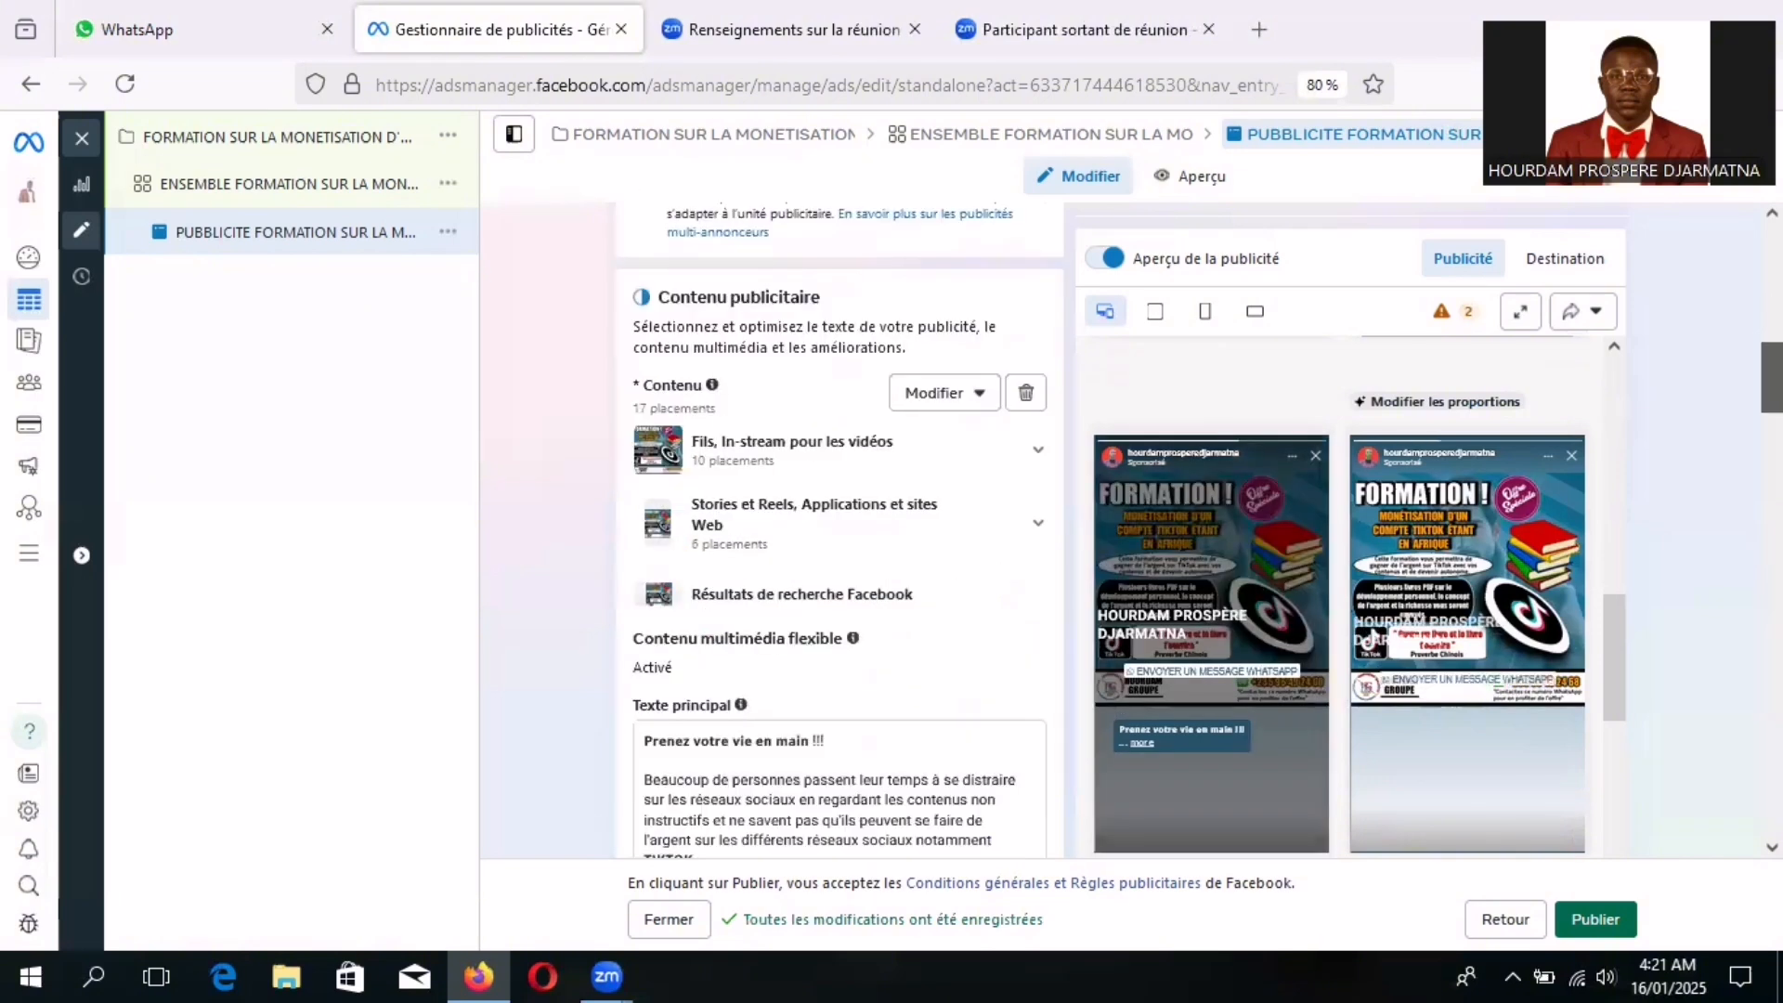
scroll(839, 529, down, 3)
scroll(840, 529, down, 1)
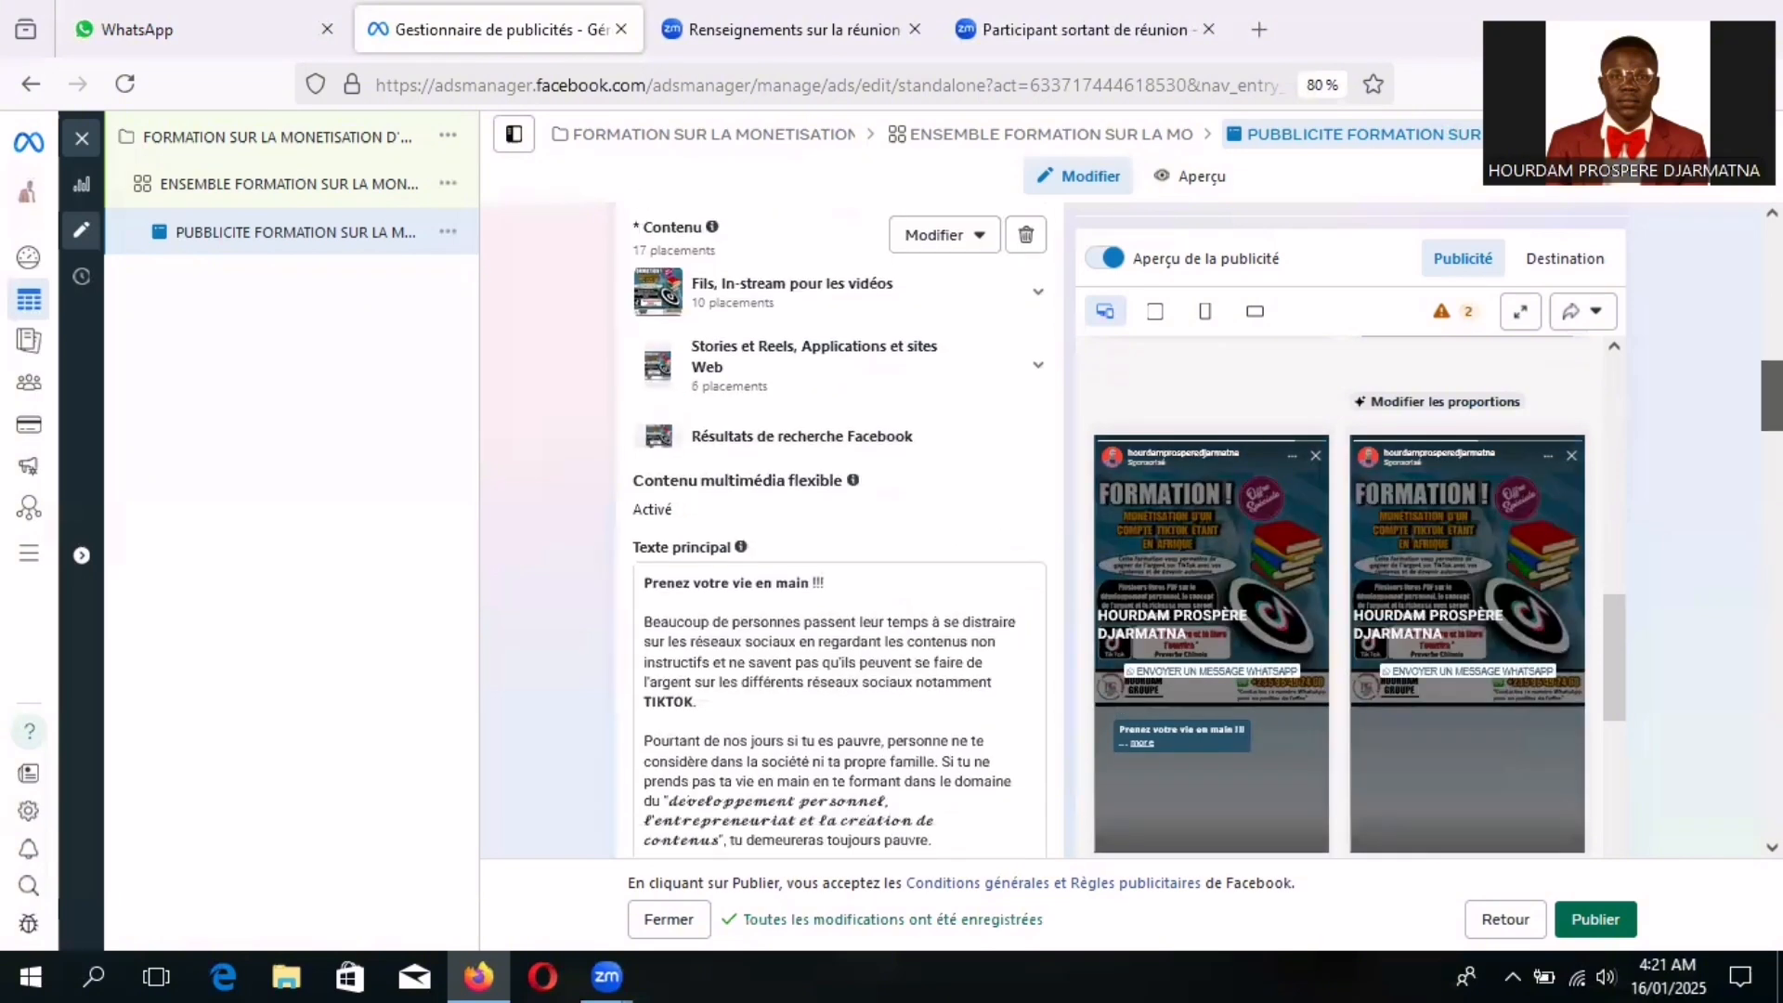
scroll(841, 530, down, 5)
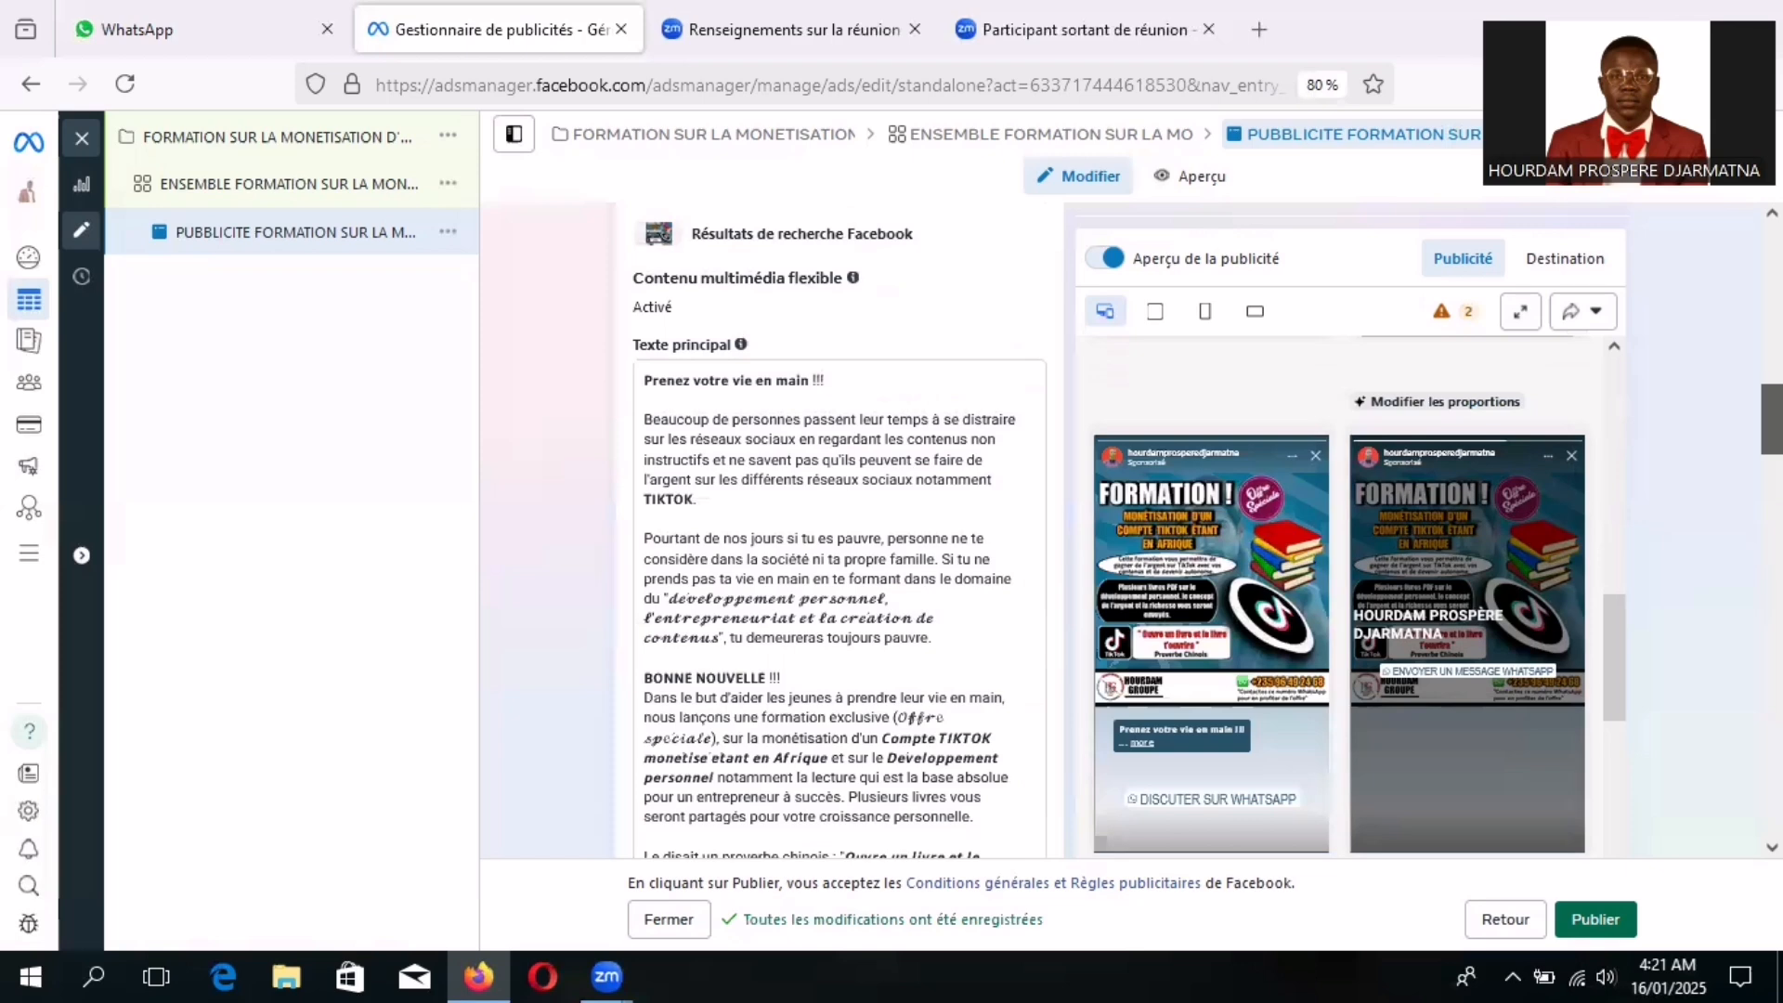
scroll(839, 530, down, 12)
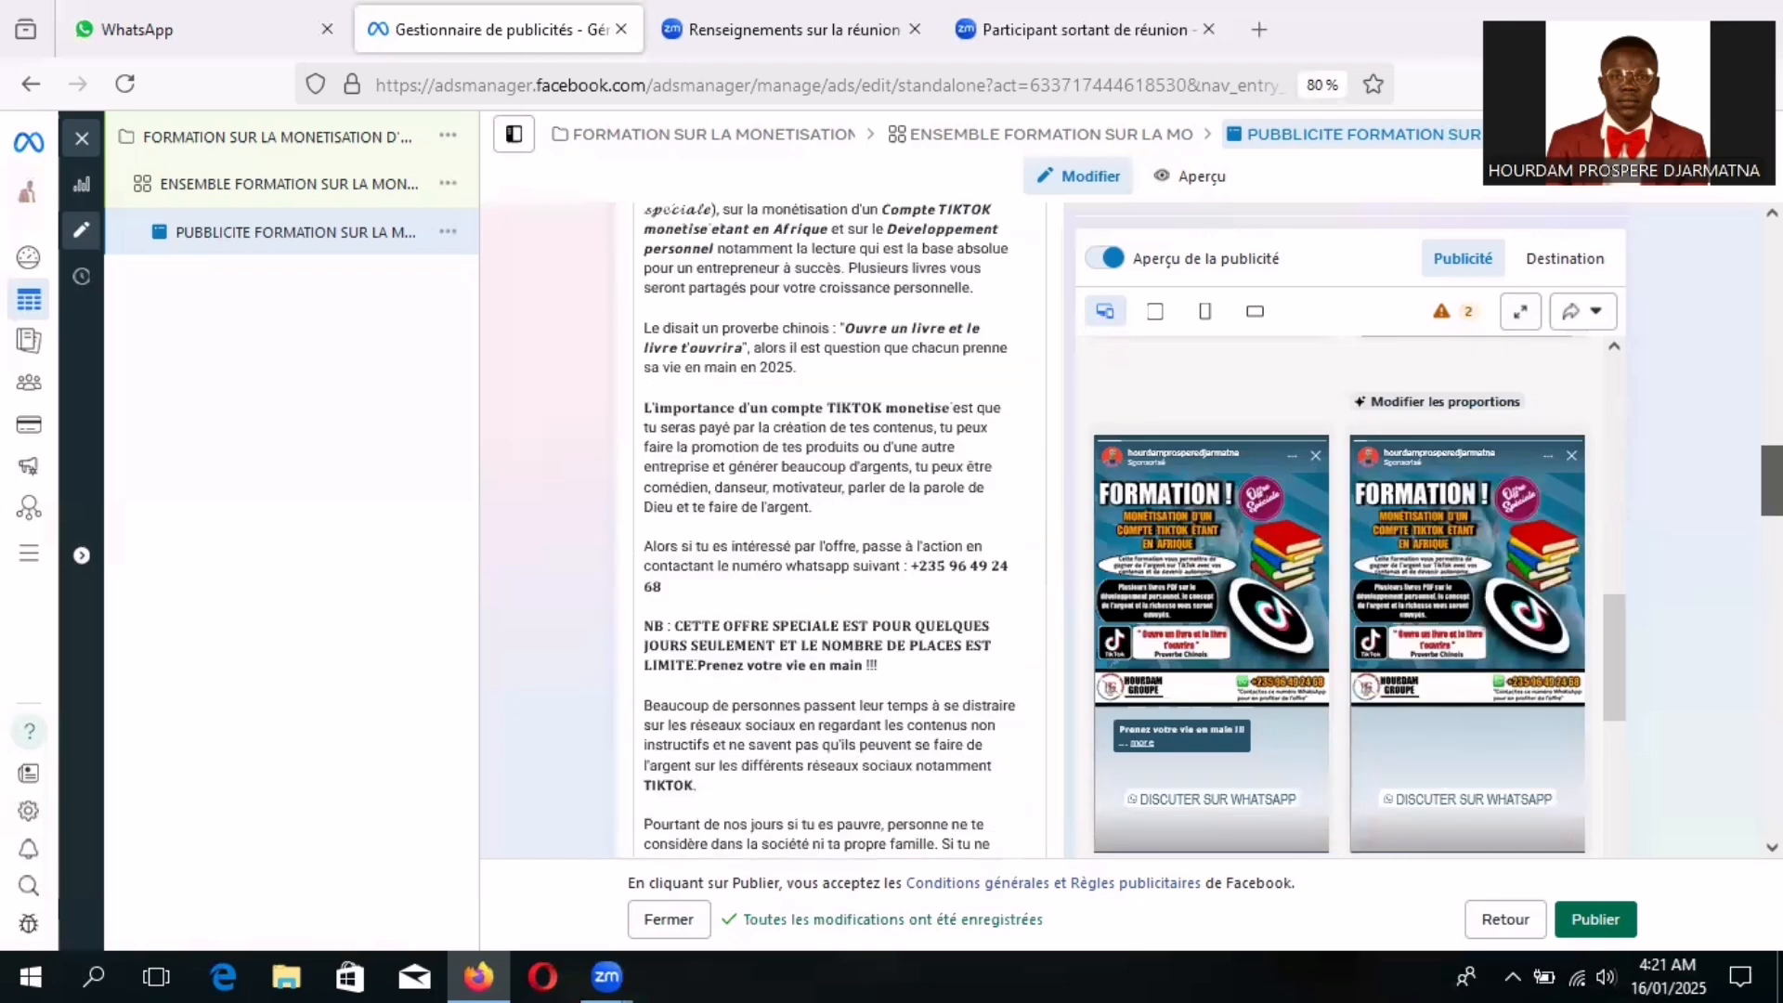
scroll(826, 530, down, 5)
scroll(840, 530, down, 20)
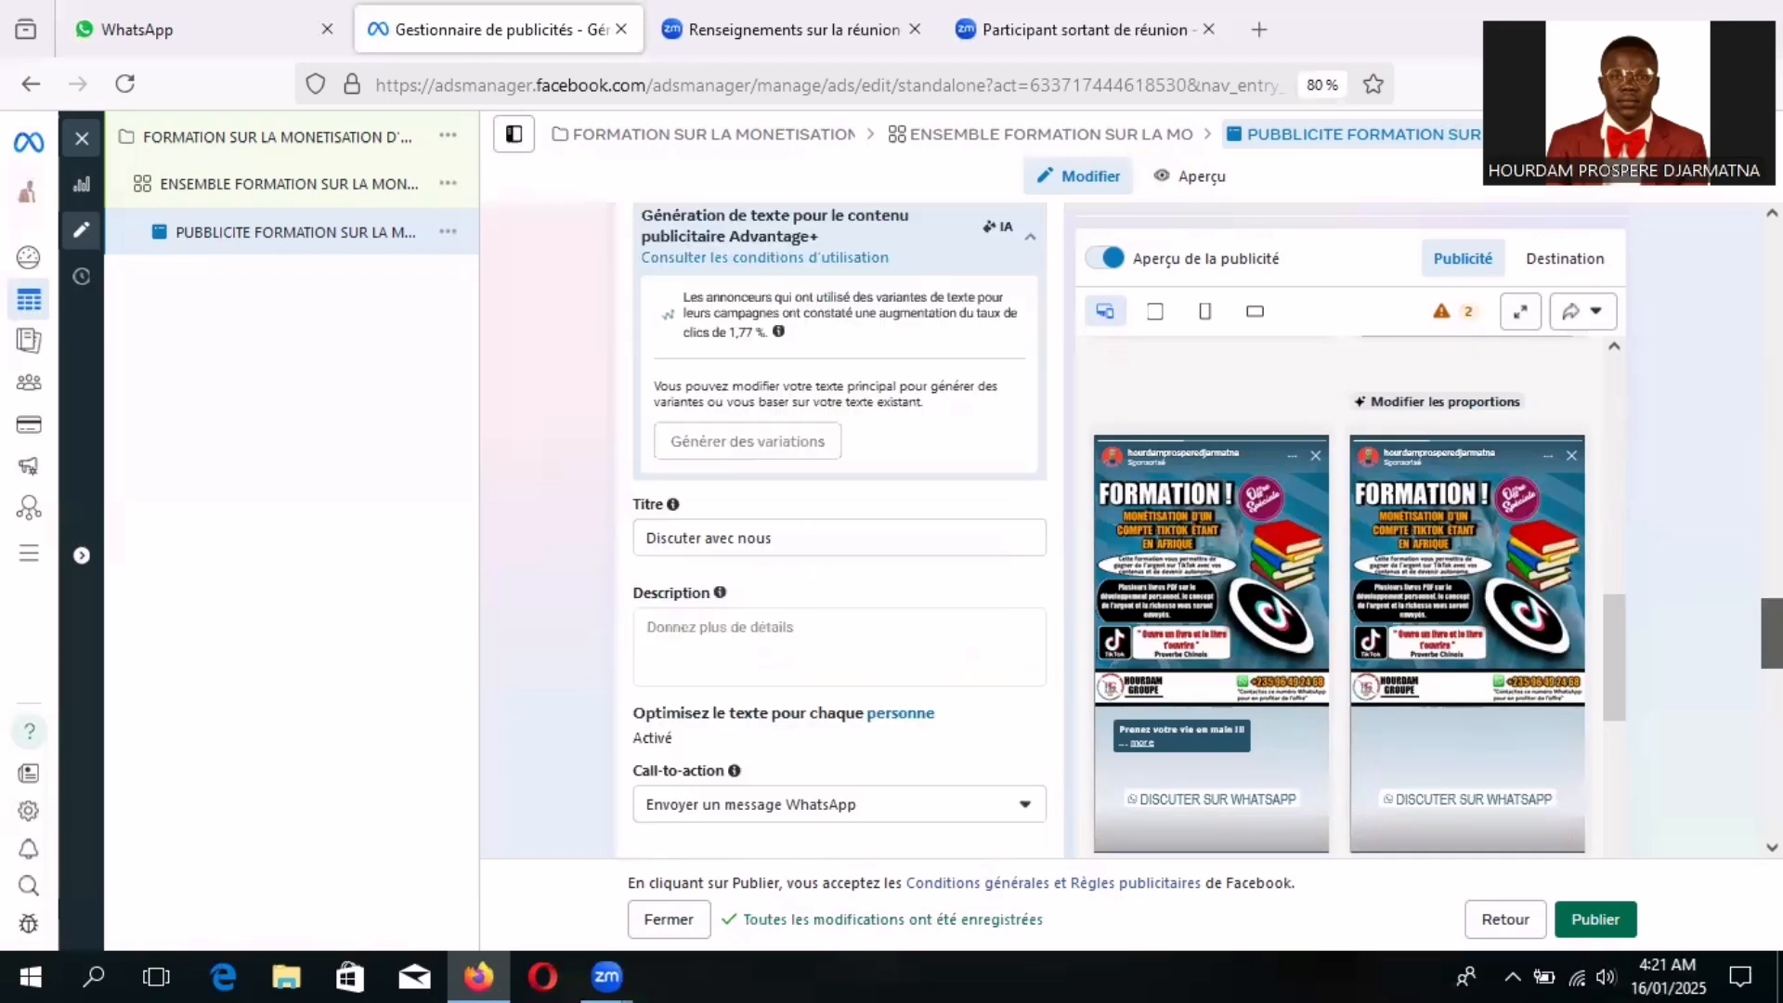
scroll(840, 531, up, 4)
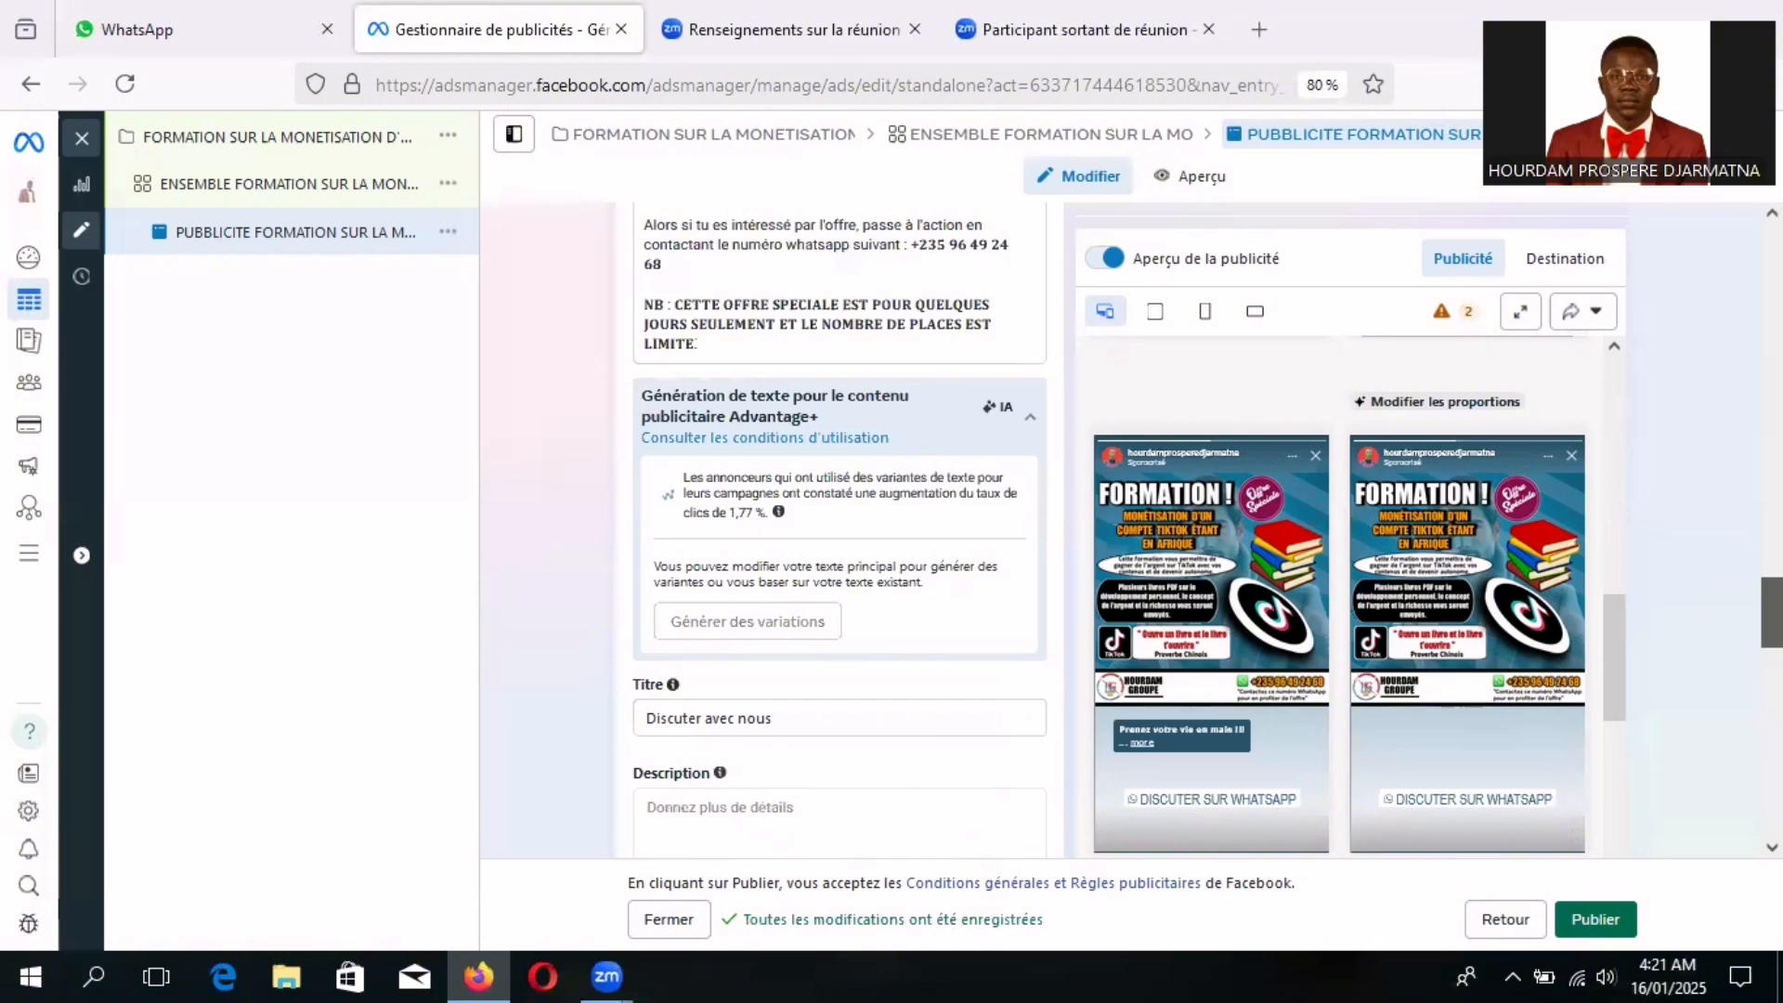
scroll(840, 529, up, 2)
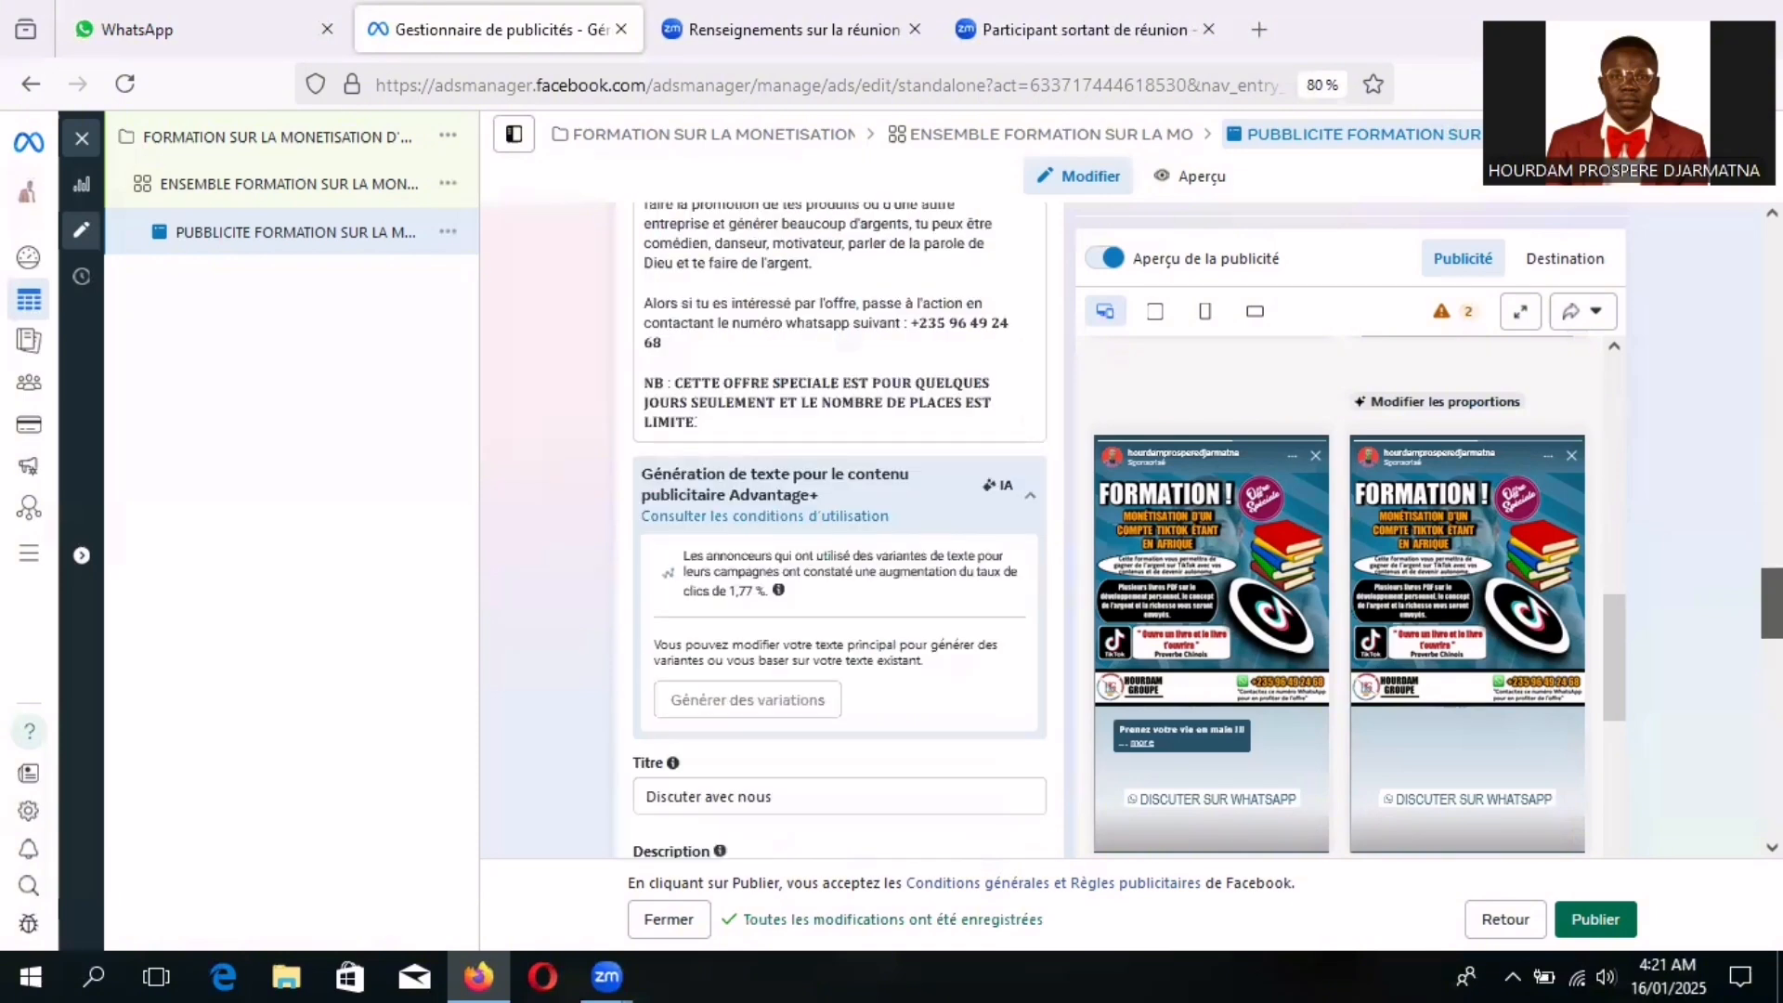
scroll(841, 531, down, 15)
scroll(840, 529, down, 1)
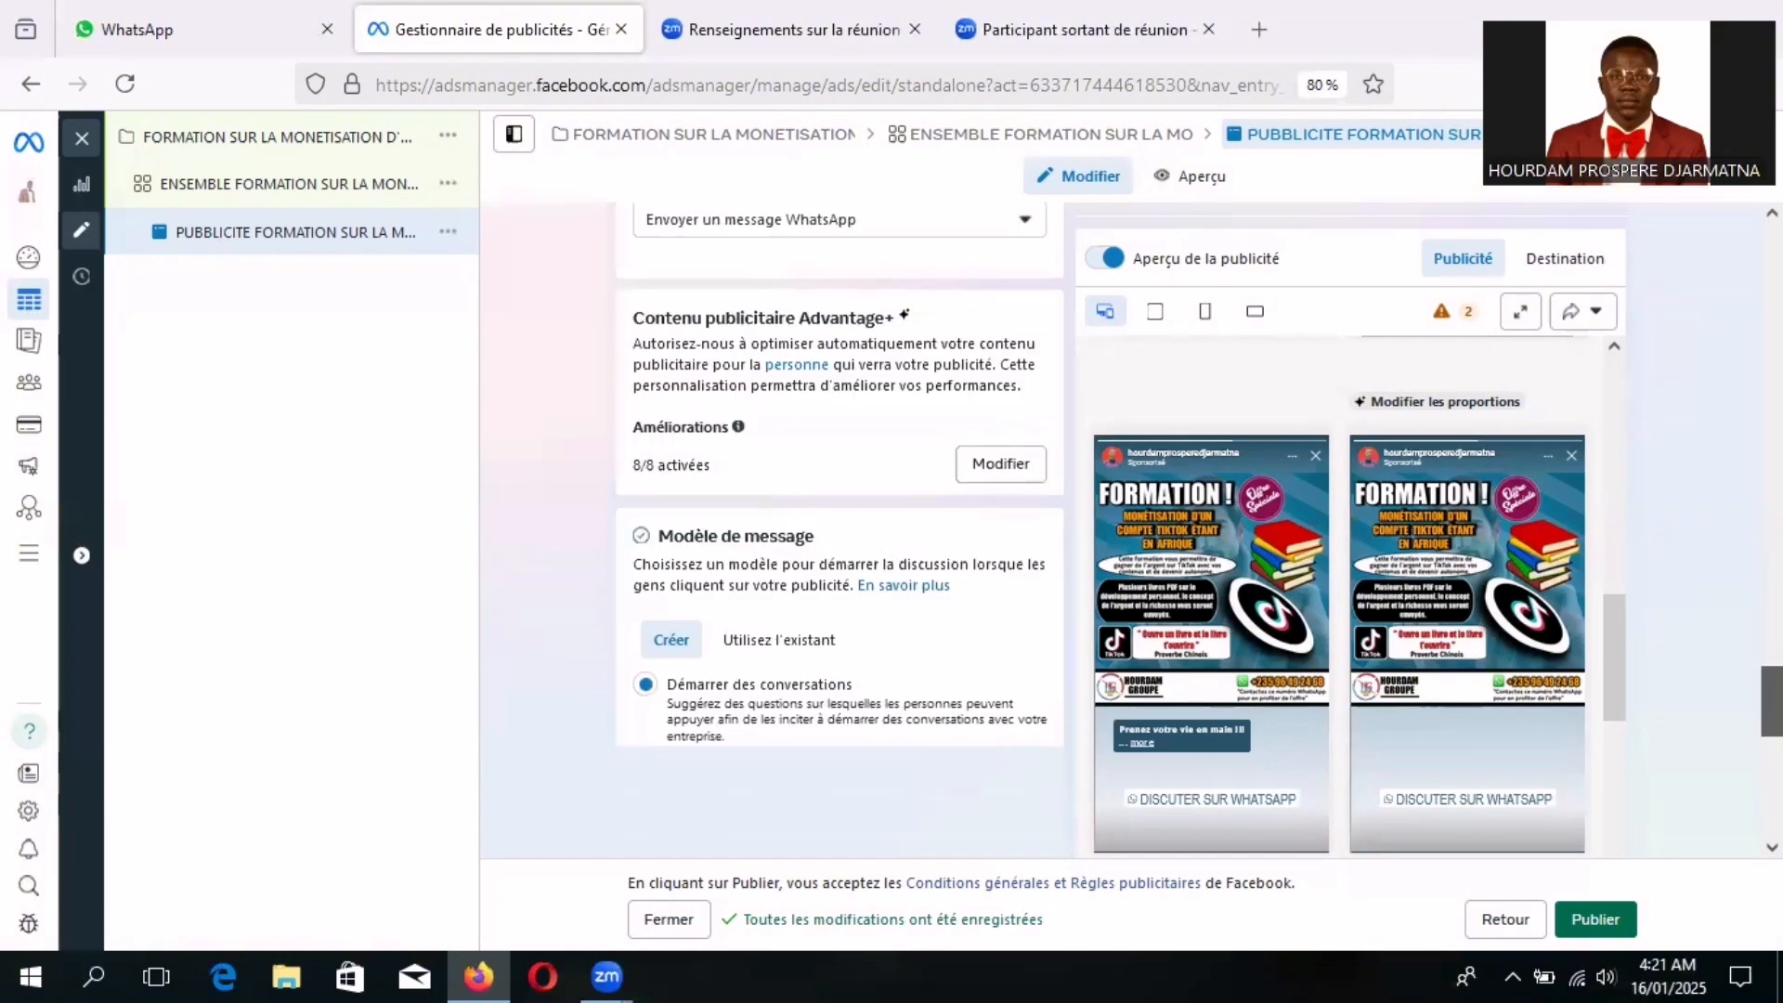
- Examine the Advantage+ enhancements, message template and tracking sections, along with the remaining placement previews
scroll(840, 530, down, 1)
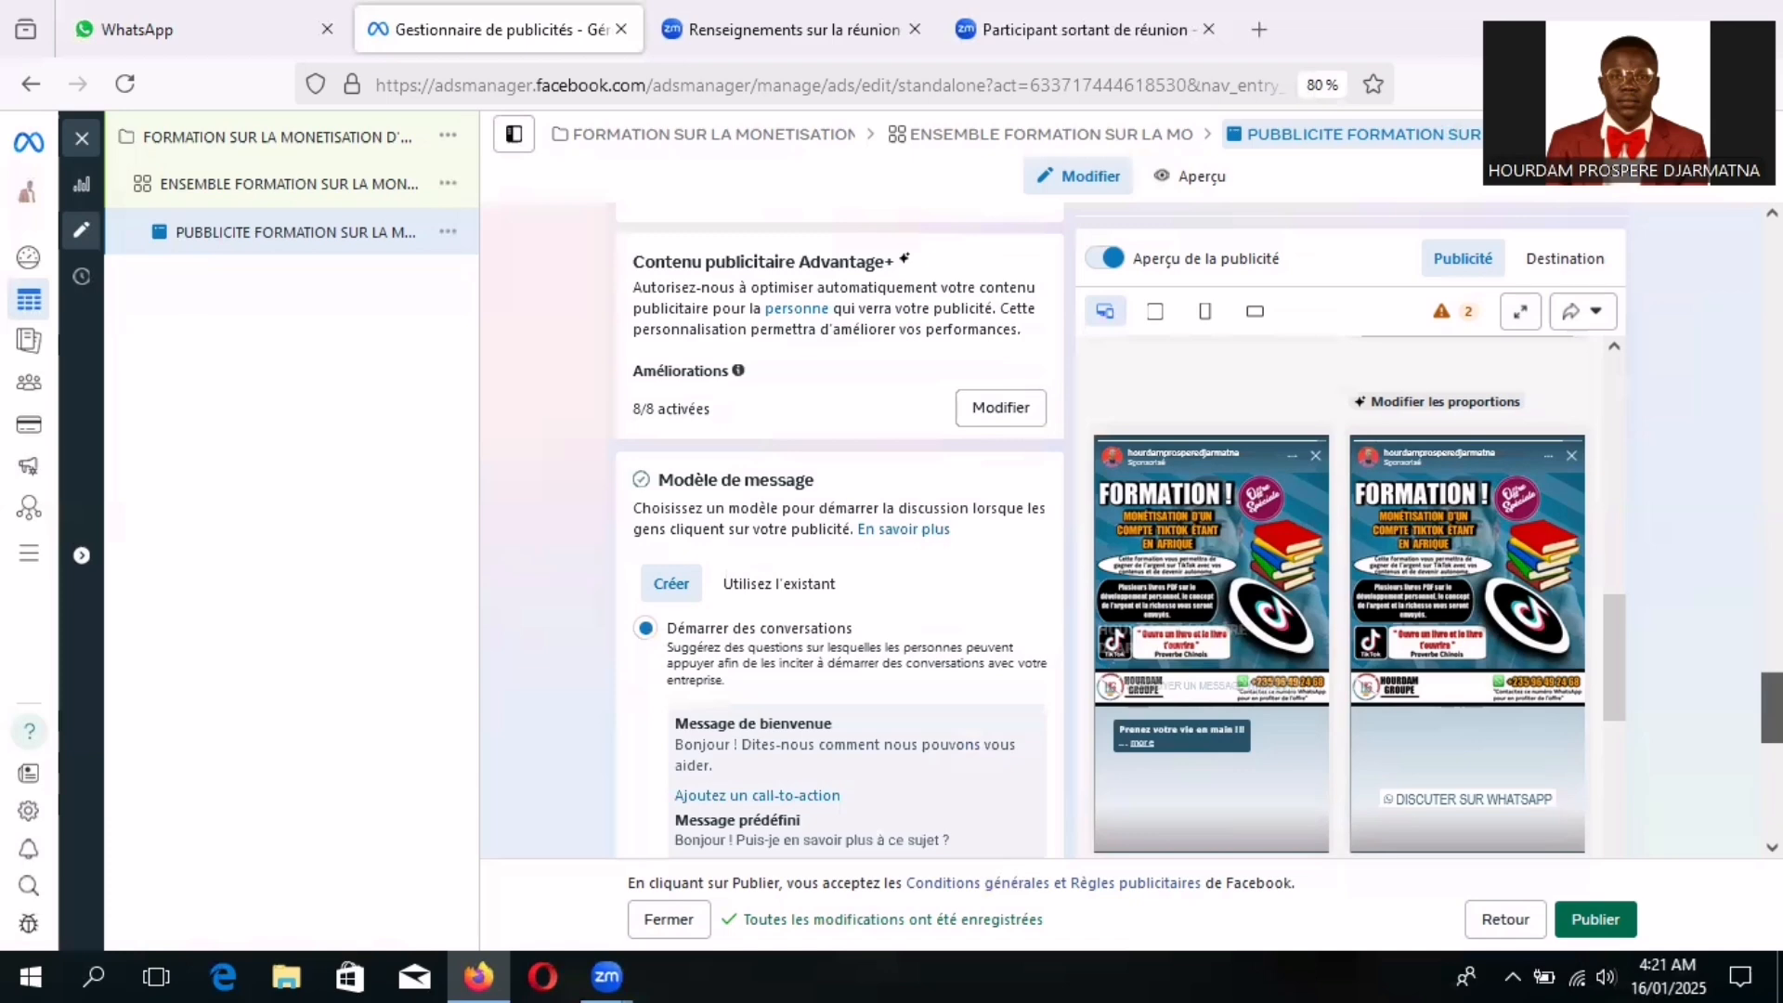
scroll(841, 530, down, 8)
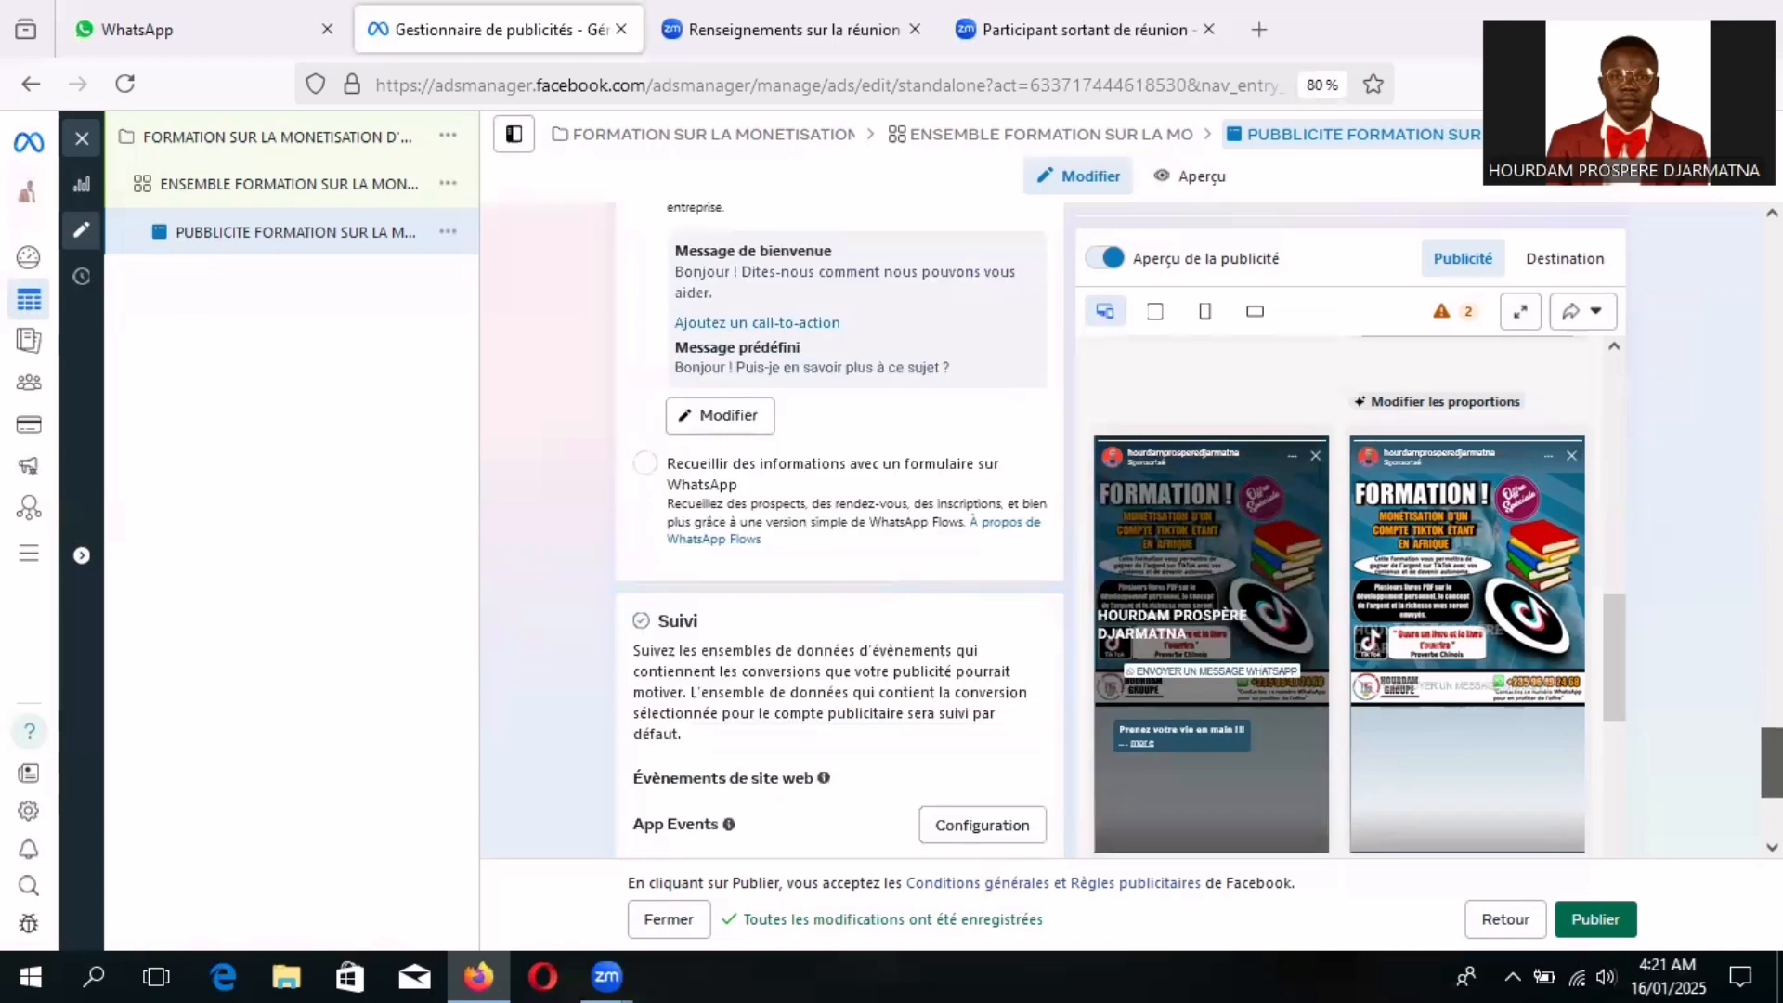
scroll(840, 529, down, 2)
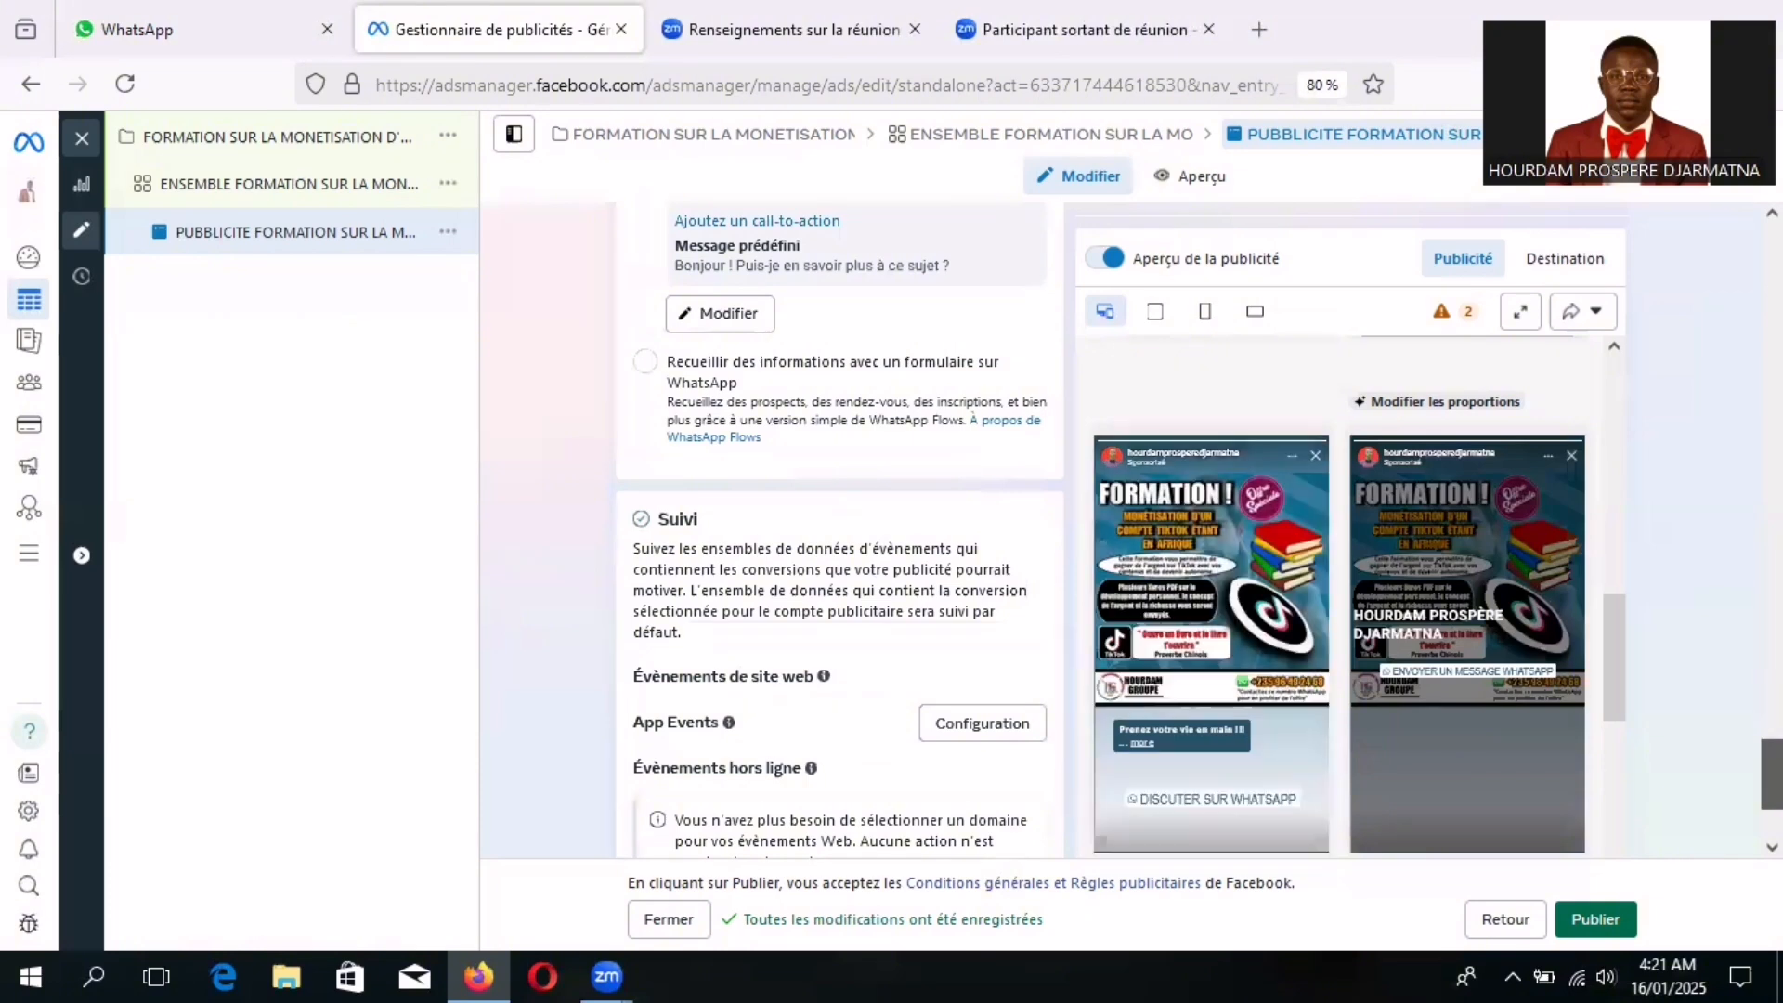
scroll(839, 529, up, 3)
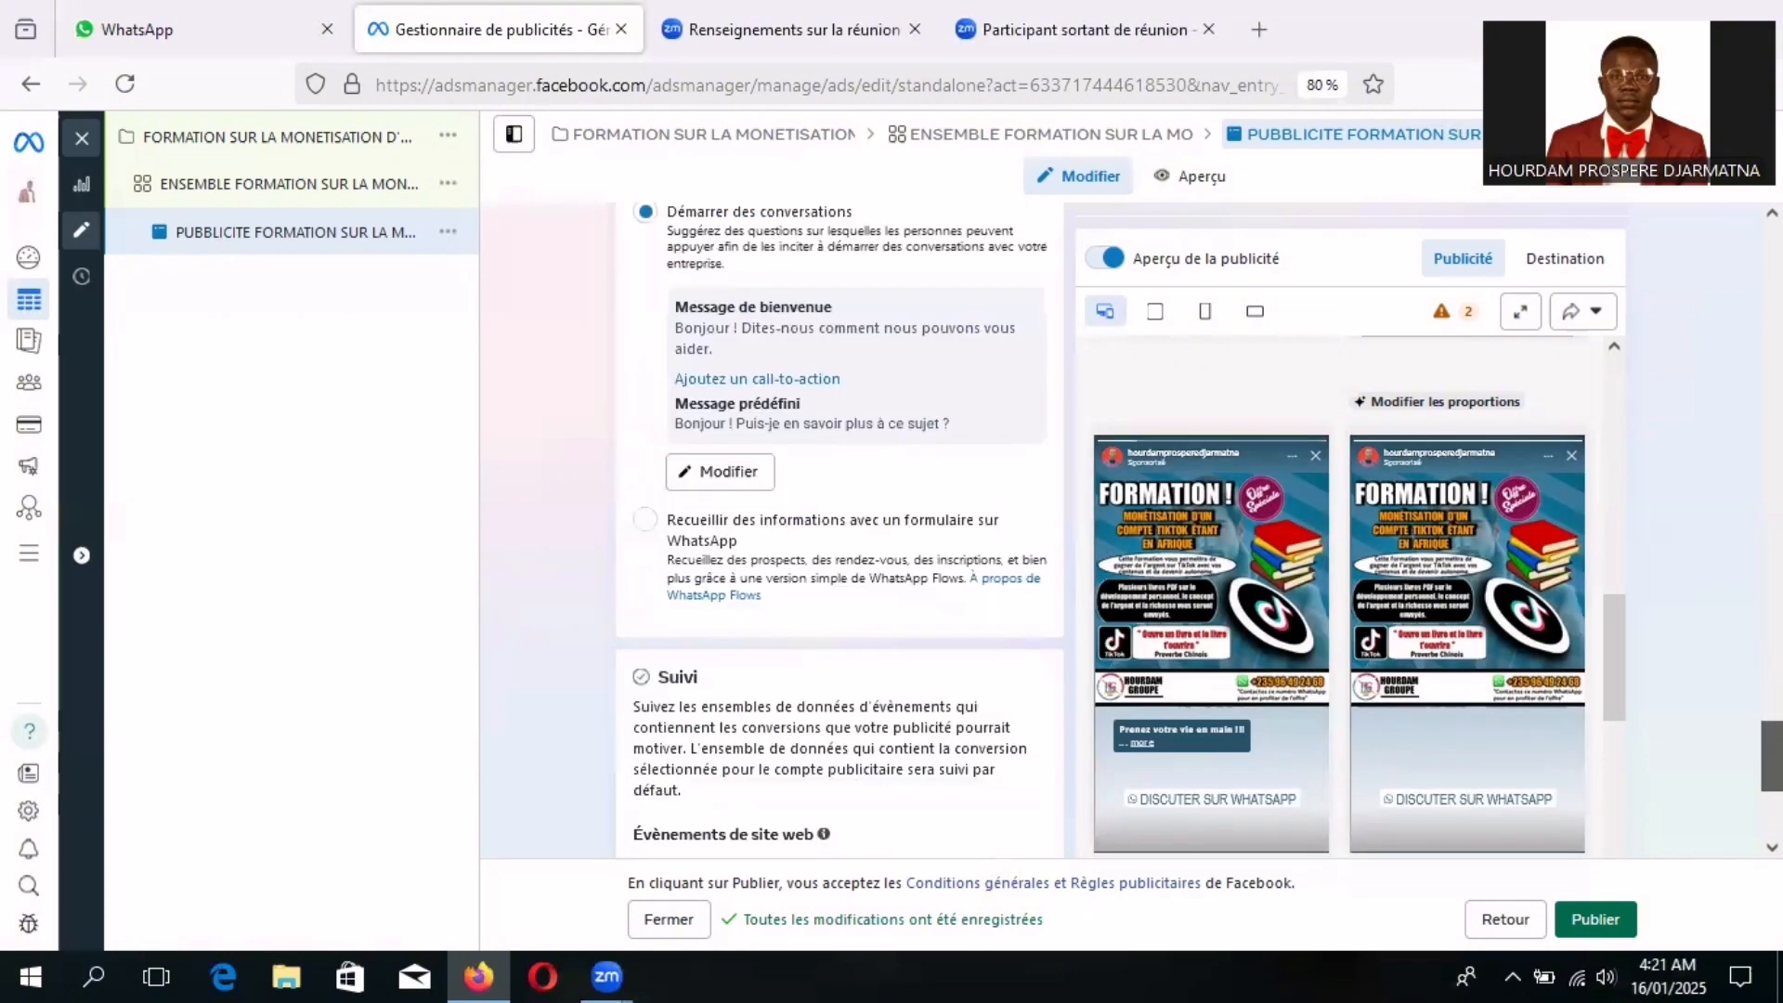
scroll(840, 529, up, 1)
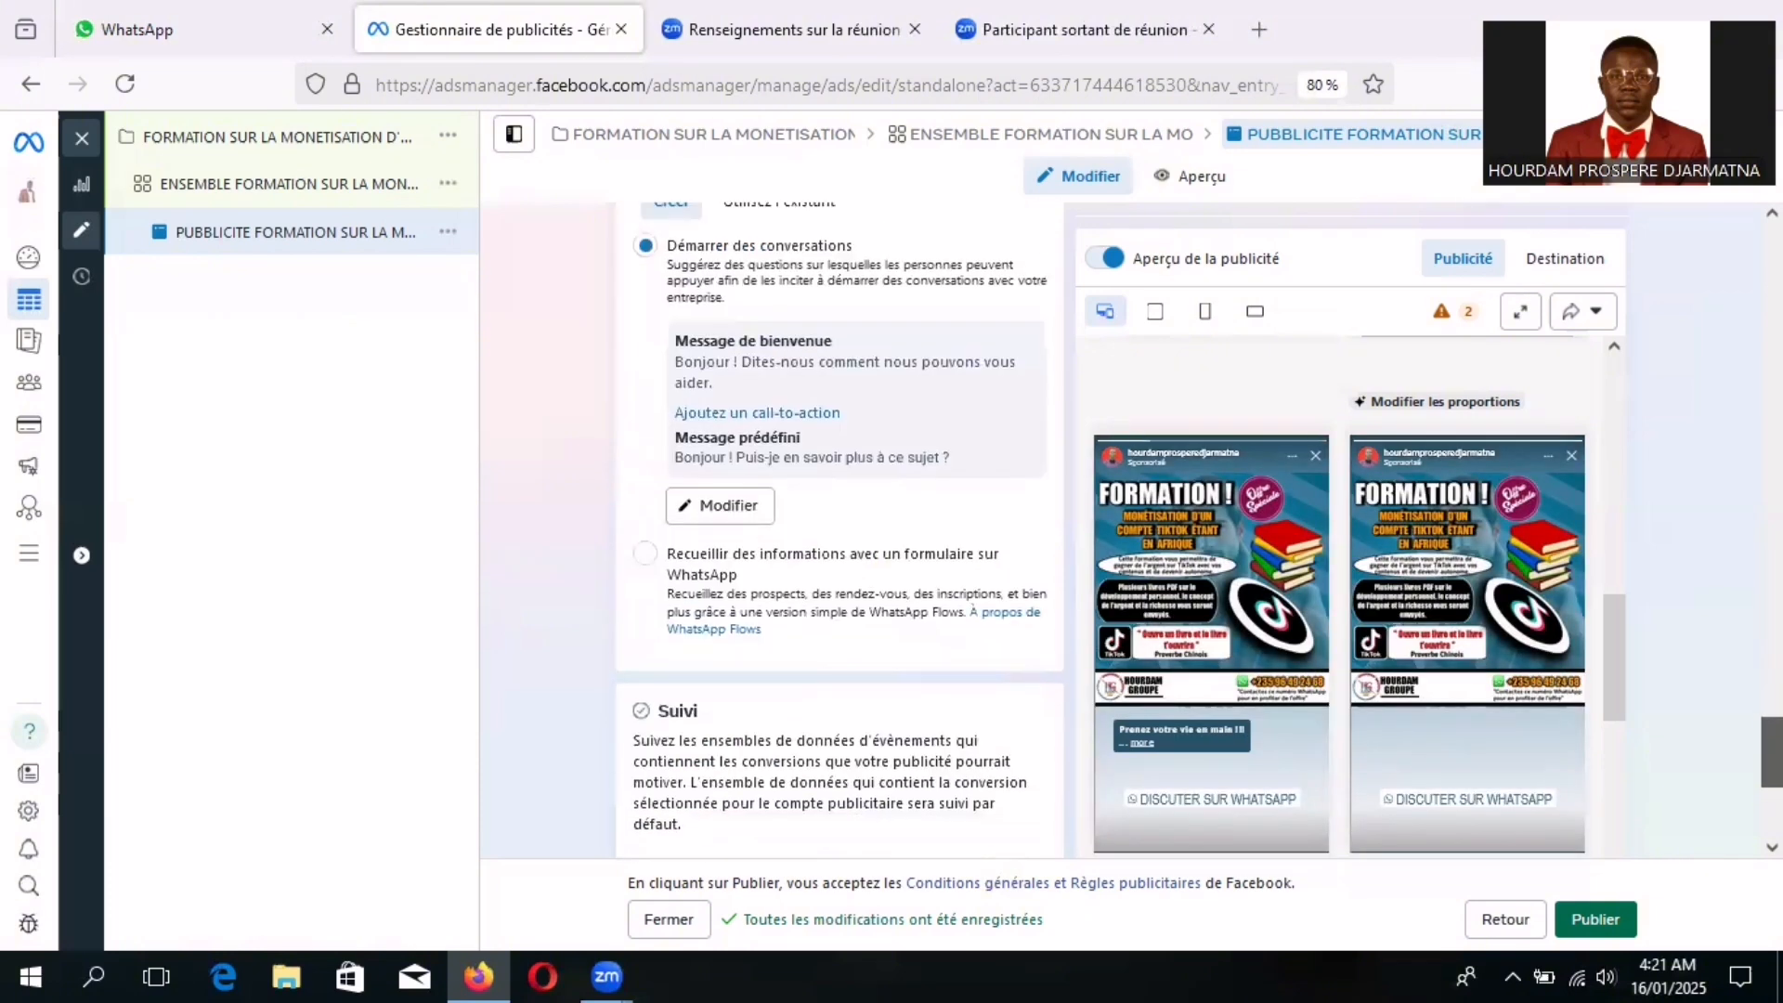
scroll(839, 529, up, 1)
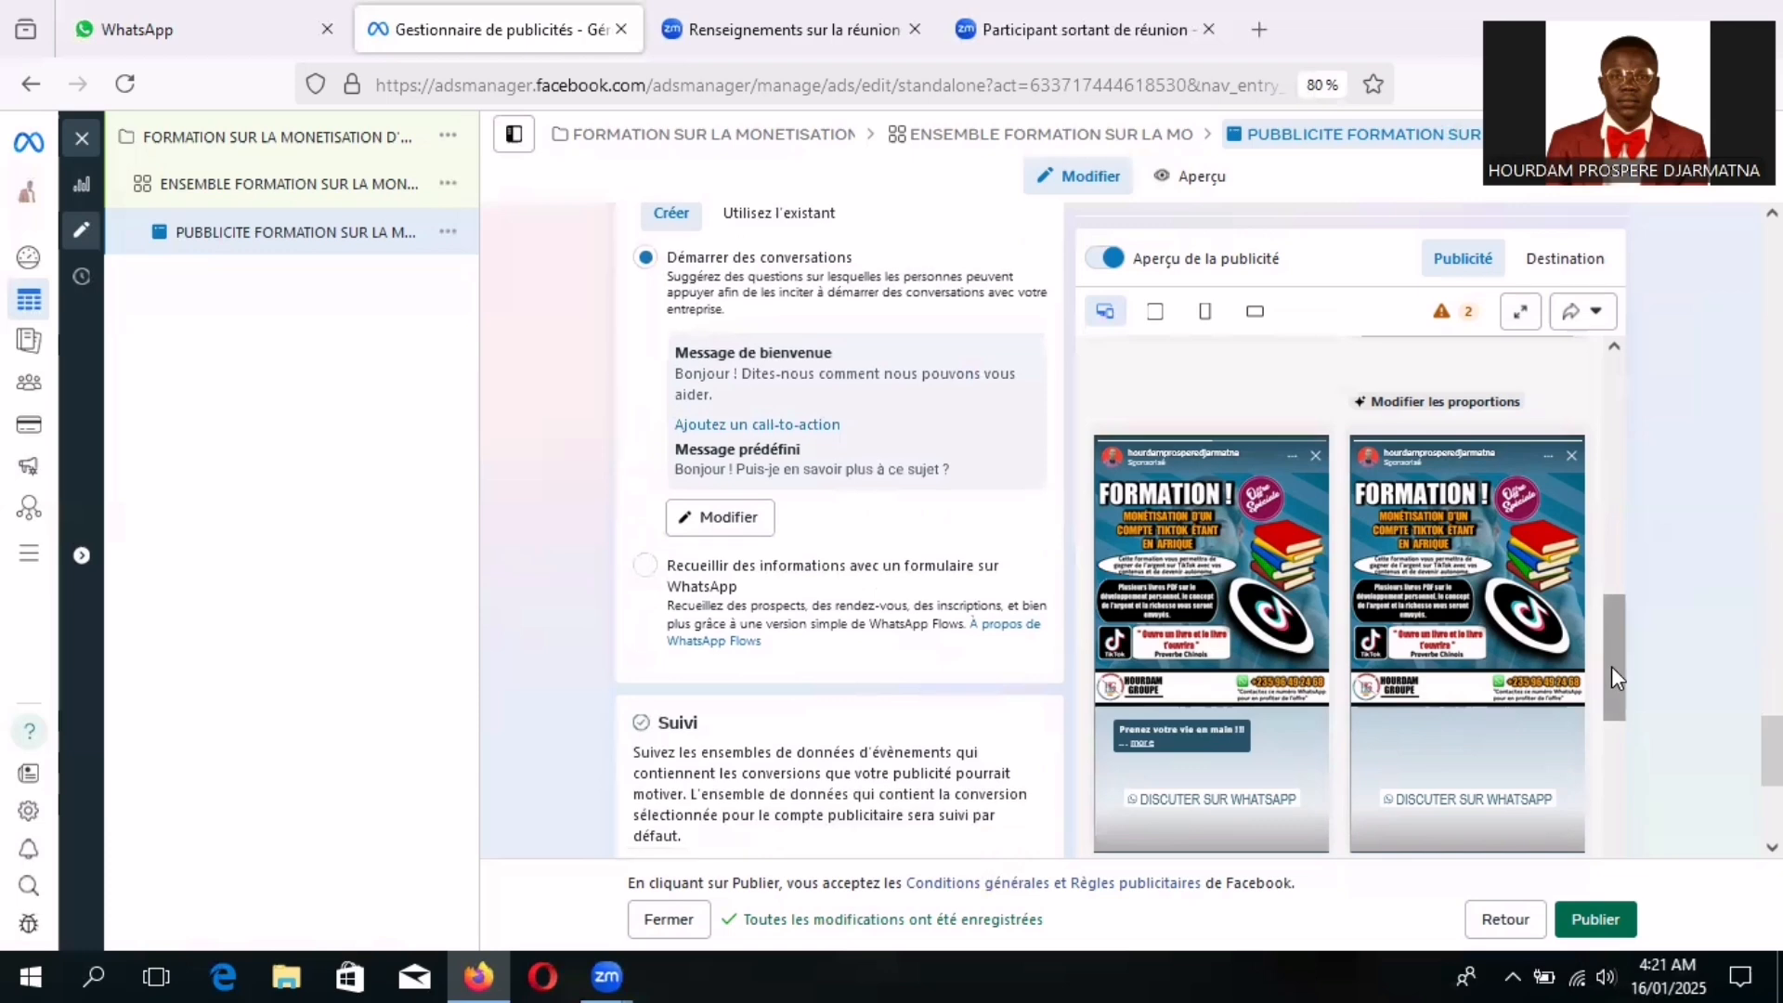
drag(1612, 666, 1625, 848)
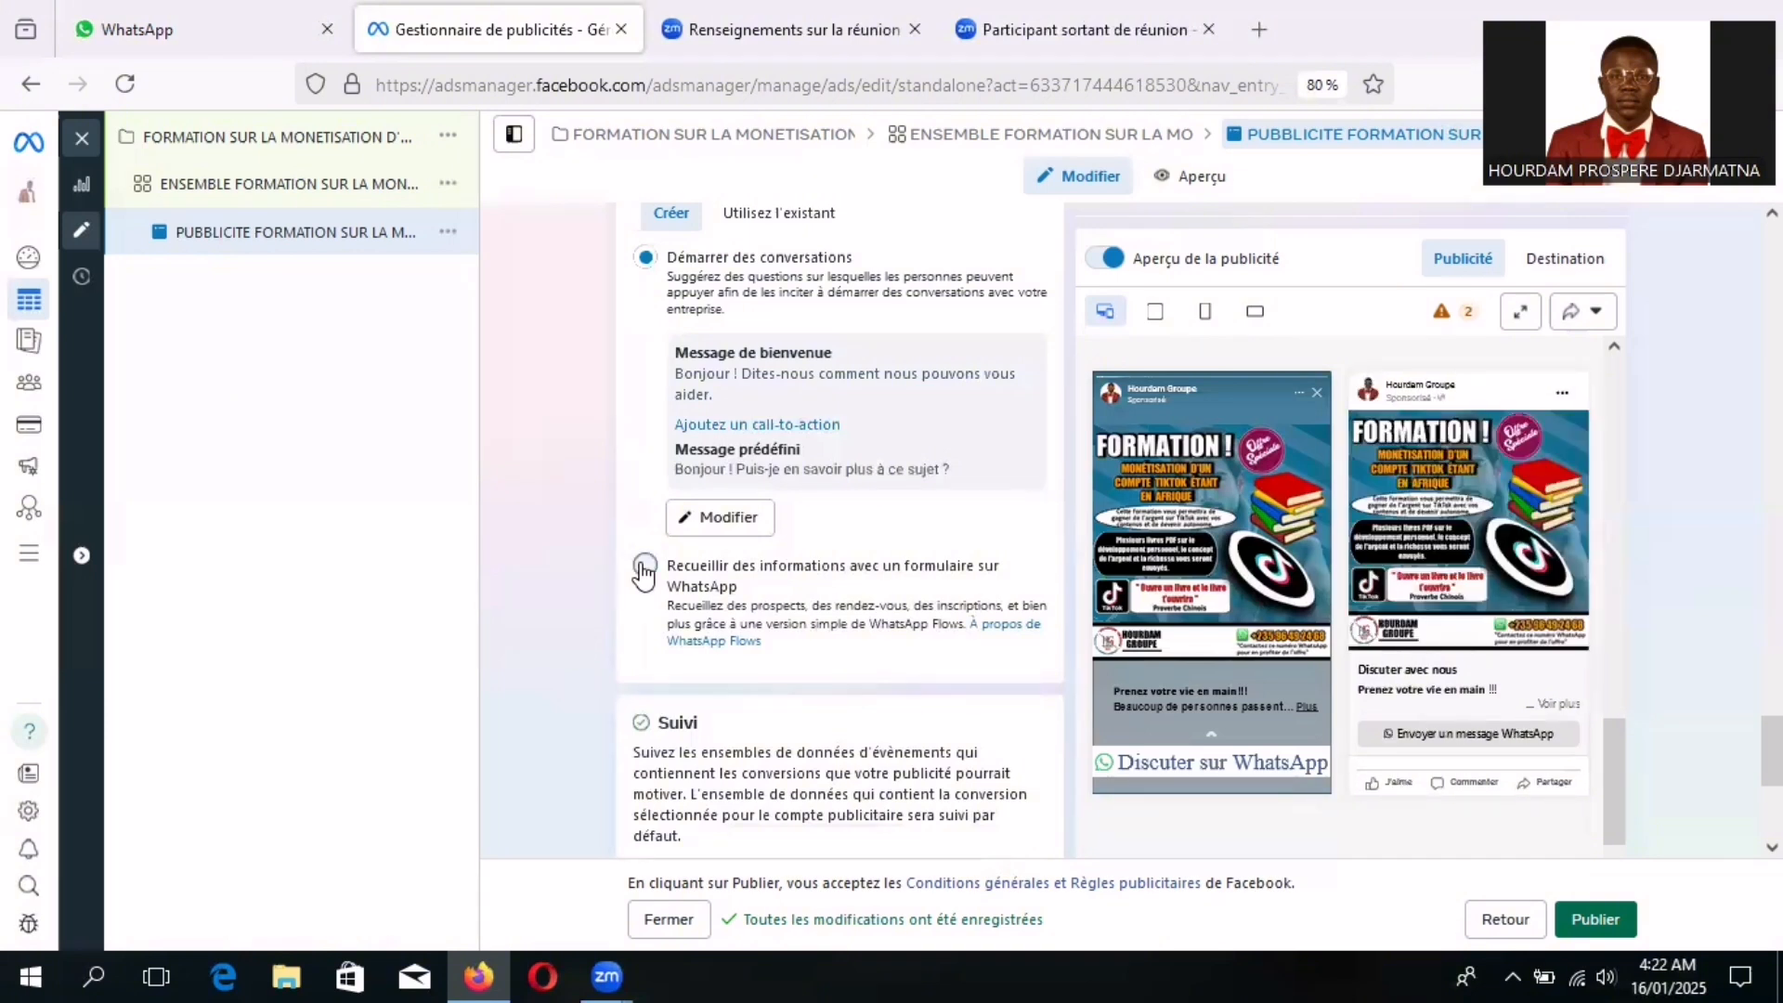
- Set the message template to collect information with a WhatsApp form, keeping the default sign-up form
click(644, 567)
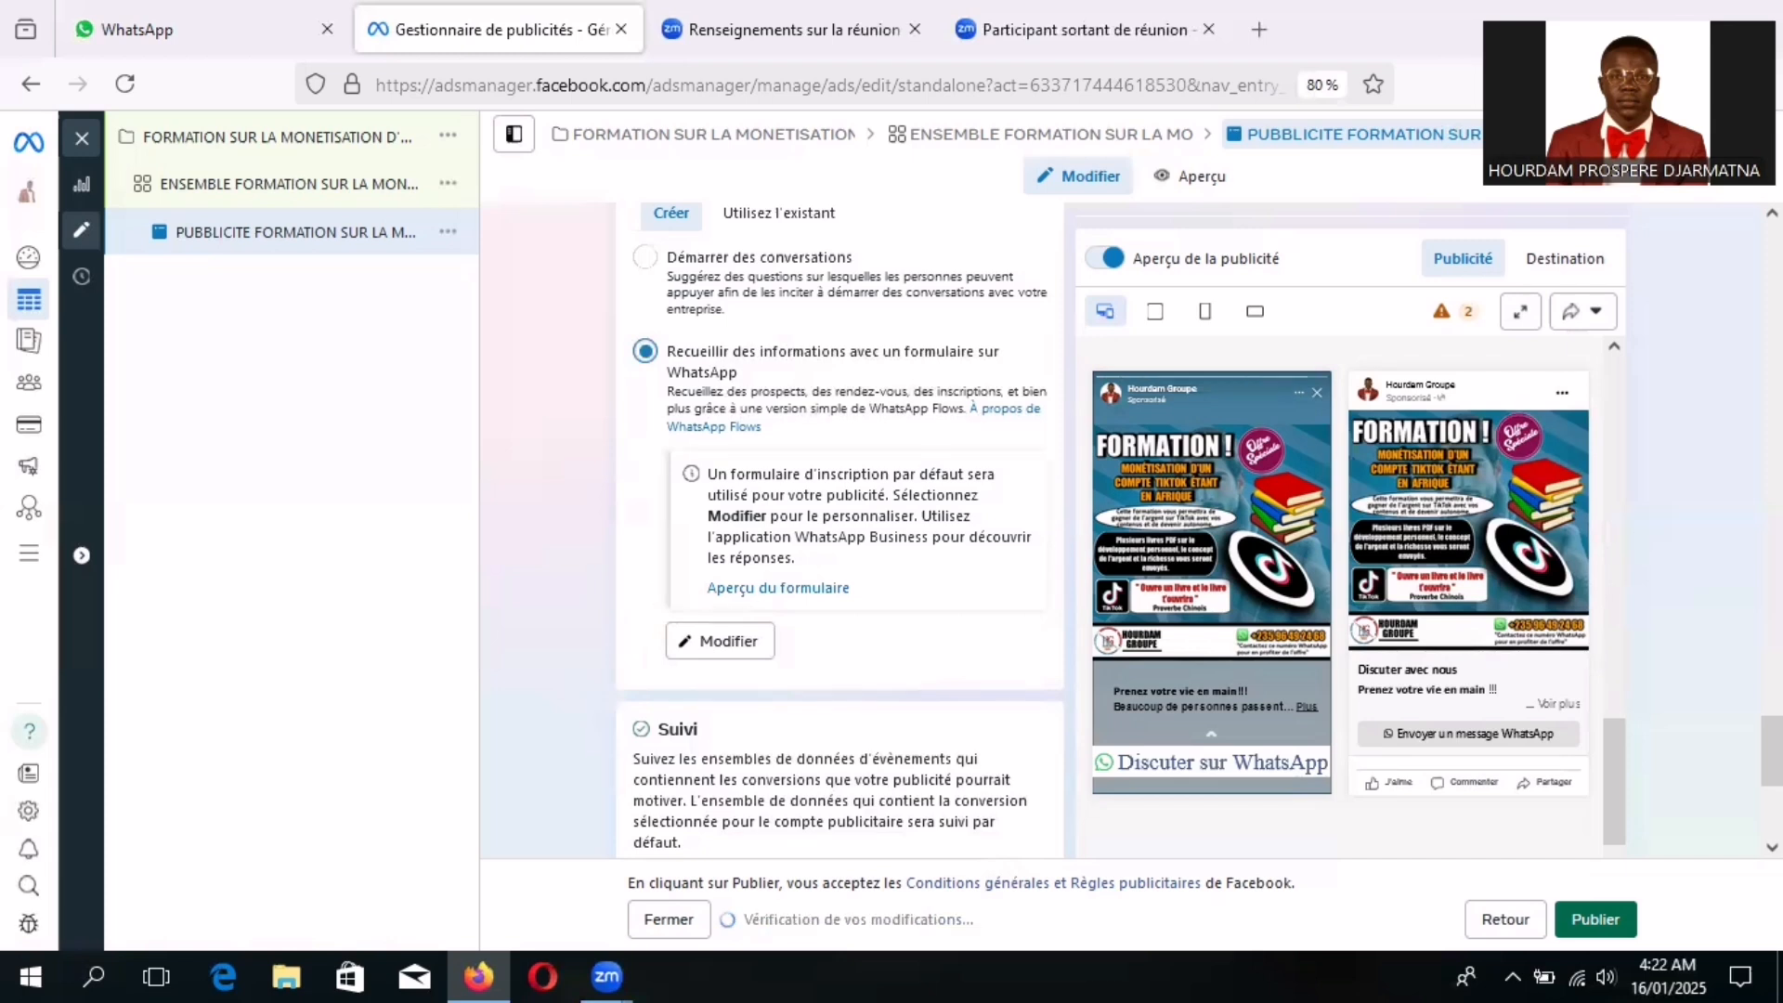
scroll(840, 529, up, 3)
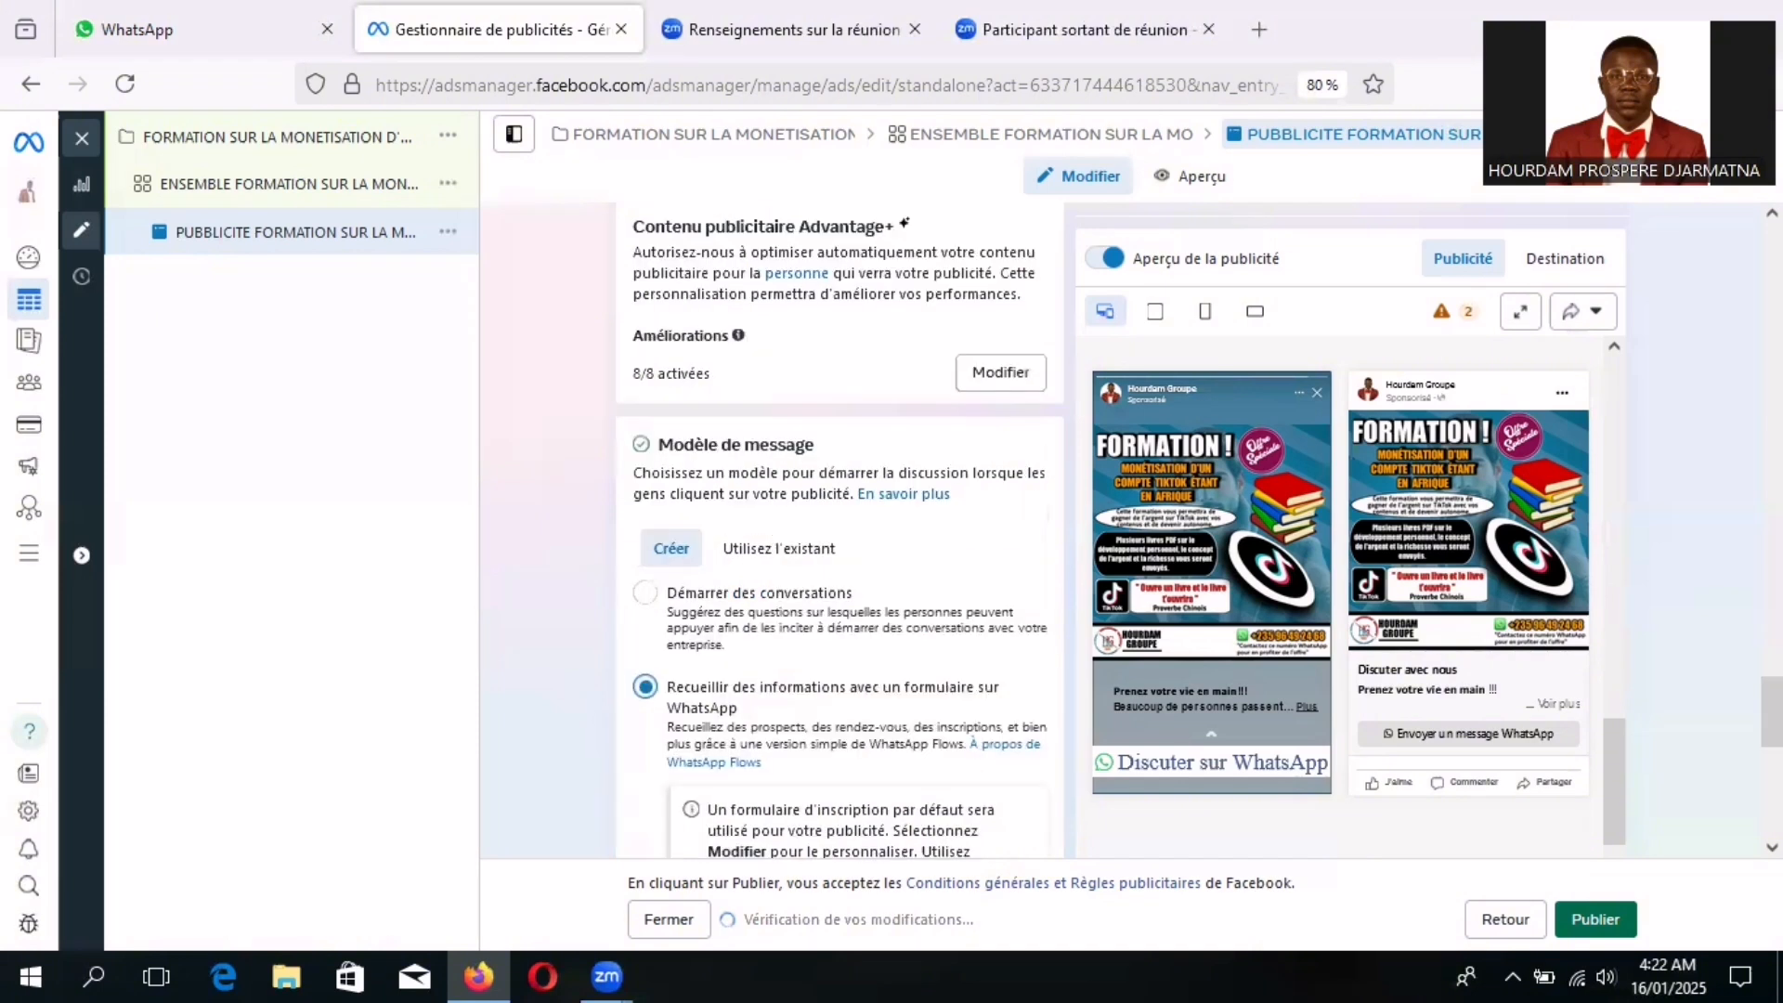
drag(1772, 712, 1771, 715)
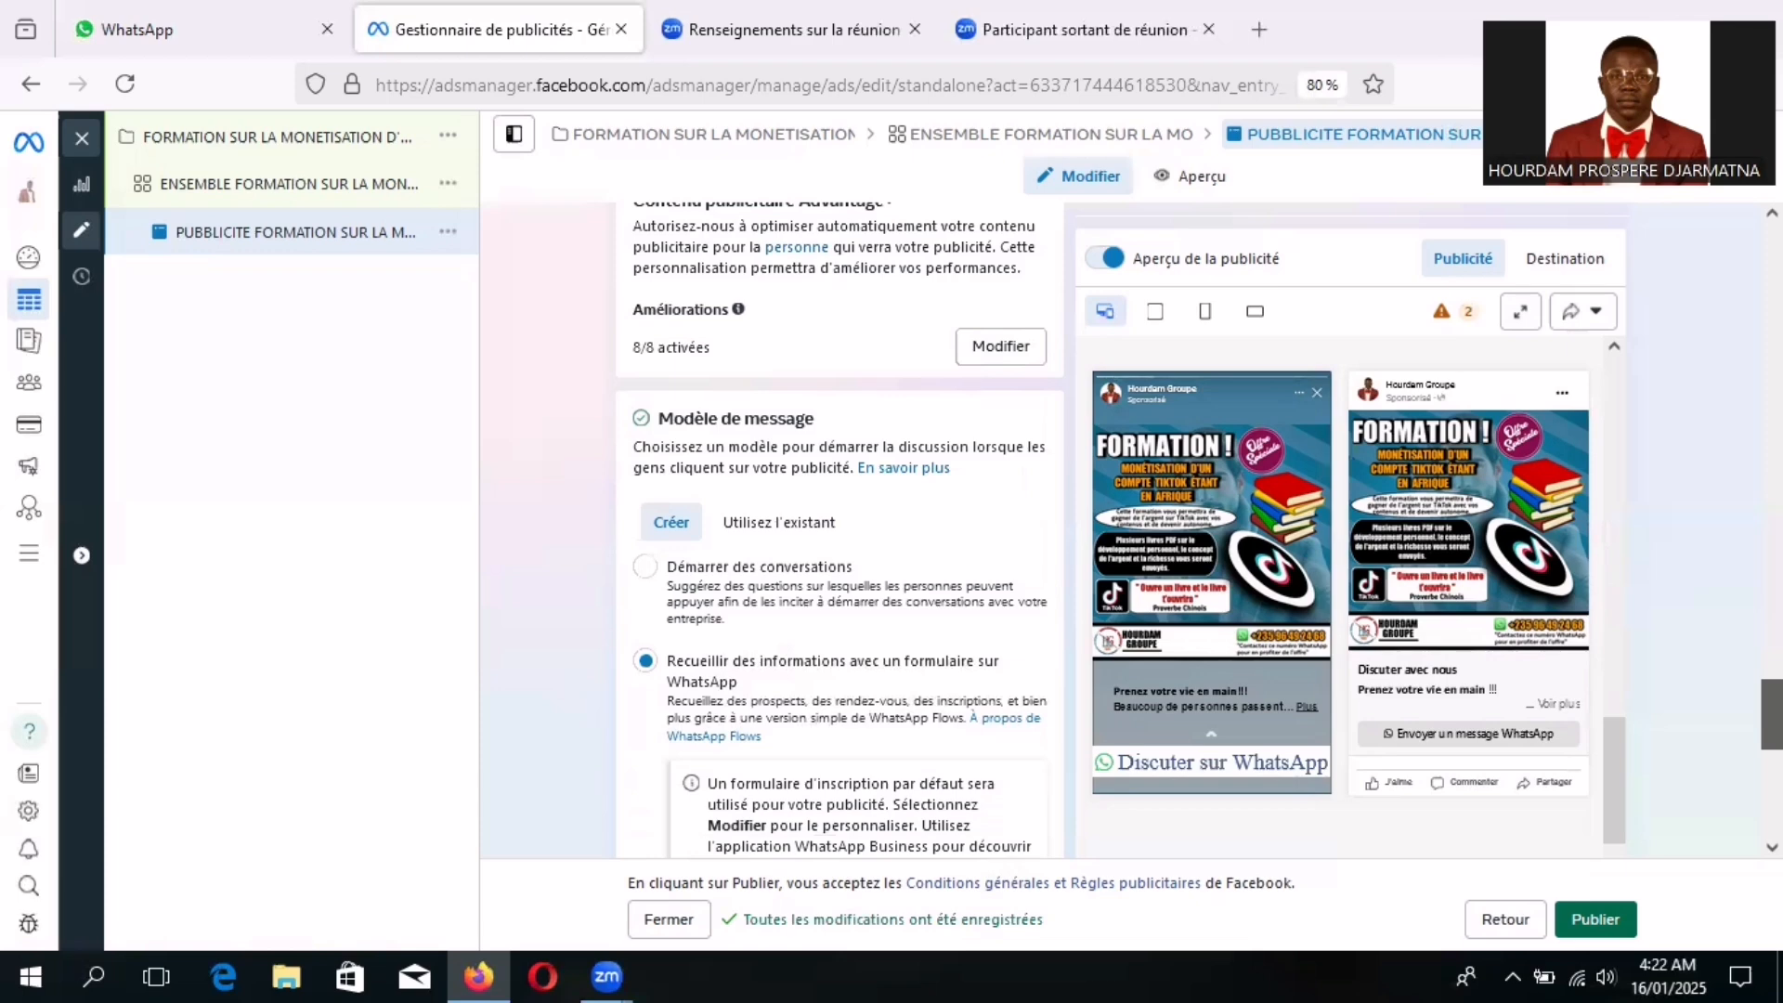
mouse_move(1772, 715)
mouse_down()
mouse_move(1772, 799)
mouse_move(1771, 291)
mouse_move(1772, 736)
mouse_up()
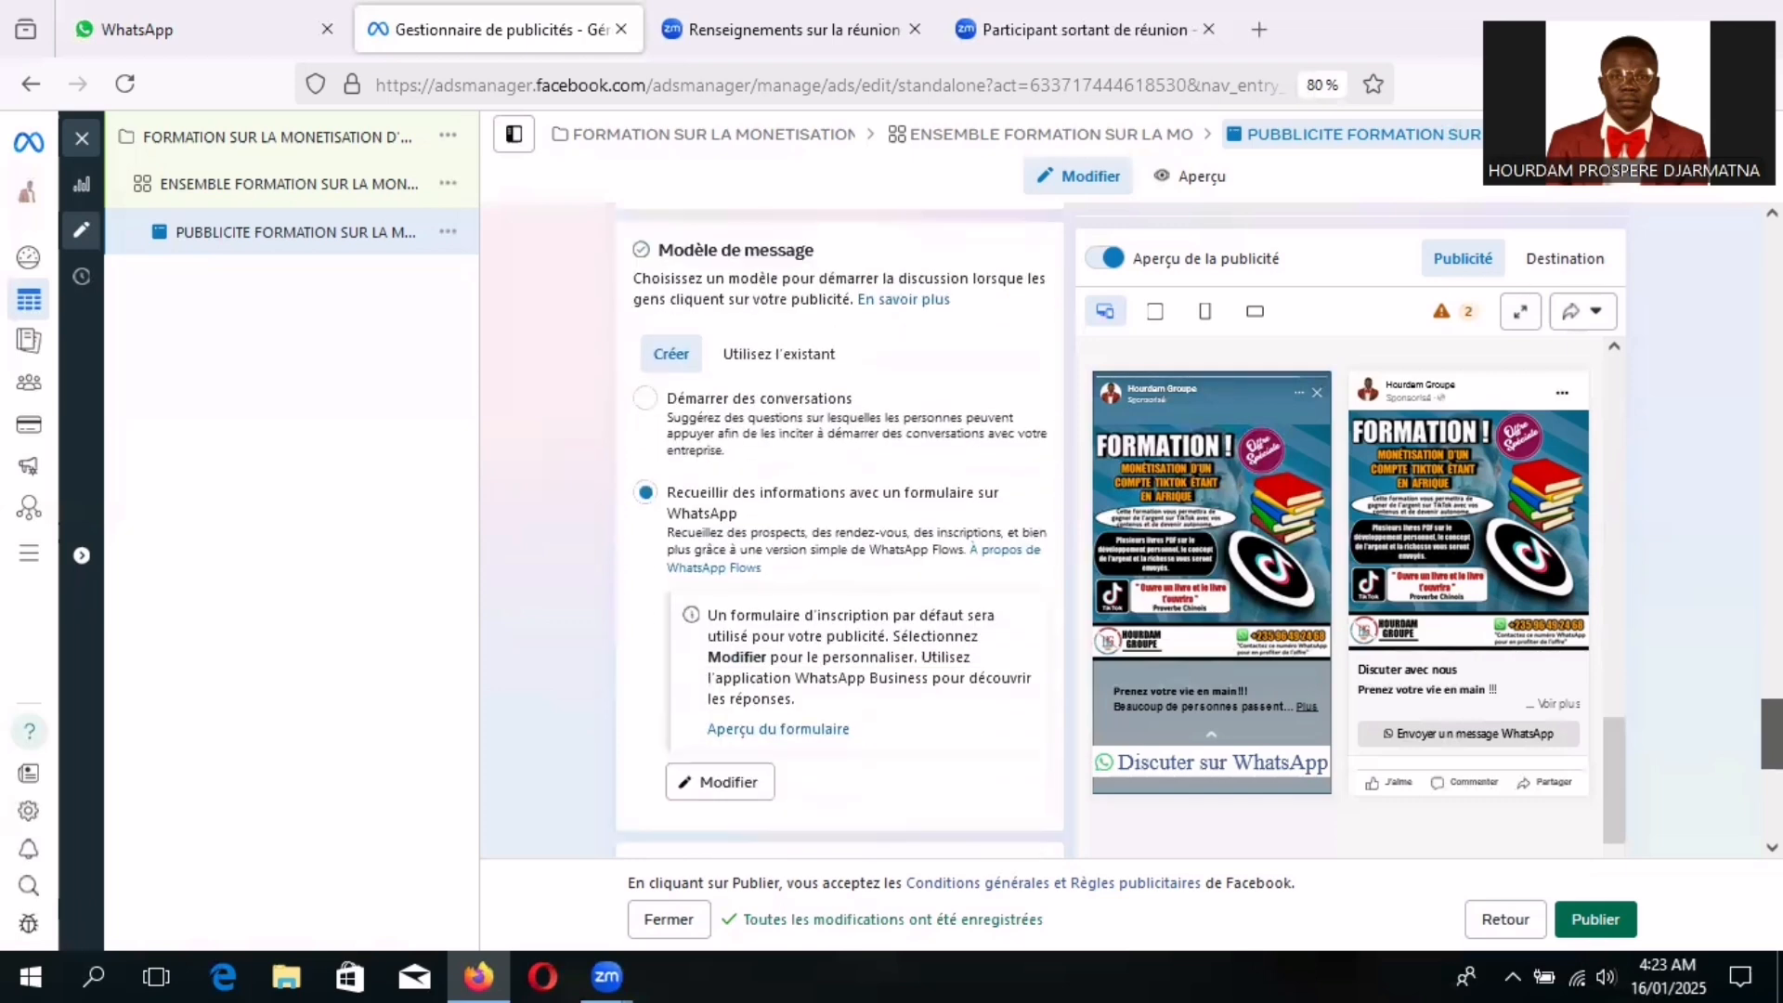
scroll(840, 531, down, 1)
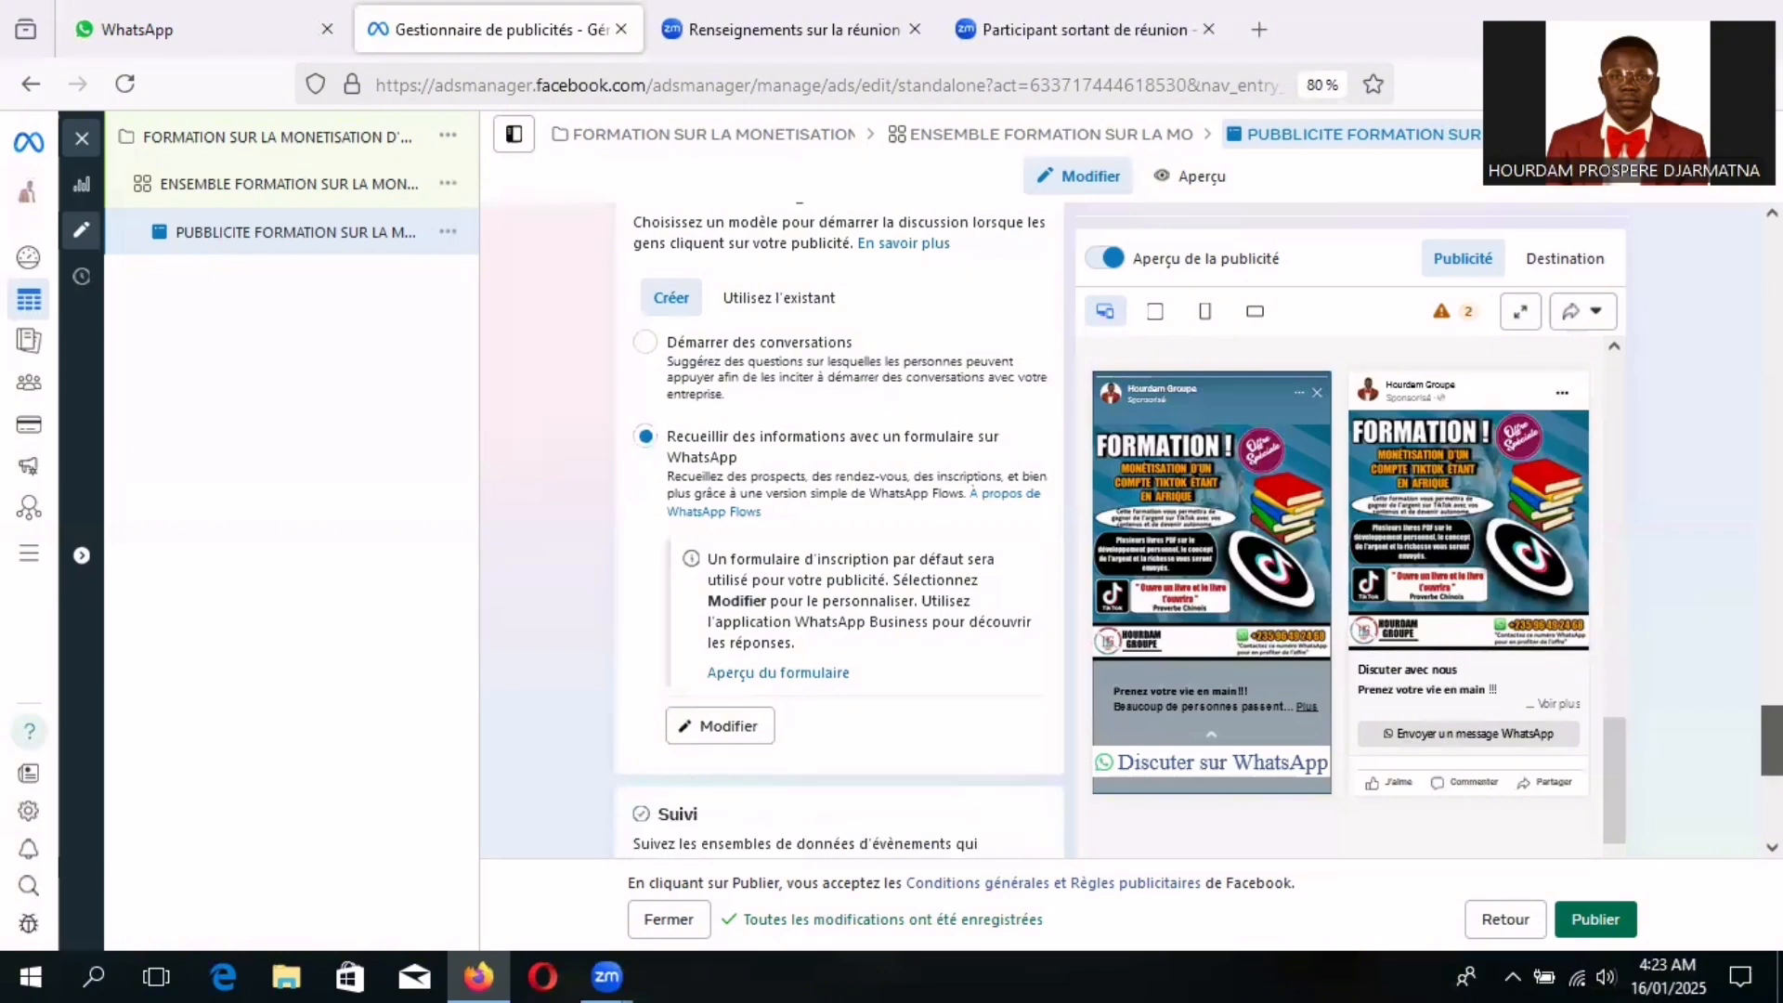
- Check the ad's tracking and URL parameter settings, leaving them as they are, and publish the campaign, ad set and ad
scroll(838, 529, down, 3)
scroll(838, 529, down, 2)
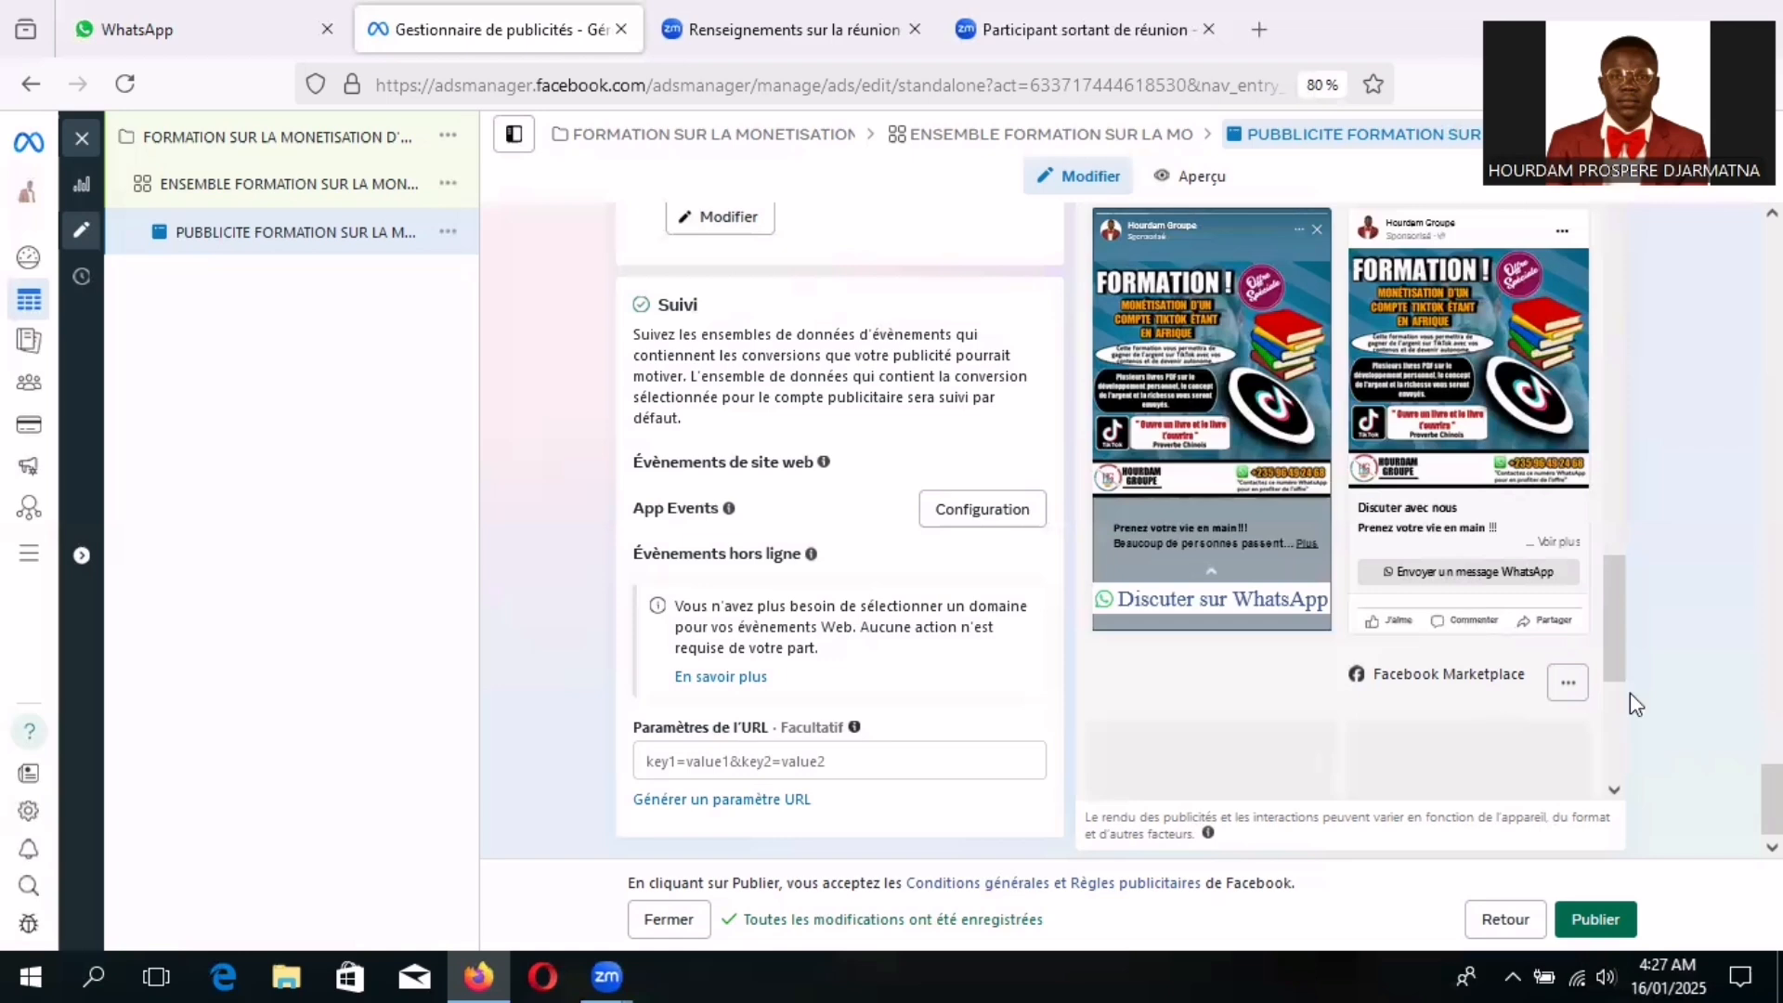
scroll(1115, 530, up, 2)
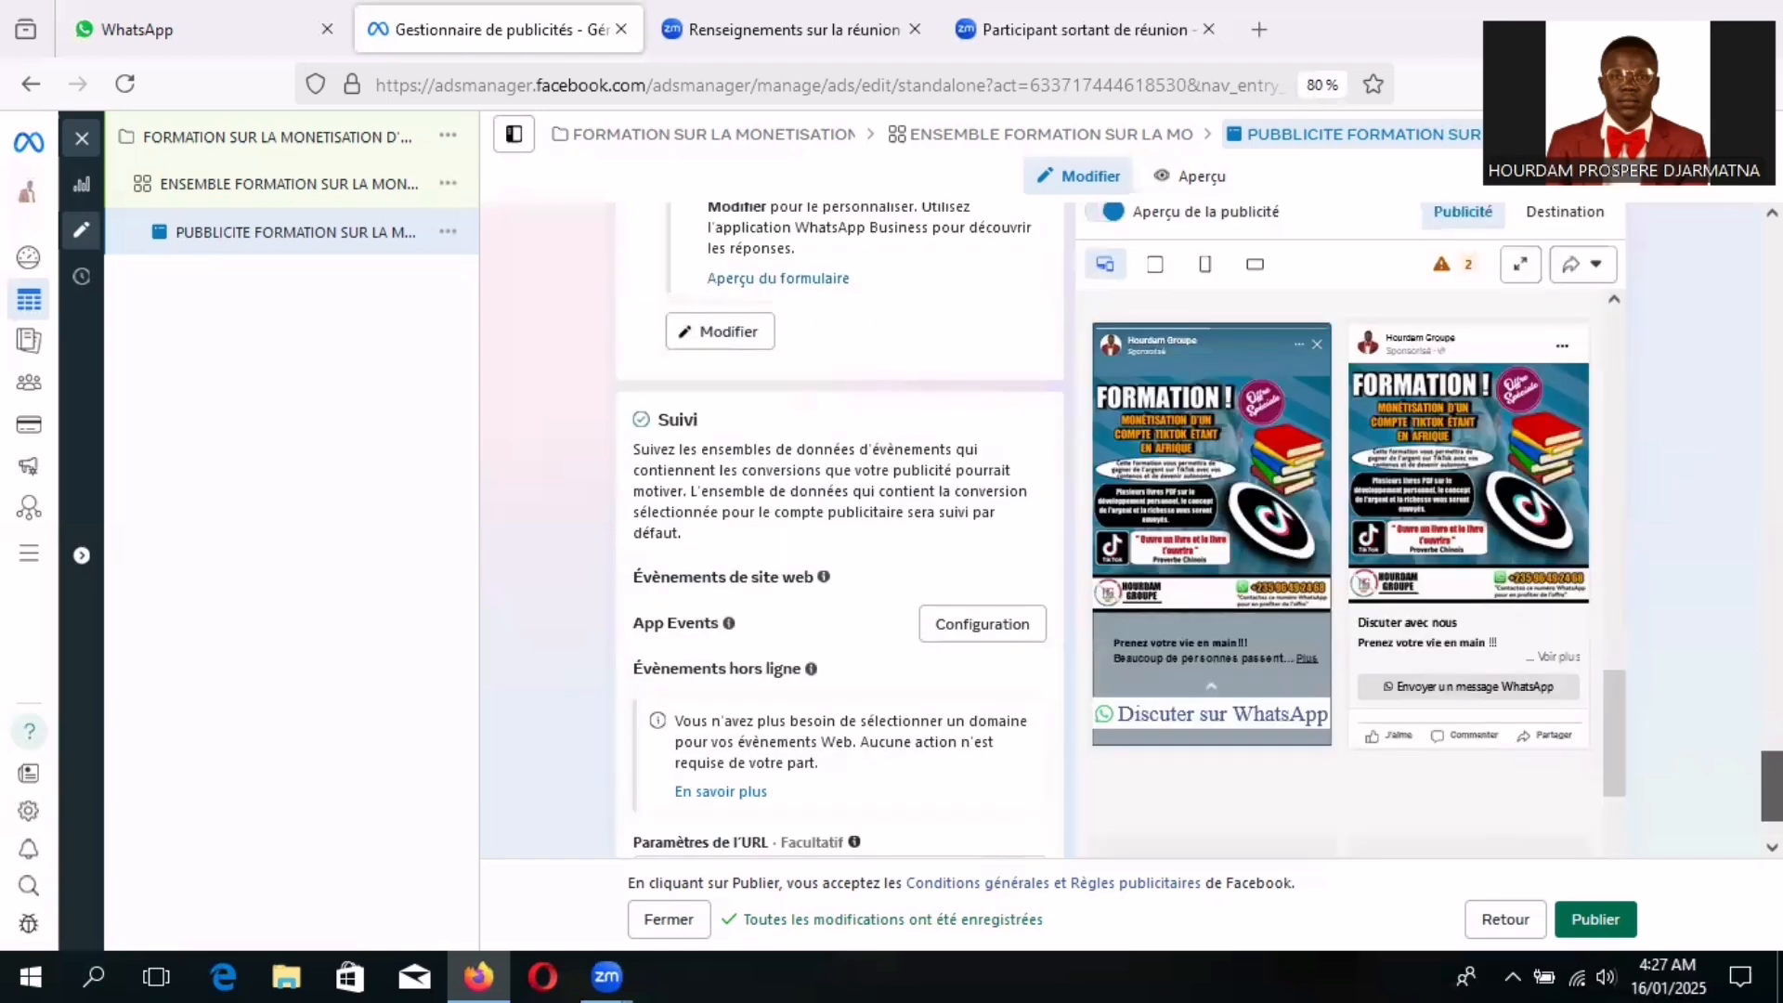
scroll(1114, 530, up, 1)
scroll(1115, 530, down, 3)
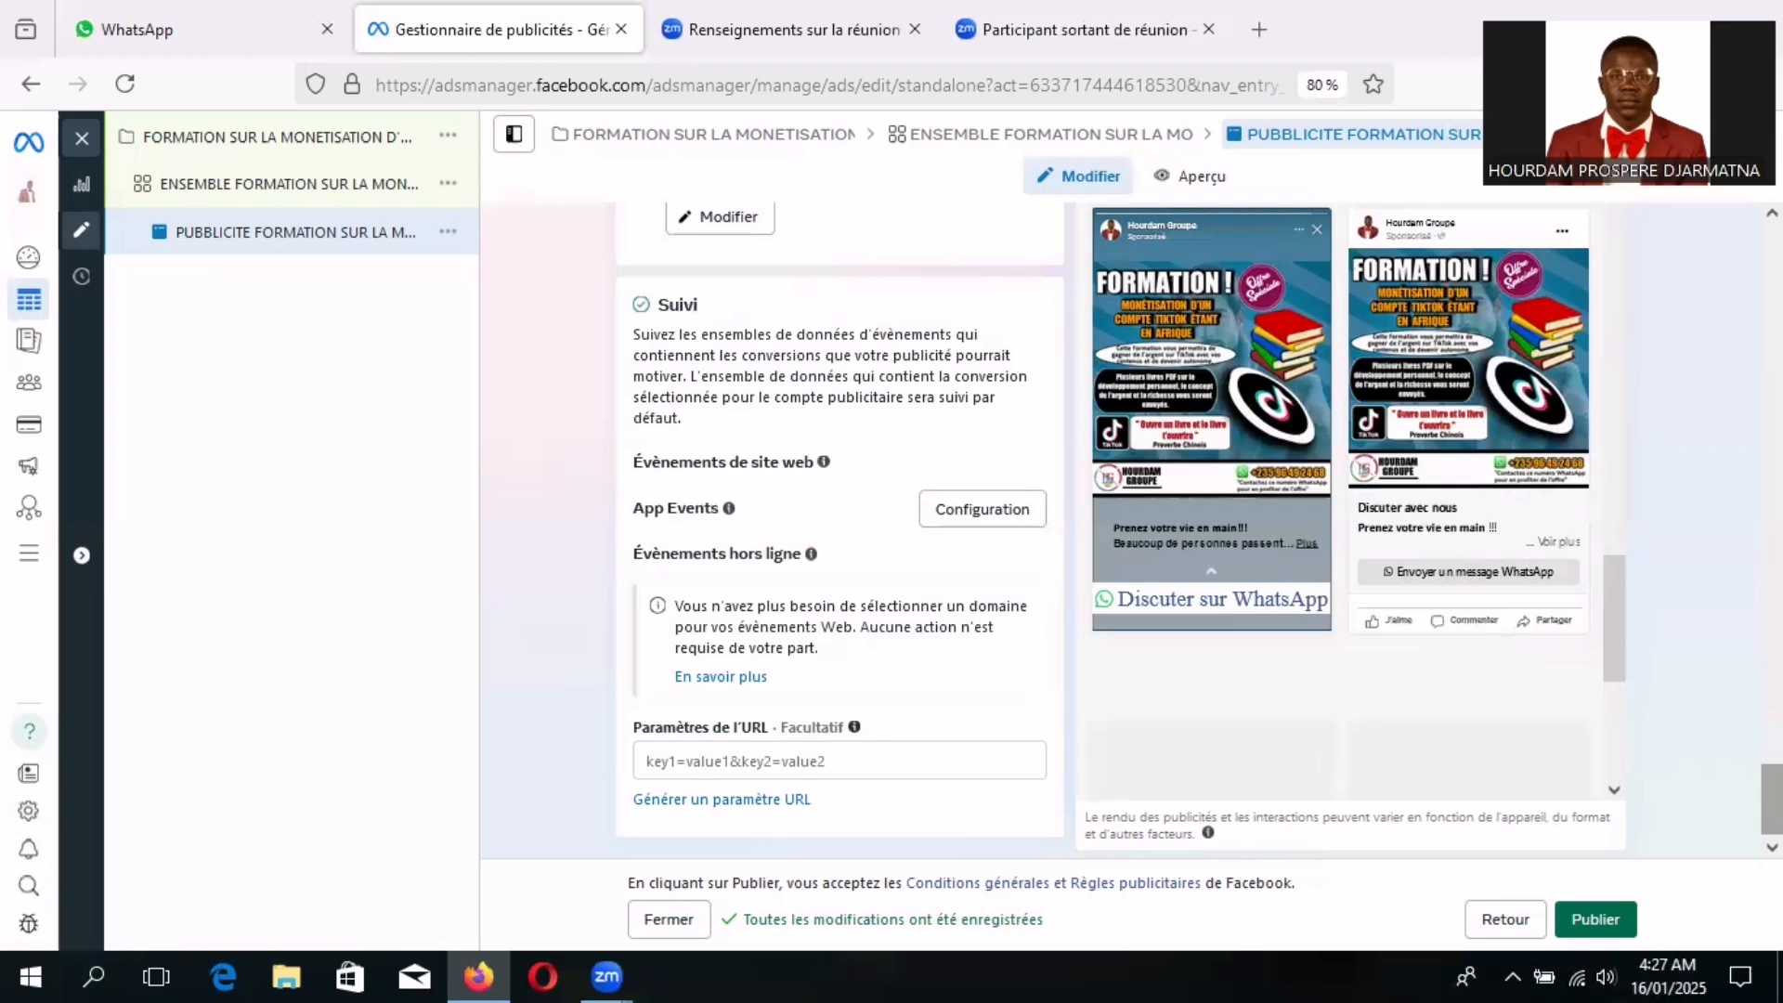
click(1609, 926)
click(1611, 924)
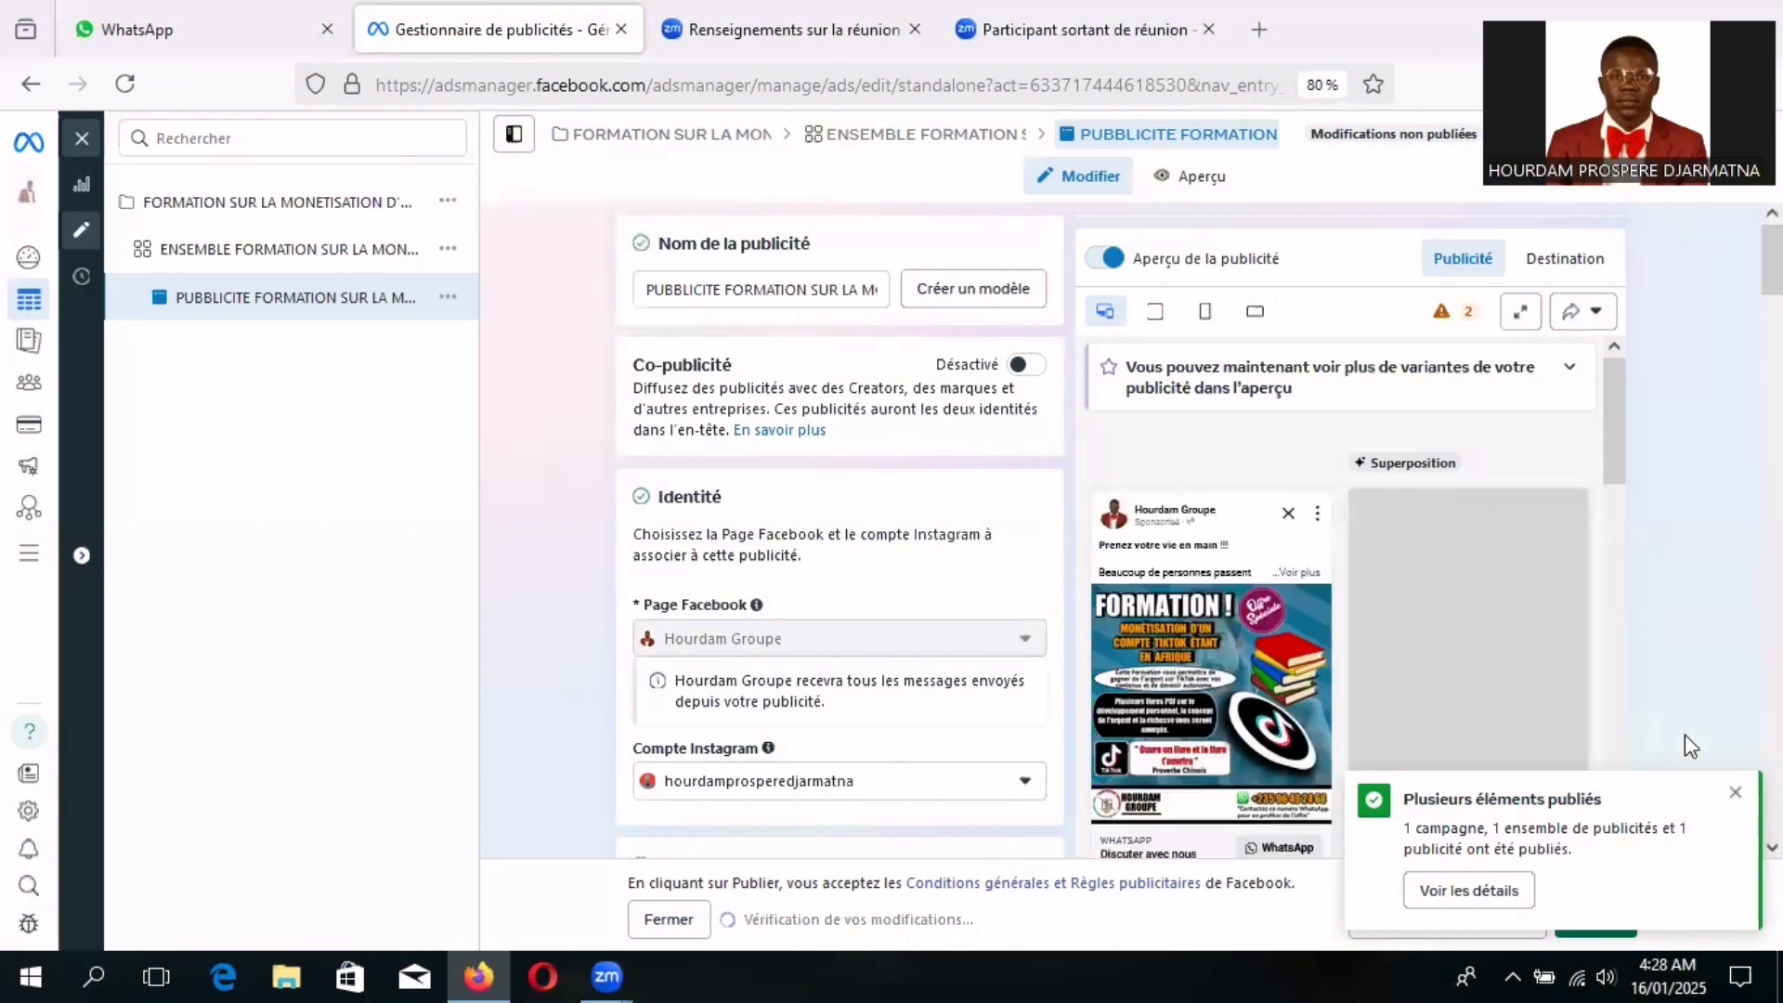
- Review the ad down to its message template and publish its remaining draft changes
scroll(840, 529, down, 1)
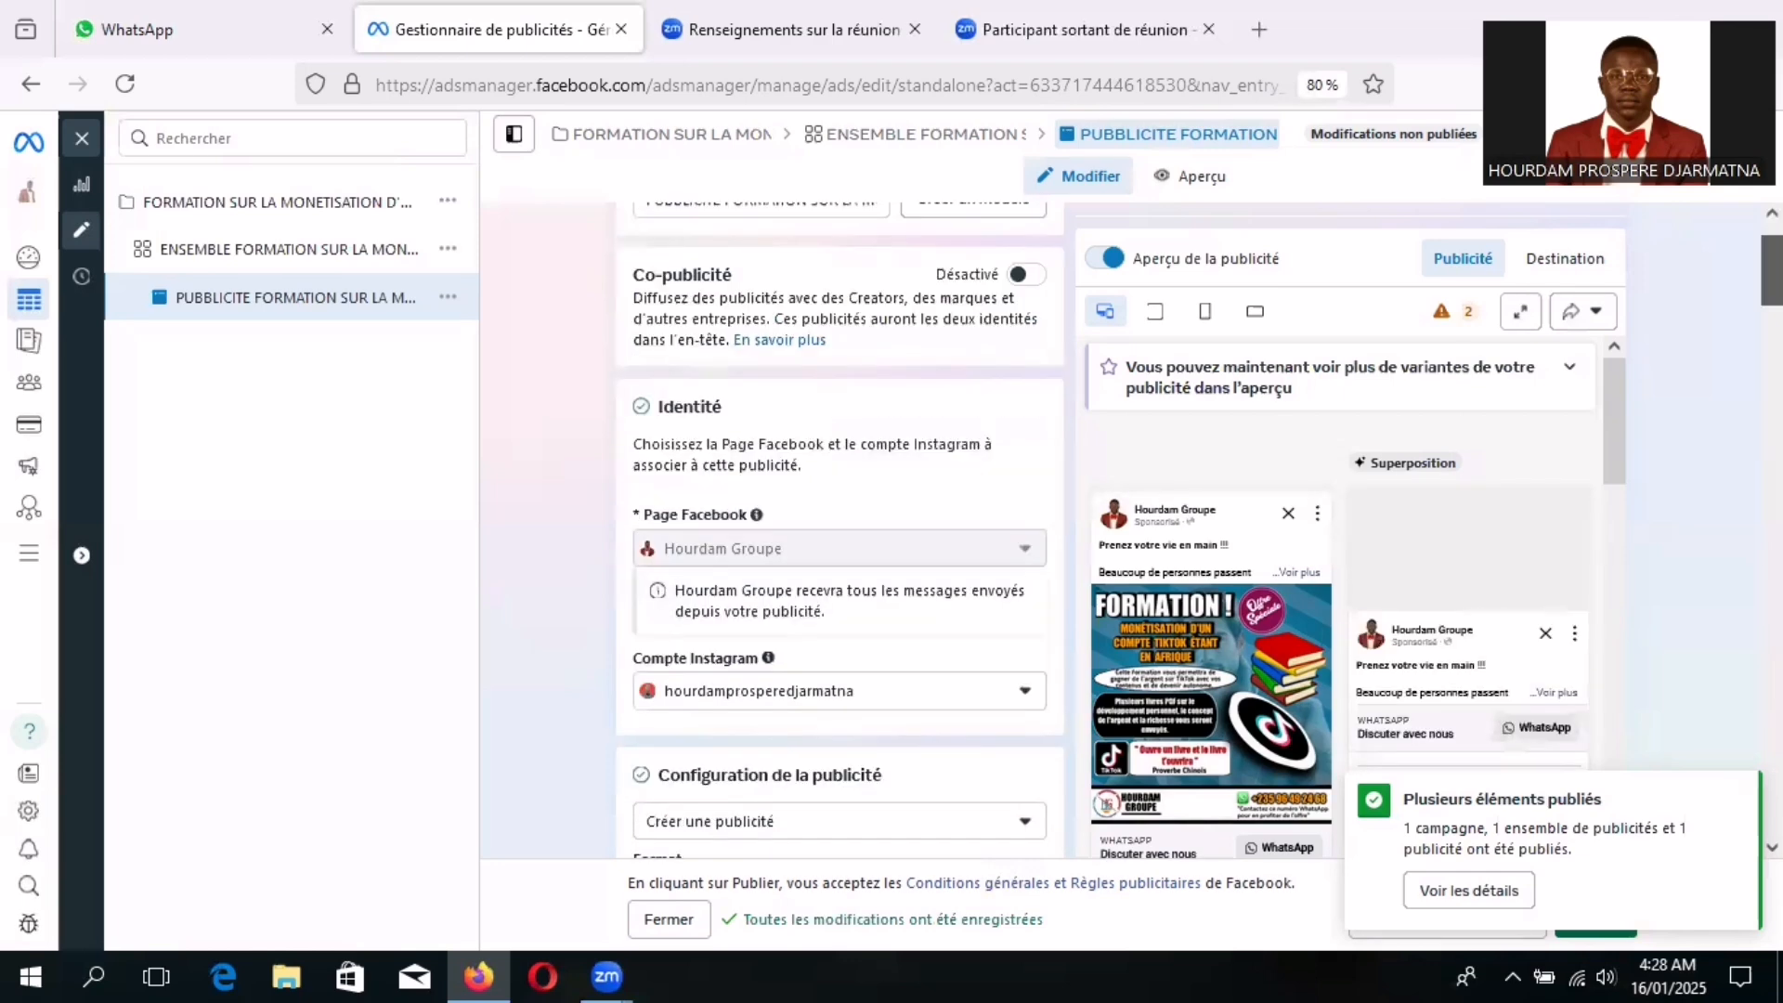
drag(1773, 270, 1771, 707)
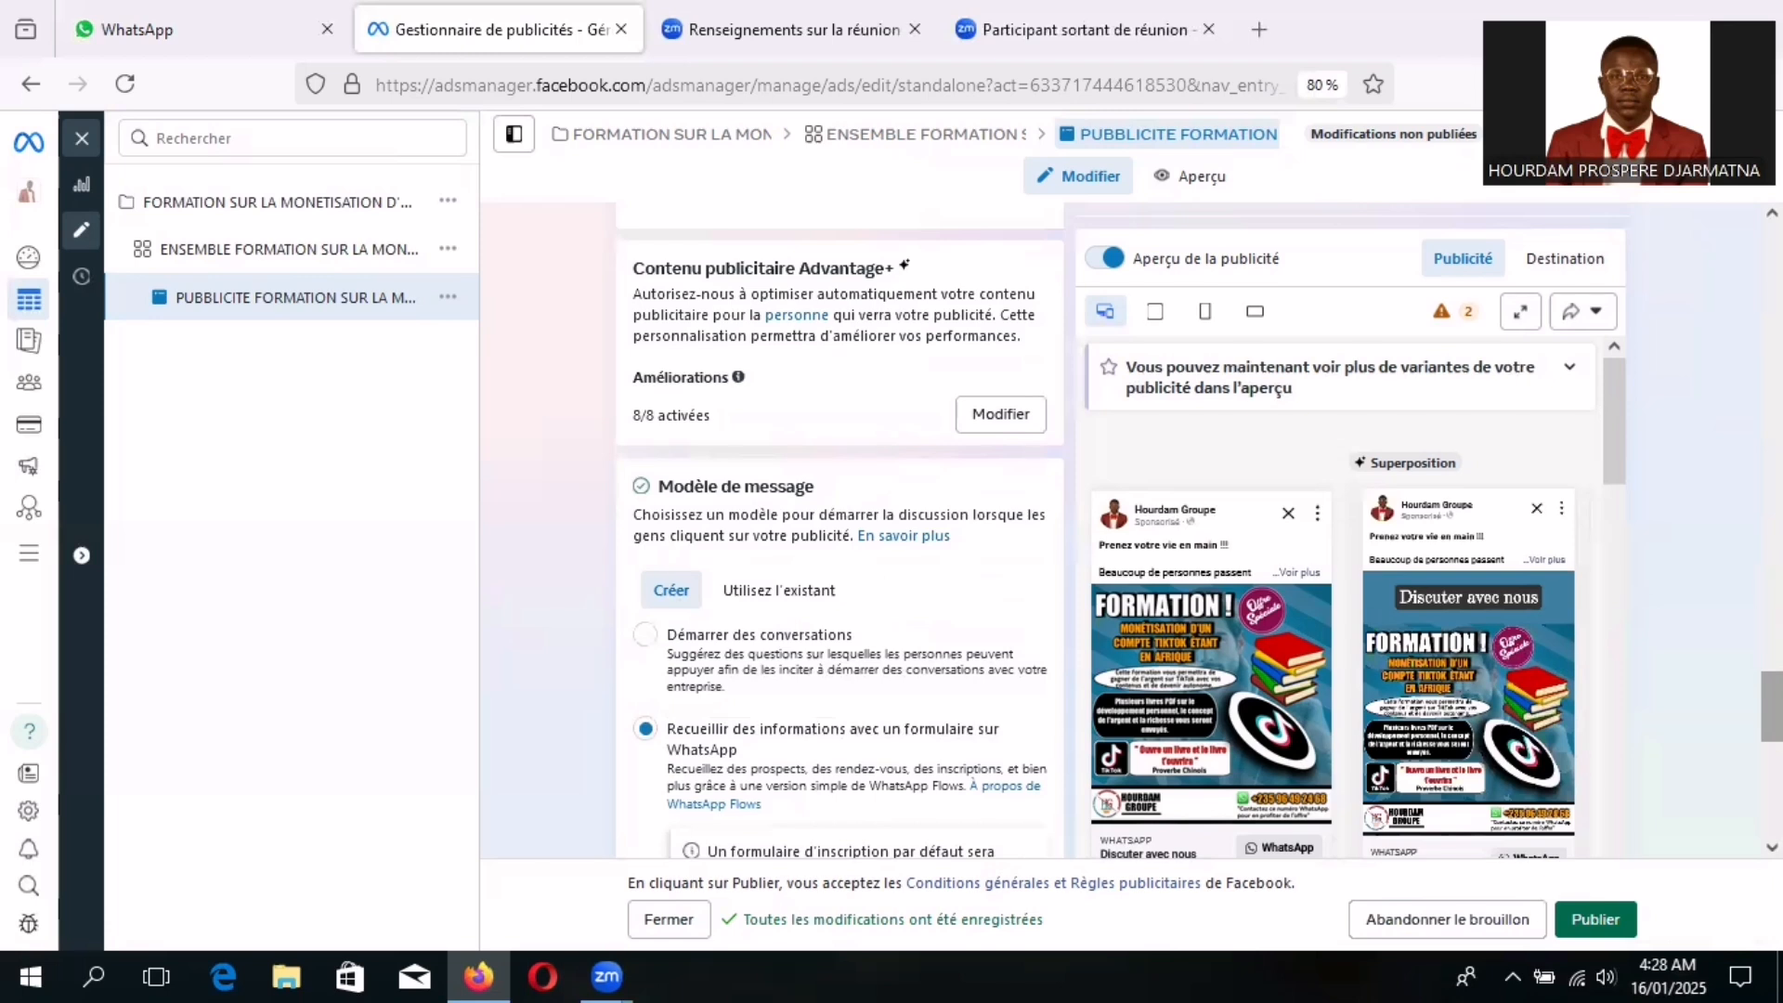
click(1621, 921)
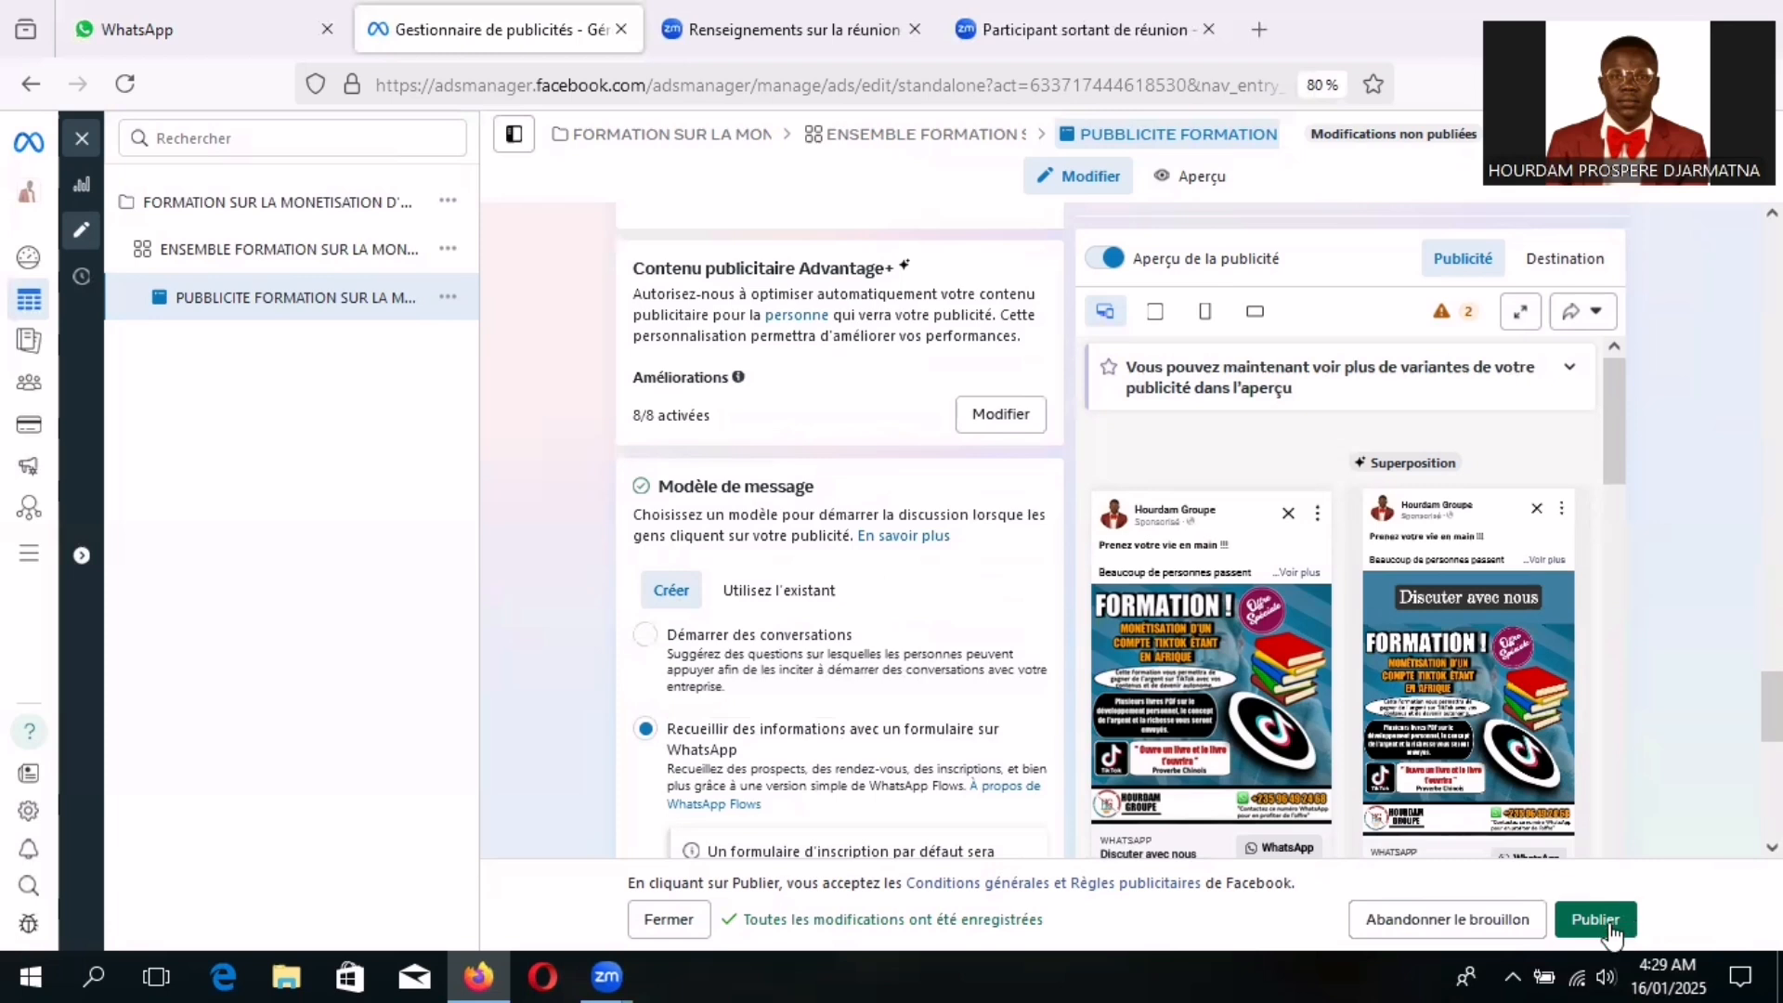